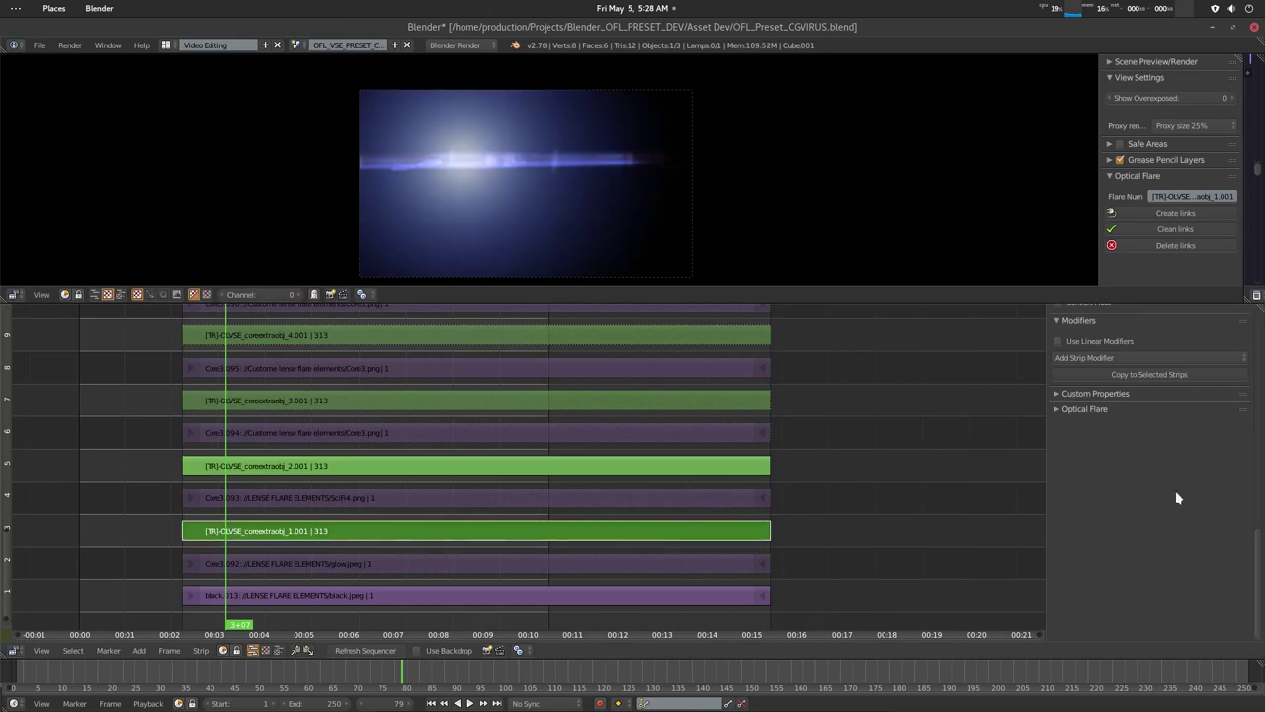
# Step: Review the color channel curves of the glow.jpeg strip on channel 2 and compare the image with its Curves modifier off and on
pyautogui.rightClick(330, 561)
pyautogui.click(1086, 466)
pyautogui.click(1099, 466)
pyautogui.click(1075, 466)
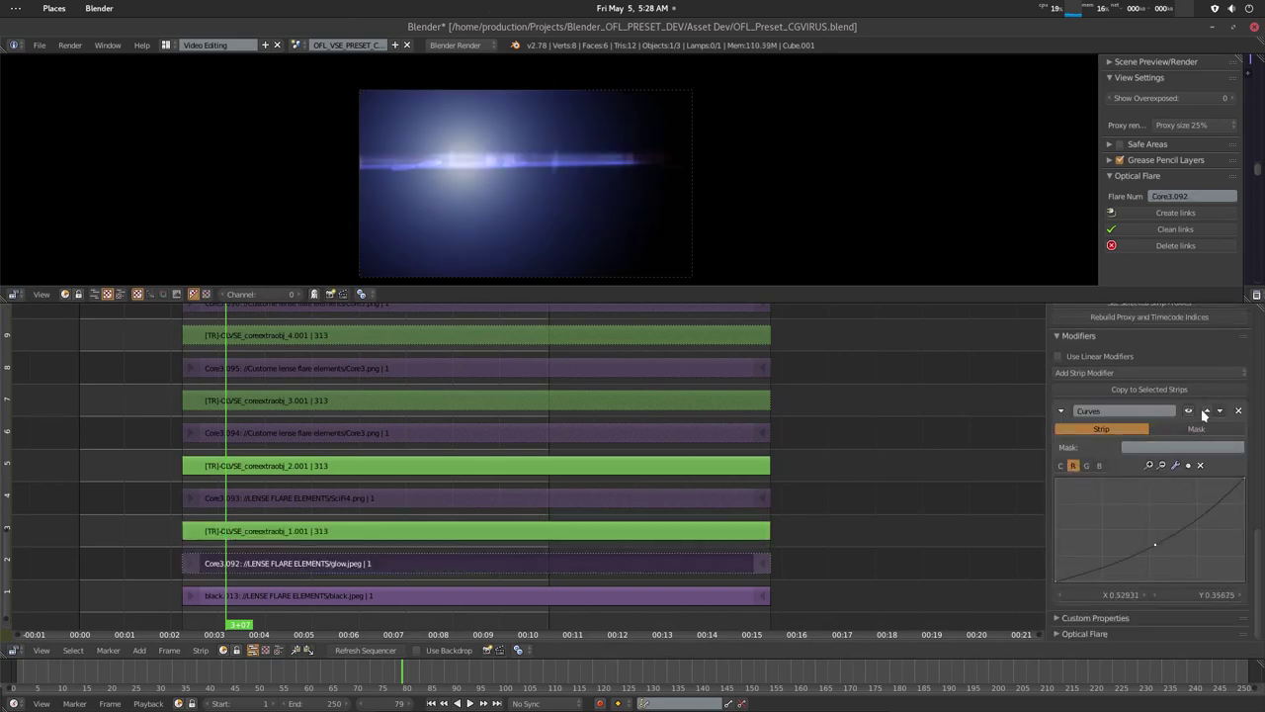
pyautogui.click(1190, 410)
pyautogui.click(1190, 410)
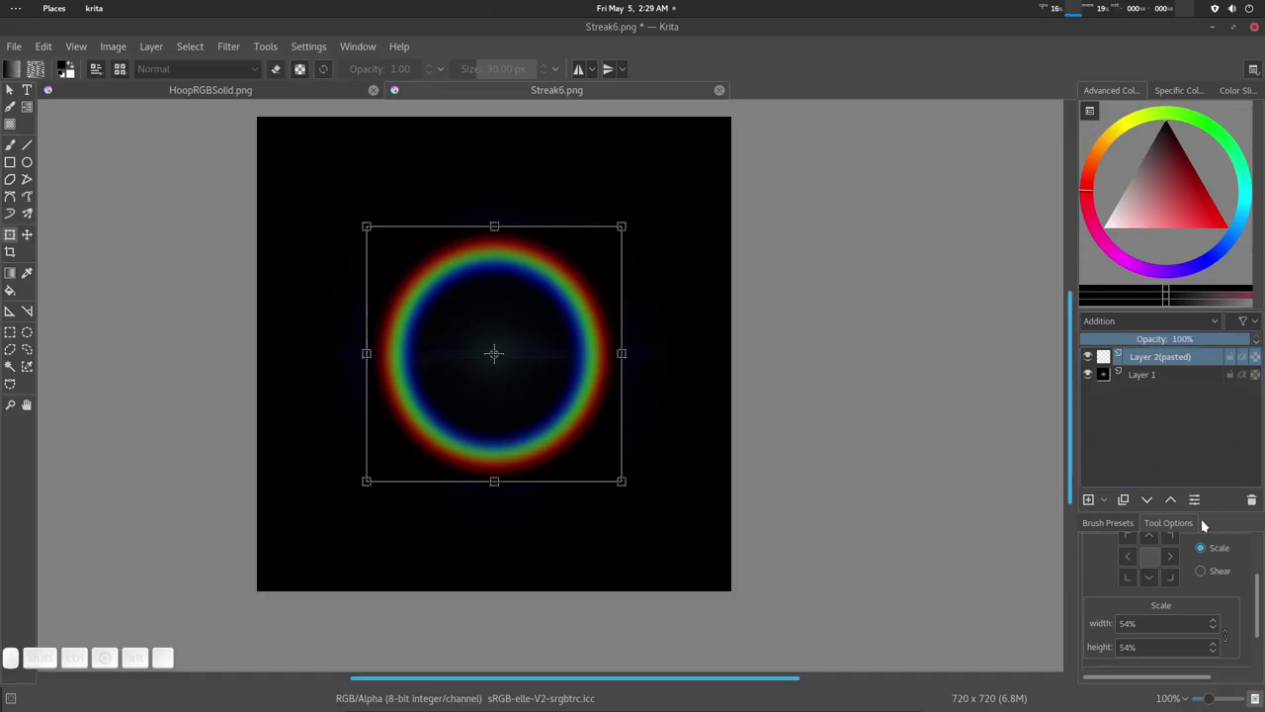
# Step: In Krita, scale the pasted rainbow ring layer to 36% in width and height and set its opacity to 38%
pyautogui.scroll(-5, 1213, 628)
pyautogui.click(1212, 629)
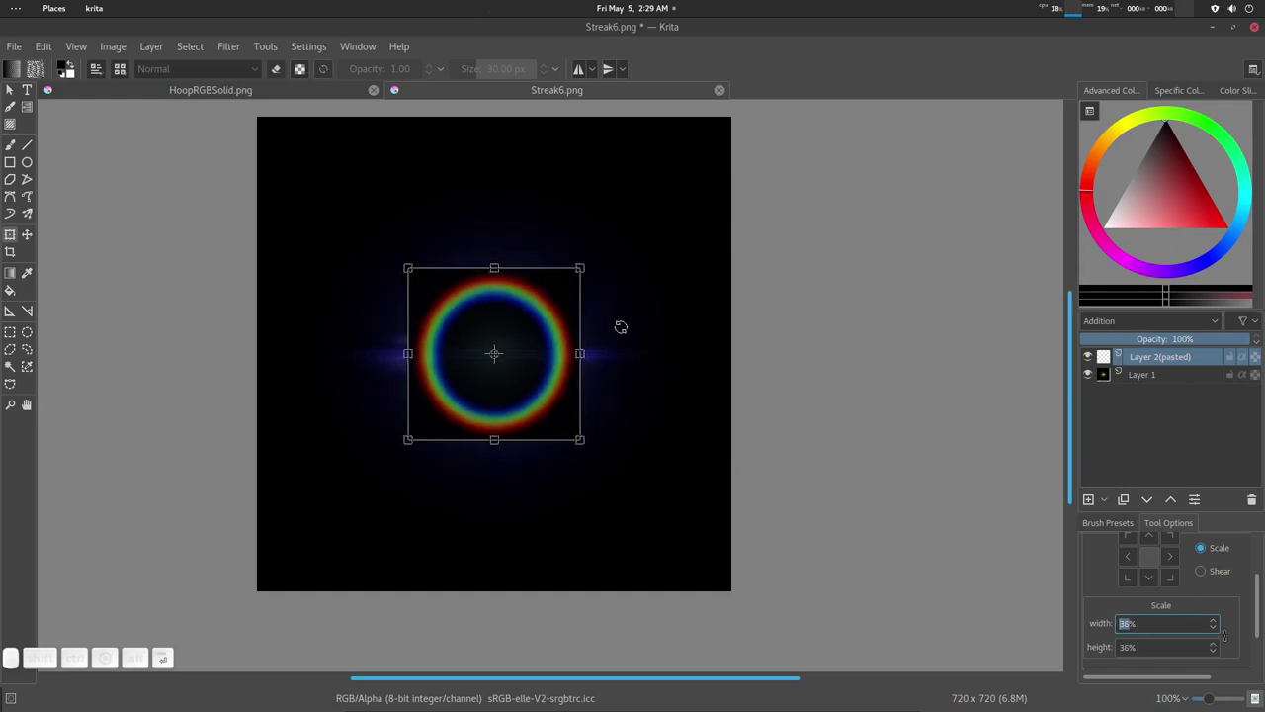
pyautogui.click(10, 90)
pyautogui.click(1206, 337)
pyautogui.moveTo(1205, 339); pyautogui.dragTo(1146, 341)
# Step: Apply a Gaussian Blur to the pasted ring layer with a horizontal radius of about 33 px
pyautogui.click(228, 46)
pyautogui.moveTo(284, 129)
pyautogui.click(495, 138)
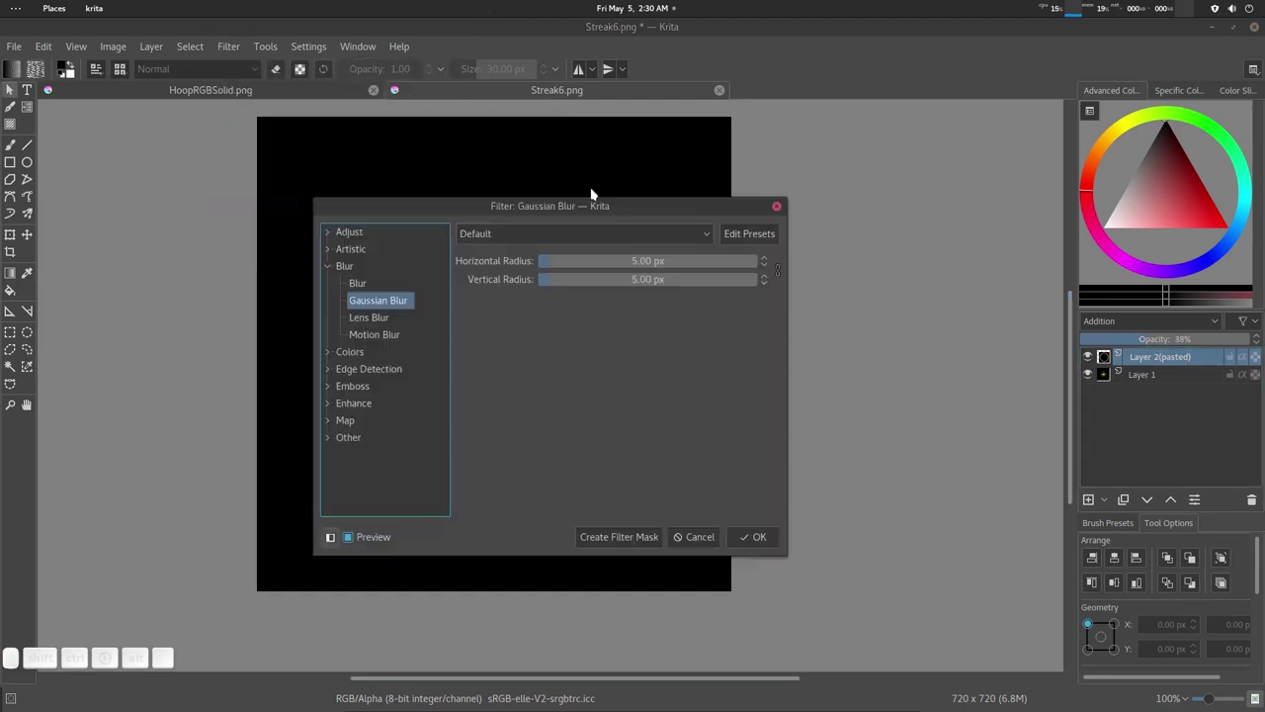
pyautogui.moveTo(590, 205); pyautogui.dragTo(907, 160)
pyautogui.click(872, 216)
pyautogui.moveTo(872, 220); pyautogui.dragTo(928, 223)
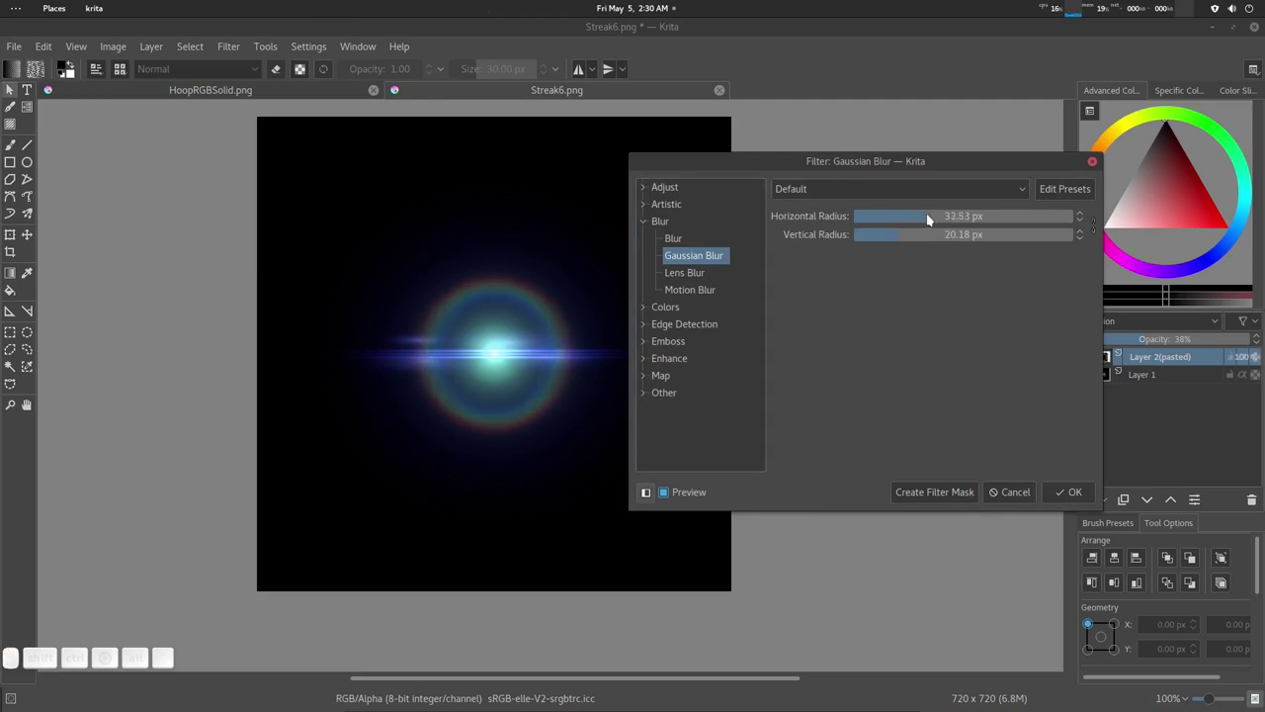
pyautogui.press('Return')
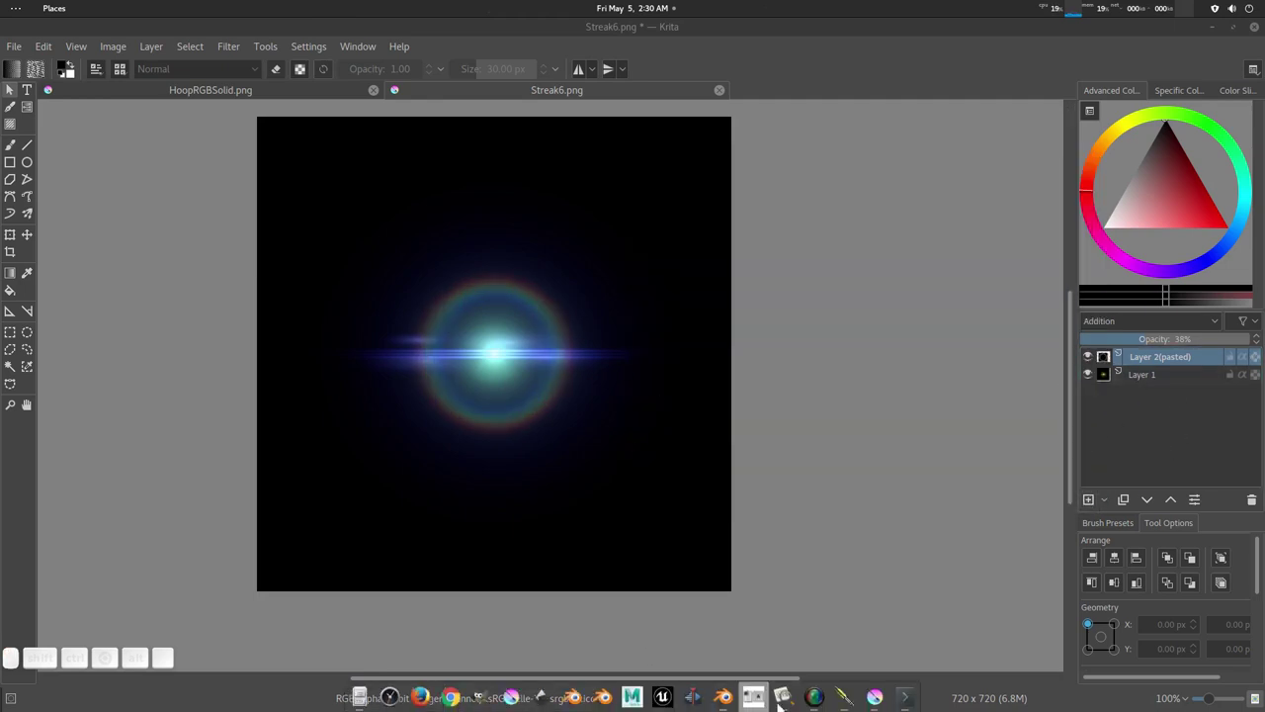
# Step: Check the reference picture in Image Viewer and duplicate the pasted ring layer in Krita
pyautogui.click(812, 695)
pyautogui.click(1113, 160)
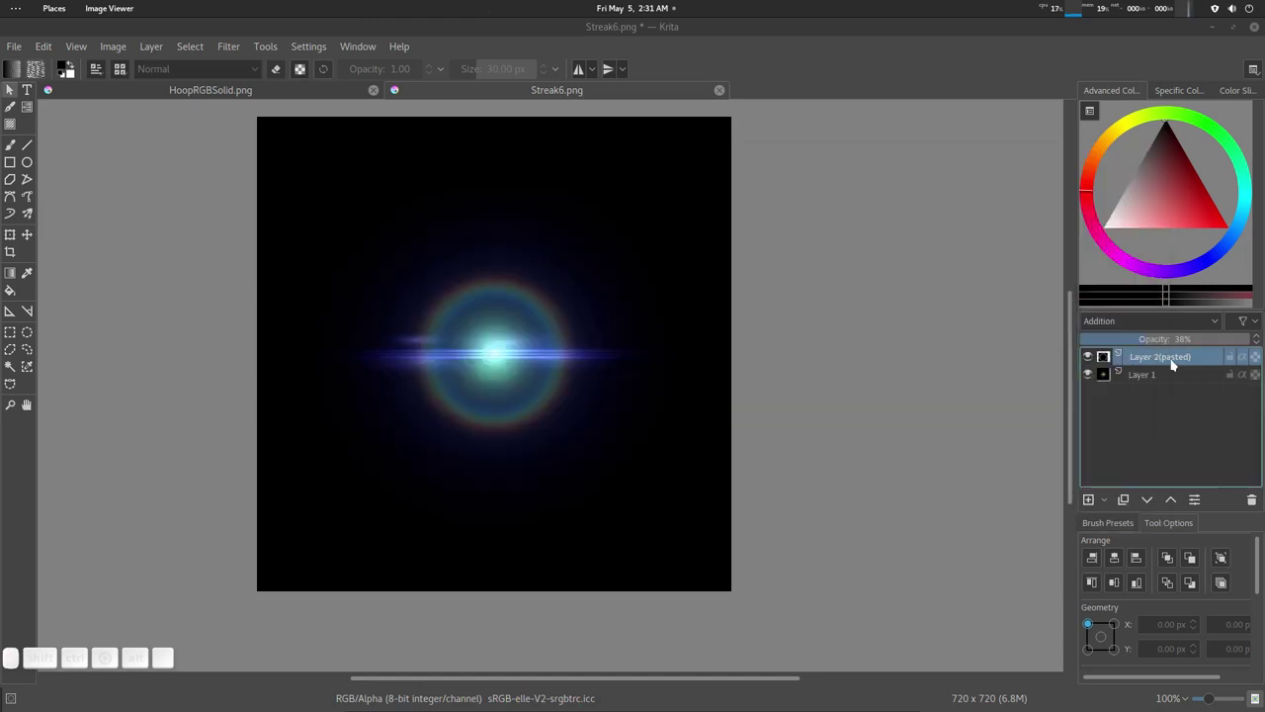
pyautogui.moveTo(1169, 361); pyautogui.dragTo(1173, 404)
pyautogui.hotkey('ctrl', 'z')
pyautogui.click(1123, 500)
# Step: Scale the copied ring layer to 200% in width and height and lower its opacity to 18%
pyautogui.hotkey('ctrl', 't')
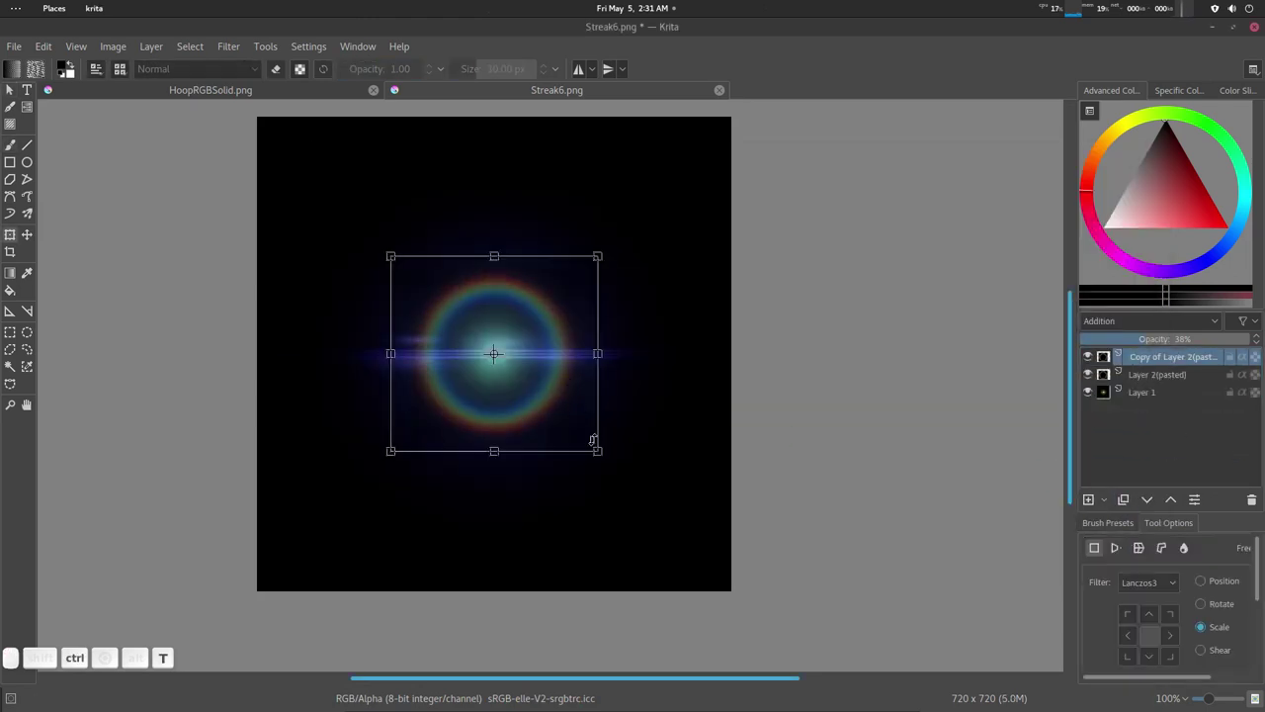
pyautogui.scroll(-3, 1187, 594)
pyautogui.moveTo(1215, 561); pyautogui.dragTo(1087, 563)
pyautogui.write('200')
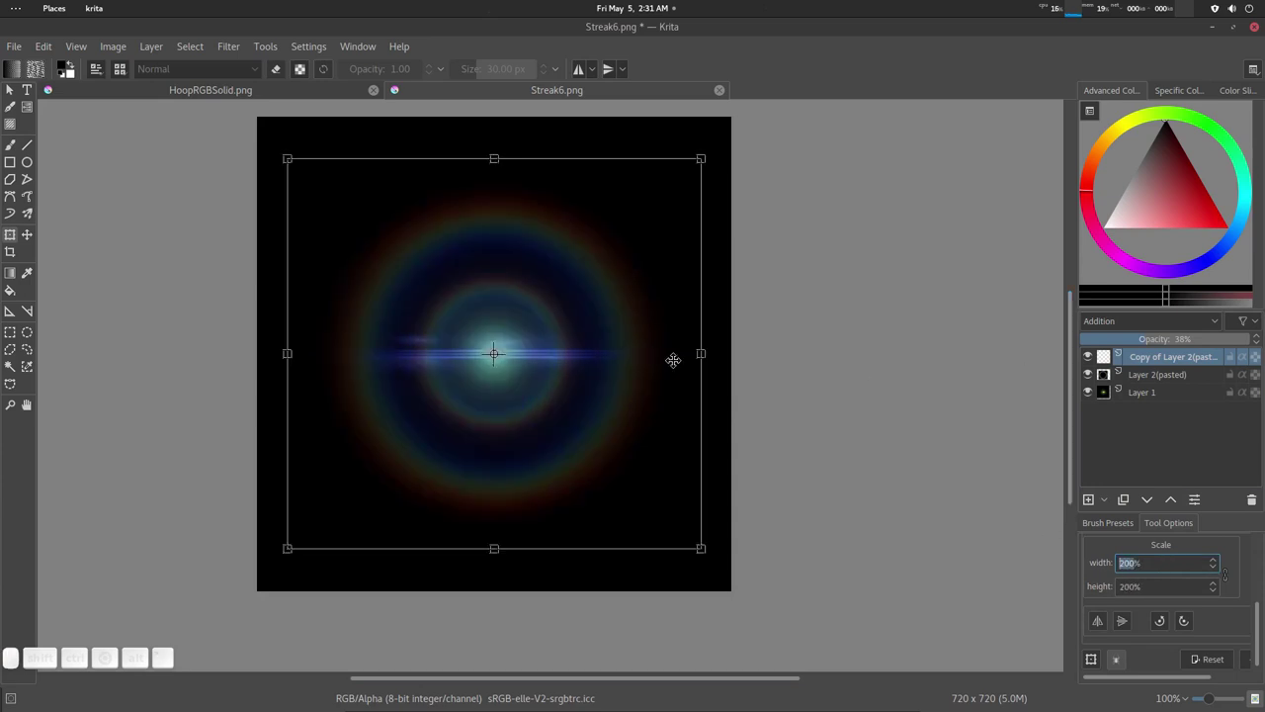
pyautogui.click(1164, 358)
pyautogui.moveTo(1144, 339); pyautogui.dragTo(1114, 343)
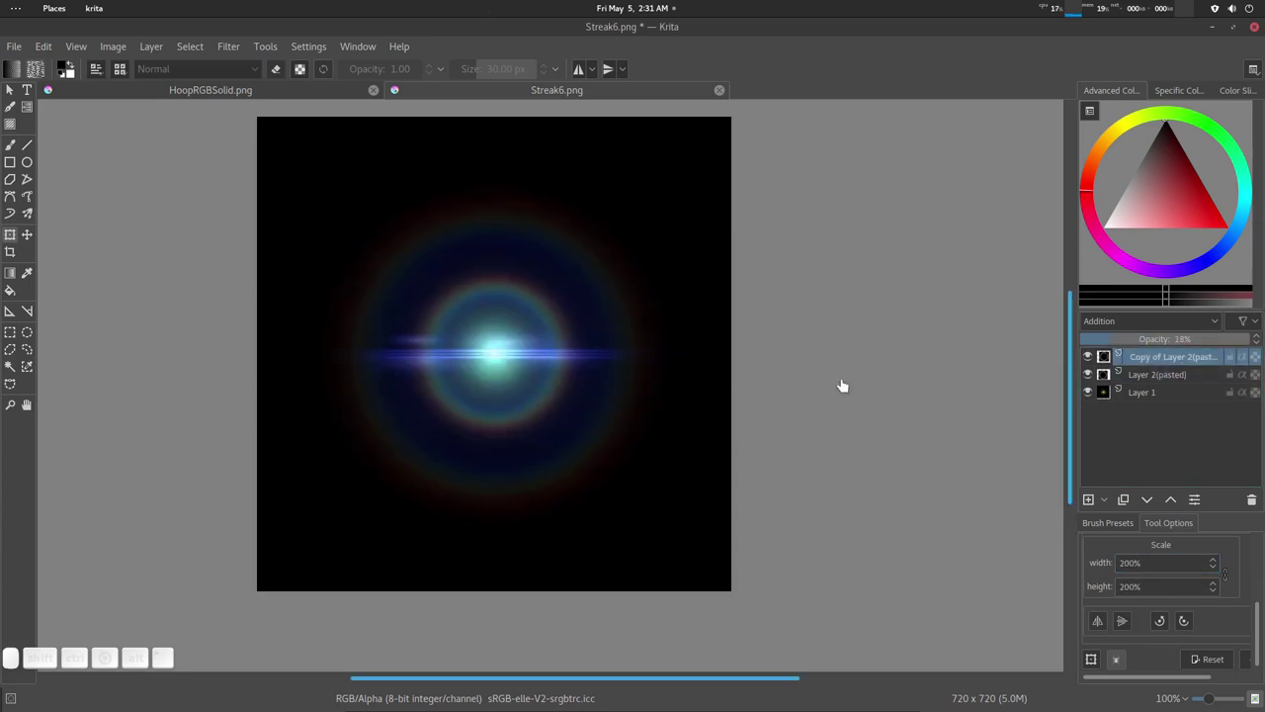
# Step: Raise the hue, saturation and value of the enlarged ring copy with an HSV adjustment
pyautogui.hotkey('ctrl', 'u')
pyautogui.moveTo(706, 206); pyautogui.dragTo(1006, 120)
pyautogui.moveTo(972, 203); pyautogui.dragTo(1058, 206)
pyautogui.moveTo(972, 229); pyautogui.dragTo(1122, 237)
pyautogui.moveTo(971, 255); pyautogui.dragTo(1028, 262)
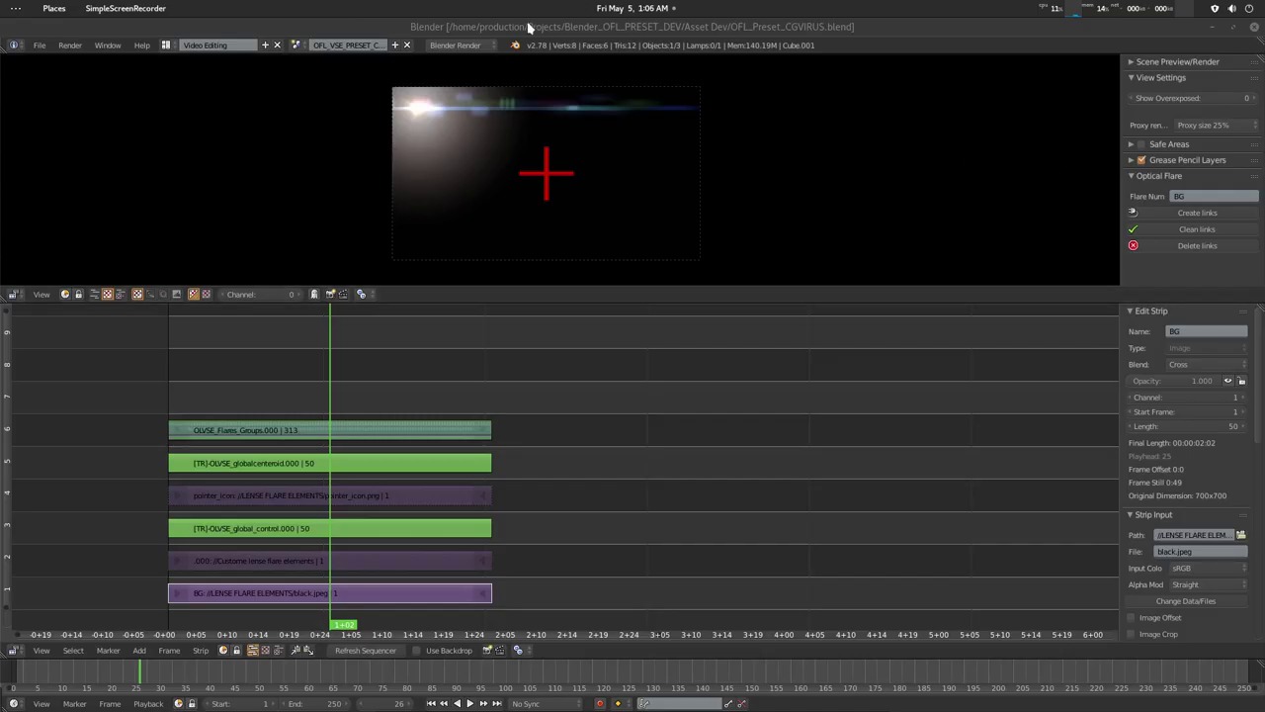
# Step: In Blender, move the global control flare to about X -36.5, Y 41.4 in the preview and select the .000 image strip
pyautogui.click(529, 27)
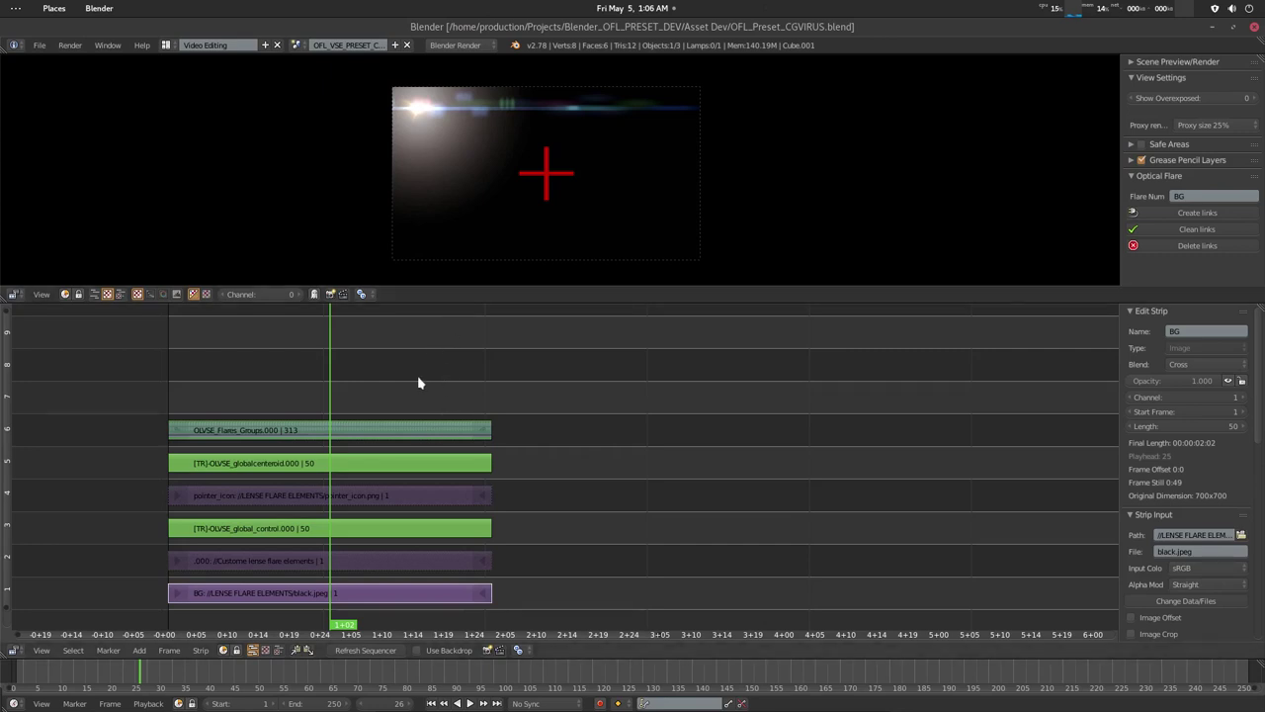
pyautogui.moveTo(441, 381); pyautogui.dragTo(445, 372, button='middle')
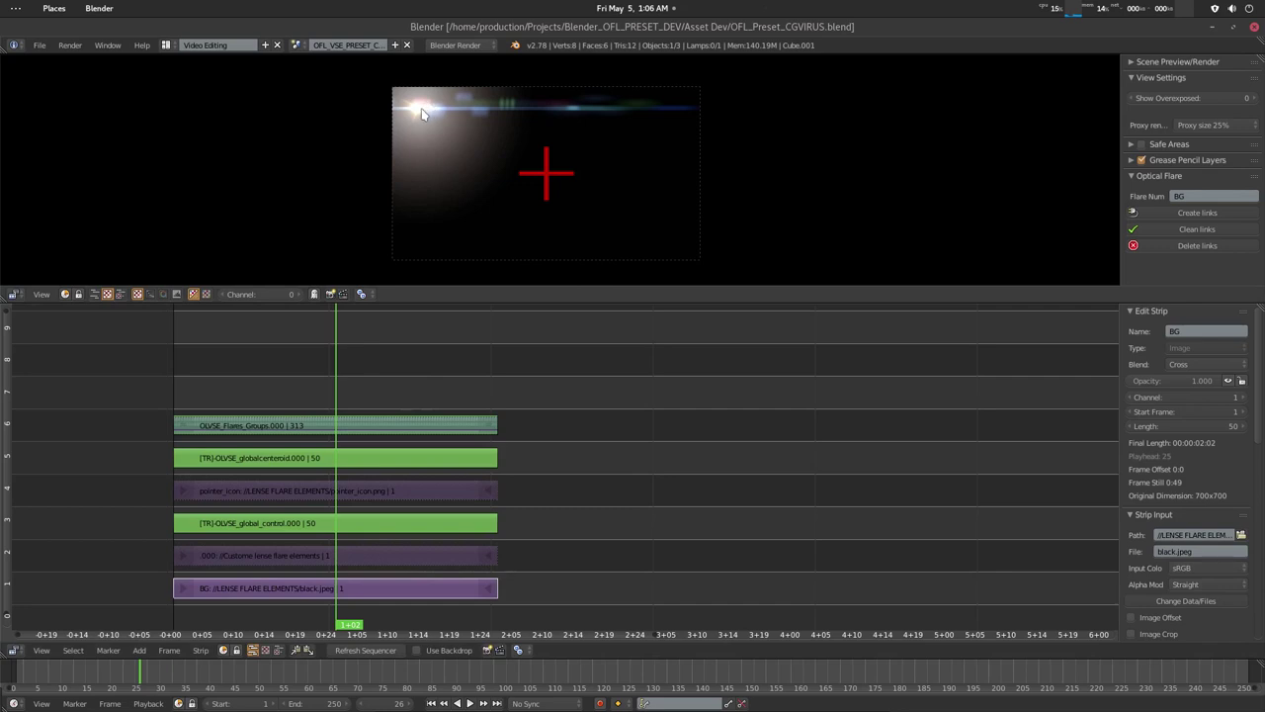
pyautogui.click(265, 555)
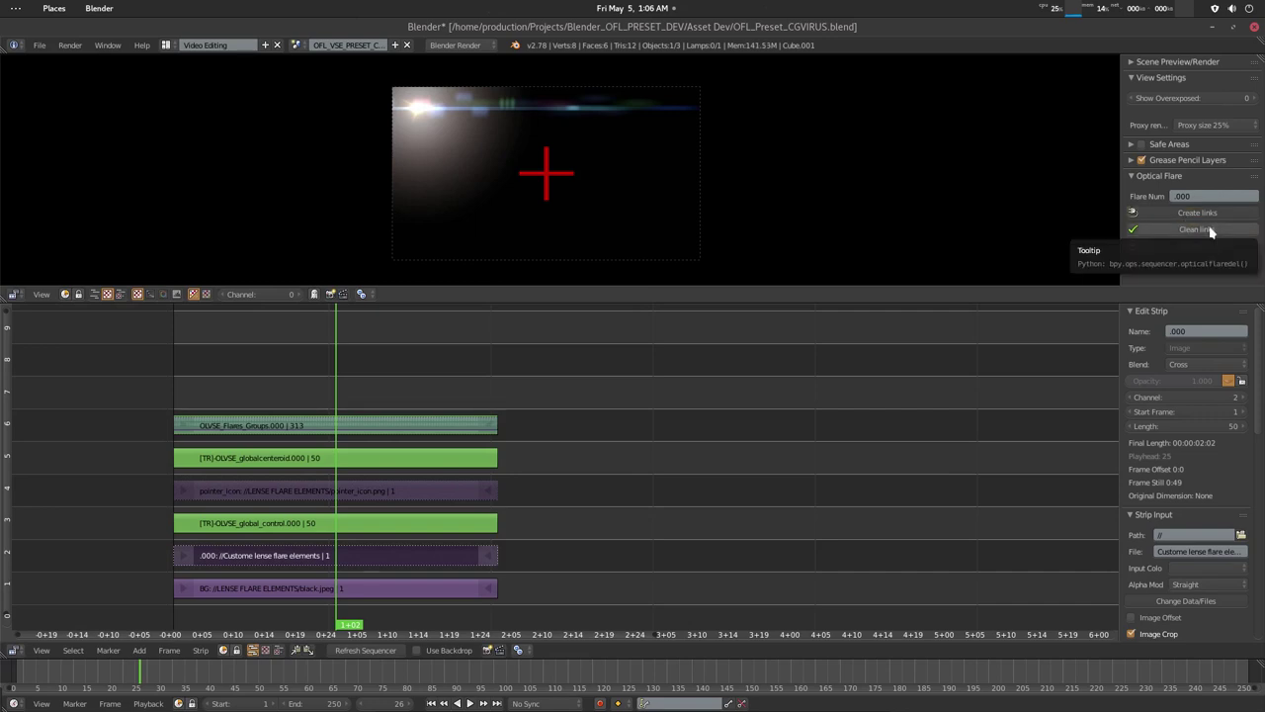
pyautogui.click(425, 105)
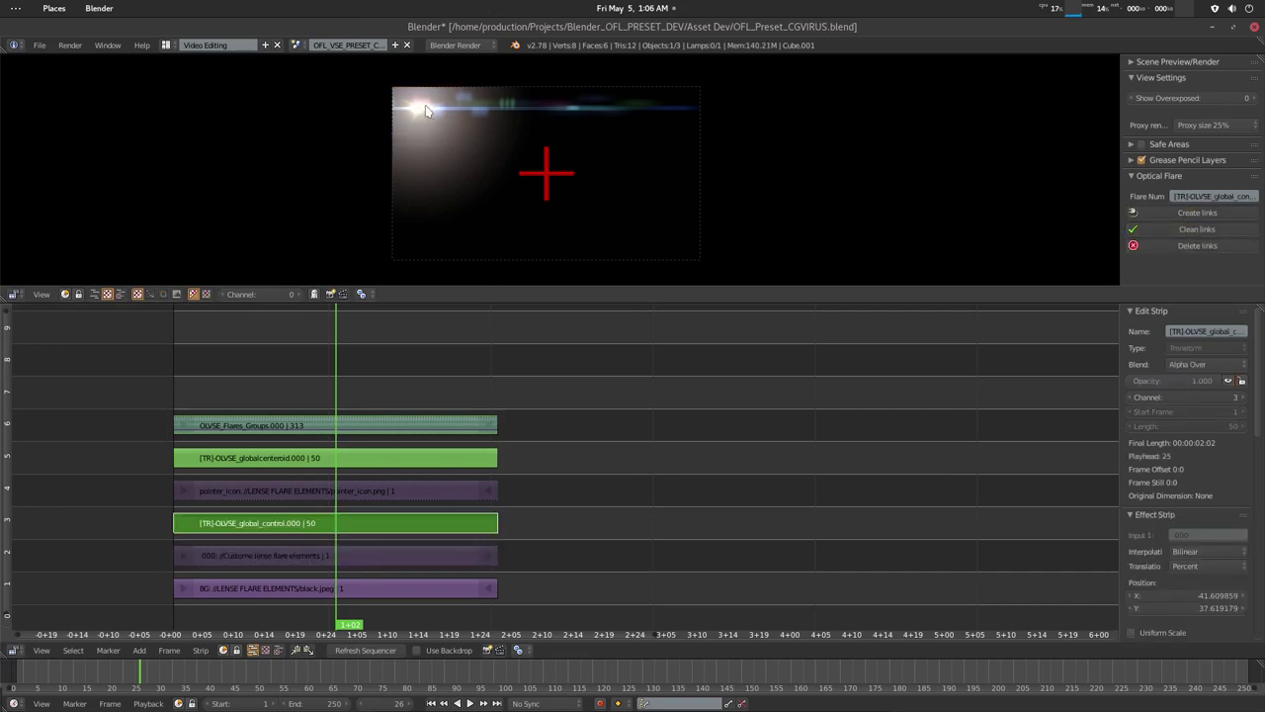
pyautogui.moveTo(427, 110)
pyautogui.mouseDown()
pyautogui.moveTo(643, 135)
pyautogui.moveTo(587, 196)
pyautogui.moveTo(476, 171)
pyautogui.moveTo(632, 198)
pyautogui.moveTo(657, 232)
pyautogui.moveTo(472, 112)
pyautogui.moveTo(424, 113)
pyautogui.moveTo(435, 99)
pyautogui.mouseUp()
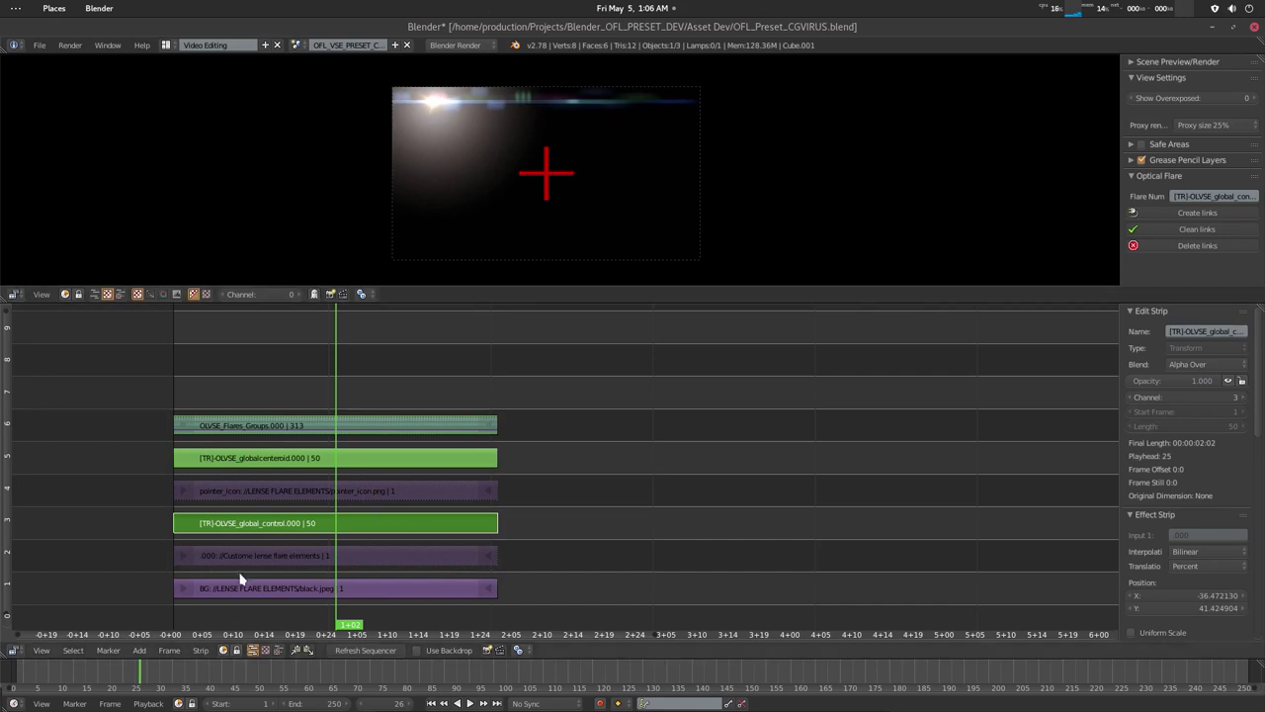
pyautogui.rightClick(288, 555)
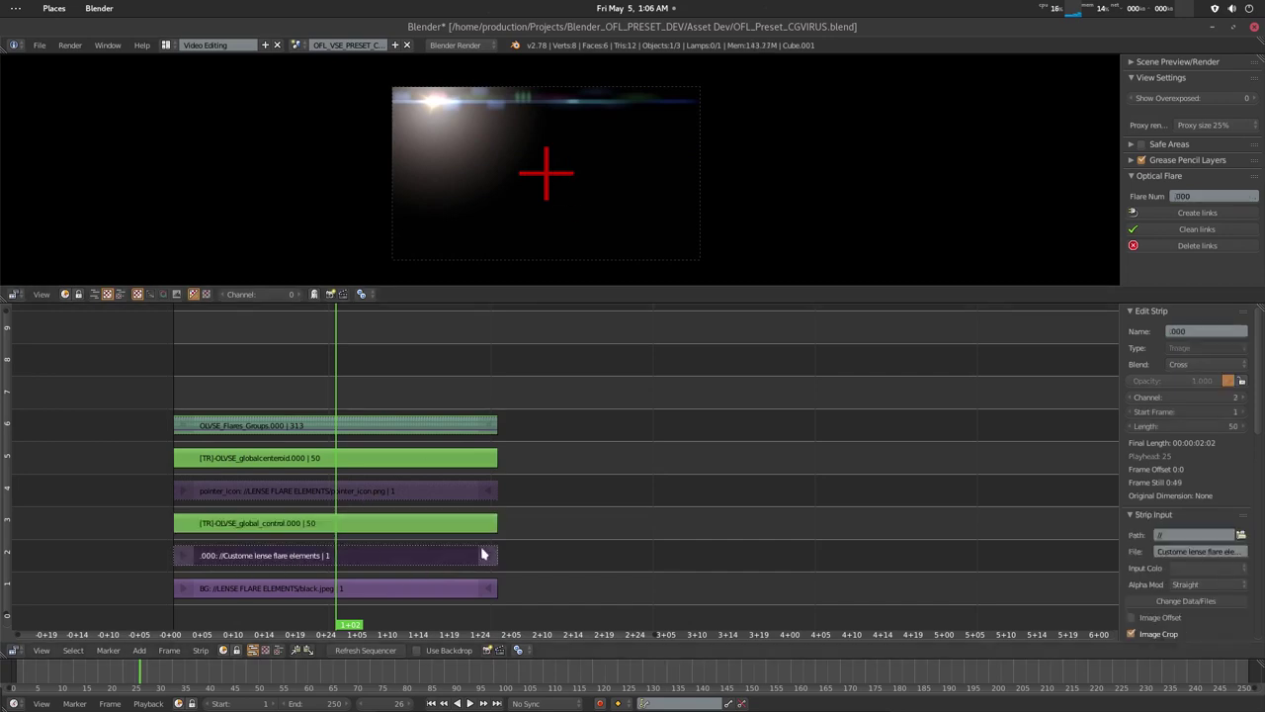
pyautogui.click(1193, 247)
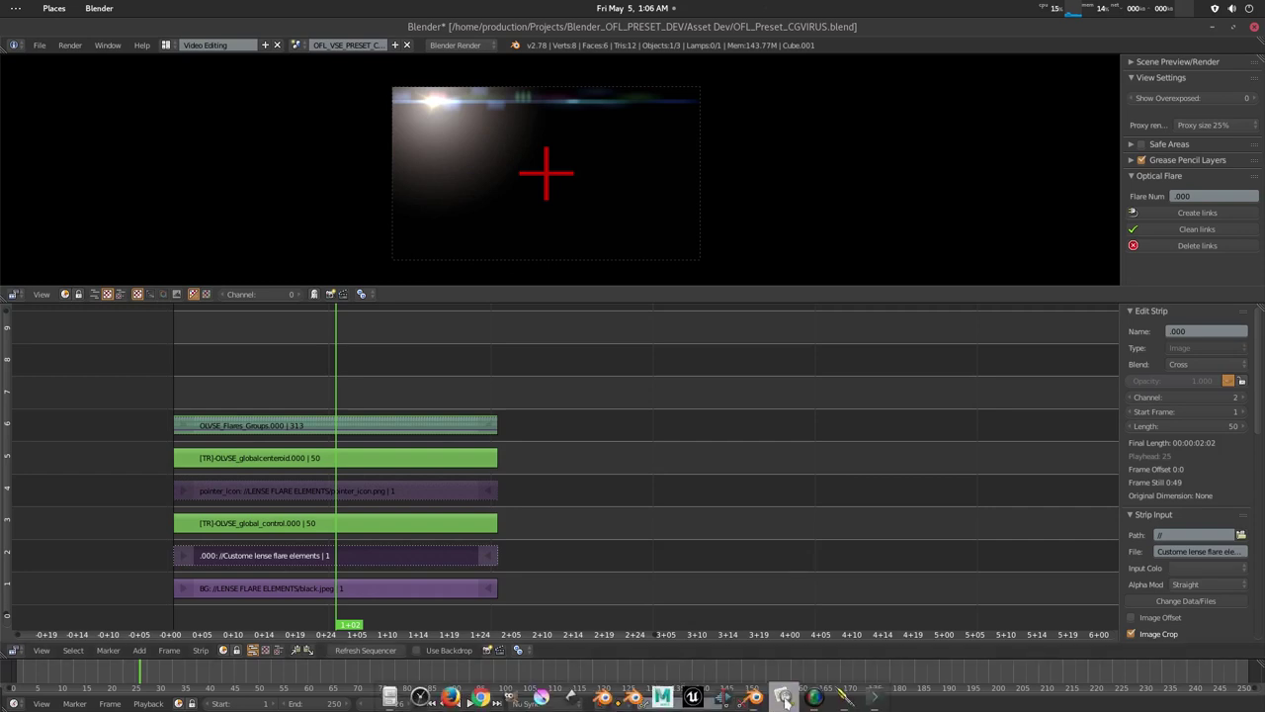
pyautogui.click(767, 695)
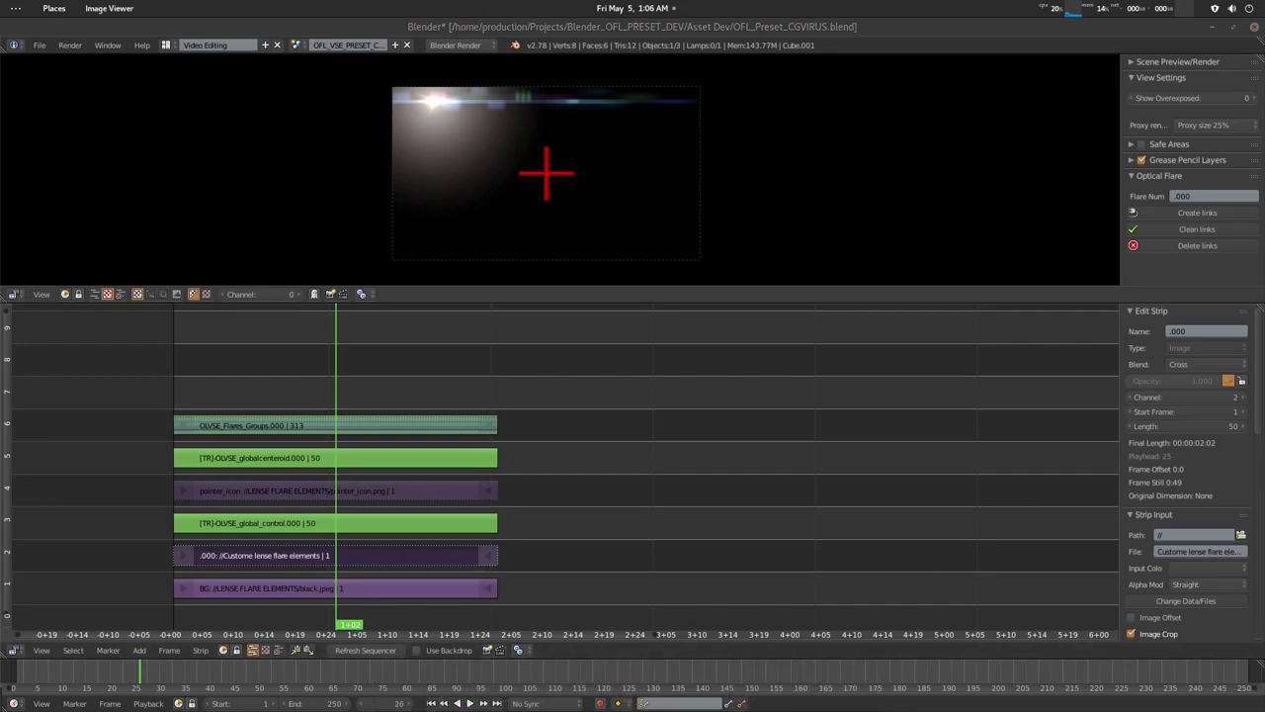
pyautogui.doubleClick(672, 205)
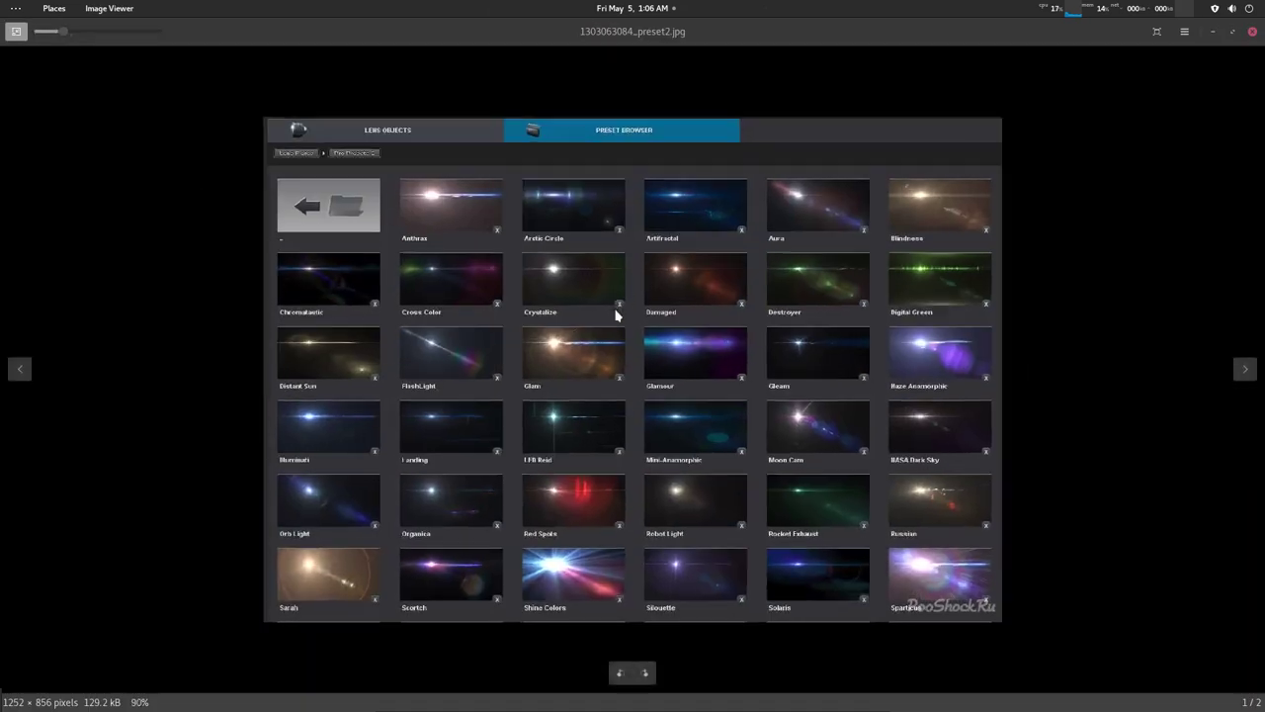
pyautogui.scroll(4, 616, 315)
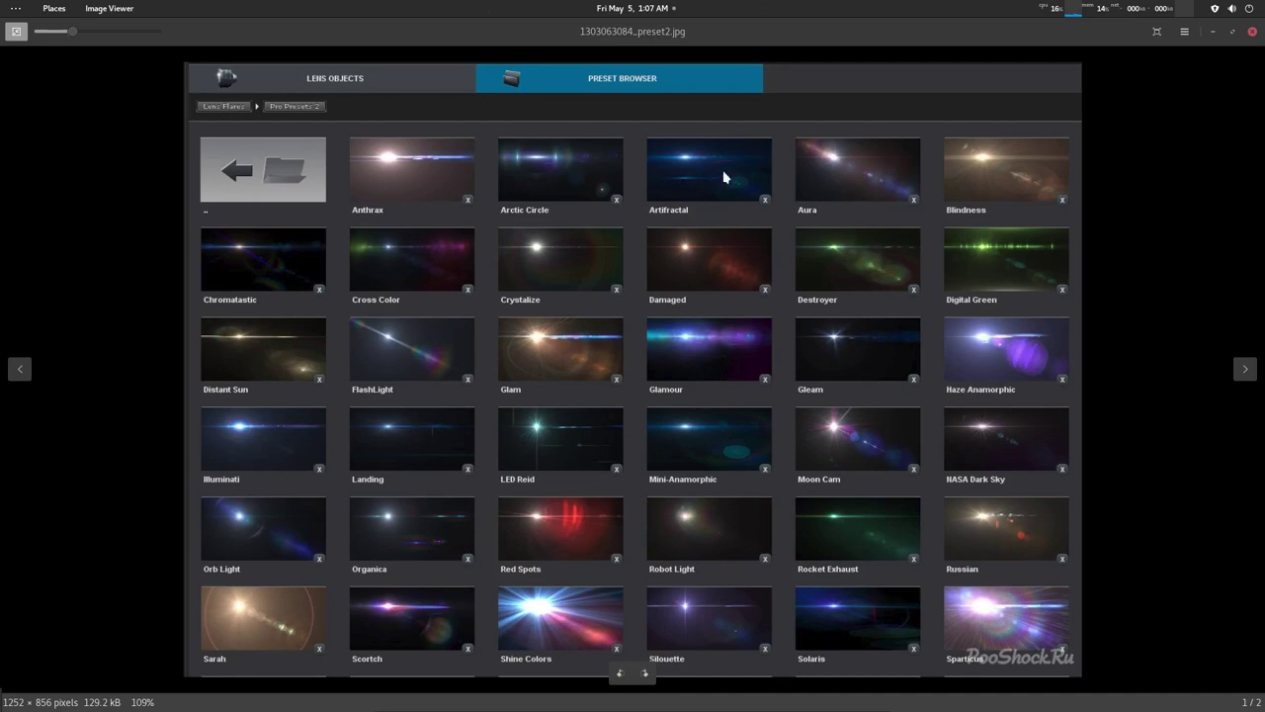
pyautogui.scroll(2, 808, 185)
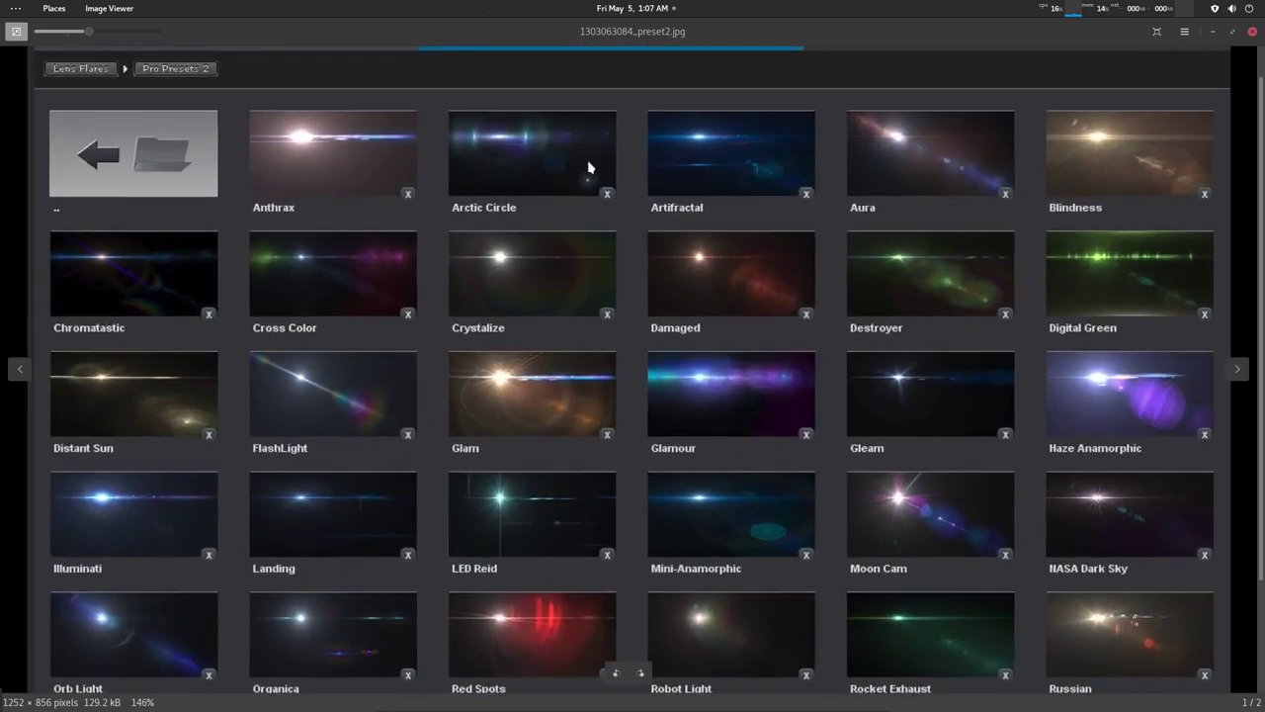
pyautogui.scroll(-1, 672, 415)
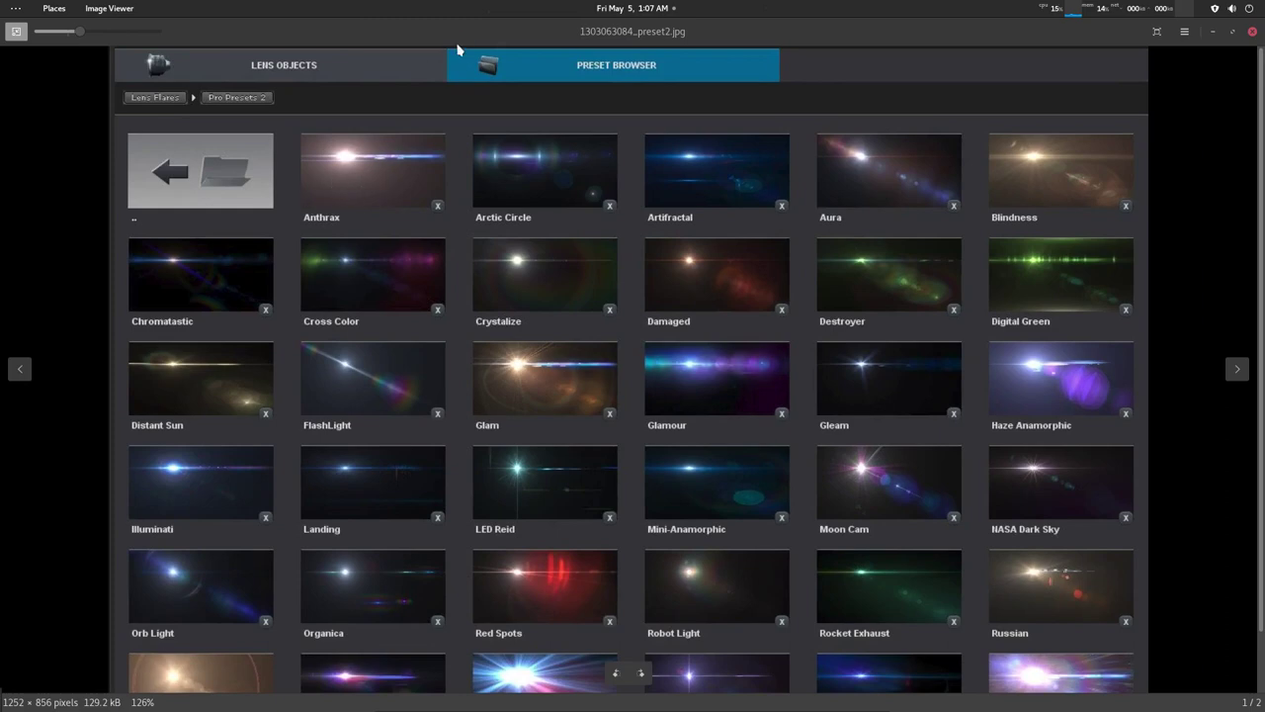
pyautogui.moveTo(471, 34); pyautogui.dragTo(763, 212)
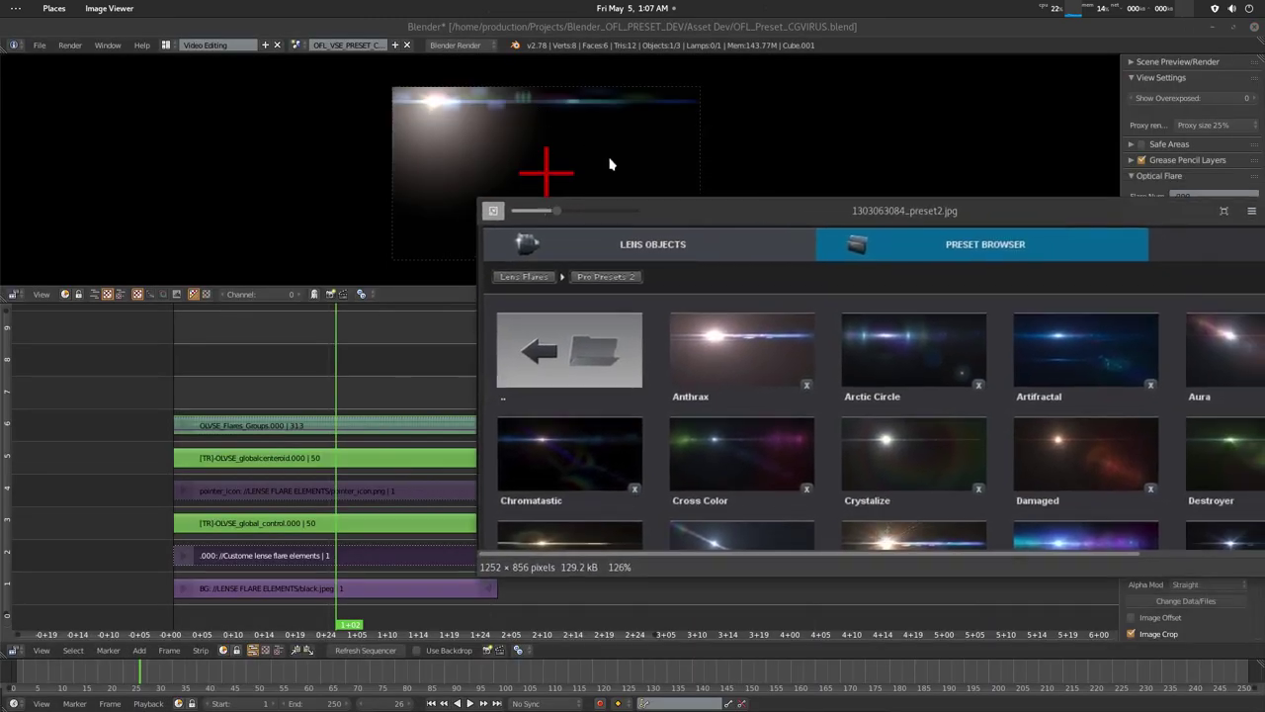
pyautogui.scroll(2, 935, 366)
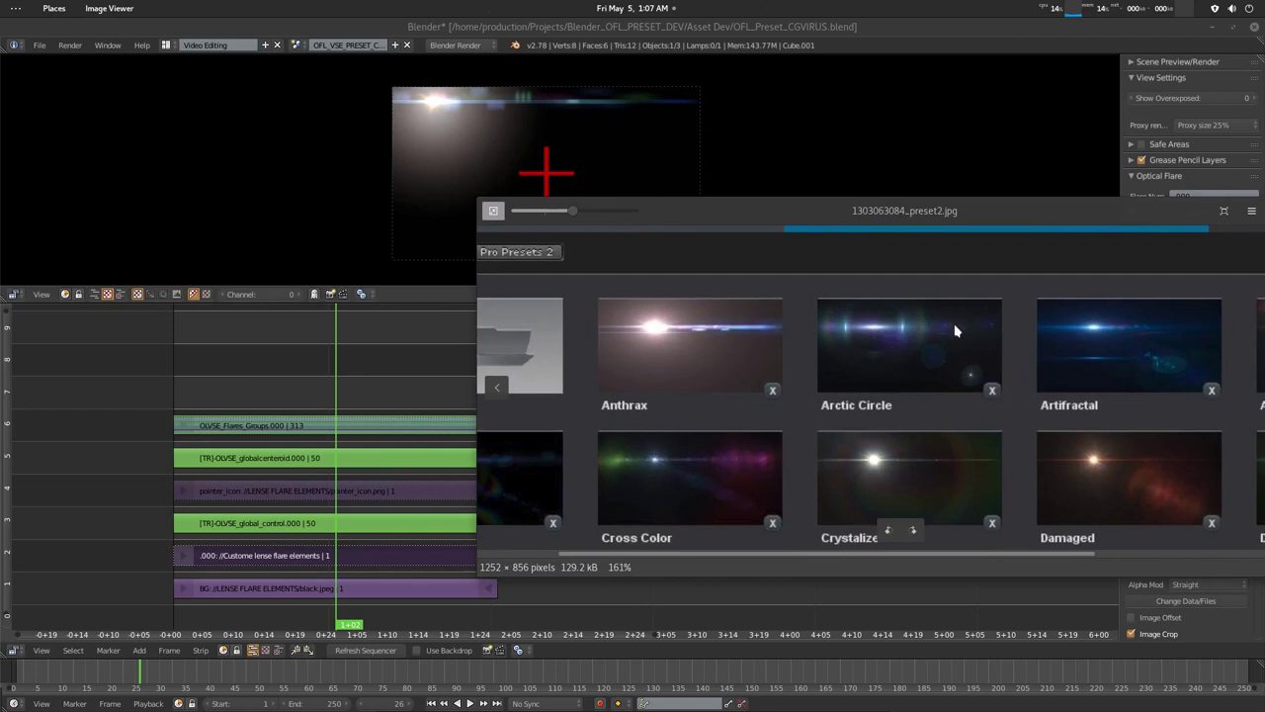
pyautogui.doubleClick(964, 209)
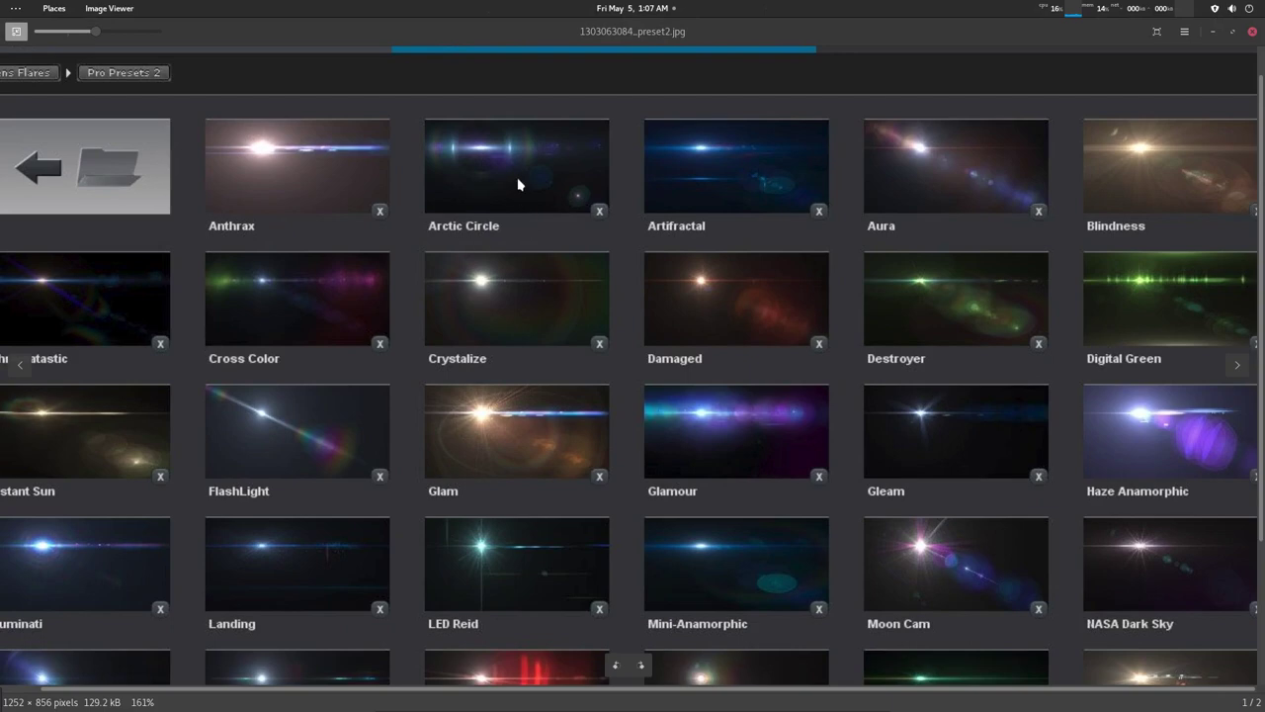
pyautogui.scroll(3, 518, 184)
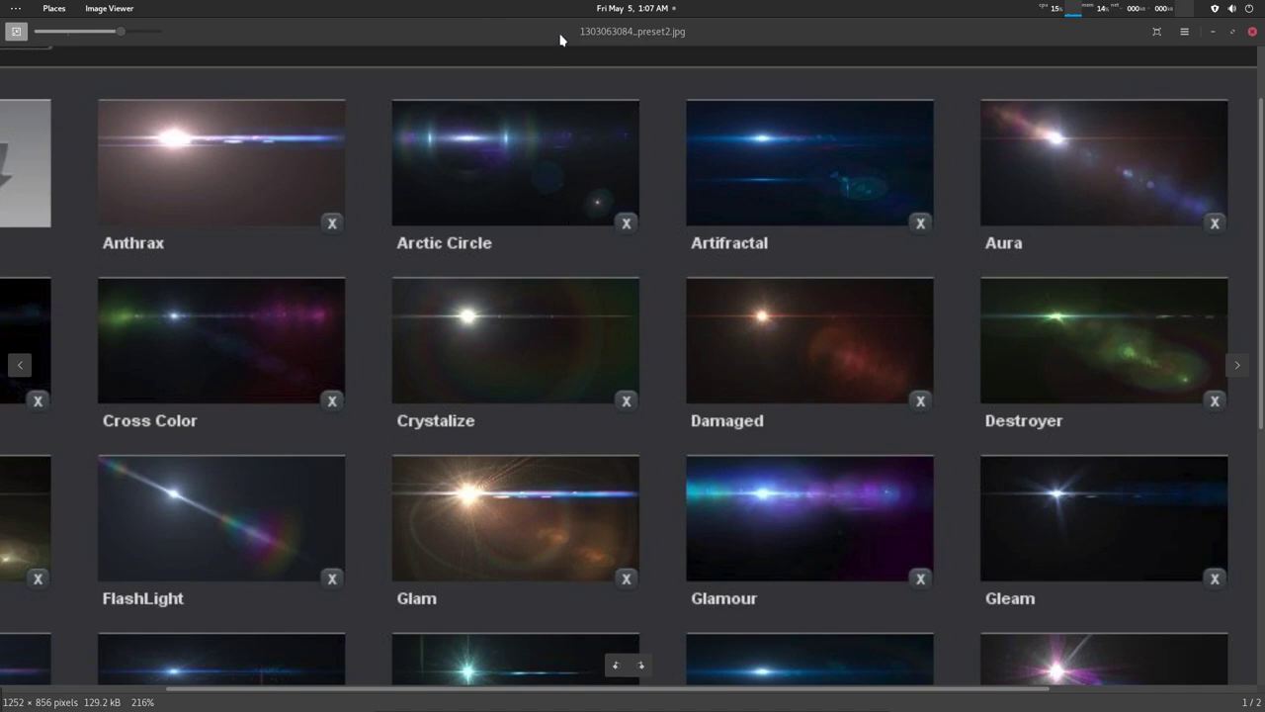
# Step: Float the reference image window over Blender and examine the elements of the Arctic Circle flare preset
pyautogui.moveTo(563, 54); pyautogui.dragTo(566, 79)
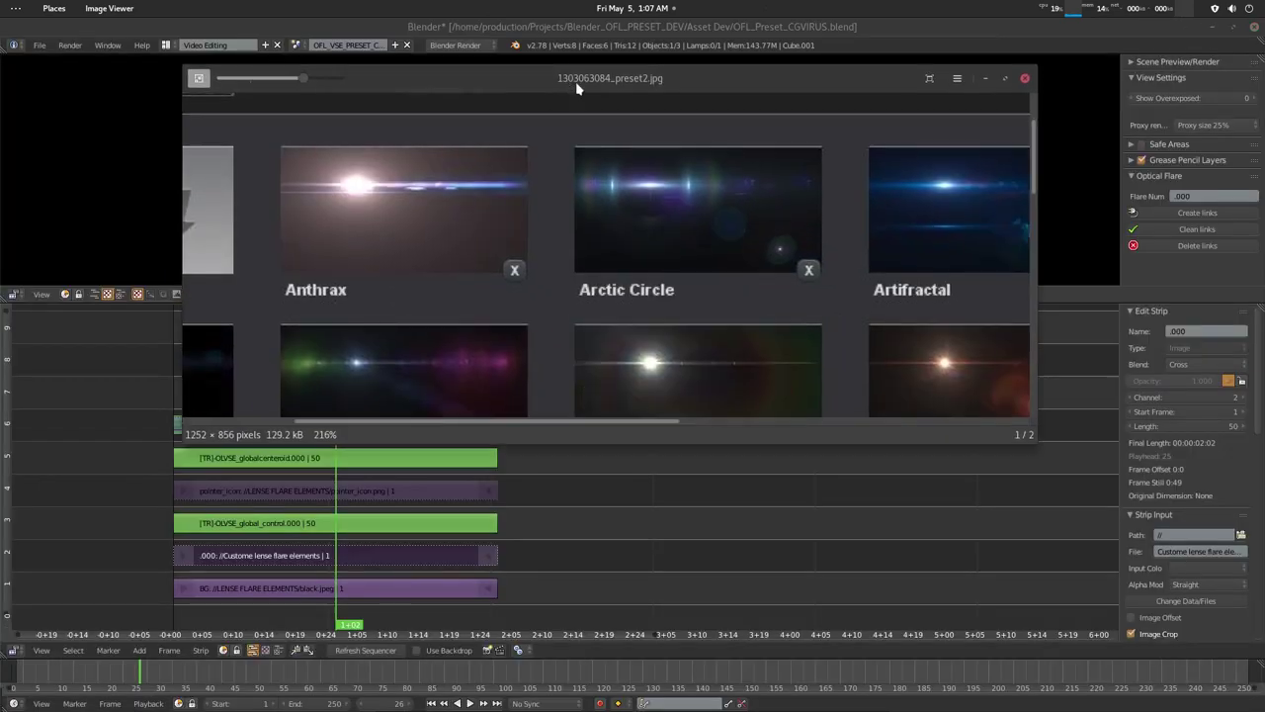
pyautogui.scroll(-1, 710, 244)
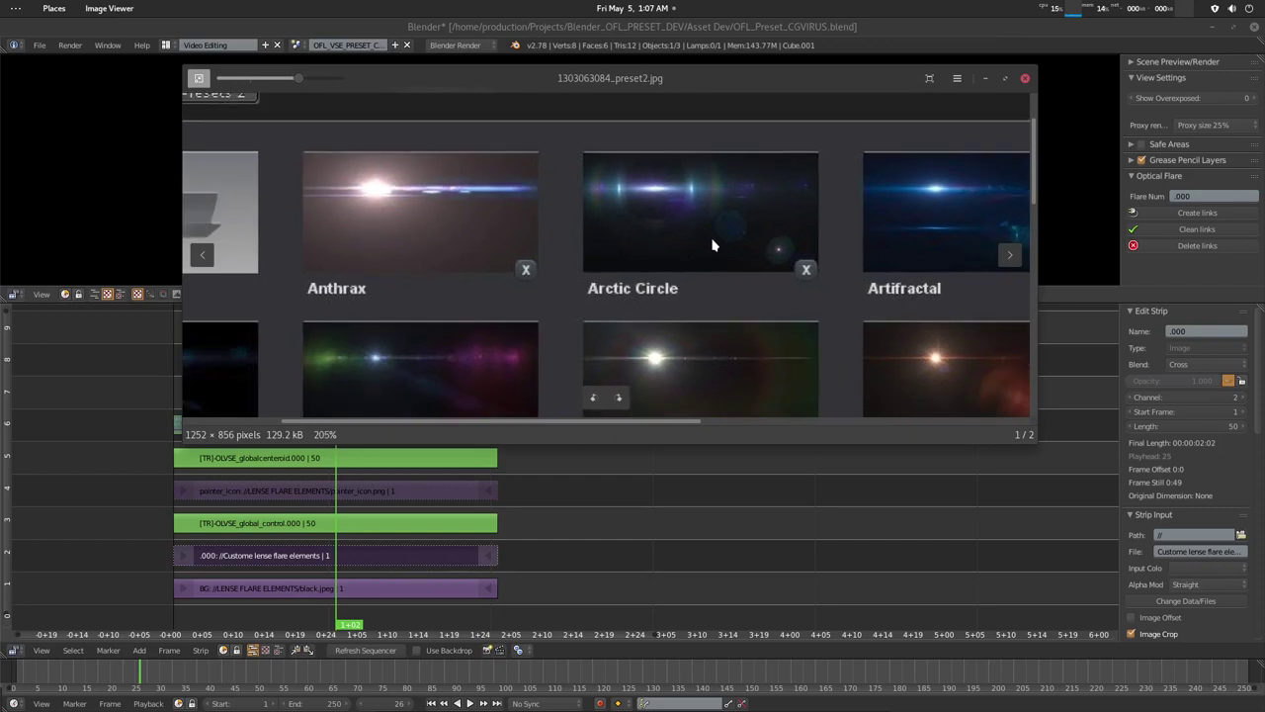
pyautogui.moveTo(670, 244); pyautogui.dragTo(593, 247)
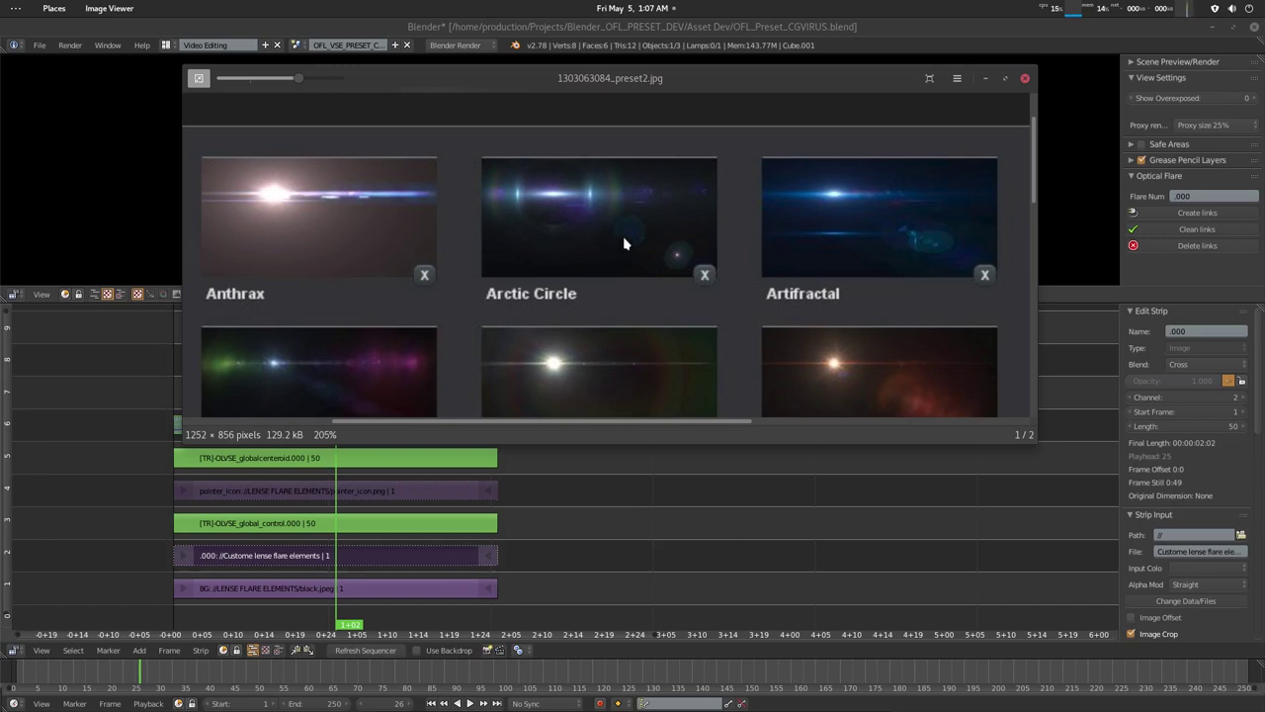
pyautogui.scroll(-1, 624, 243)
pyautogui.scroll(1, 624, 243)
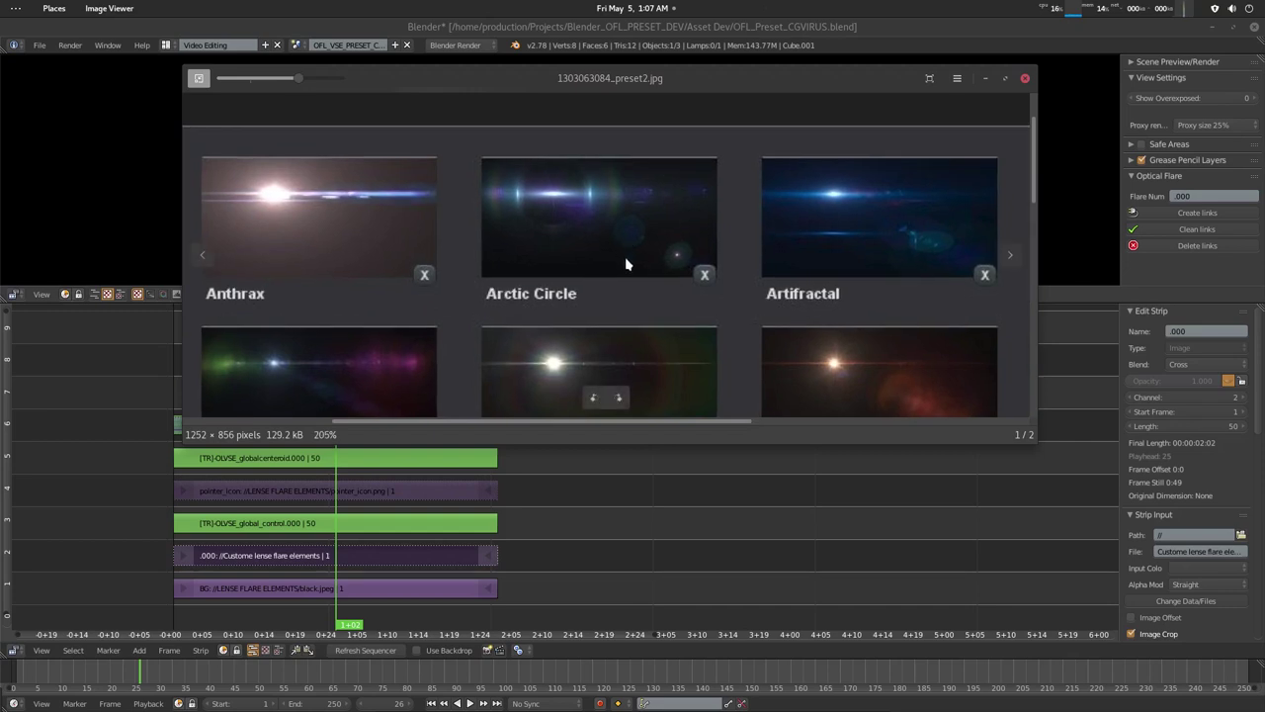
pyautogui.moveTo(633, 251); pyautogui.dragTo(651, 240)
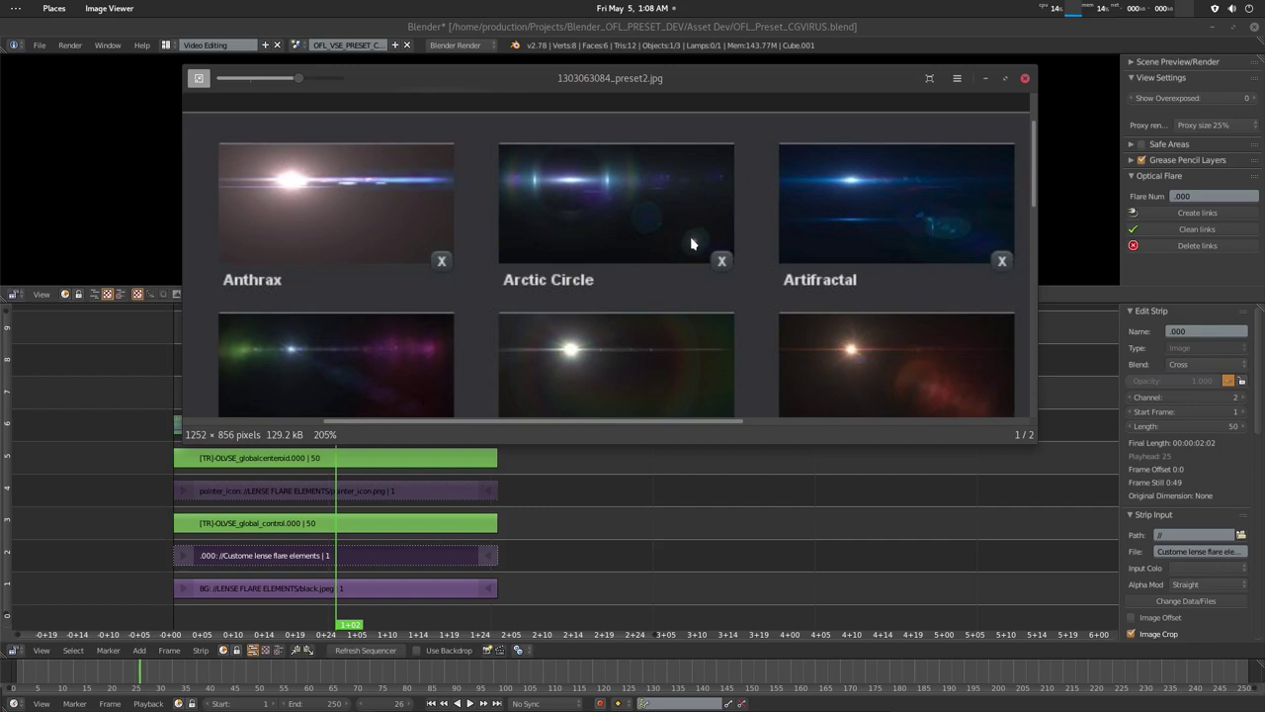
pyautogui.scroll(1, 659, 218)
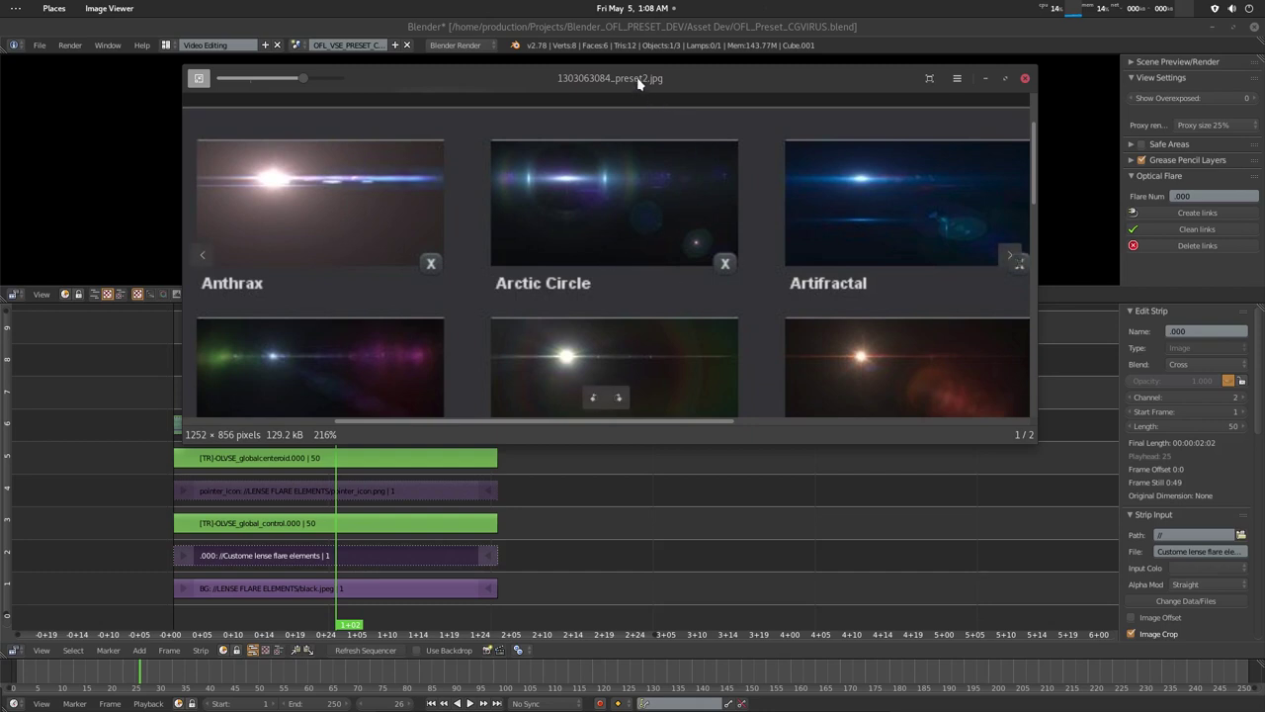
pyautogui.scroll(1, 611, 233)
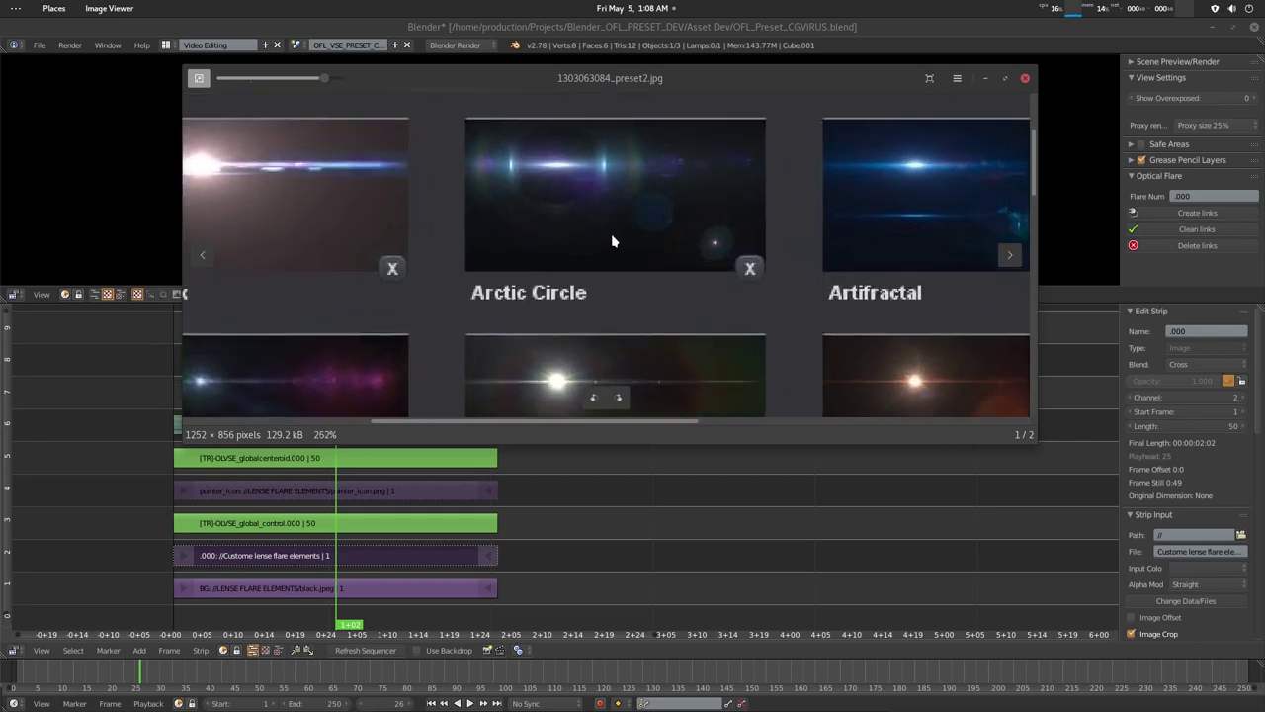
pyautogui.scroll(1, 612, 240)
pyautogui.moveTo(609, 244); pyautogui.dragTo(628, 292)
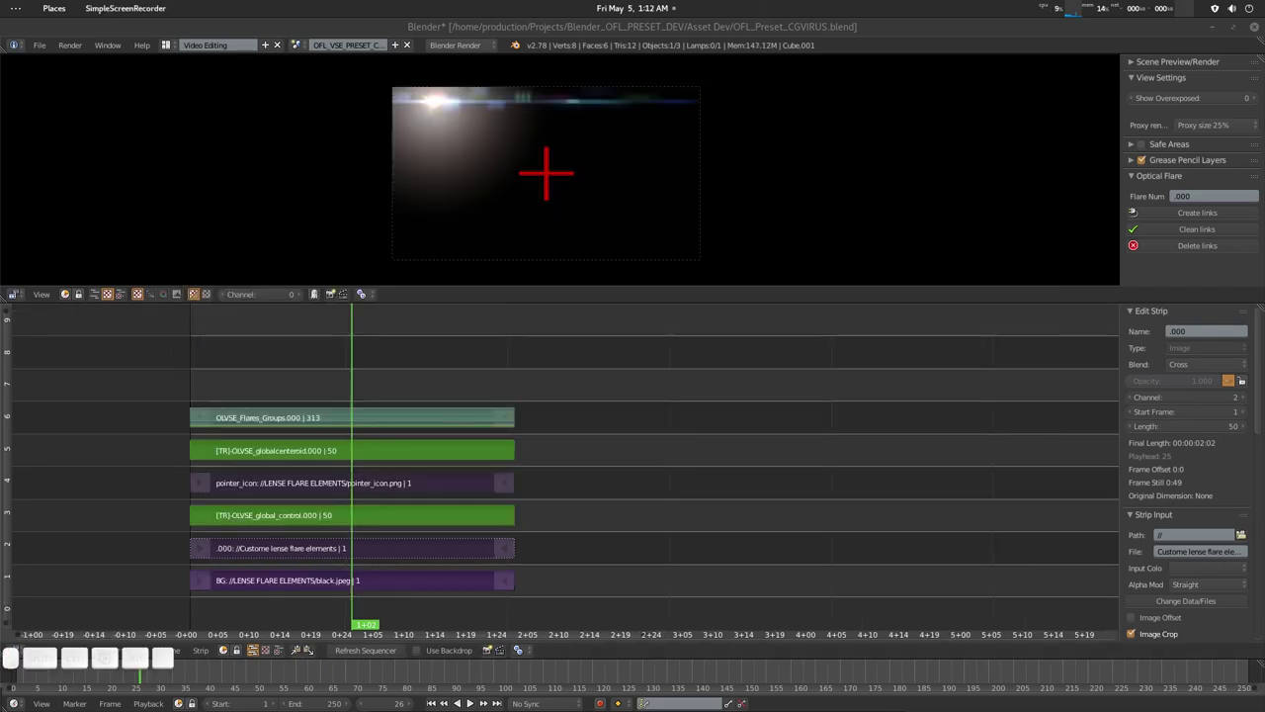
# Step: Save the project, then duplicate all of the .000 flare strips on their channels so the copies start at frame 56
pyautogui.click(556, 22)
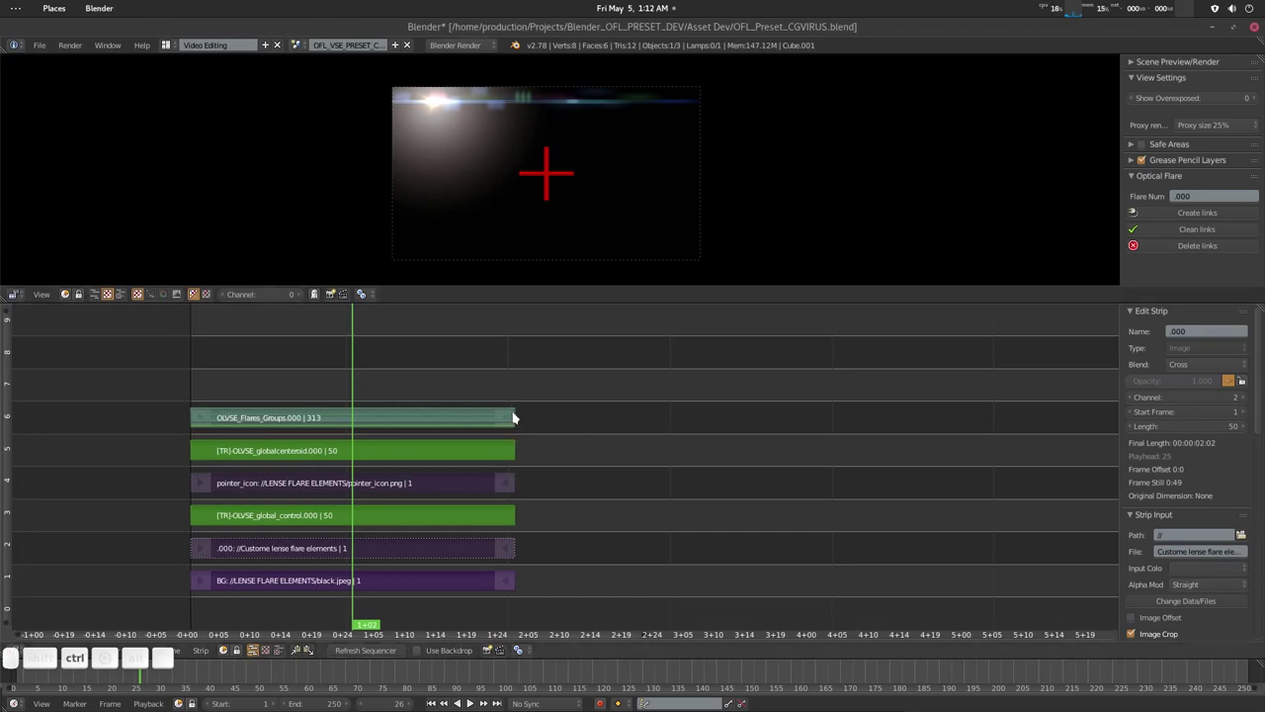
pyautogui.hotkey('ctrl', 's')
pyautogui.rightClick(438, 432)
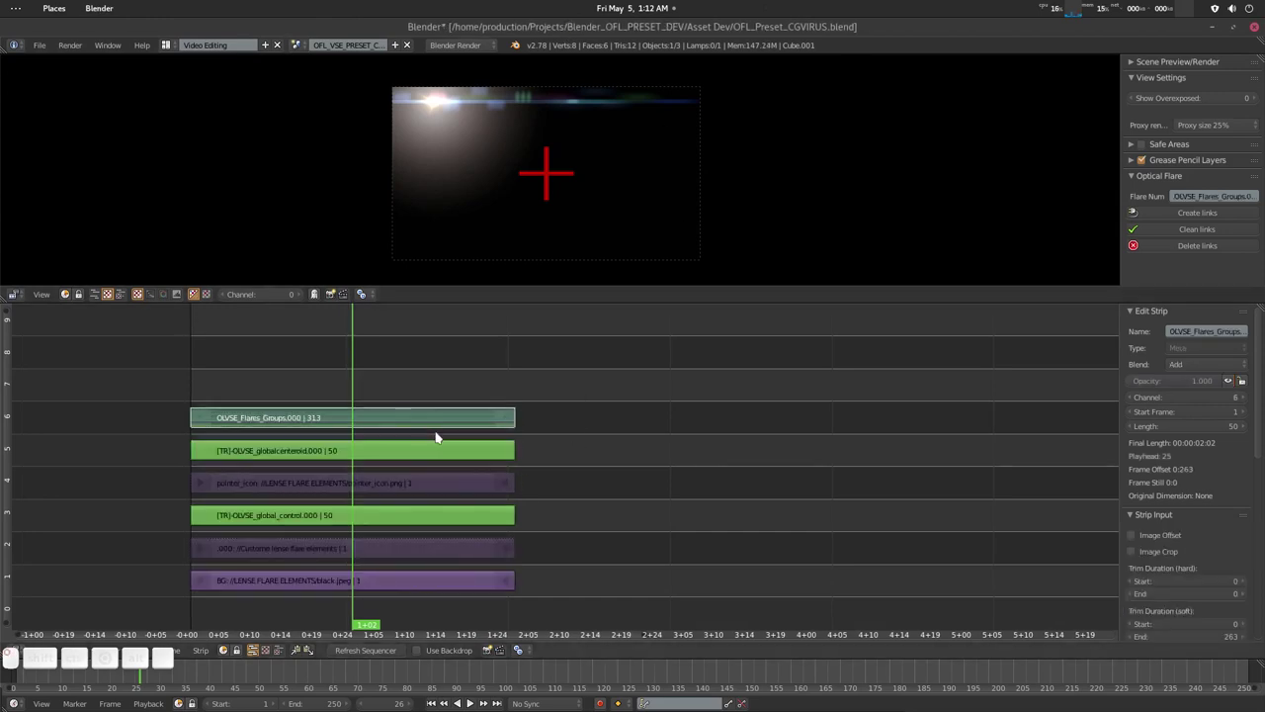
pyautogui.hotkey('shift', 'd')
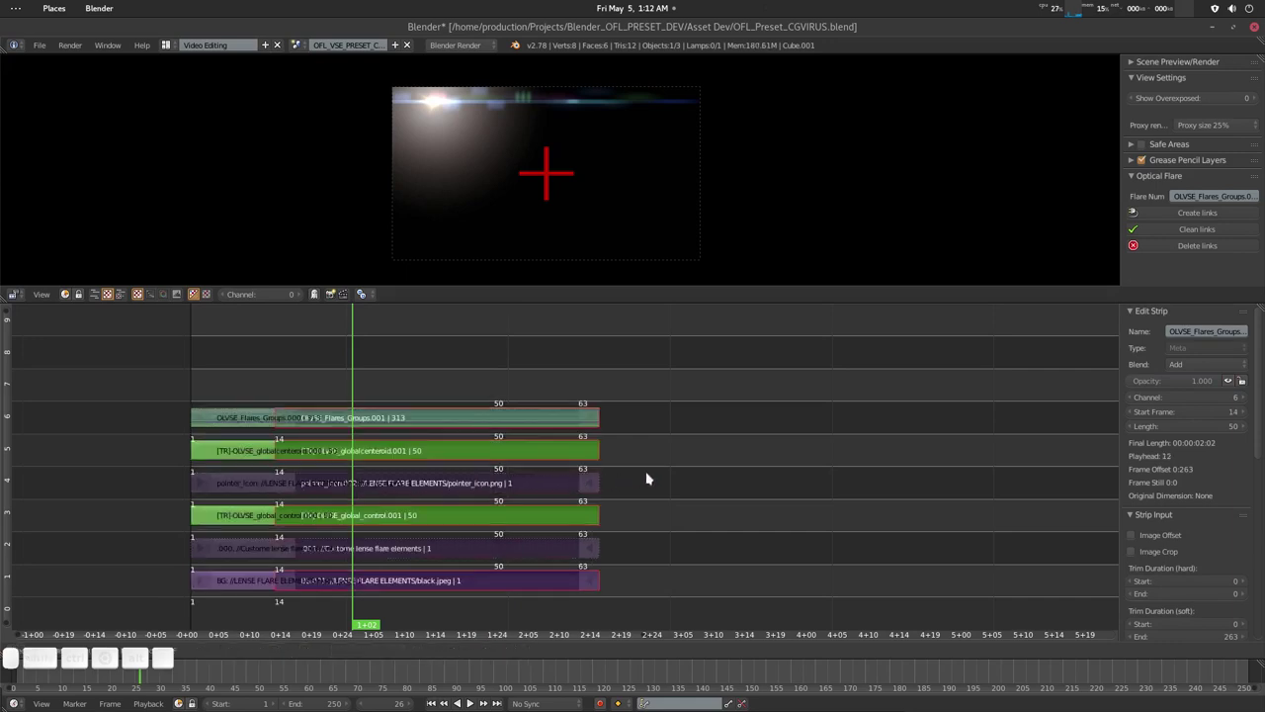
pyautogui.click(740, 483)
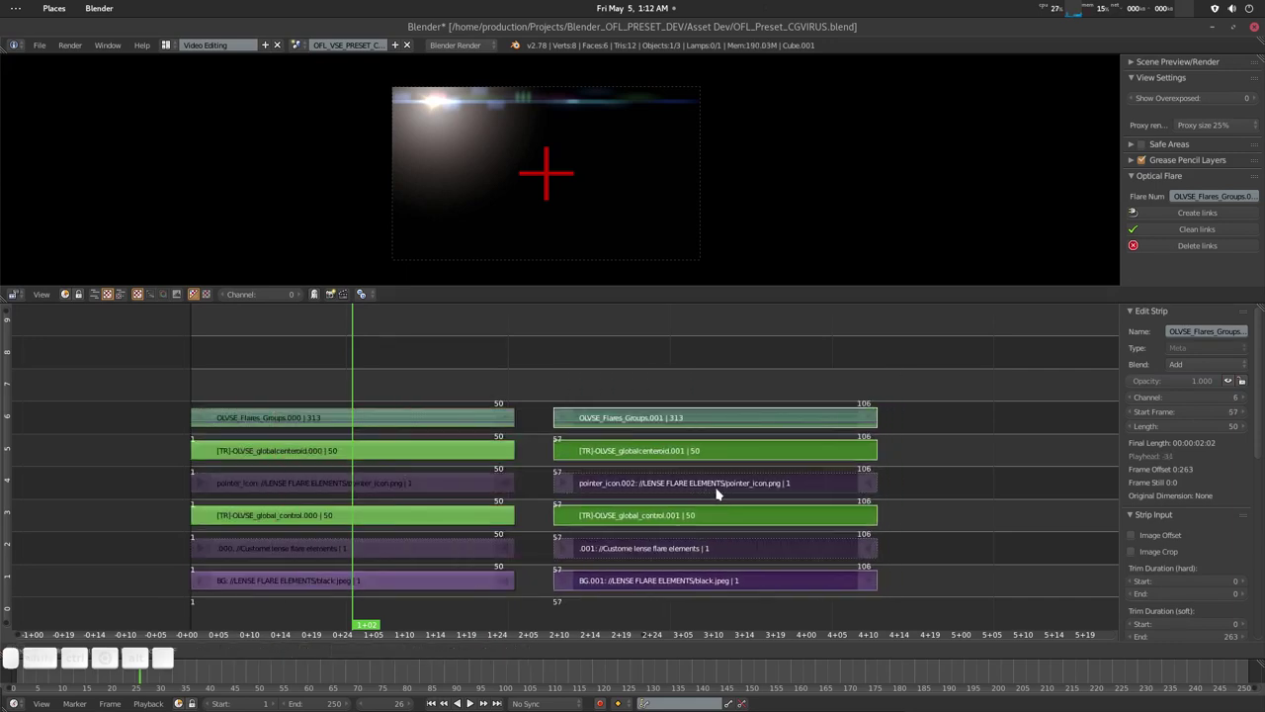
pyautogui.click(717, 495)
# Step: Move the playhead to frame 76 and create the optical flare links for the .001 image strip
pyautogui.moveTo(955, 485); pyautogui.dragTo(712, 472, button='middle')
pyautogui.click(504, 384)
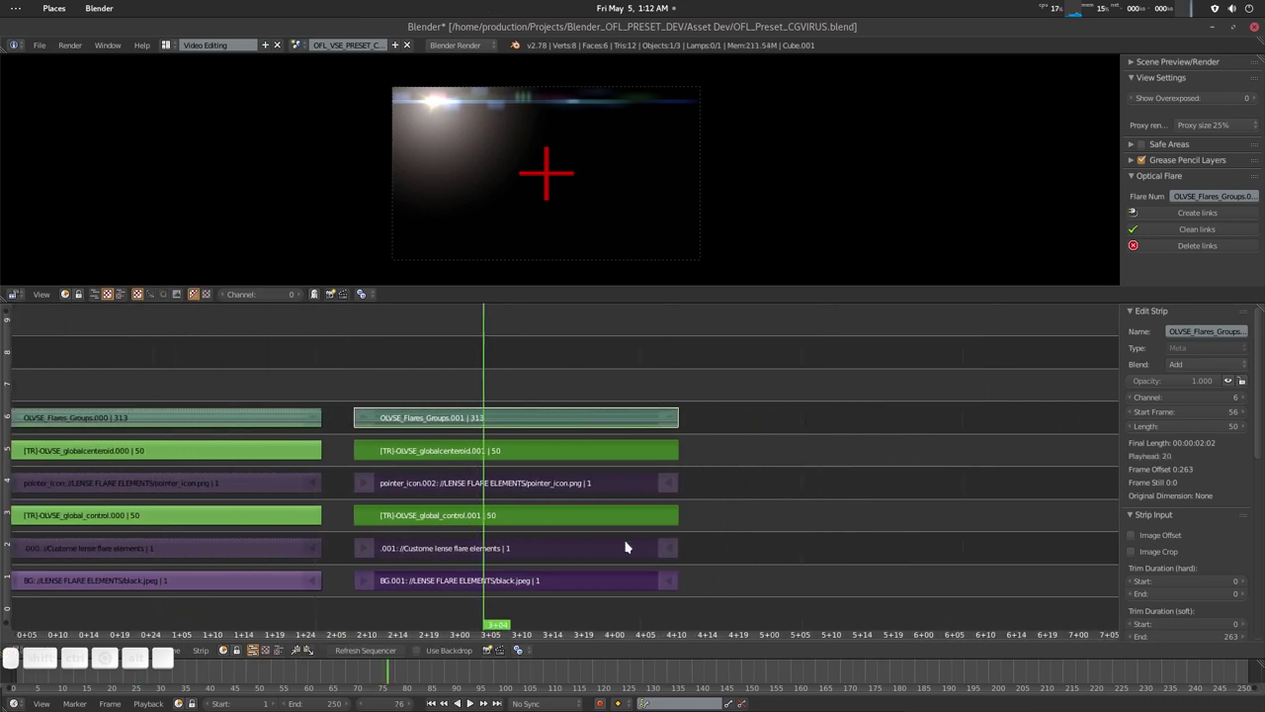
pyautogui.rightClick(655, 577)
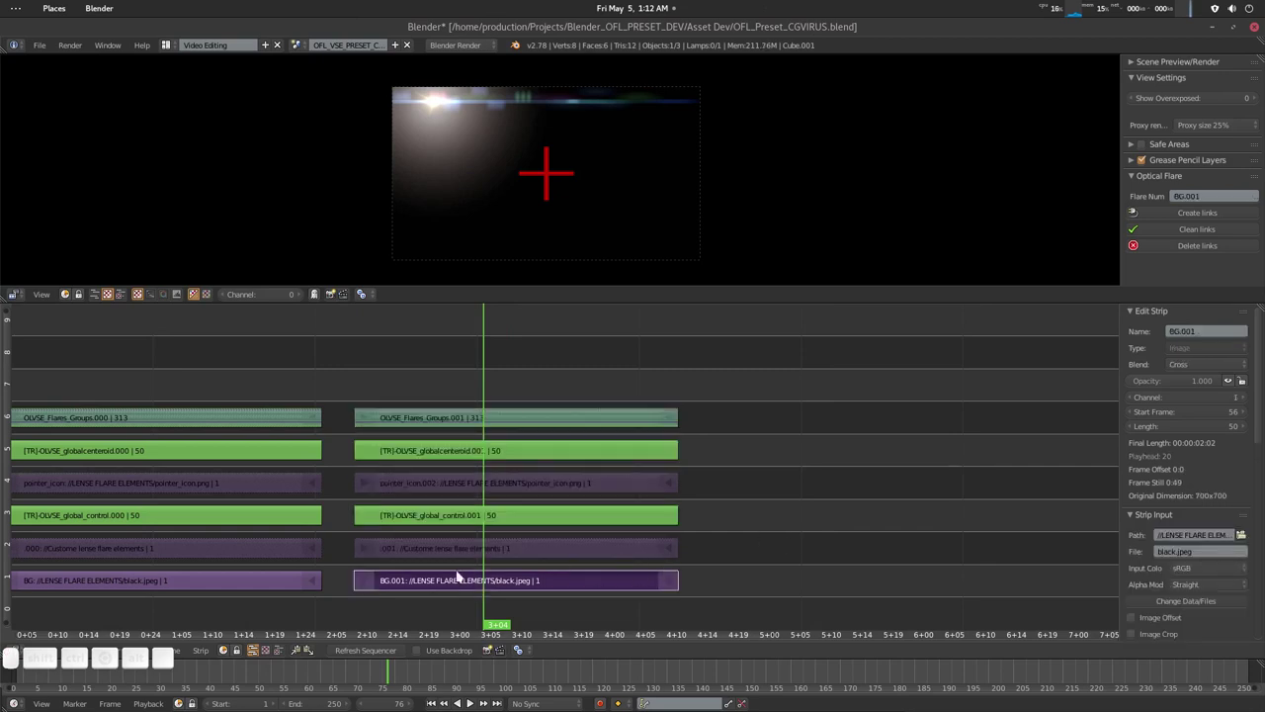
pyautogui.rightClick(432, 552)
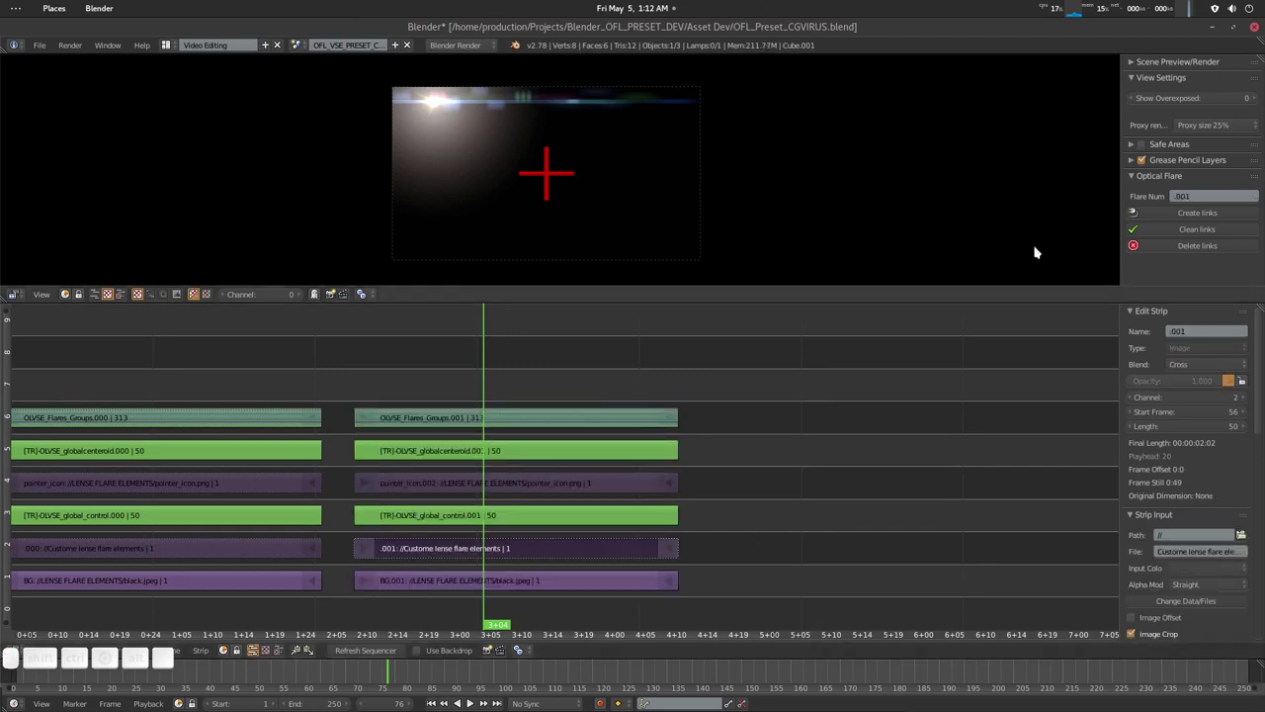
pyautogui.click(1170, 215)
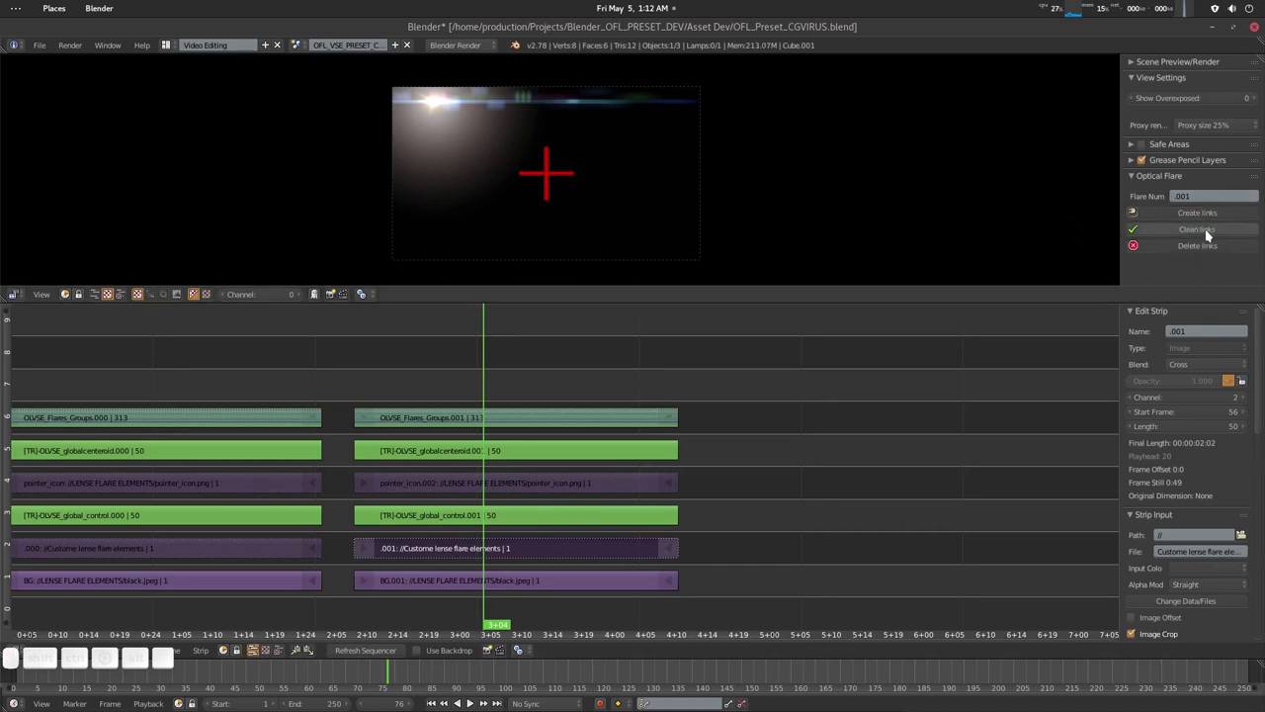
# Step: Enter the OLVSE_Flares_Groups.001 meta strip, examine its flare element groups and return to the main sequence
pyautogui.click(492, 421)
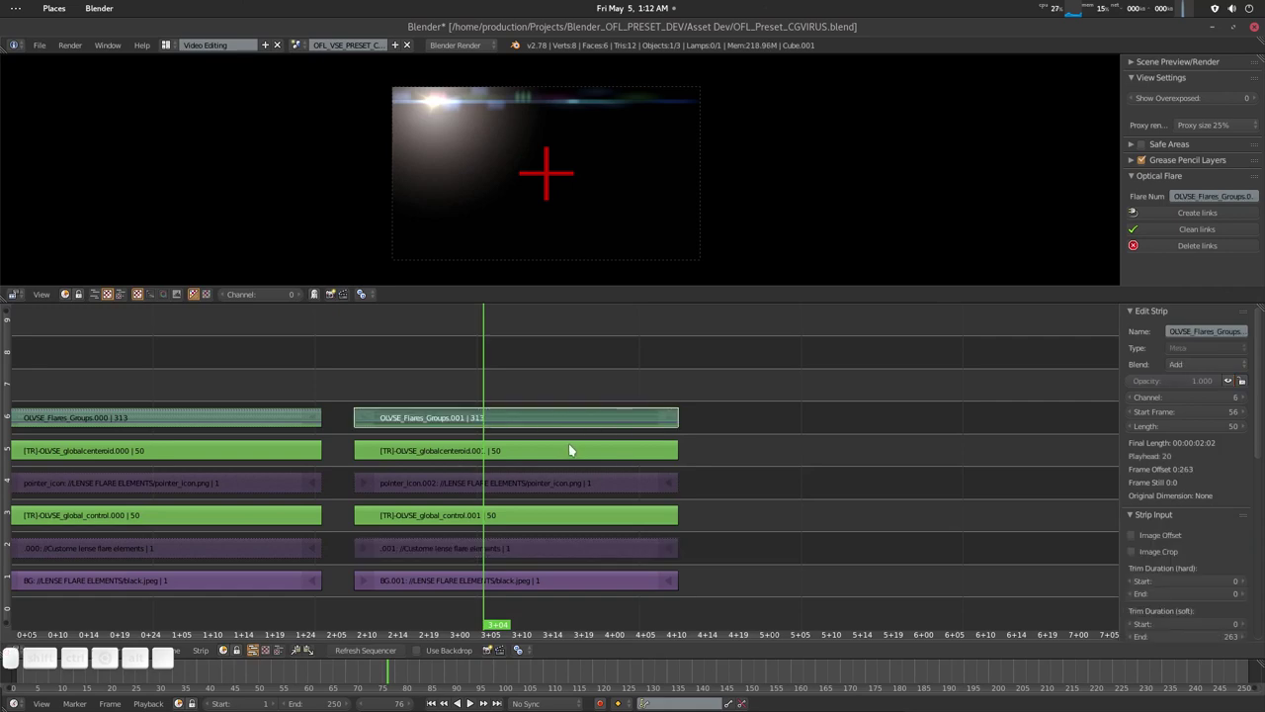
pyautogui.press('Tab')
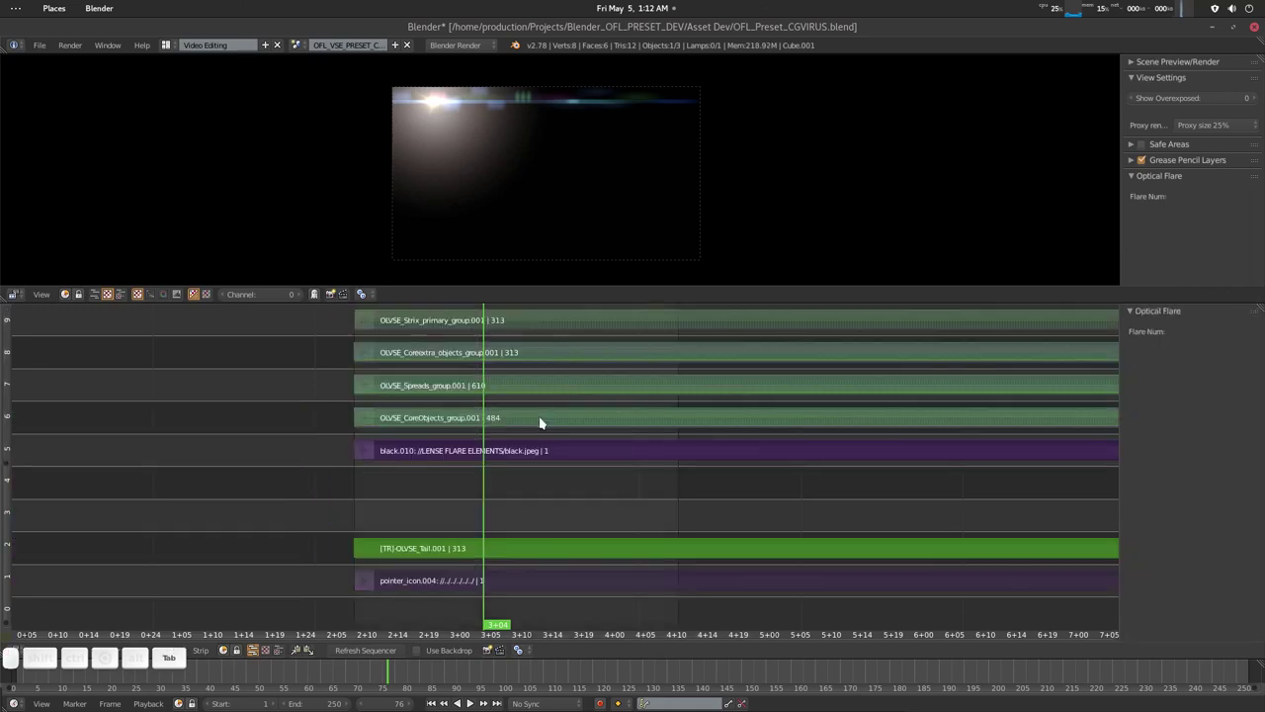
pyautogui.moveTo(640, 424); pyautogui.dragTo(454, 477, button='middle')
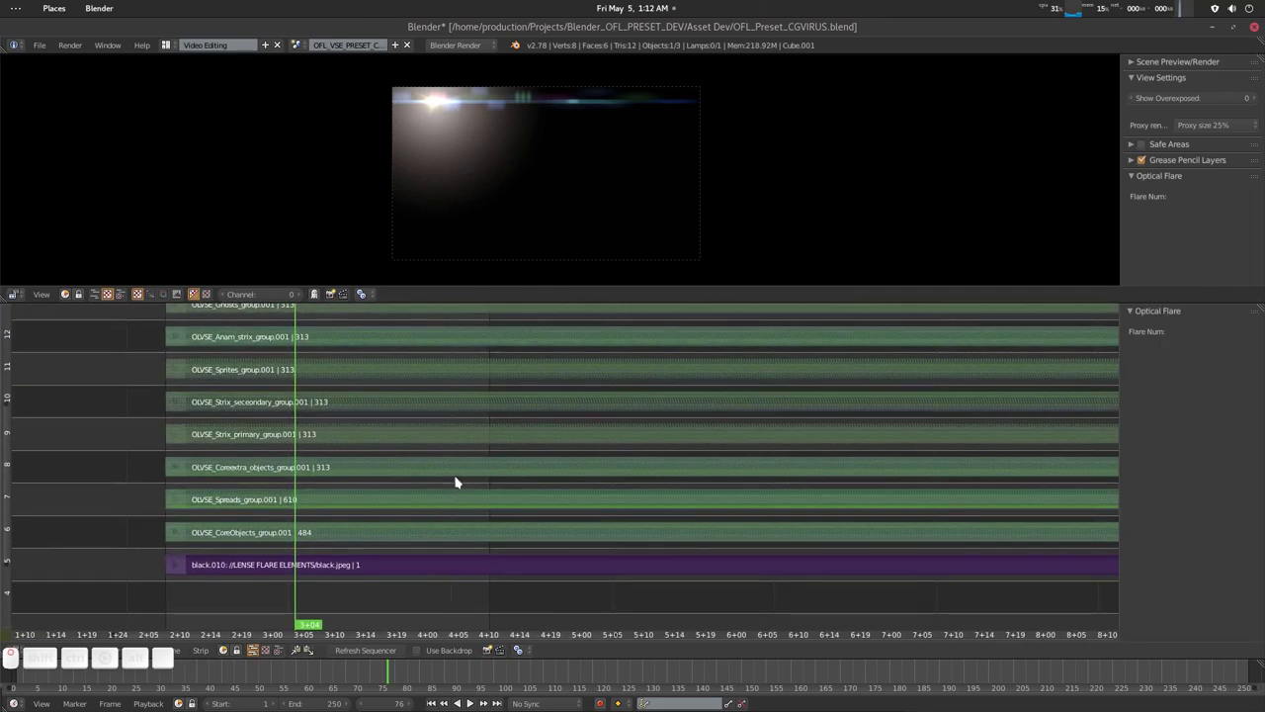
pyautogui.scroll(-15, 478, 448)
pyautogui.moveTo(599, 410); pyautogui.dragTo(398, 426, button='middle')
pyautogui.press('Tab')
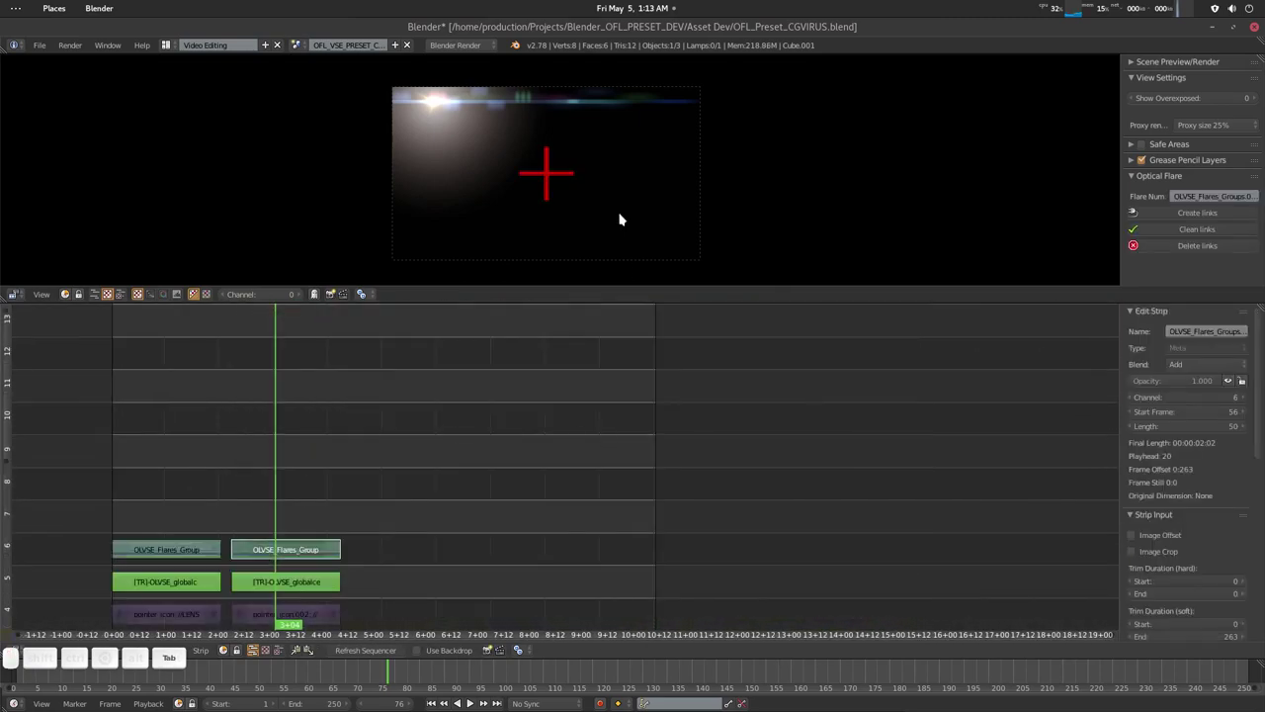
pyautogui.rightClick(426, 101)
pyautogui.press('g')
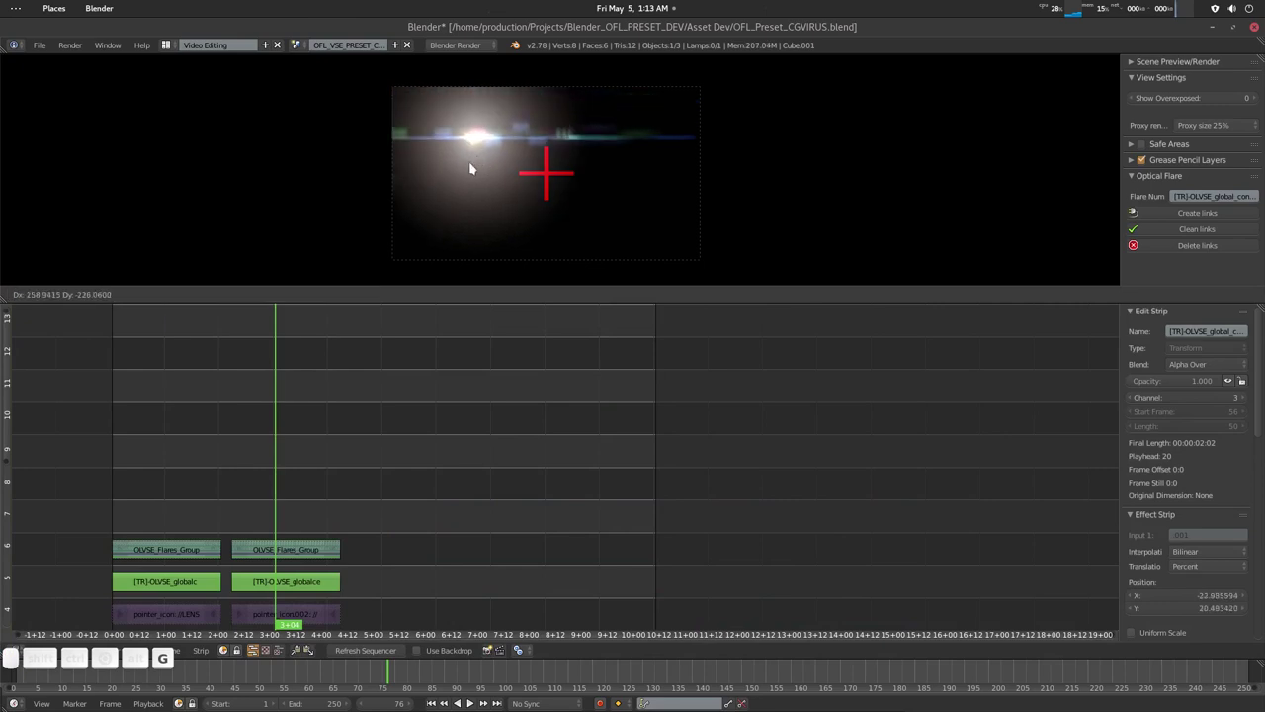
pyautogui.press('Escape')
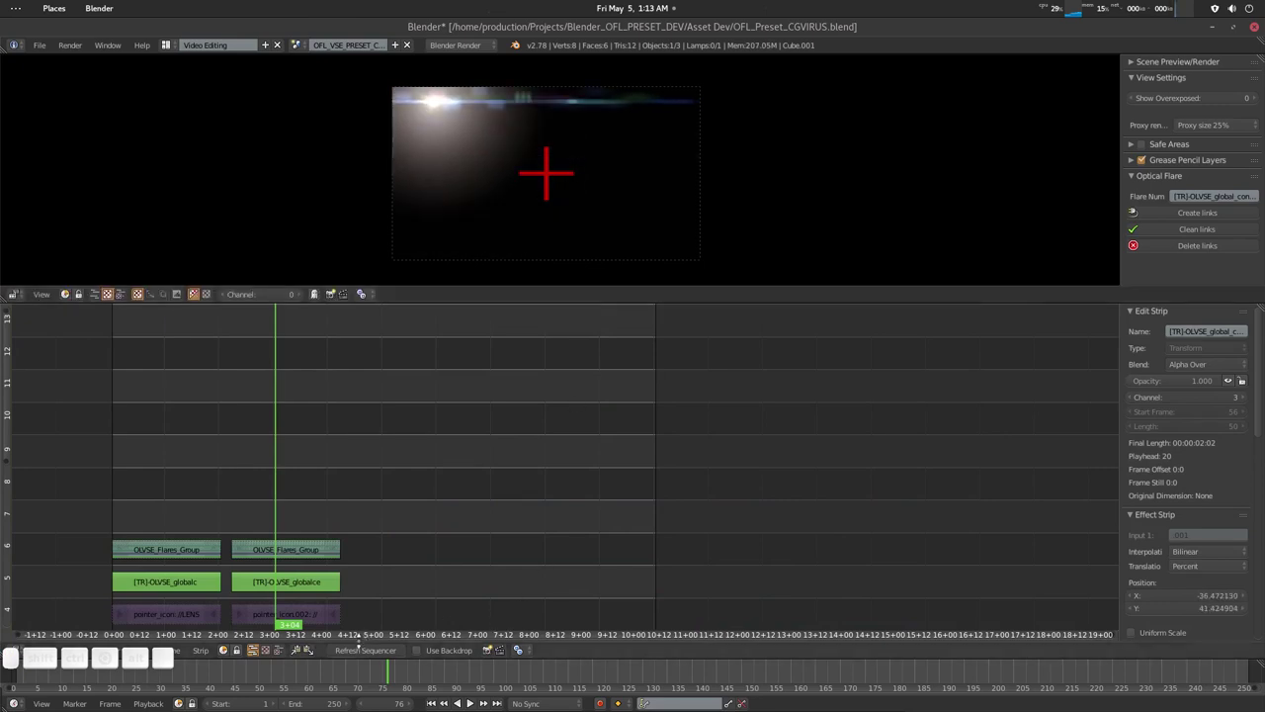
pyautogui.click(363, 653)
pyautogui.press('Home')
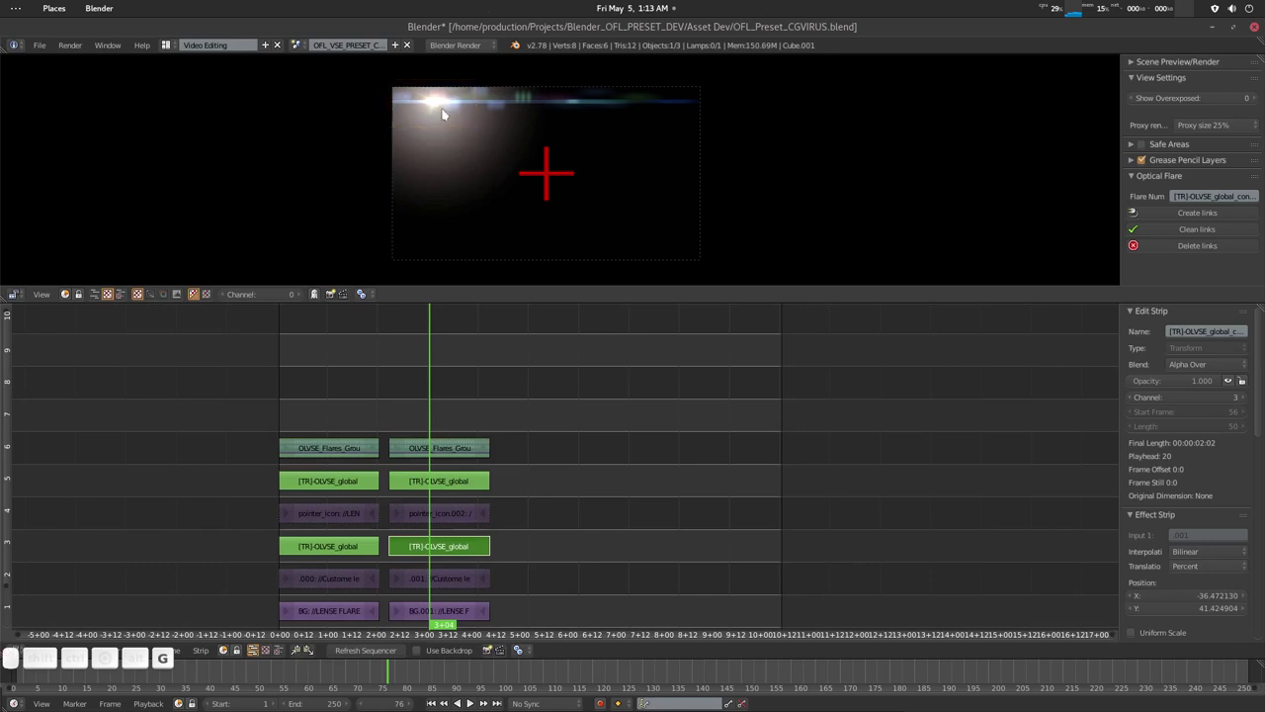
pyautogui.press('g')
pyautogui.rightClick(463, 142)
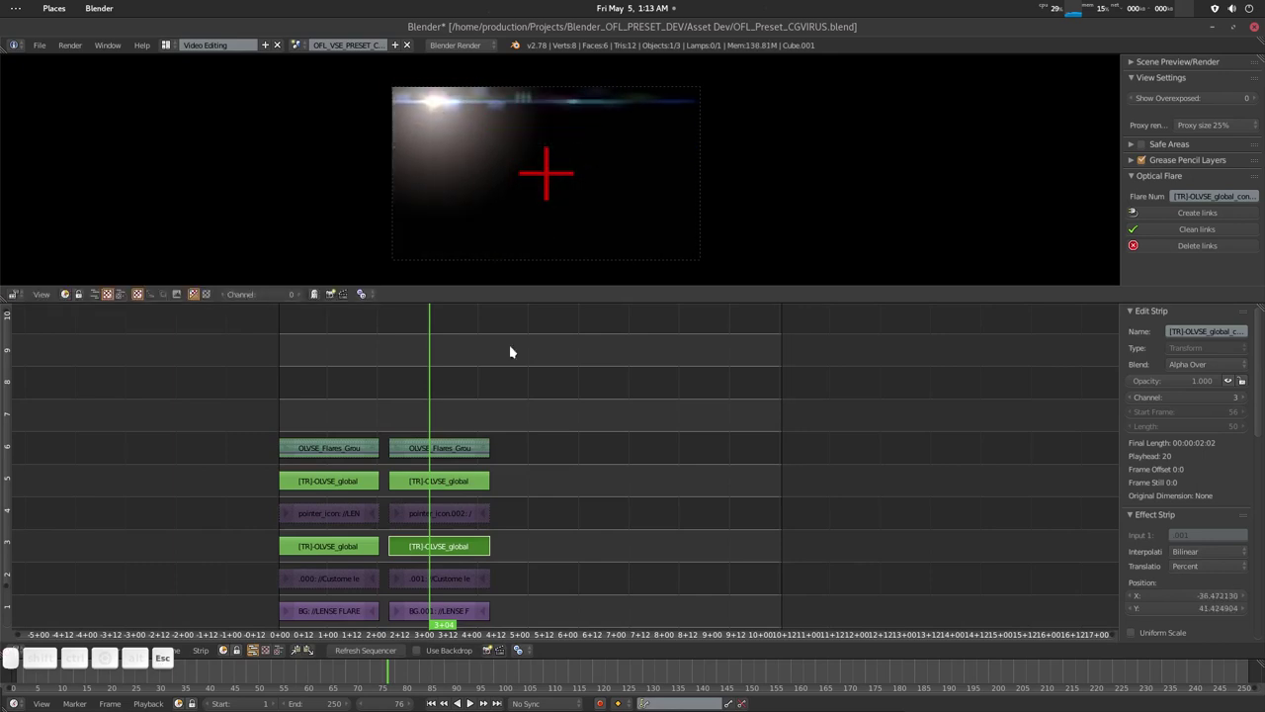
# Step: Move the .001 flare's global control to about X -34.8, Y 29.2 in the preview and save the project
pyautogui.rightClick(334, 584)
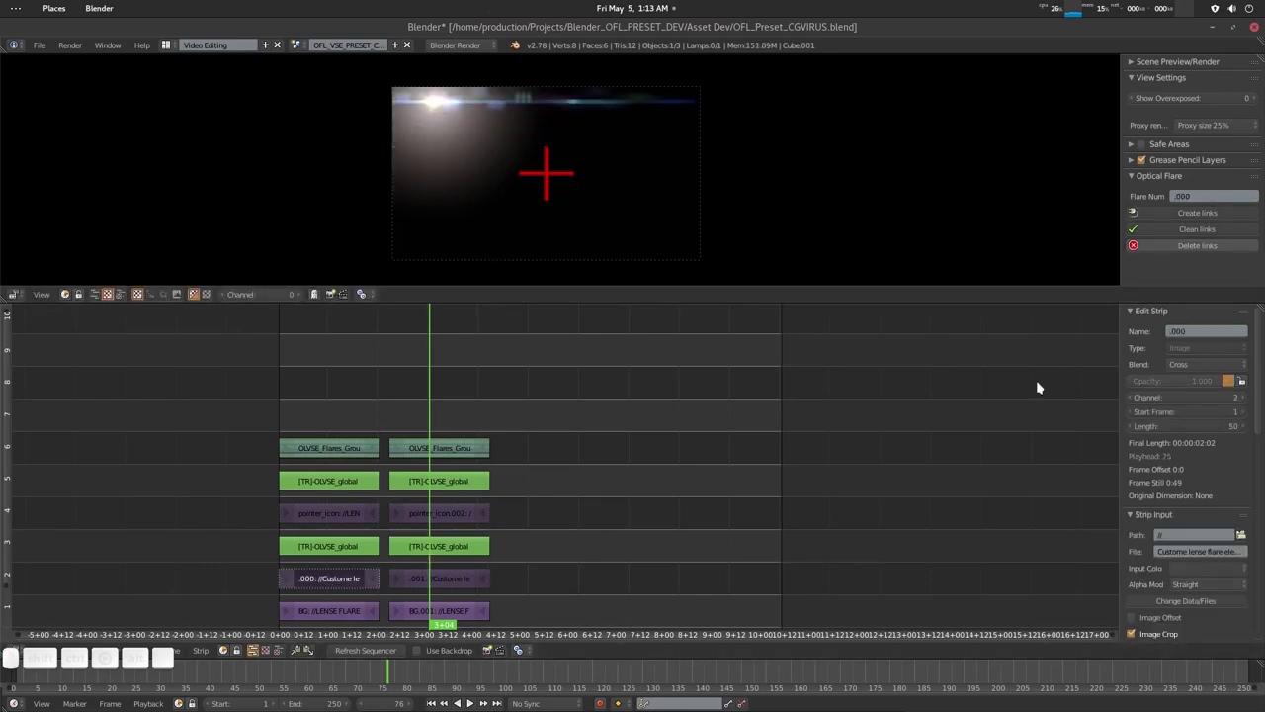
pyautogui.click(428, 105)
pyautogui.press('g')
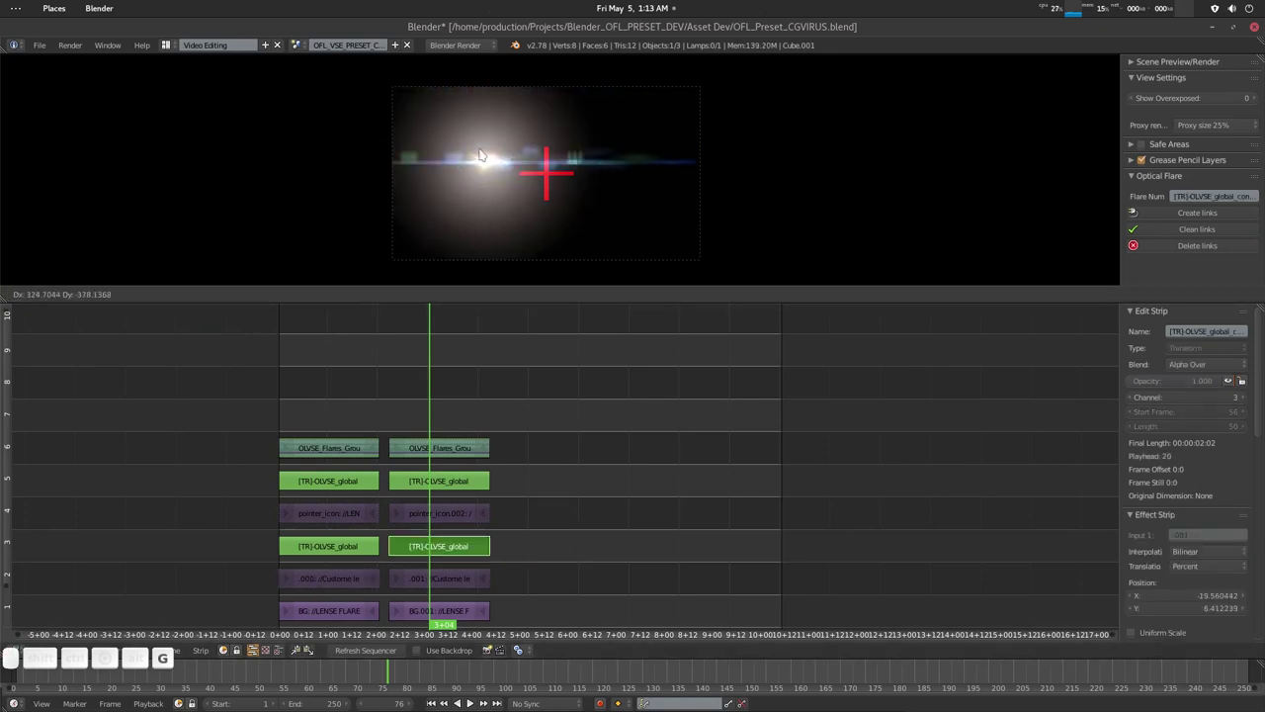
pyautogui.click(466, 146)
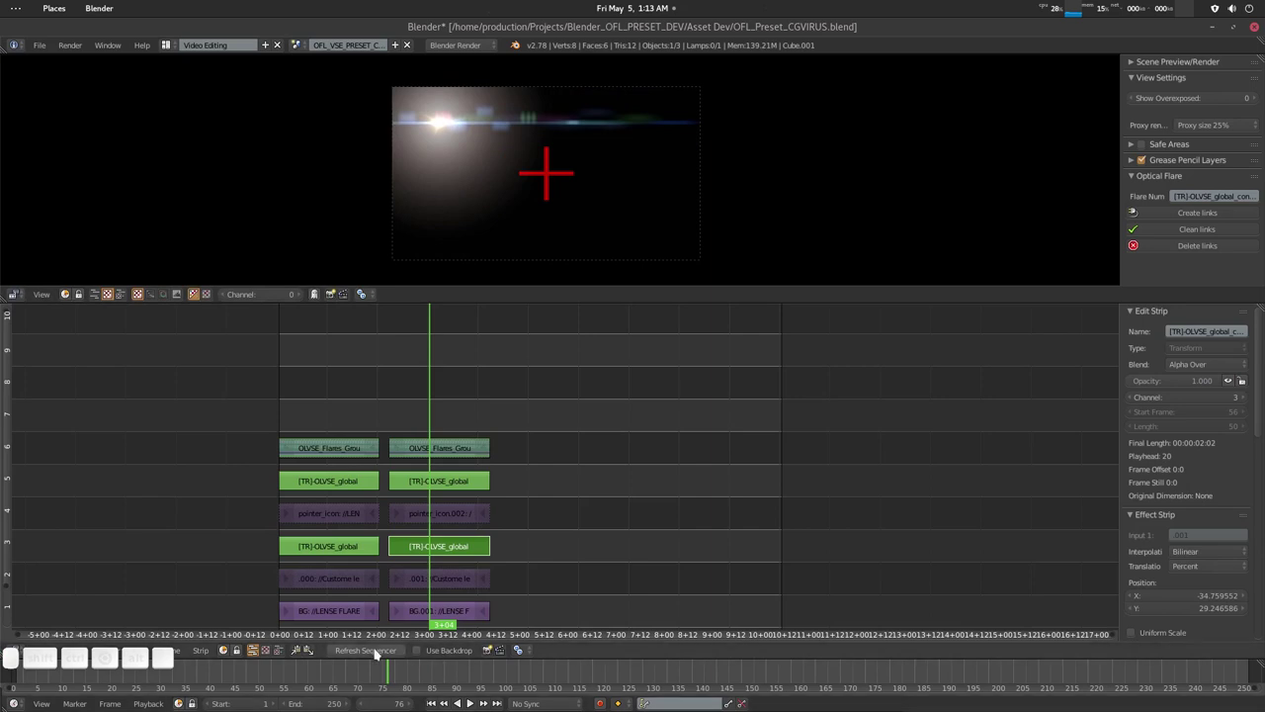
pyautogui.moveTo(553, 418); pyautogui.dragTo(531, 429, button='middle')
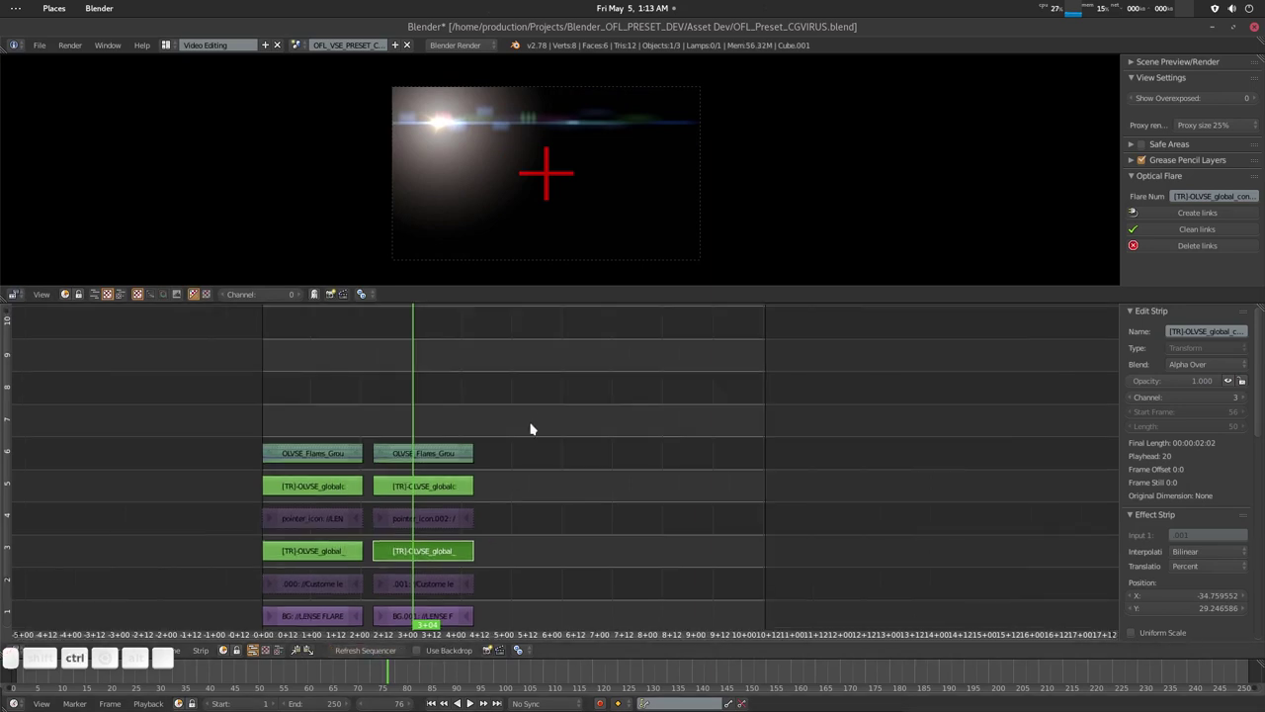
pyautogui.hotkey('ctrl', 's')
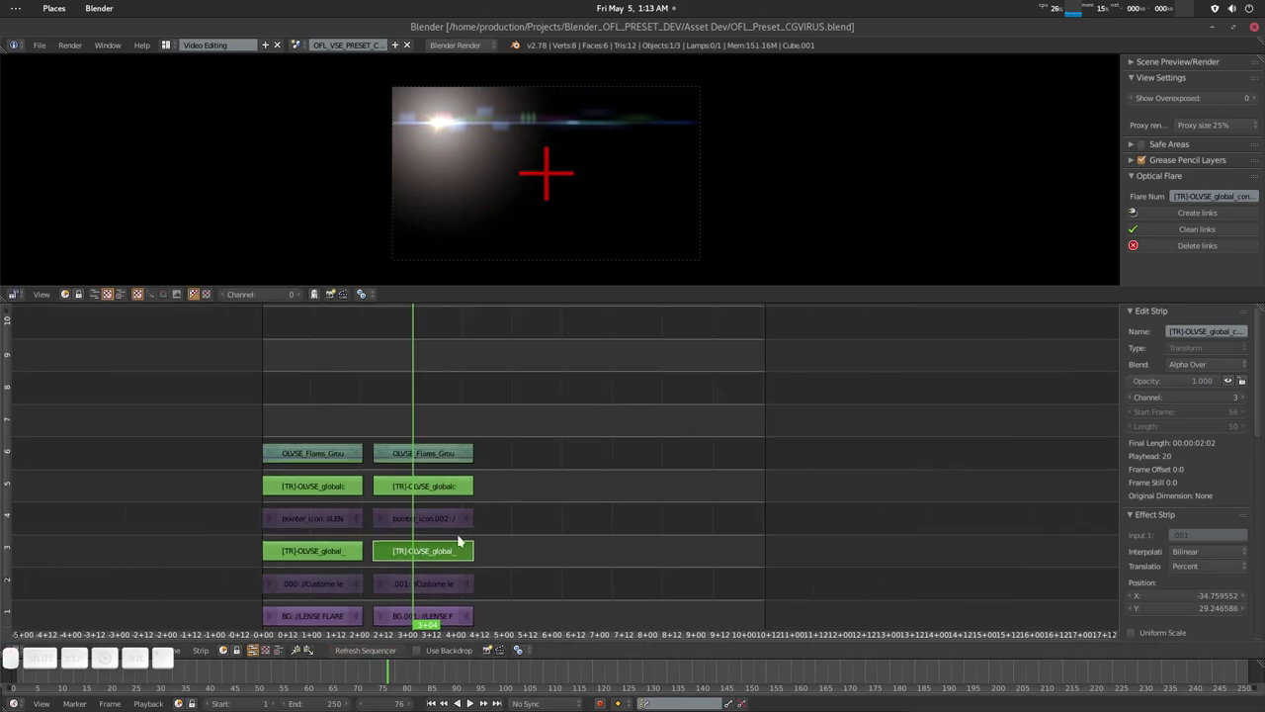
pyautogui.moveTo(813, 700)
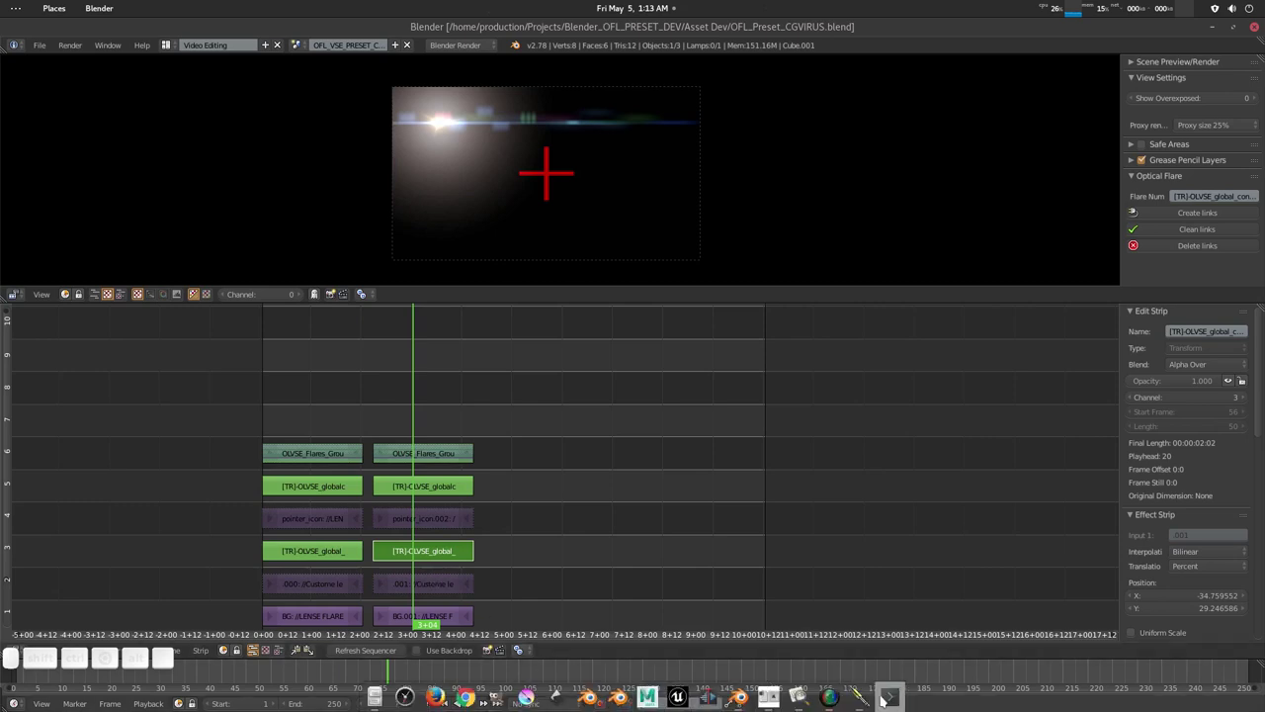
pyautogui.click(798, 696)
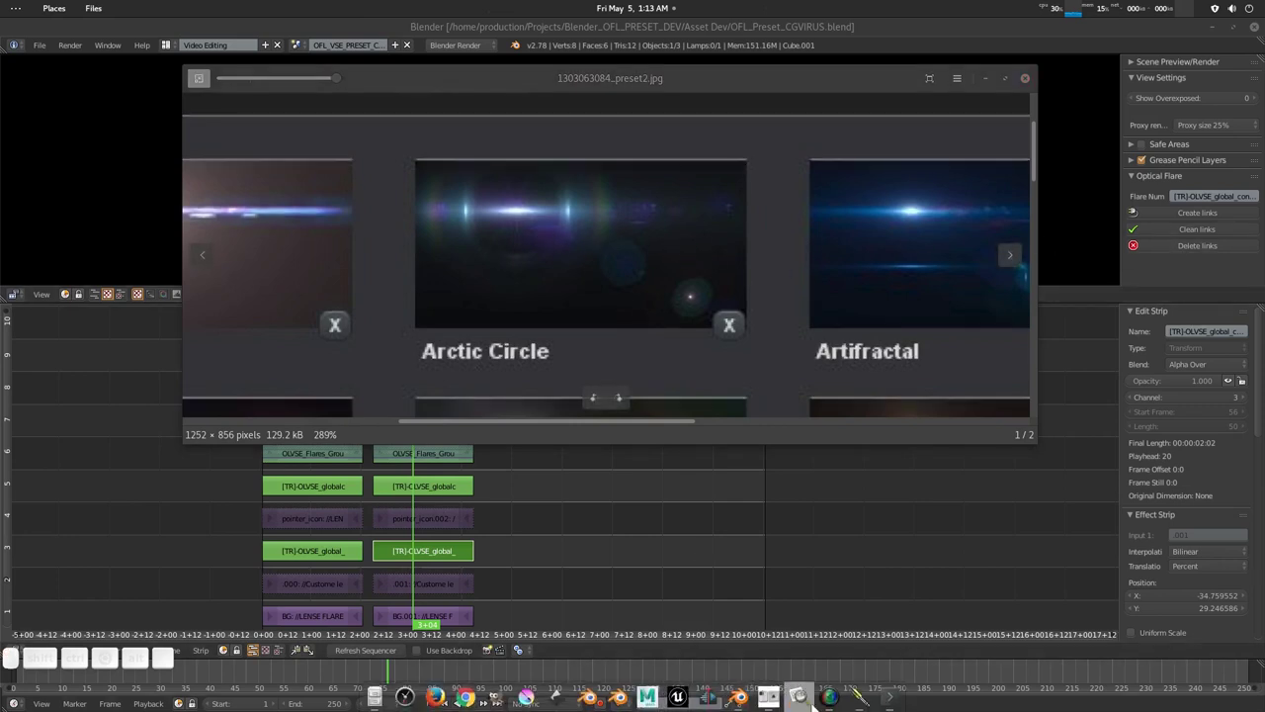
pyautogui.click(811, 698)
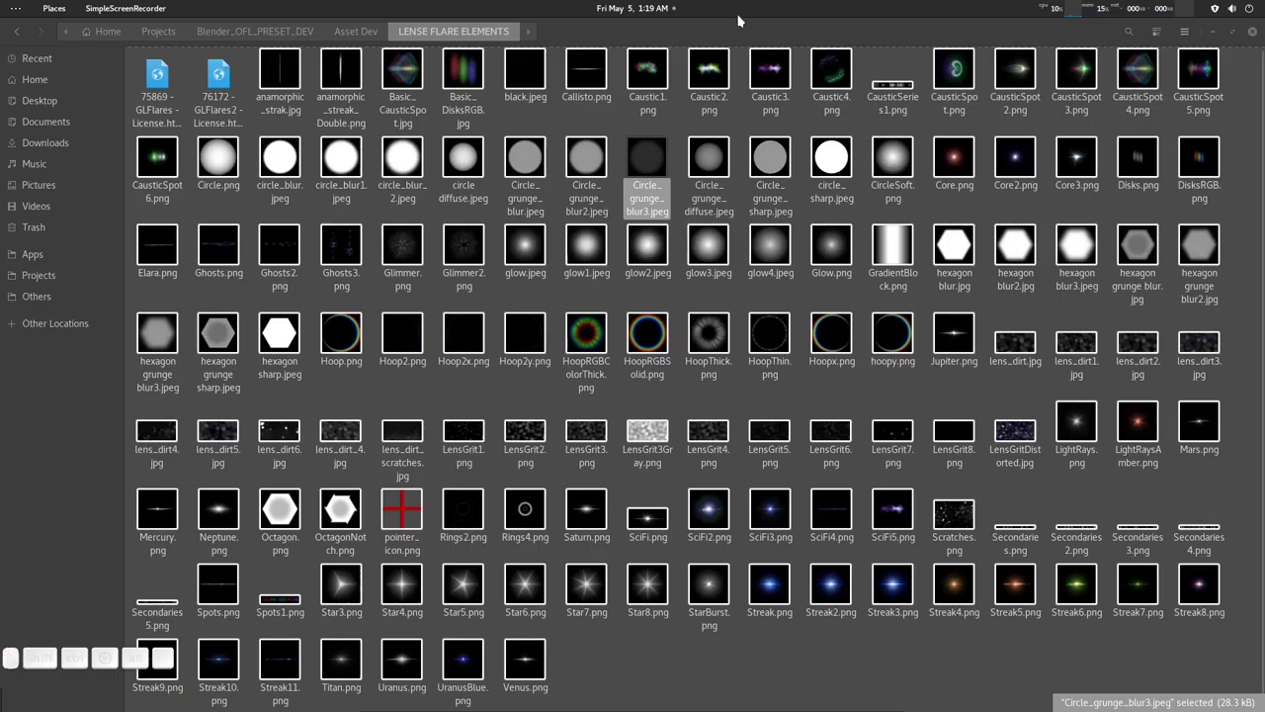
# Step: In the LENSE FLARE ELEMENTS folder, view Circle_grunge_blur3.jpeg at full size and close the viewer
pyautogui.click(672, 161)
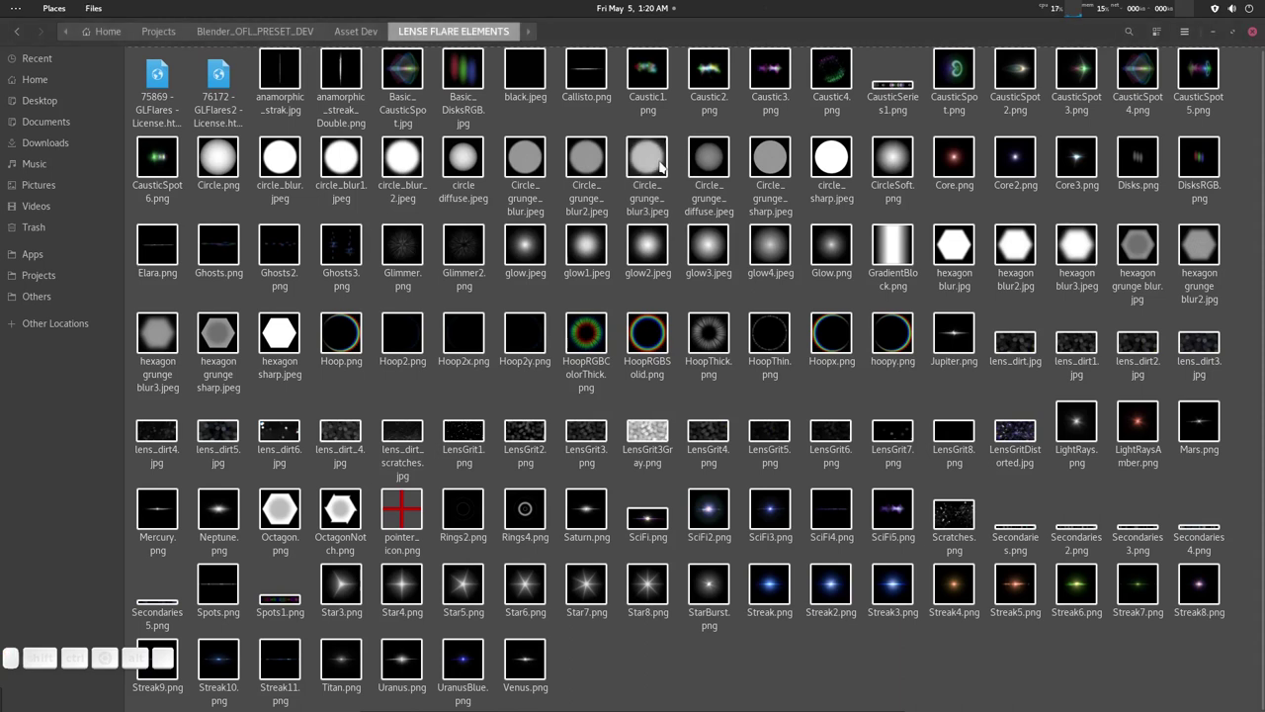
pyautogui.doubleClick(660, 168)
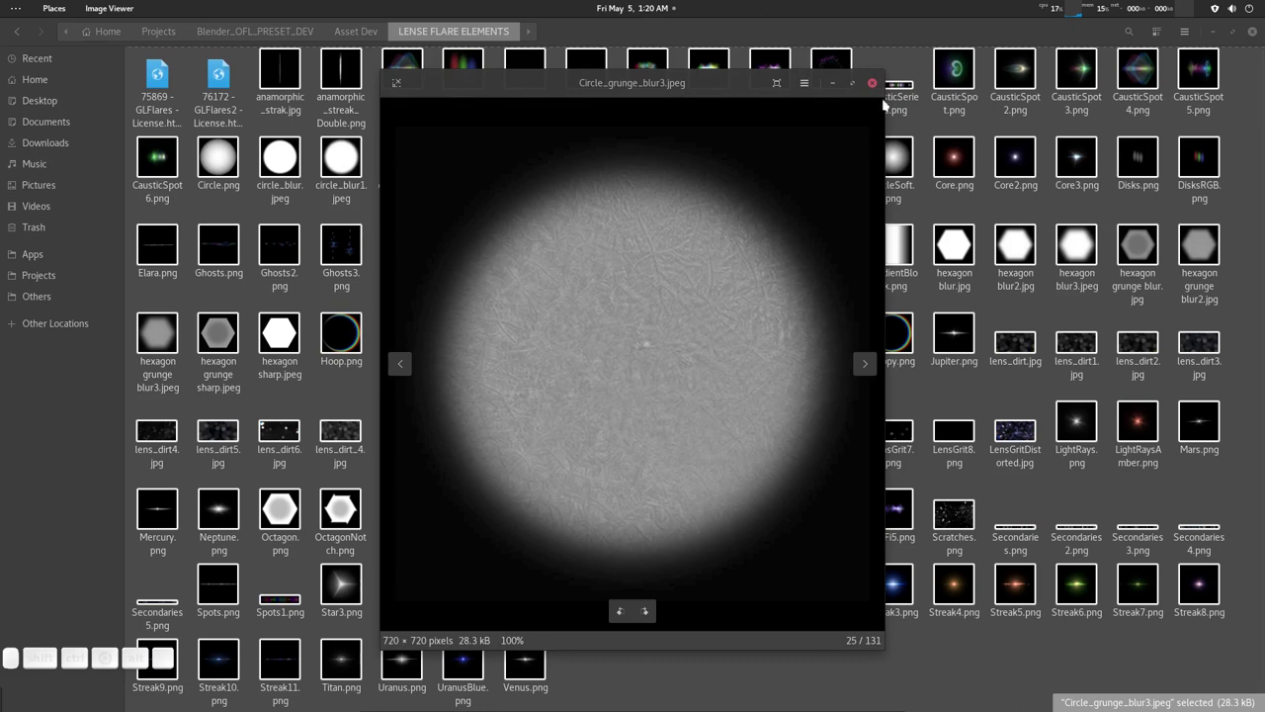
pyautogui.click(873, 83)
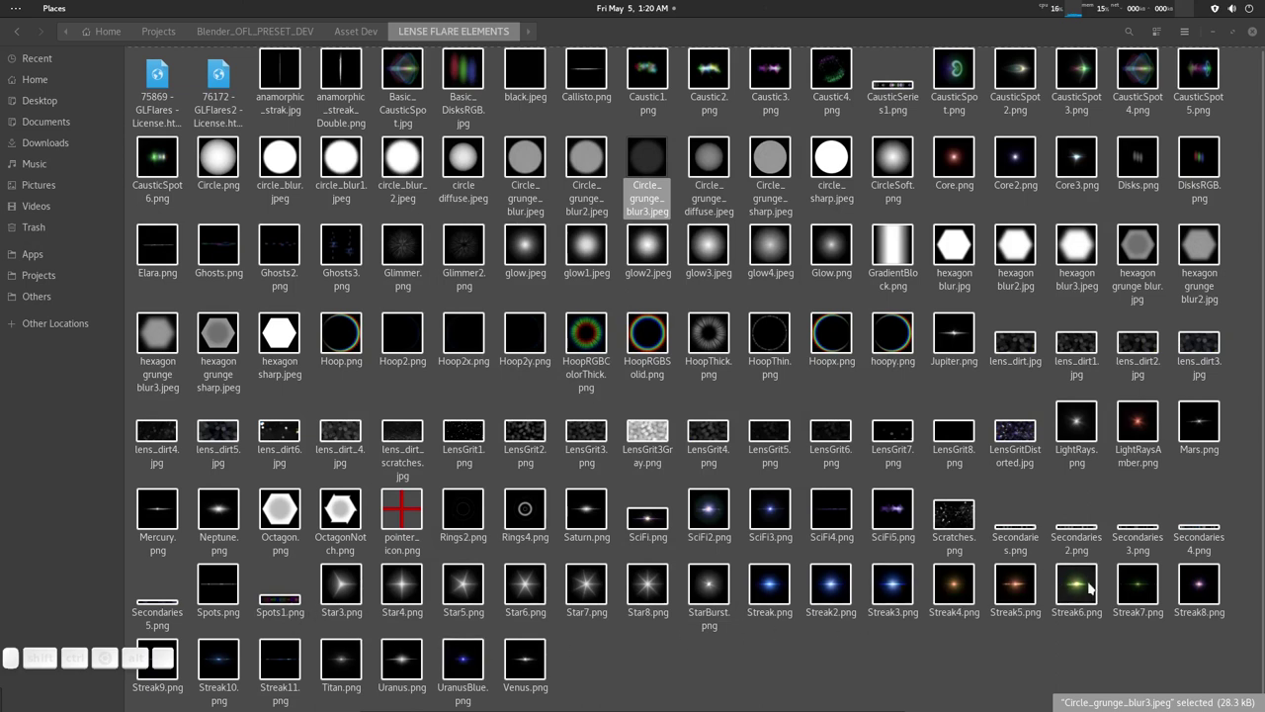
# Step: Preview the Streak3.png and Streak6.png flare elements in Shotwell, then return to the folder and select HoopRGBSolid.png
pyautogui.click(900, 583)
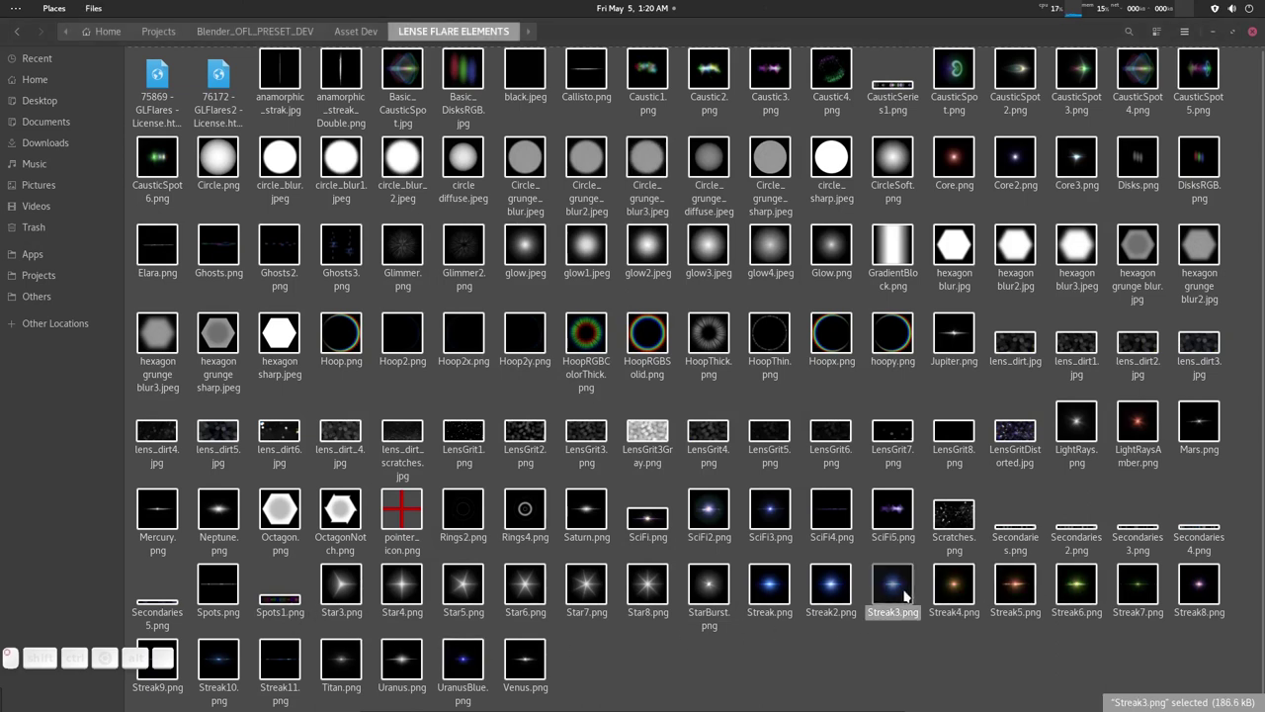
pyautogui.click(1076, 591)
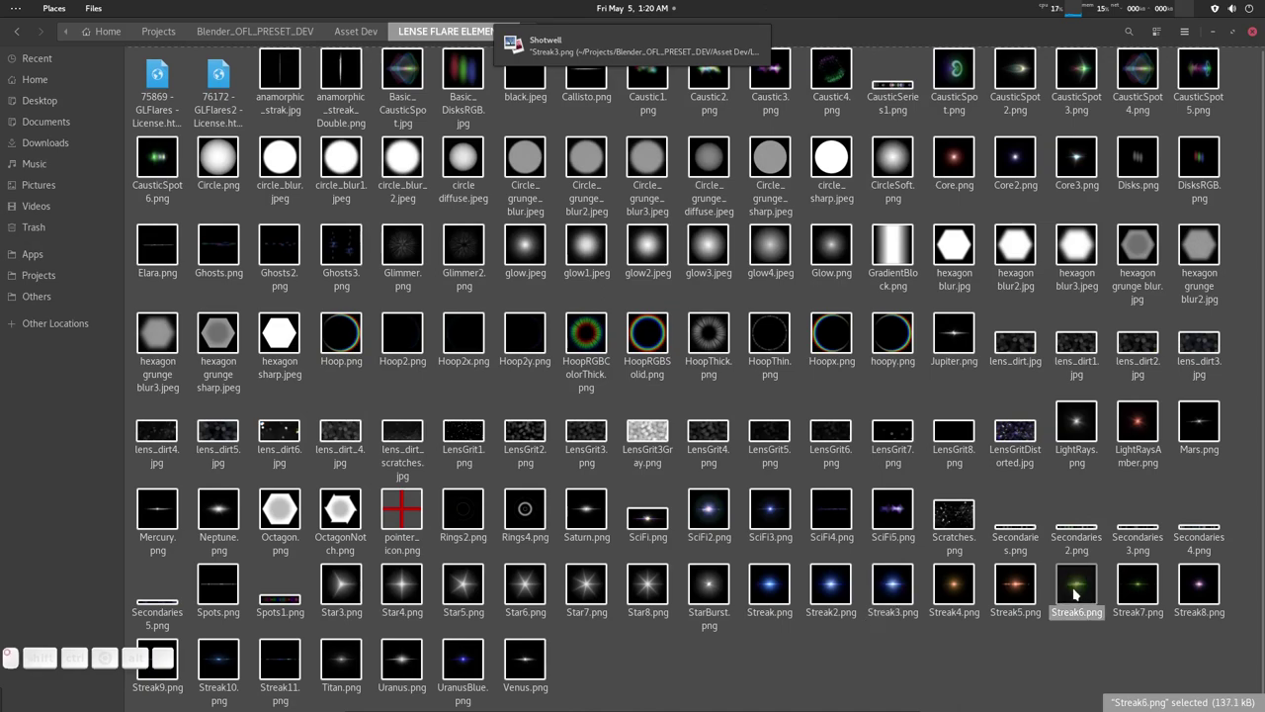
pyautogui.click(584, 55)
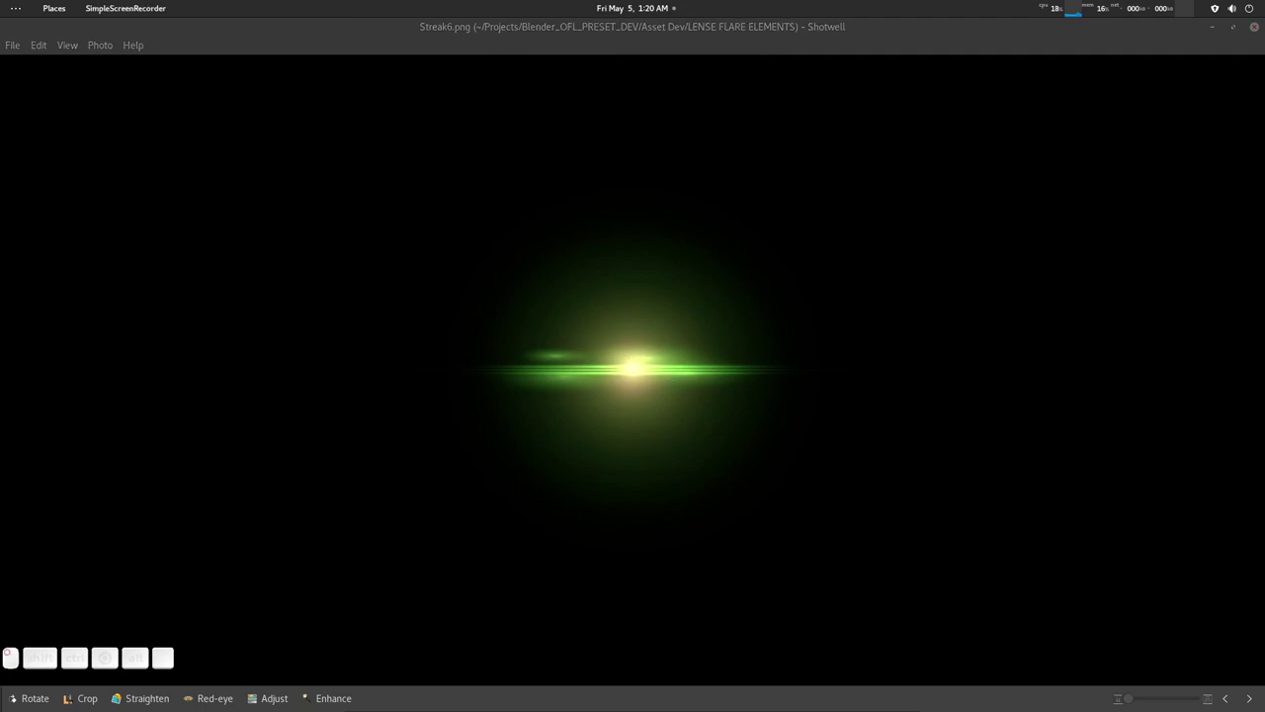
pyautogui.click(1256, 30)
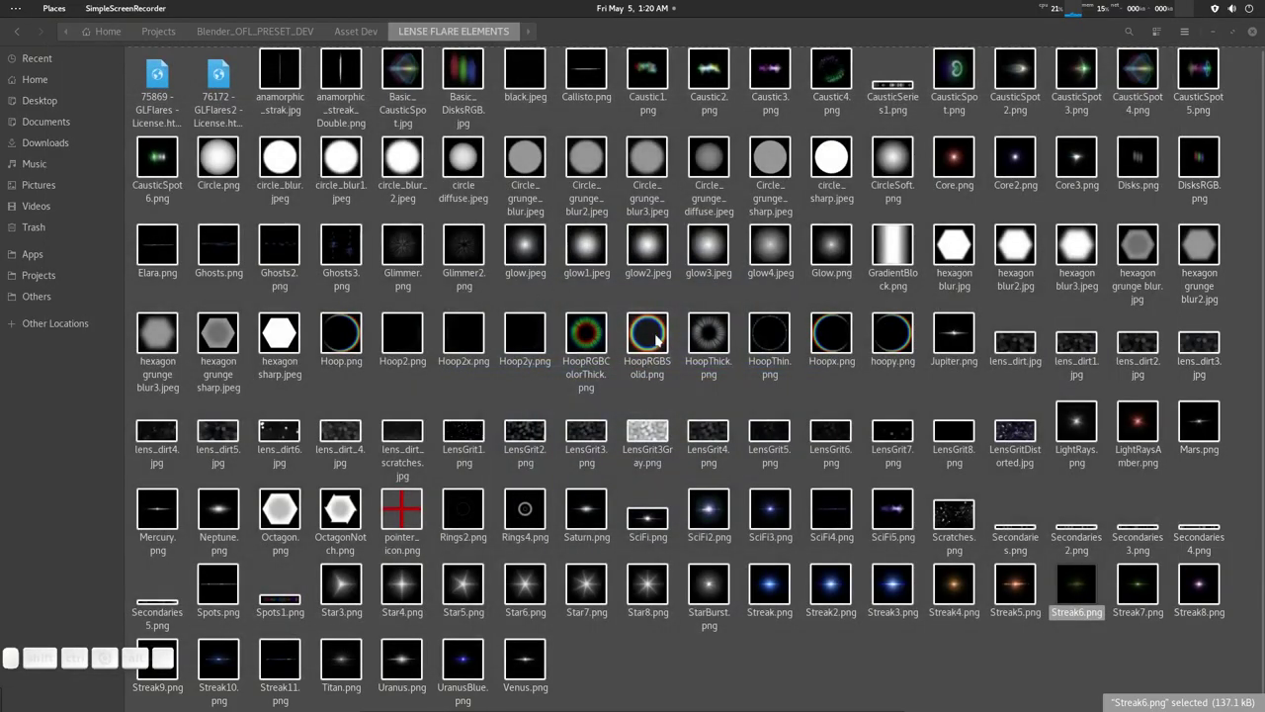
pyautogui.click(657, 338)
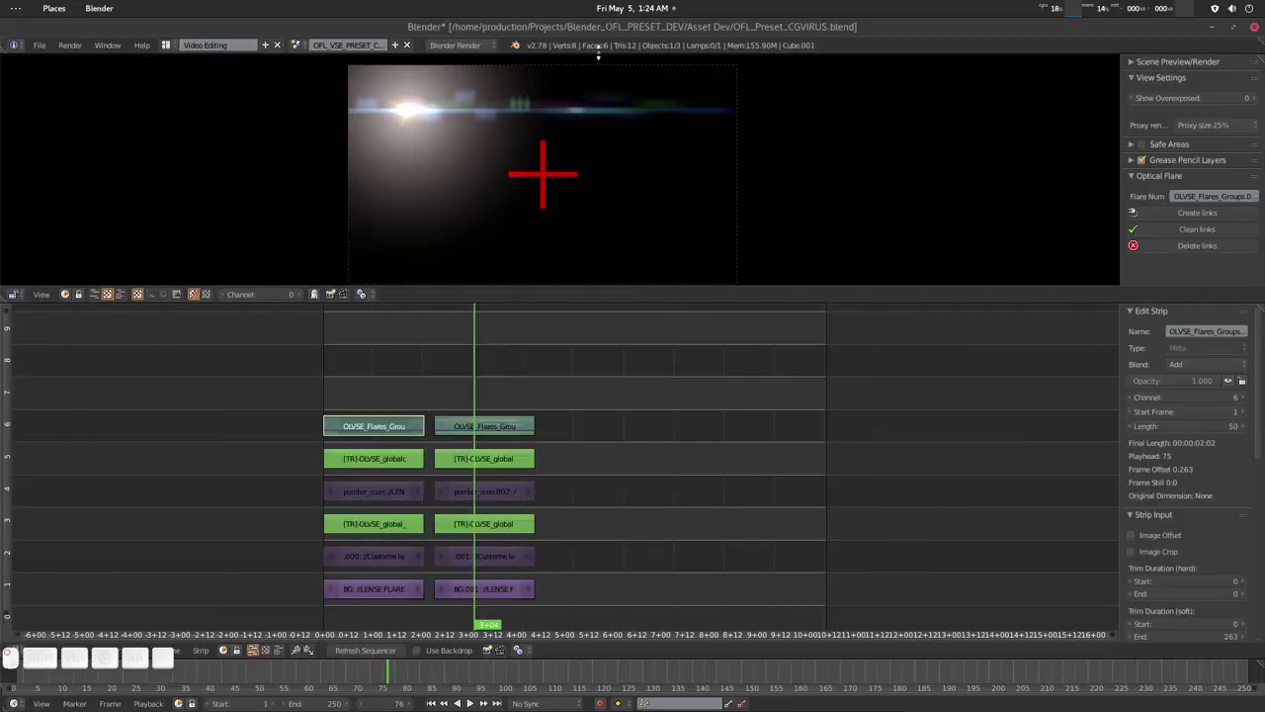
# Step: In Blender, save the project, select the .001 image strip and create its optical flare links again
pyautogui.hotkey('ctrl', 's')
pyautogui.click(599, 394)
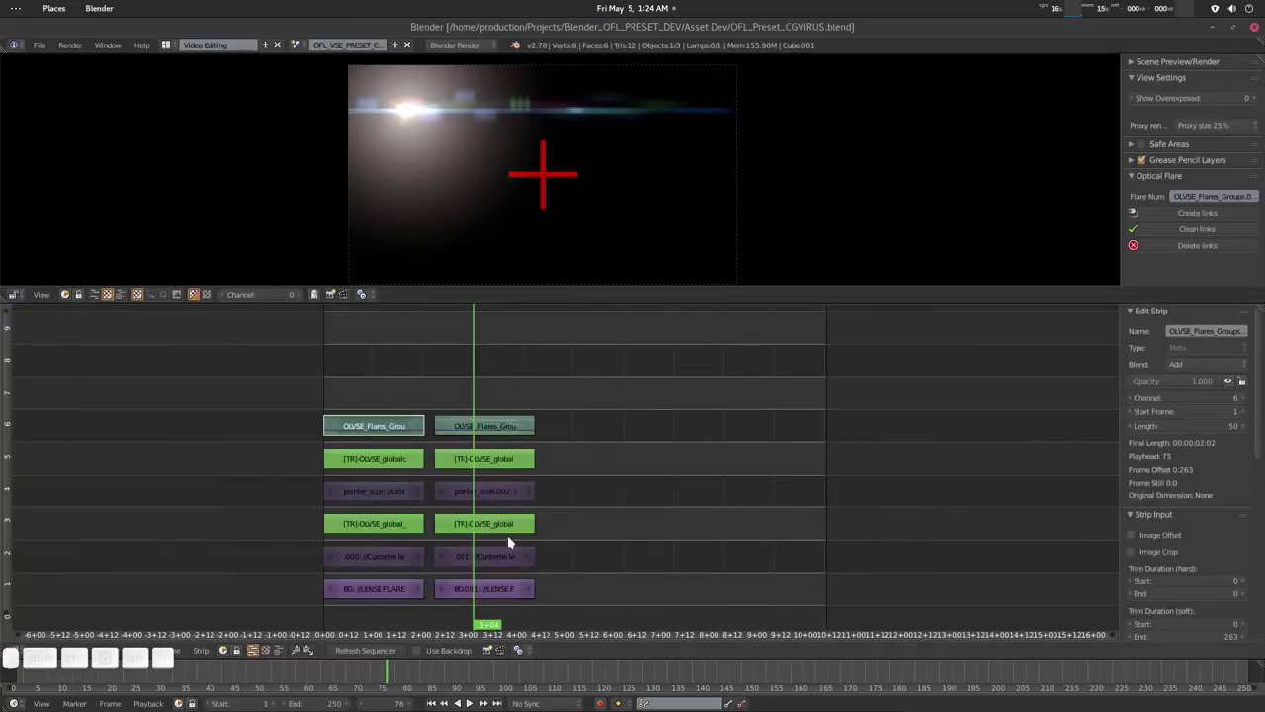
pyautogui.rightClick(493, 556)
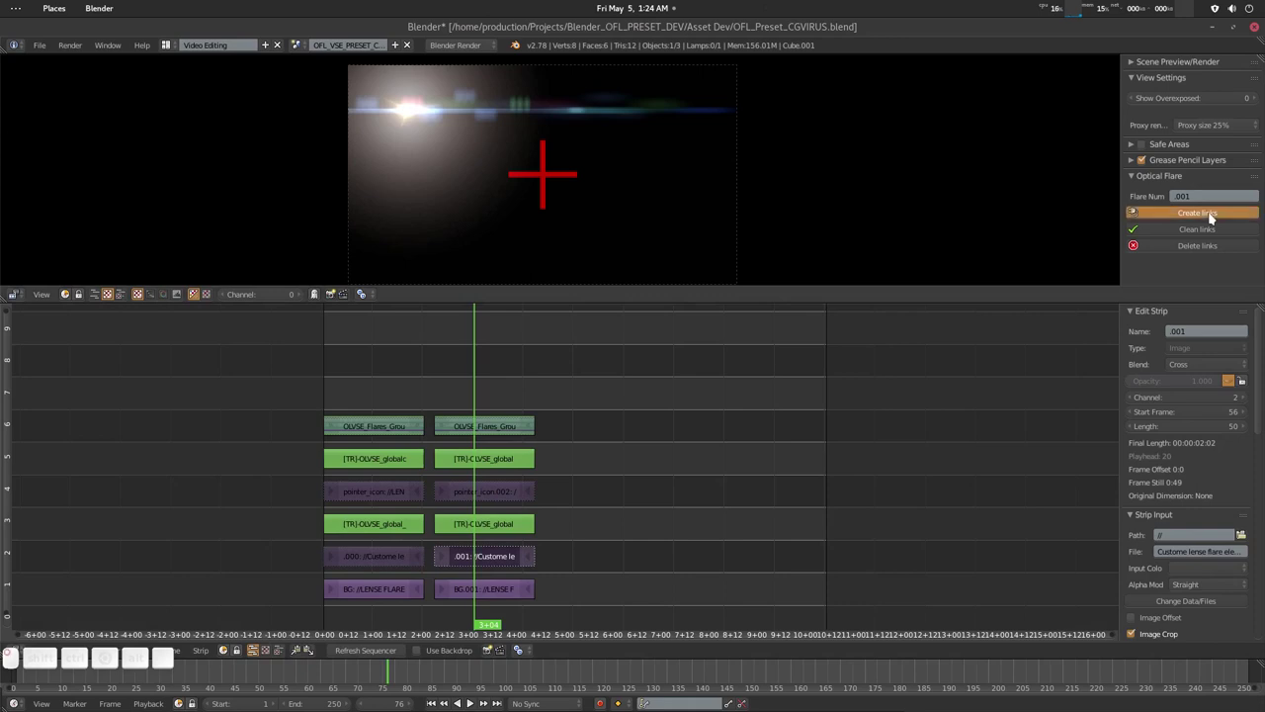
pyautogui.moveTo(575, 501); pyautogui.dragTo(596, 494, button='middle')
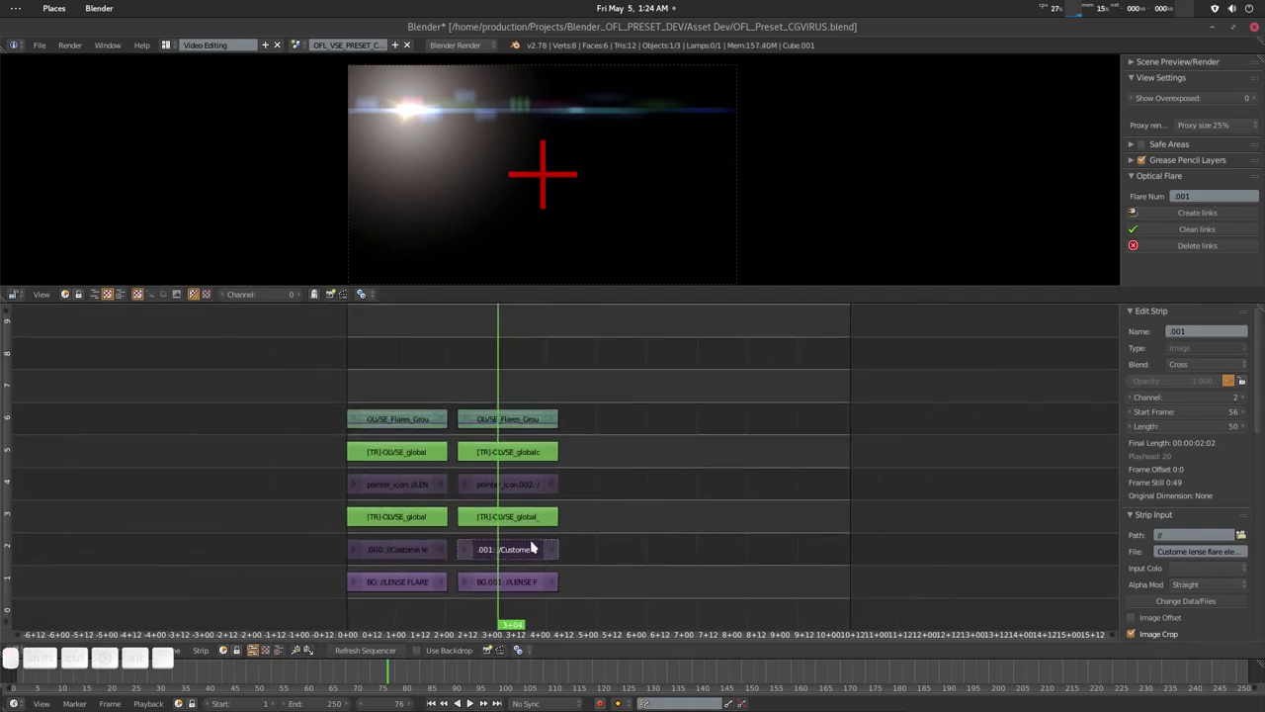
# Step: Create the optical flare links for .001 again and enter the second flare setup's OLVSE_Flares_Group meta strip
pyautogui.click(1186, 213)
pyautogui.moveTo(518, 411); pyautogui.dragTo(511, 416, button='middle')
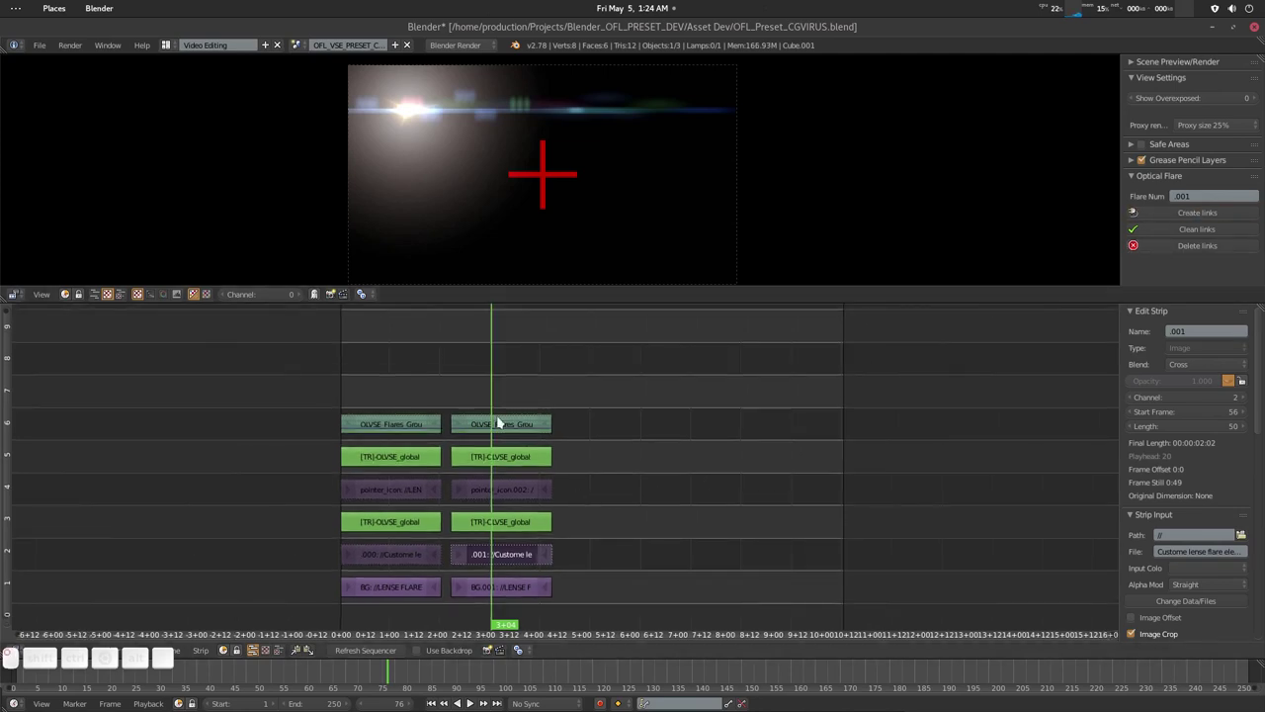
pyautogui.rightClick(498, 423)
pyautogui.press('Tab')
pyautogui.moveTo(657, 425); pyautogui.dragTo(582, 483, button='middle')
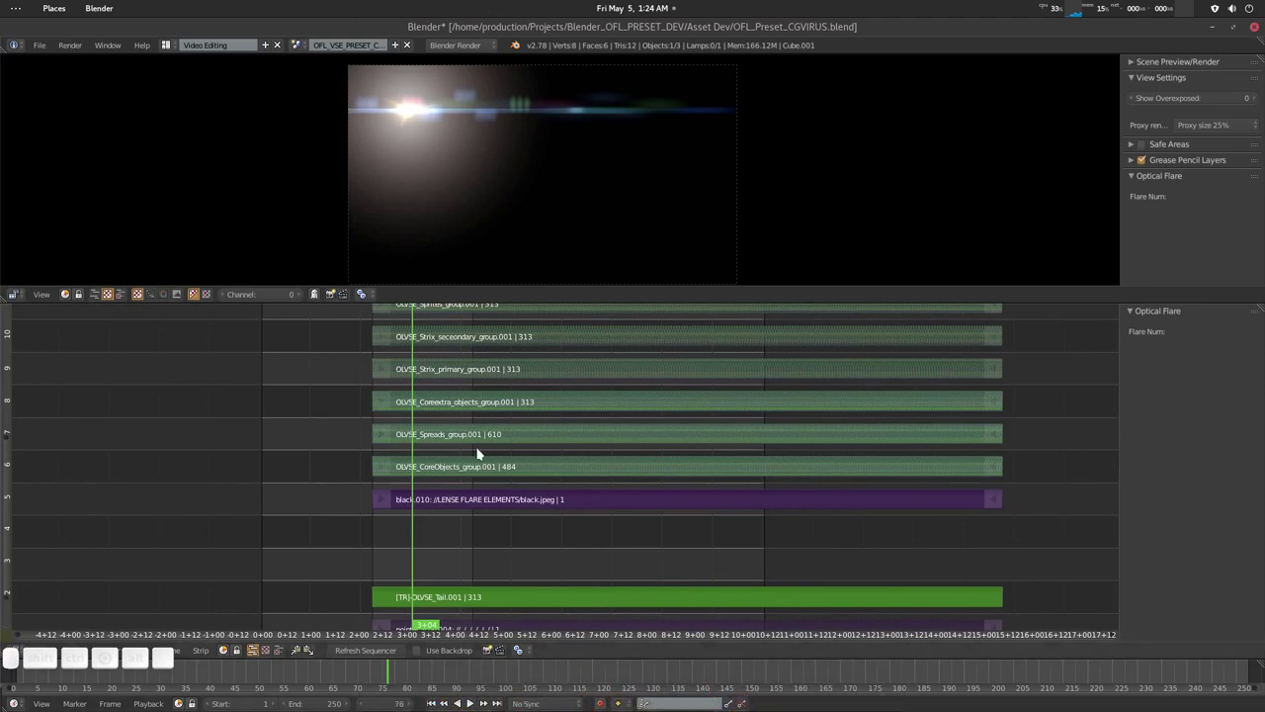
# Step: Briefly mute and unmute OLVSE_CoreObjects_group.001 to check its contribution, and enter that meta strip
pyautogui.moveTo(505, 463); pyautogui.dragTo(491, 469, button='middle')
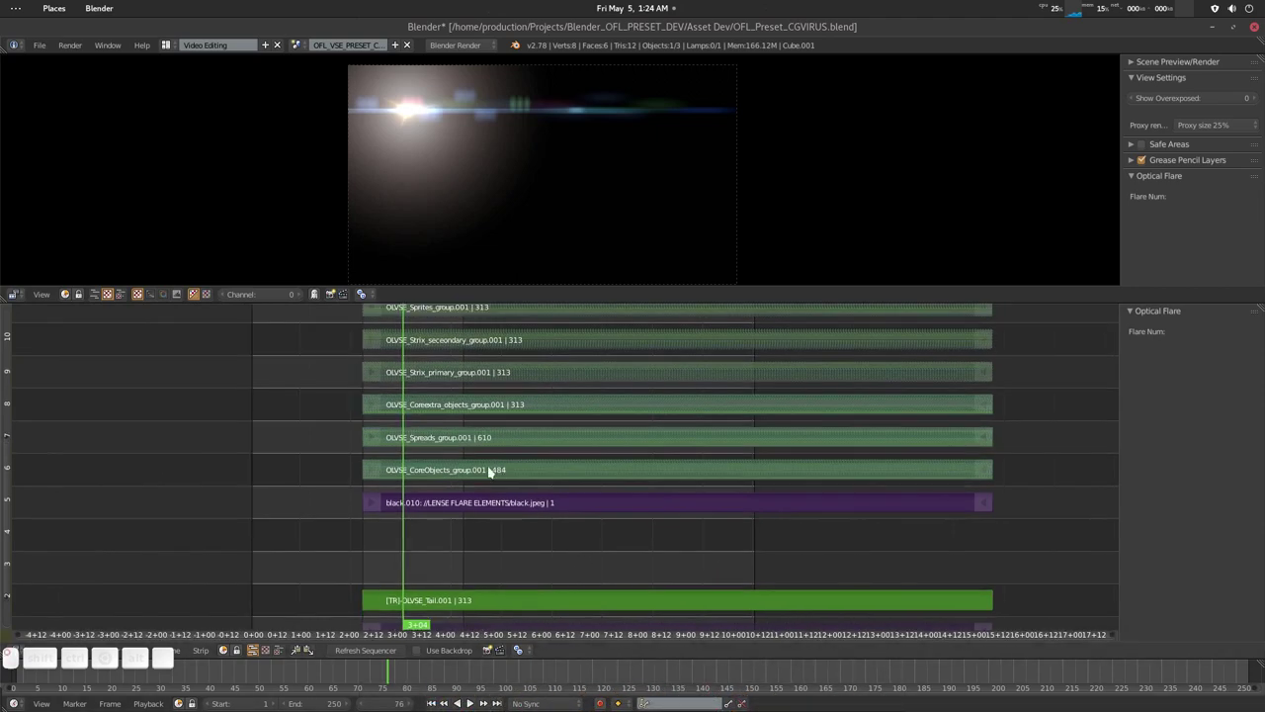
pyautogui.rightClick(488, 473)
pyautogui.press('h')
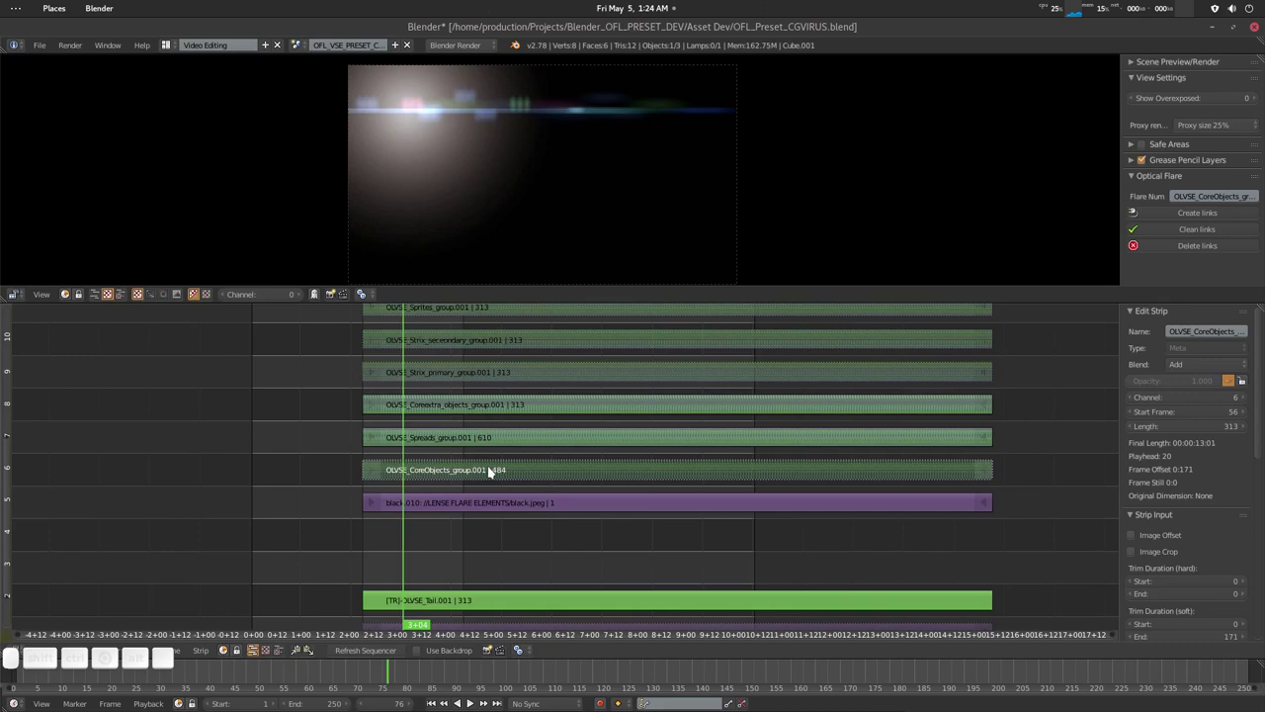
pyautogui.hotkey('alt', 'h')
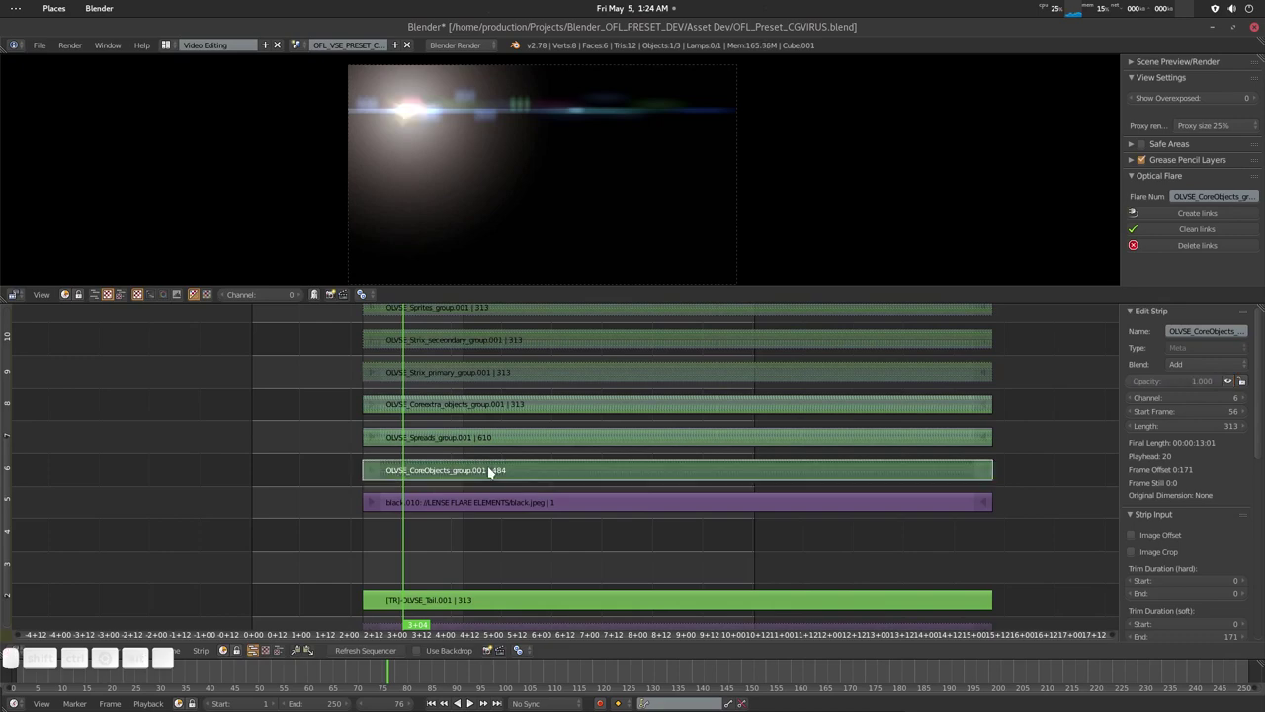
pyautogui.press('Tab')
pyautogui.scroll(-3, 466, 418)
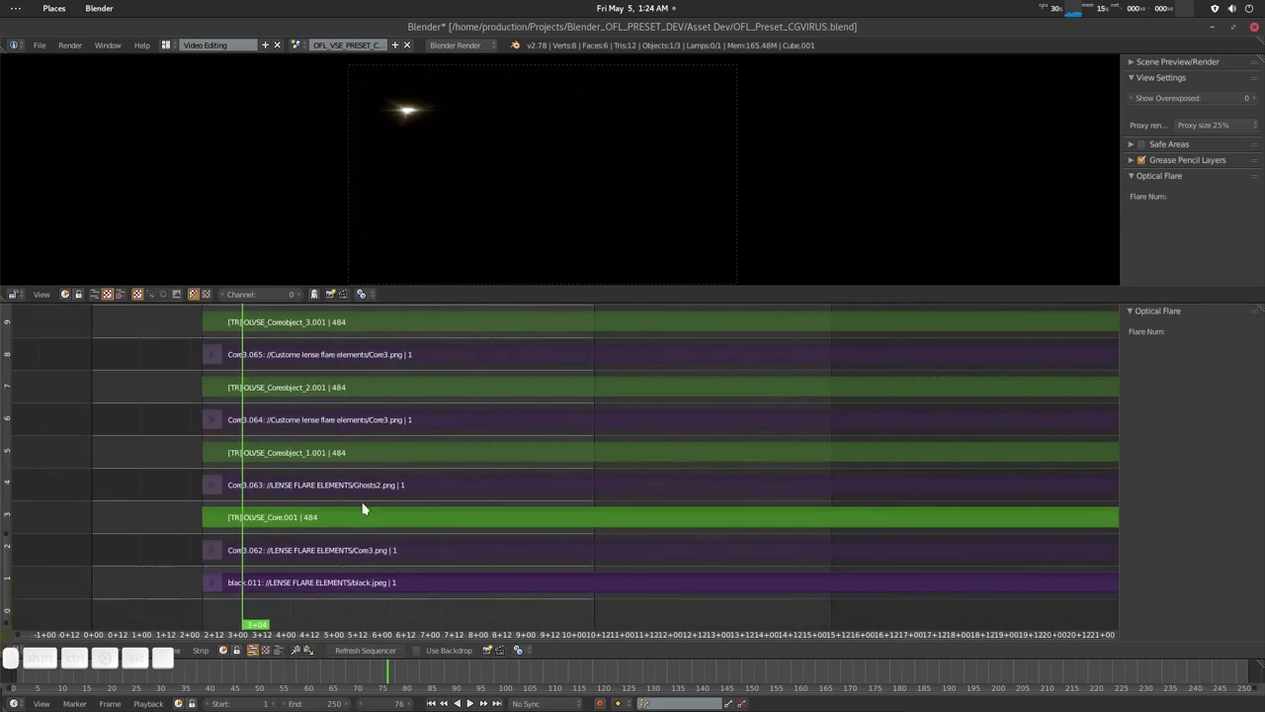
# Step: Check the [TR]-OLVSE_Core.001 strip's properties and remove the Curves modifier from the Core3.062 image strip
pyautogui.rightClick(289, 521)
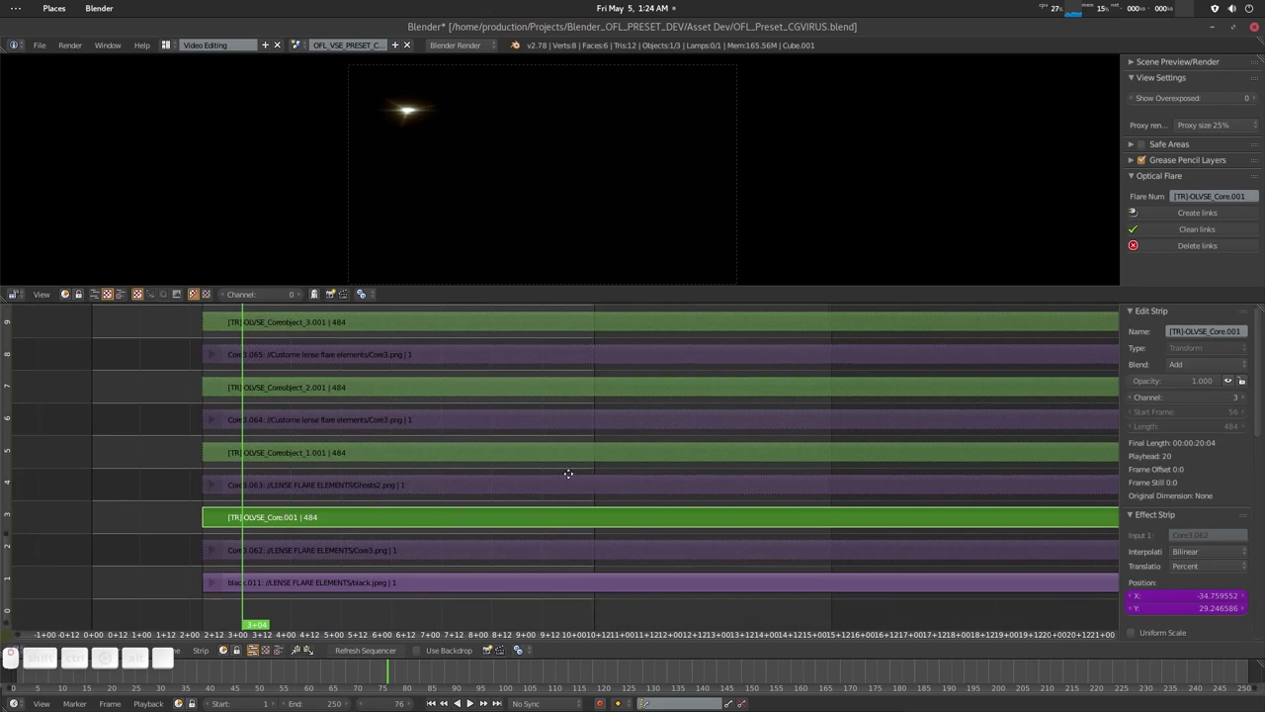
pyautogui.press('Home')
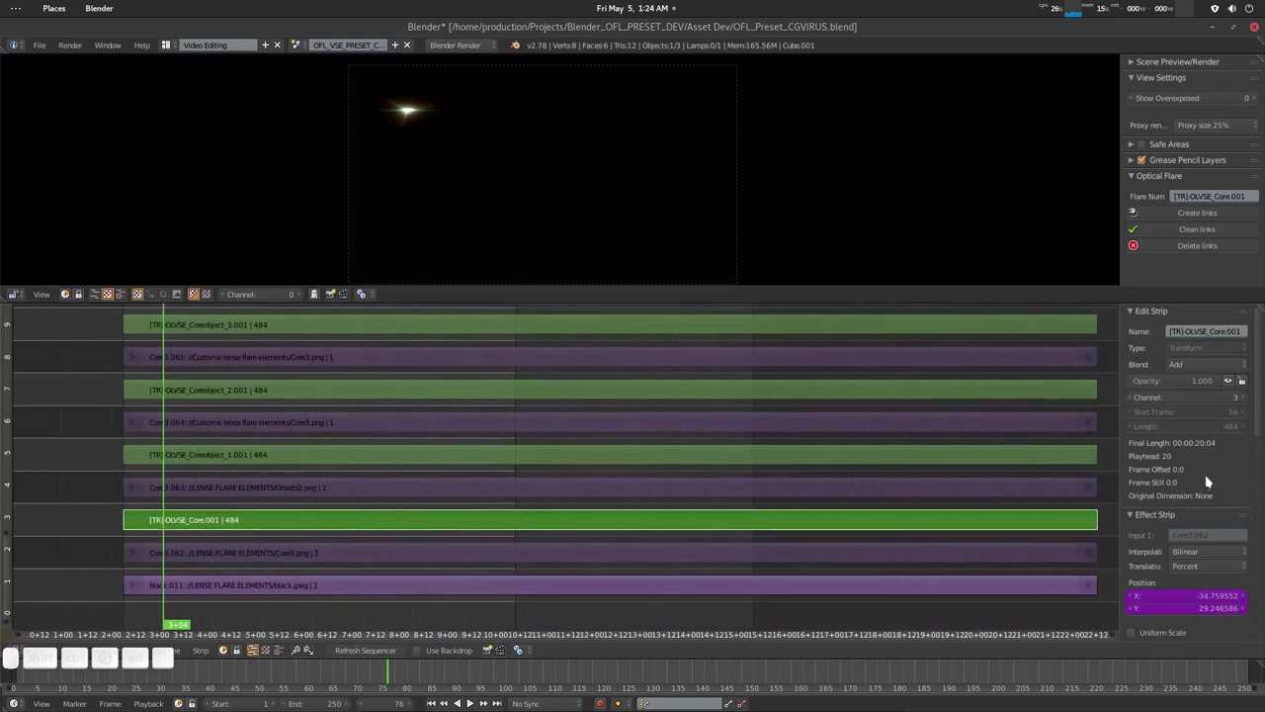
pyautogui.scroll(-10, 1206, 482)
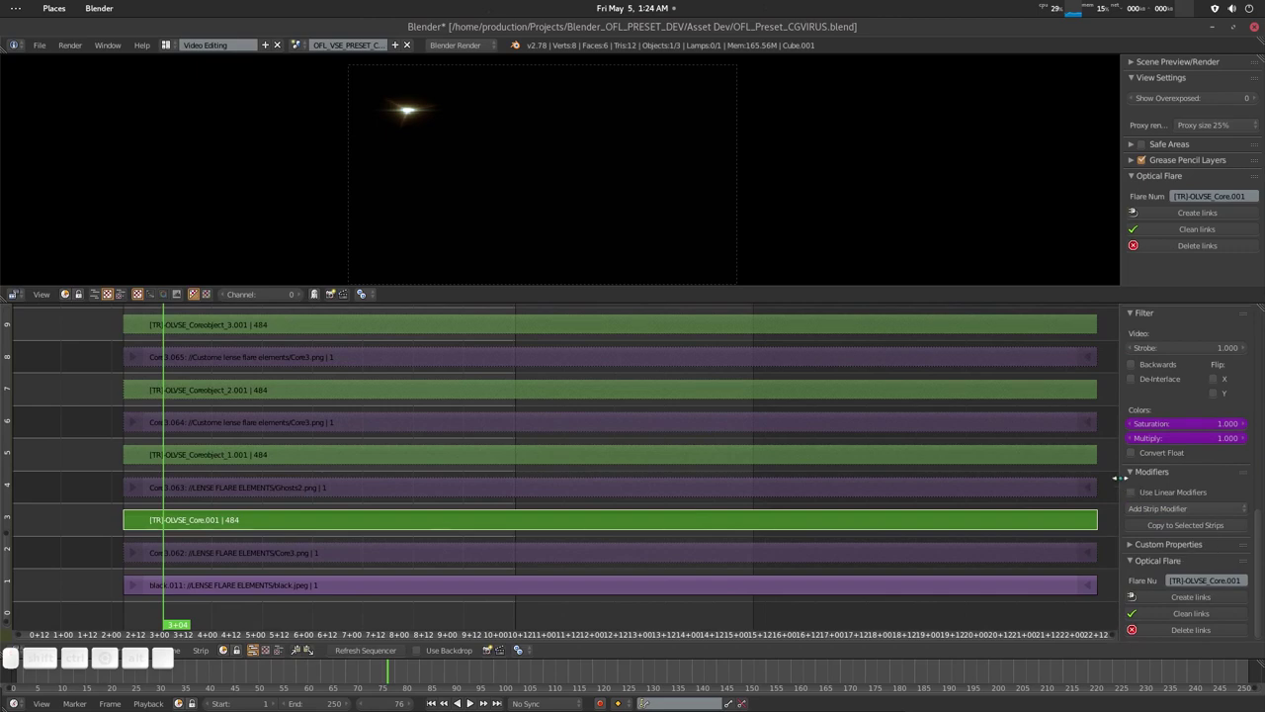
pyautogui.moveTo(1073, 488); pyautogui.dragTo(1047, 493)
pyautogui.rightClick(341, 548)
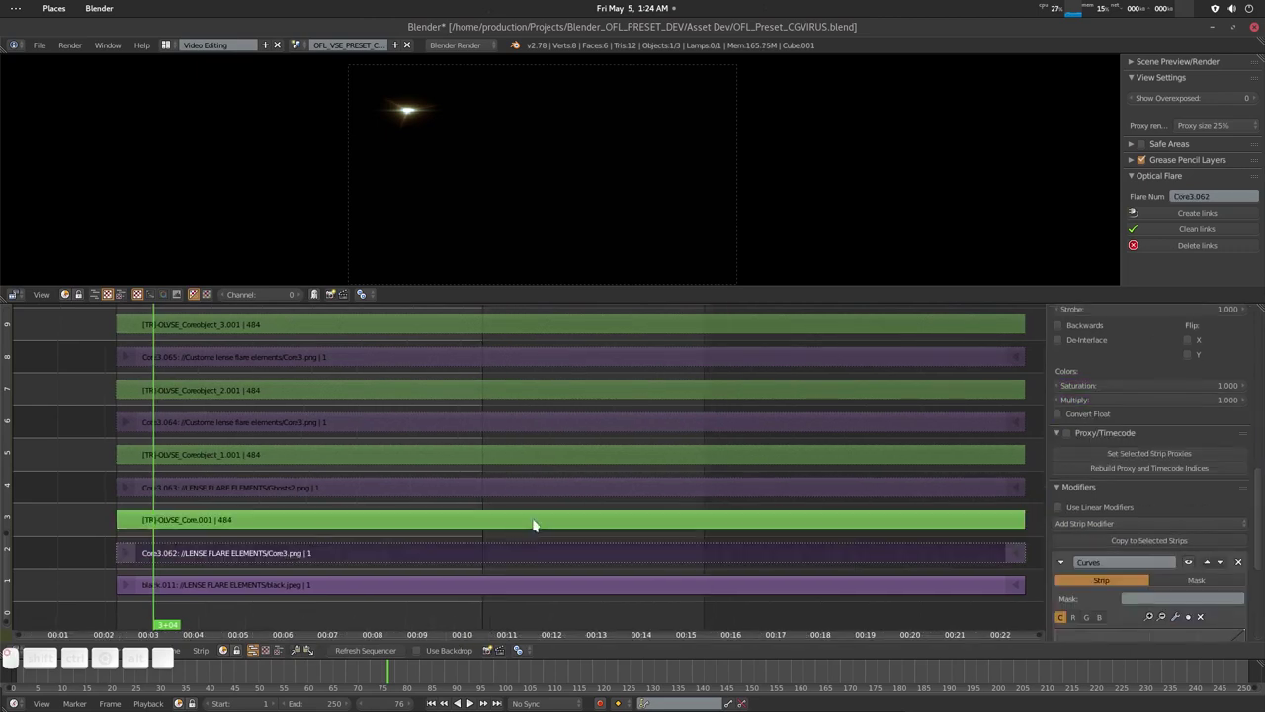
pyautogui.scroll(-2, 1200, 495)
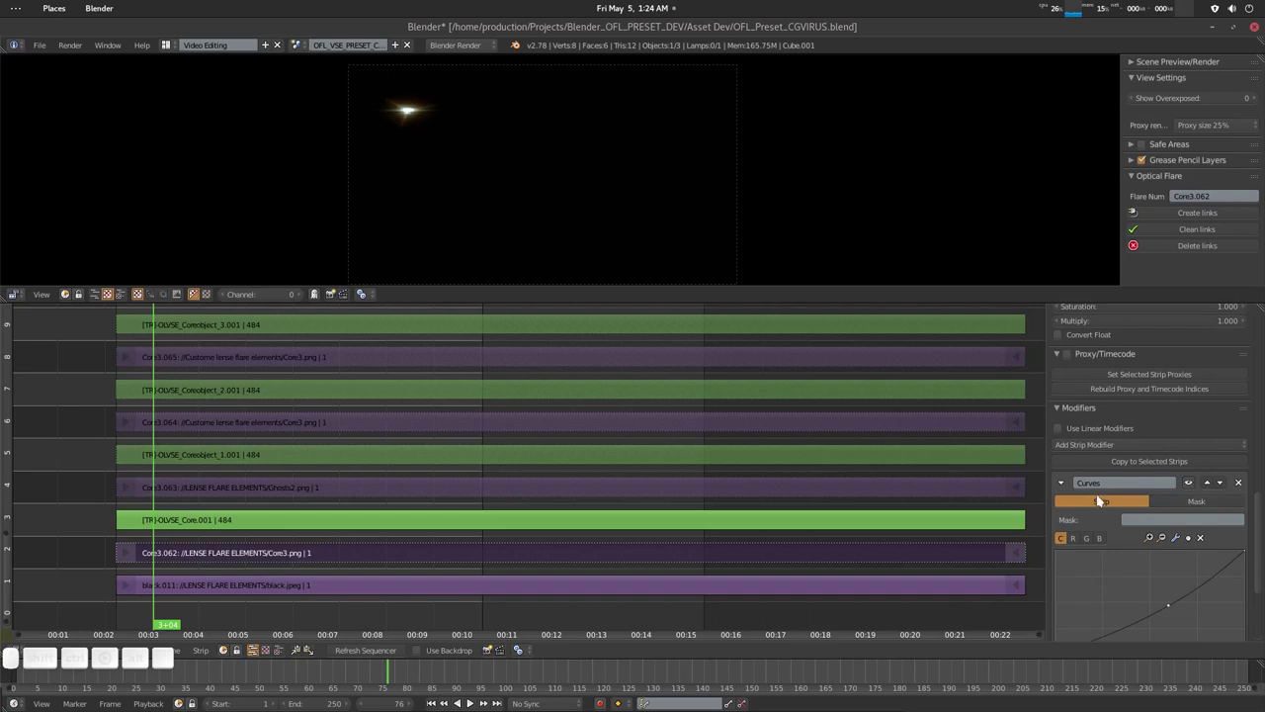
pyautogui.scroll(-2, 1250, 485)
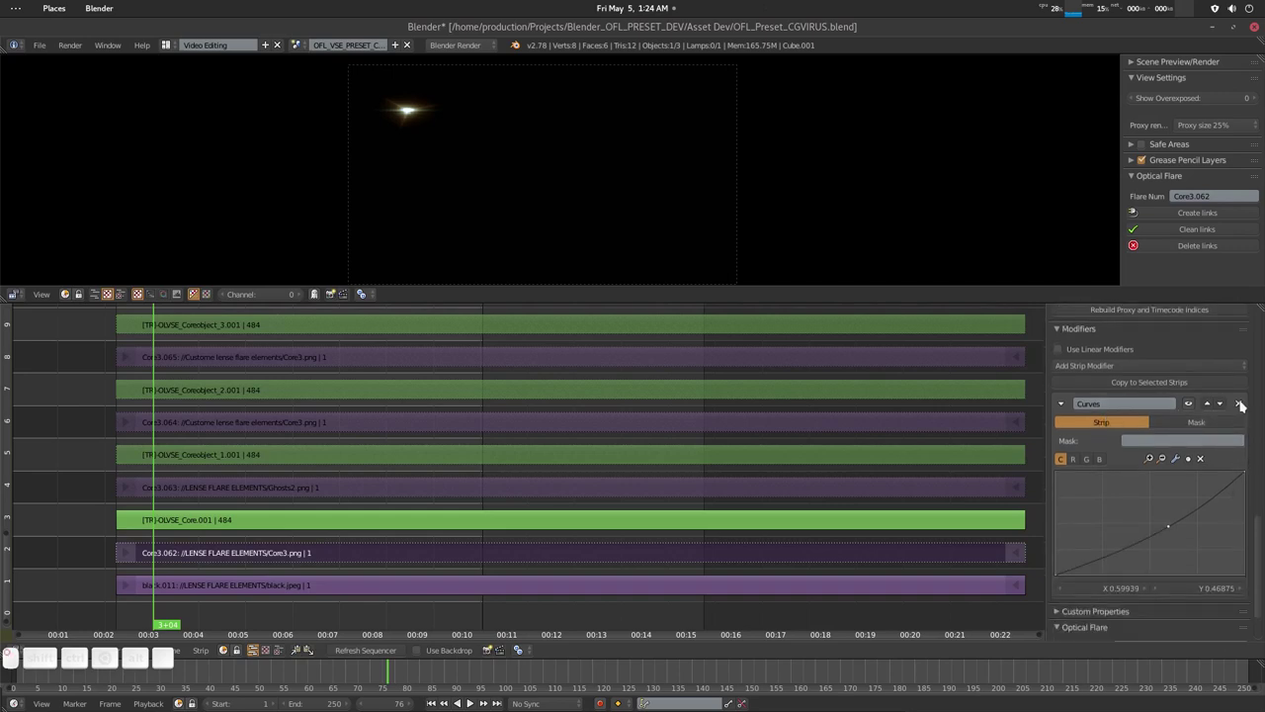
pyautogui.click(1241, 405)
# Step: Replace the Core3.062 strip's source image with Streak6.png from LENSE FLARE ELEMENTS, browsing the files as thumbnails
pyautogui.scroll(3, 1150, 514)
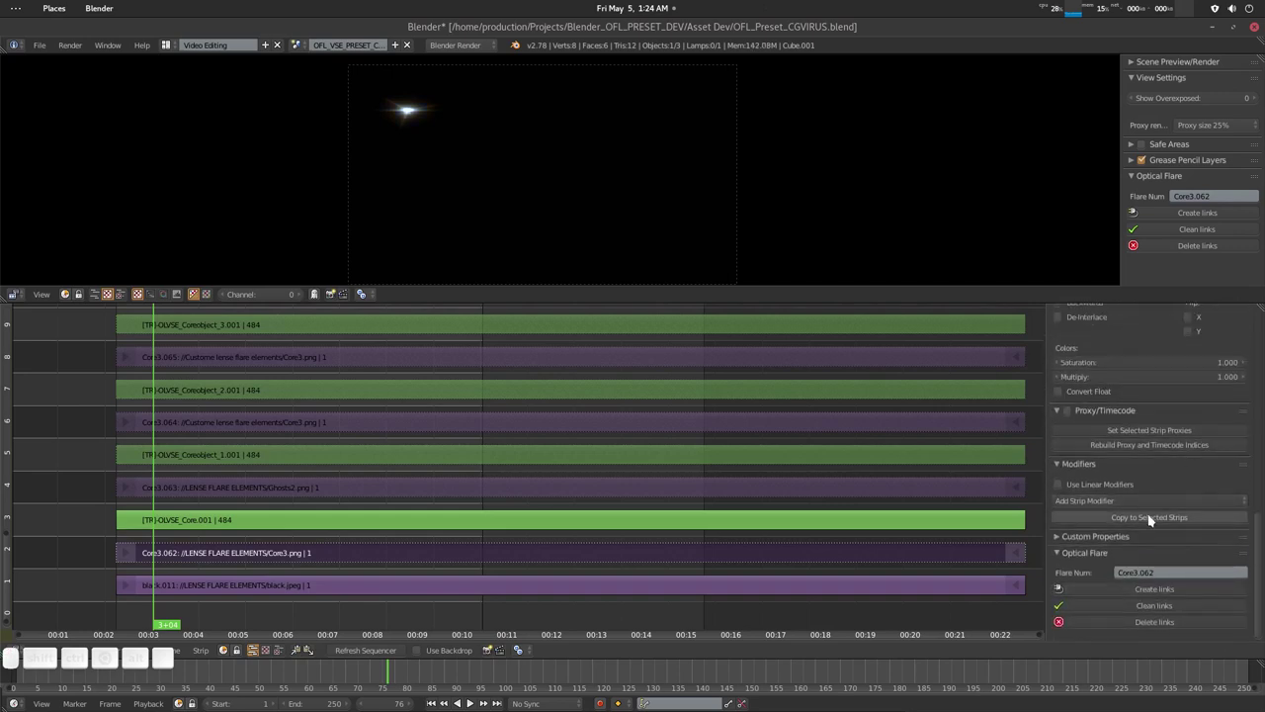
pyautogui.scroll(8, 1168, 465)
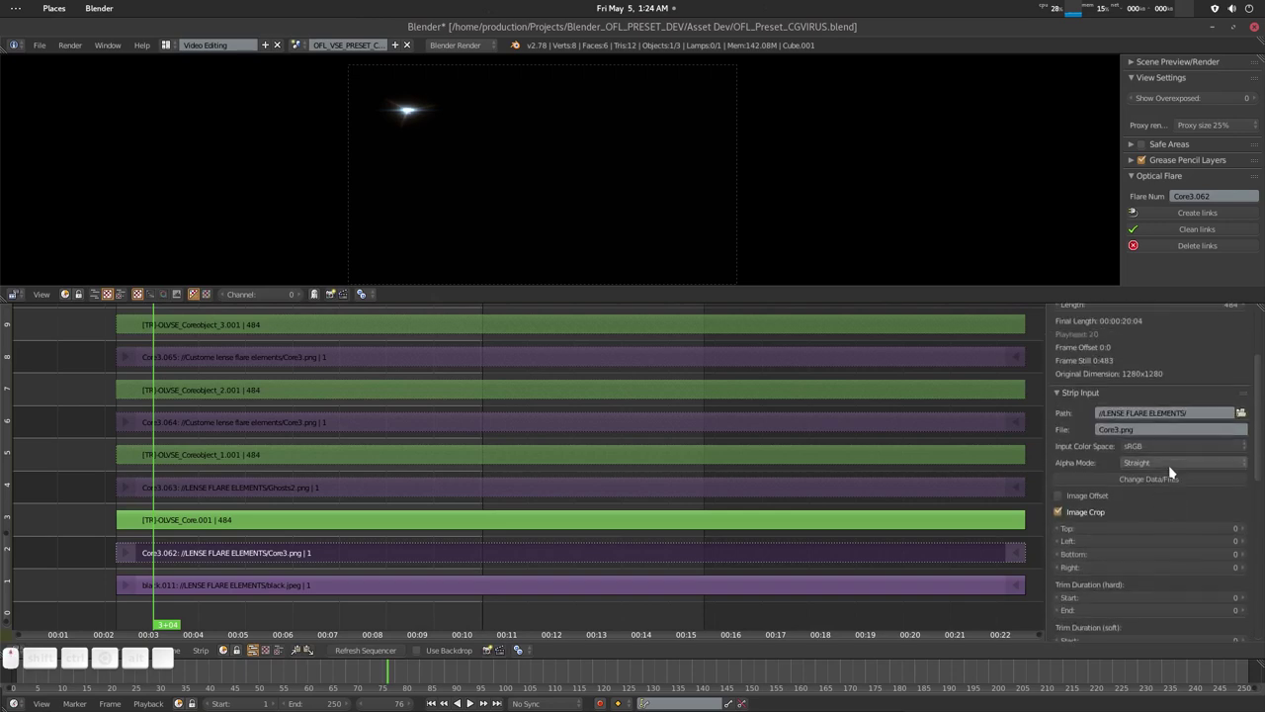
pyautogui.click(1157, 479)
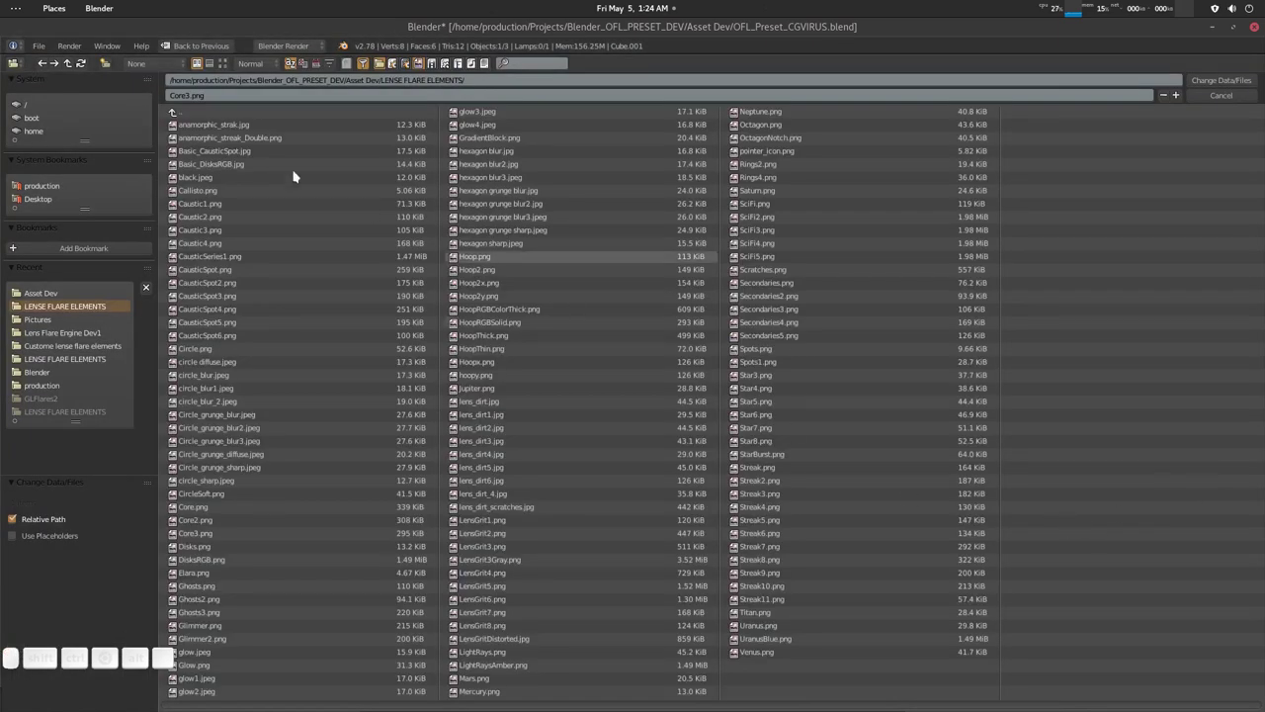
pyautogui.click(221, 63)
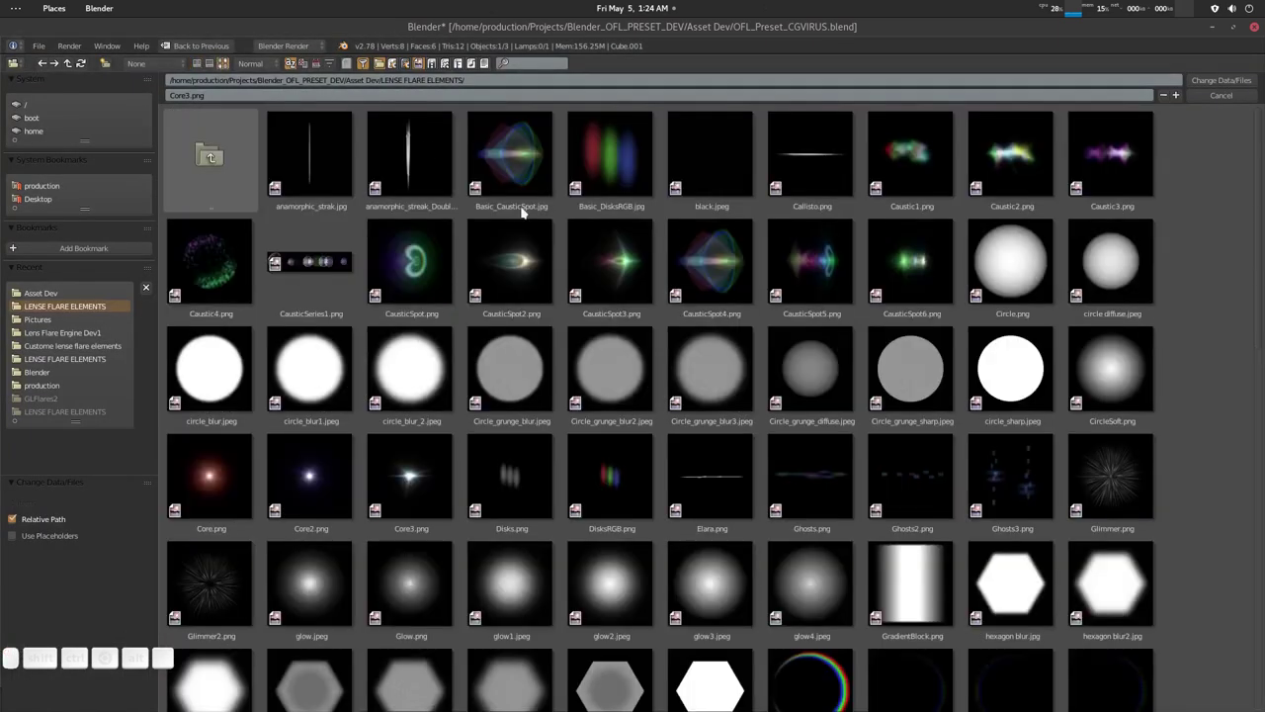
pyautogui.scroll(-6, 853, 426)
pyautogui.scroll(-10, 853, 426)
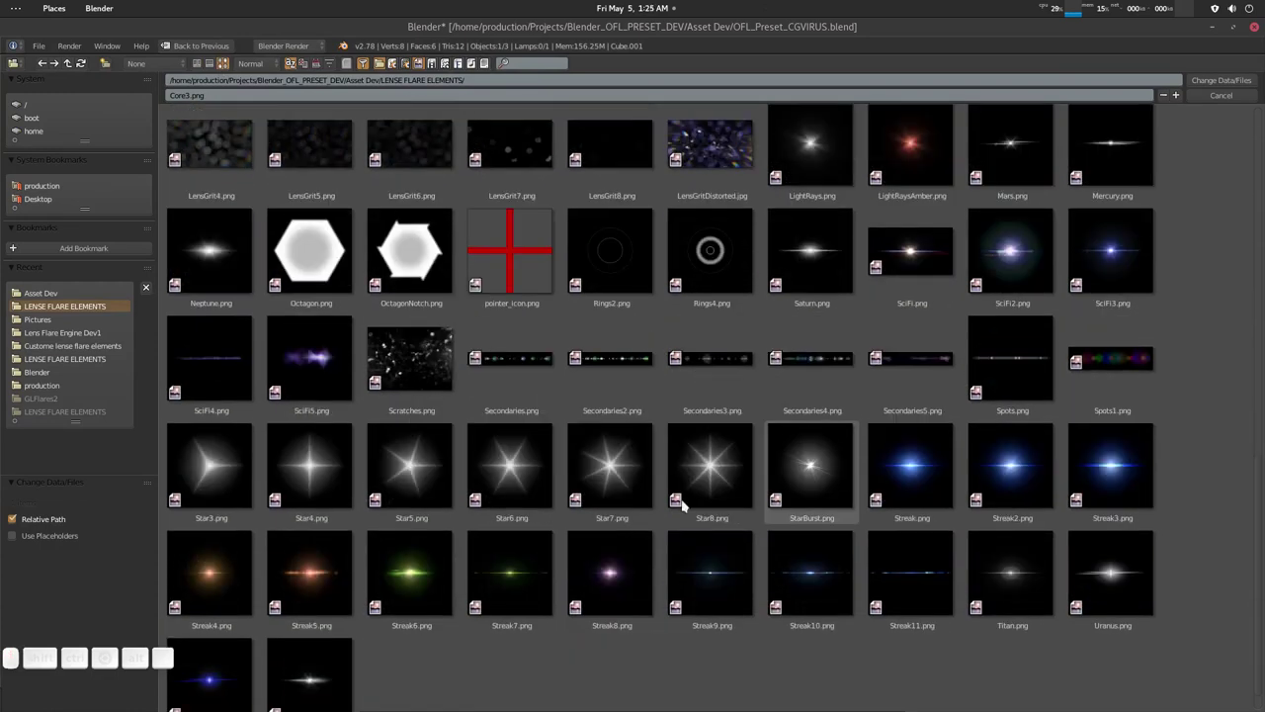
pyautogui.doubleClick(421, 590)
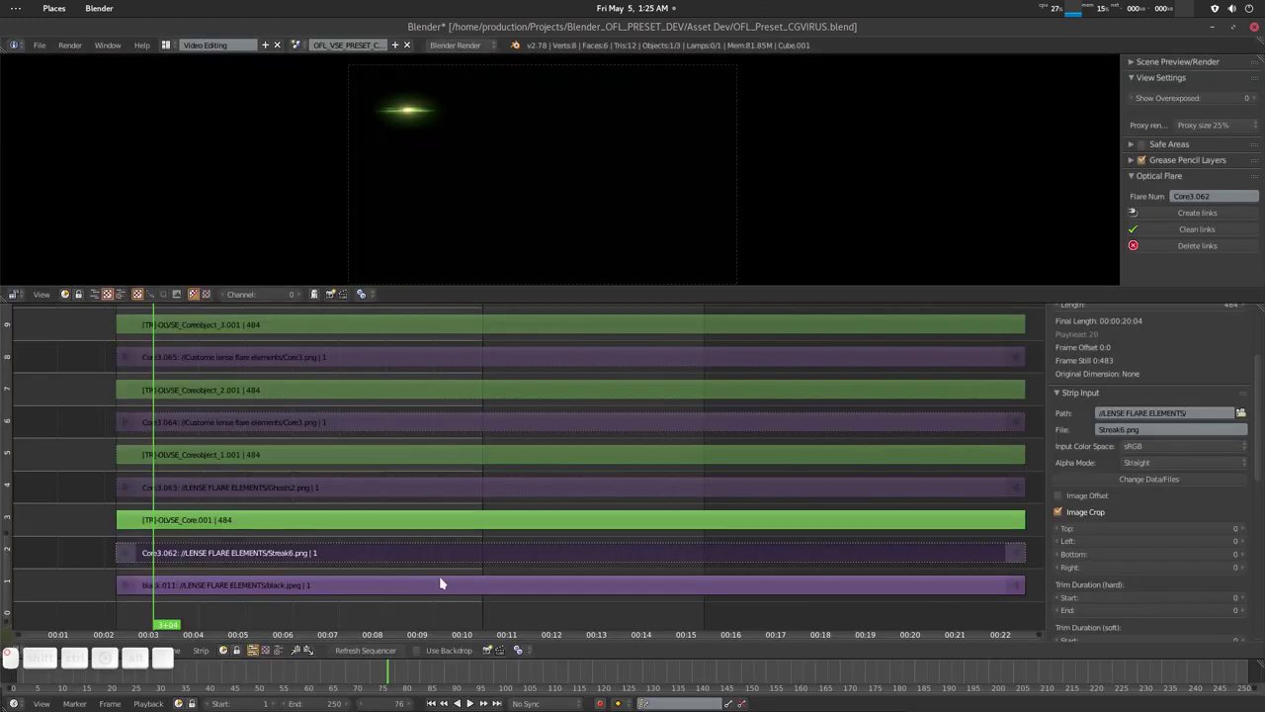
# Step: Scale the flare's global control transform strip in the preview to about 0.513 in X and Y
pyautogui.rightClick(413, 117)
pyautogui.press('s')
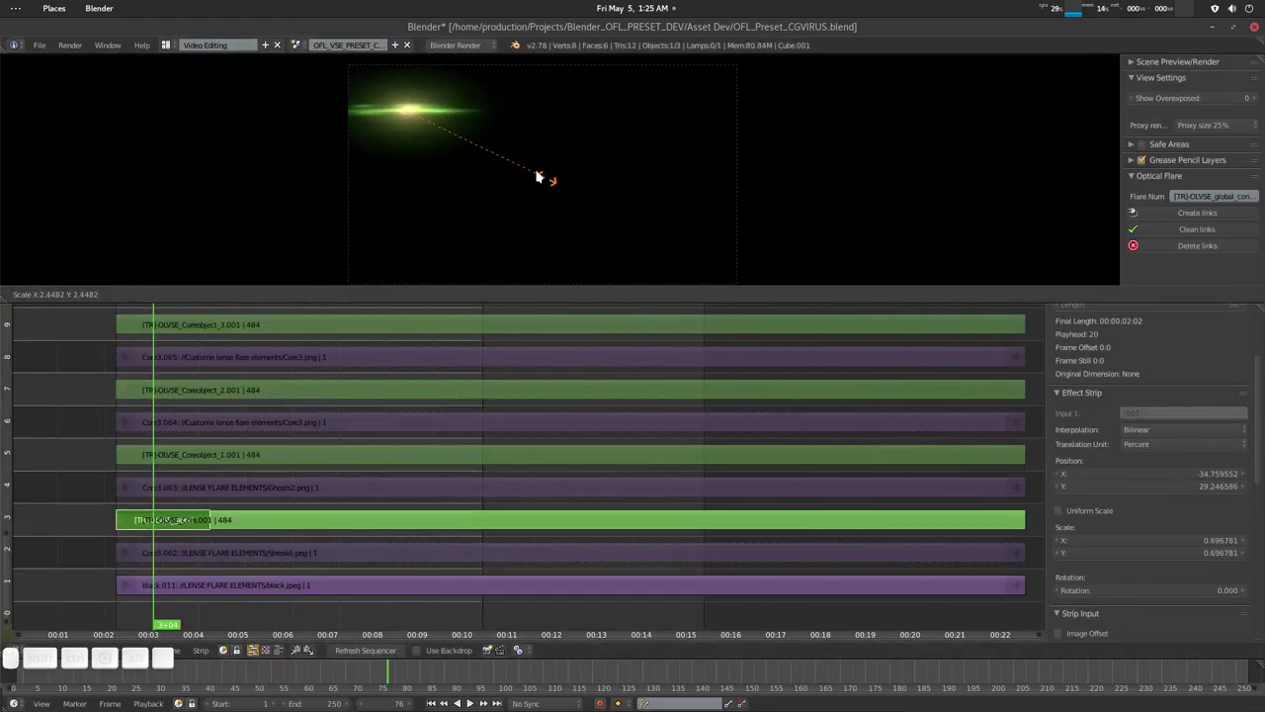
pyautogui.click(528, 169)
pyautogui.press('n')
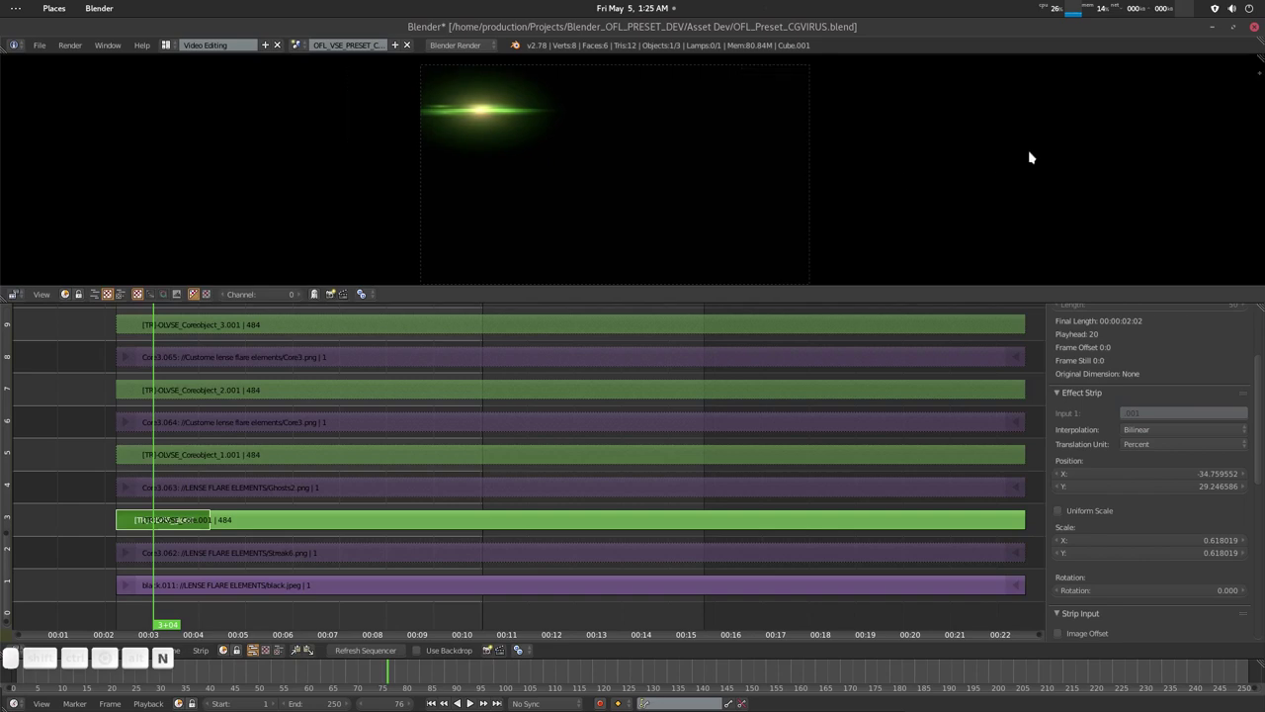
pyautogui.press('n')
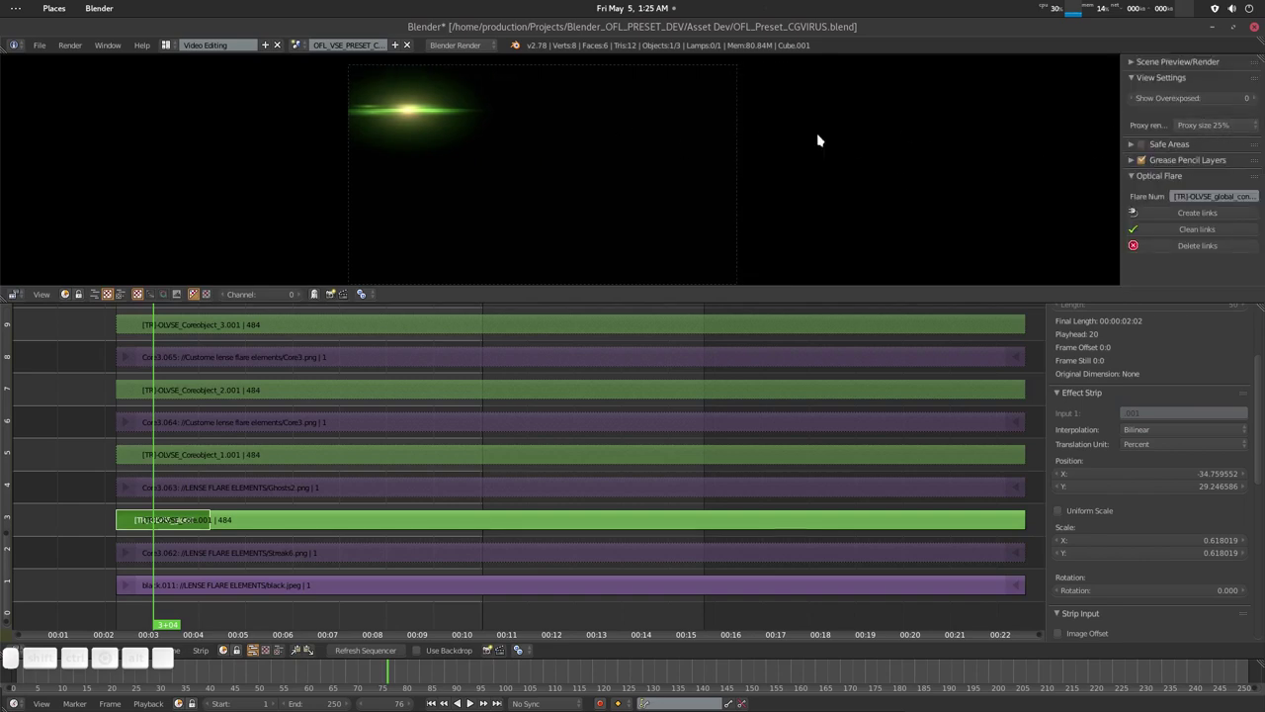
pyautogui.press('s')
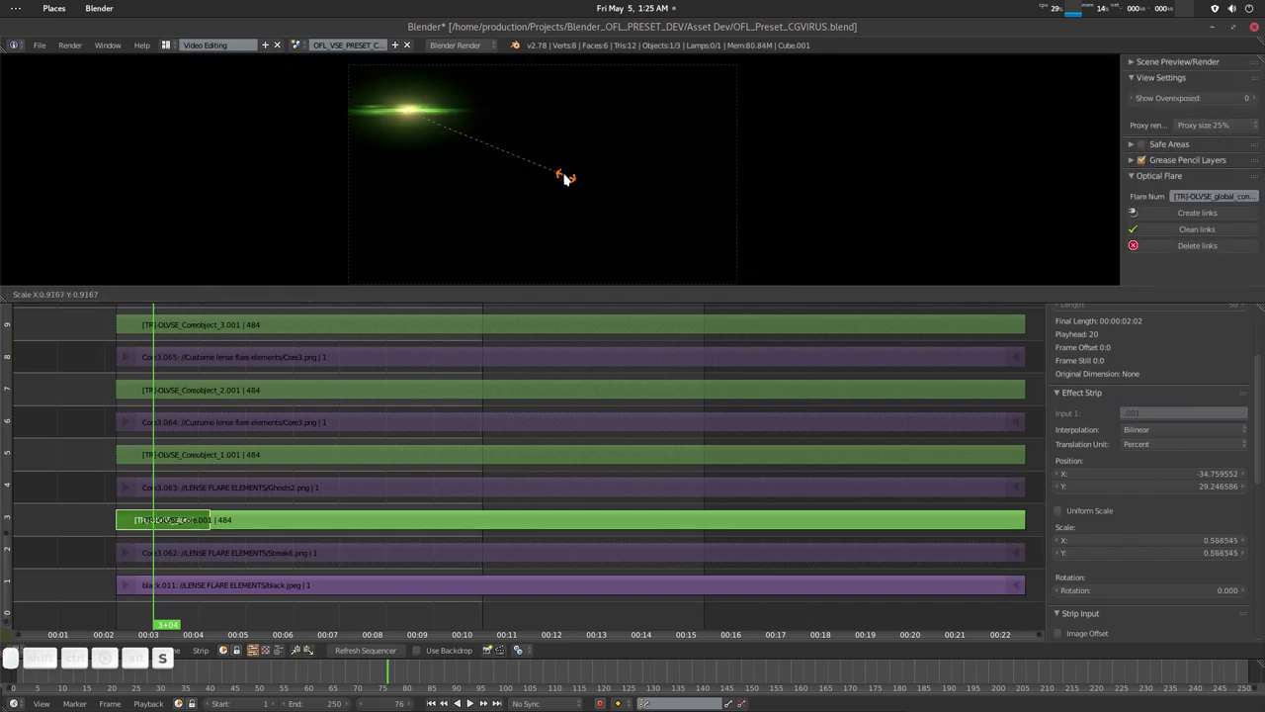
pyautogui.click(552, 175)
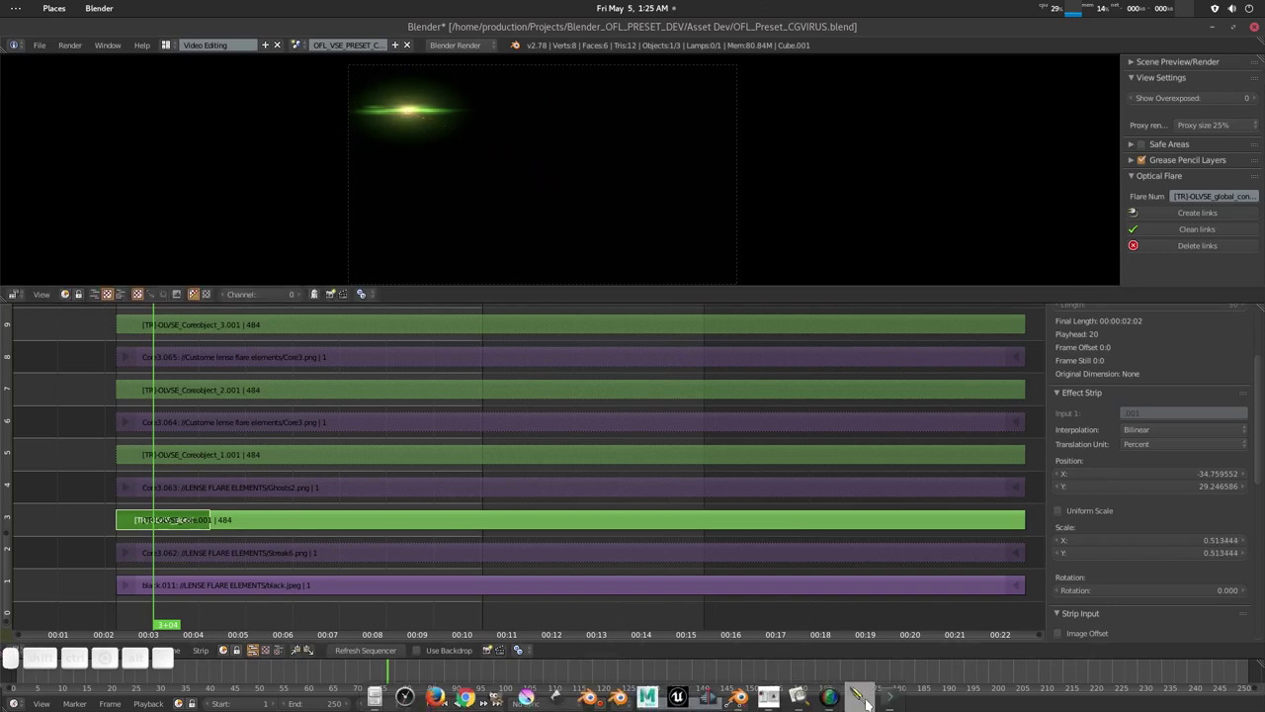
# Step: Switch to Image Viewer to compare the green core streak with the Arctic Circle preset, and return to Blender
pyautogui.click(797, 696)
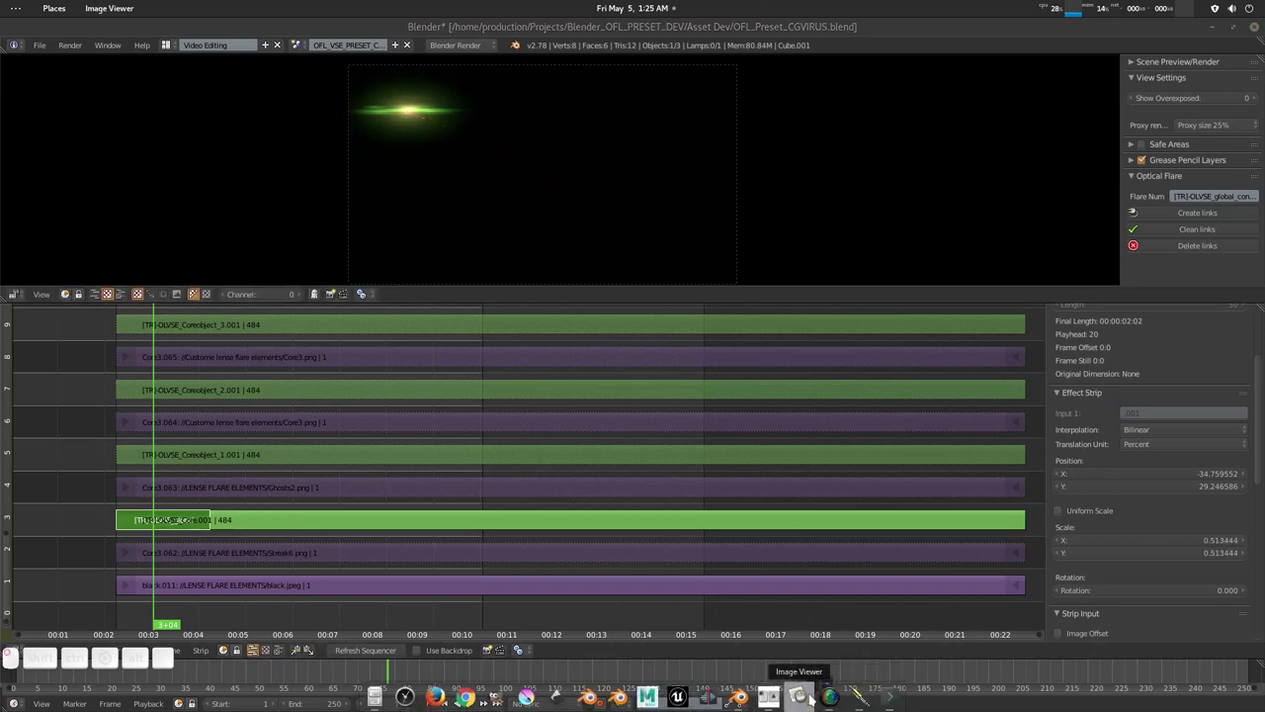
pyautogui.moveTo(1264, 155); pyautogui.dragTo(729, 155)
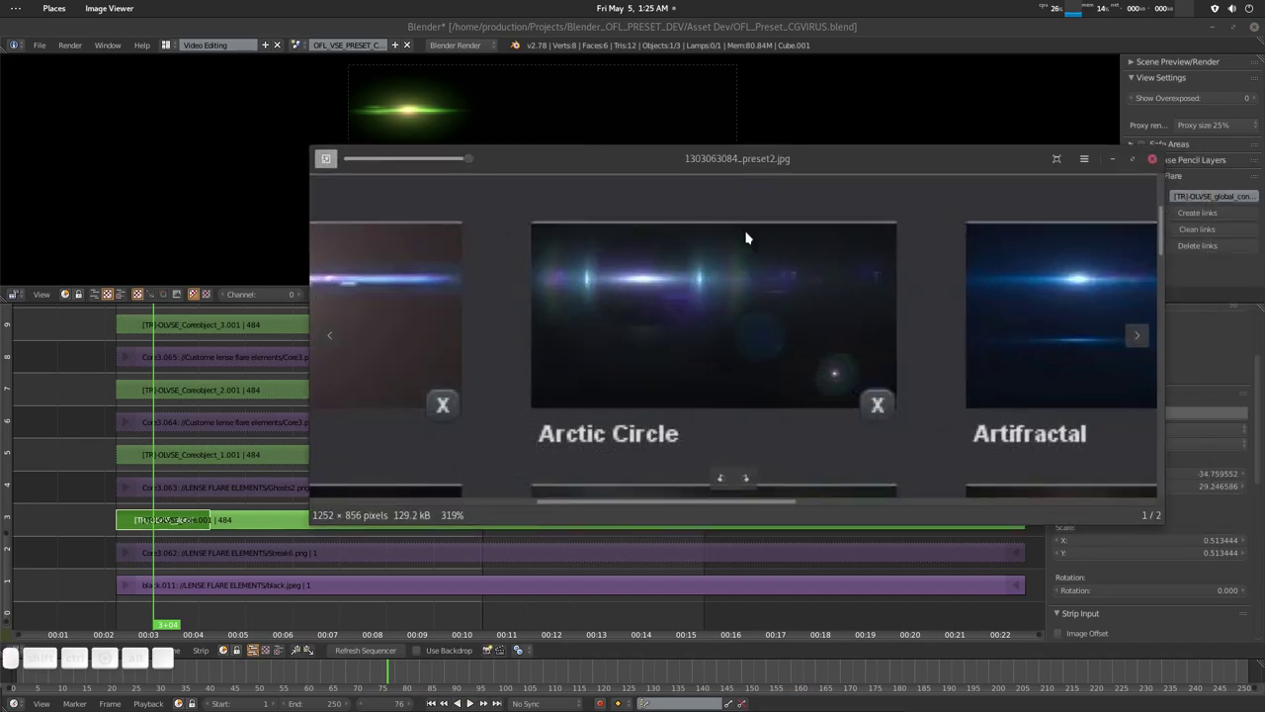
pyautogui.click(1112, 158)
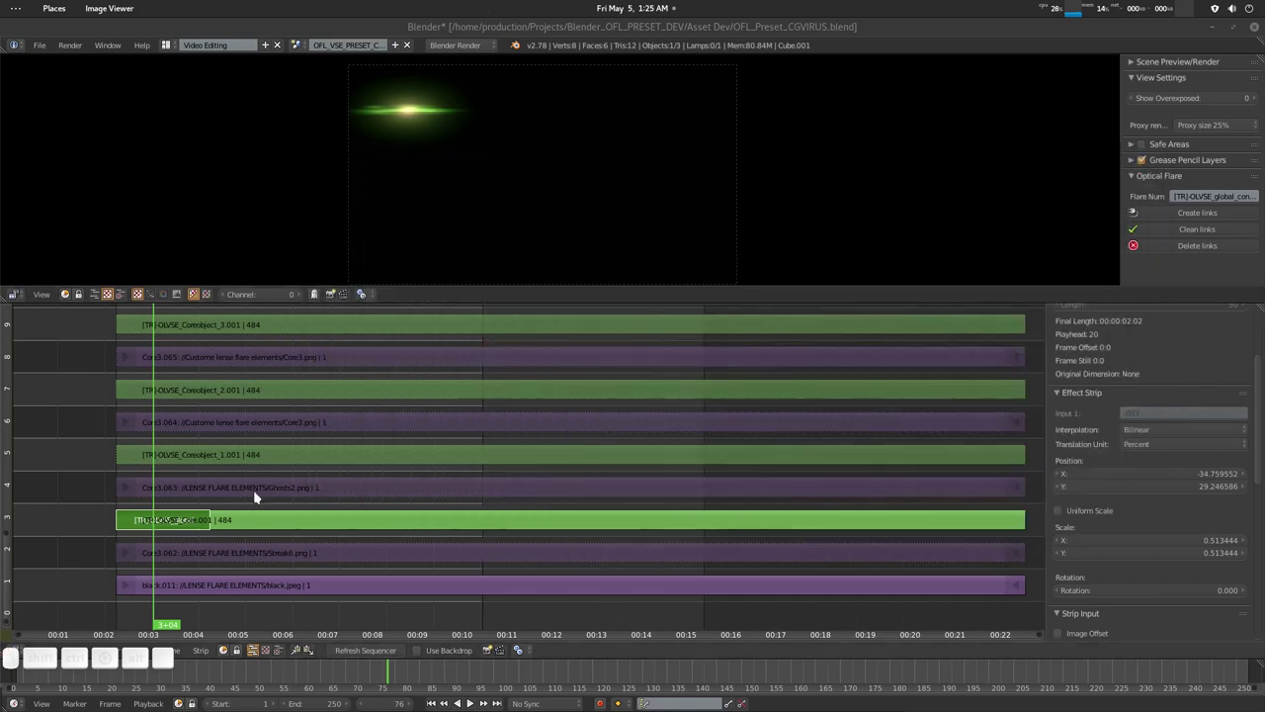
# Step: Recheck the Arctic Circle preset in Image Viewer and add a Curves modifier to the Core3.062 image strip in Blender
pyautogui.click(285, 524)
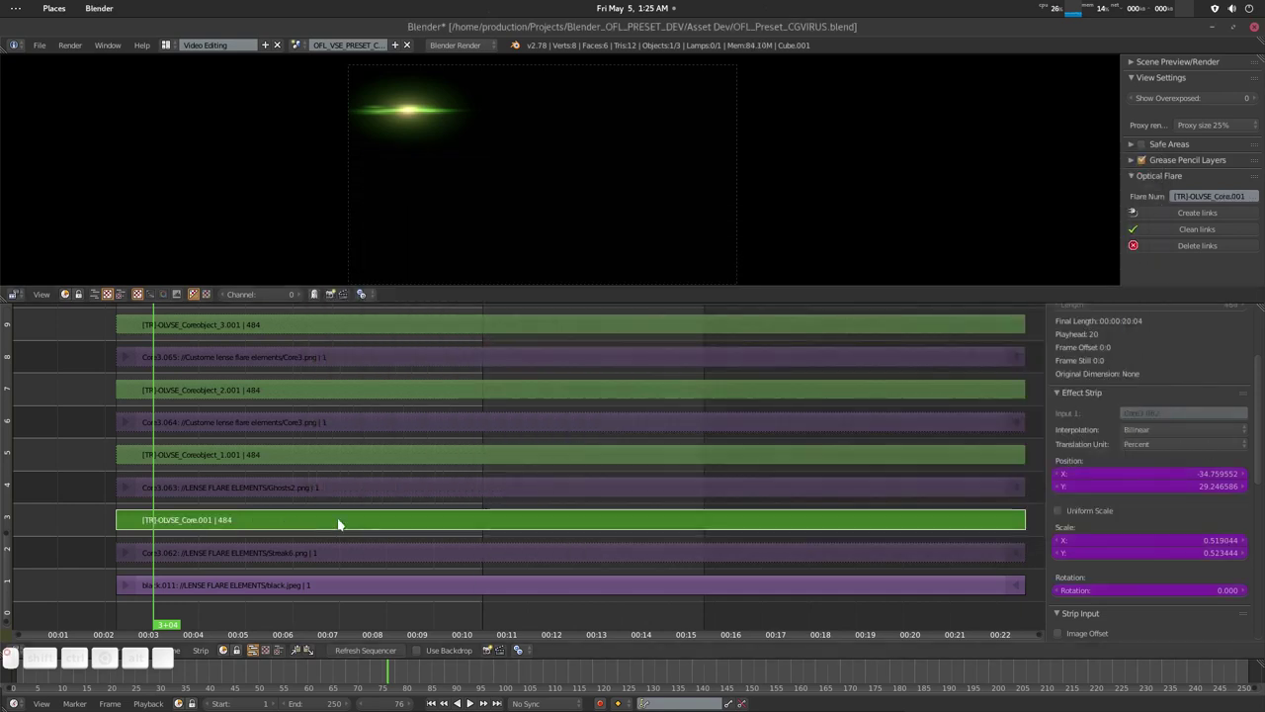
pyautogui.click(262, 556)
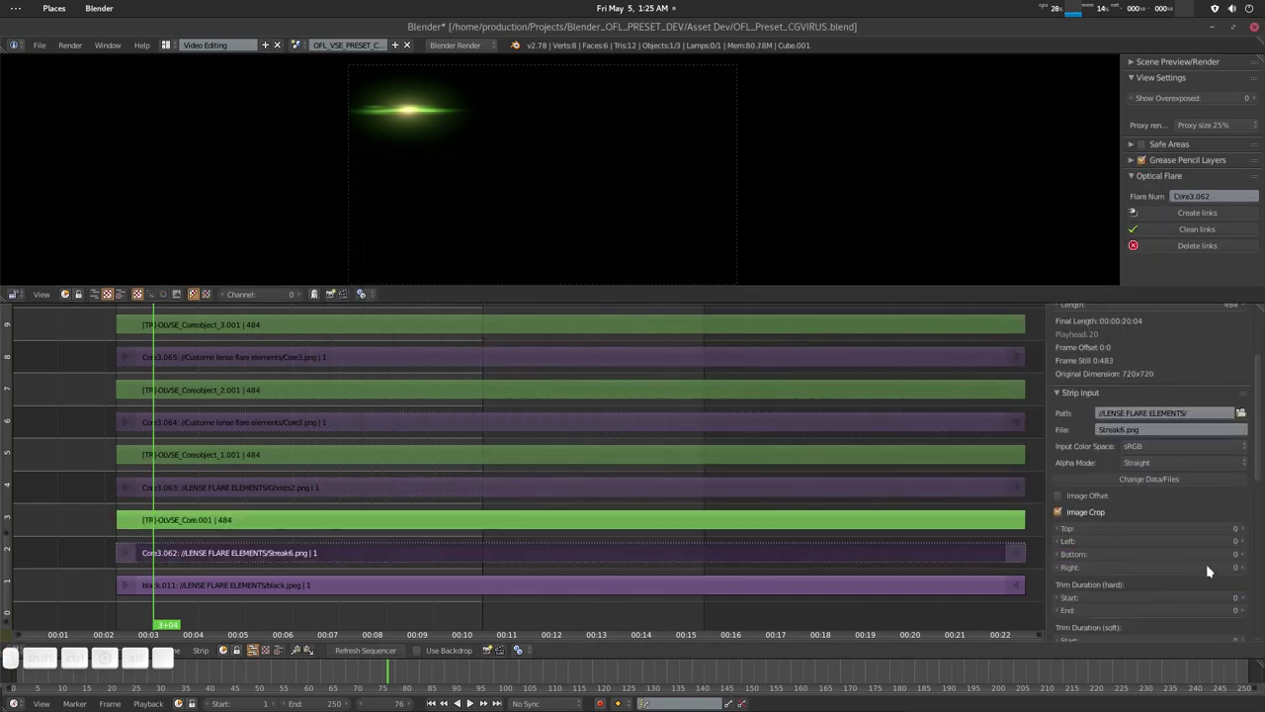
pyautogui.scroll(-10, 1188, 510)
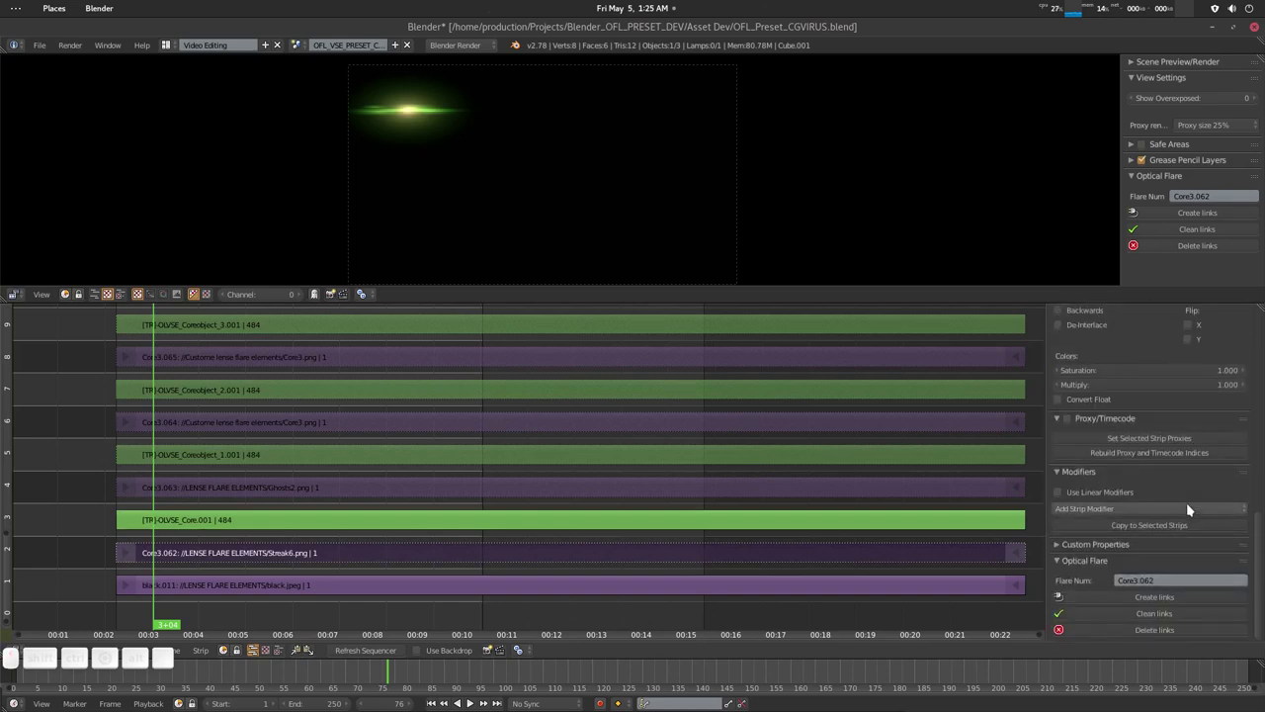
pyautogui.moveTo(799, 702)
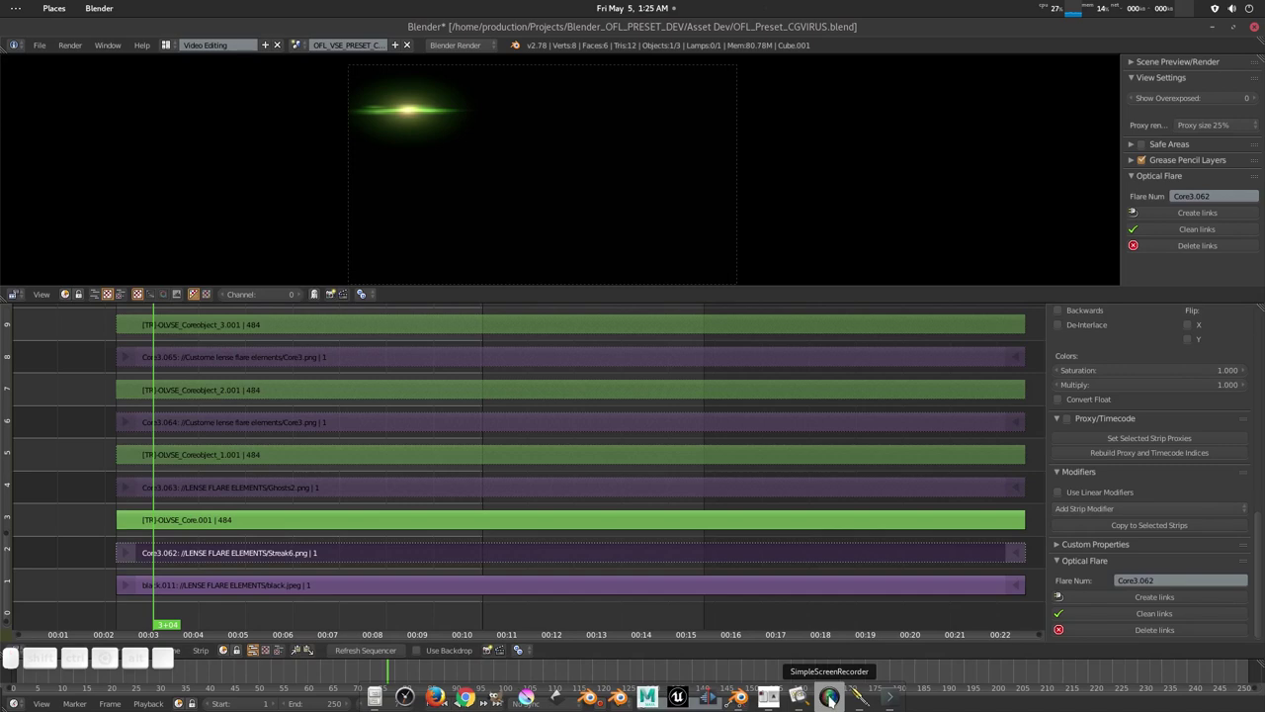
pyautogui.click(799, 698)
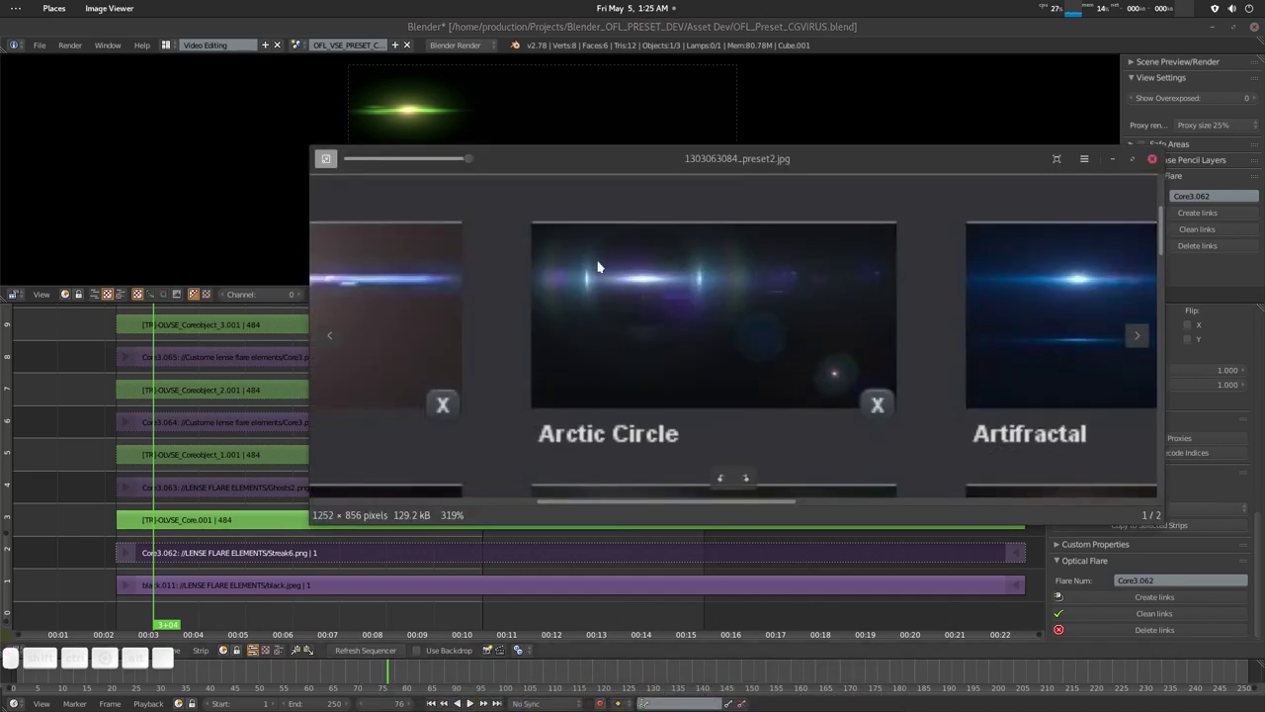
pyautogui.click(1111, 159)
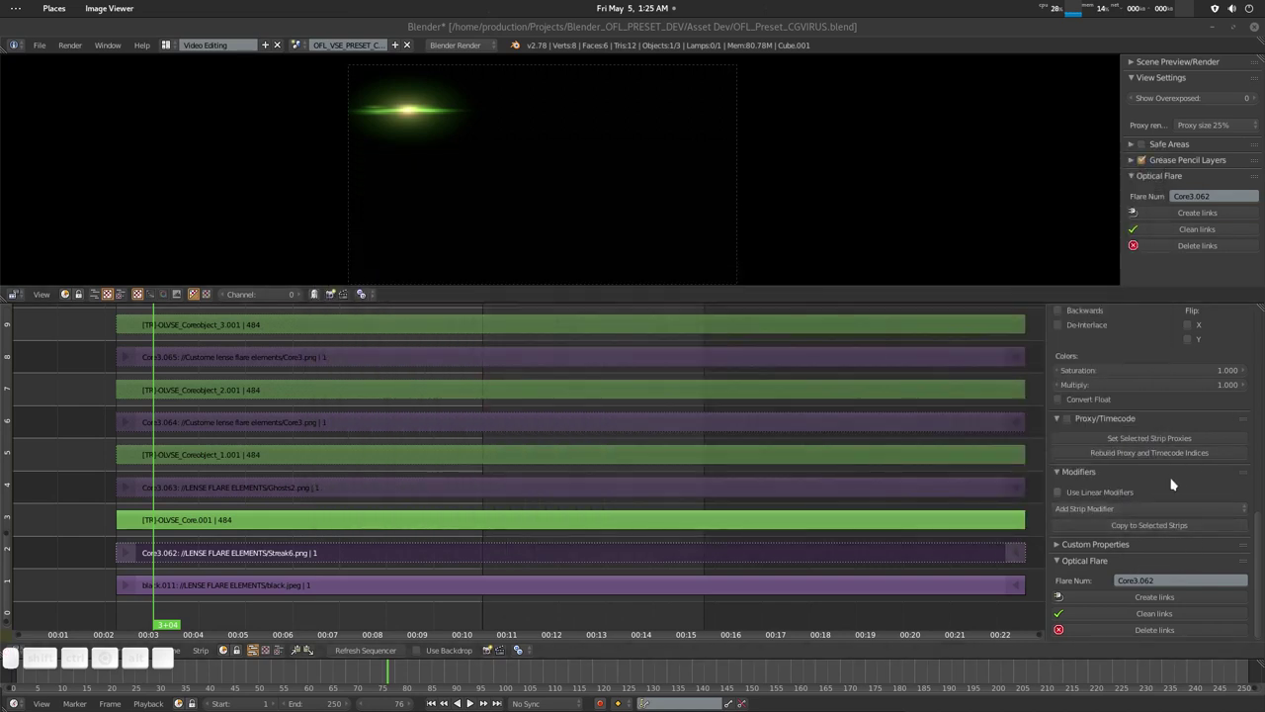
pyautogui.click(1112, 508)
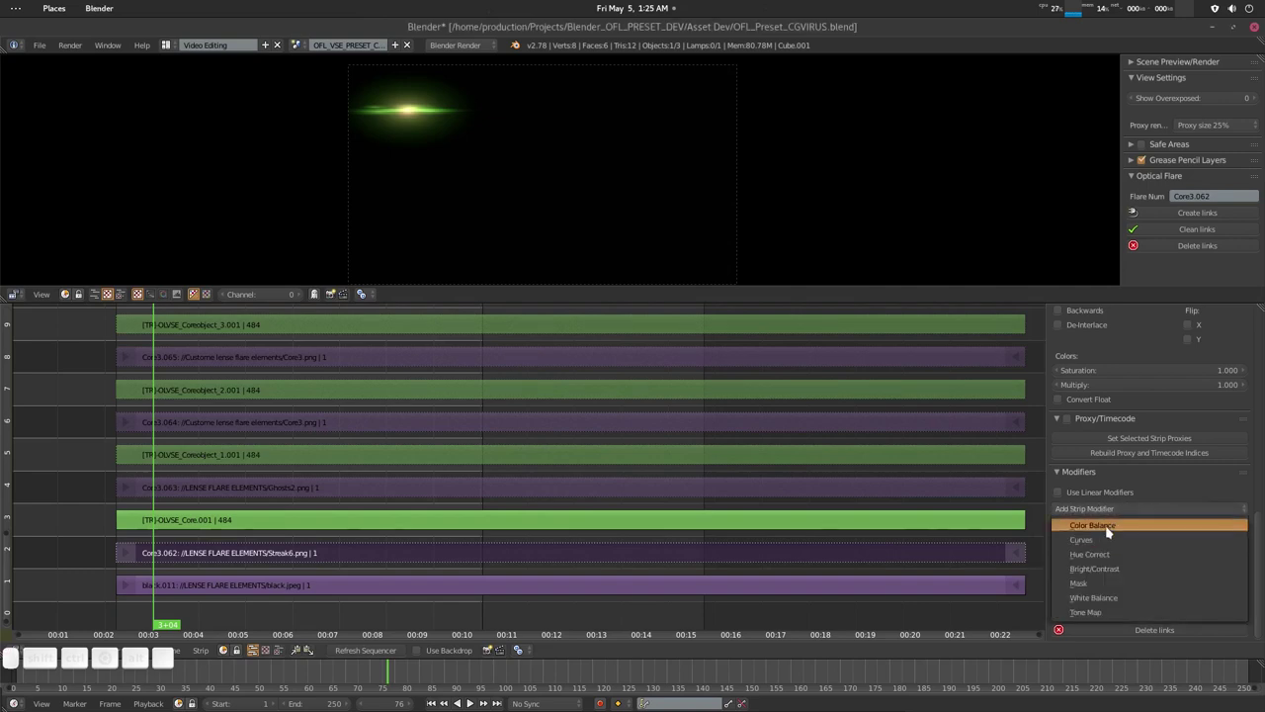
pyautogui.click(1157, 541)
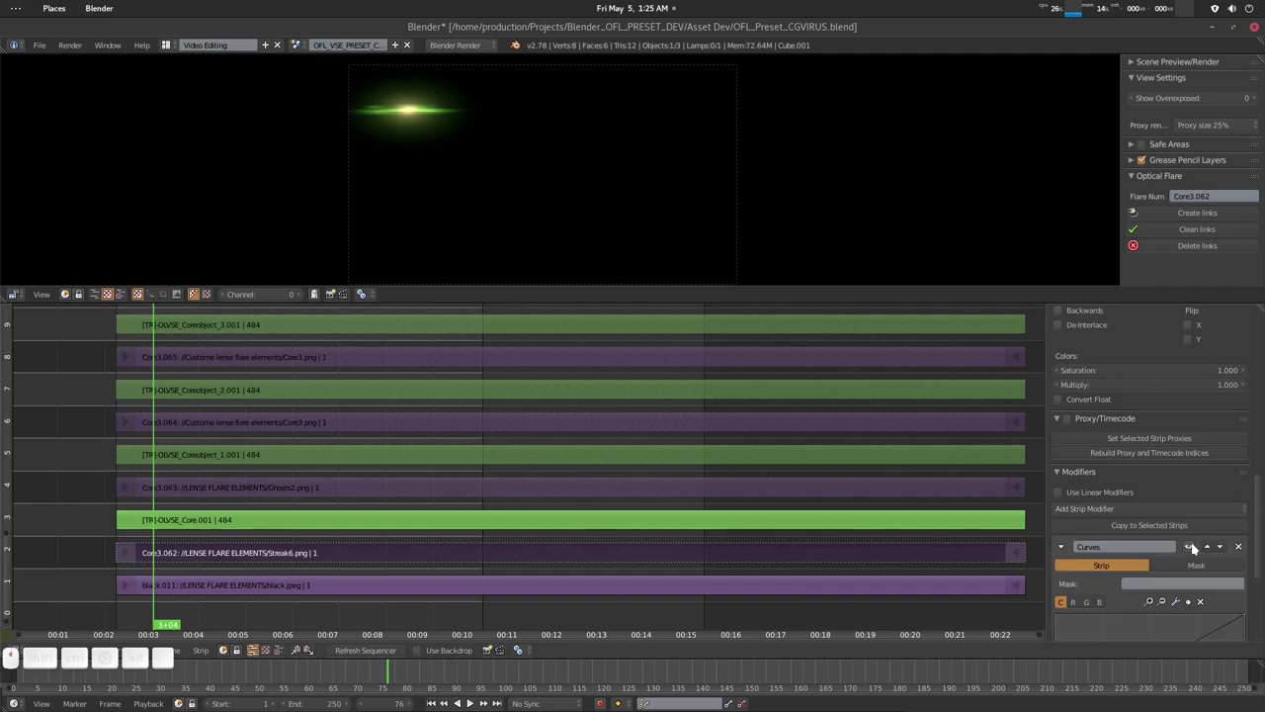
pyautogui.scroll(-5, 1134, 502)
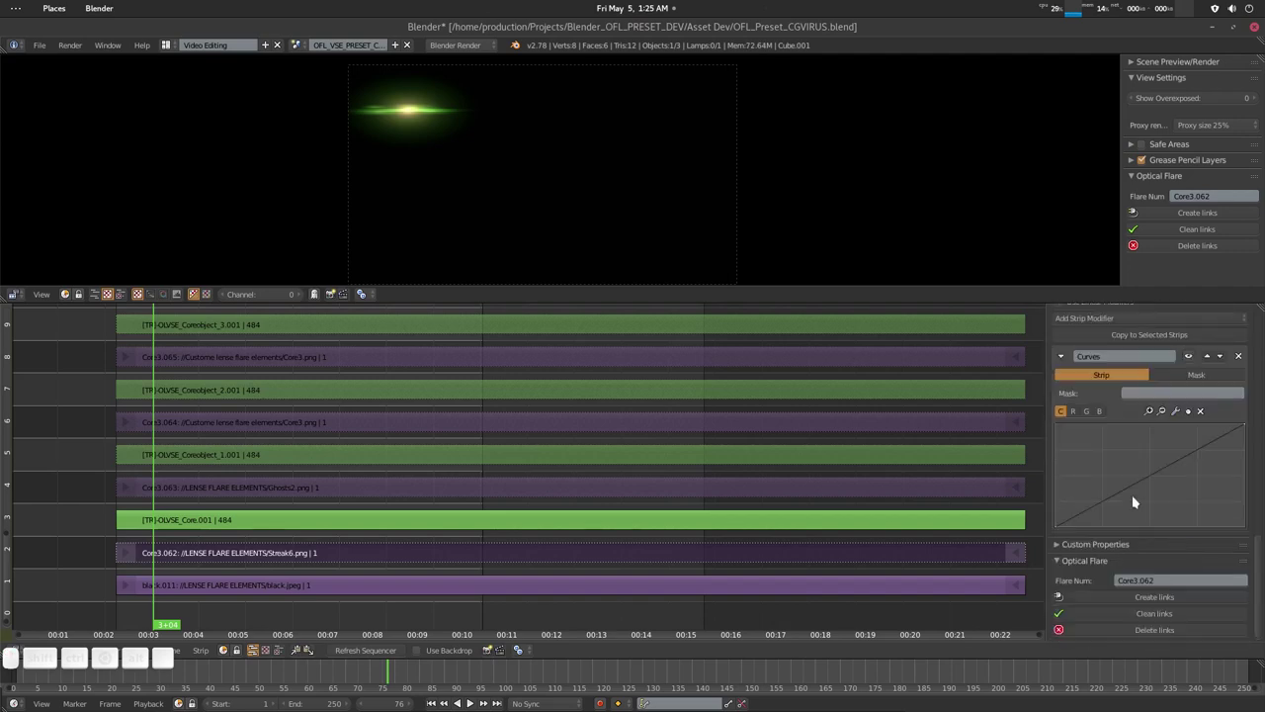
# Step: Pull the red channel curve of the Core3.062 strip's Curves modifier down to a point at about X 0.559, Y 0.294
pyautogui.click(1086, 411)
pyautogui.moveTo(1147, 477)
pyautogui.mouseDown()
pyautogui.moveTo(1164, 499)
pyautogui.moveTo(1123, 451)
pyautogui.moveTo(1161, 496)
pyautogui.mouseUp()
pyautogui.click(1100, 412)
pyautogui.click(1073, 411)
pyautogui.scroll(3, 435, 138)
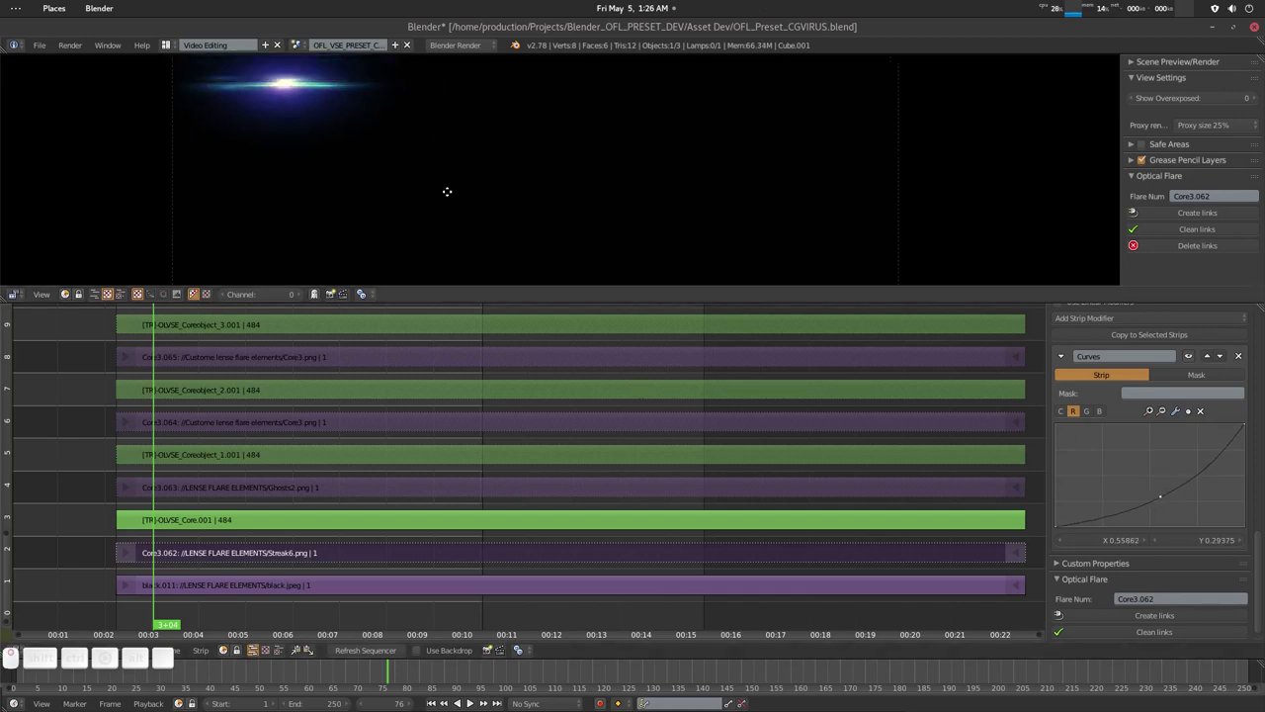
pyautogui.scroll(-3, 594, 190)
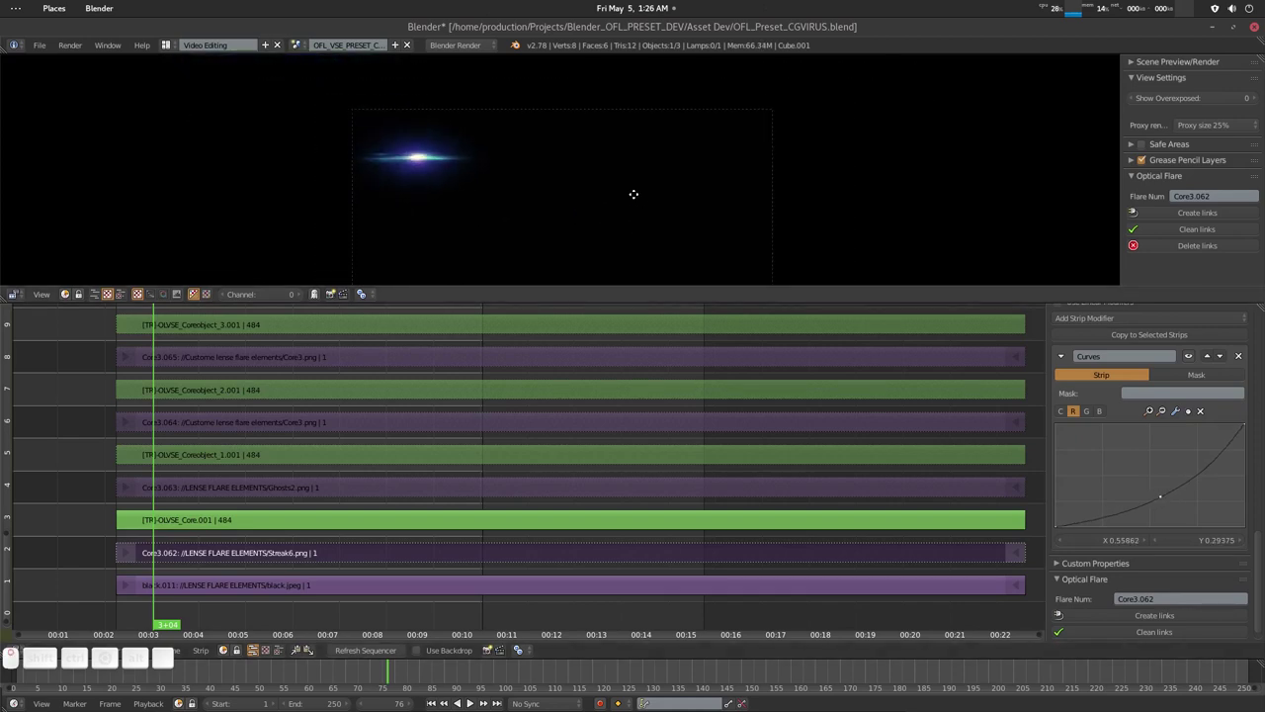
pyautogui.moveTo(633, 197); pyautogui.dragTo(609, 173, button='middle')
# Step: Raise the blue channel curve of the Core3.062 strip's Curves modifier to a point at about X 0.372, Y 0.688
pyautogui.click(1101, 411)
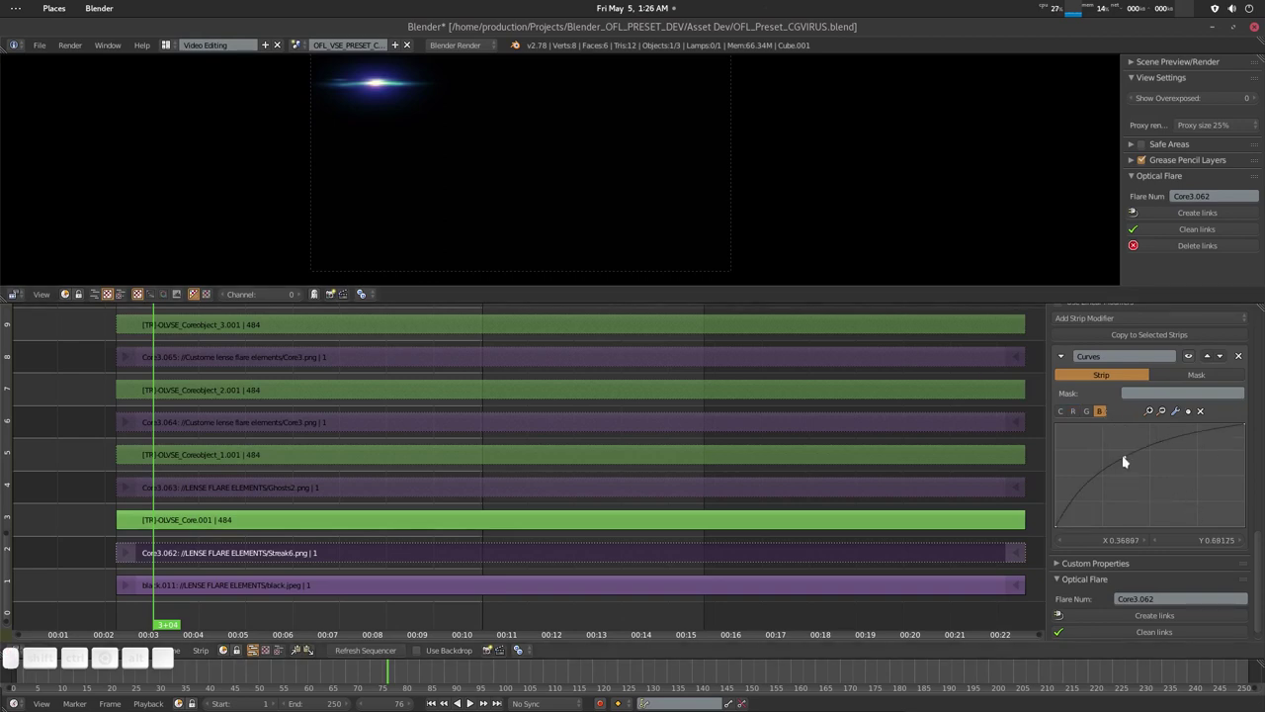
pyautogui.moveTo(1124, 457); pyautogui.dragTo(1126, 454)
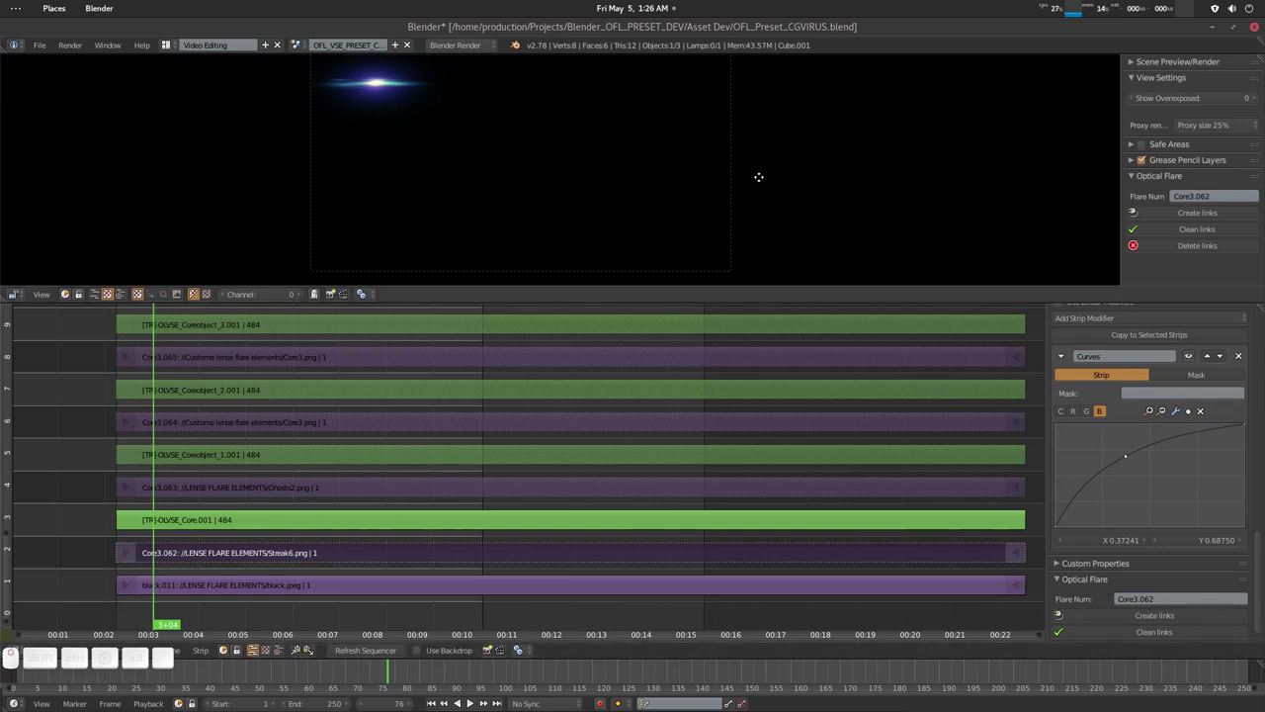
pyautogui.moveTo(758, 175); pyautogui.dragTo(747, 201, button='middle')
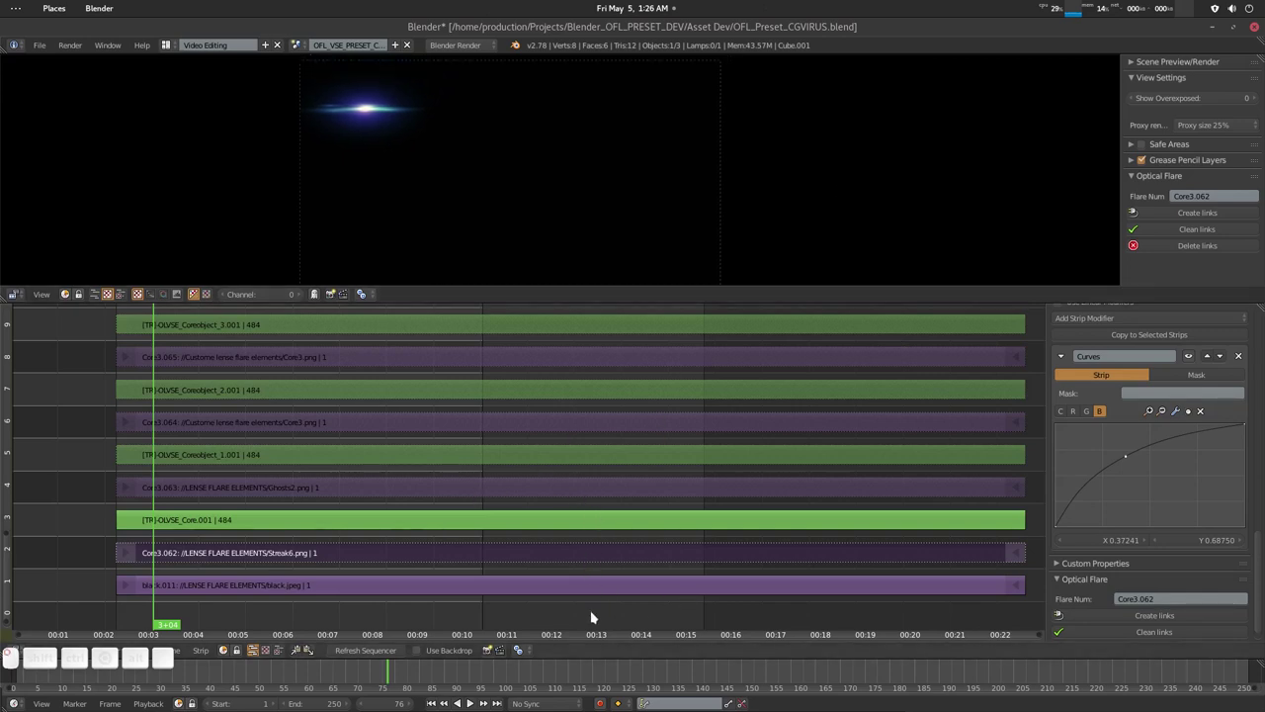
# Step: Leave the OLVSE_CoreObjects_group.001 meta strip to return to the flare's full stack of element groups
pyautogui.press('a')
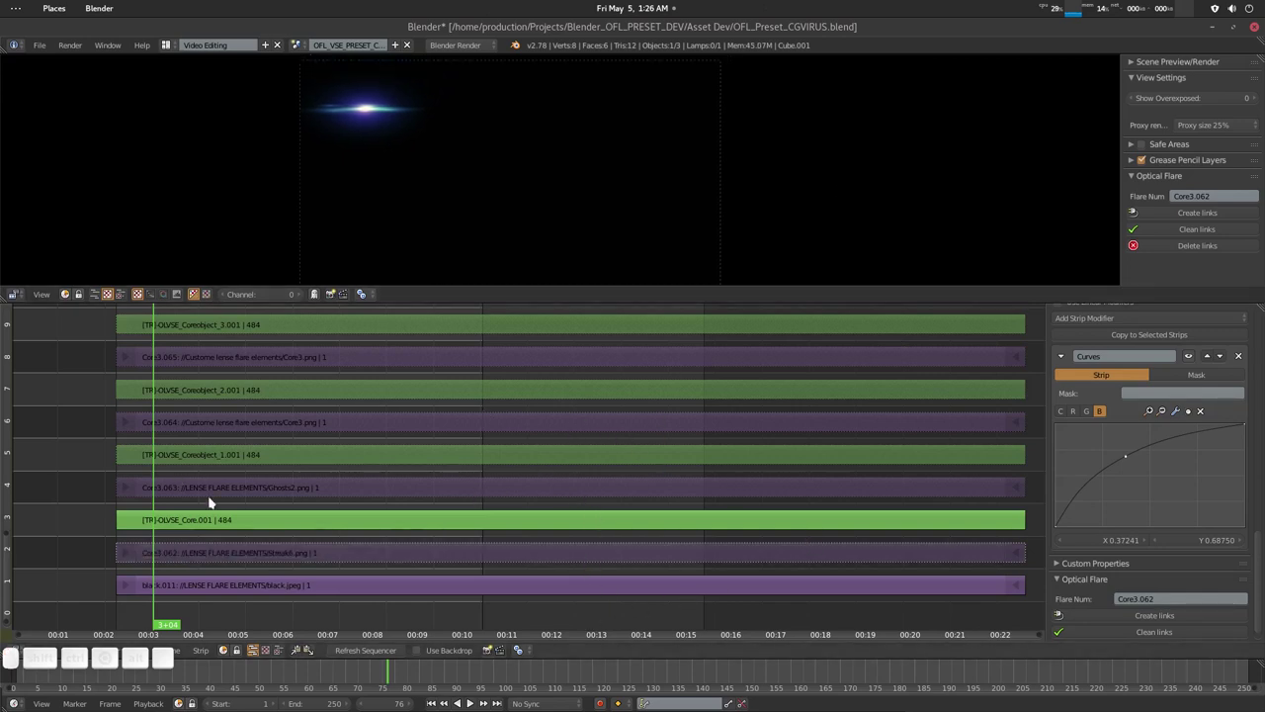
pyautogui.rightClick(261, 524)
pyautogui.press('Tab')
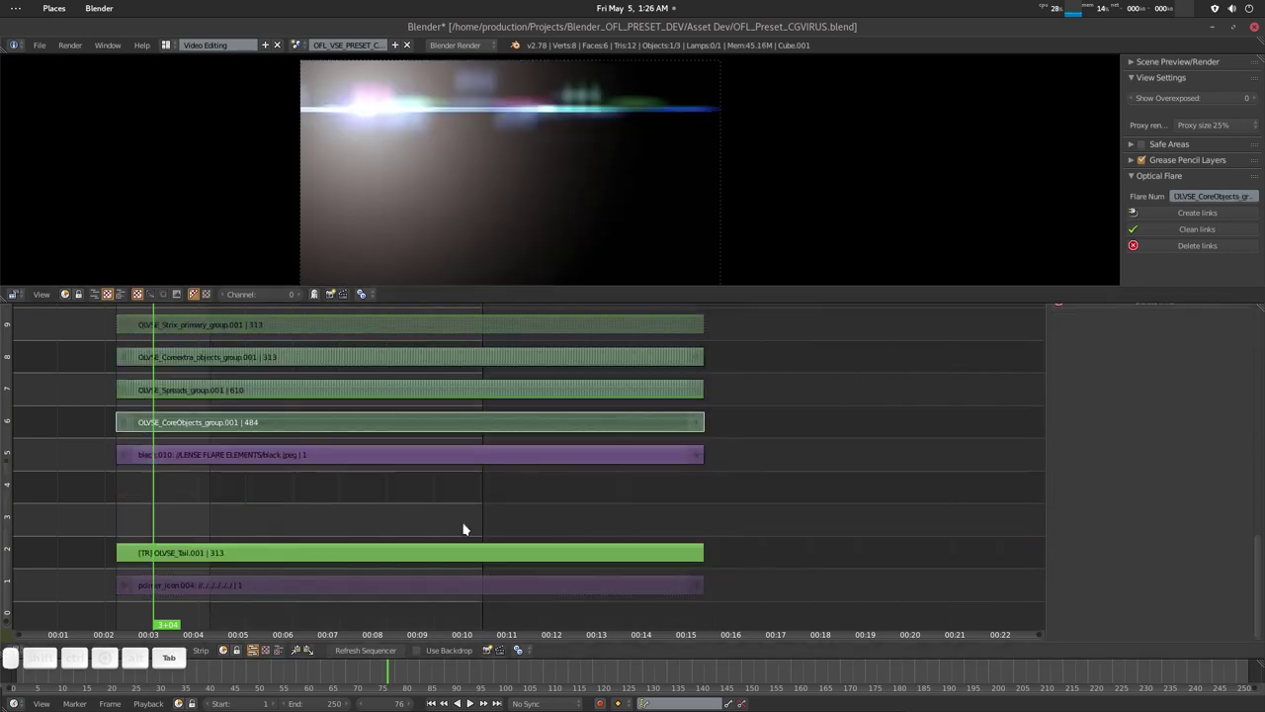
# Step: Scale the flare's global control transform strip down uniformly in the preview
pyautogui.moveTo(374, 458); pyautogui.dragTo(477, 414, button='middle')
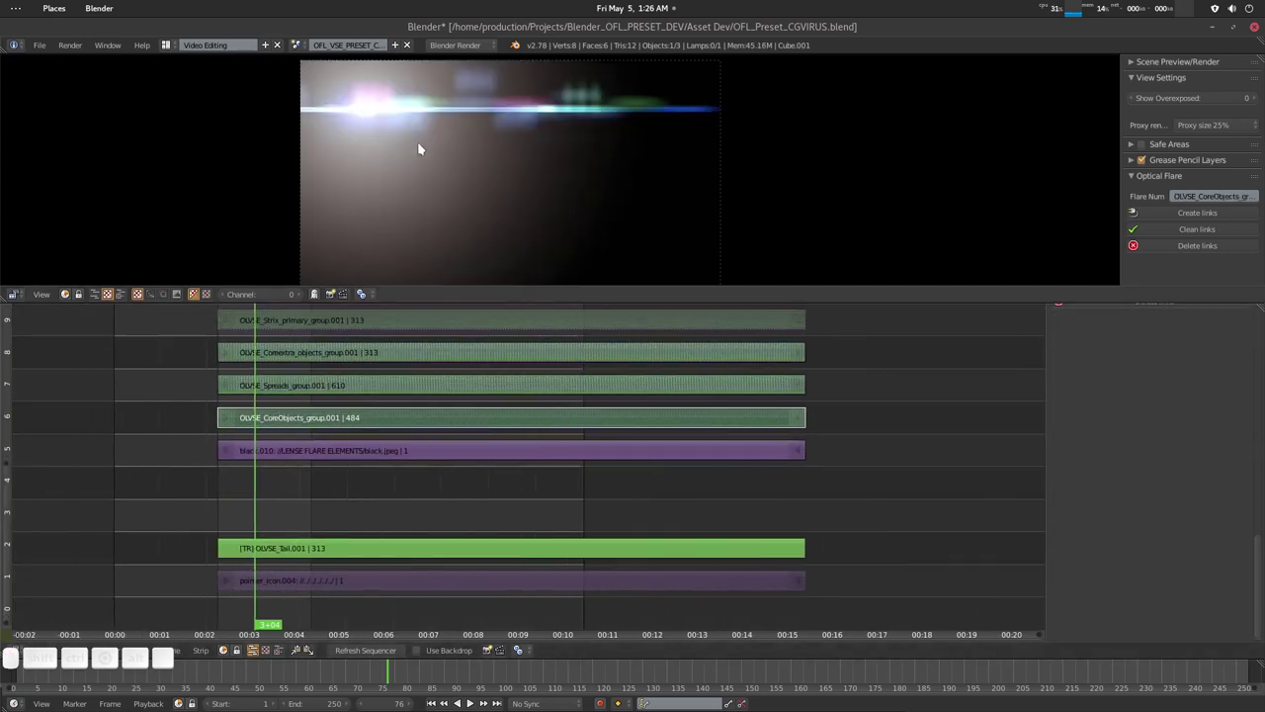
pyautogui.rightClick(364, 112)
pyautogui.press('s')
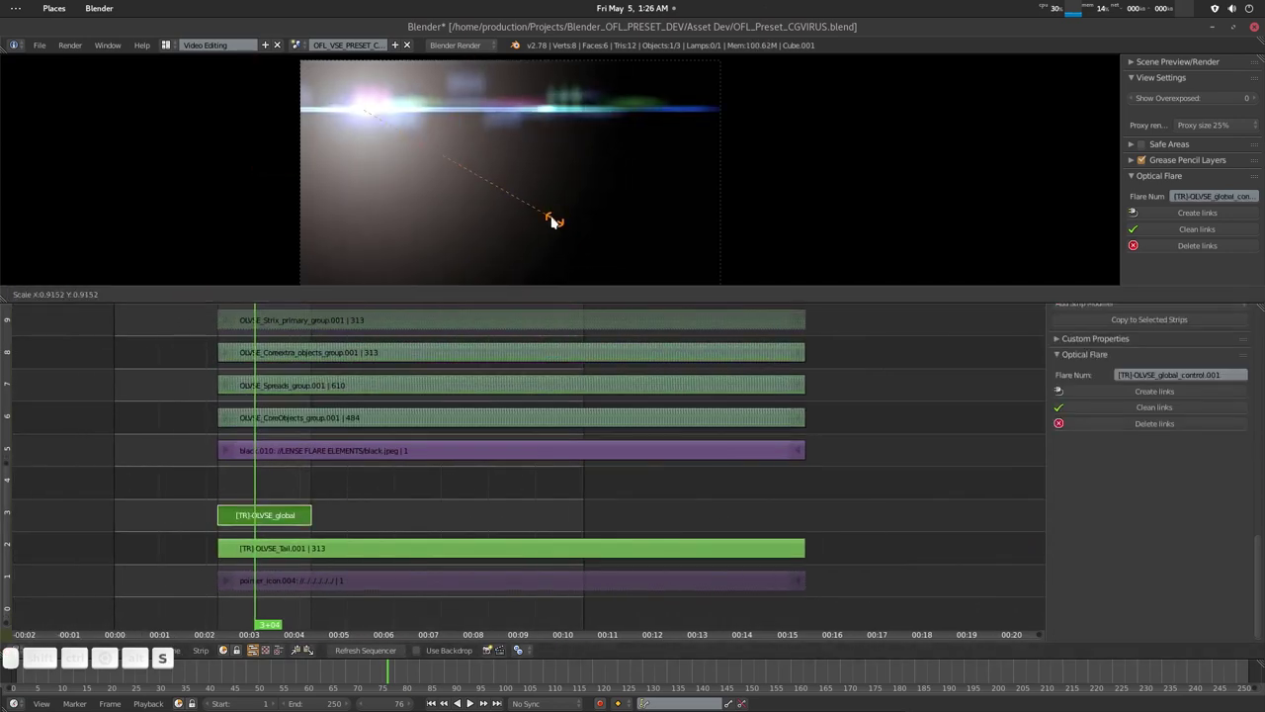
pyautogui.click(490, 201)
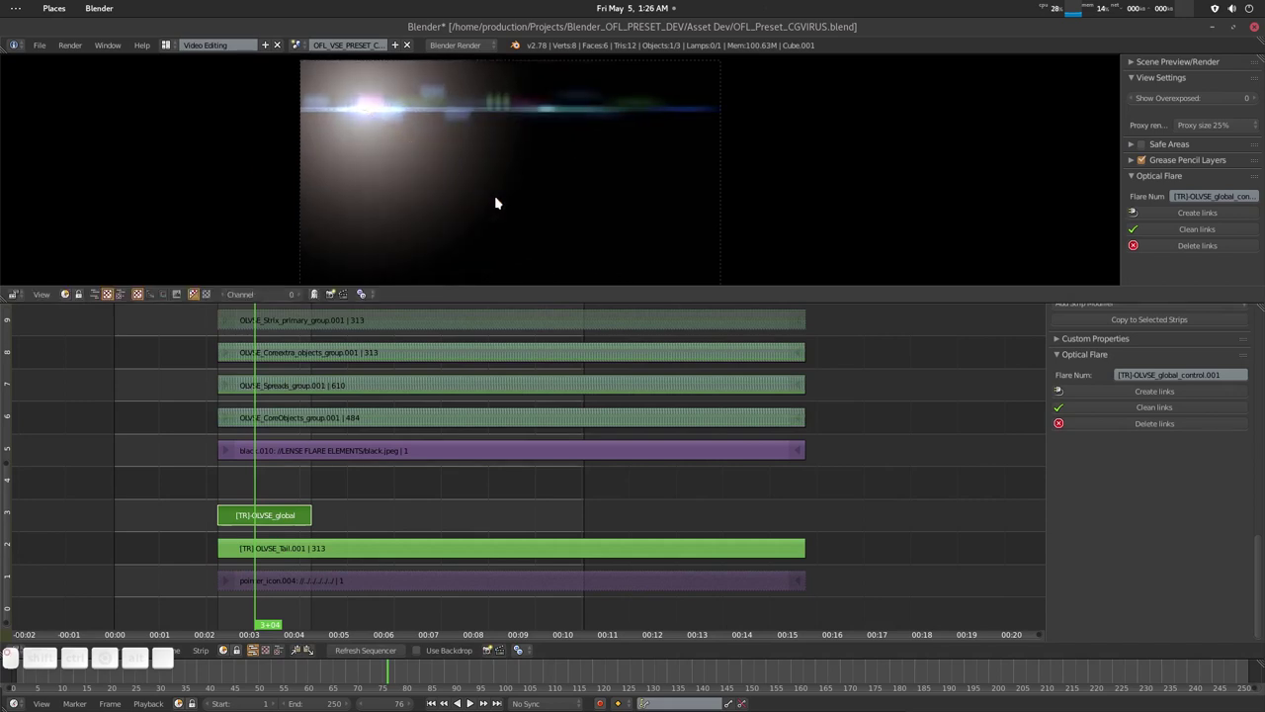
# Step: Switch to Image Viewer to compare the whole flare with the Arctic Circle preset, and return to Blender
pyautogui.moveTo(419, 453); pyautogui.dragTo(424, 476, button='middle')
pyautogui.moveTo(740, 702)
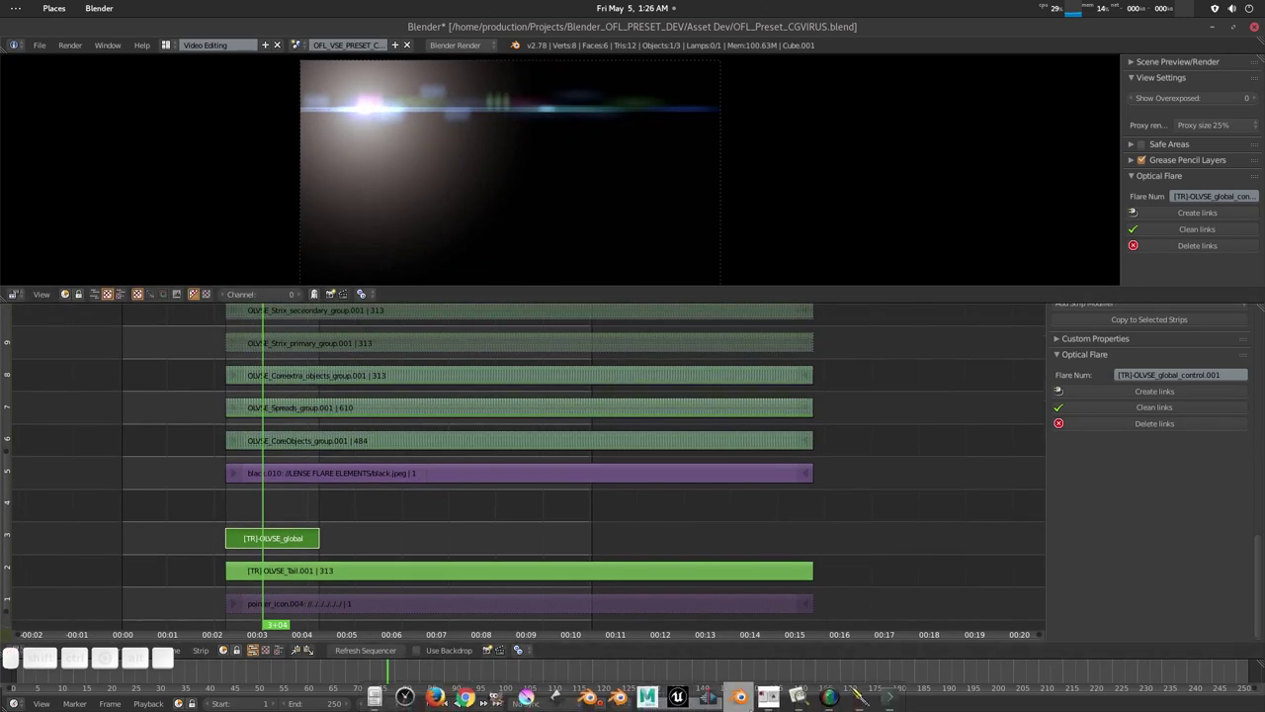
pyautogui.click(802, 696)
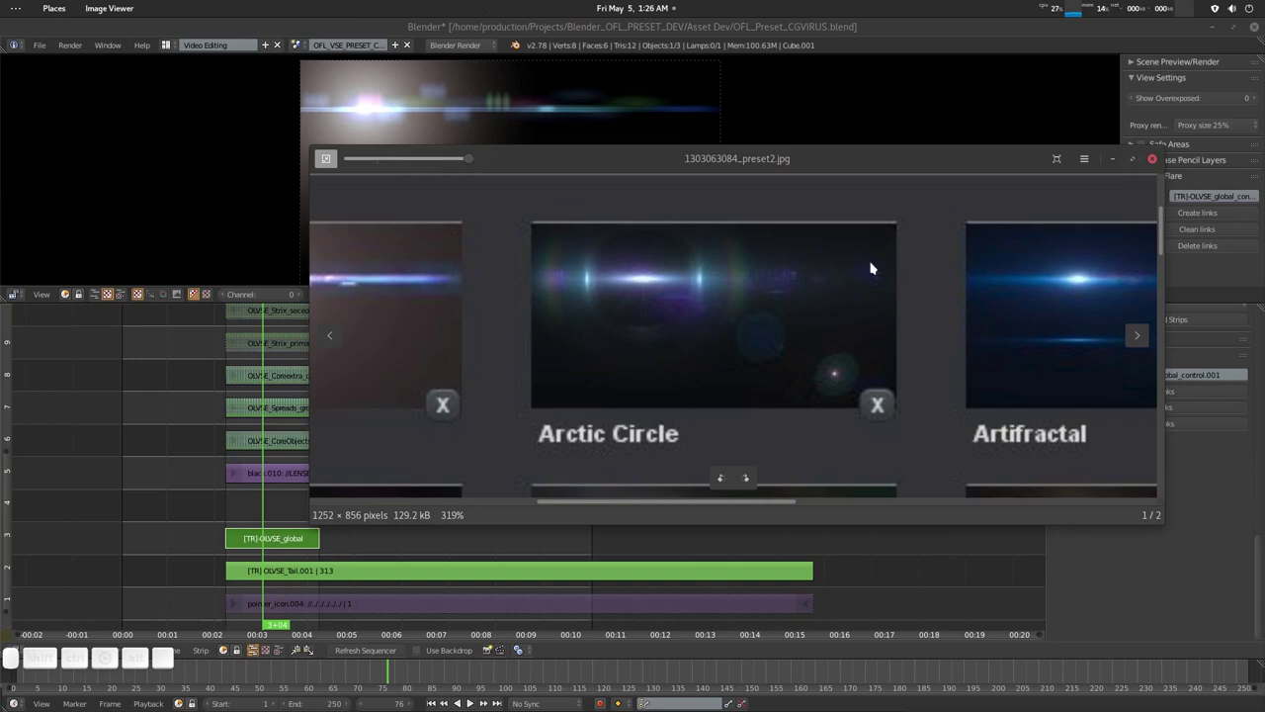
pyautogui.click(1114, 160)
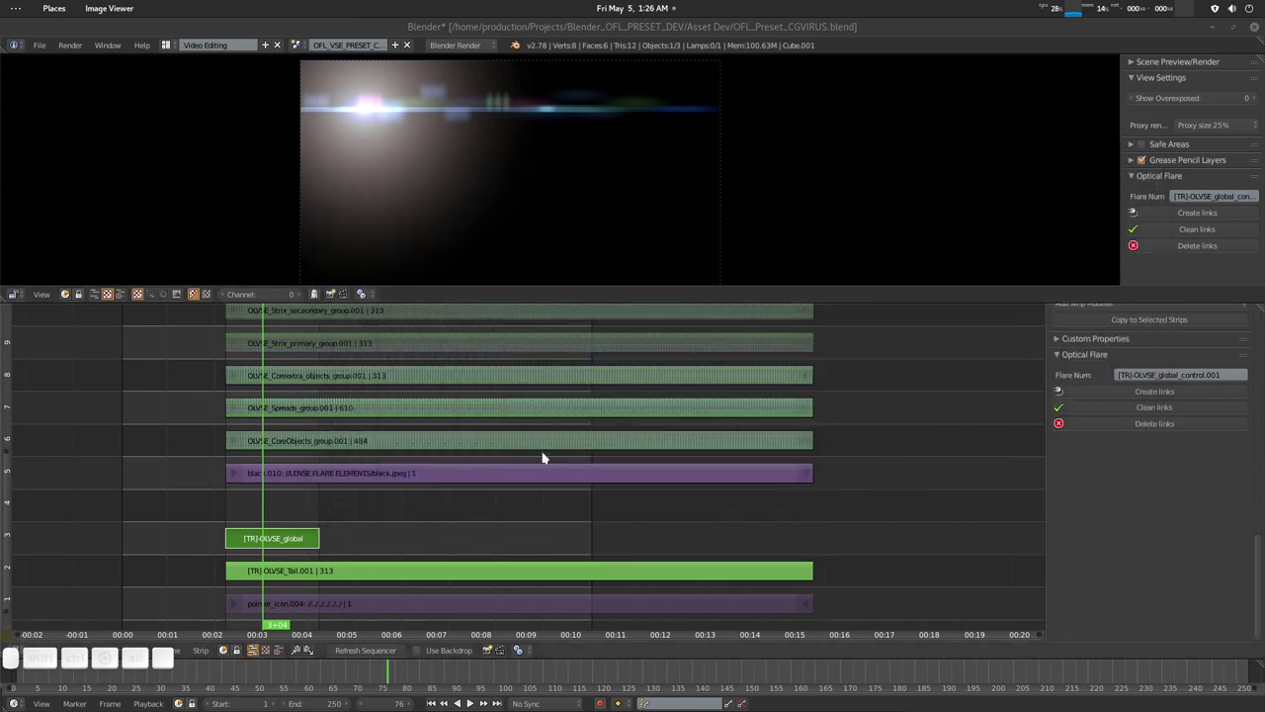
pyautogui.moveTo(405, 469)
pyautogui.mouseDown(button='middle')
pyautogui.moveTo(396, 534)
pyautogui.moveTo(408, 569)
pyautogui.moveTo(401, 449)
pyautogui.mouseUp(button='middle')
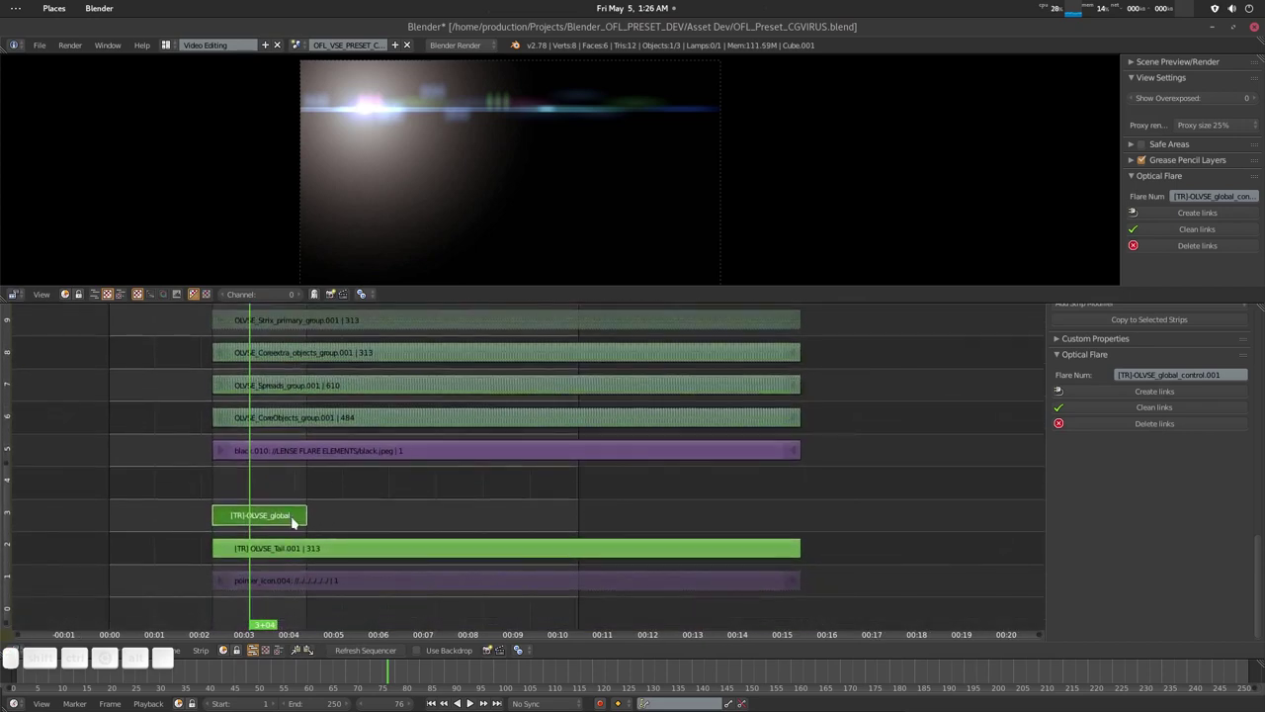
pyautogui.press('e')
pyautogui.hotkey('ctrl', 'z')
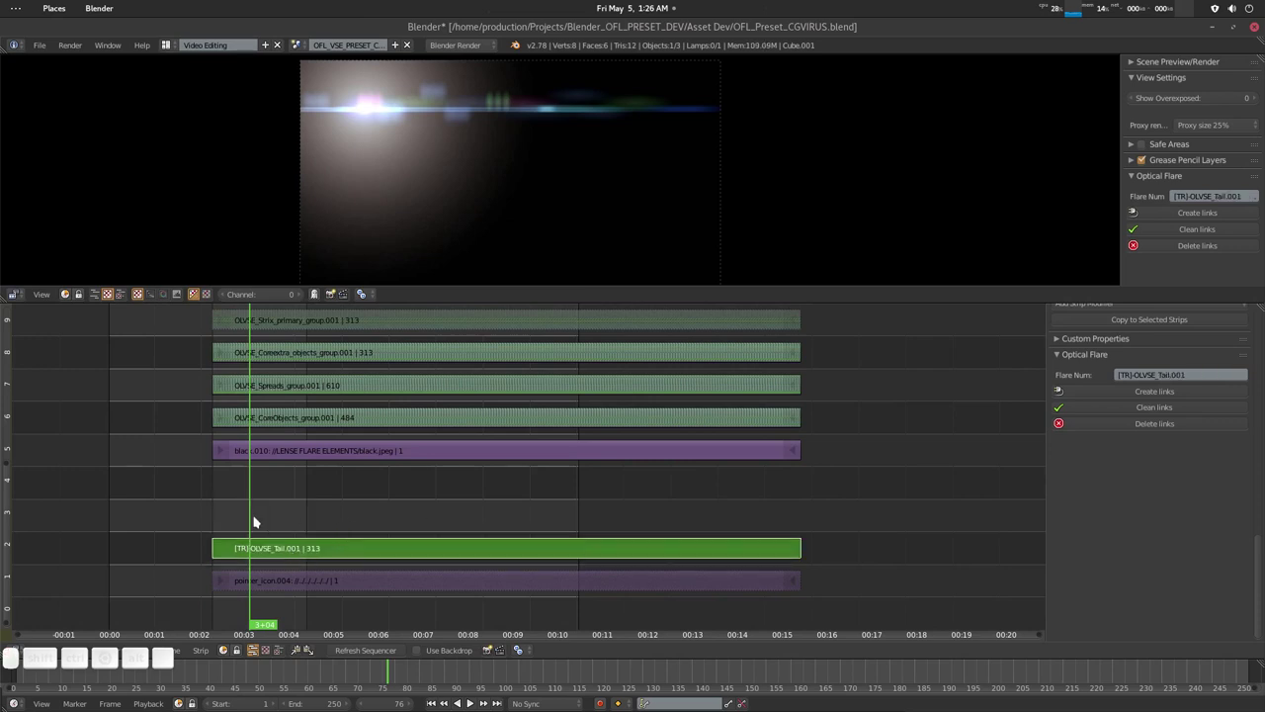
# Step: Open the OLVSE_CoreObjects_group.001 meta strip and unmute its OLVSE_Coreobject_1.001 transform strip
pyautogui.press('a')
pyautogui.keyDown('shift'); pyautogui.scroll(6, 358, 504); pyautogui.keyUp('shift')
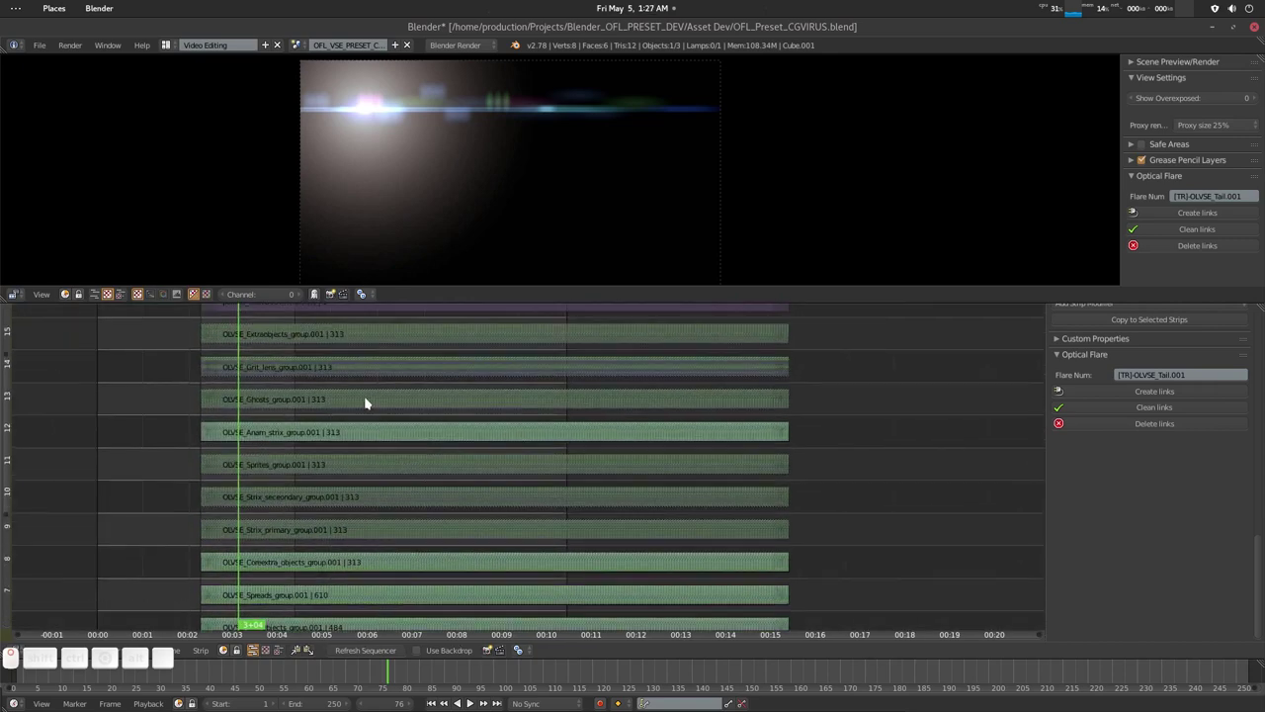
pyautogui.keyDown('shift'); pyautogui.scroll(-3, 366, 510); pyautogui.keyUp('shift')
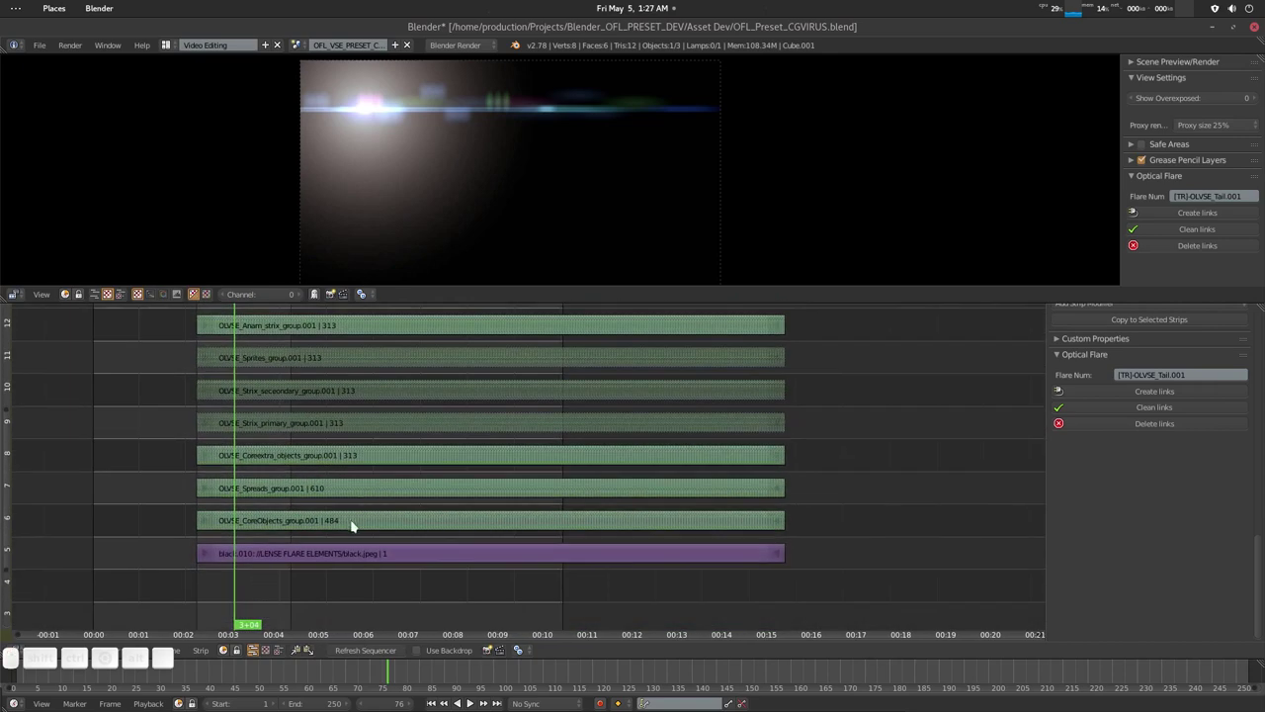
pyautogui.rightClick(298, 526)
pyautogui.press('Tab')
pyautogui.keyDown('shift'); pyautogui.scroll(-2, 412, 531); pyautogui.keyUp('shift')
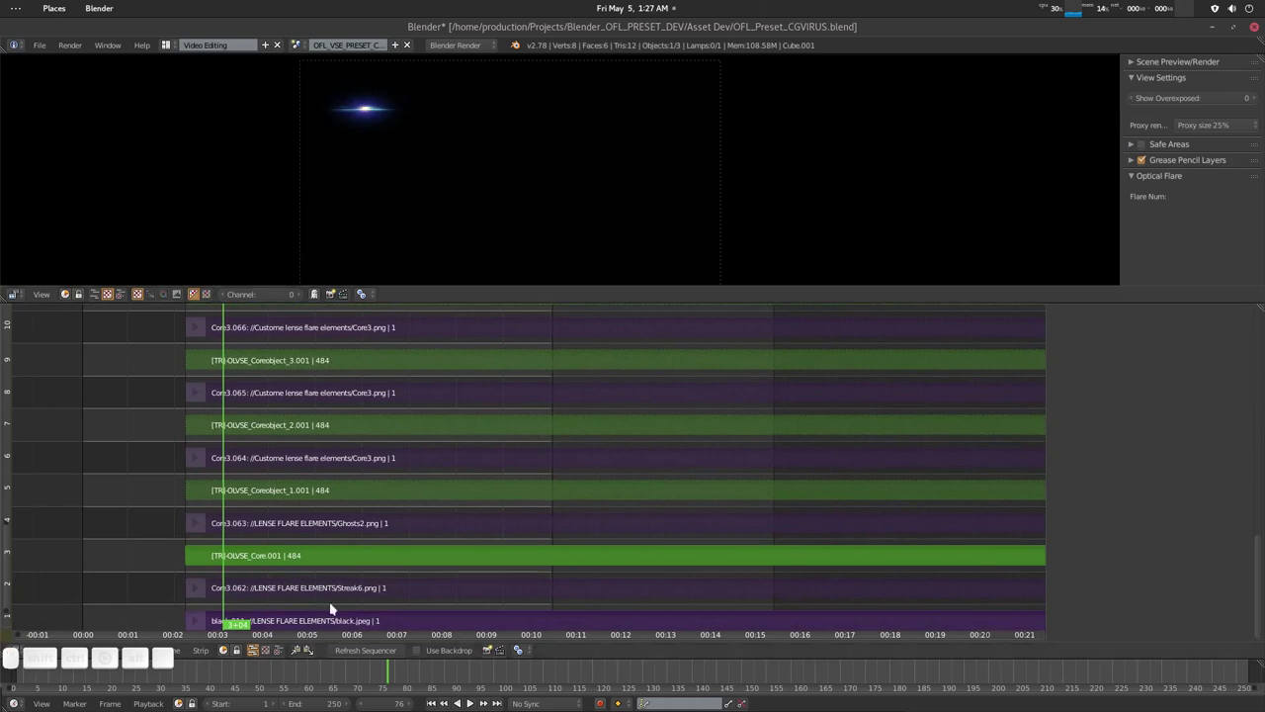
pyautogui.keyDown('shift'); pyautogui.scroll(-1, 324, 522); pyautogui.keyUp('shift')
pyautogui.rightClick(336, 472)
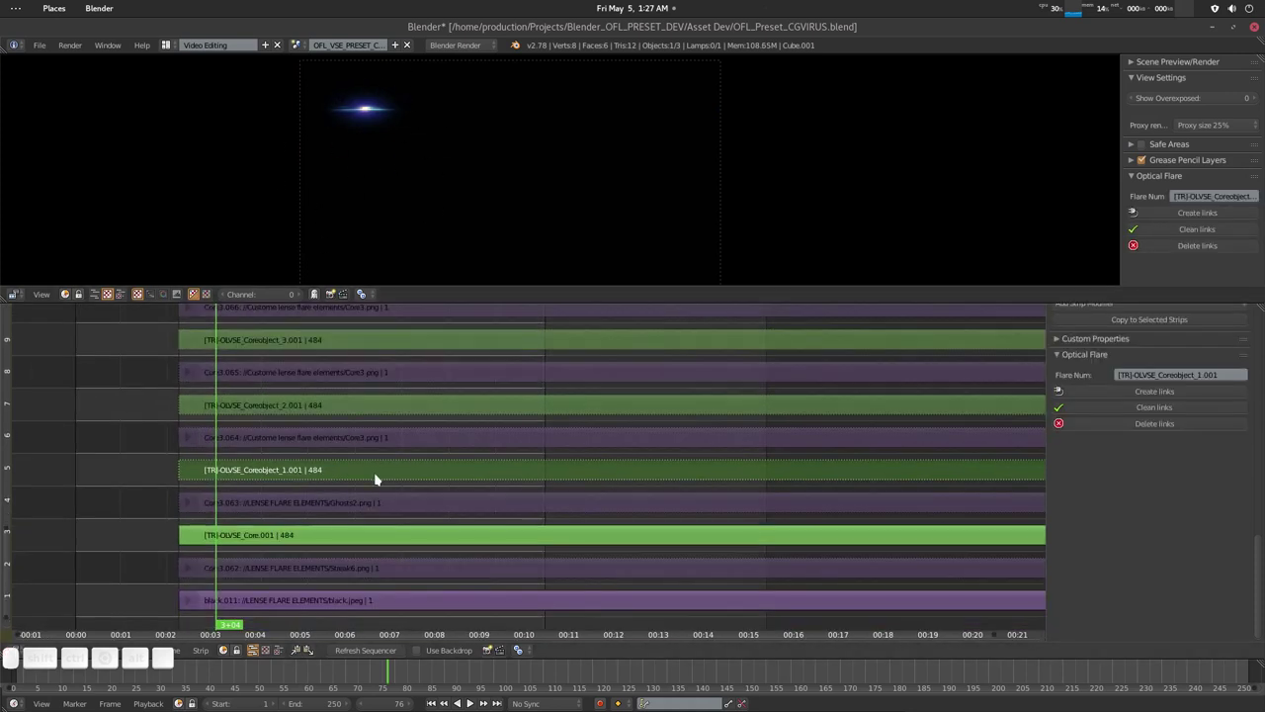
pyautogui.rightClick(376, 480)
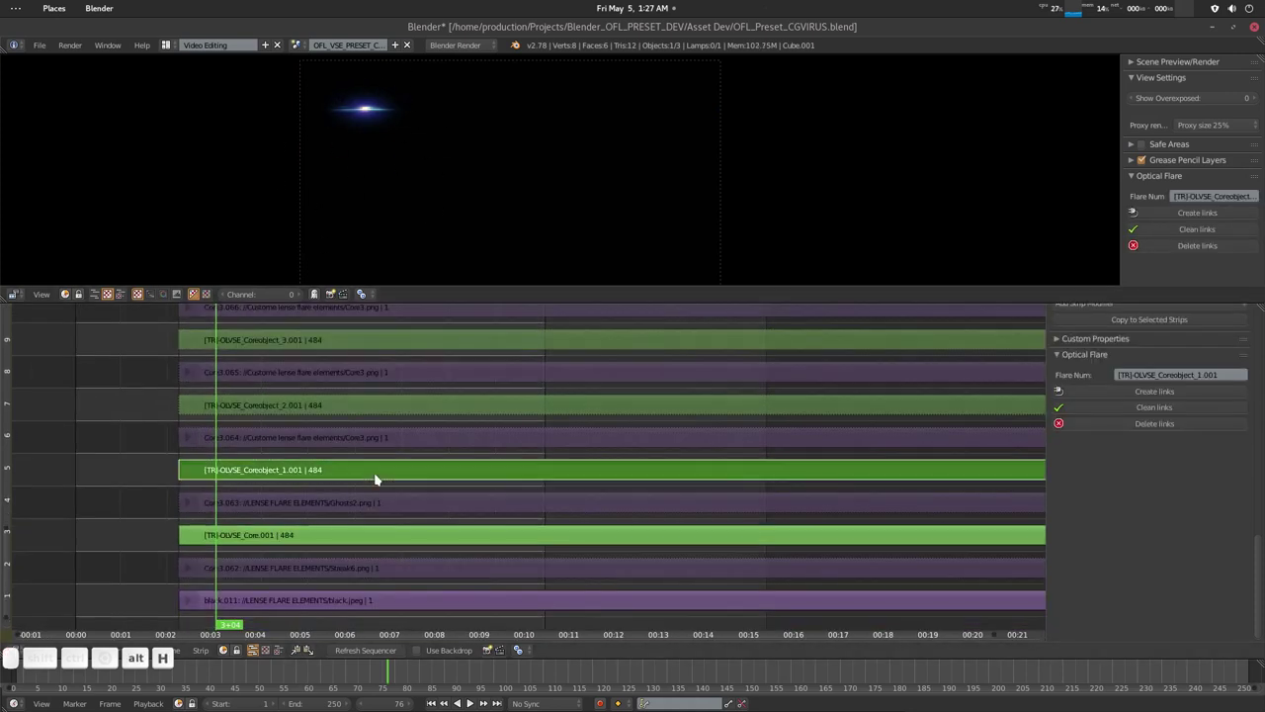
# Step: Replace the Core3.063 strip's source image with HoopRGBSolid.png from LENSE FLARE ELEMENTS, browsing the files as thumbnails
pyautogui.rightClick(529, 502)
pyautogui.scroll(6, 1098, 529)
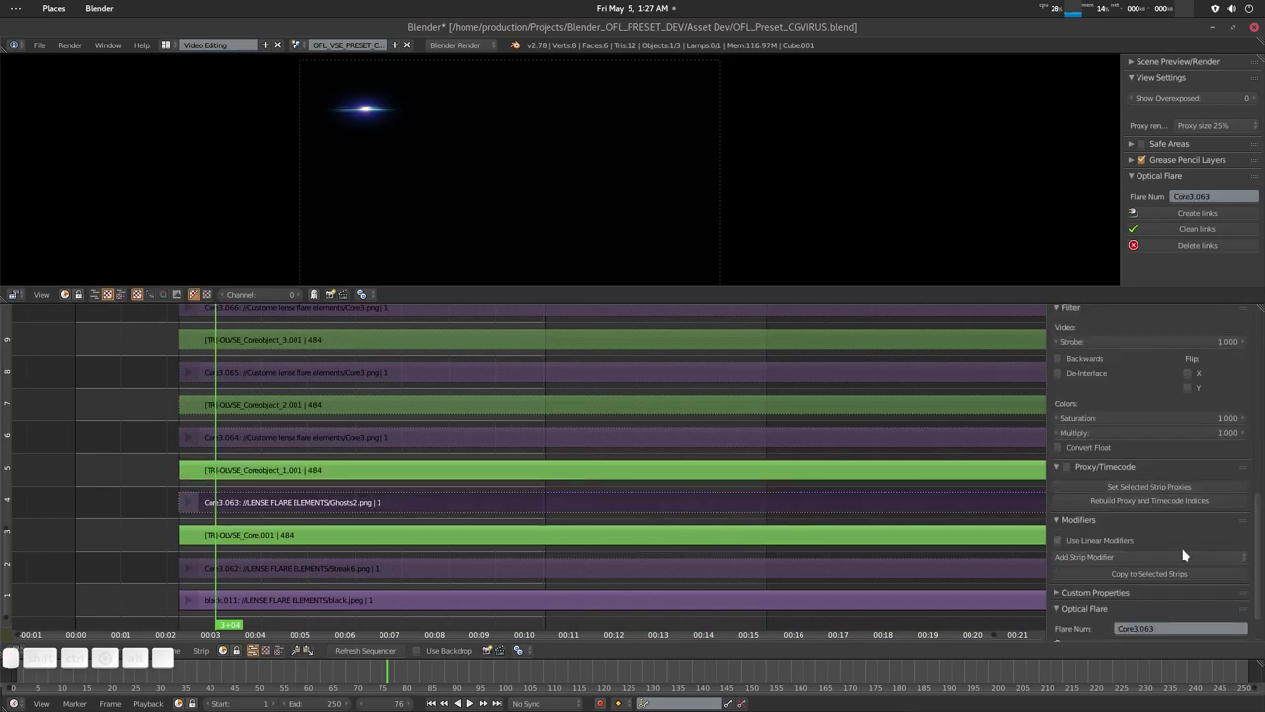
pyautogui.scroll(6, 1181, 553)
pyautogui.click(1193, 437)
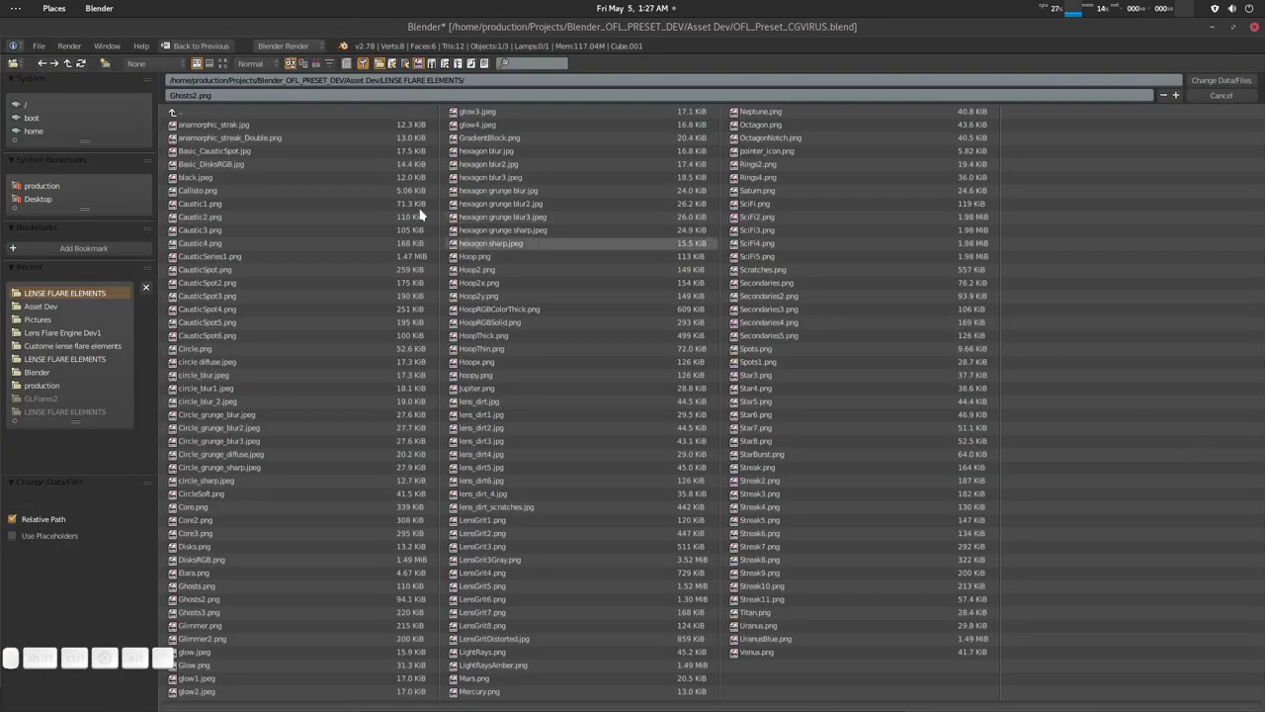
pyautogui.click(223, 63)
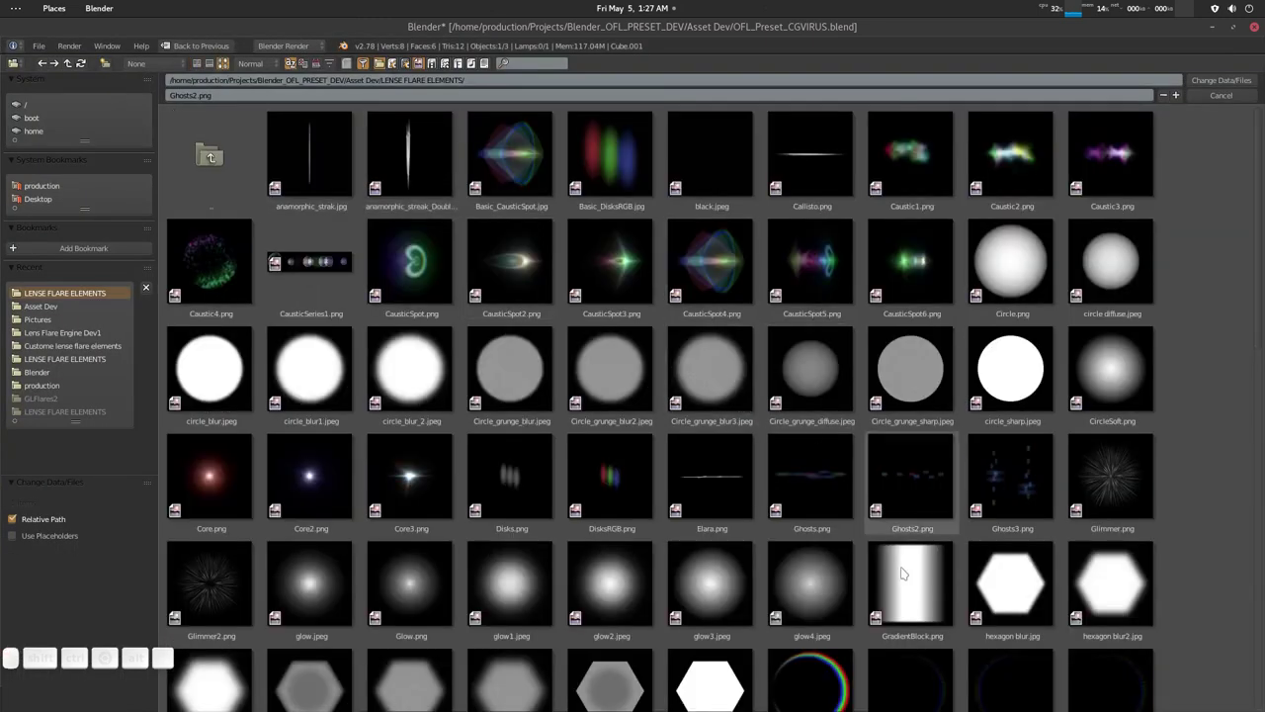
pyautogui.scroll(-4, 791, 593)
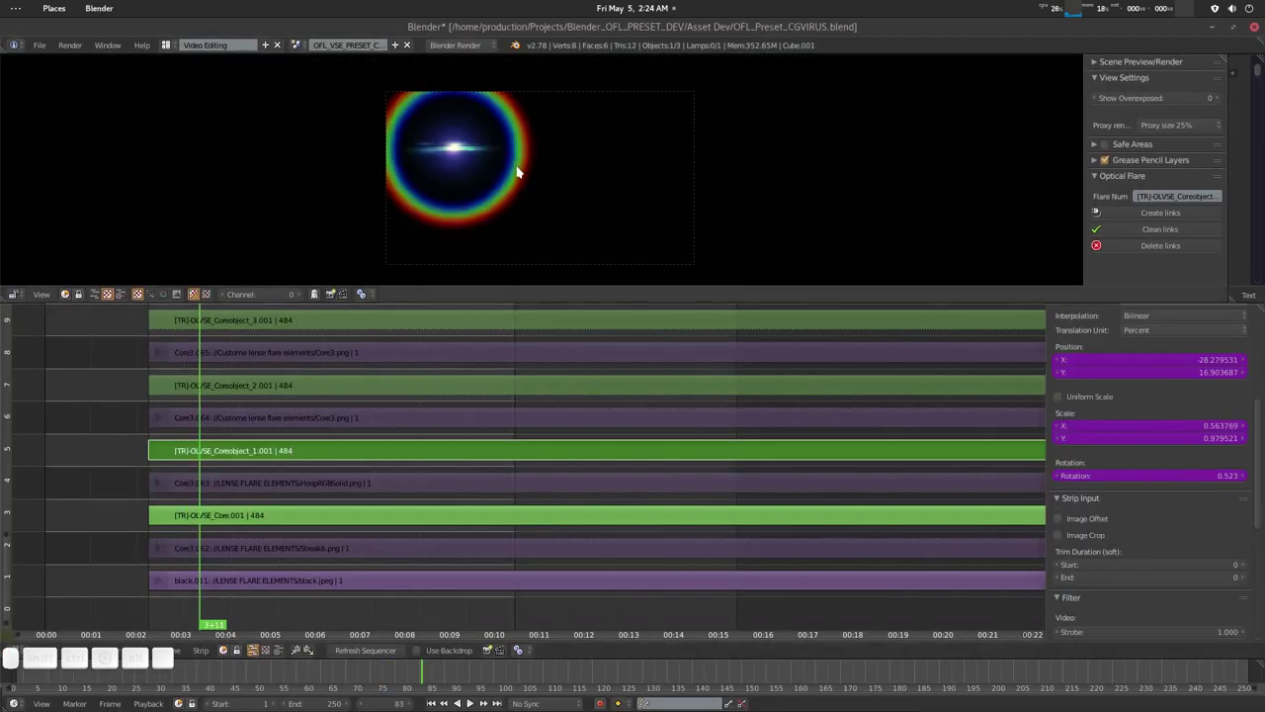
# Step: Scale the flare's global control transform strip in the preview to about 1.05 in X and Y
pyautogui.scroll(2, 502, 180)
pyautogui.moveTo(502, 180); pyautogui.dragTo(502, 183, button='middle')
pyautogui.rightClick(426, 170)
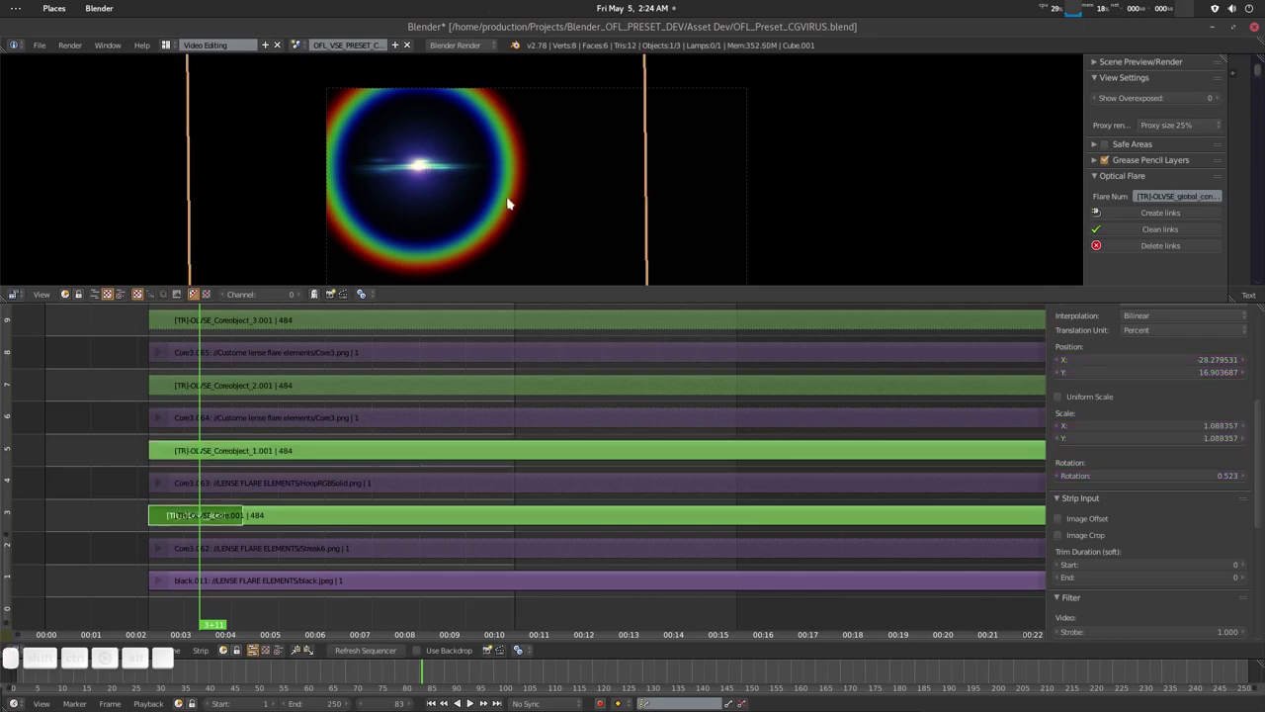
pyautogui.press('s')
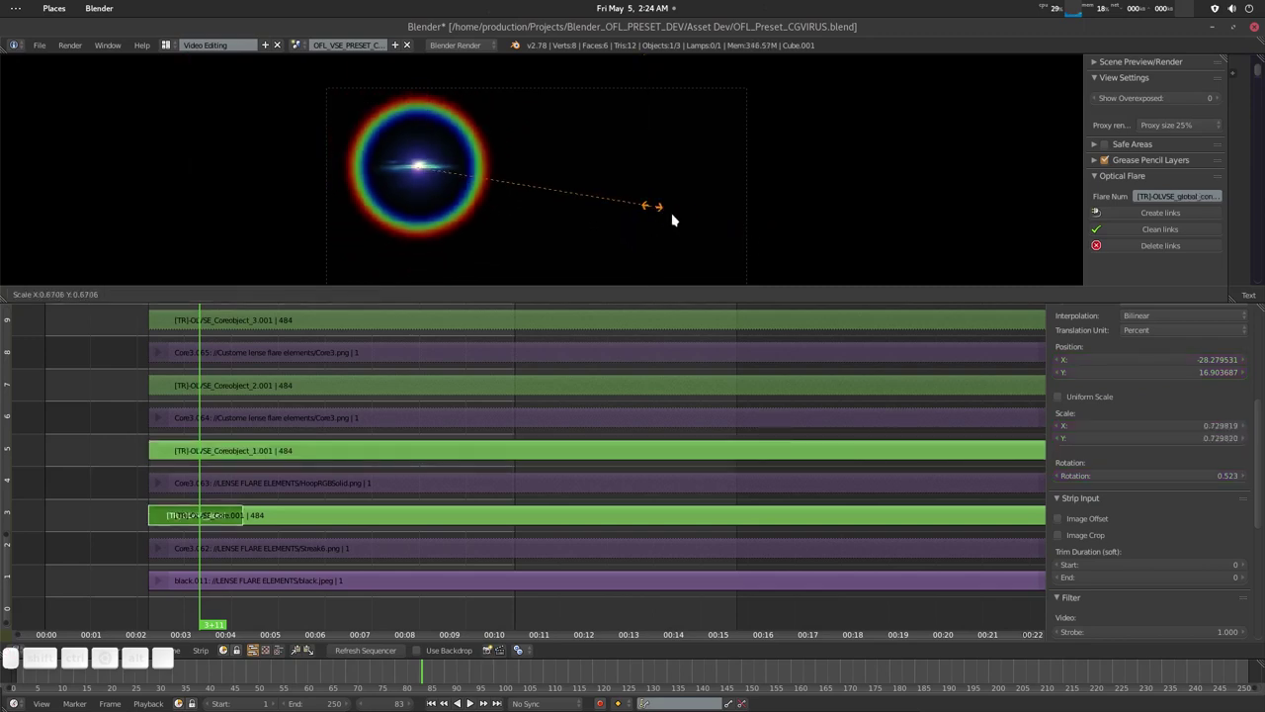
pyautogui.click(721, 244)
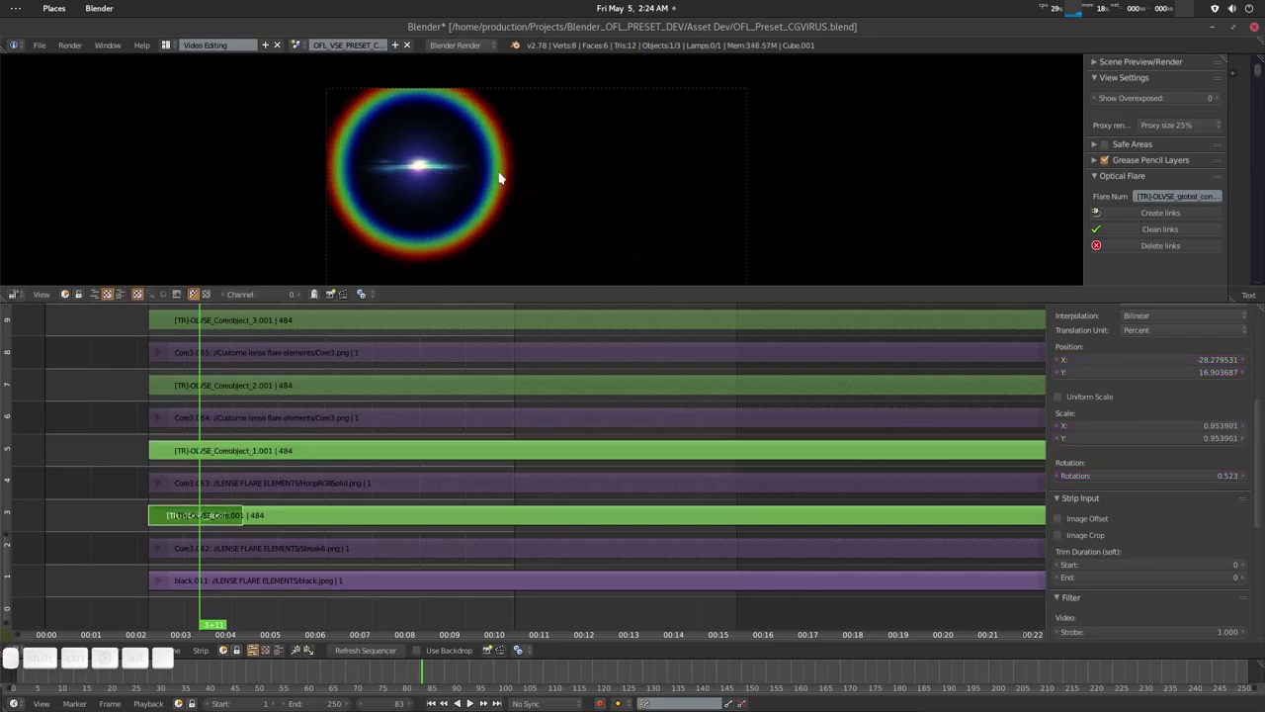
pyautogui.press('s')
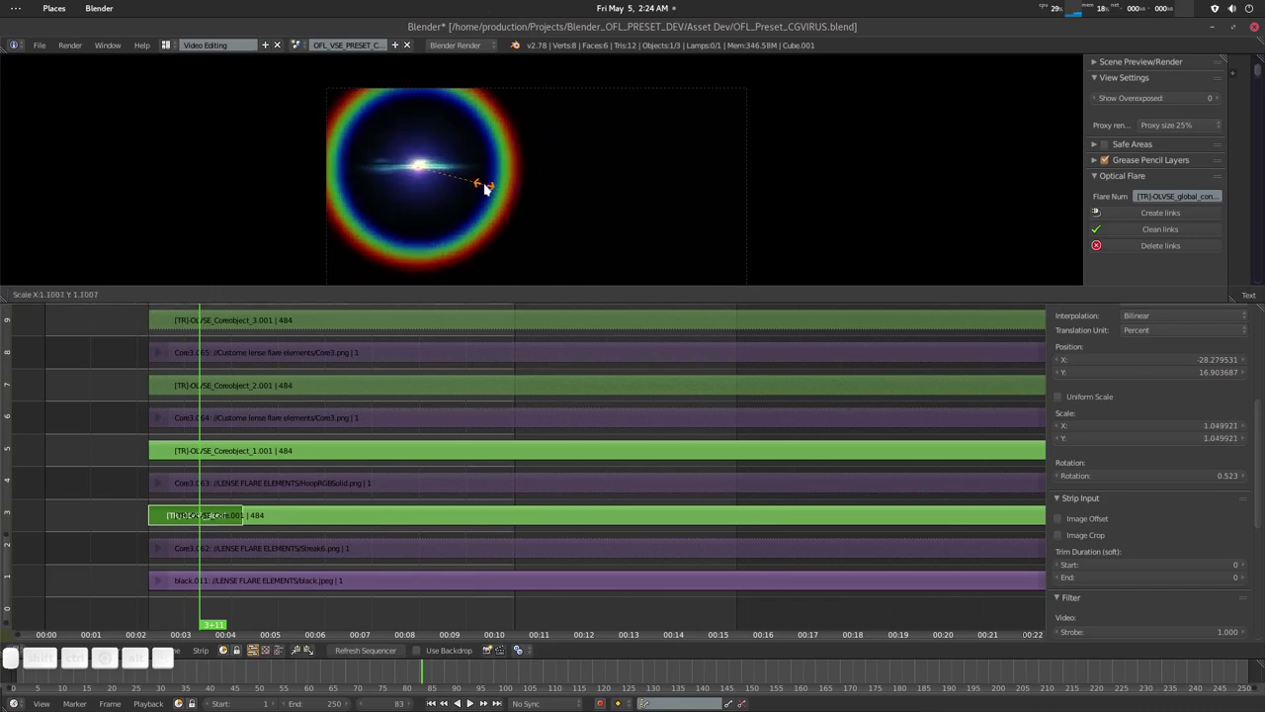
pyautogui.click(524, 187)
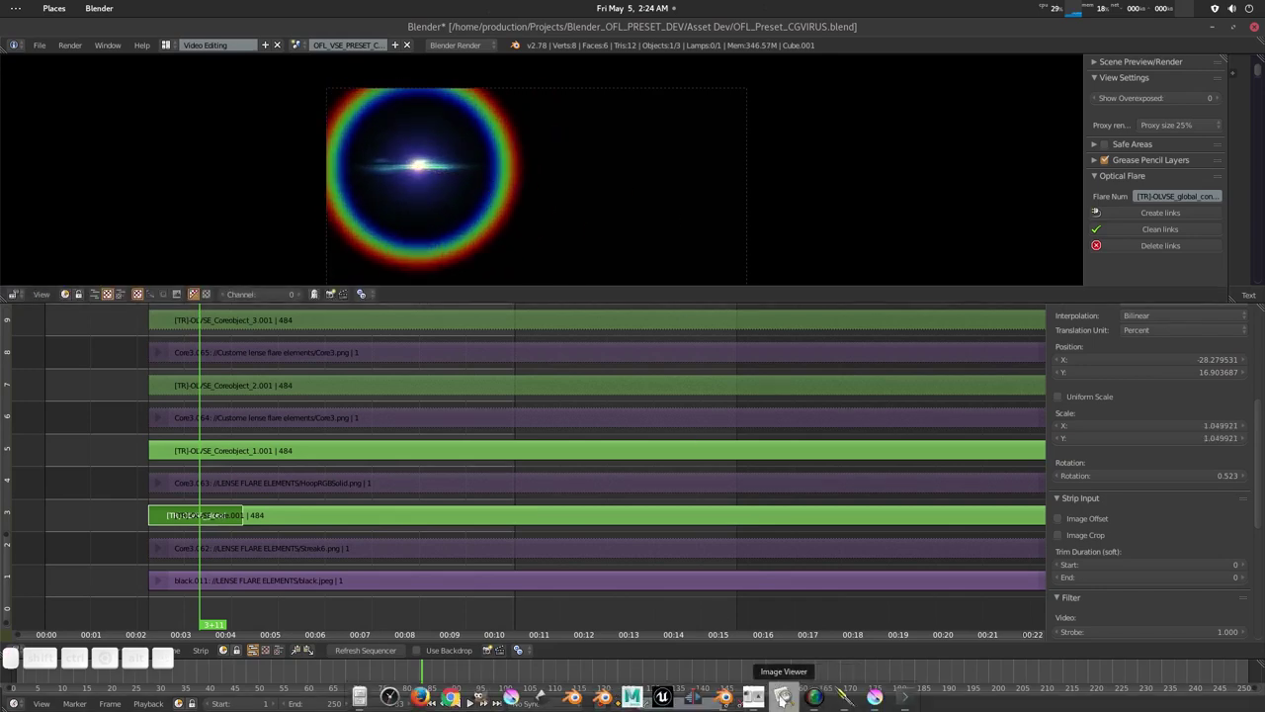
# Step: Switch to Image Viewer to compare the rainbow ring with the Arctic Circle preset
pyautogui.click(812, 698)
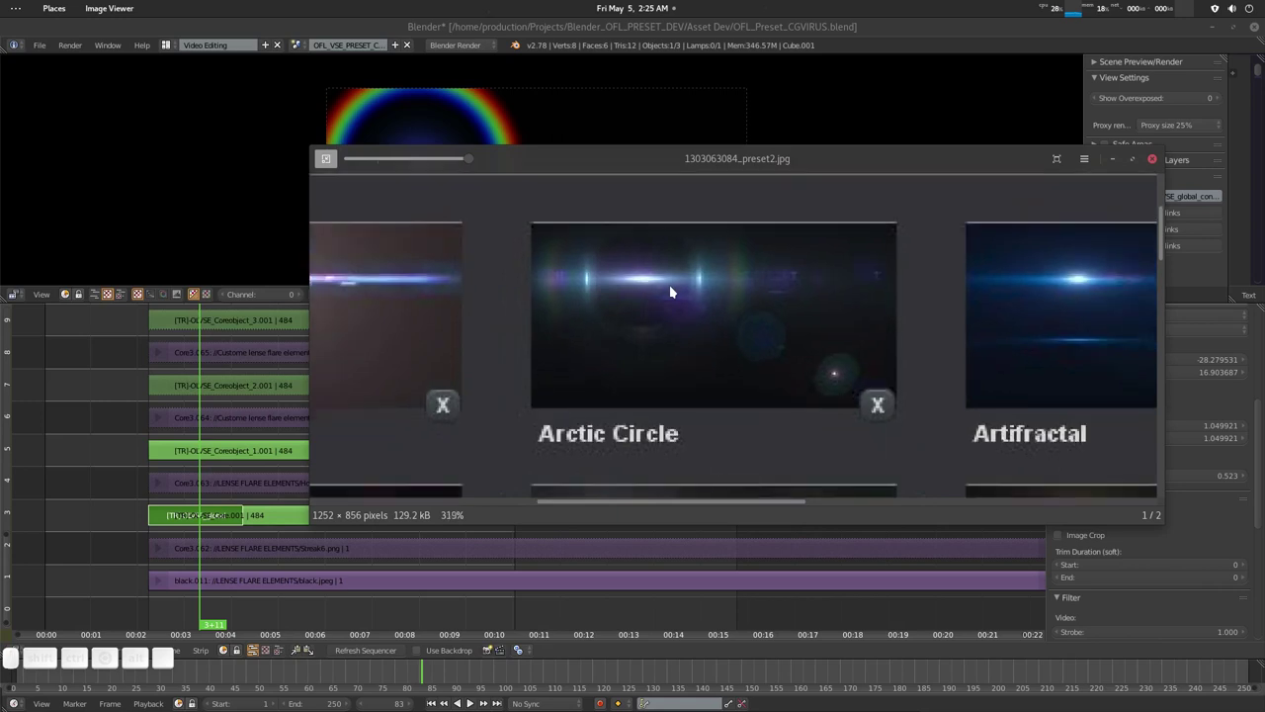
pyautogui.scroll(1, 670, 291)
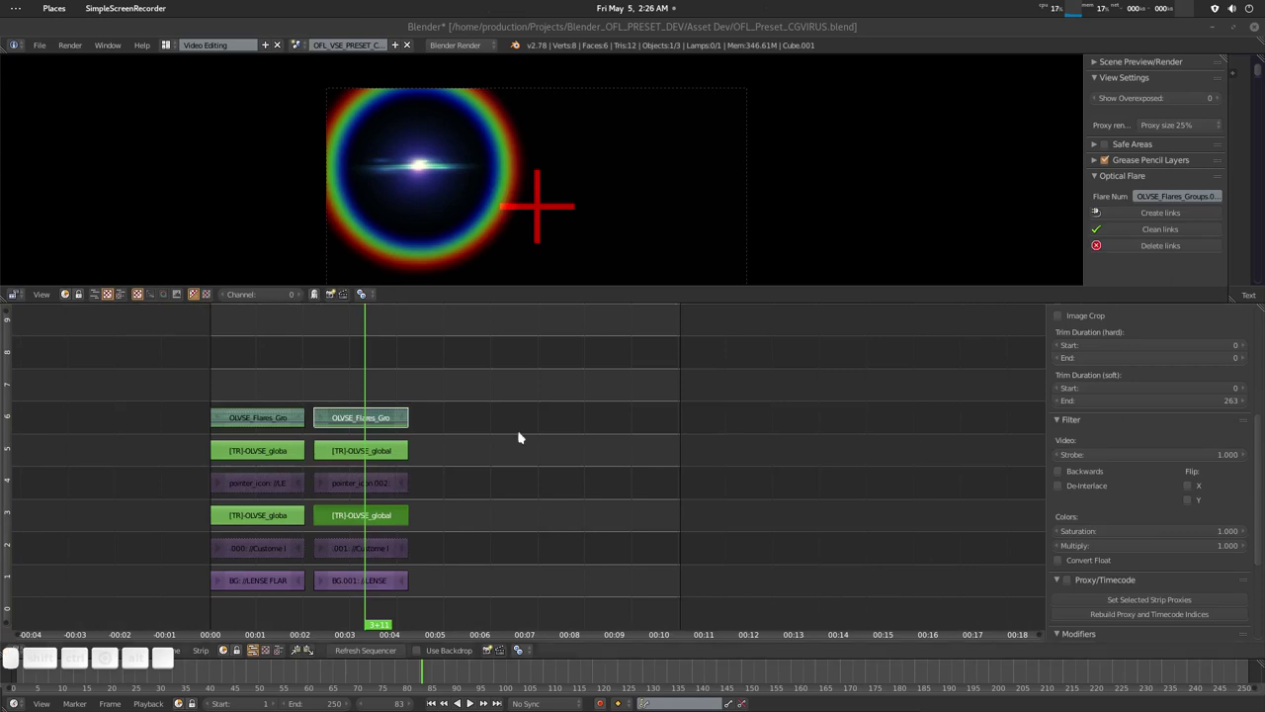
# Step: Select the second flare's .001 custom element image strip in channel 2 of the top-level sequence
pyautogui.keyDown('ctrl'); pyautogui.hscroll(-3, 450, 451); pyautogui.keyUp('ctrl')
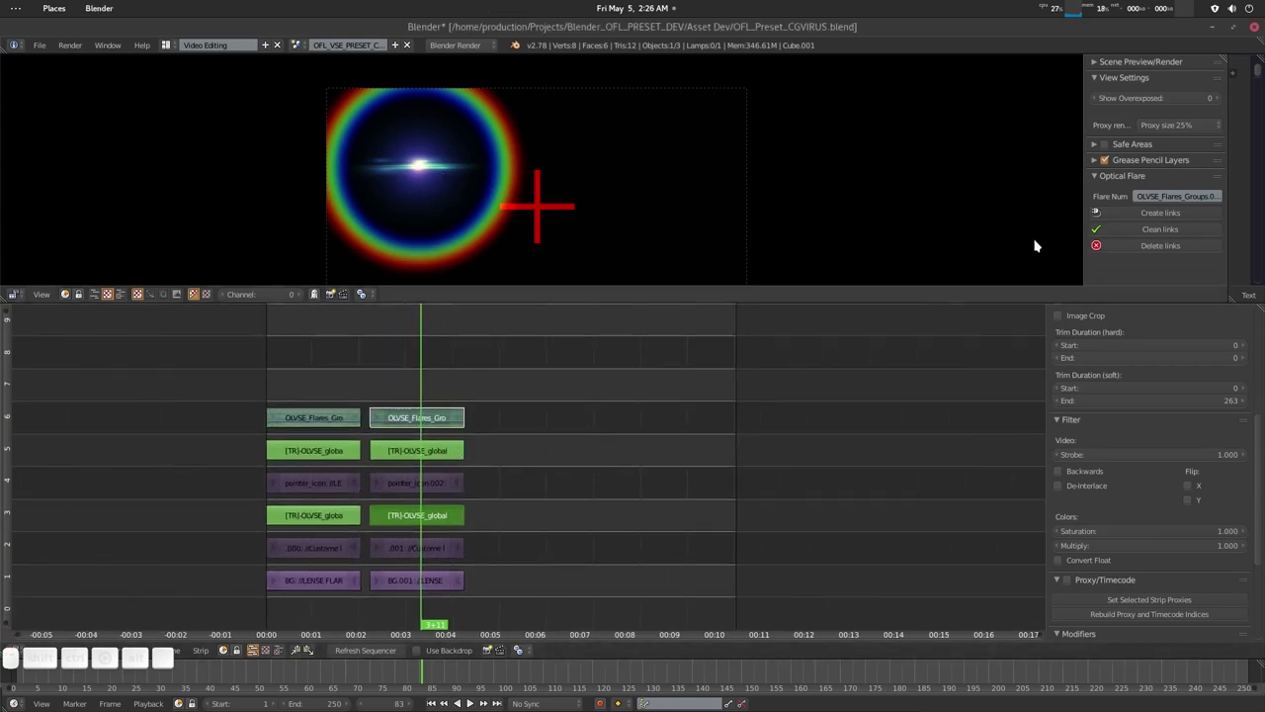
pyautogui.click(413, 556)
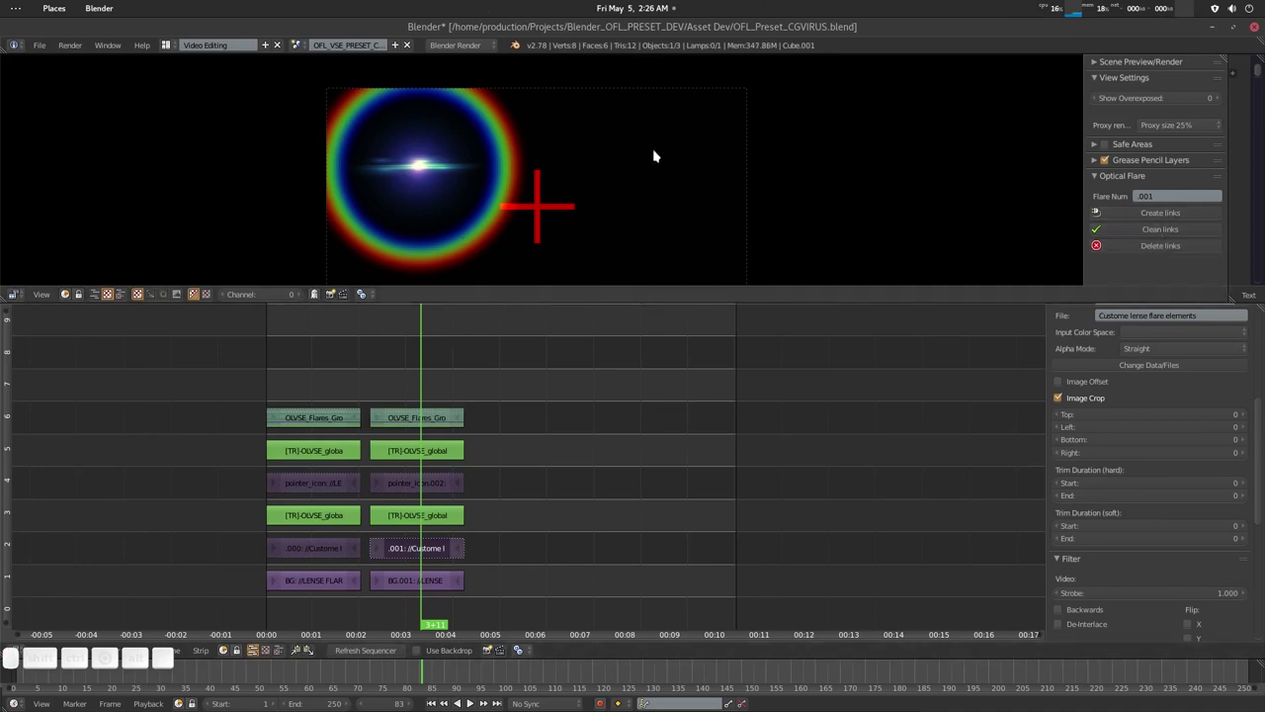
pyautogui.moveTo(1070, 17)
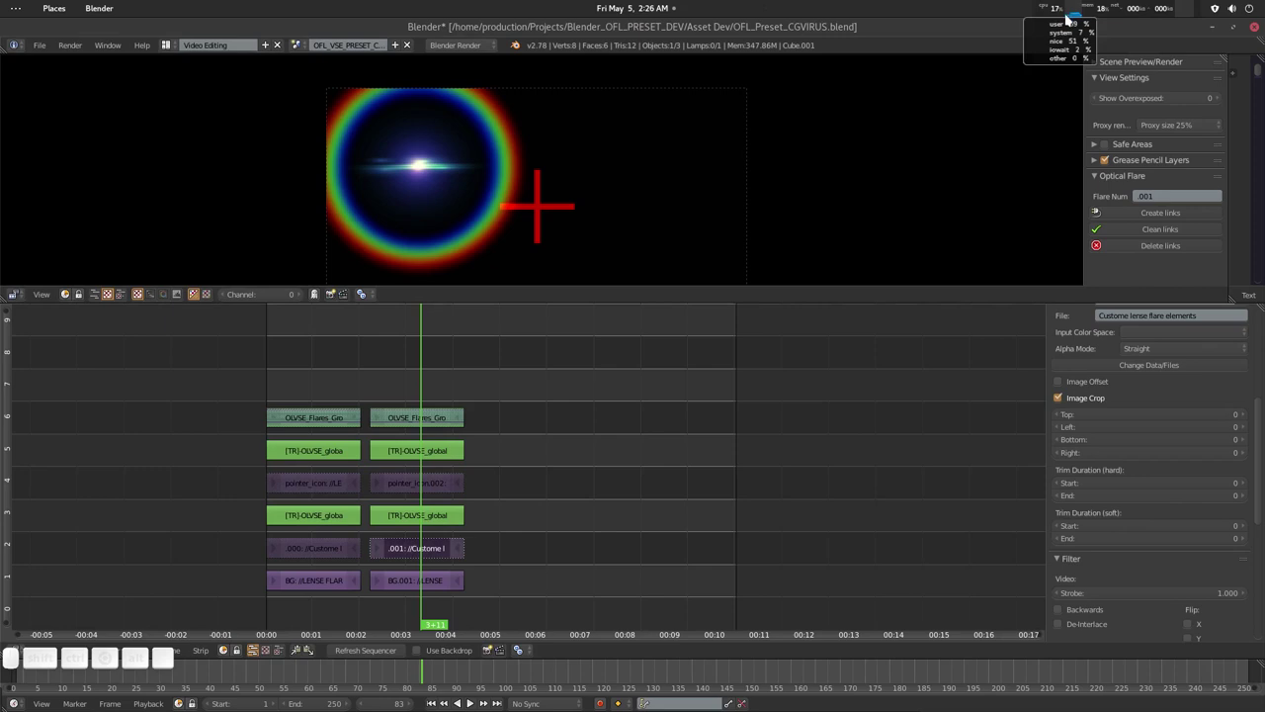
pyautogui.moveTo(538, 456); pyautogui.dragTo(562, 443, button='middle')
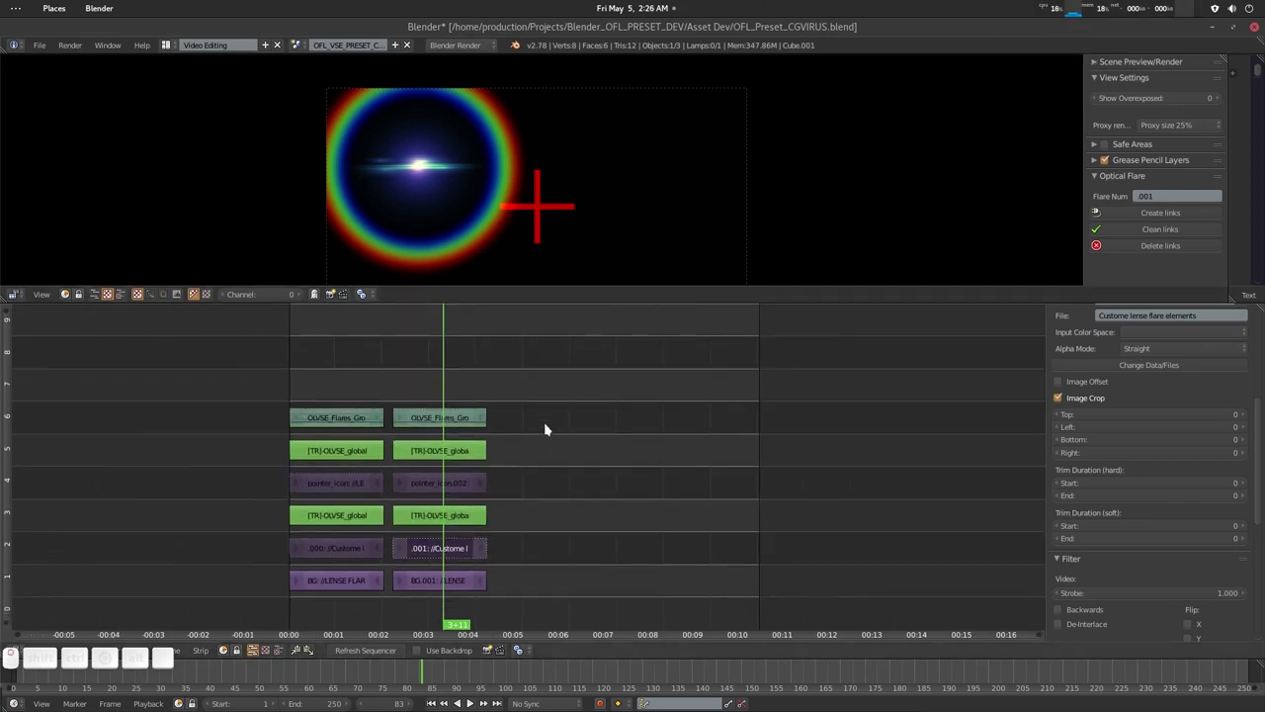
# Step: Select the second flare's global control transform strip in channel 3
pyautogui.rightClick(418, 168)
pyautogui.press('Escape')
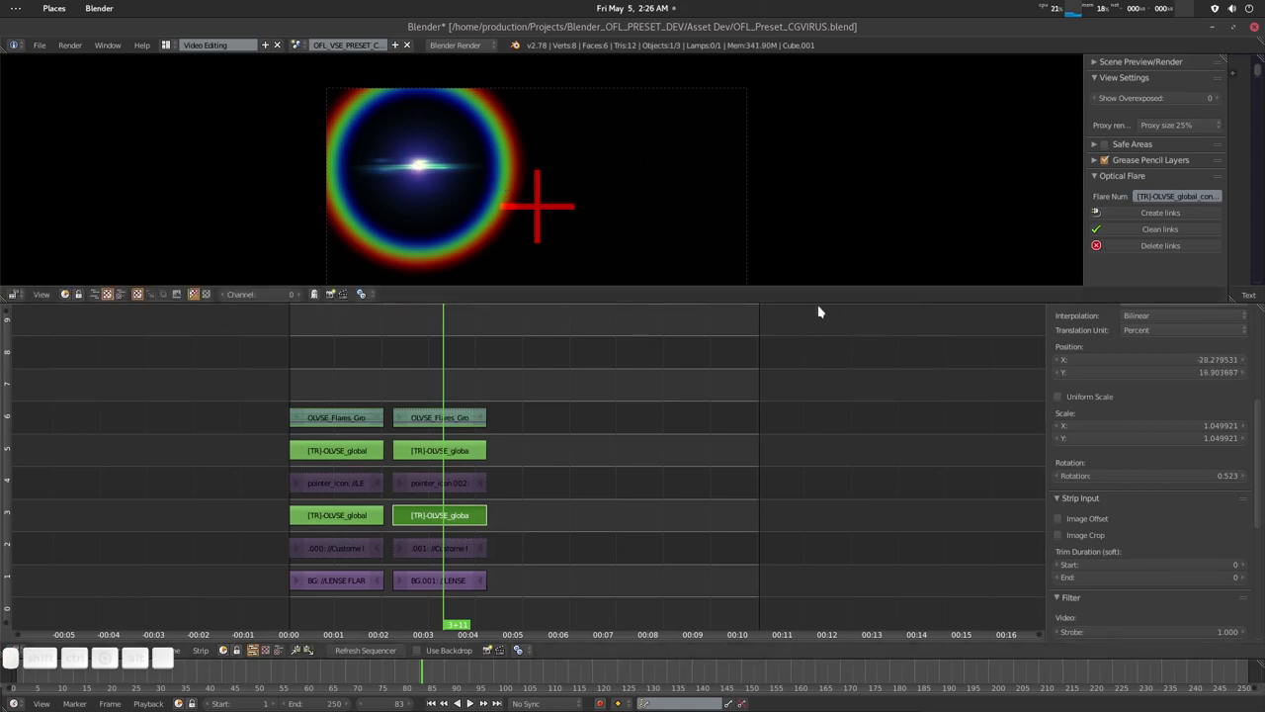
pyautogui.moveTo(540, 483); pyautogui.dragTo(535, 483, button='middle')
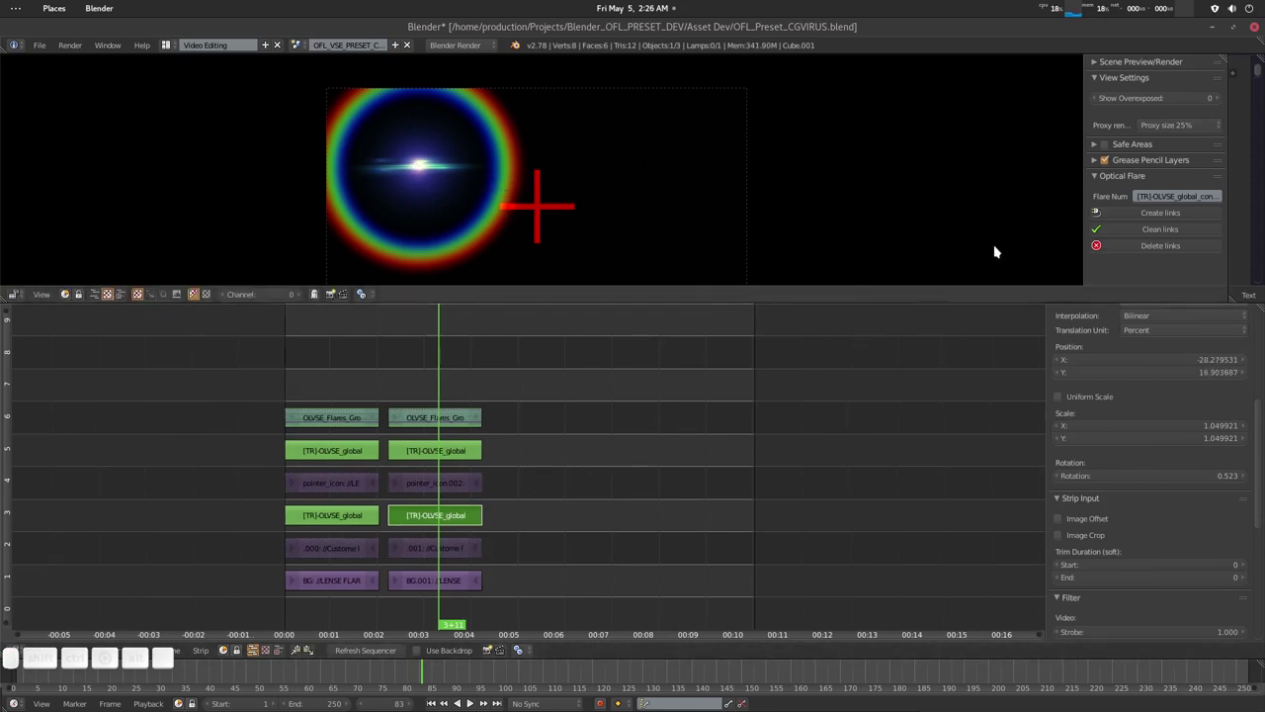
# Step: Clear away Blender's main and User Preferences windows and switch to Krita with HoopRGBSolid.png
pyautogui.click(1216, 27)
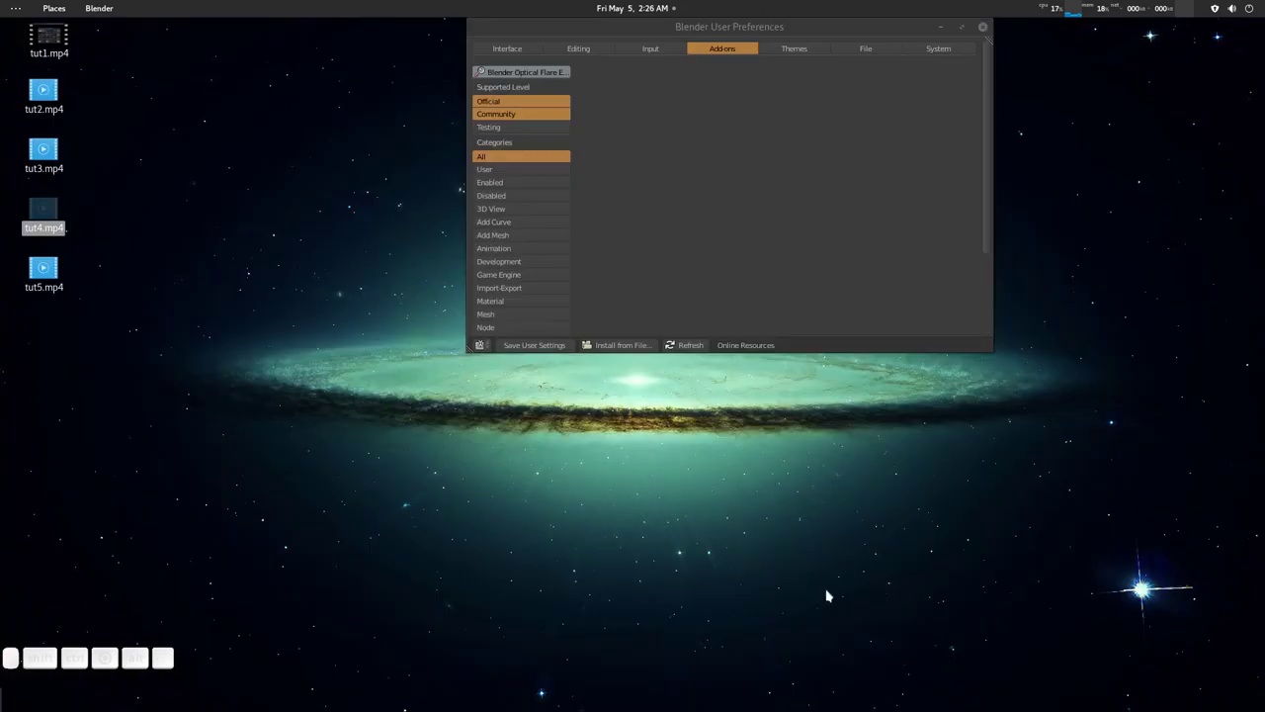
pyautogui.click(981, 27)
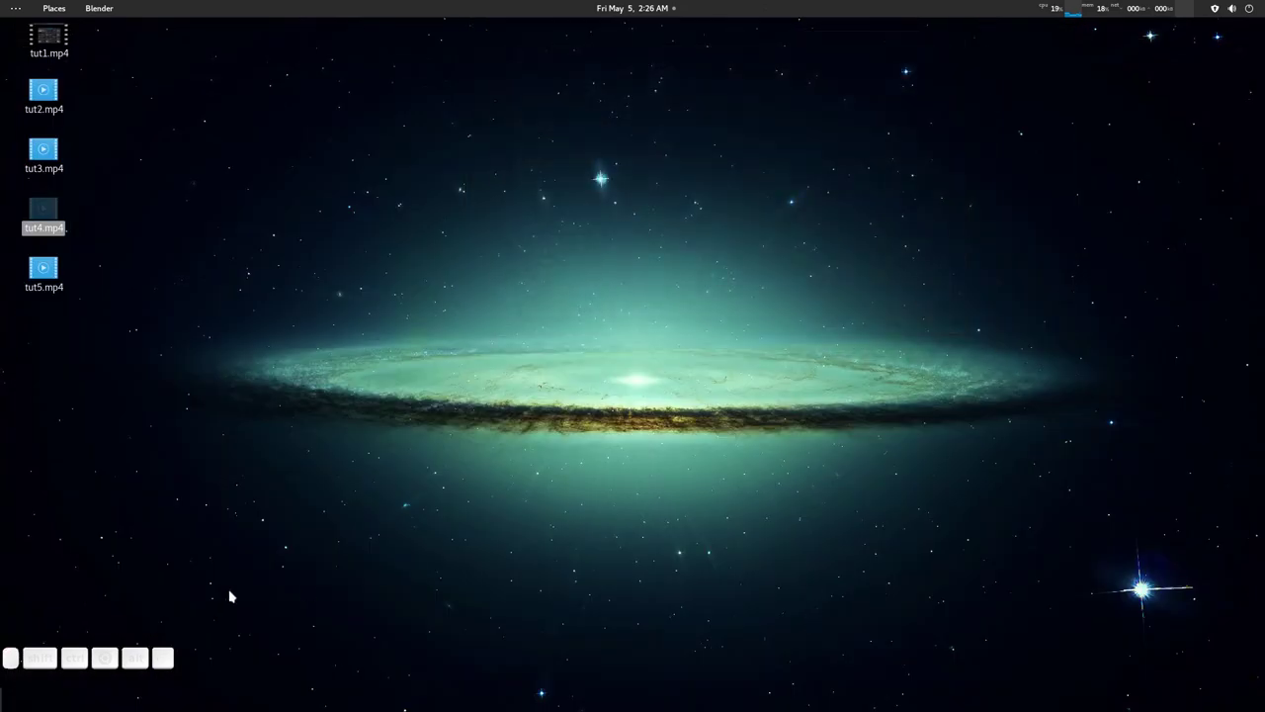
pyautogui.moveTo(657, 704)
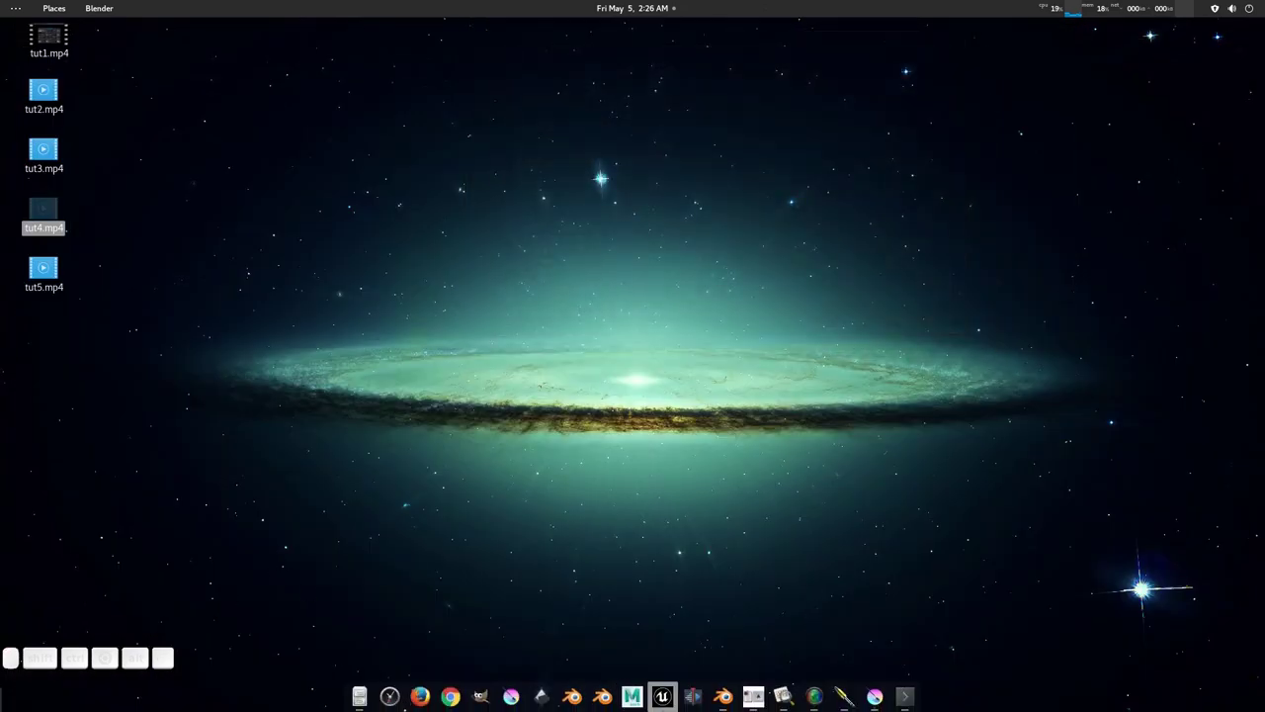
pyautogui.click(875, 695)
# Step: Scale the HoopRGBSolid.png image to 720 x 720 pixels with constrained proportions
pyautogui.moveTo(761, 410); pyautogui.dragTo(740, 373, button='middle')
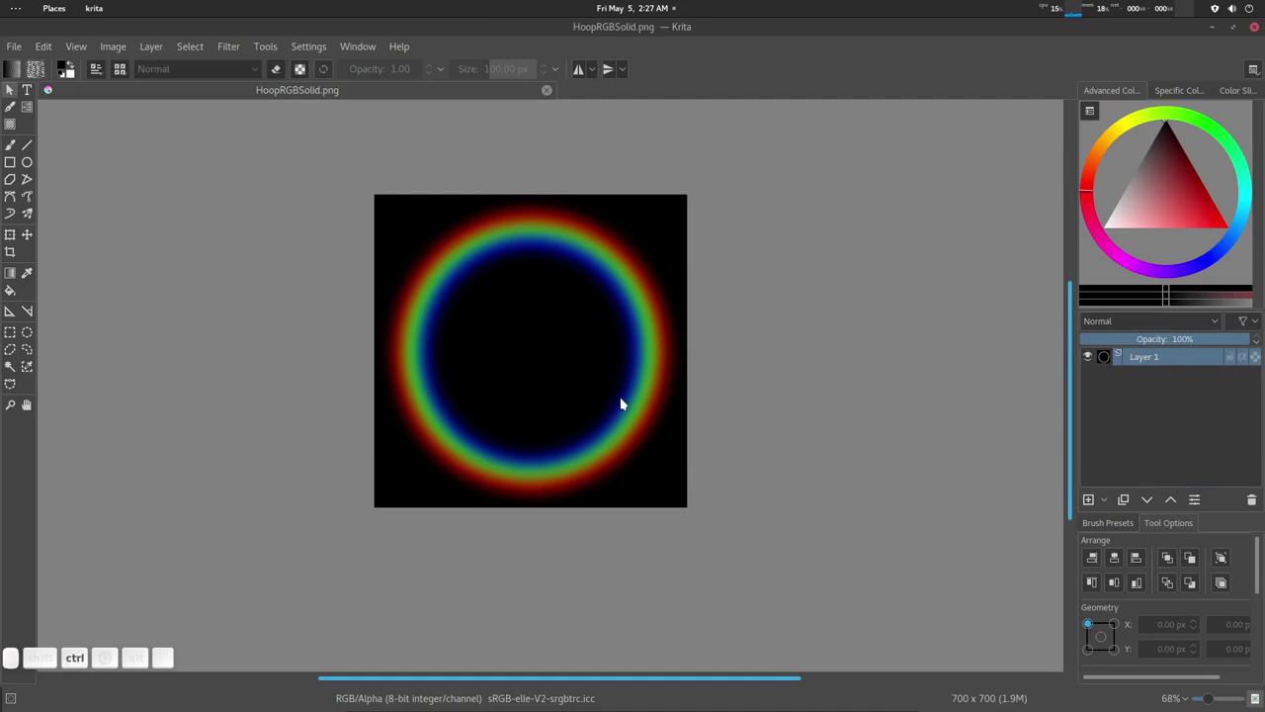
pyautogui.hotkey('ctrl', 'alt', 'i')
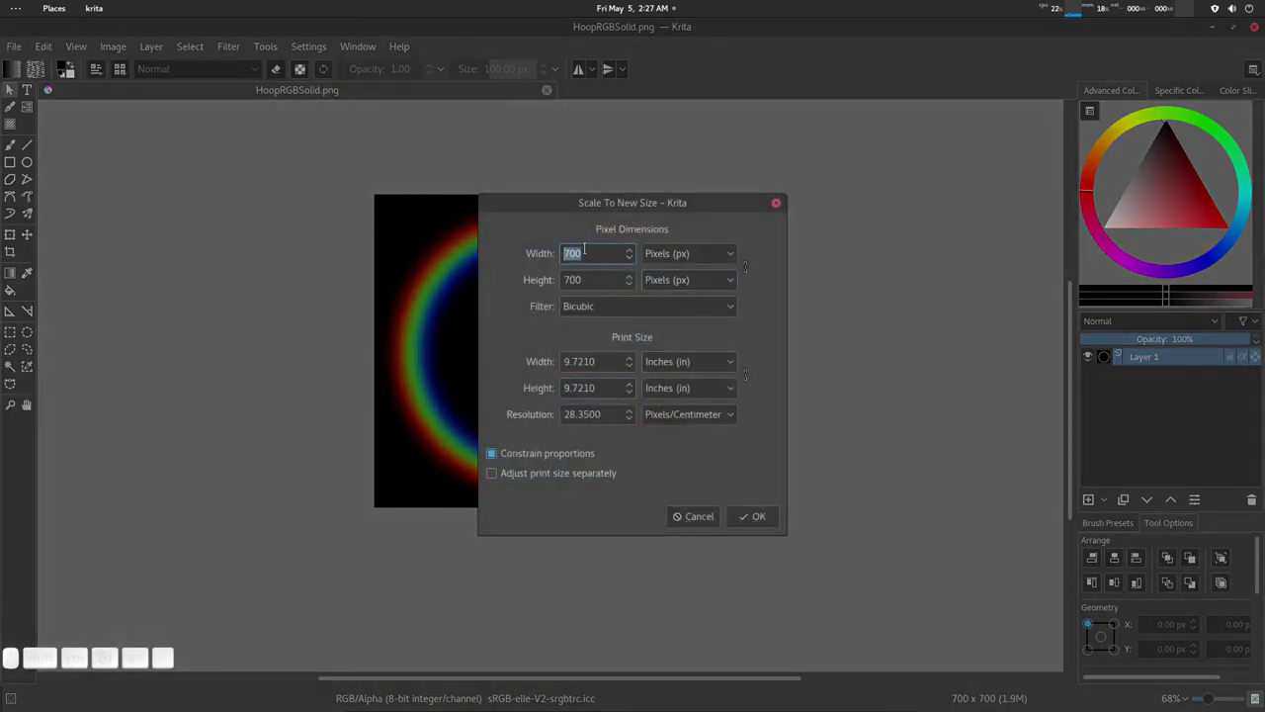
pyautogui.moveTo(589, 254); pyautogui.dragTo(567, 254)
pyautogui.write('720')
pyautogui.press('Return')
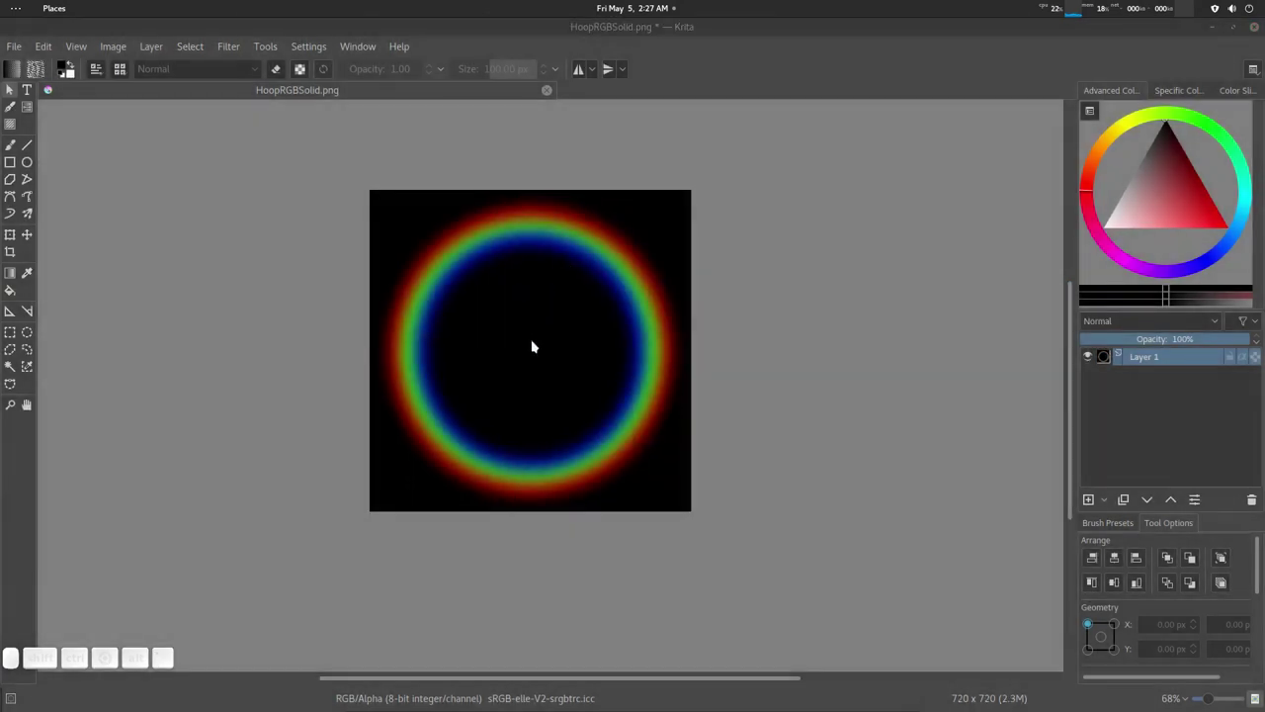
# Step: Examine the rainbow ring in the resized HoopRGBSolid.png, both close up and as a whole
pyautogui.scroll(1, 550, 349)
pyautogui.scroll(-2, 602, 369)
pyautogui.keyDown('ctrl'); pyautogui.scroll(3, 599, 330); pyautogui.keyUp('ctrl')
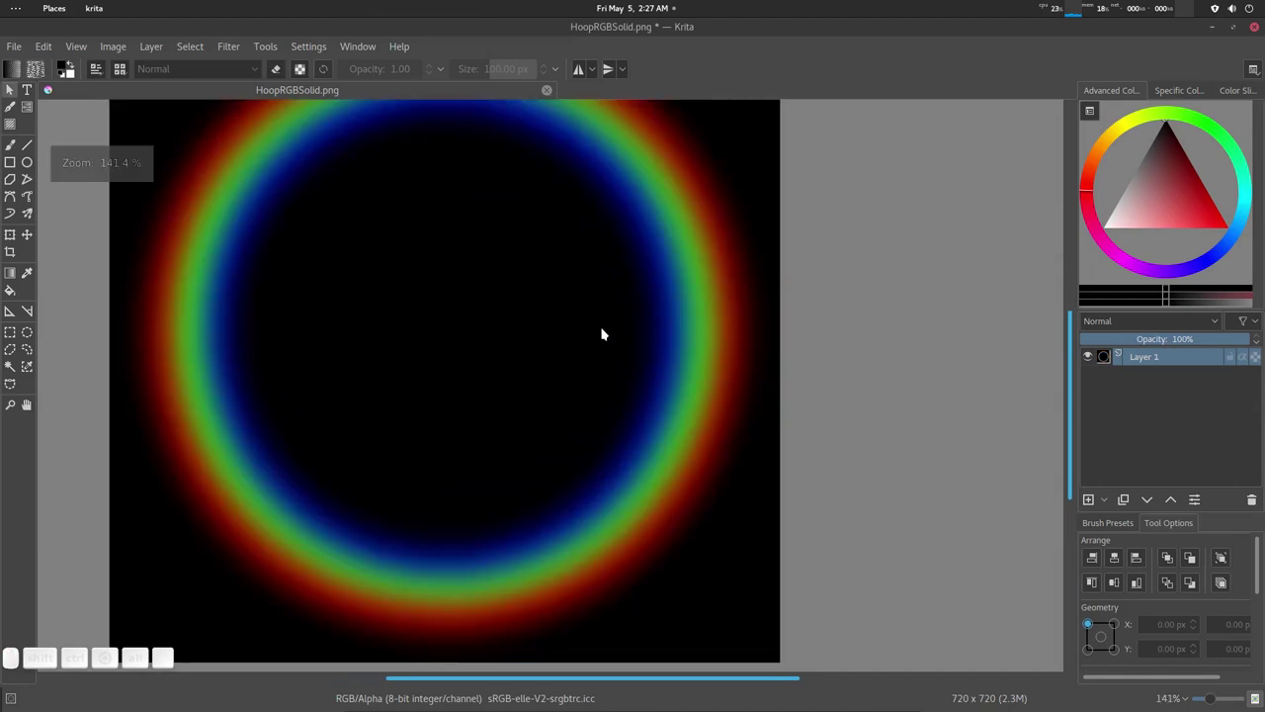
pyautogui.keyDown('ctrl'); pyautogui.scroll(-3, 599, 330); pyautogui.keyUp('ctrl')
pyautogui.moveTo(574, 295); pyautogui.dragTo(578, 309, button='middle')
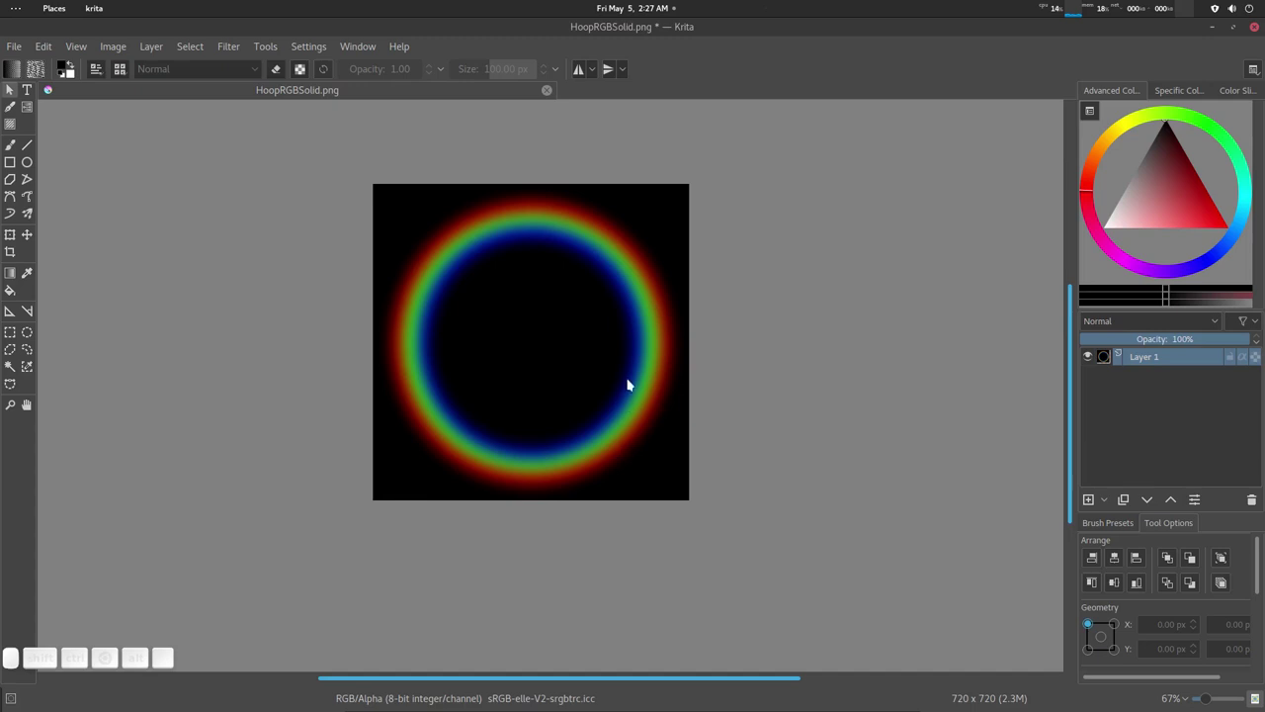
pyautogui.moveTo(605, 344)
pyautogui.mouseDown(button='middle')
pyautogui.moveTo(600, 372)
pyautogui.moveTo(604, 349)
pyautogui.mouseUp(button='middle')
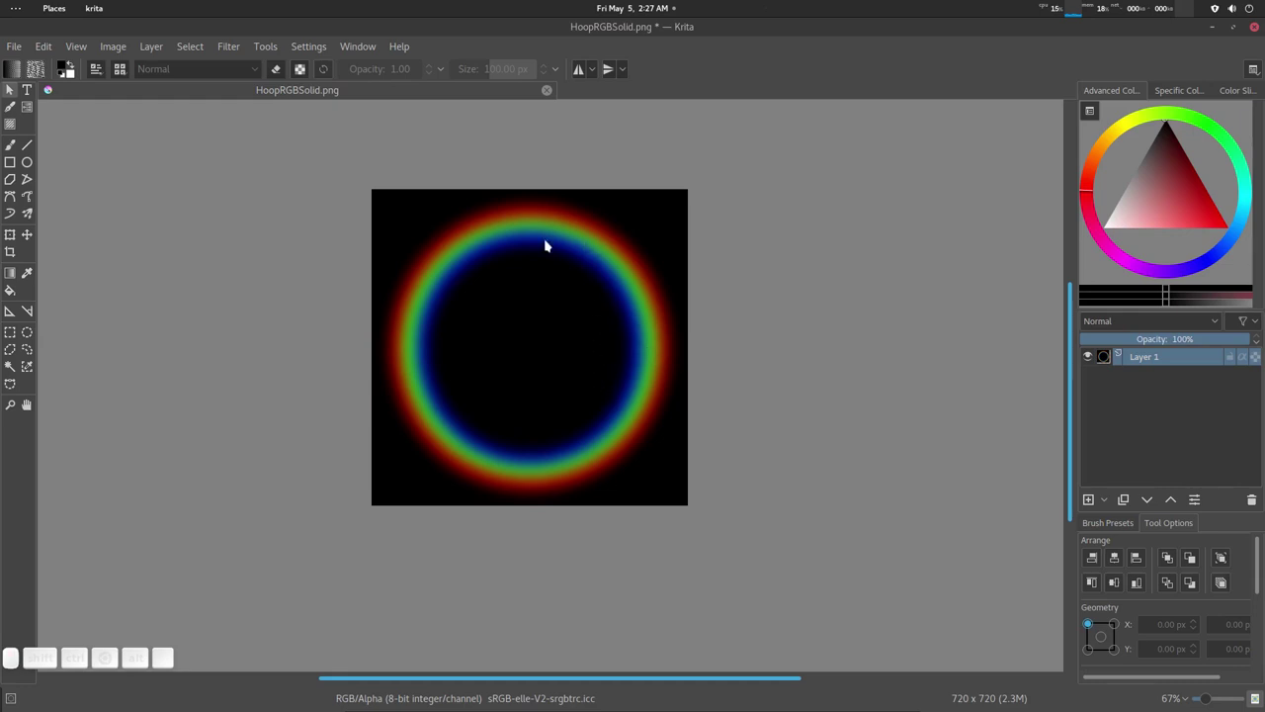
pyautogui.keyDown('ctrl'); pyautogui.scroll(1, 620, 411); pyautogui.keyUp('ctrl')
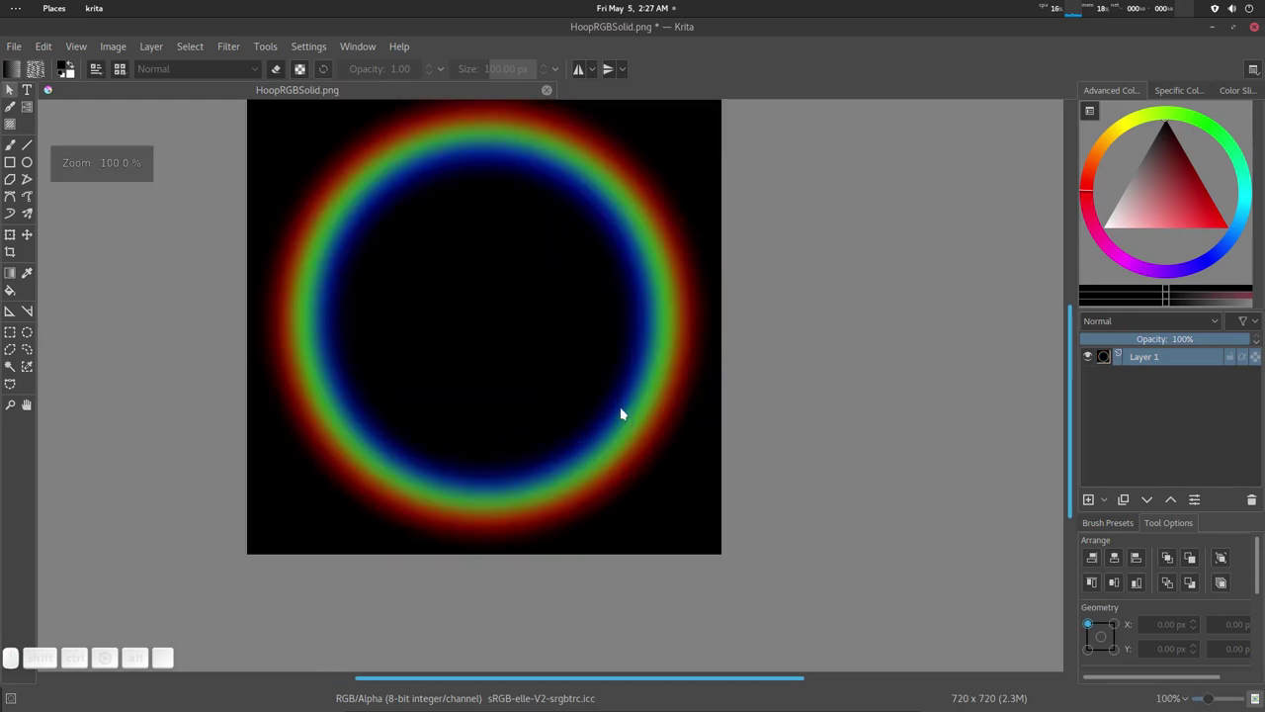
pyautogui.keyDown('ctrl'); pyautogui.scroll(-2, 613, 396); pyautogui.keyUp('ctrl')
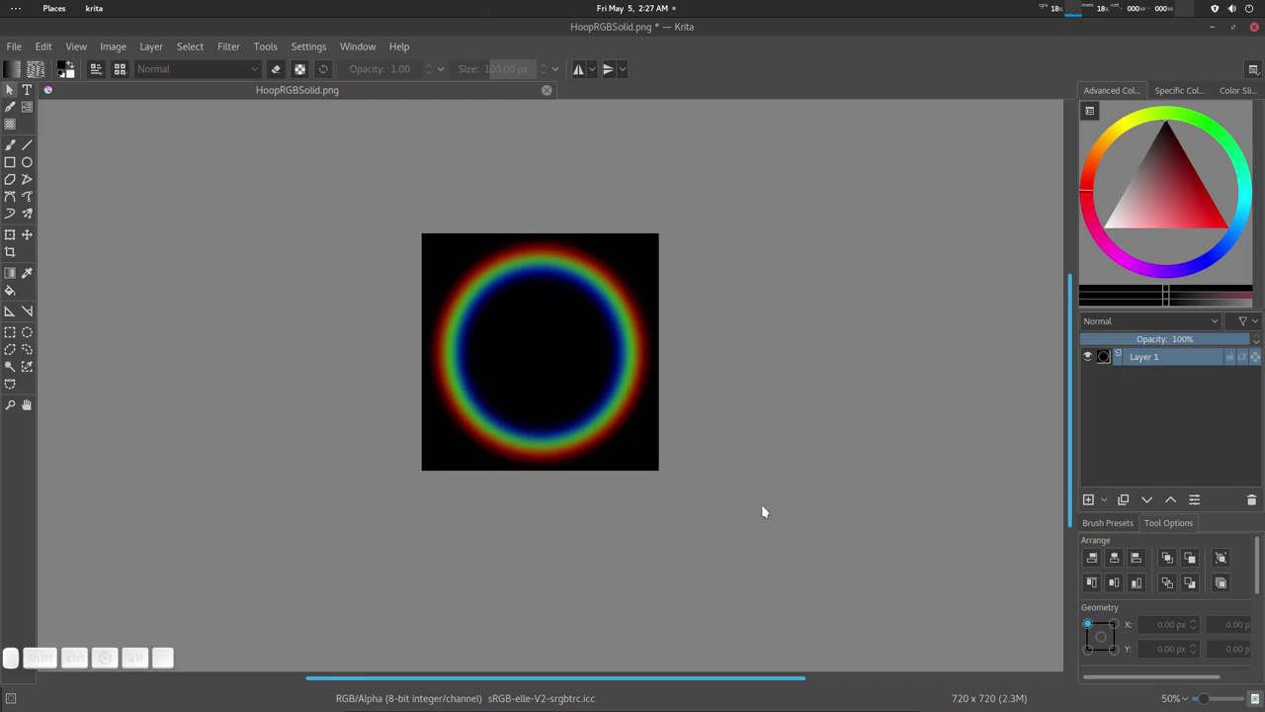
pyautogui.keyDown('ctrl'); pyautogui.scroll(1, 579, 423); pyautogui.keyUp('ctrl')
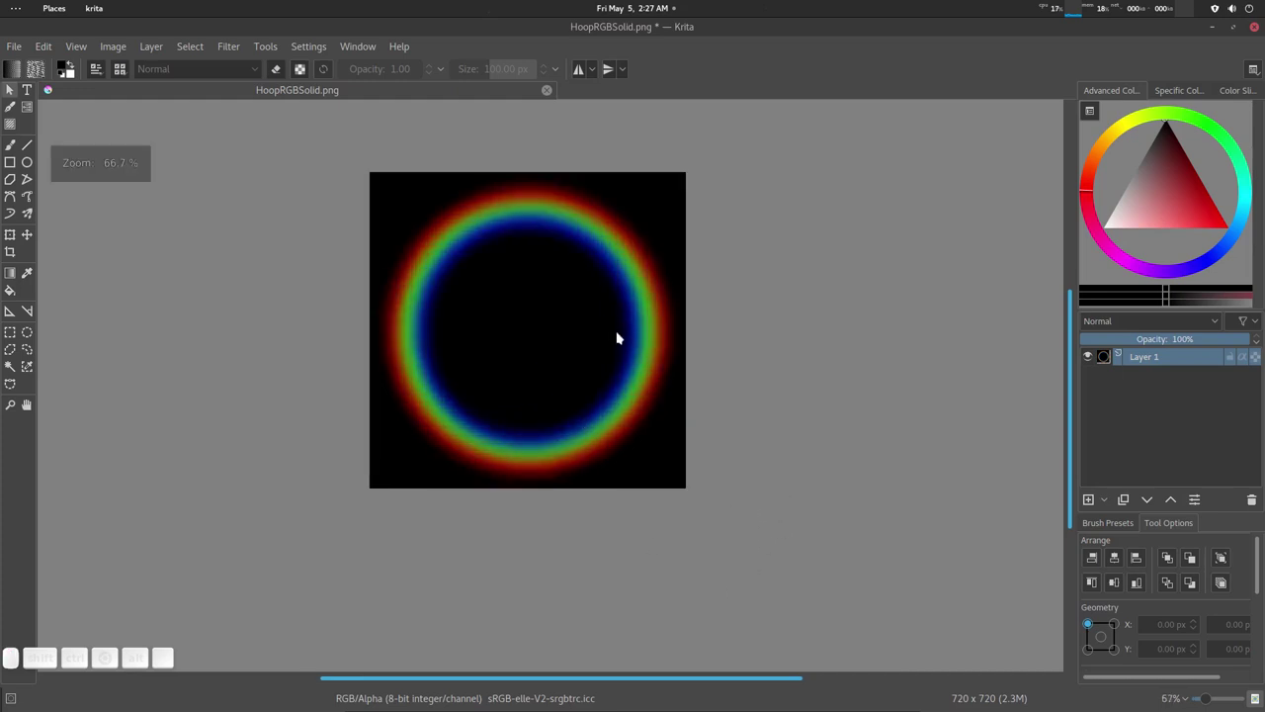
pyautogui.moveTo(617, 334); pyautogui.dragTo(615, 350, button='middle')
# Step: Open Streak6.png from the LENSE FLARE ELEMENTS folder in Krita
pyautogui.moveTo(663, 692)
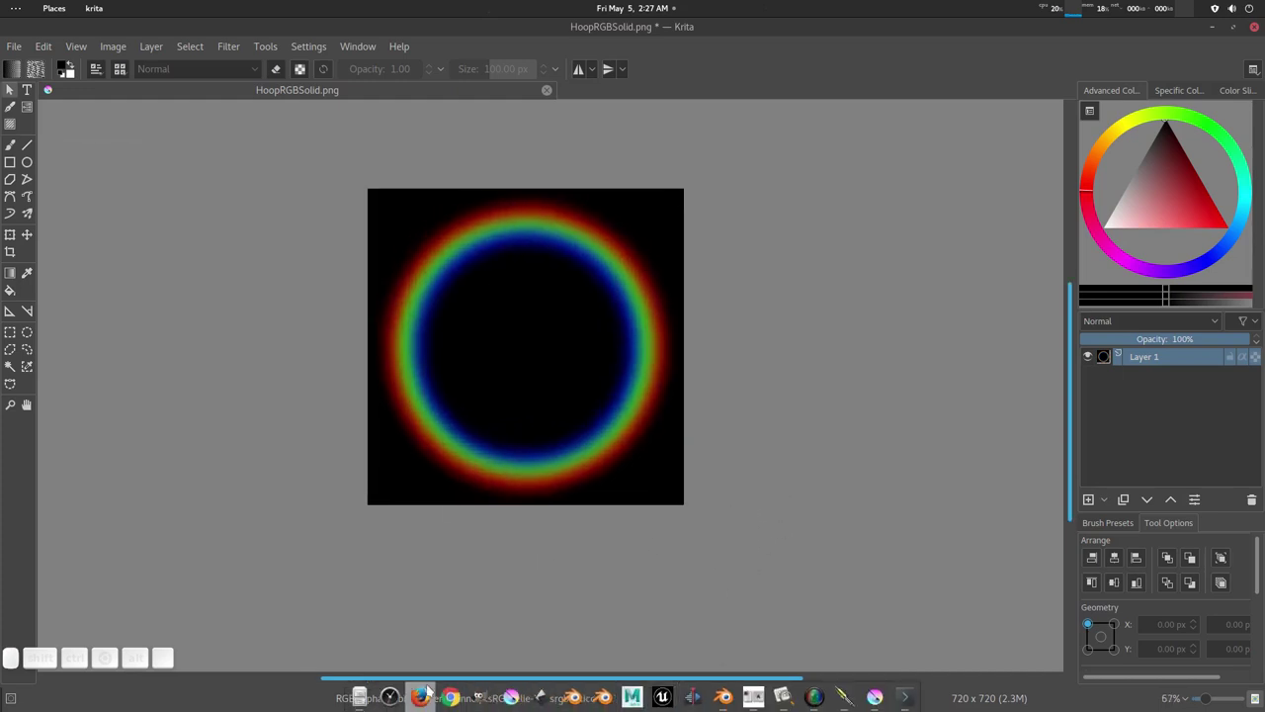
pyautogui.click(359, 697)
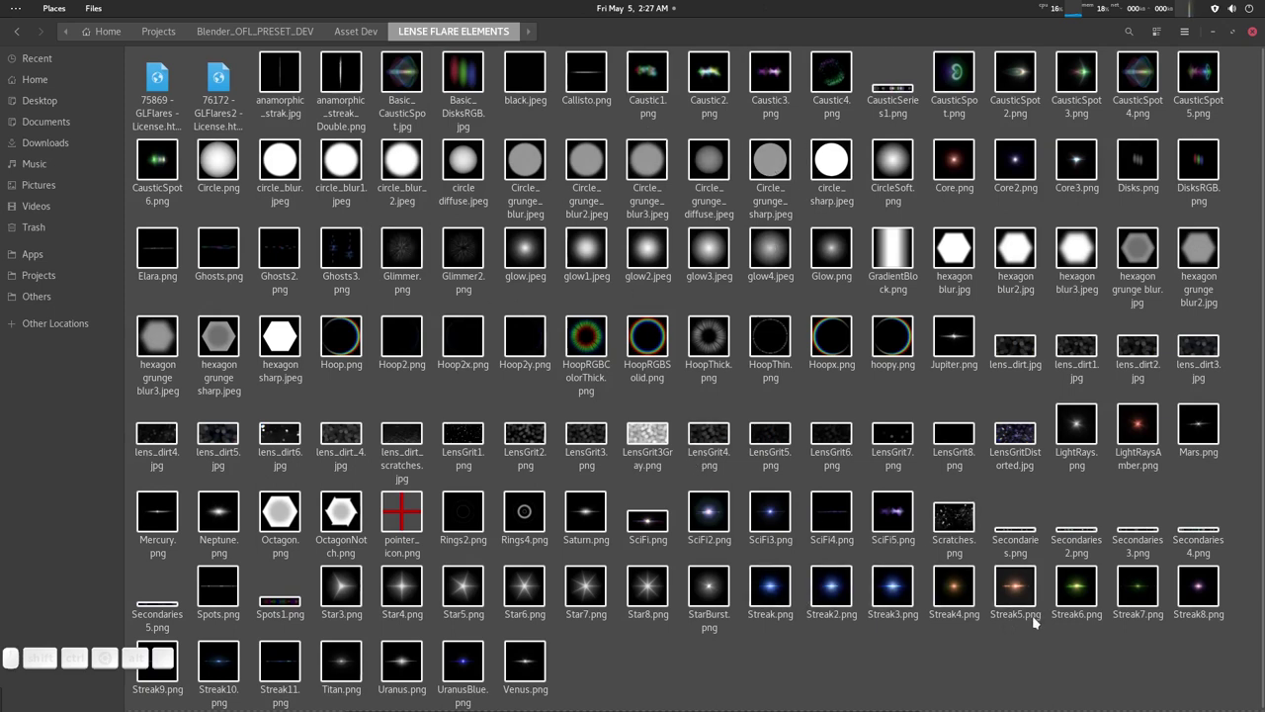
pyautogui.rightClick(1077, 591)
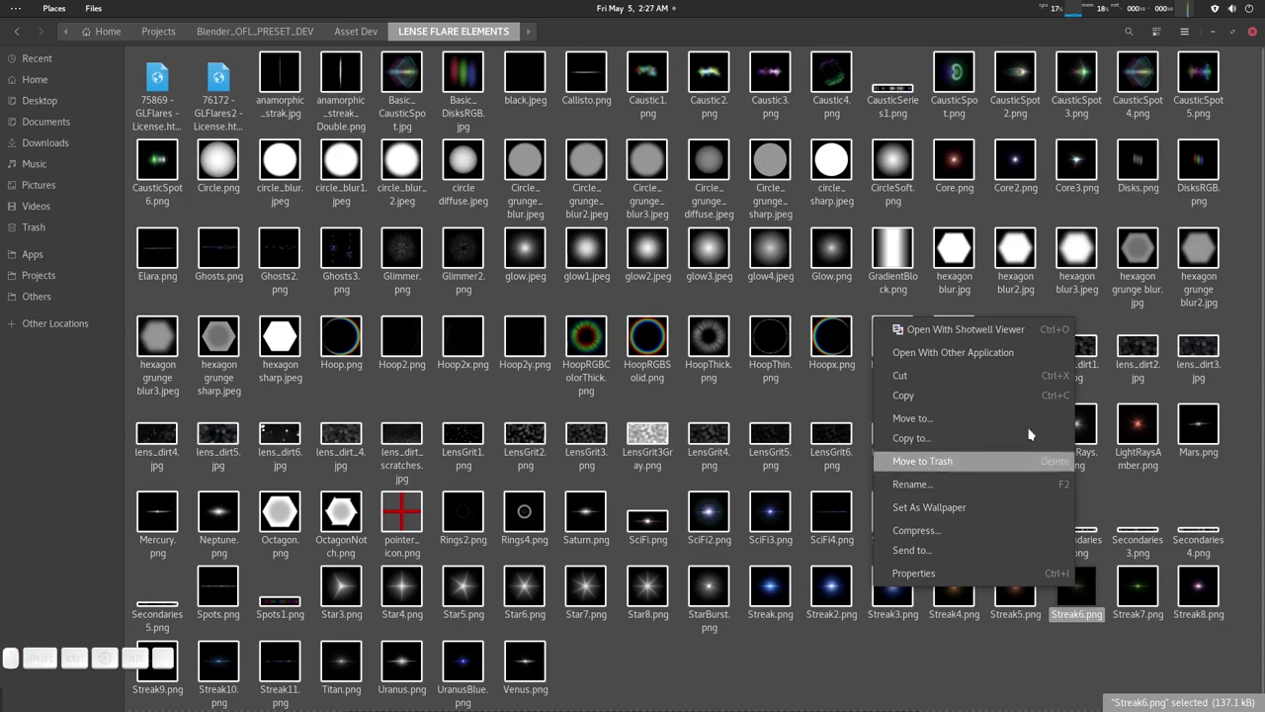
pyautogui.click(989, 352)
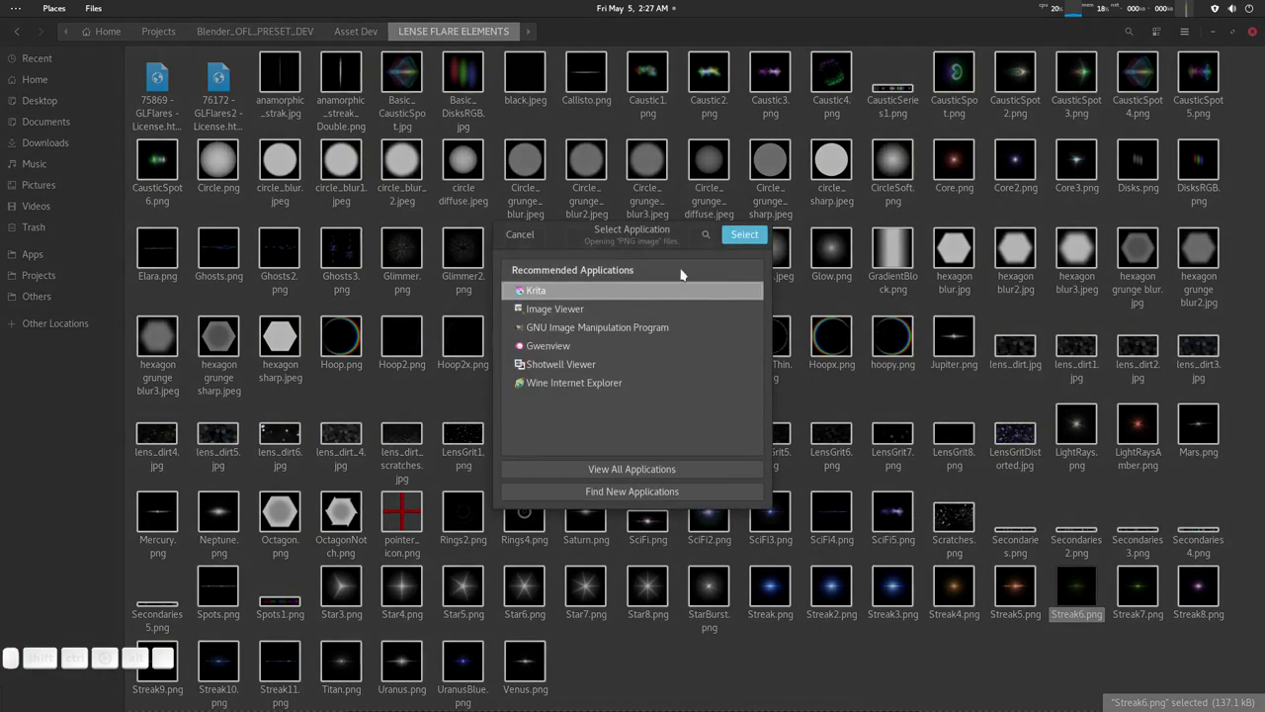
pyautogui.click(744, 234)
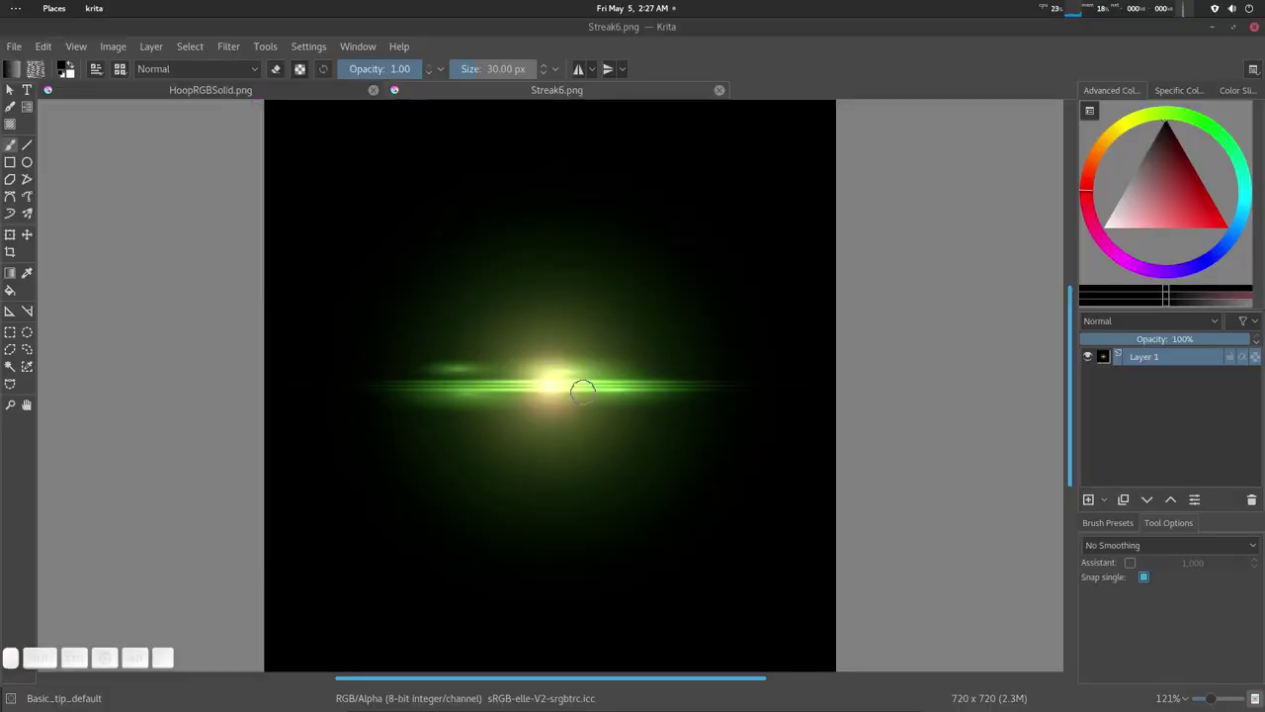
# Step: Apply an HSV/HSL Adjustment with a hue of 130 to Streak6.png to turn the green streak blue
pyautogui.scroll(-1, 582, 391)
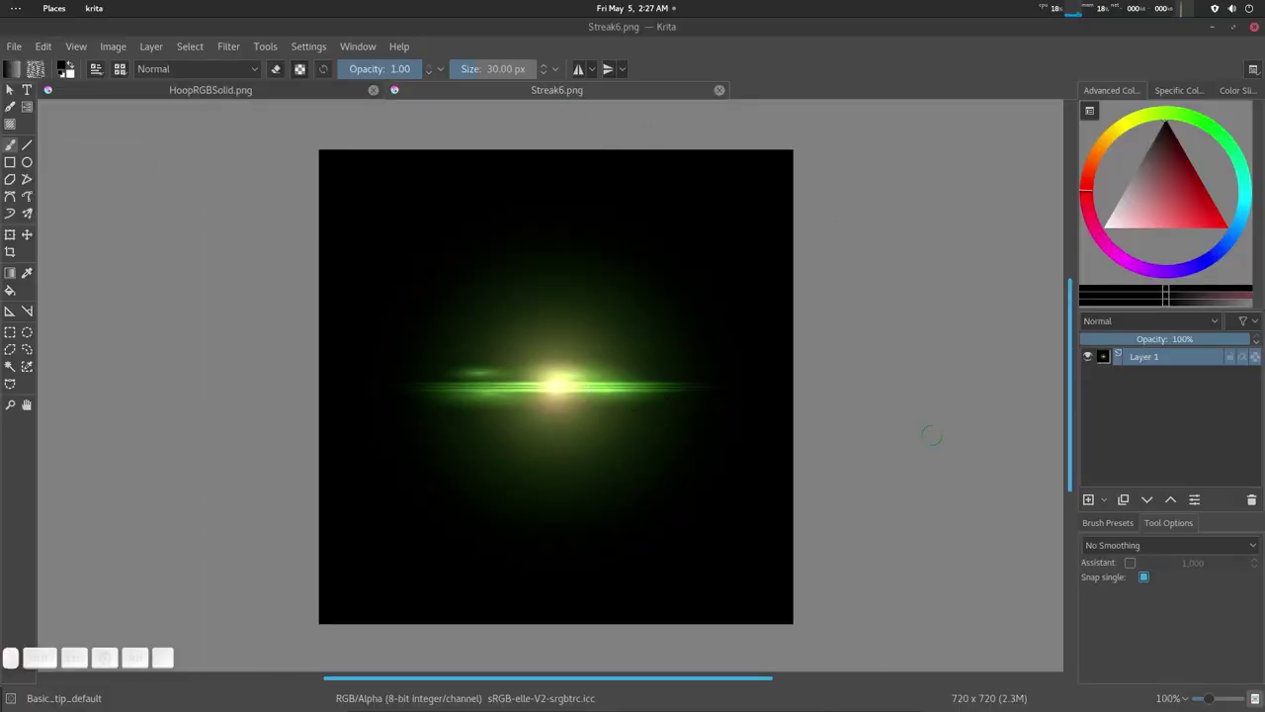
pyautogui.hotkey('ctrl', 'u')
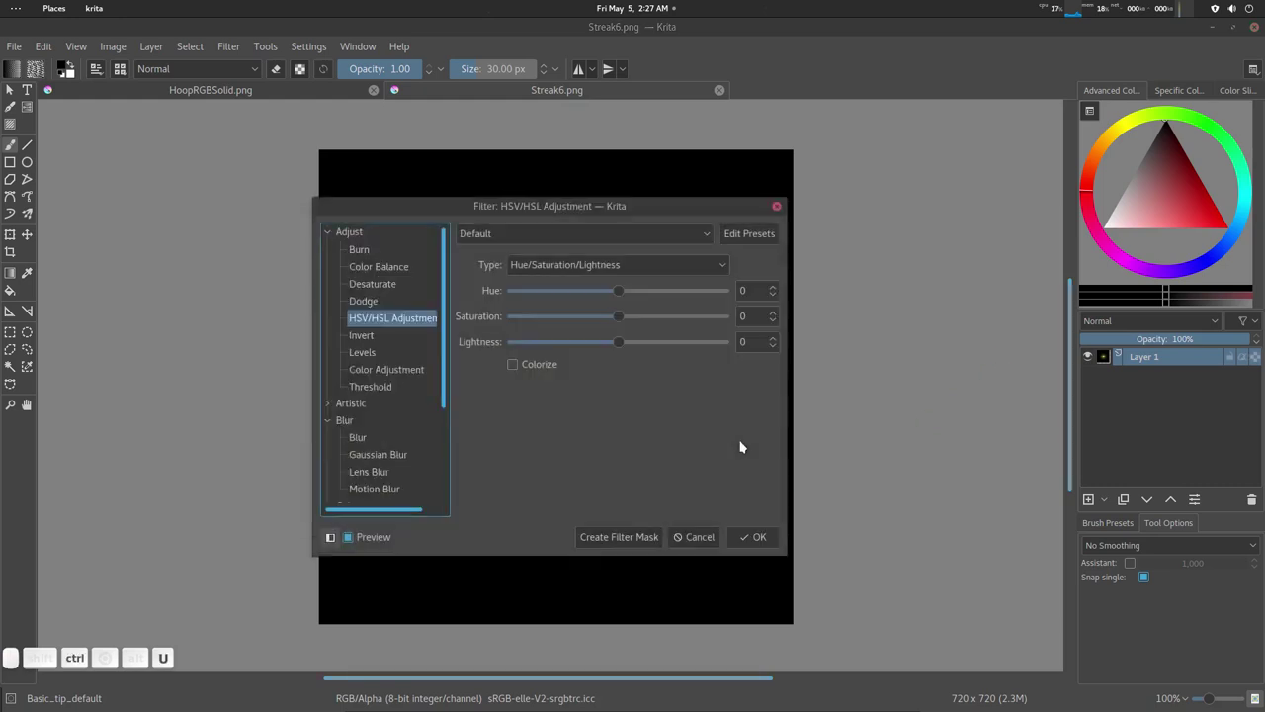
pyautogui.moveTo(621, 208); pyautogui.dragTo(938, 184)
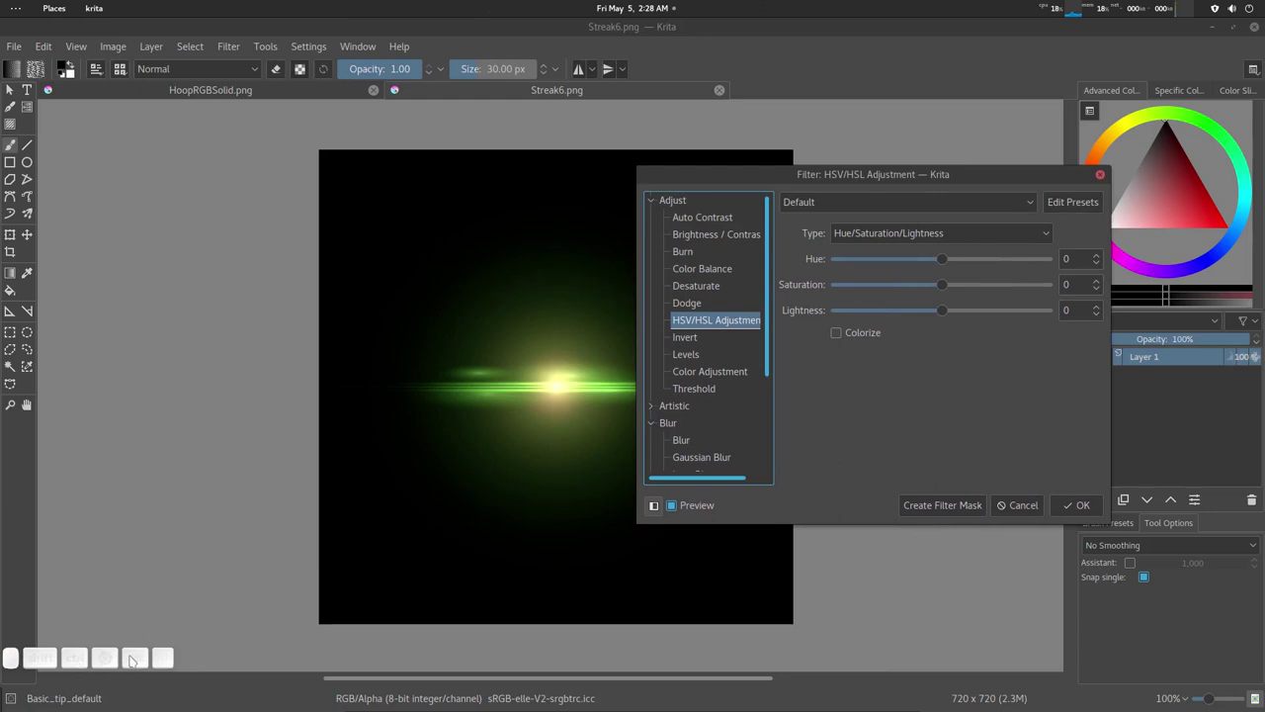
pyautogui.moveTo(844, 176); pyautogui.dragTo(814, 155)
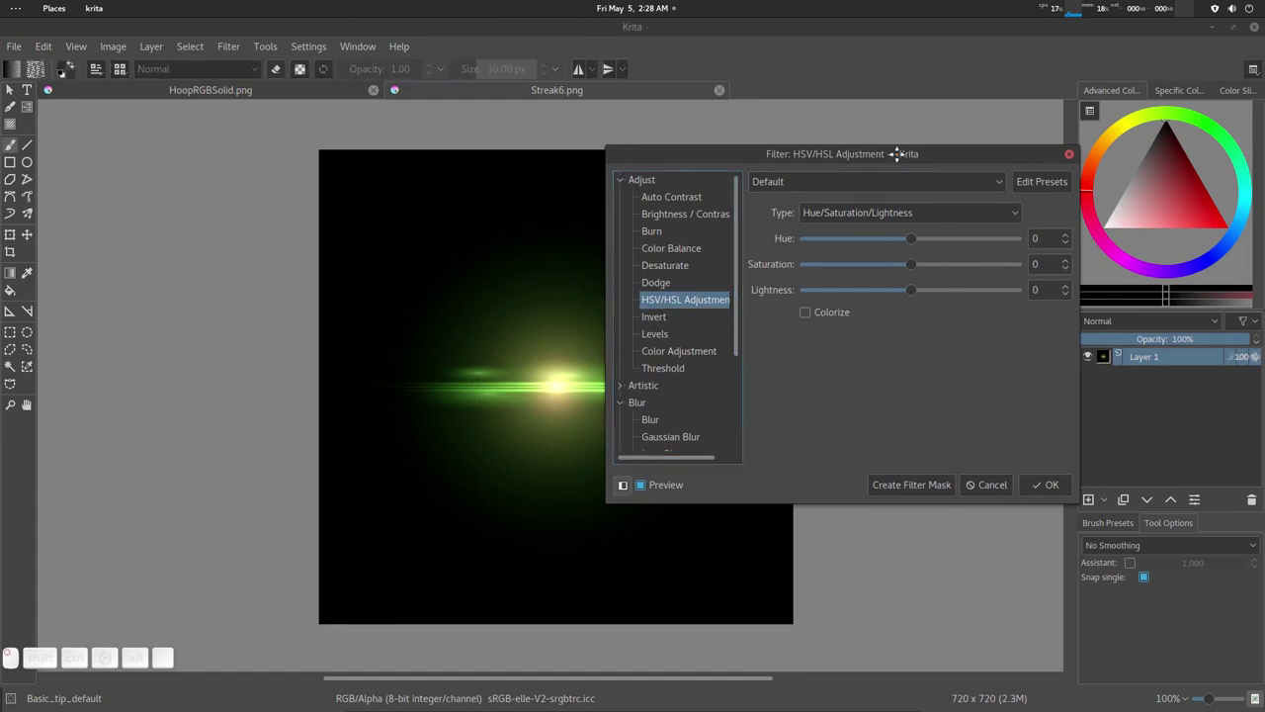
pyautogui.moveTo(899, 152); pyautogui.dragTo(959, 144)
pyautogui.moveTo(971, 229)
pyautogui.mouseDown()
pyautogui.moveTo(836, 253)
pyautogui.moveTo(870, 234)
pyautogui.moveTo(1069, 233)
pyautogui.moveTo(1047, 237)
pyautogui.mouseUp()
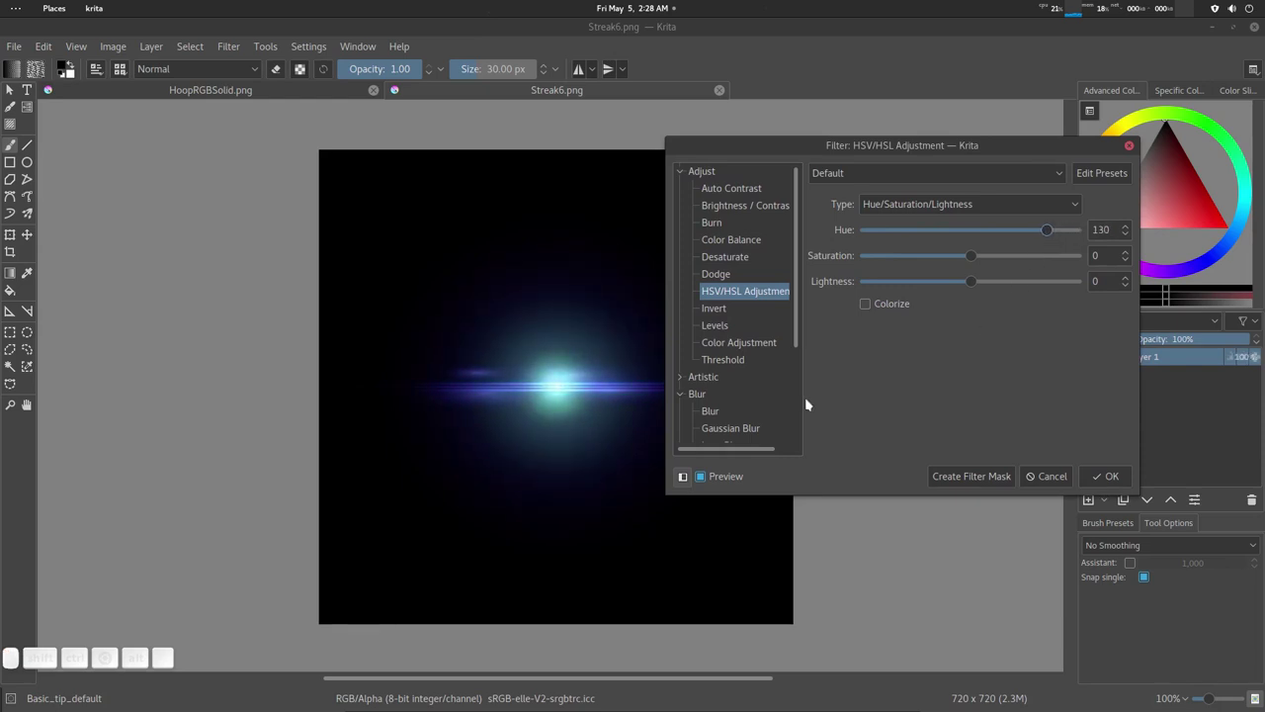
pyautogui.click(1106, 475)
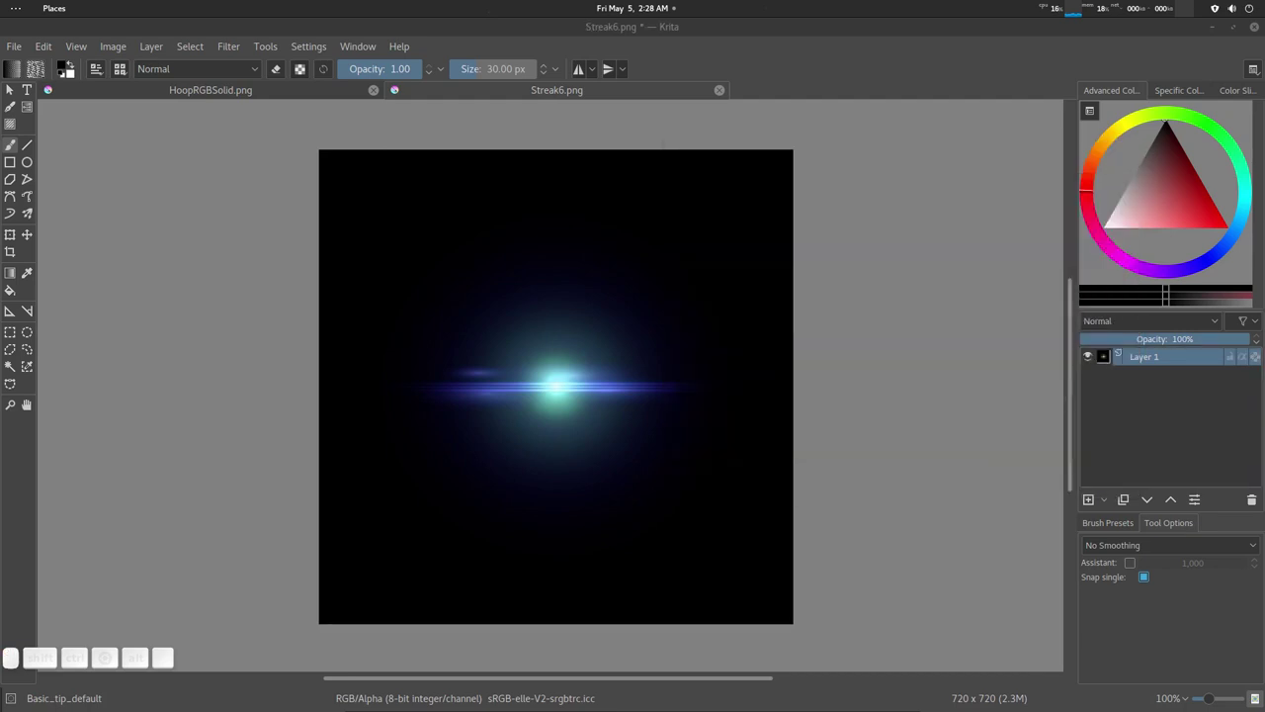
# Step: Copy the whole HoopRGBSolid.png image and paste it as a new layer in Streak6.png
pyautogui.click(290, 91)
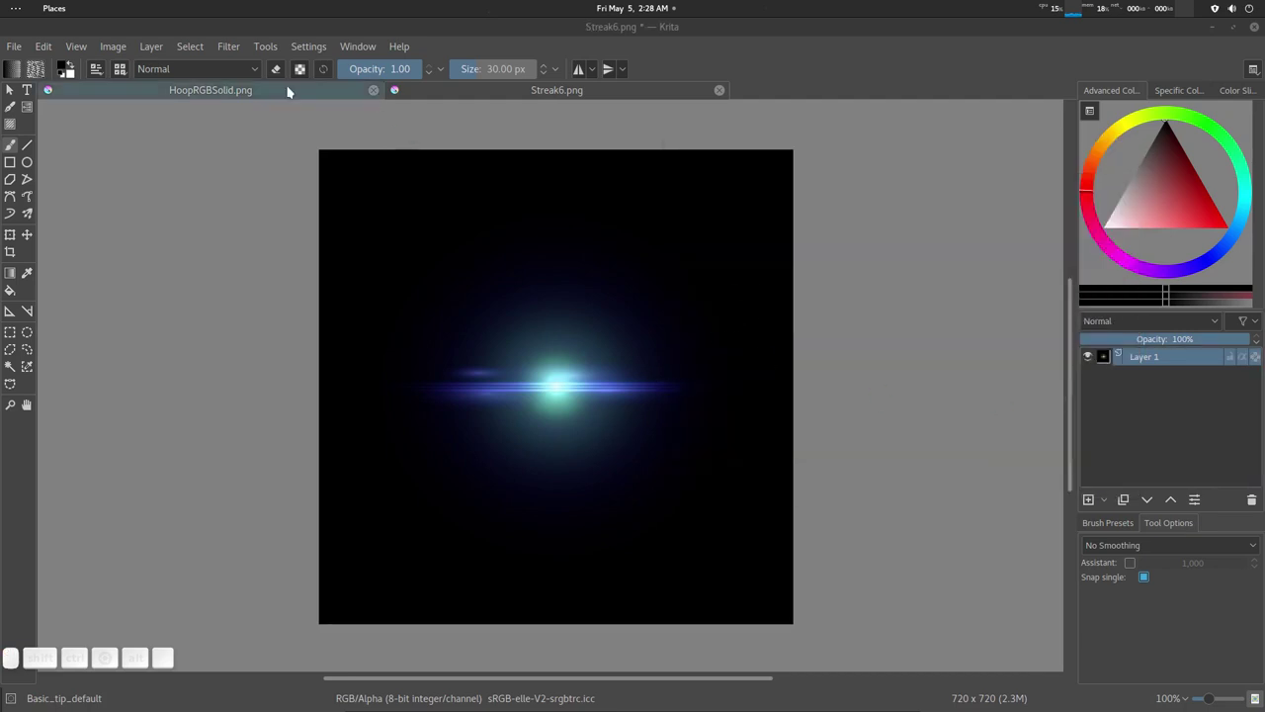
pyautogui.hotkey('ctrl', 'a')
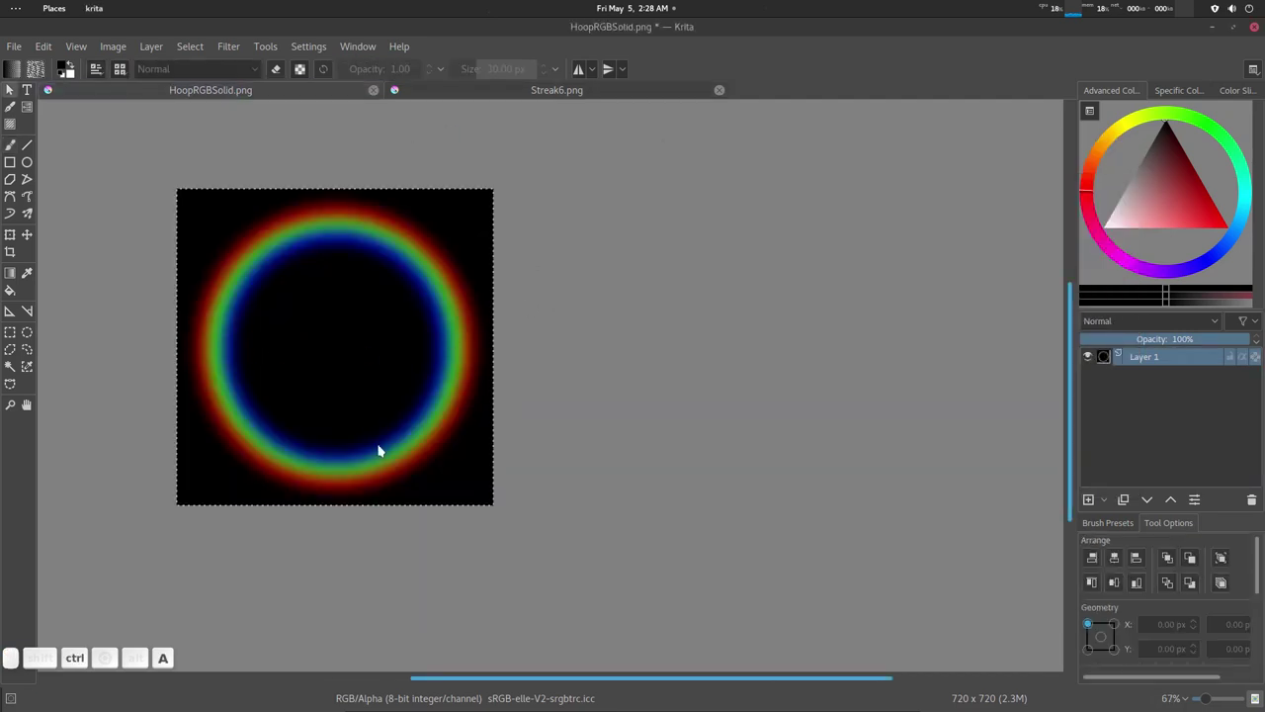
pyautogui.click(568, 91)
pyautogui.press('ctrl')
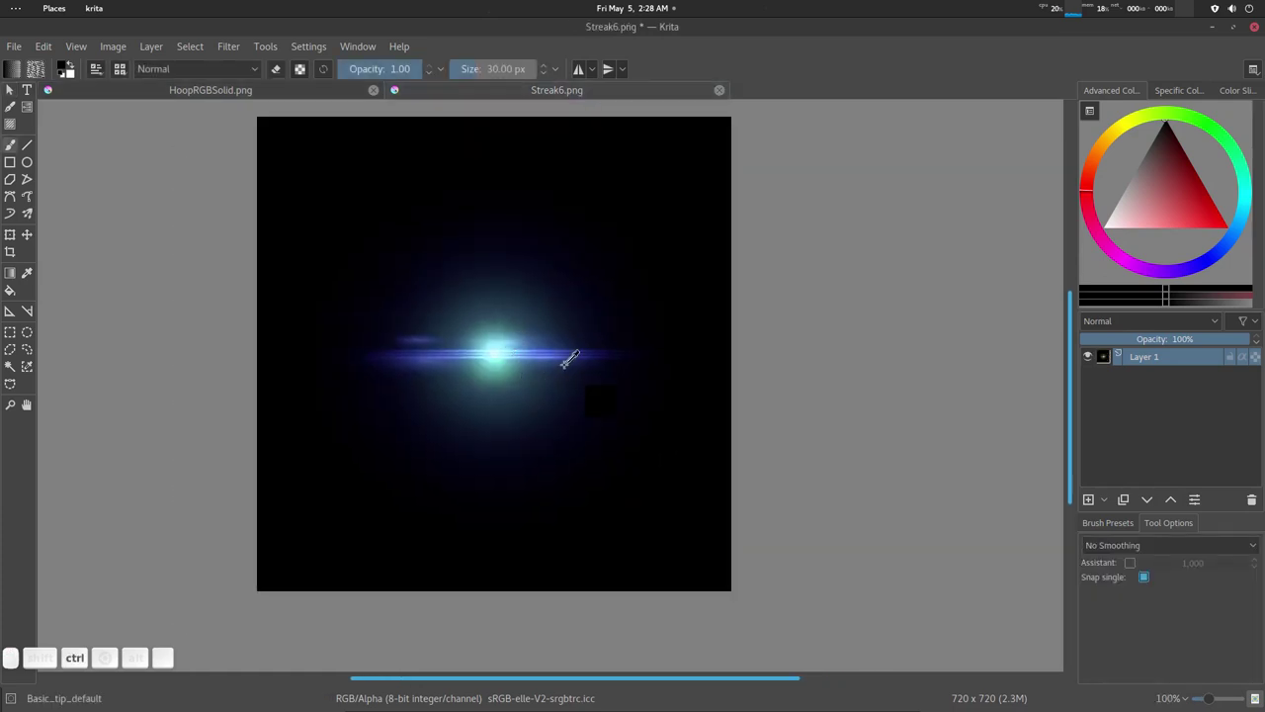
pyautogui.hotkey('ctrl', 'v')
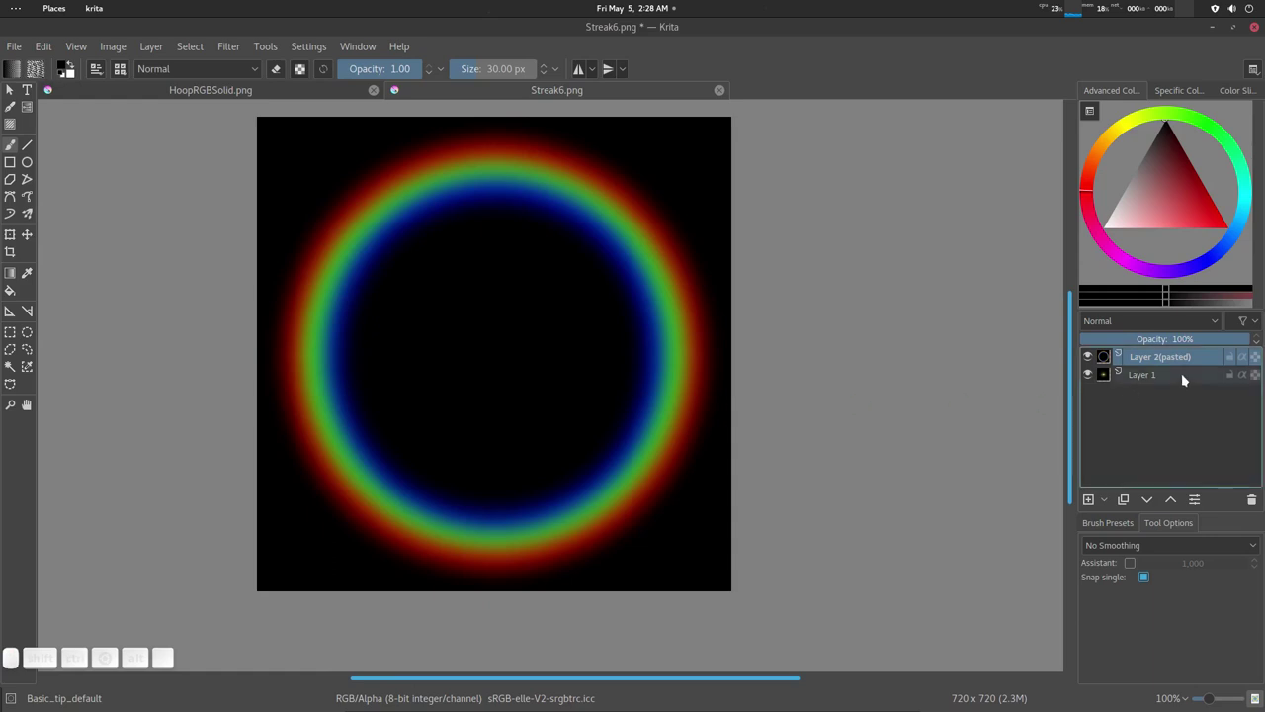
# Step: Set the pasted ring layer's blending mode to Addition
pyautogui.click(1142, 322)
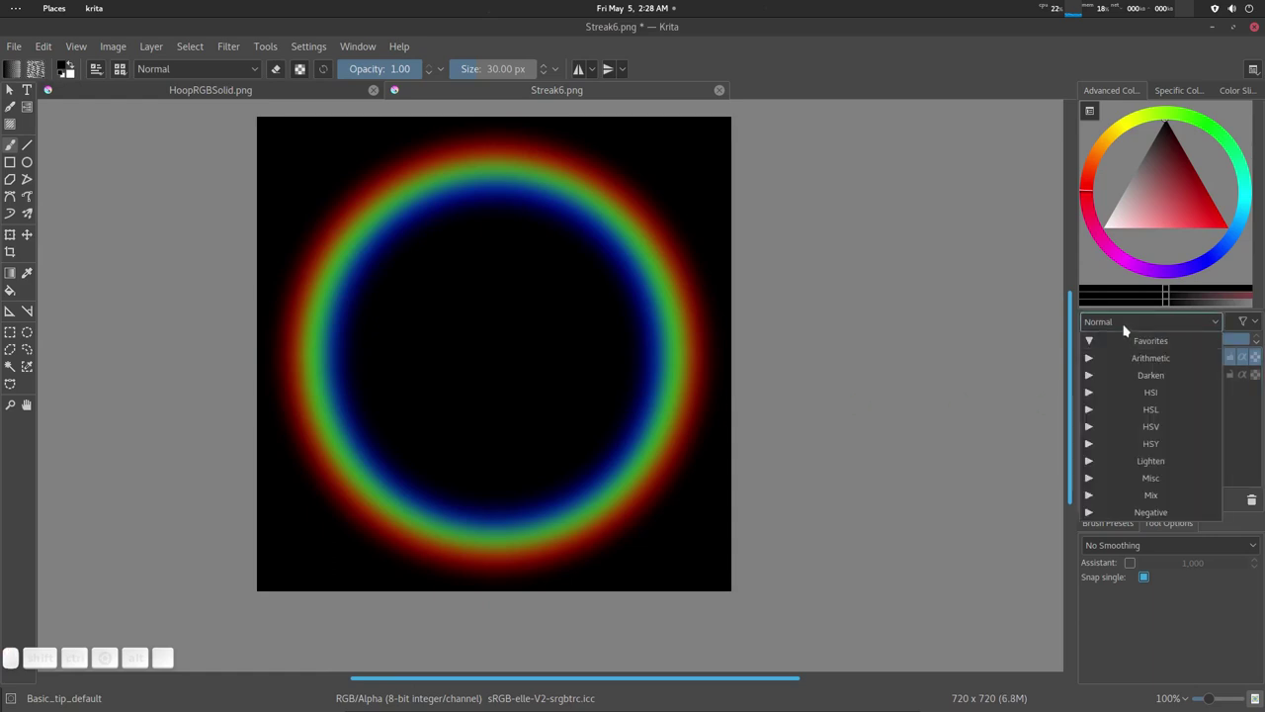
pyautogui.click(1090, 358)
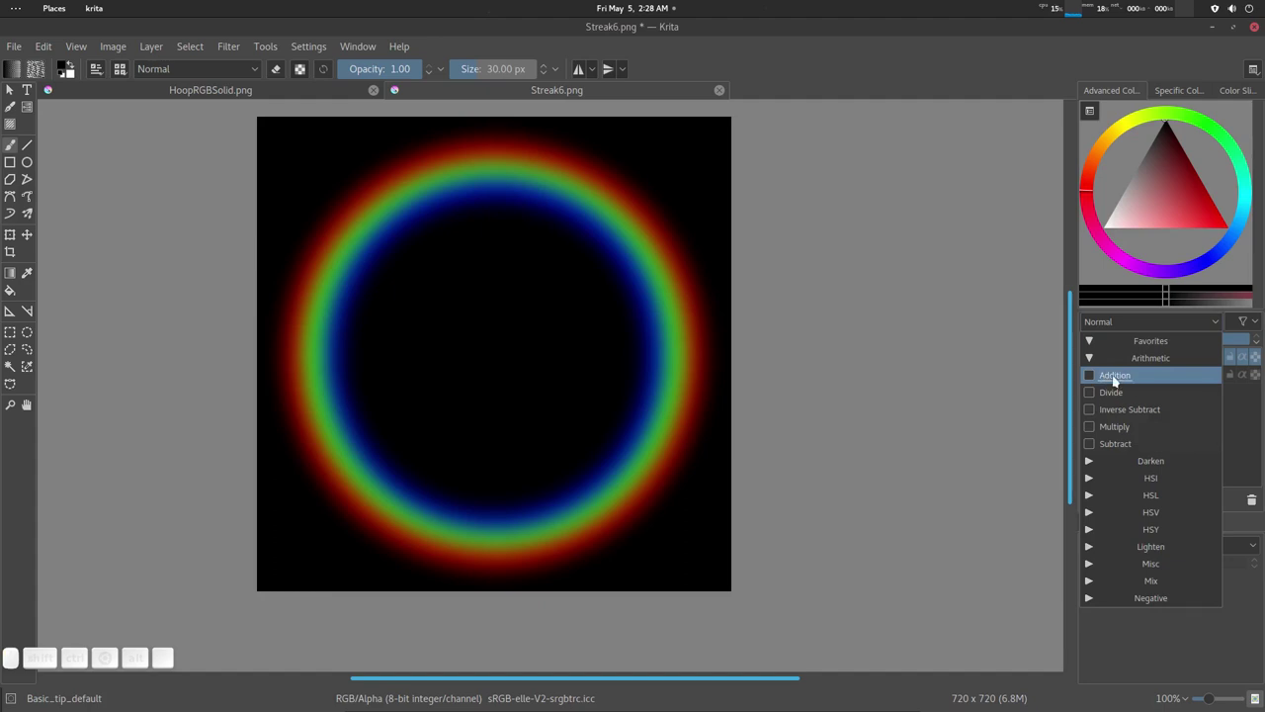
pyautogui.click(1114, 376)
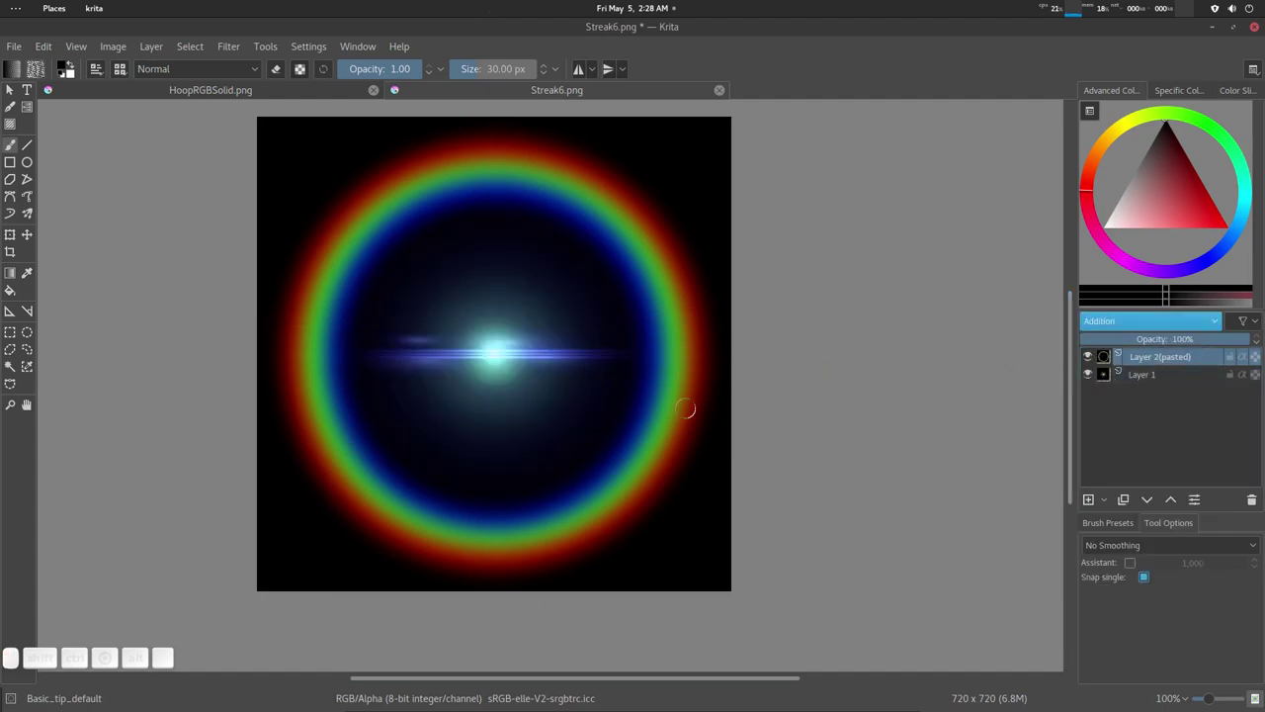
# Step: Scale the pasted ring layer uniformly to 54% in width and height
pyautogui.hotkey('ctrl', 't')
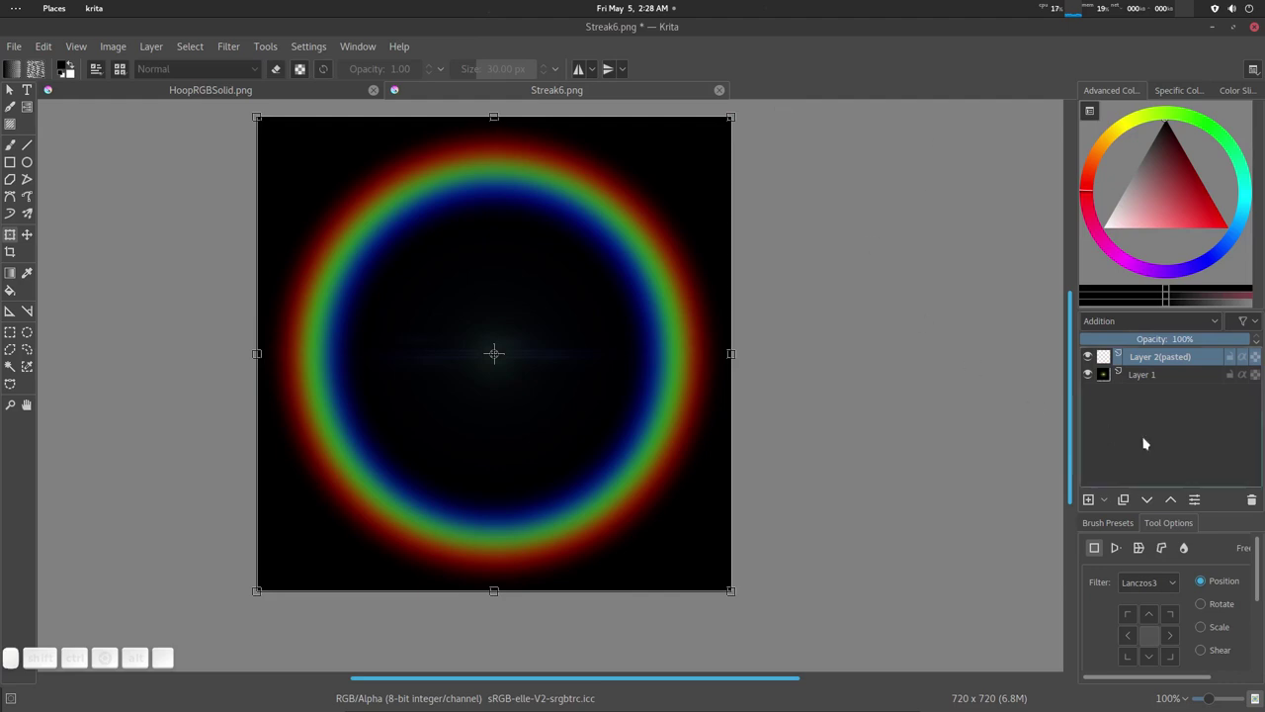
pyautogui.scroll(-2, 1151, 613)
pyautogui.click(1200, 588)
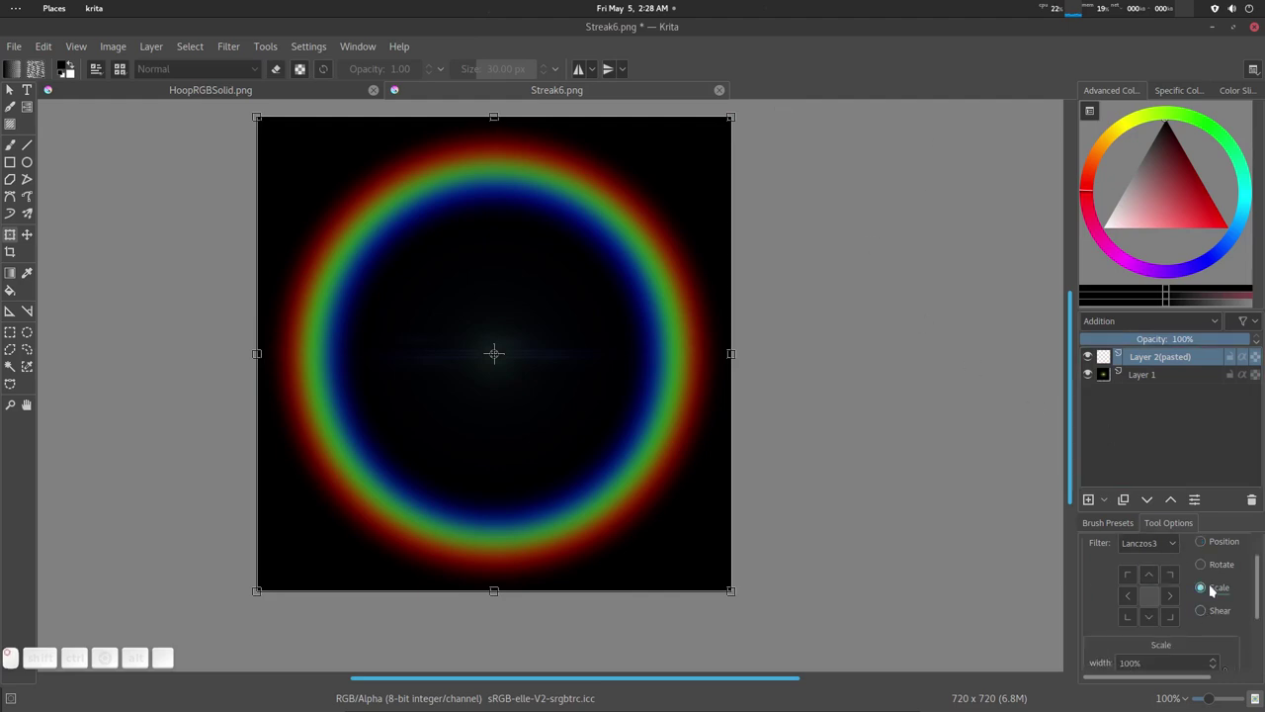
pyautogui.scroll(-2, 1206, 593)
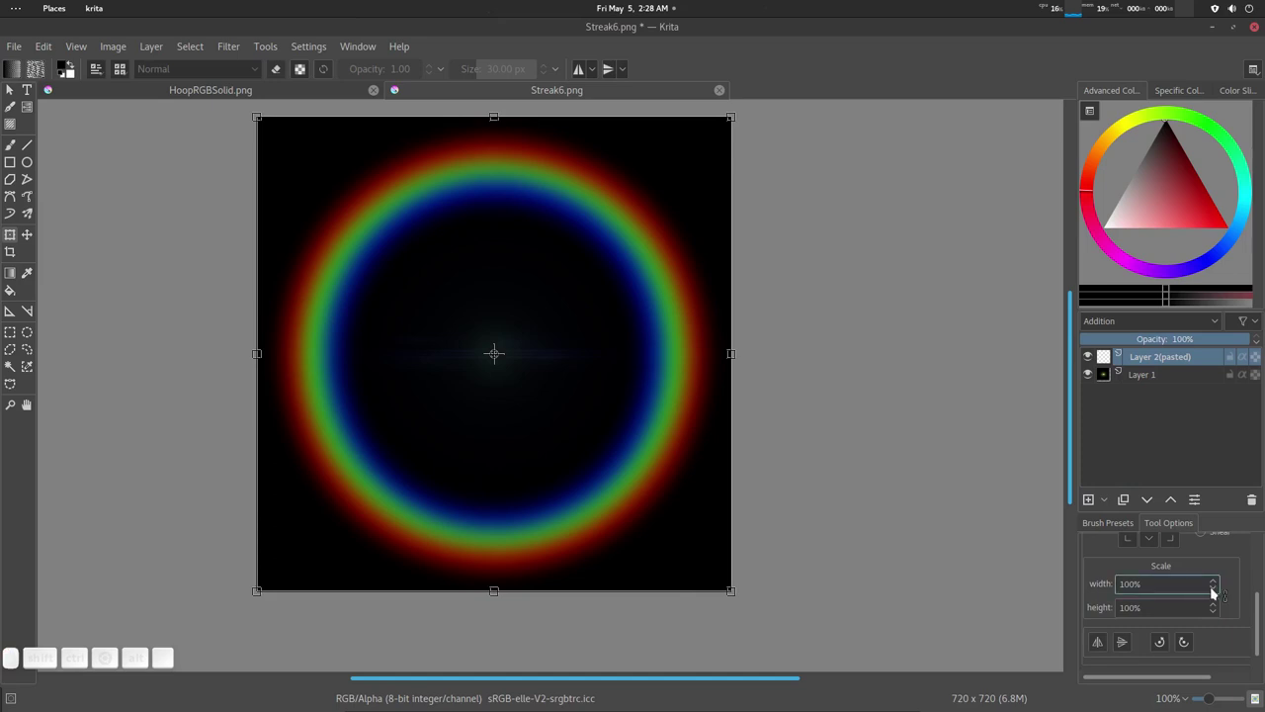
pyautogui.click(1212, 589)
pyautogui.click(1212, 588)
pyautogui.click(1212, 588)
pyautogui.click(1212, 588)
pyautogui.click(1212, 588)
pyautogui.moveTo(1212, 588); pyautogui.dragTo(1213, 589)
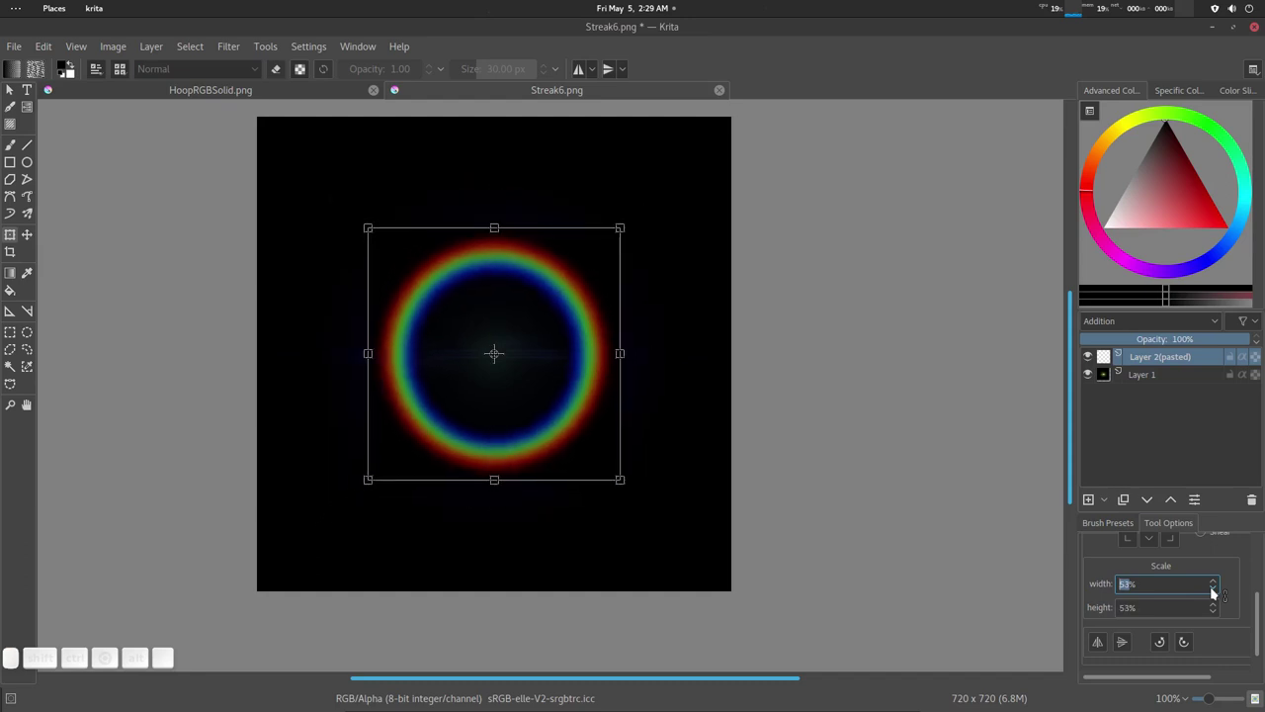
pyautogui.click(1213, 582)
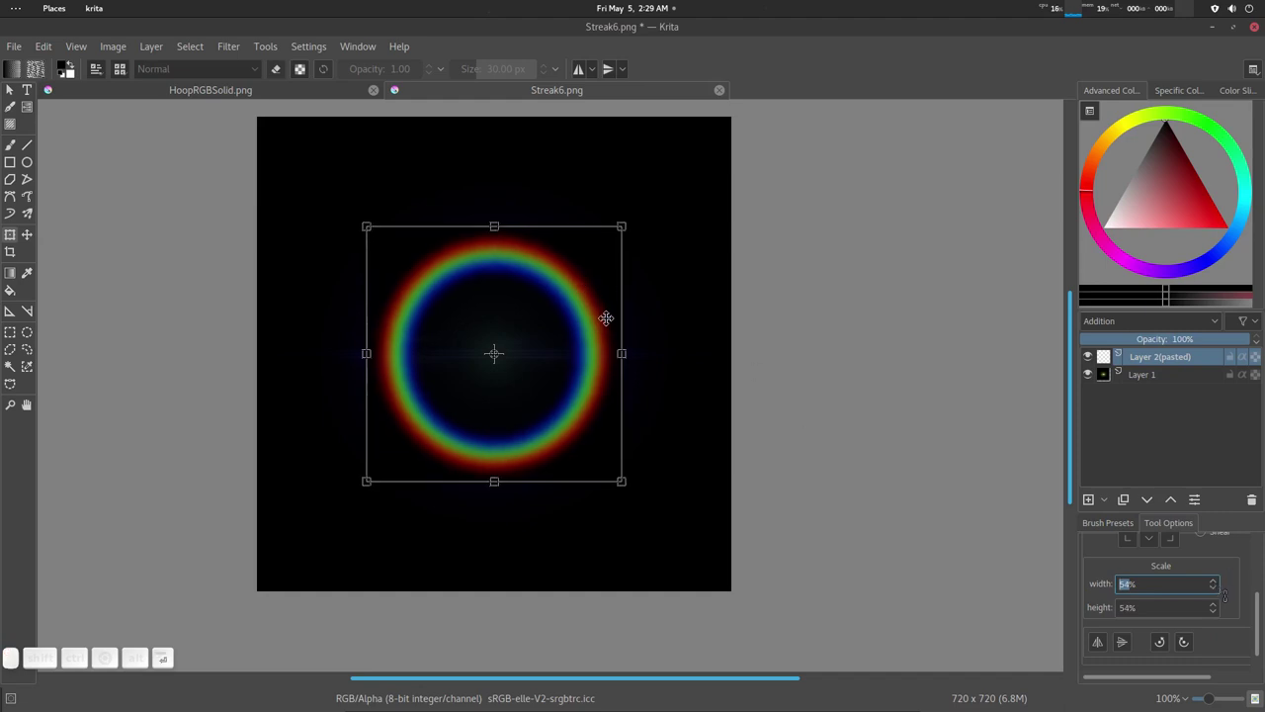
pyautogui.press('Return')
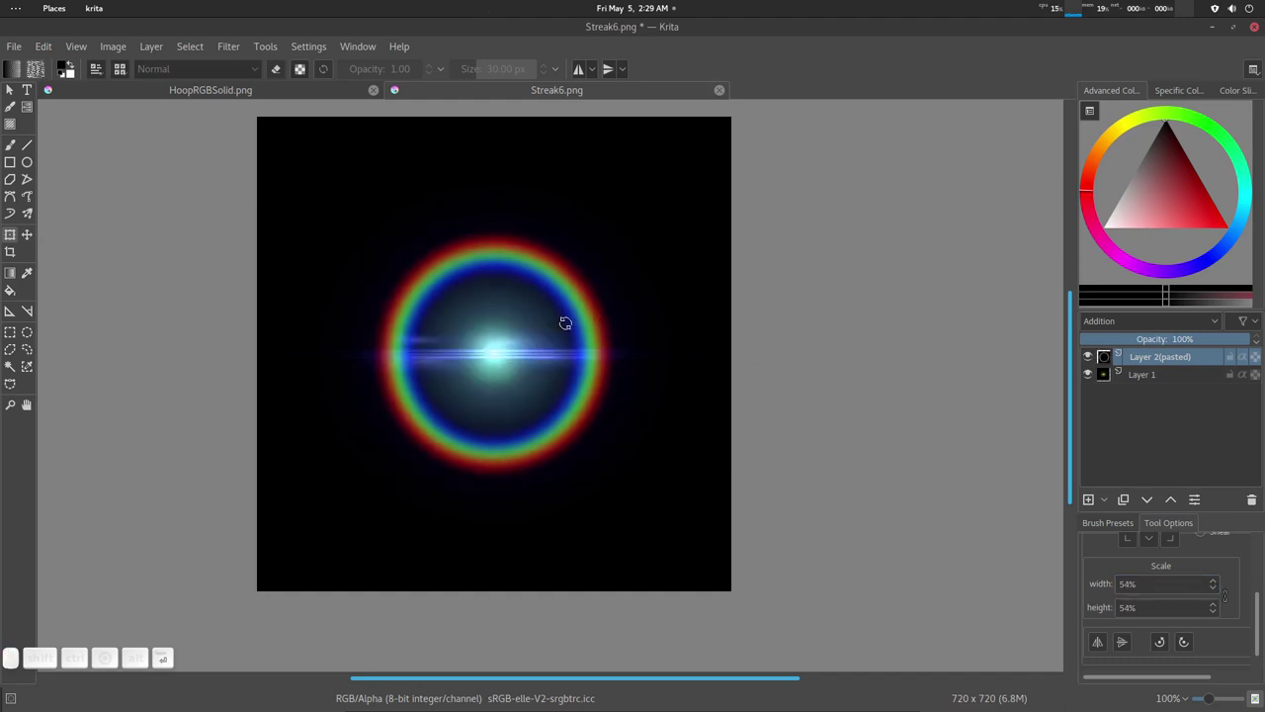
pyautogui.click(550, 379)
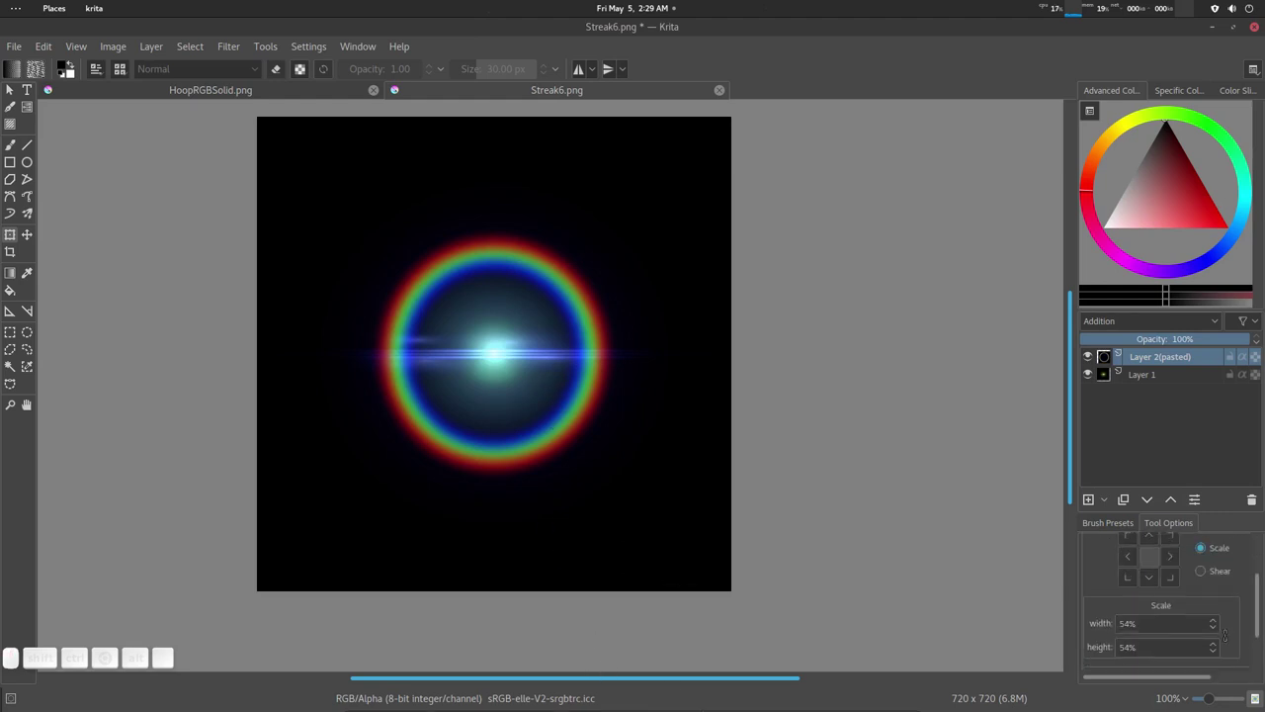
pyautogui.moveTo(870, 706)
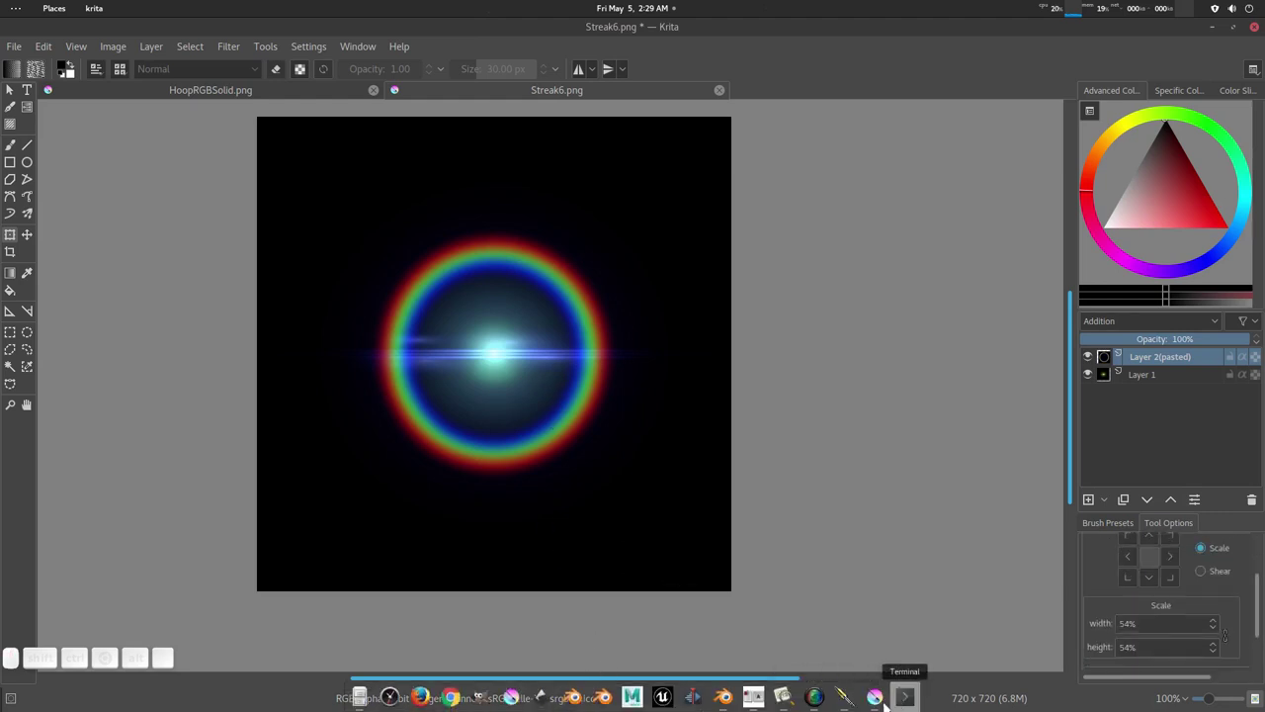
pyautogui.click(619, 319)
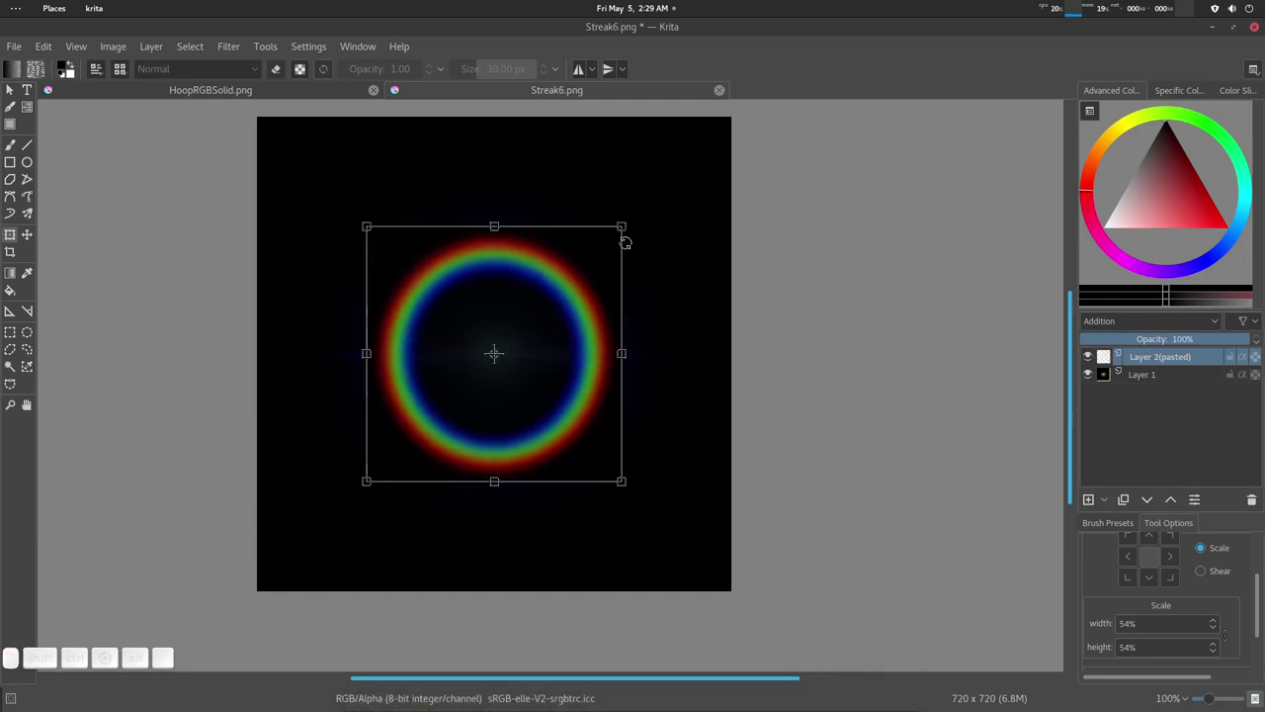
pyautogui.moveTo(813, 706)
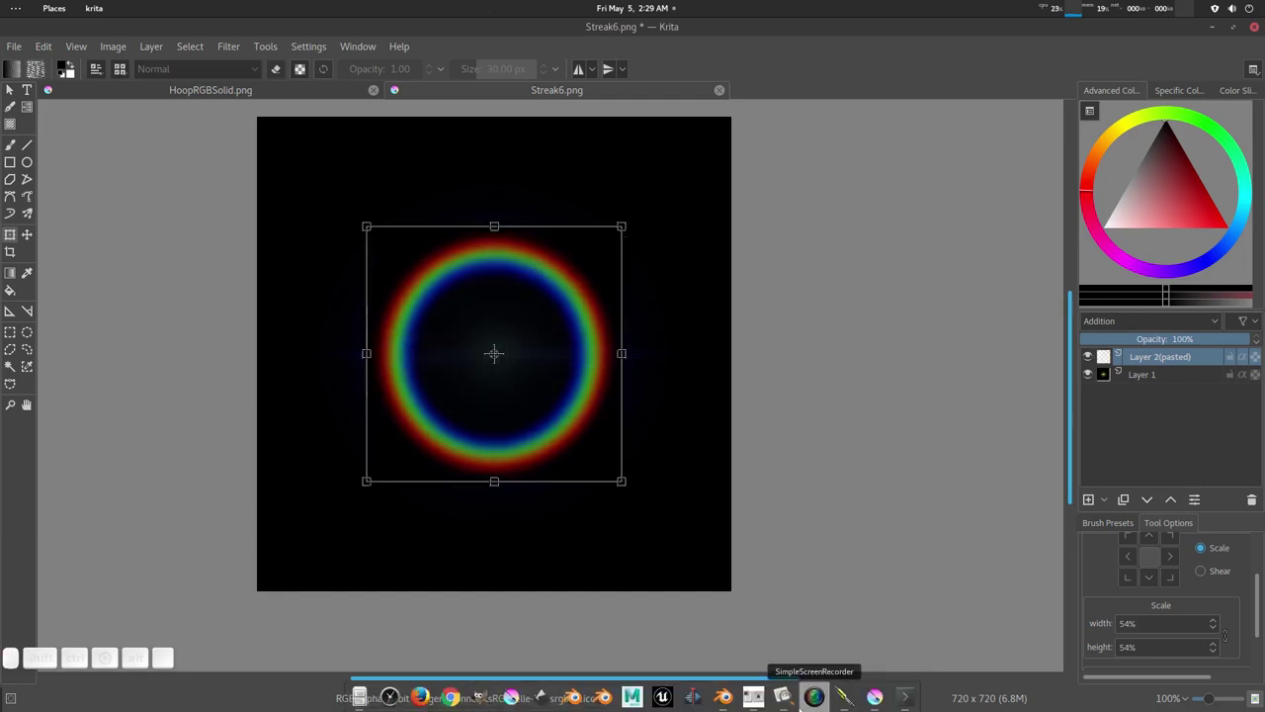
pyautogui.click(814, 706)
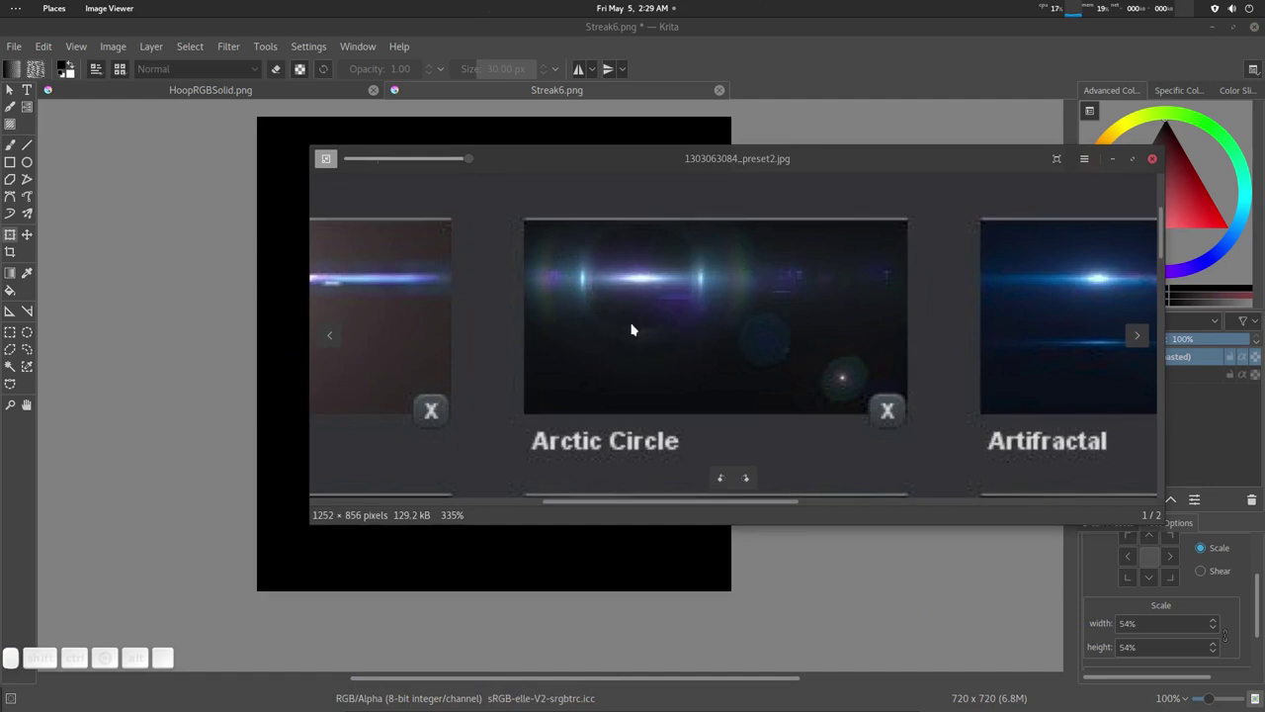
pyautogui.click(1114, 159)
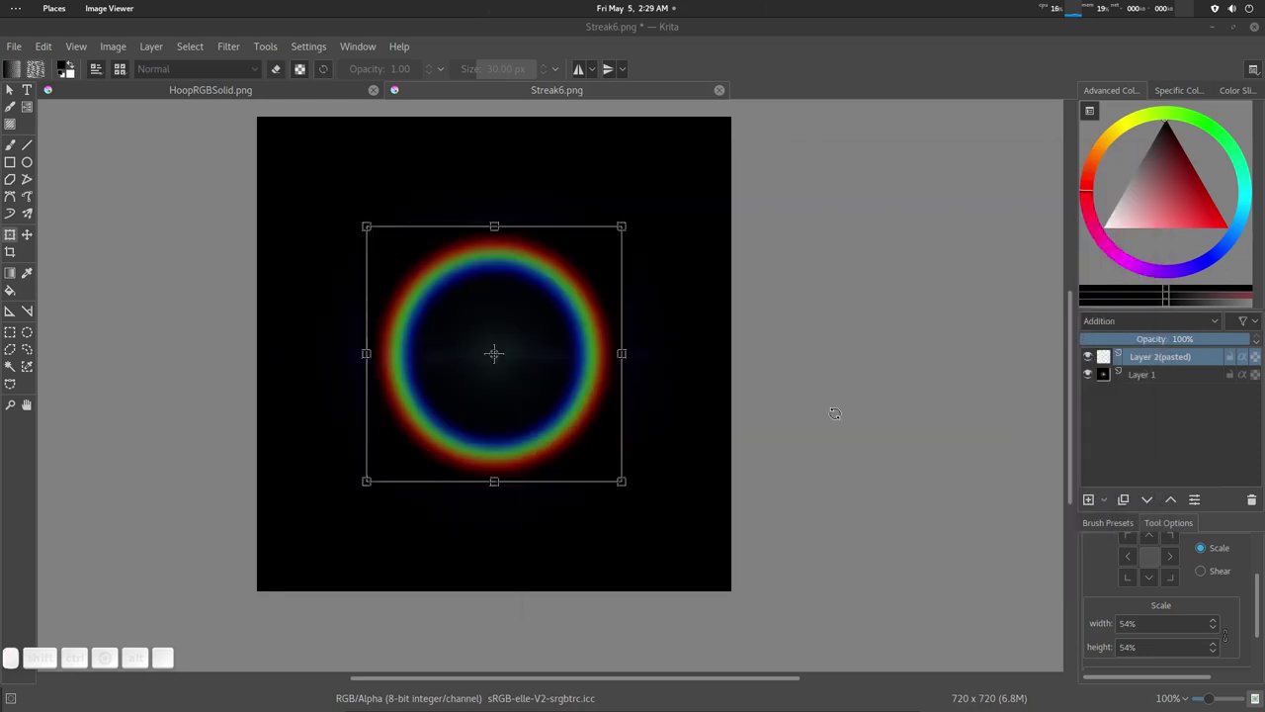
pyautogui.click(10, 88)
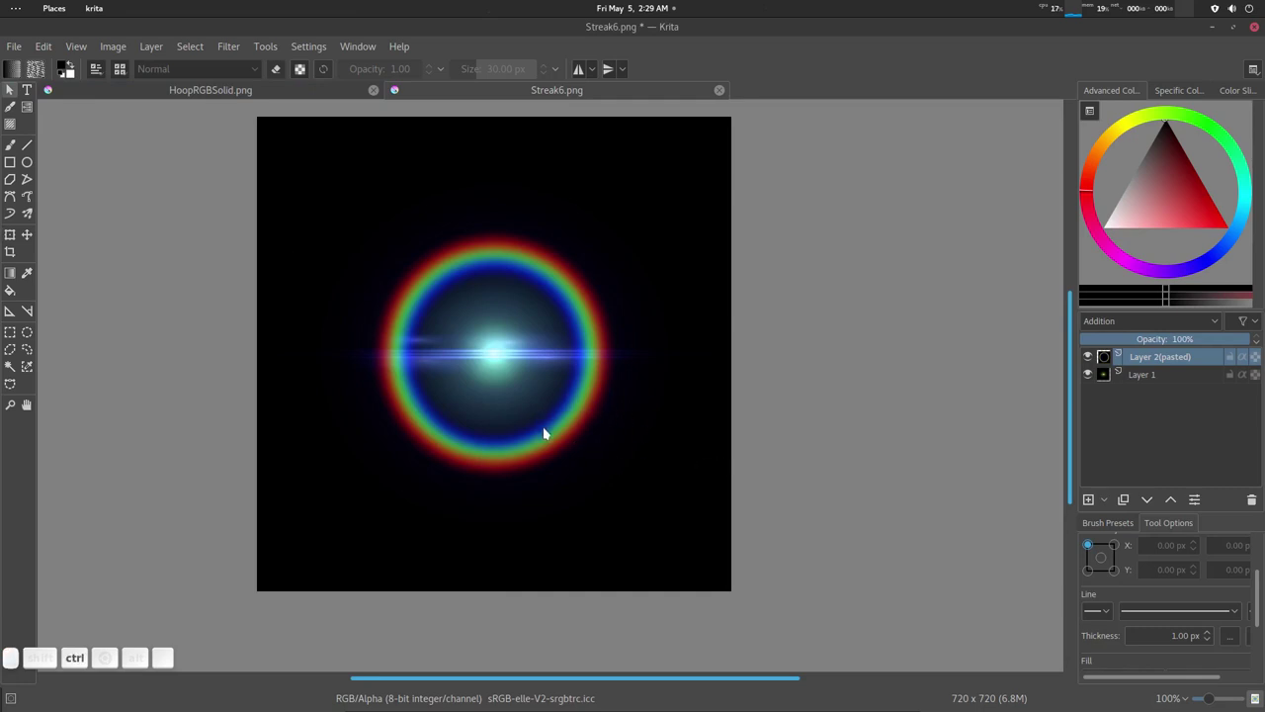
# Step: Scale the pasted ring layer to 36% in width and height and lower its opacity to 38%
pyautogui.hotkey('ctrl', 't')
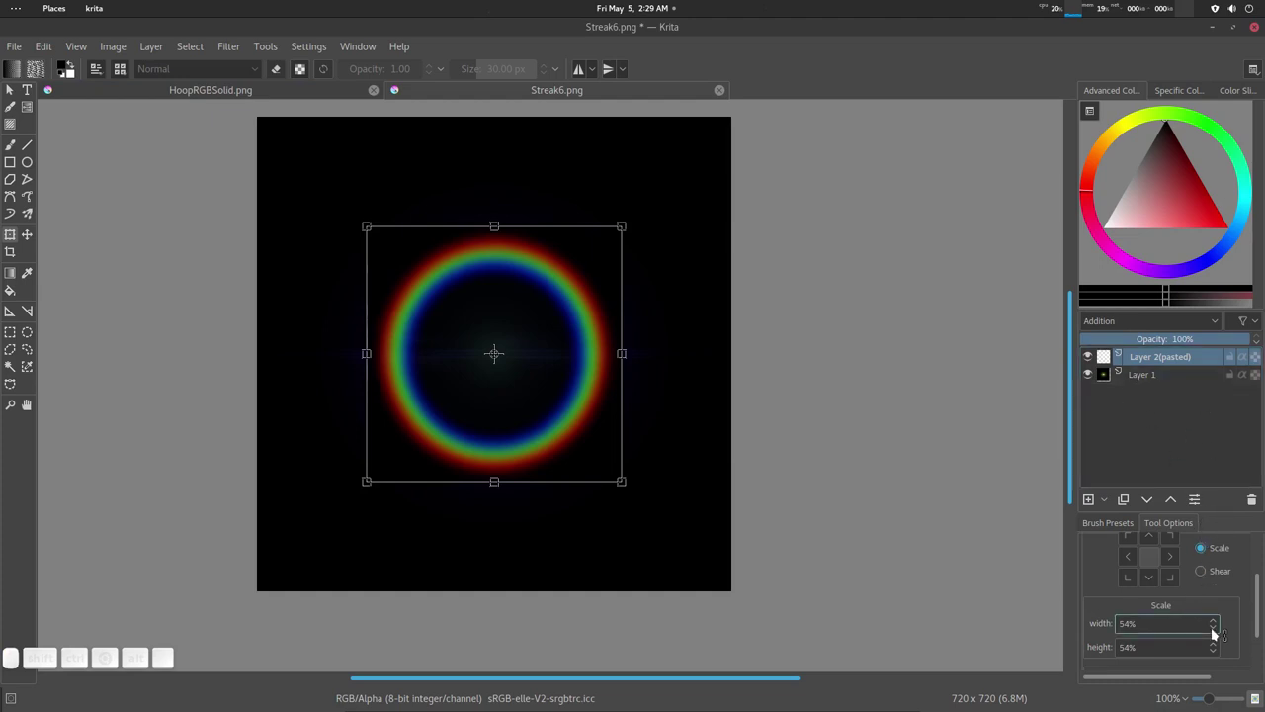
pyautogui.scroll(-8, 1214, 633)
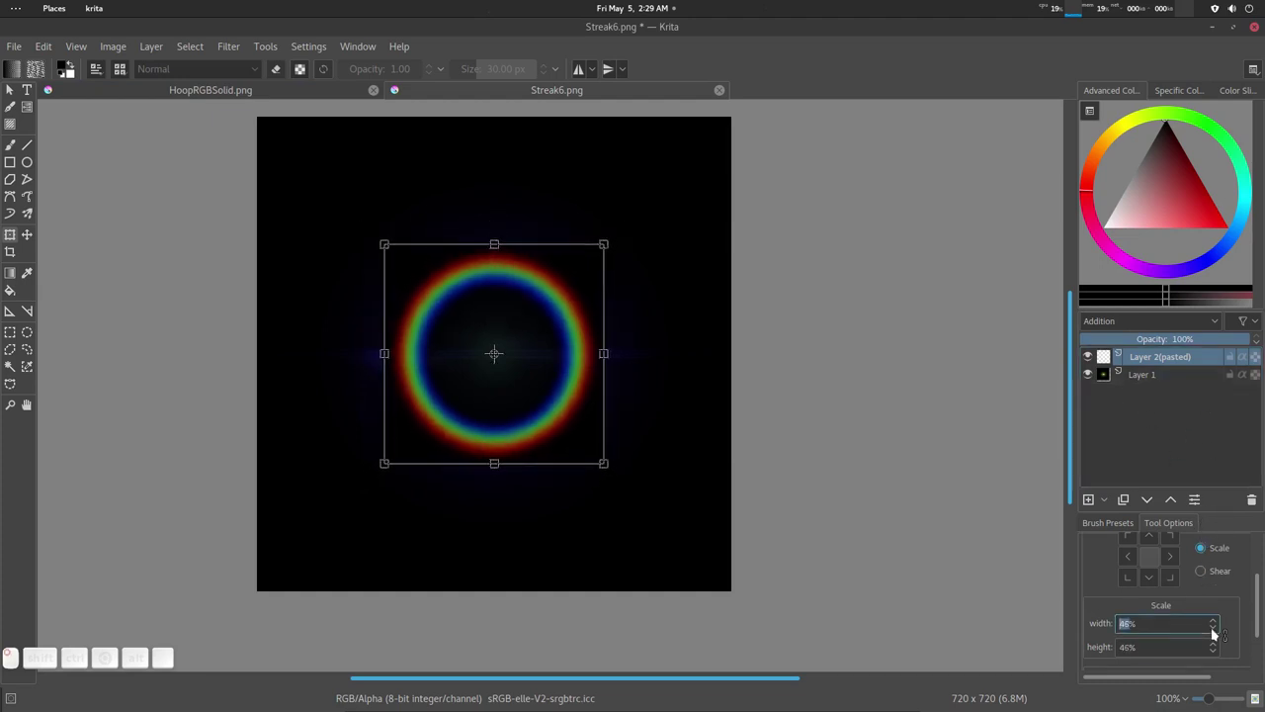
pyautogui.scroll(-4, 1214, 633)
pyautogui.scroll(-6, 1214, 633)
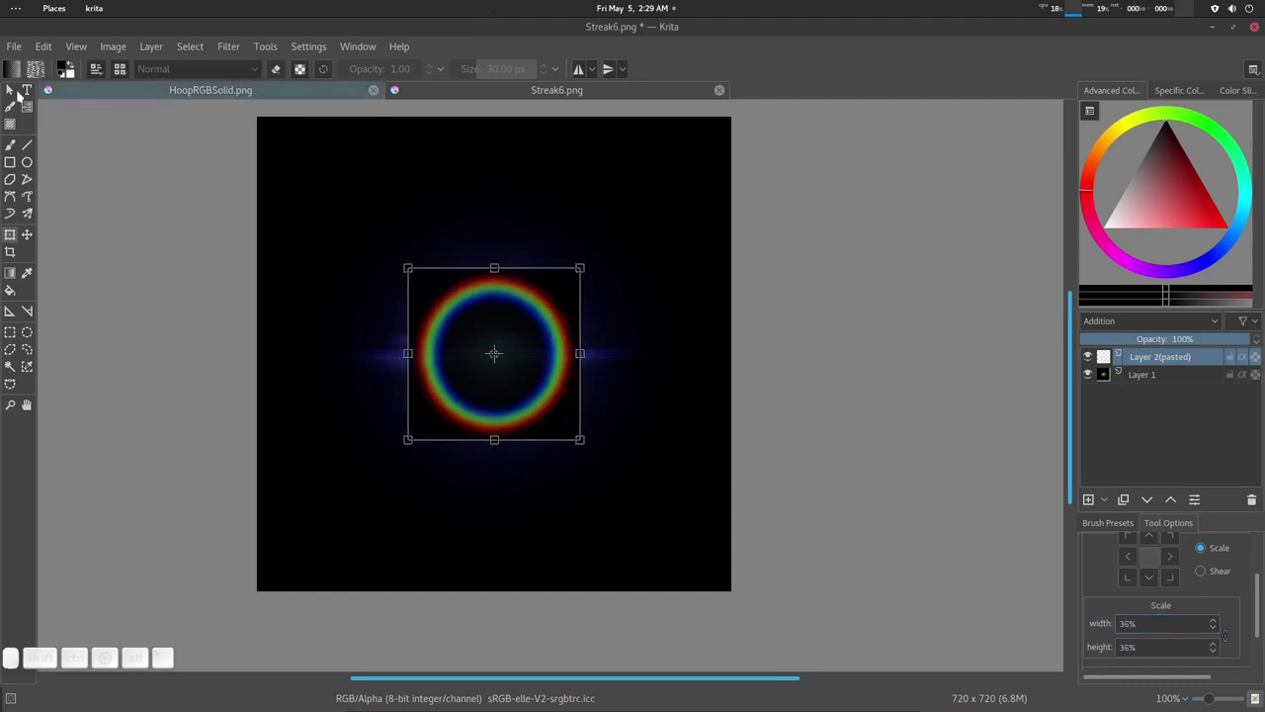
pyautogui.click(10, 90)
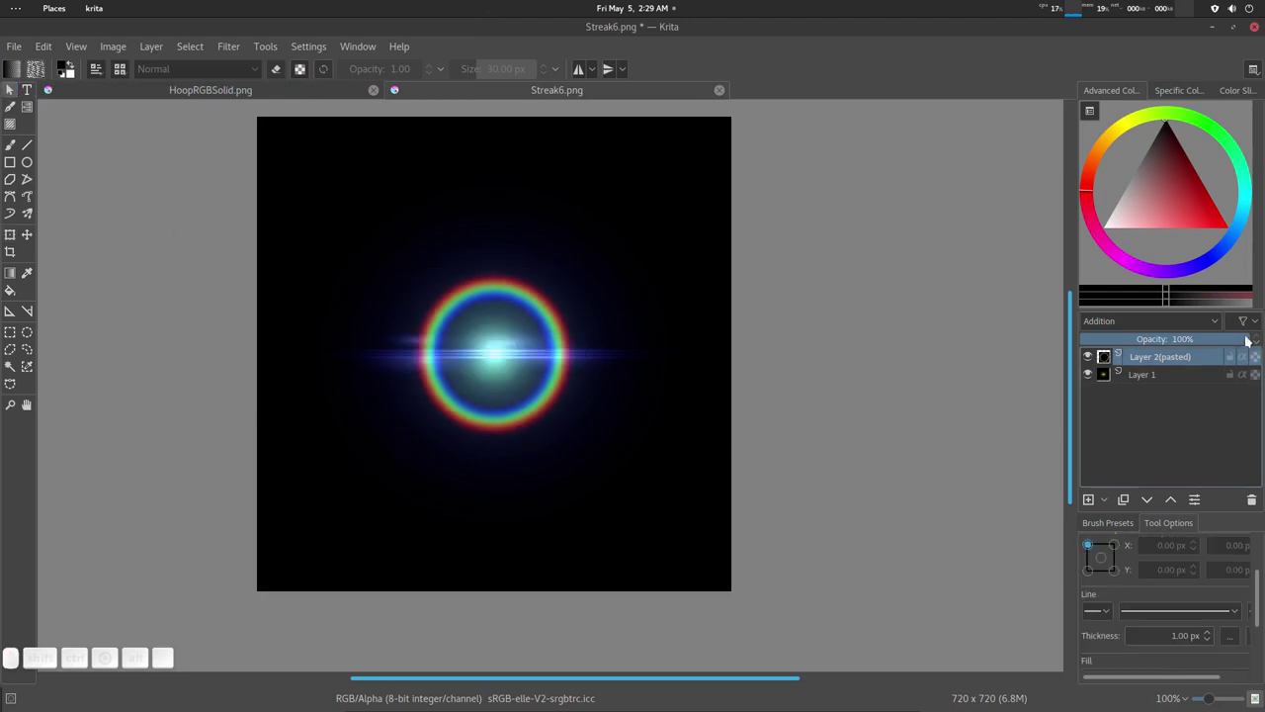
pyautogui.moveTo(1232, 340); pyautogui.dragTo(1142, 342)
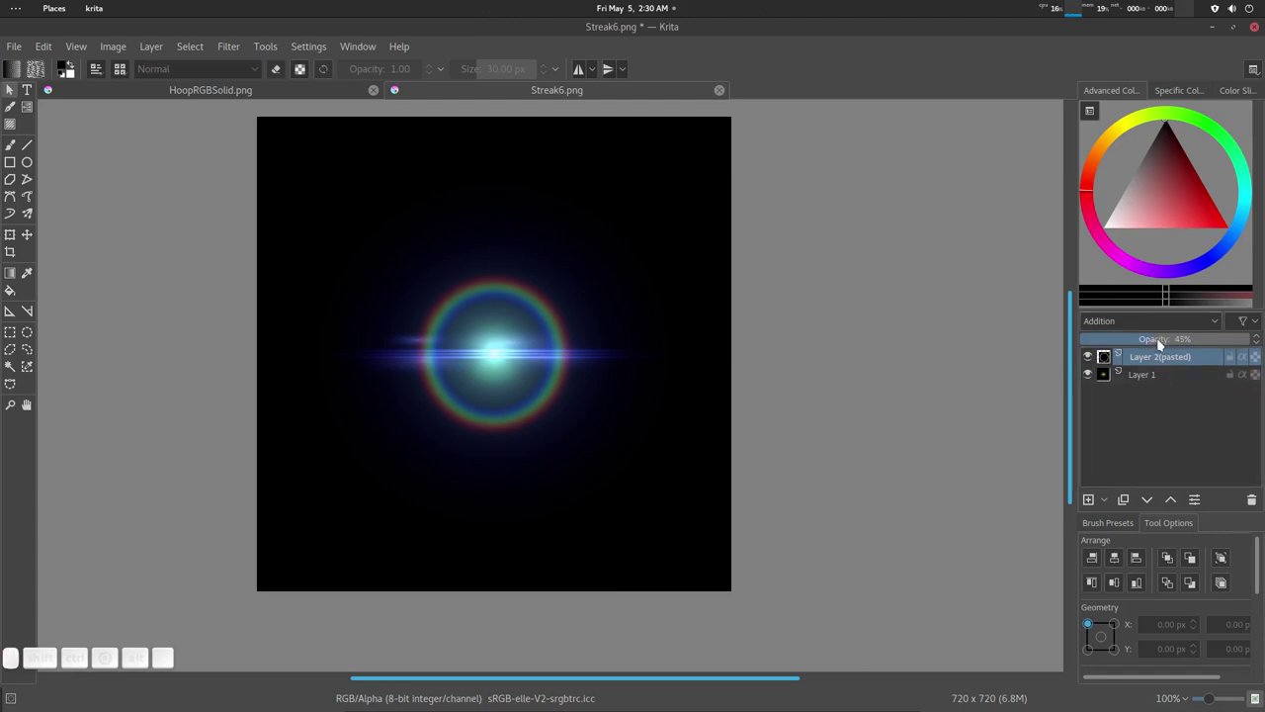
pyautogui.moveTo(1152, 343); pyautogui.dragTo(1148, 343)
# Step: Apply a Gaussian Blur with separate, enlarged horizontal and vertical radii to soften the pasted ring layer
pyautogui.click(229, 47)
pyautogui.moveTo(269, 123)
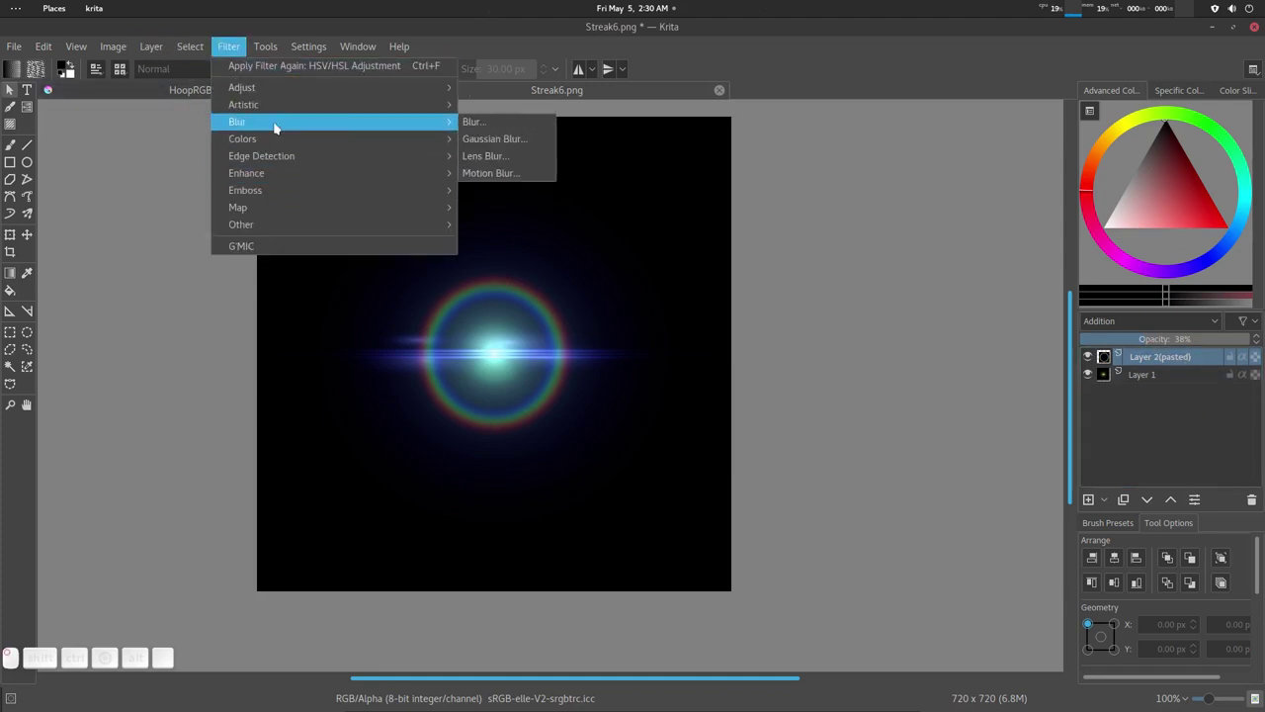
pyautogui.click(517, 140)
pyautogui.moveTo(581, 208); pyautogui.dragTo(899, 163)
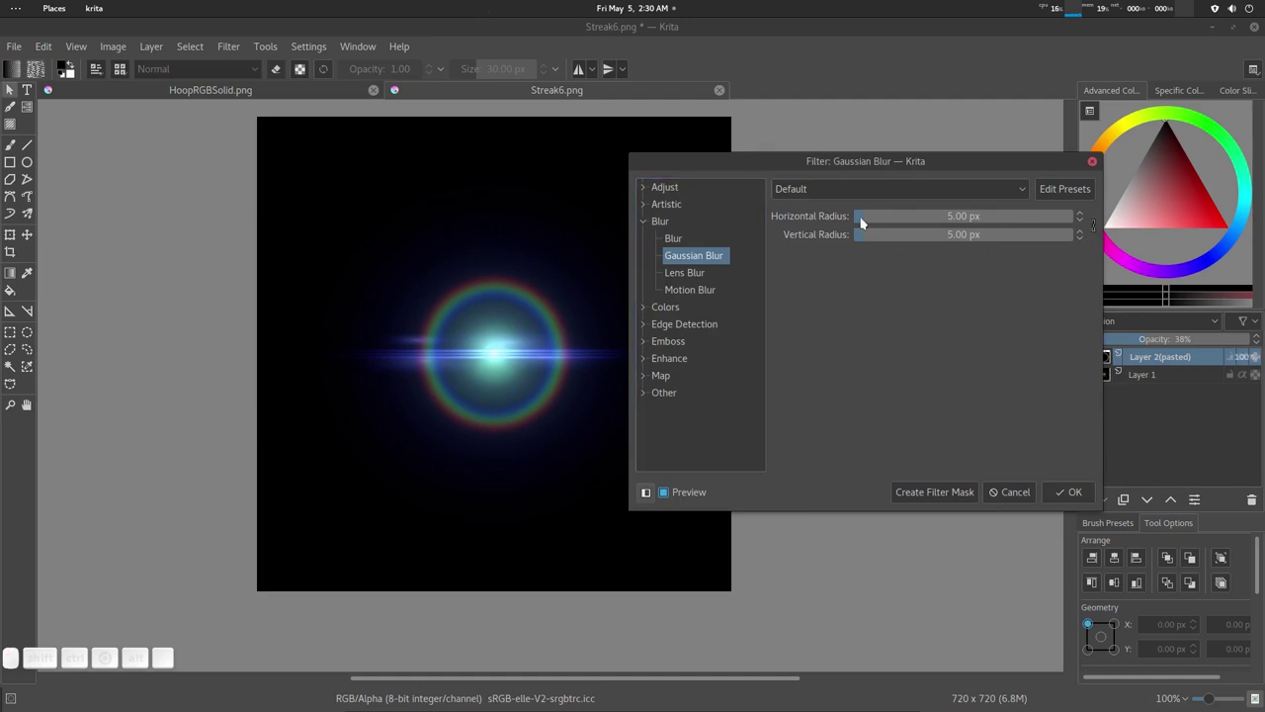
pyautogui.moveTo(859, 217); pyautogui.dragTo(868, 219)
pyautogui.moveTo(876, 221); pyautogui.dragTo(898, 224)
pyautogui.moveTo(902, 215); pyautogui.dragTo(917, 221)
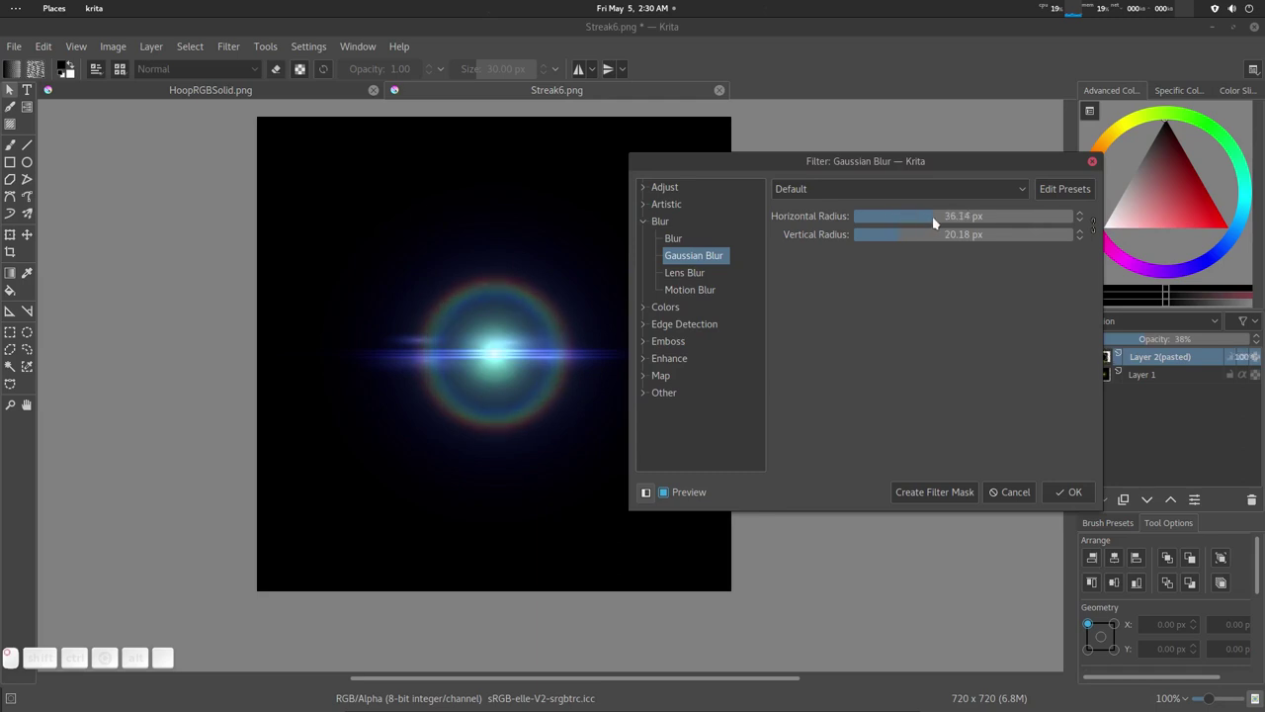
pyautogui.moveTo(933, 216); pyautogui.dragTo(926, 216)
pyautogui.moveTo(926, 224); pyautogui.dragTo(925, 223)
pyautogui.moveTo(927, 215); pyautogui.dragTo(923, 217)
pyautogui.click(1064, 491)
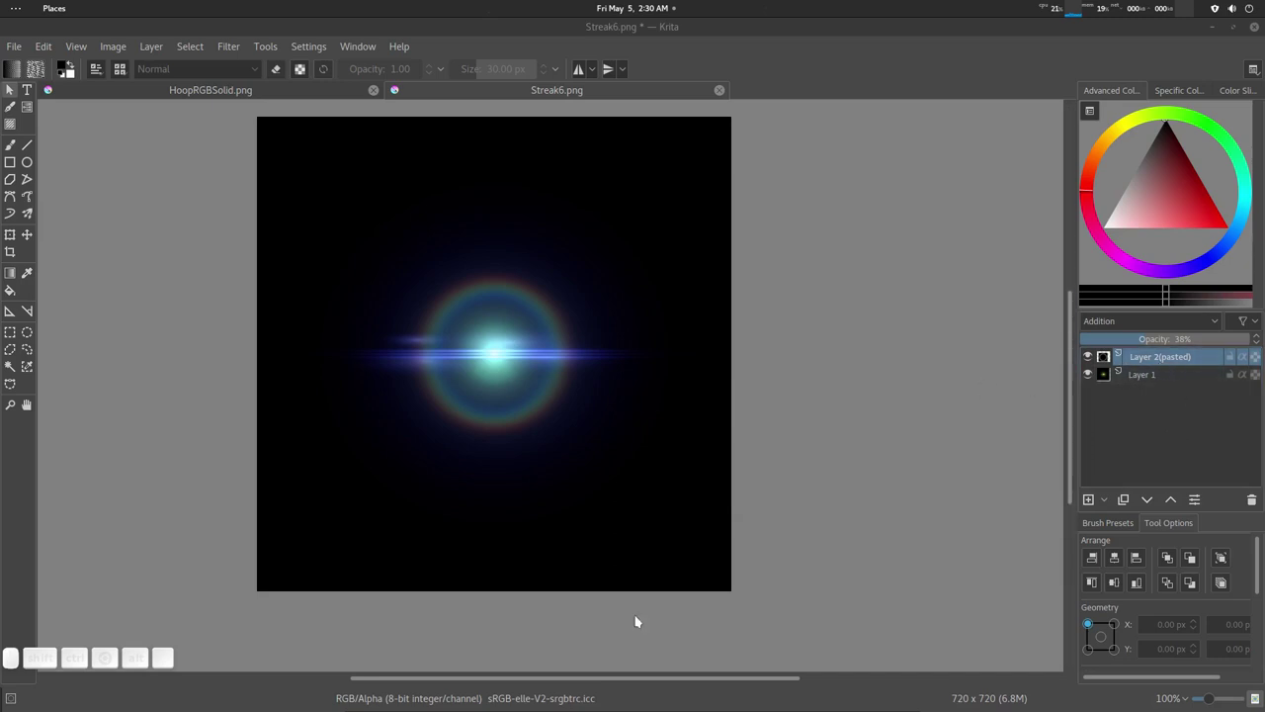
# Step: Check the rings of the Arctic Circle preset in the reference image again
pyautogui.moveTo(637, 704)
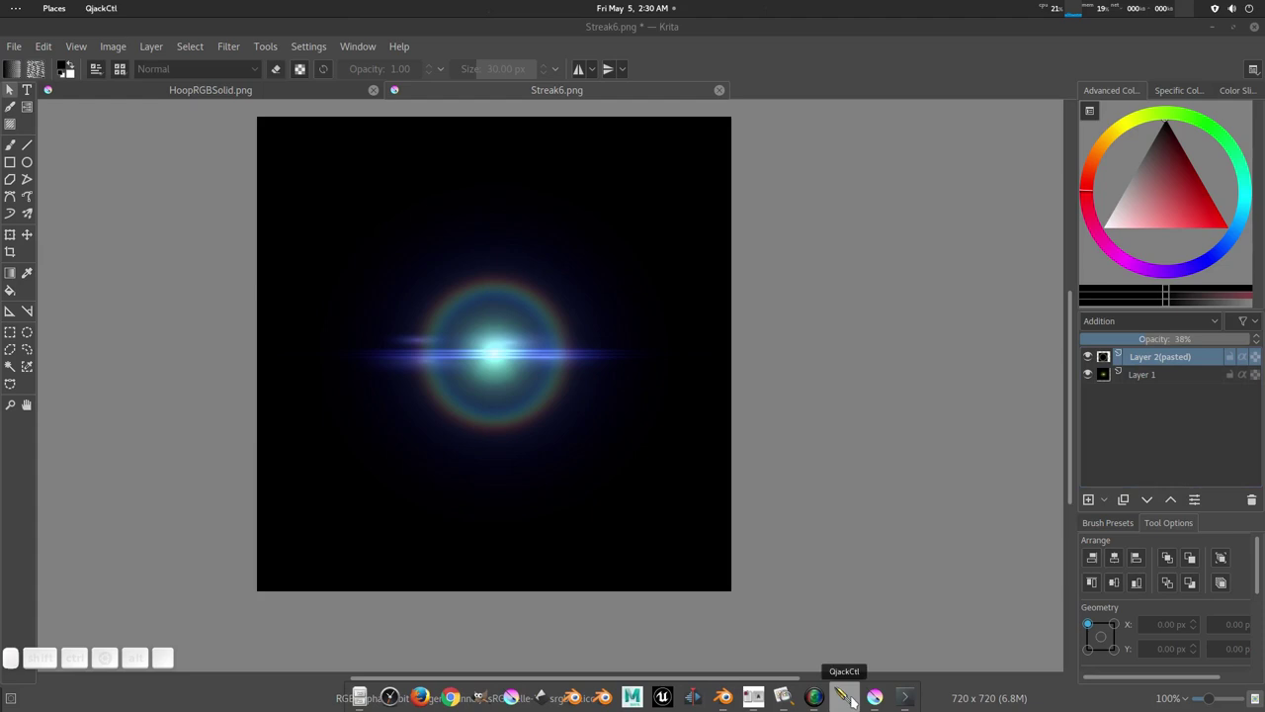
pyautogui.click(753, 697)
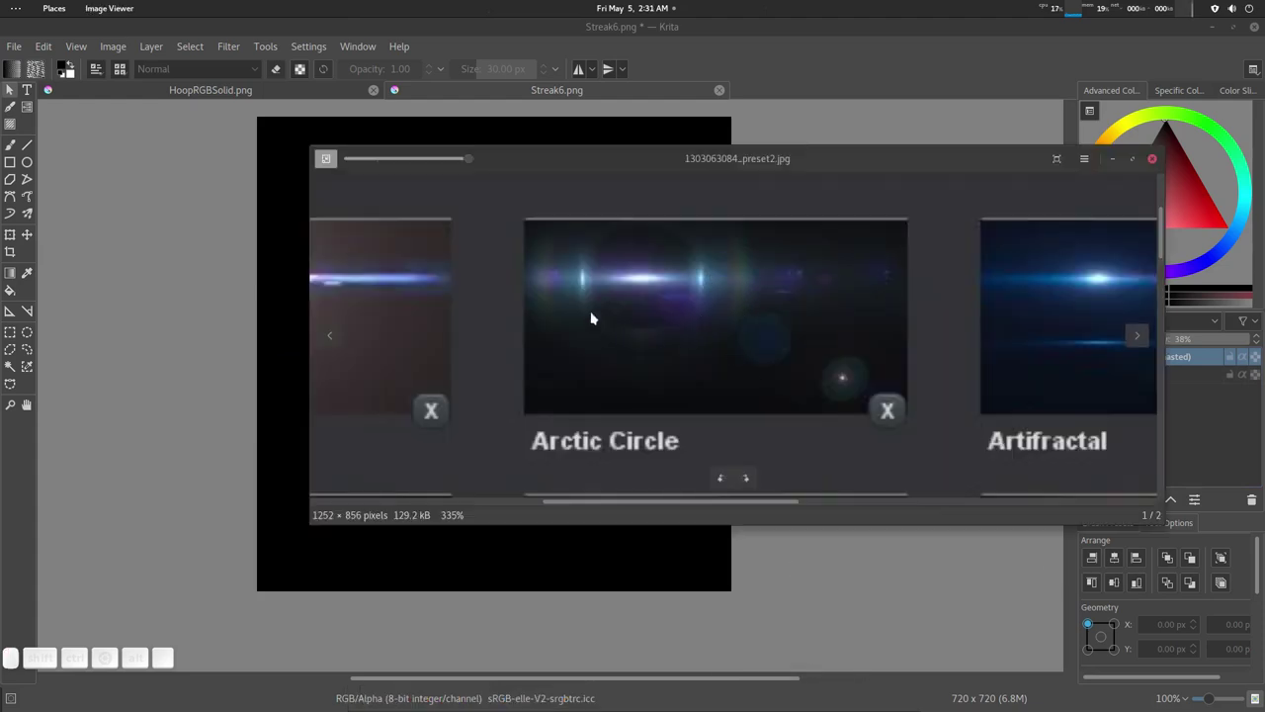
pyautogui.click(1113, 159)
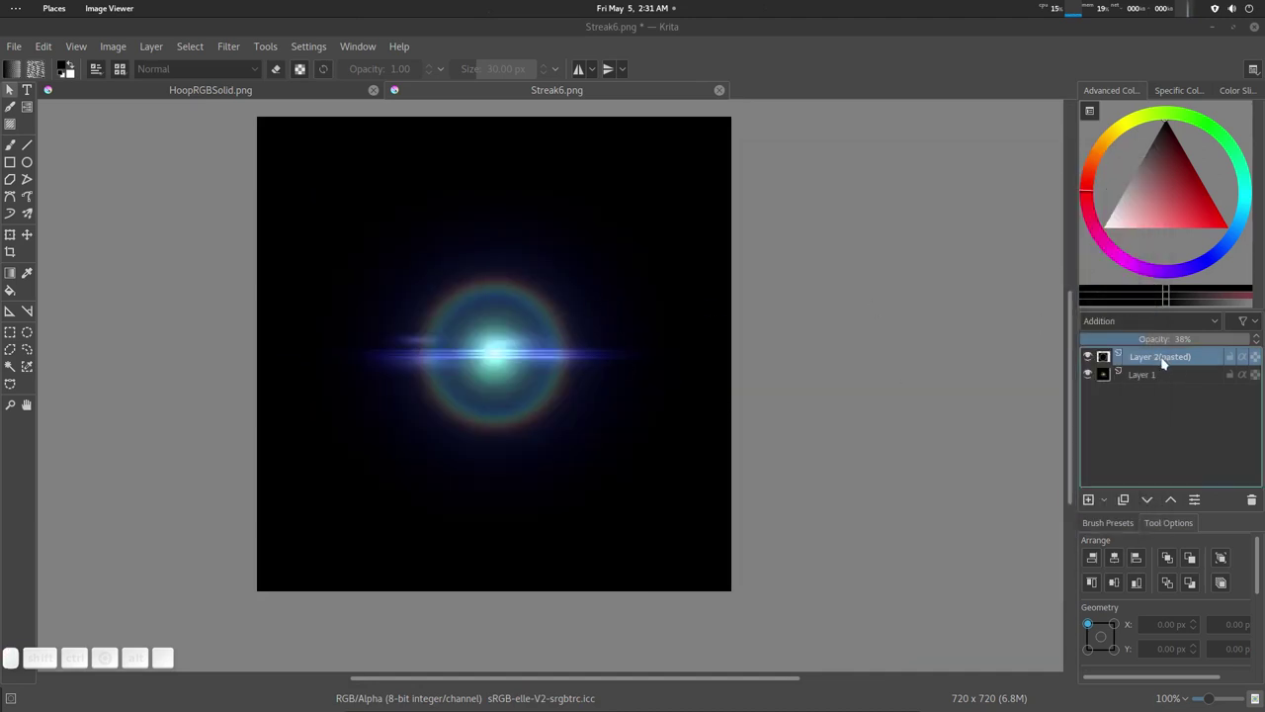
# Step: Duplicate the blurred ring layer and scale the copy to 200% in width and height
pyautogui.moveTo(1164, 364)
pyautogui.mouseDown()
pyautogui.moveTo(1122, 457)
pyautogui.moveTo(1158, 421)
pyautogui.moveTo(1145, 480)
pyautogui.mouseUp()
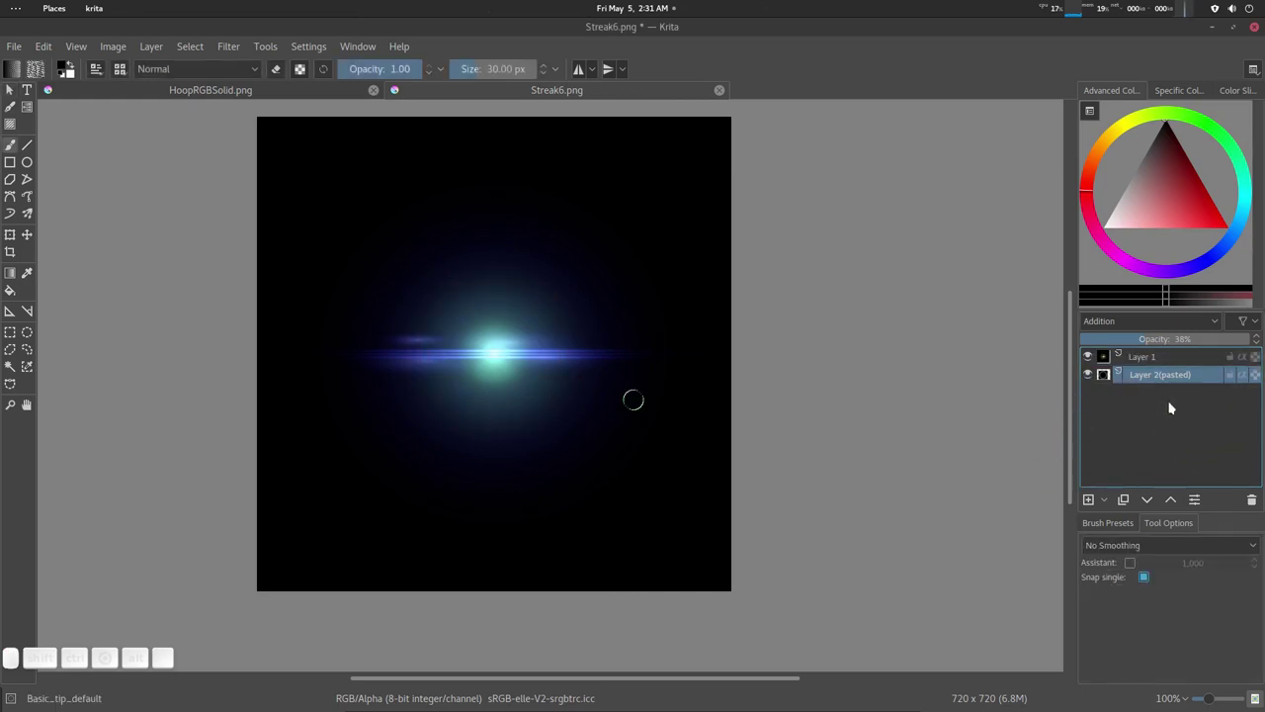
pyautogui.hotkey('ctrl', 'z')
pyautogui.click(1123, 499)
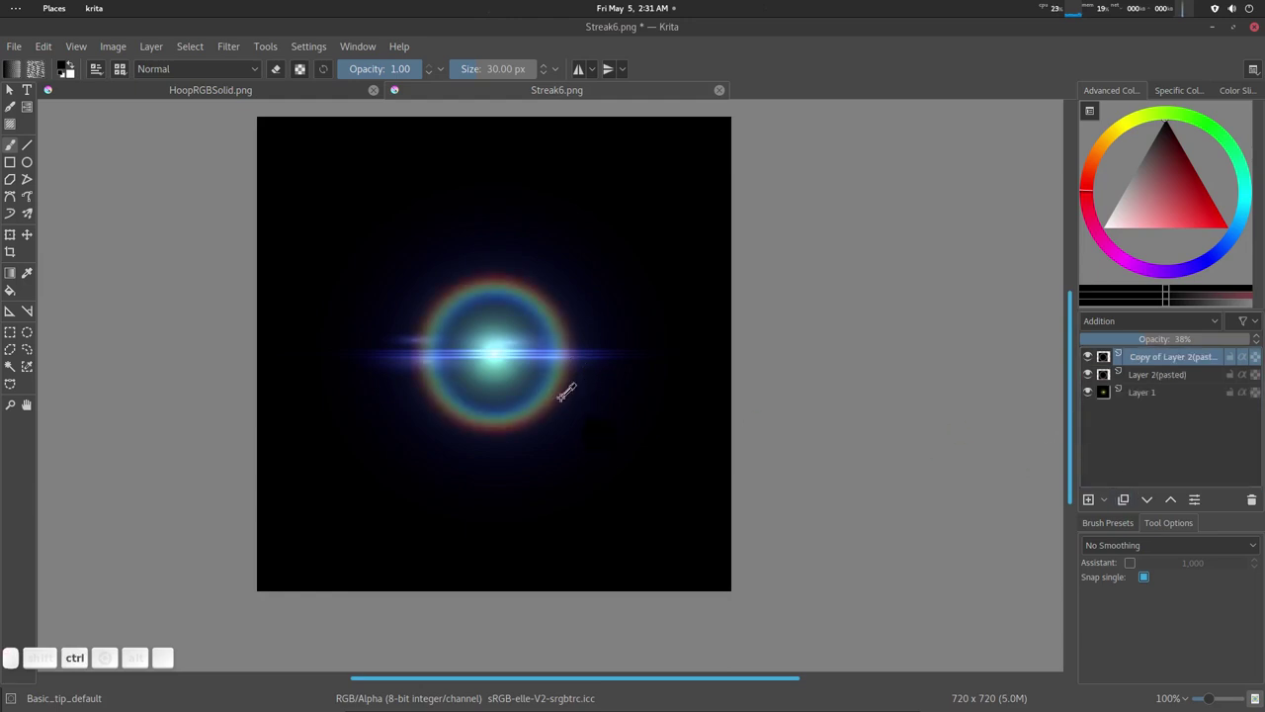
pyautogui.hotkey('ctrl', 't')
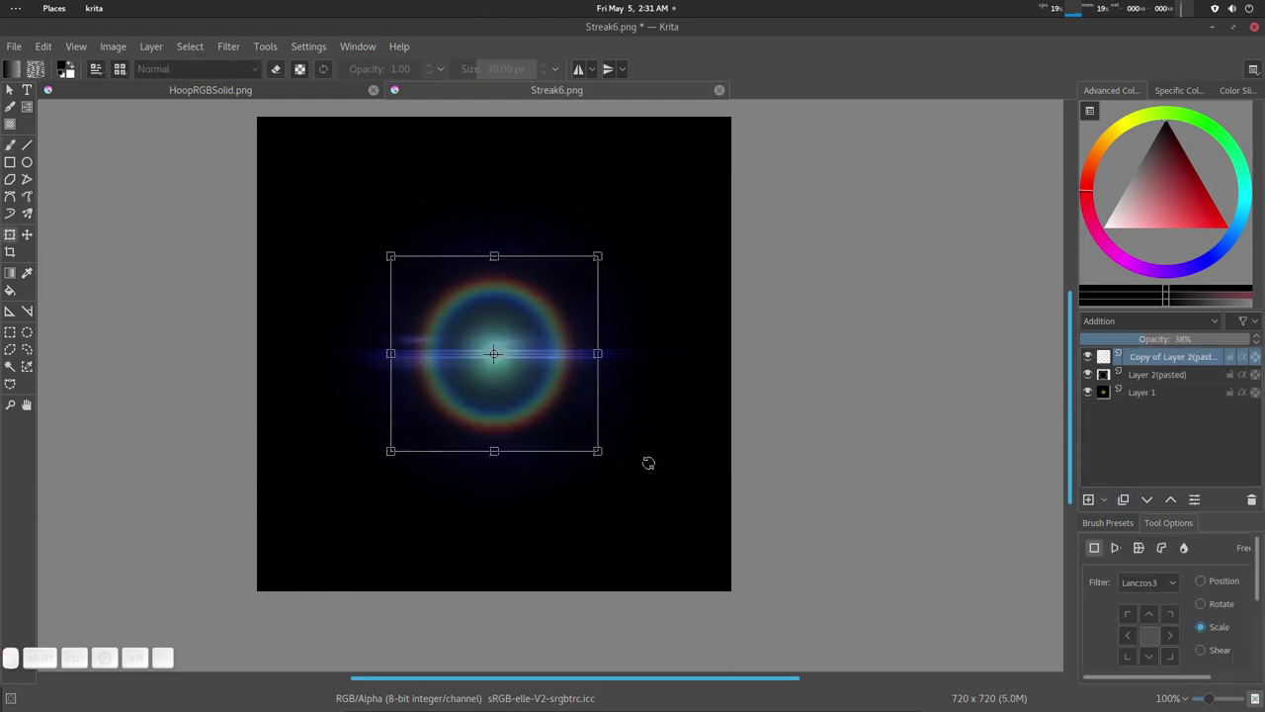
pyautogui.scroll(-5, 1235, 614)
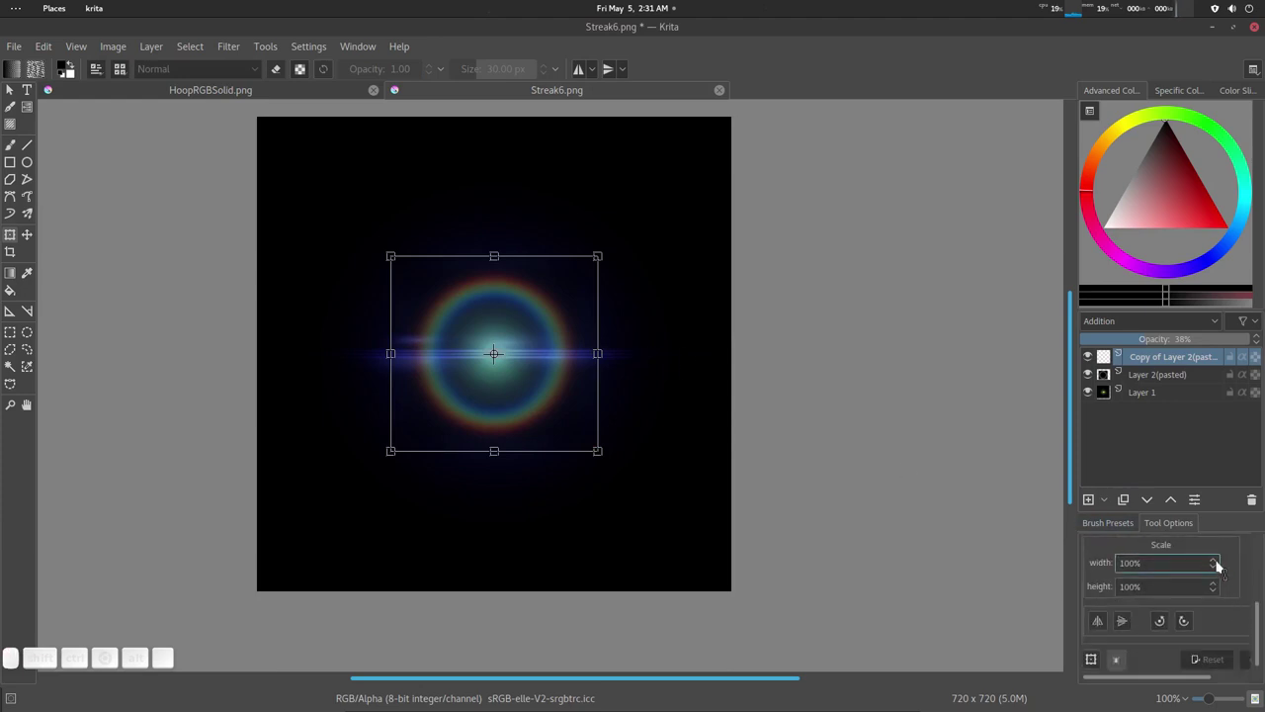
pyautogui.scroll(11, 1216, 564)
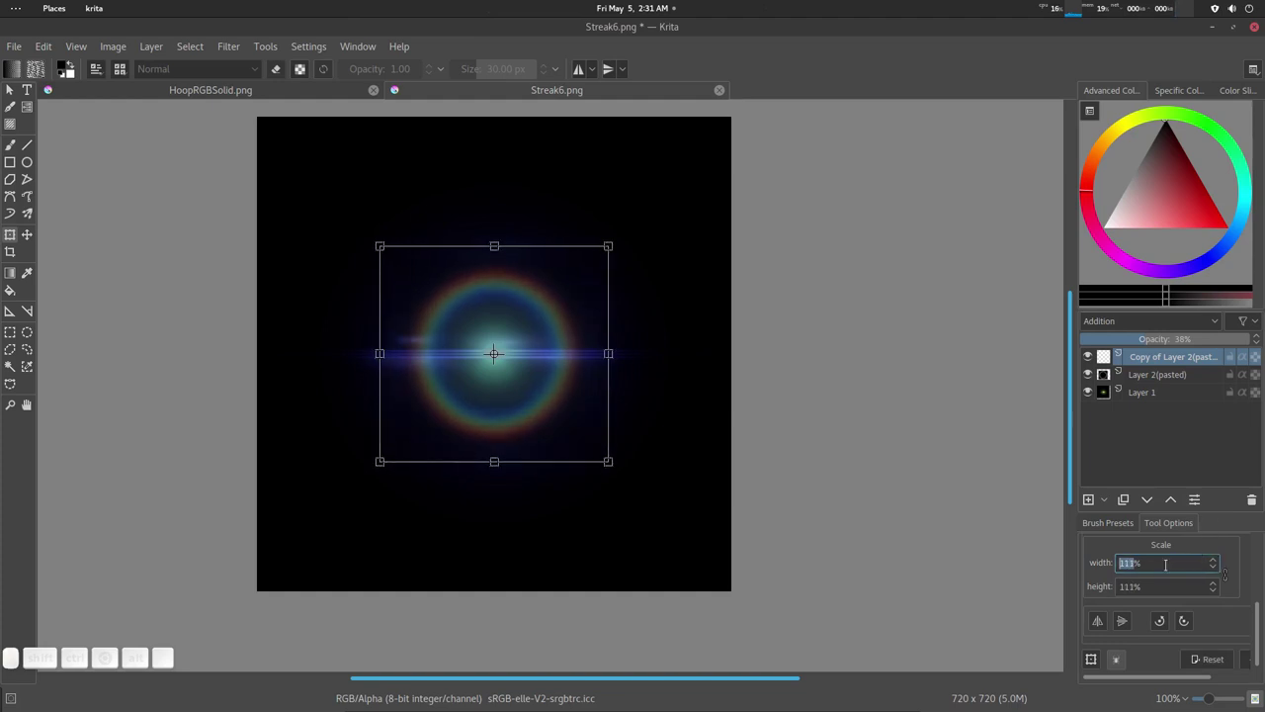
pyautogui.click(1165, 564)
pyautogui.doubleClick(1178, 563)
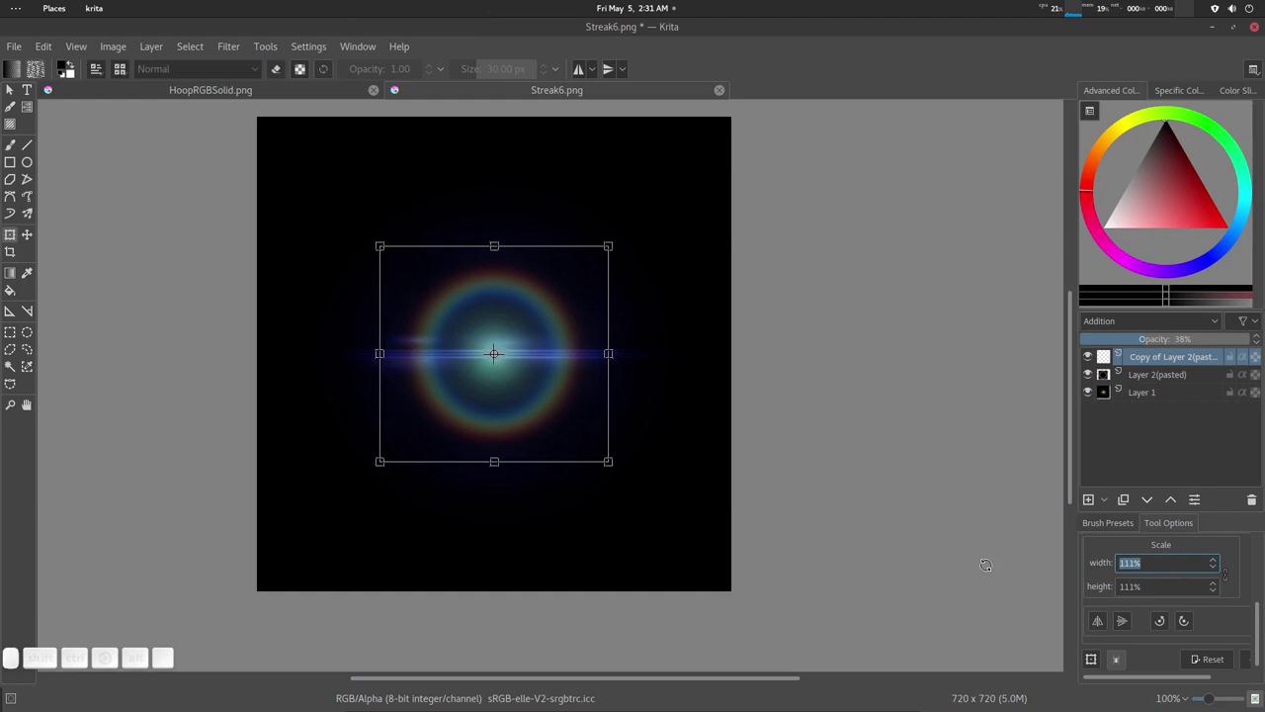
pyautogui.write('200')
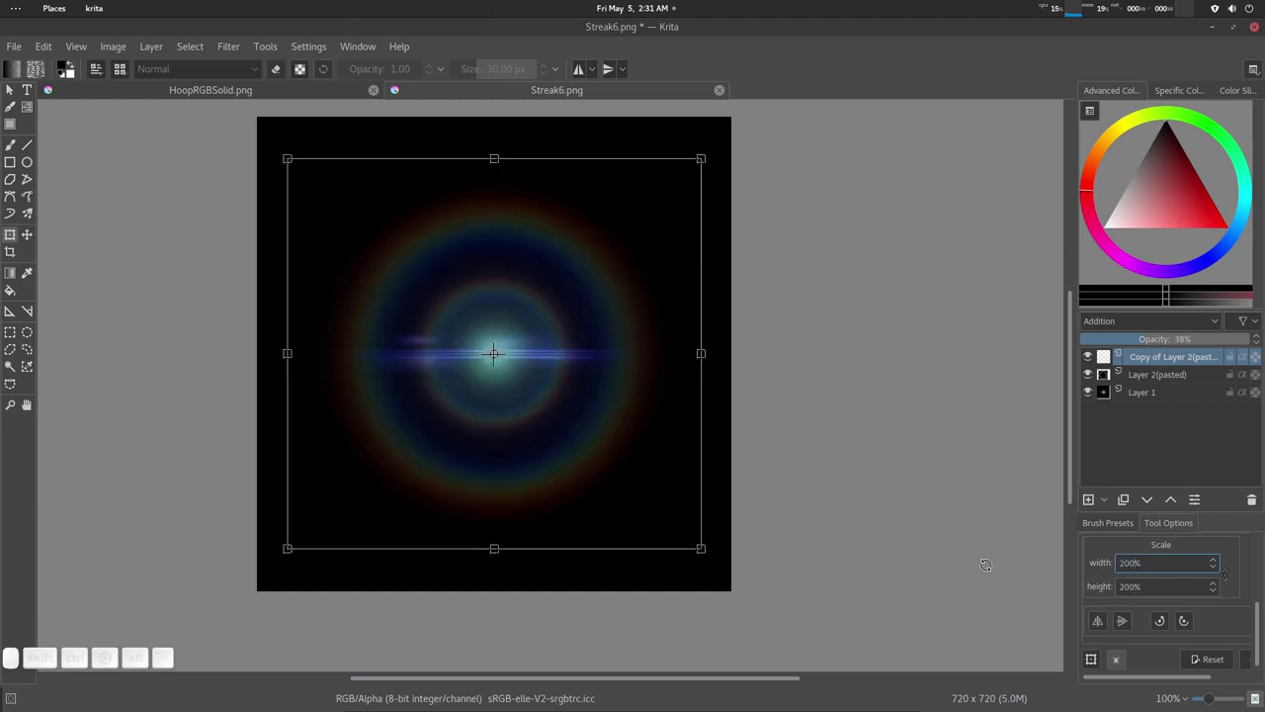
pyautogui.press('Return')
# Step: Lower the opacity of the enlarged ring copy to 18%
pyautogui.click(1170, 375)
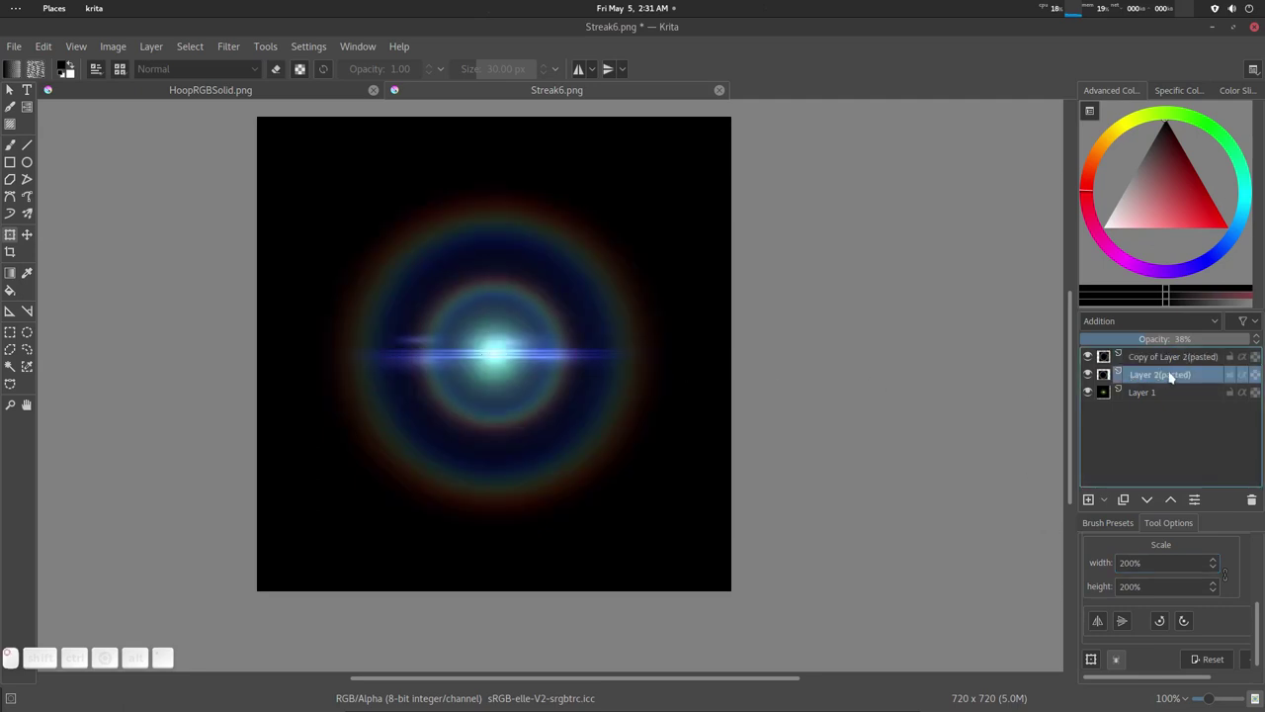
pyautogui.click(1164, 360)
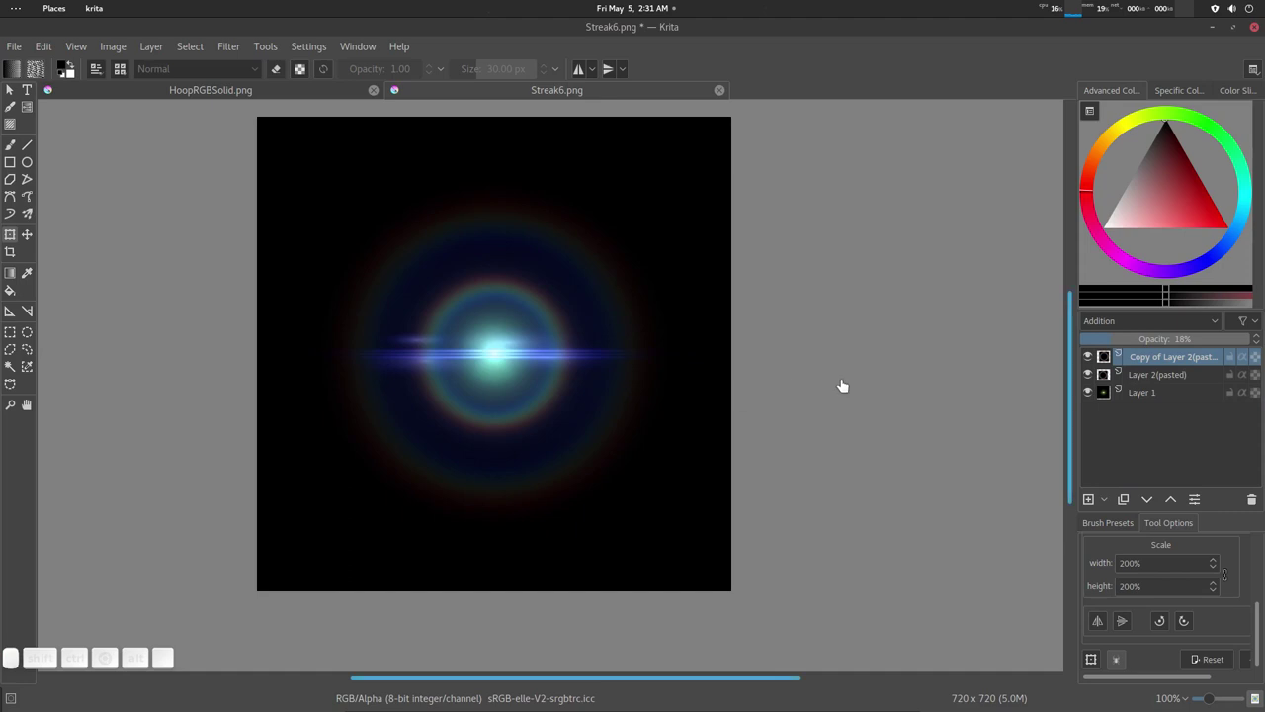
# Step: Adjust the hue and saturation of the enlarged ring copy with the HSV/HSL Adjustment filter, with lightness at 0
pyautogui.hotkey('ctrl', 'u')
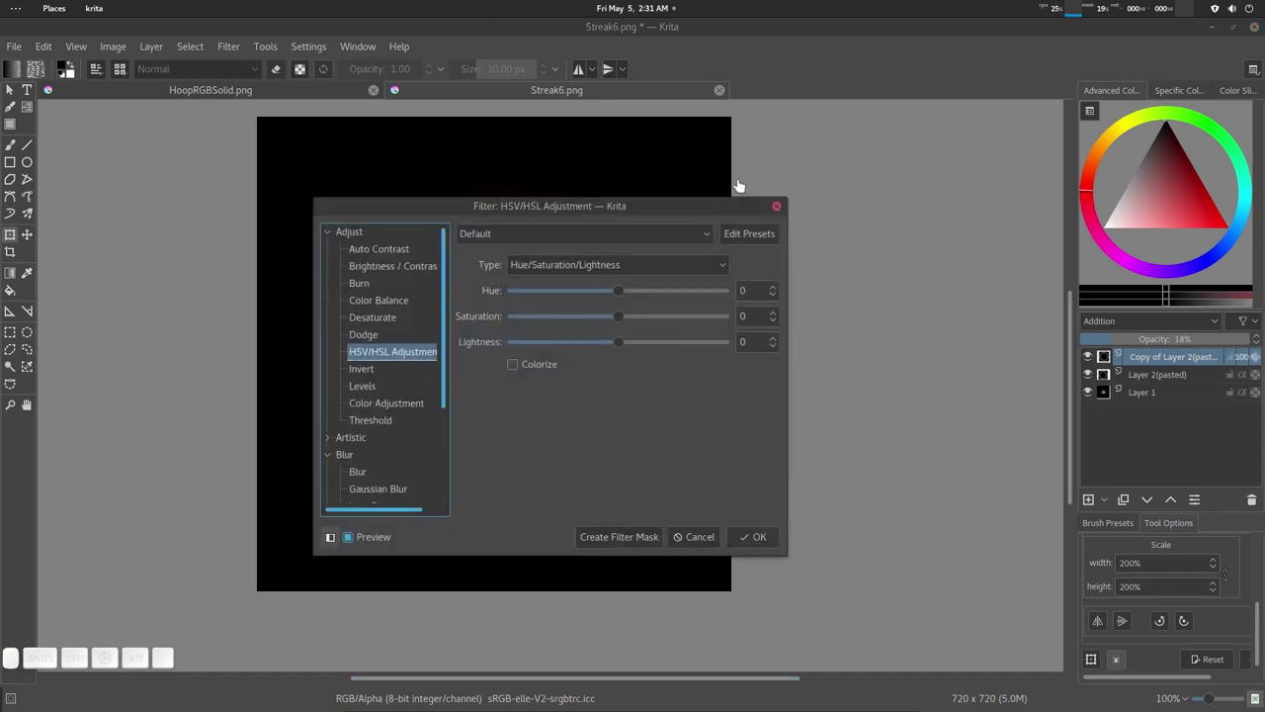
pyautogui.moveTo(638, 208); pyautogui.dragTo(991, 122)
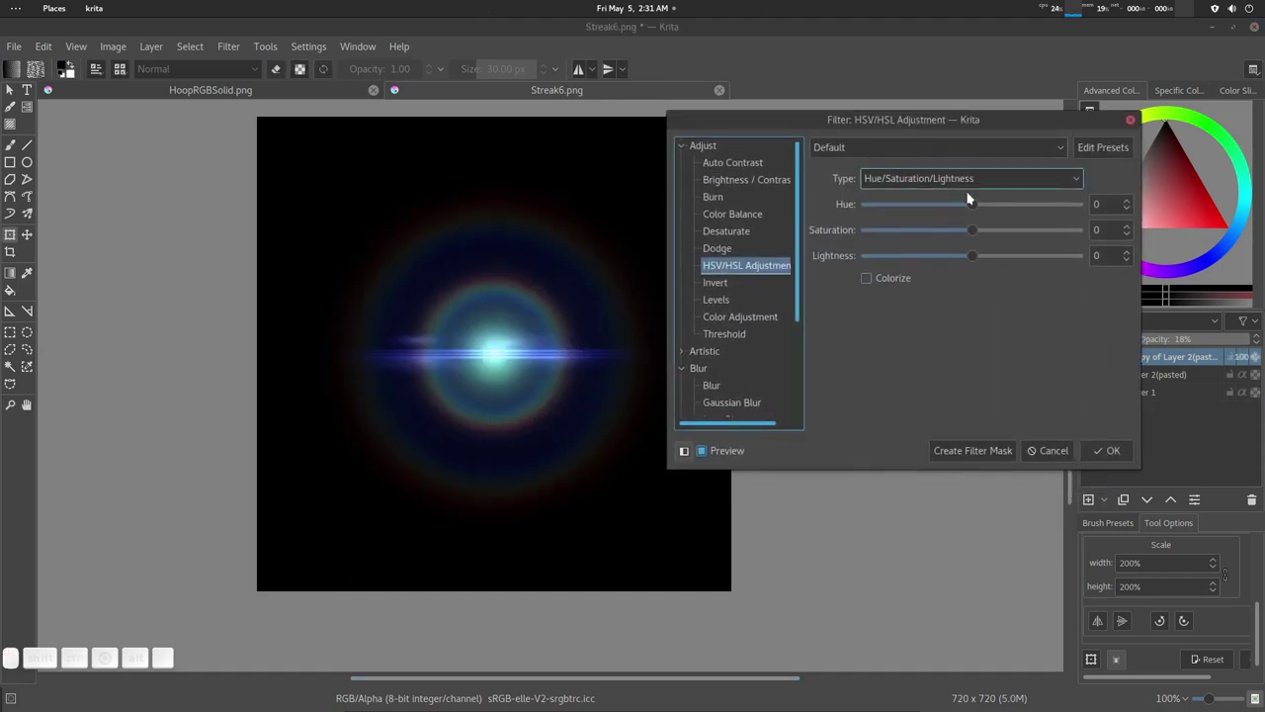
pyautogui.moveTo(972, 205); pyautogui.dragTo(1007, 231)
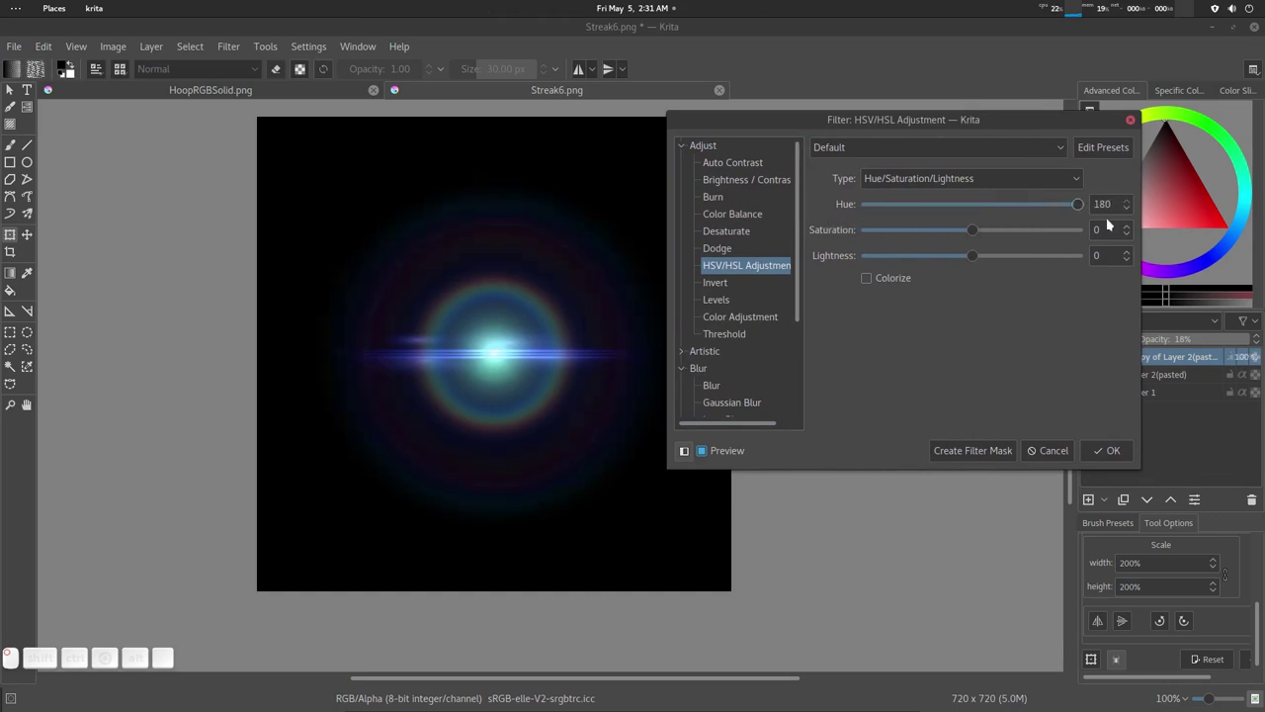
pyautogui.moveTo(1094, 226); pyautogui.dragTo(1057, 227)
pyautogui.moveTo(969, 230); pyautogui.dragTo(959, 267)
pyautogui.moveTo(1112, 257); pyautogui.dragTo(1030, 262)
pyautogui.write('0')
pyautogui.moveTo(1058, 205); pyautogui.dragTo(969, 215)
pyautogui.click(1109, 451)
# Step: Scale the enlarged ring copy down to 86% in width and height
pyautogui.click(576, 269)
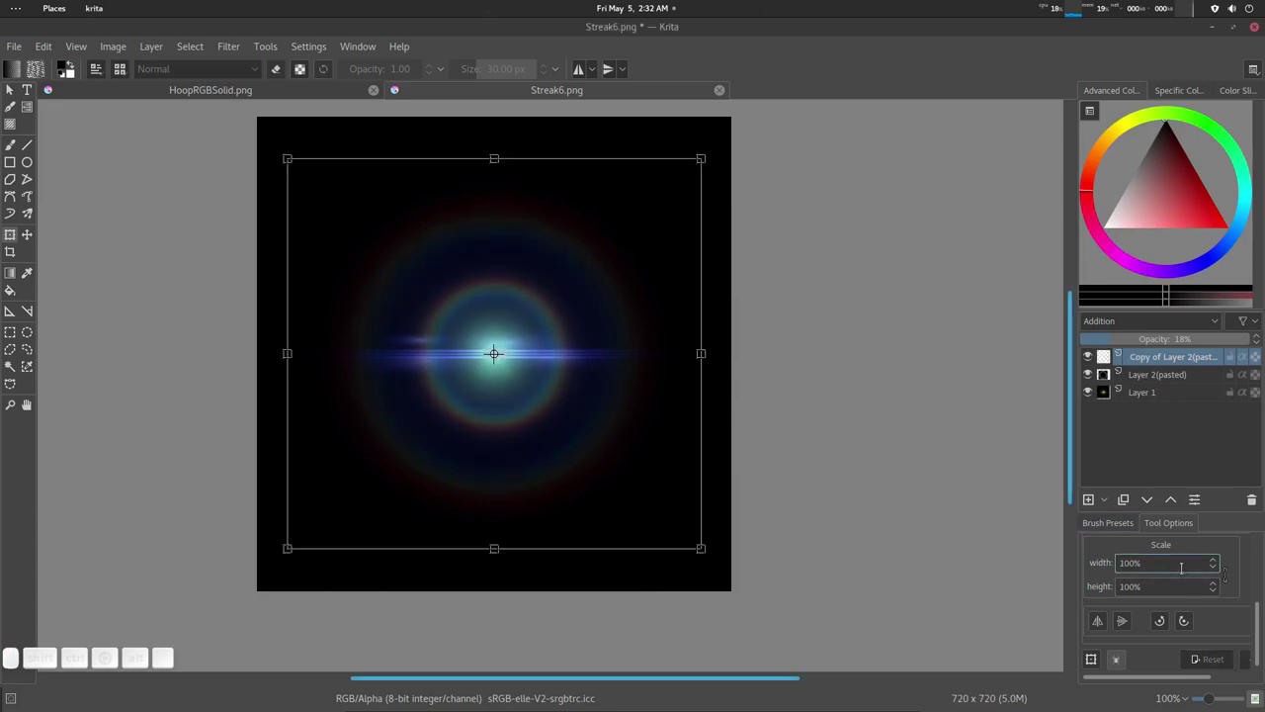
pyautogui.click(1213, 567)
pyautogui.scroll(-11, 1214, 571)
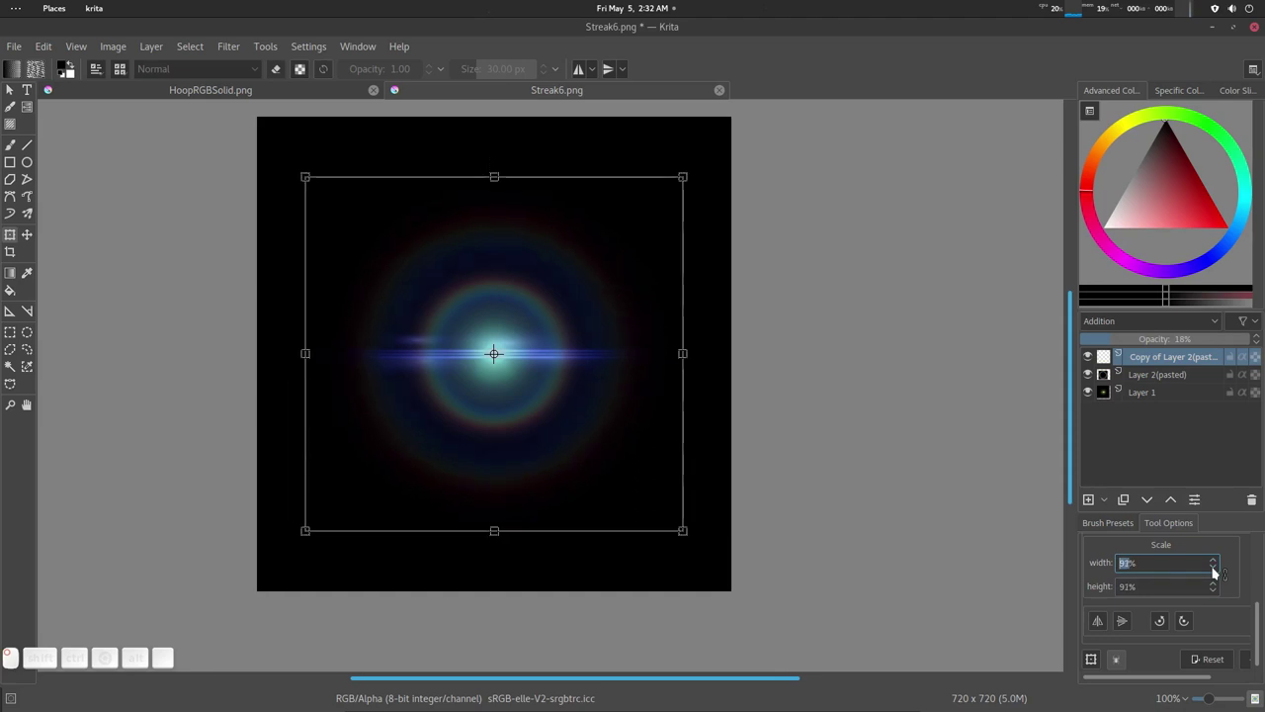
pyautogui.scroll(-2, 1214, 572)
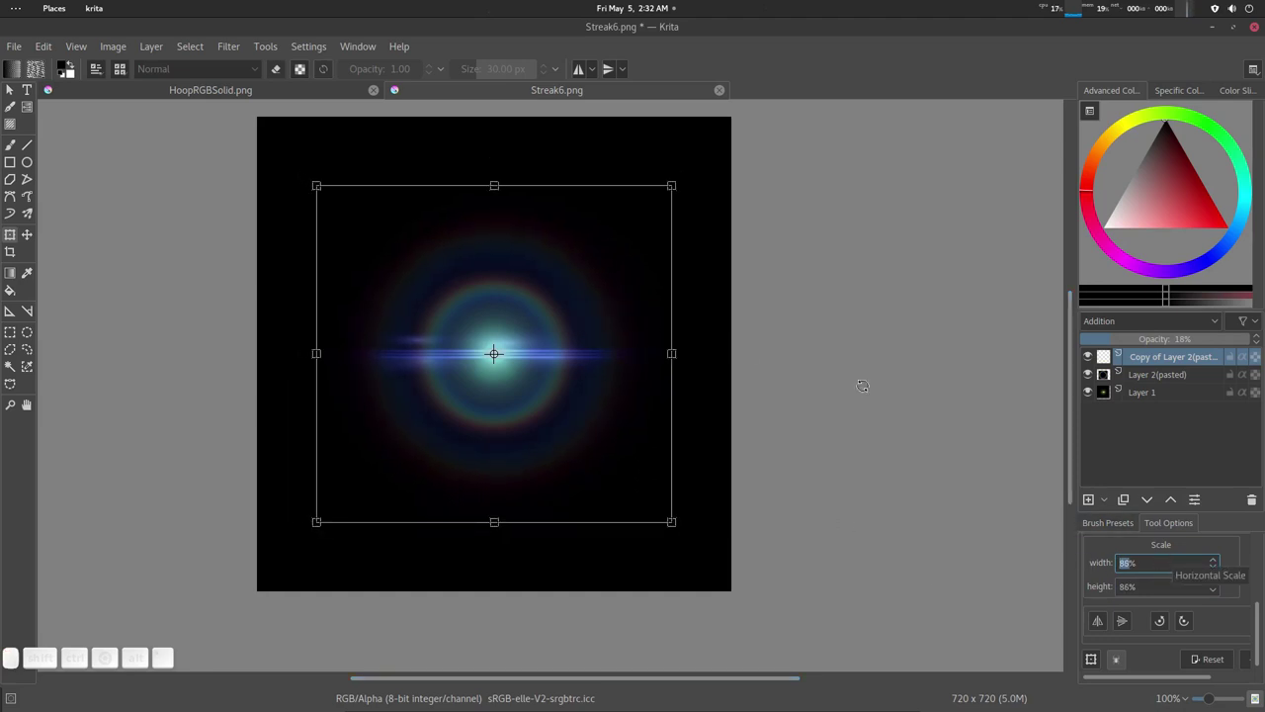
pyautogui.click(17, 89)
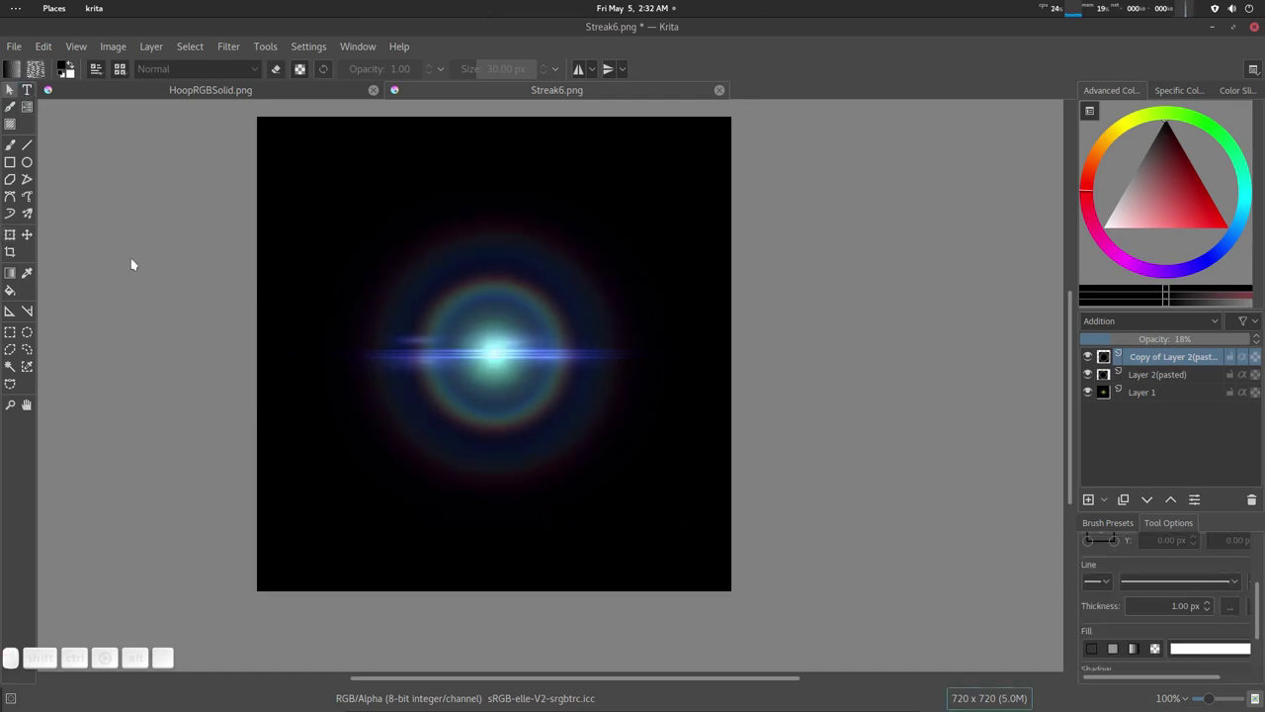
# Step: Scale the streak on Layer 1 up to 123% in width and height
pyautogui.moveTo(526, 386); pyautogui.dragTo(550, 397, button='middle')
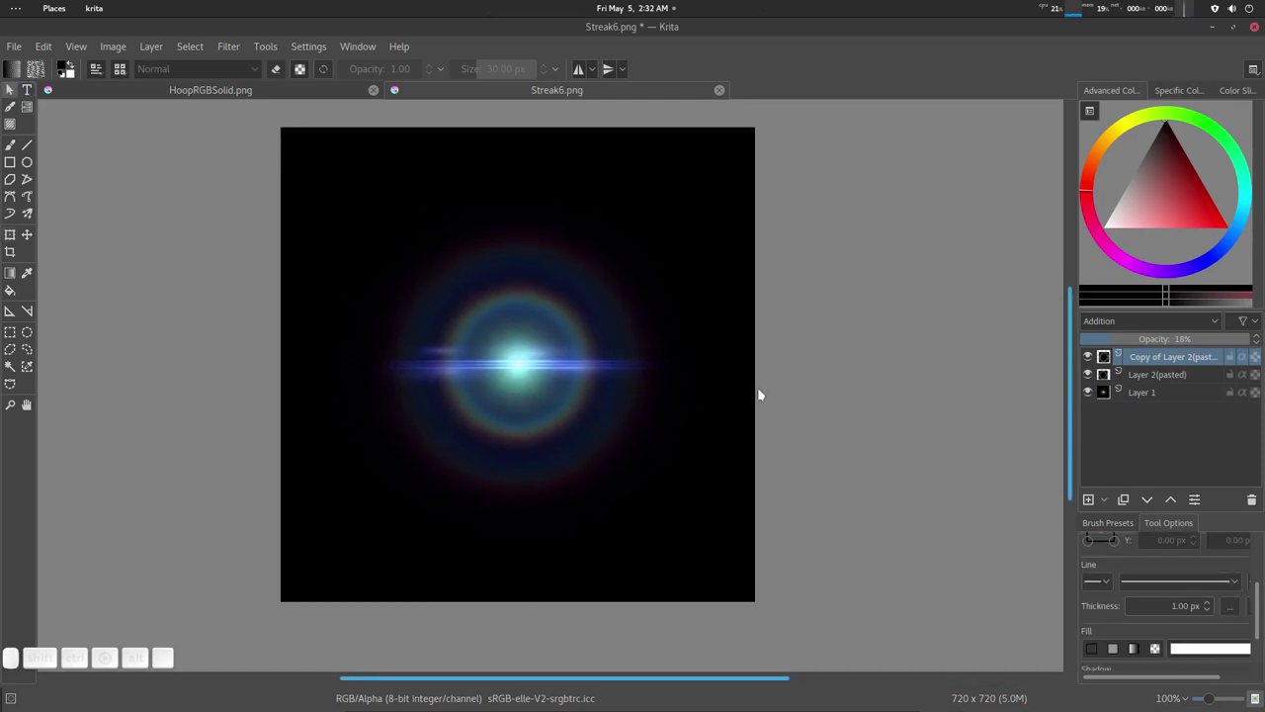
pyautogui.click(1153, 395)
pyautogui.press('b')
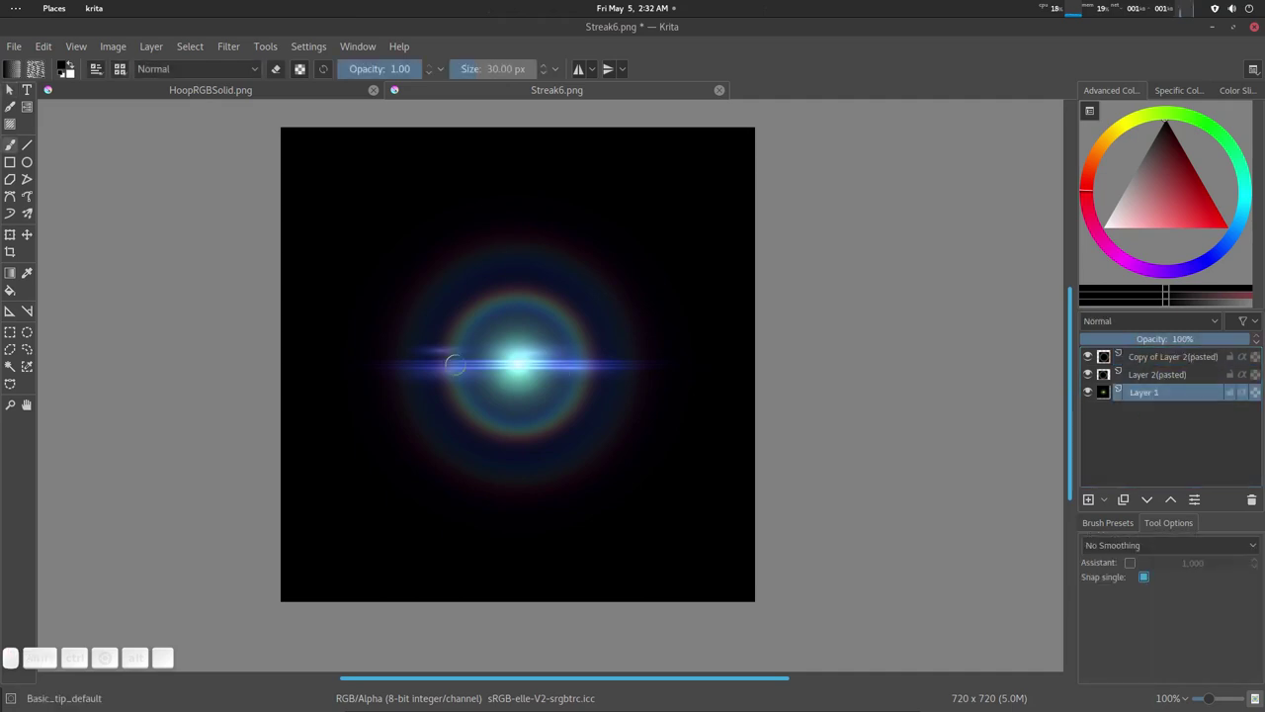
pyautogui.hotkey('ctrl', 't')
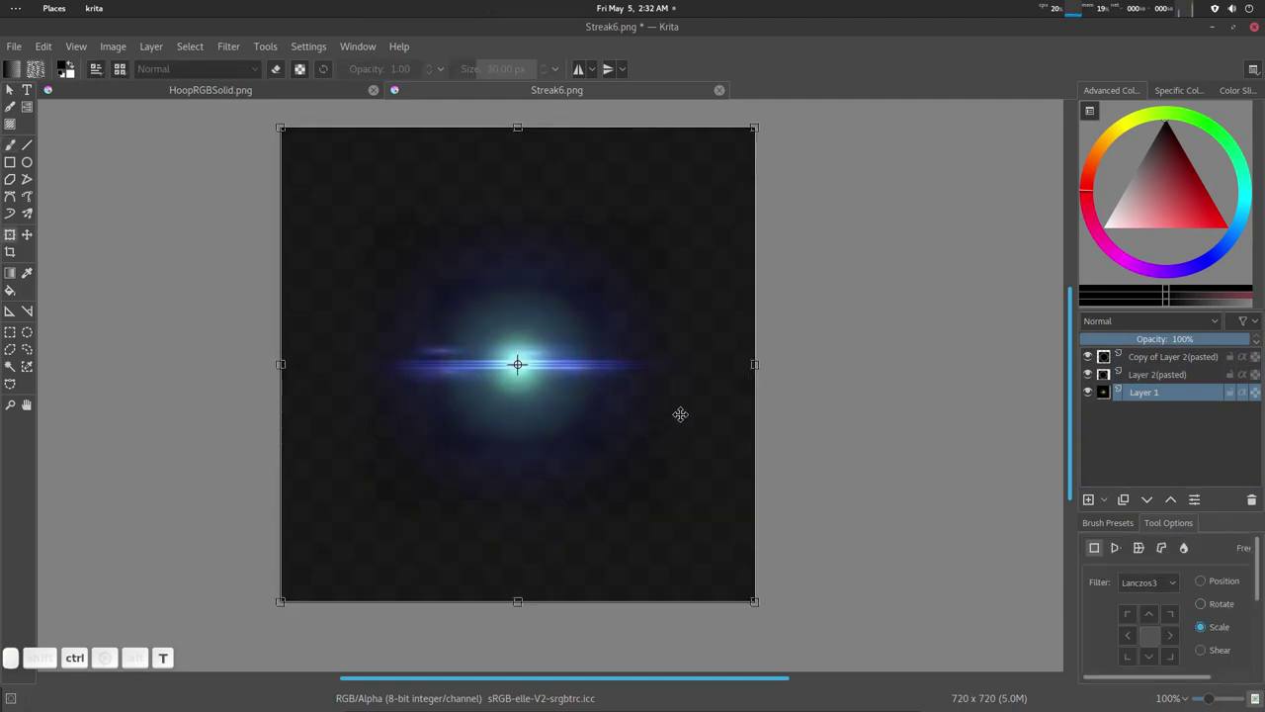
pyautogui.scroll(-3, 1222, 620)
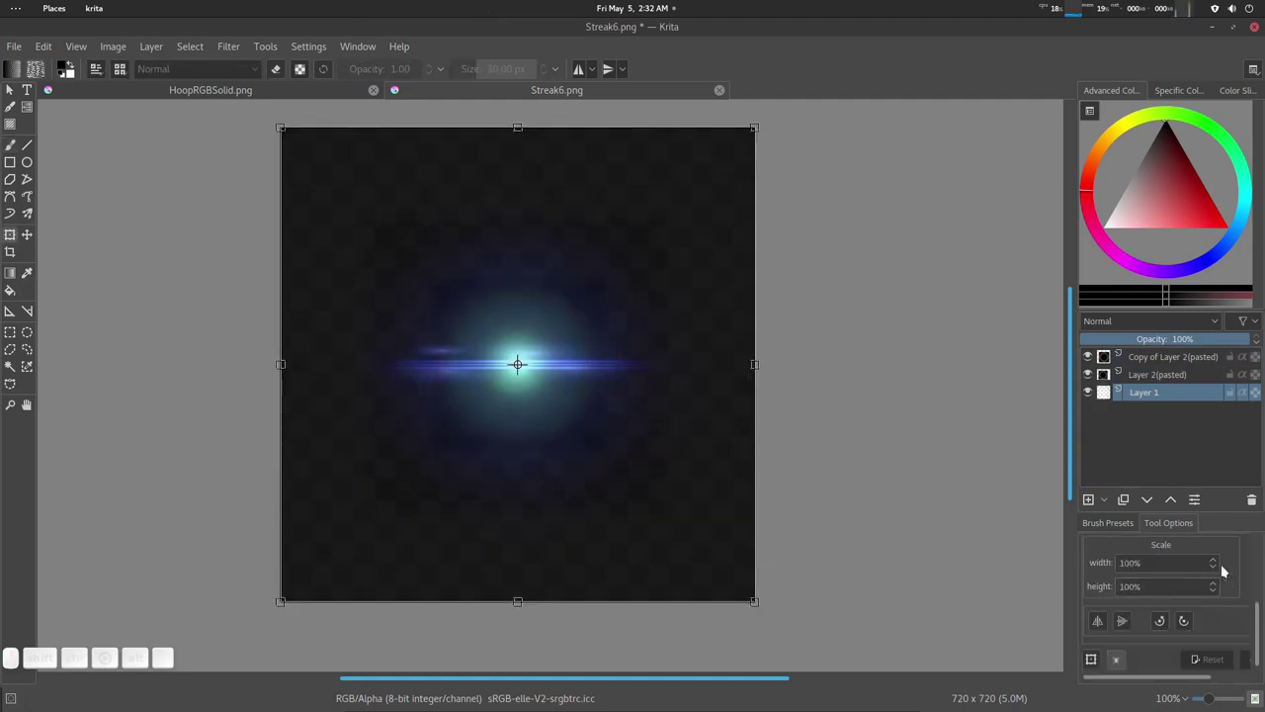
pyautogui.scroll(11, 1215, 565)
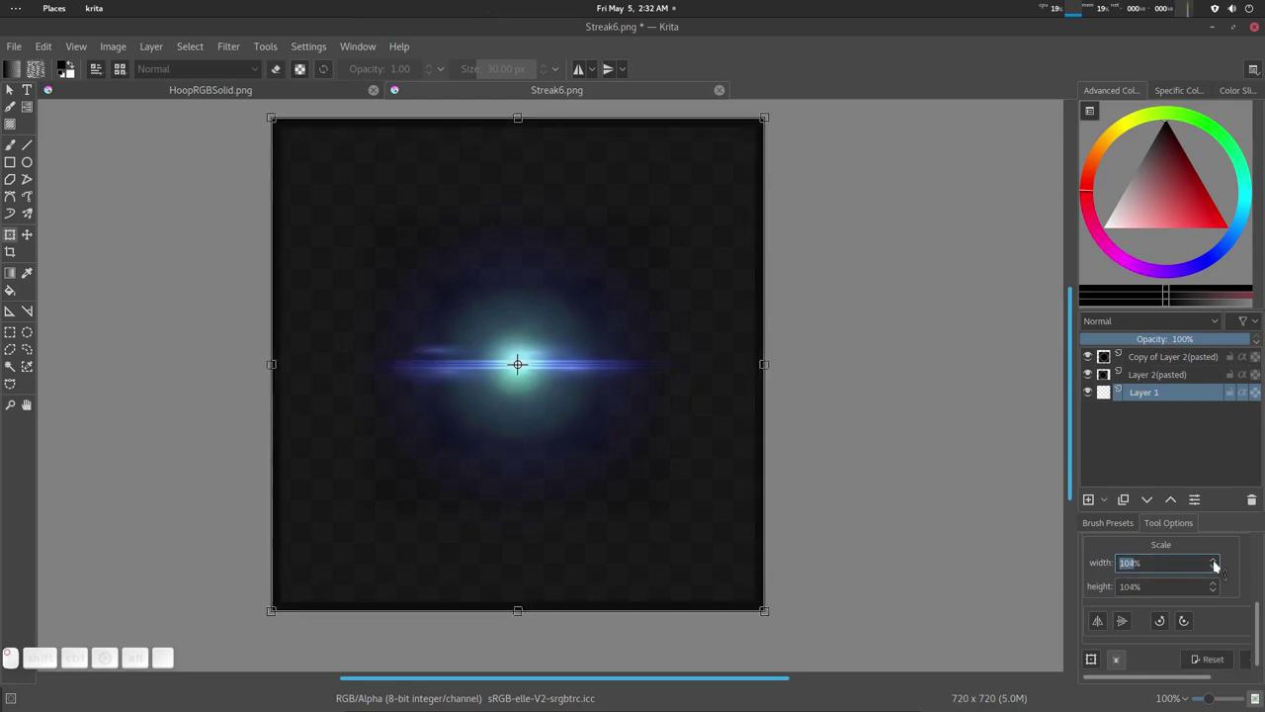
pyautogui.scroll(12, 1215, 565)
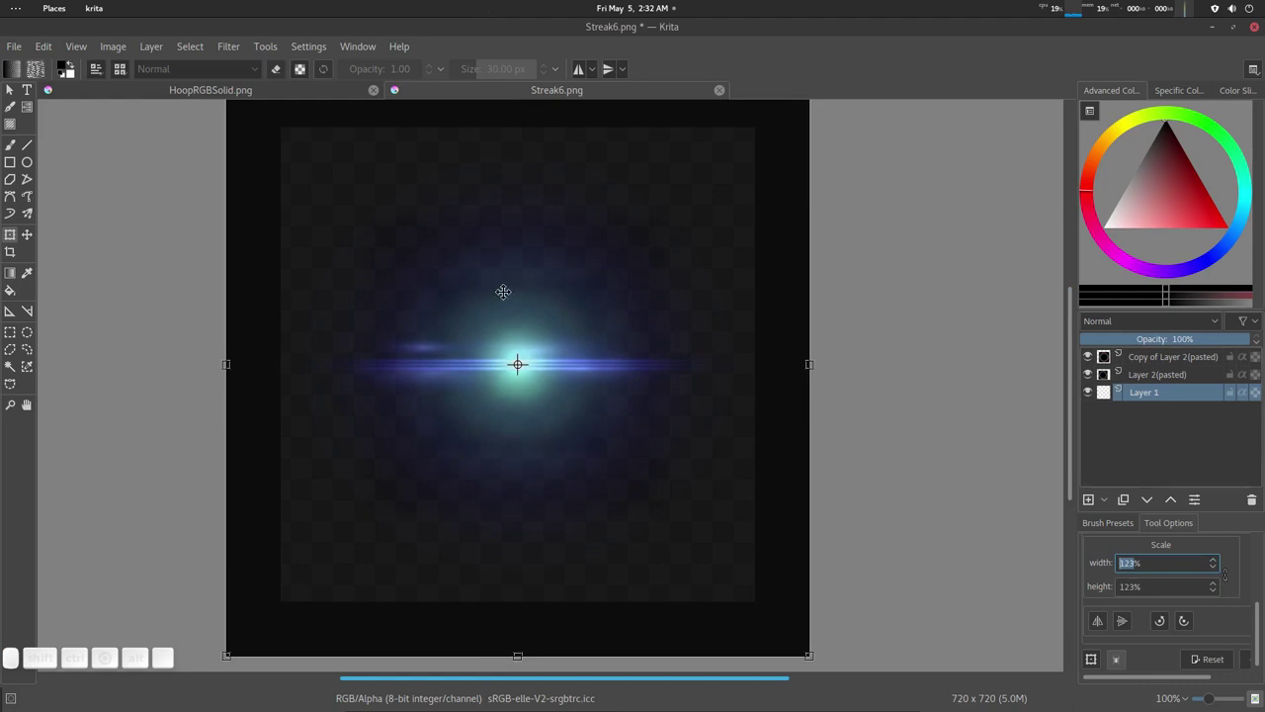
pyautogui.click(12, 91)
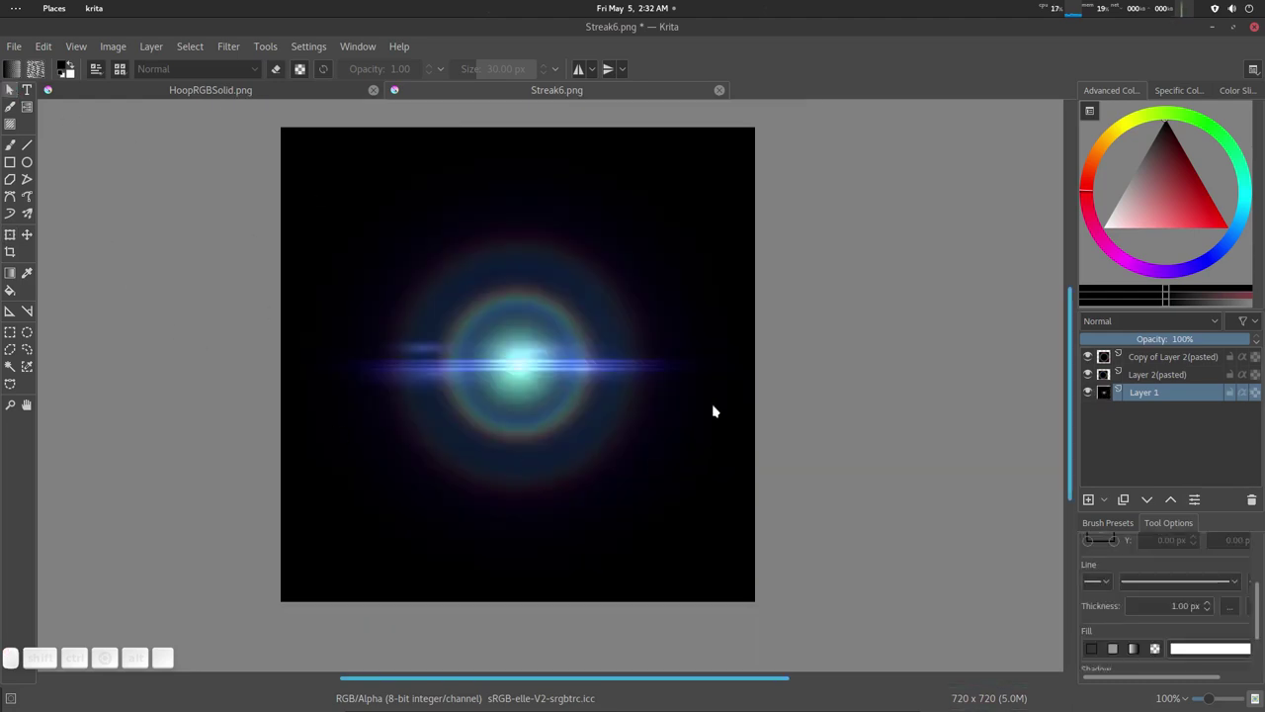
pyautogui.moveTo(679, 403); pyautogui.dragTo(665, 399, button='middle')
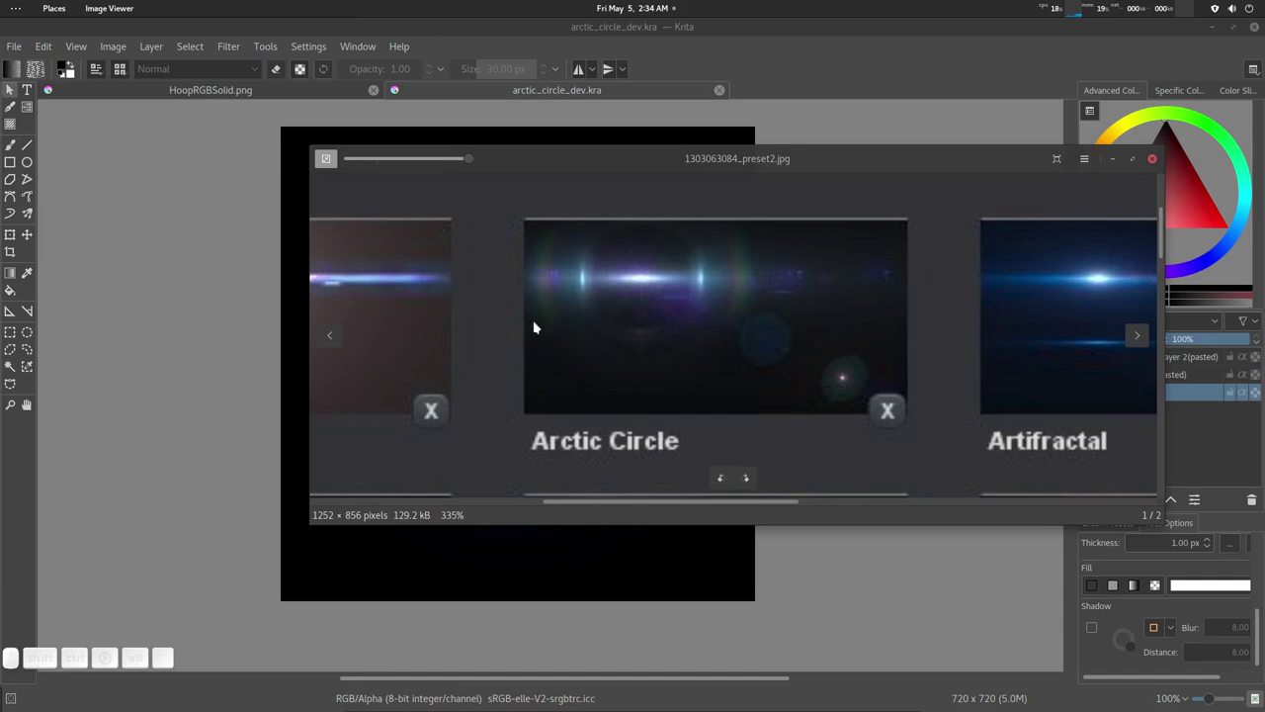
# Step: Put the reference image away and preview anamorphic_streak_Double.png from the LENSE FLARE ELEMENTS folder in the file manager
pyautogui.click(1112, 159)
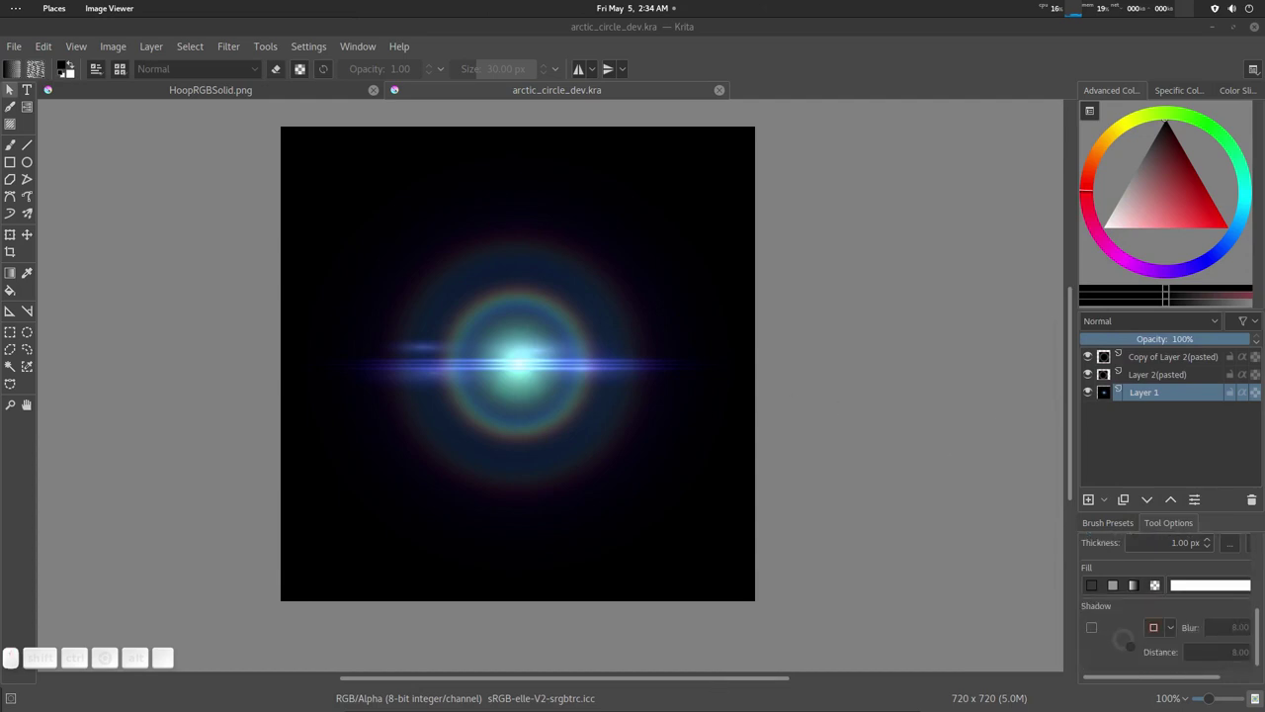
pyautogui.moveTo(571, 703)
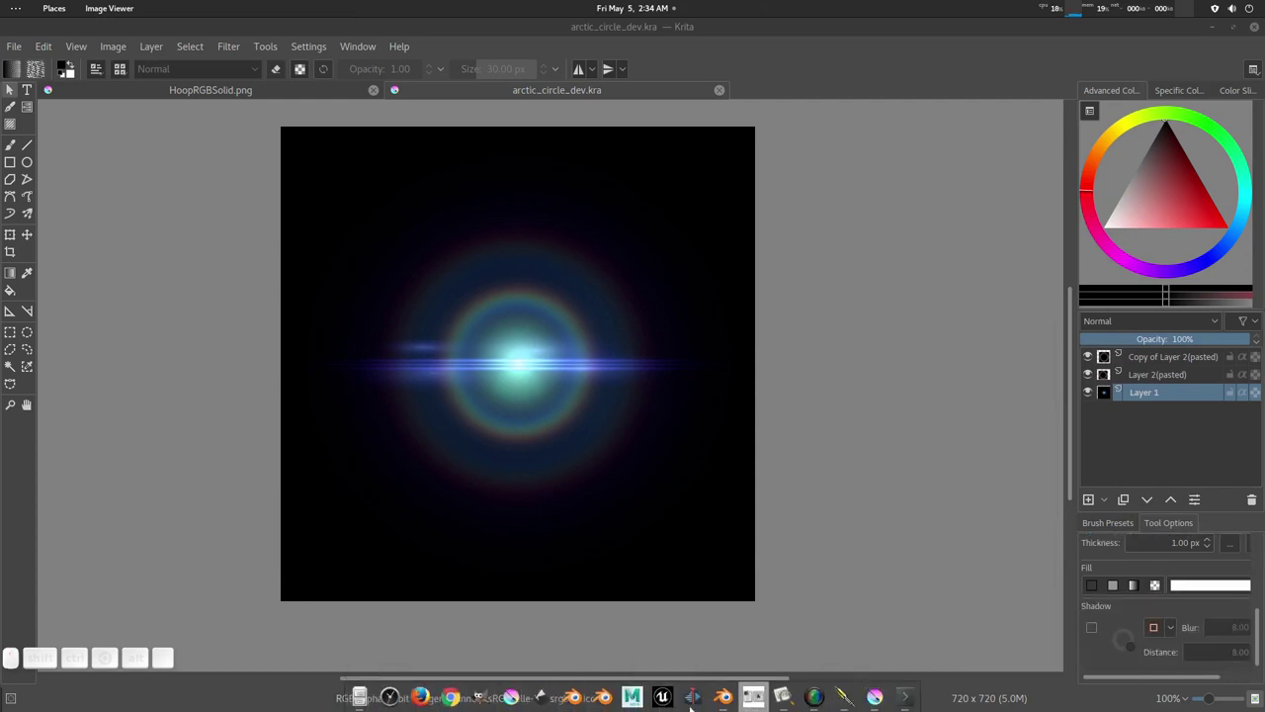
pyautogui.click(361, 697)
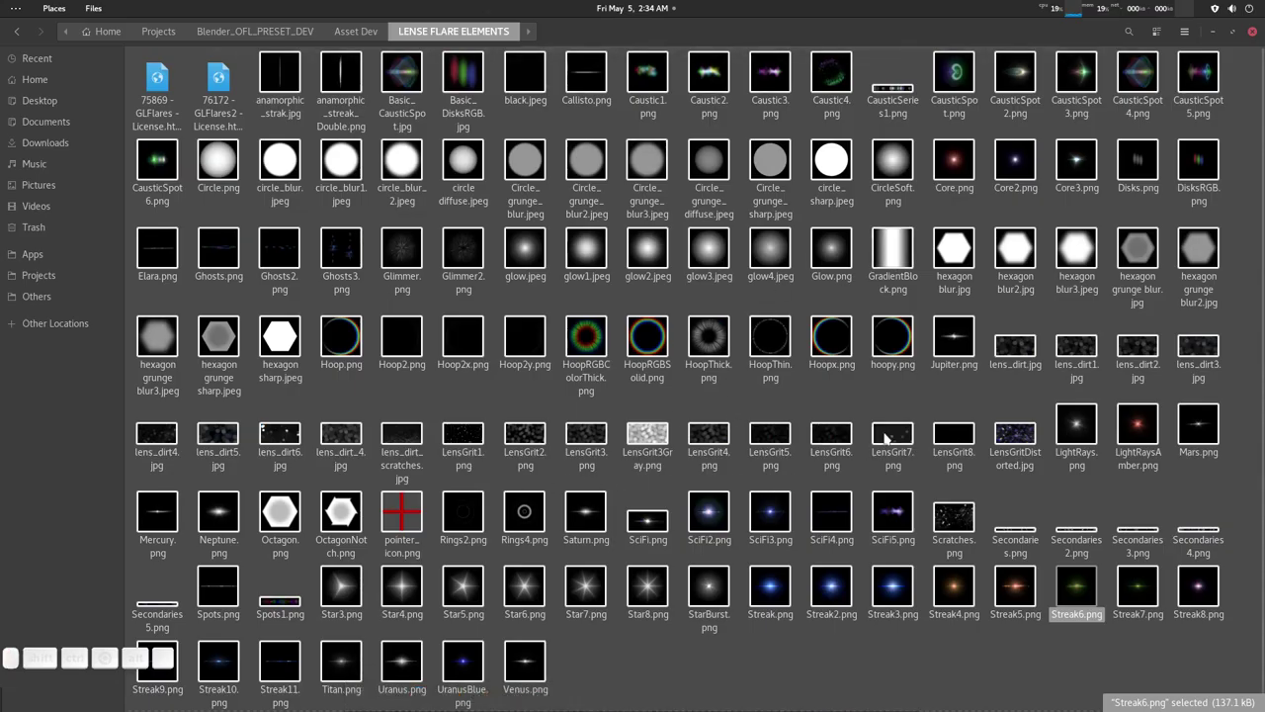
pyautogui.click(902, 406)
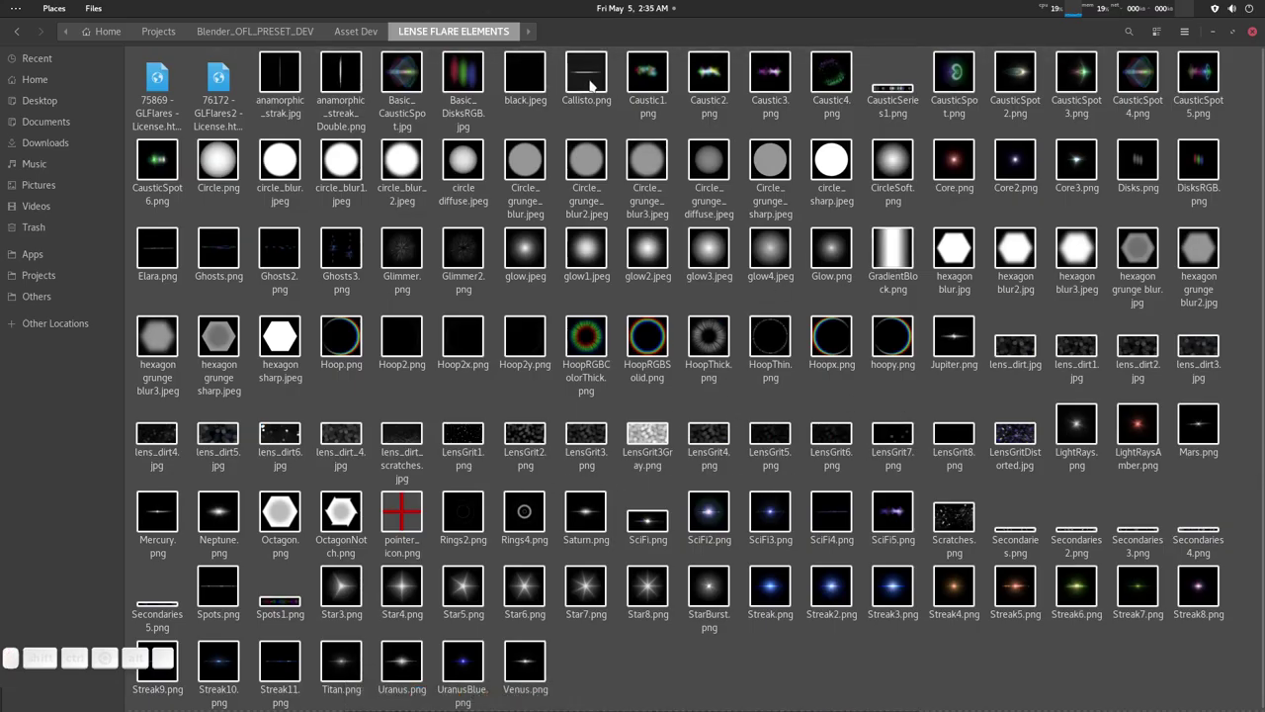
pyautogui.doubleClick(334, 86)
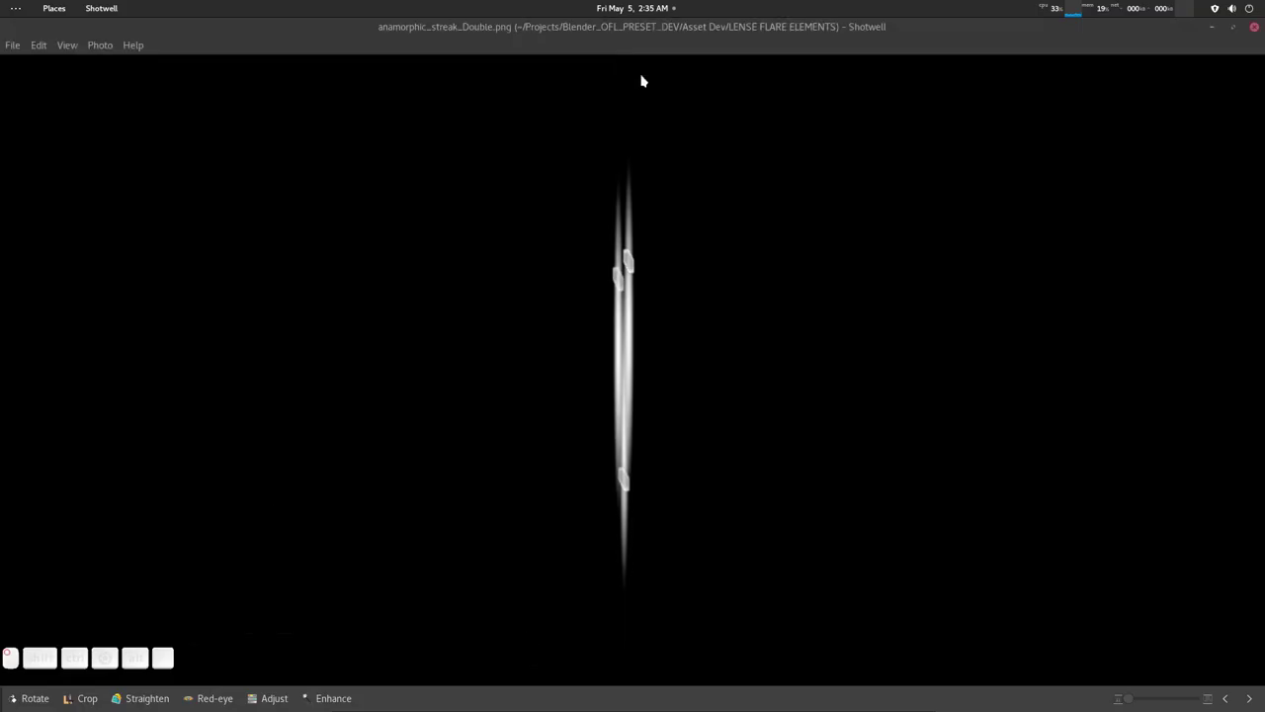
pyautogui.click(1253, 28)
# Step: Preview anamorphic_strak.jpg and open it in Krita
pyautogui.click(282, 80)
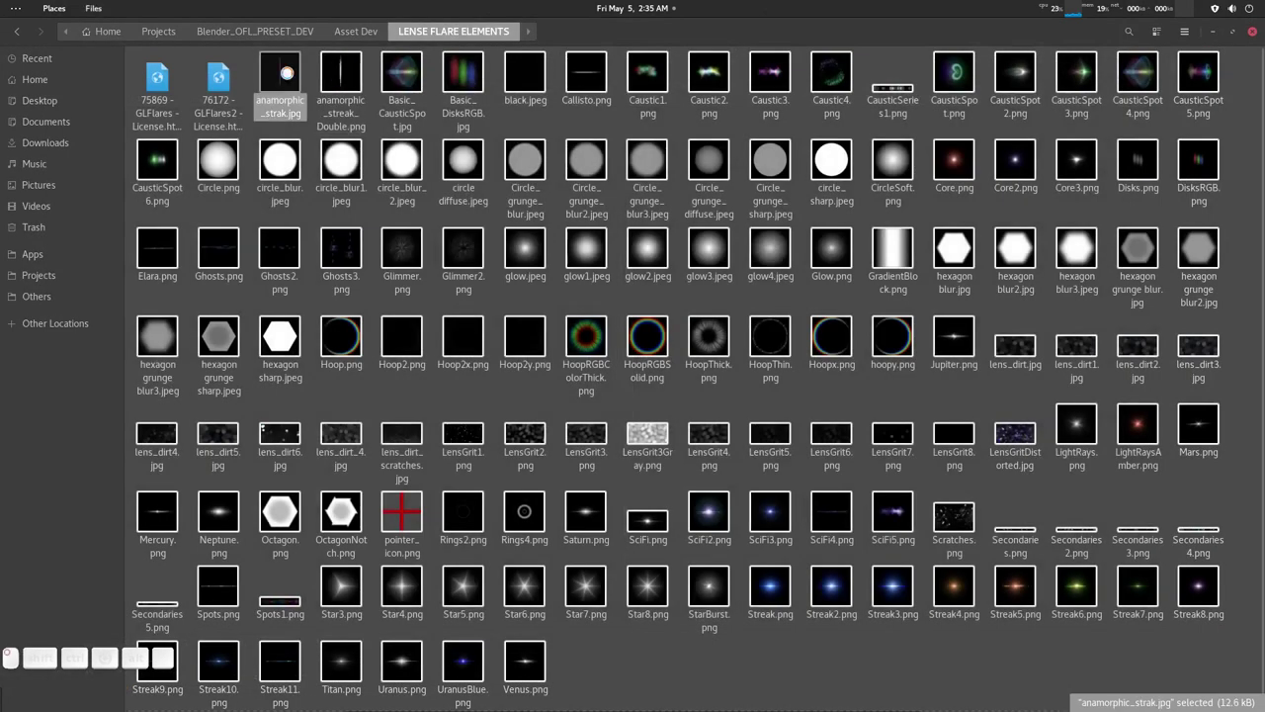
pyautogui.doubleClick(284, 76)
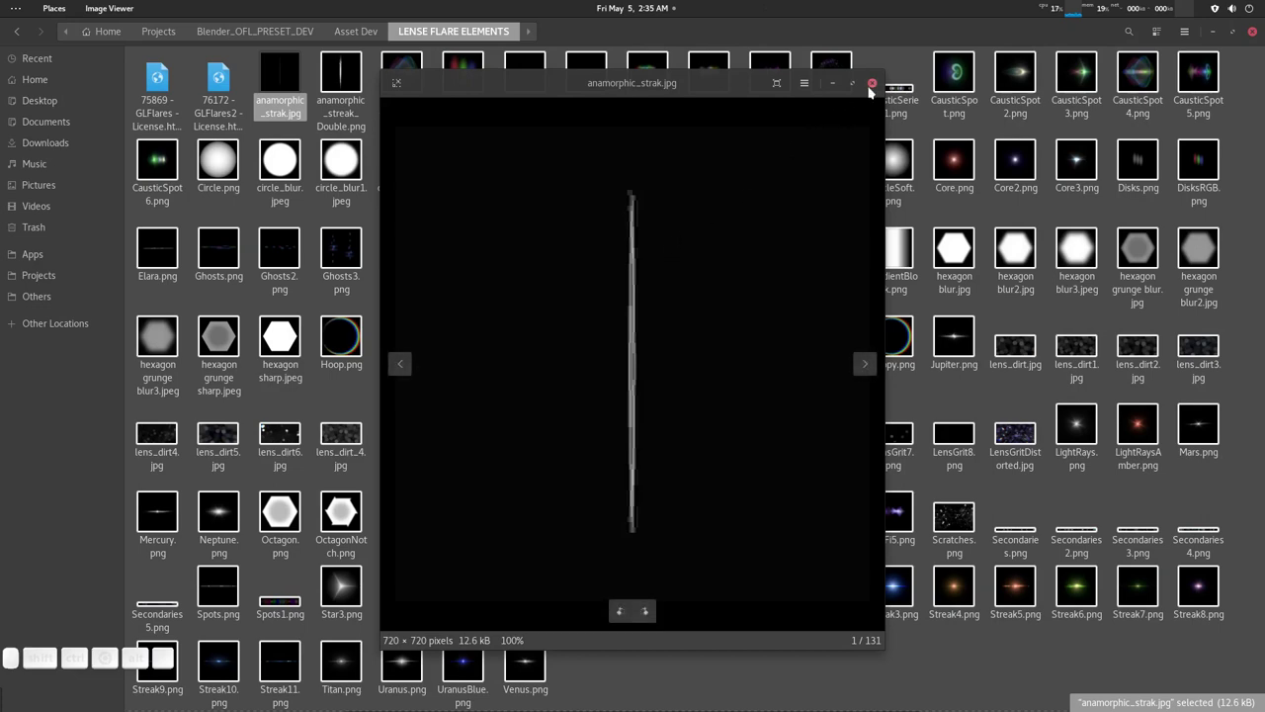
pyautogui.click(872, 82)
pyautogui.rightClick(287, 82)
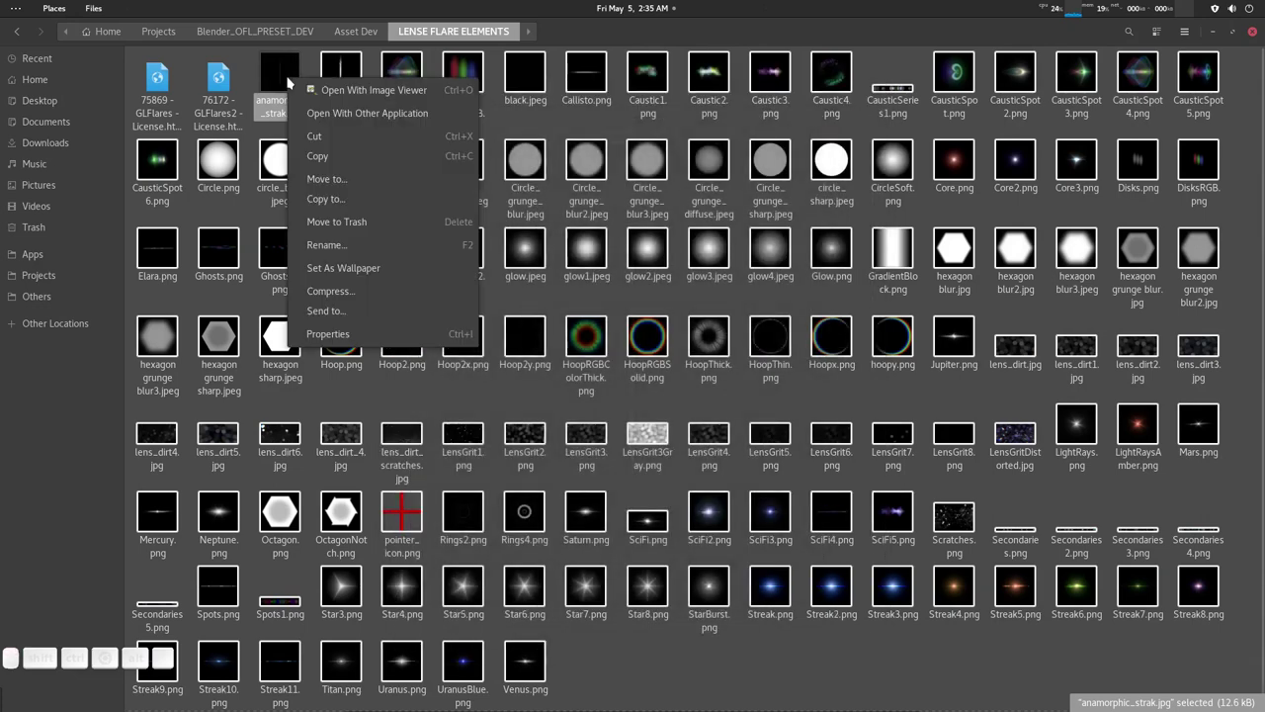
pyautogui.click(395, 110)
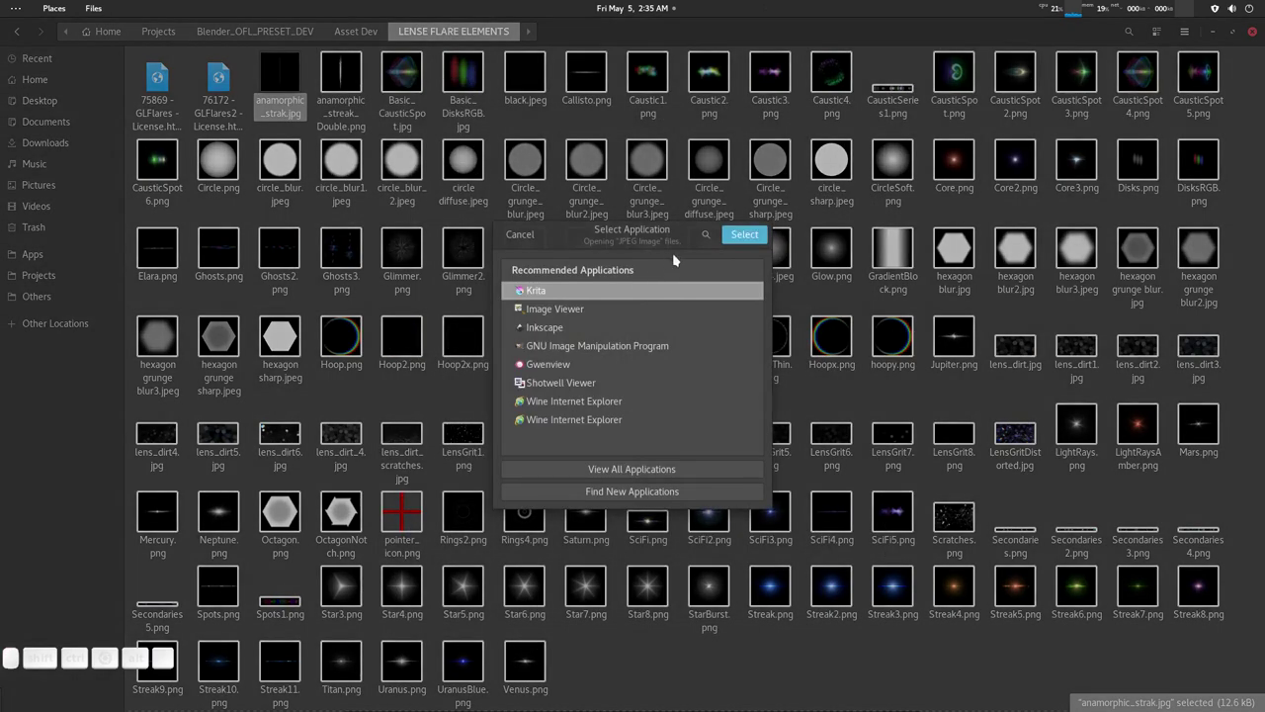
pyautogui.click(745, 234)
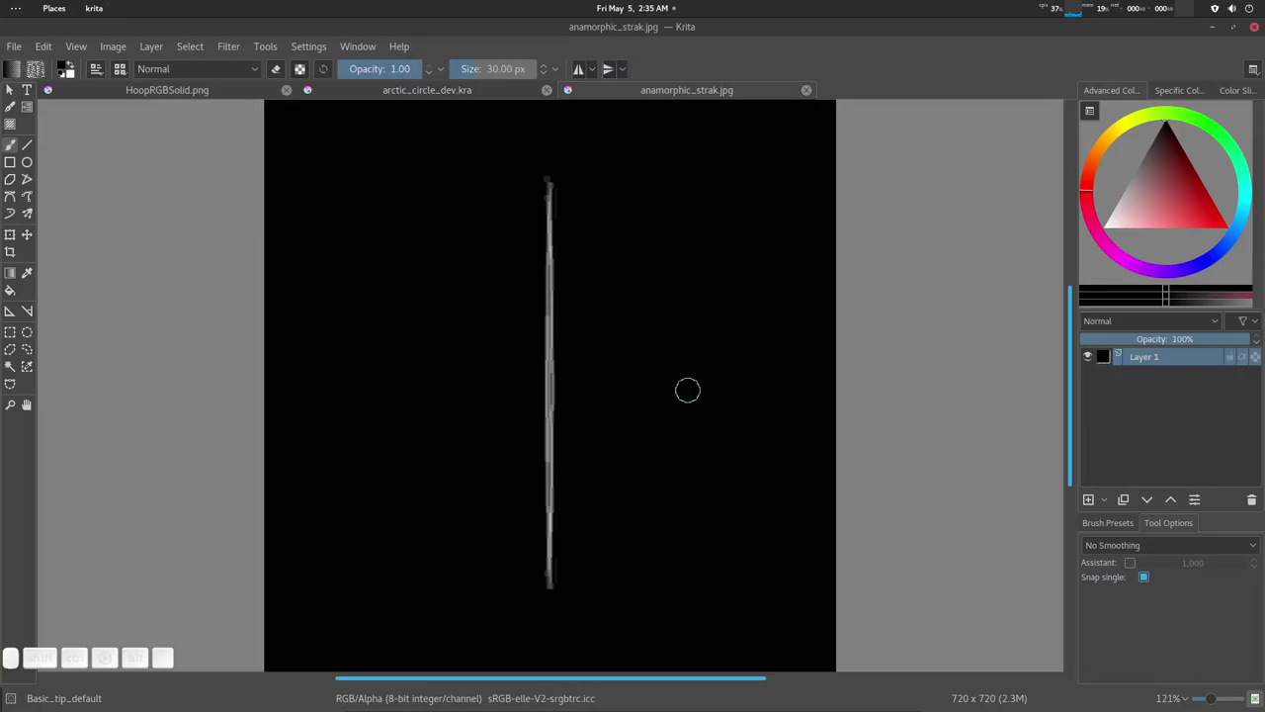
# Step: Copy the whole anamorphic_strak.jpg image into arctic_circle_dev.kra as a new layer at the top of the layer stack
pyautogui.hotkey('ctrl', 'a')
pyautogui.hotkey('ctrl', 'c')
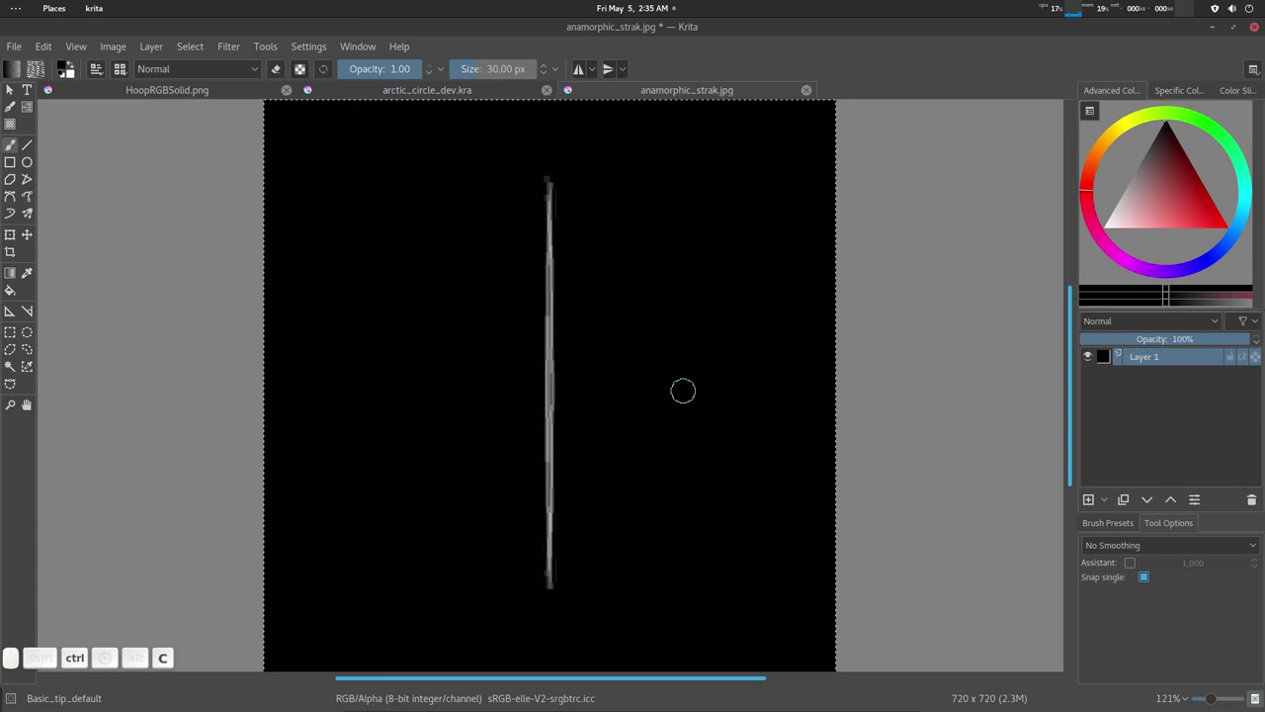
pyautogui.click(444, 92)
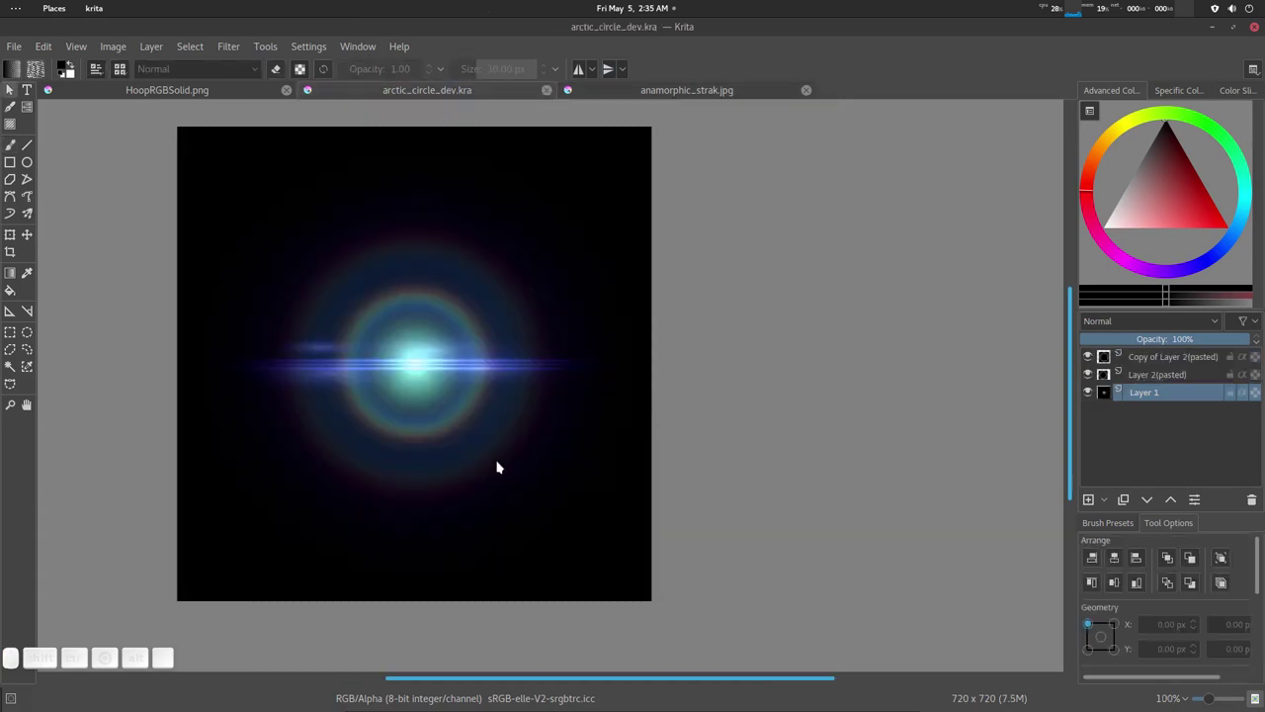
pyautogui.hotkey('ctrl', 'v')
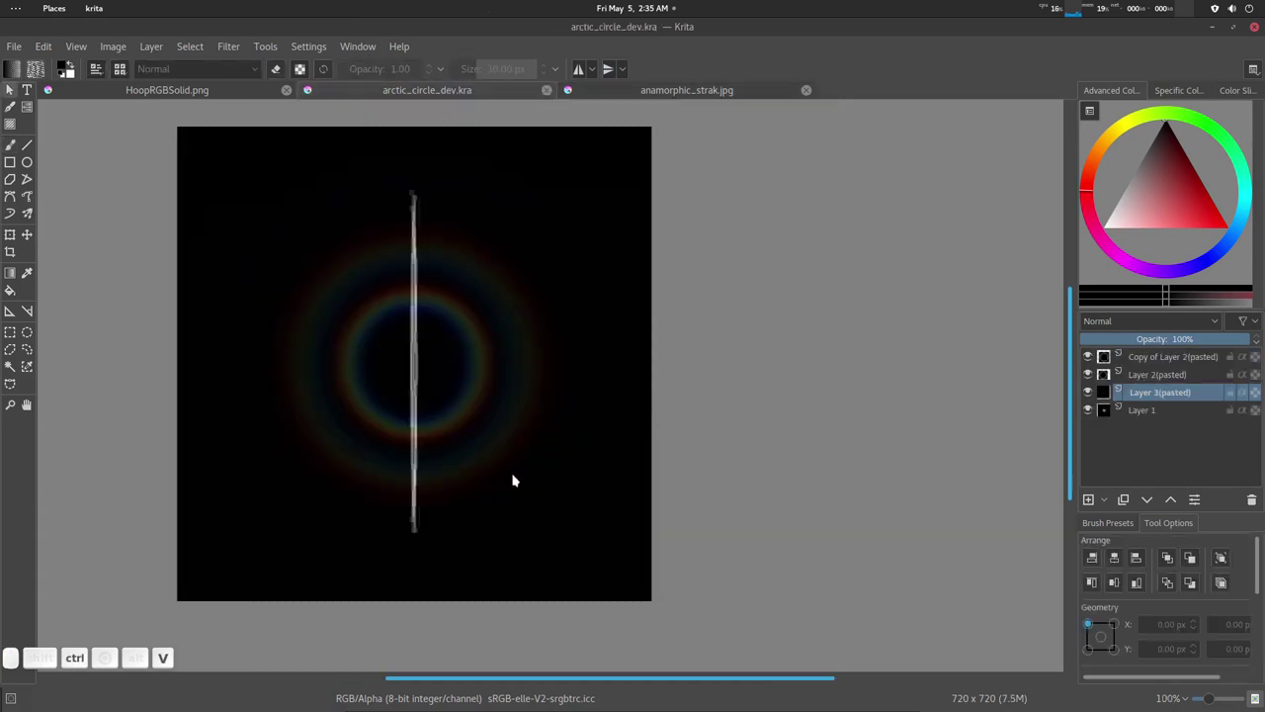
pyautogui.click(1170, 499)
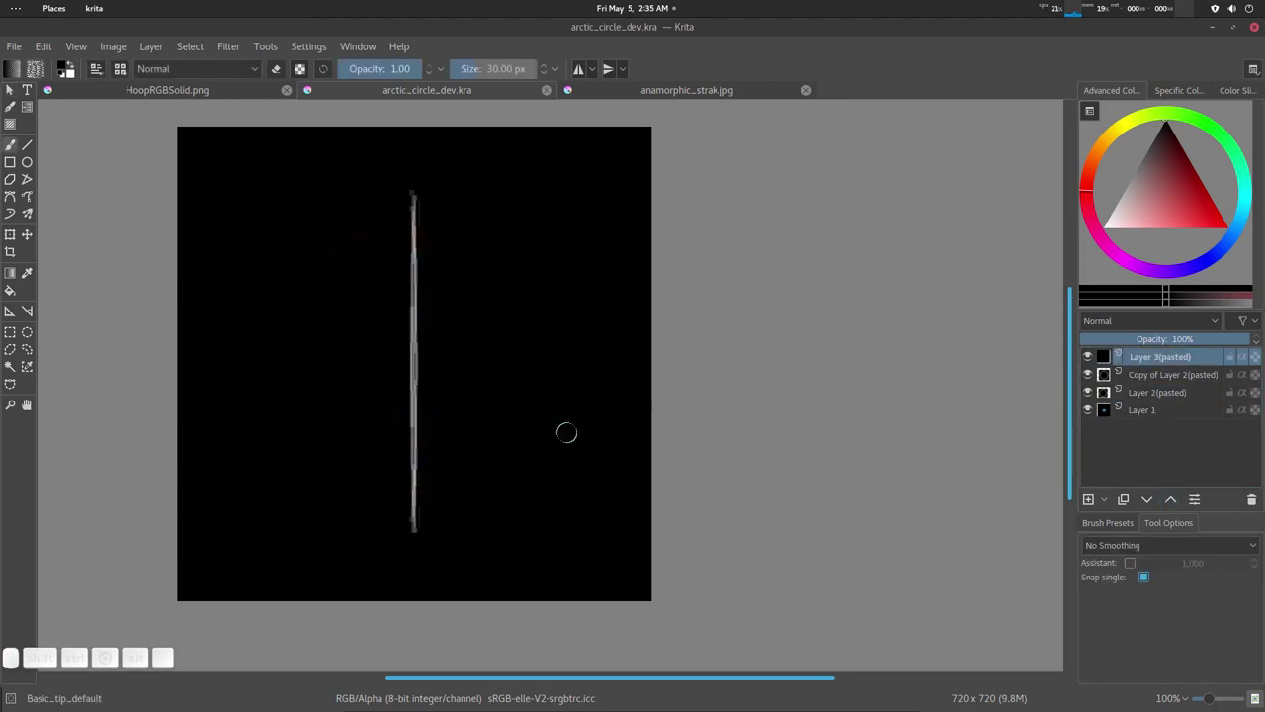
# Step: Shrink the pasted vertical streak to roughly a quarter size on the inner ring's right edge and set its blending mode to Addition
pyautogui.hotkey('ctrl', 't')
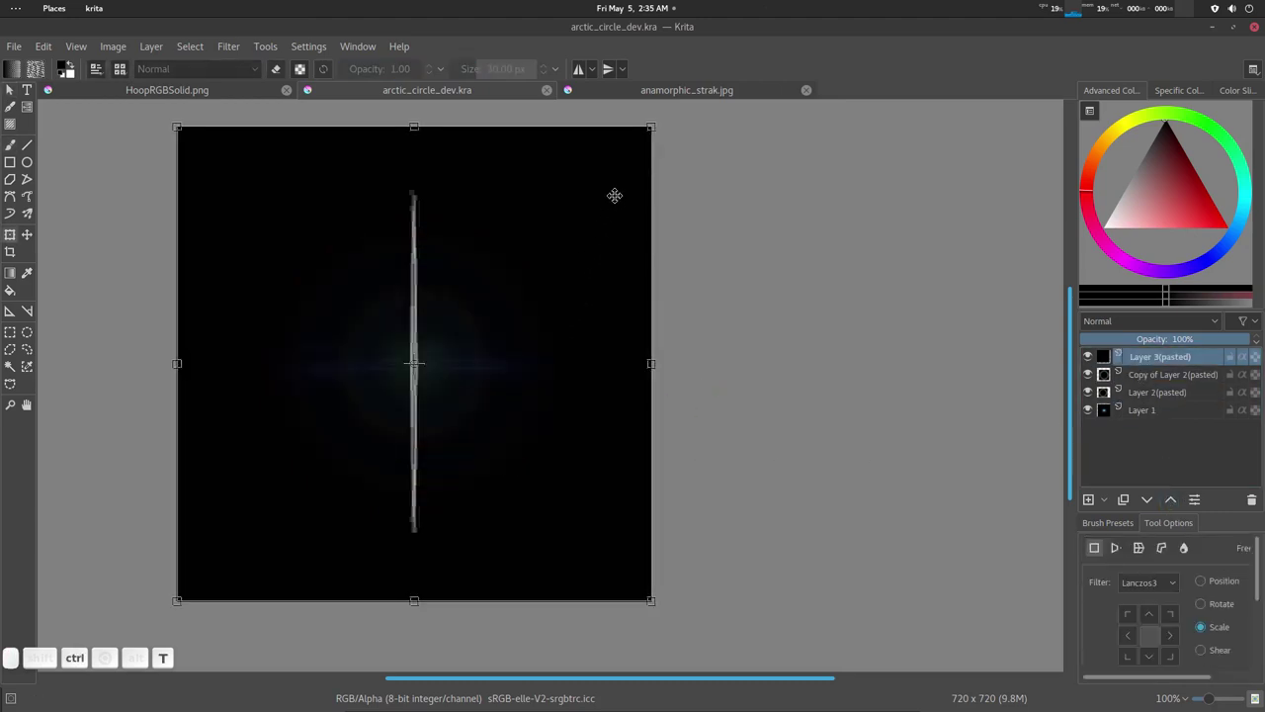
pyautogui.keyDown('ctrl'); pyautogui.keyDown('shift'); pyautogui.moveTo(654, 126); pyautogui.dragTo(360, 529); pyautogui.keyUp('shift'); pyautogui.keyUp('ctrl')
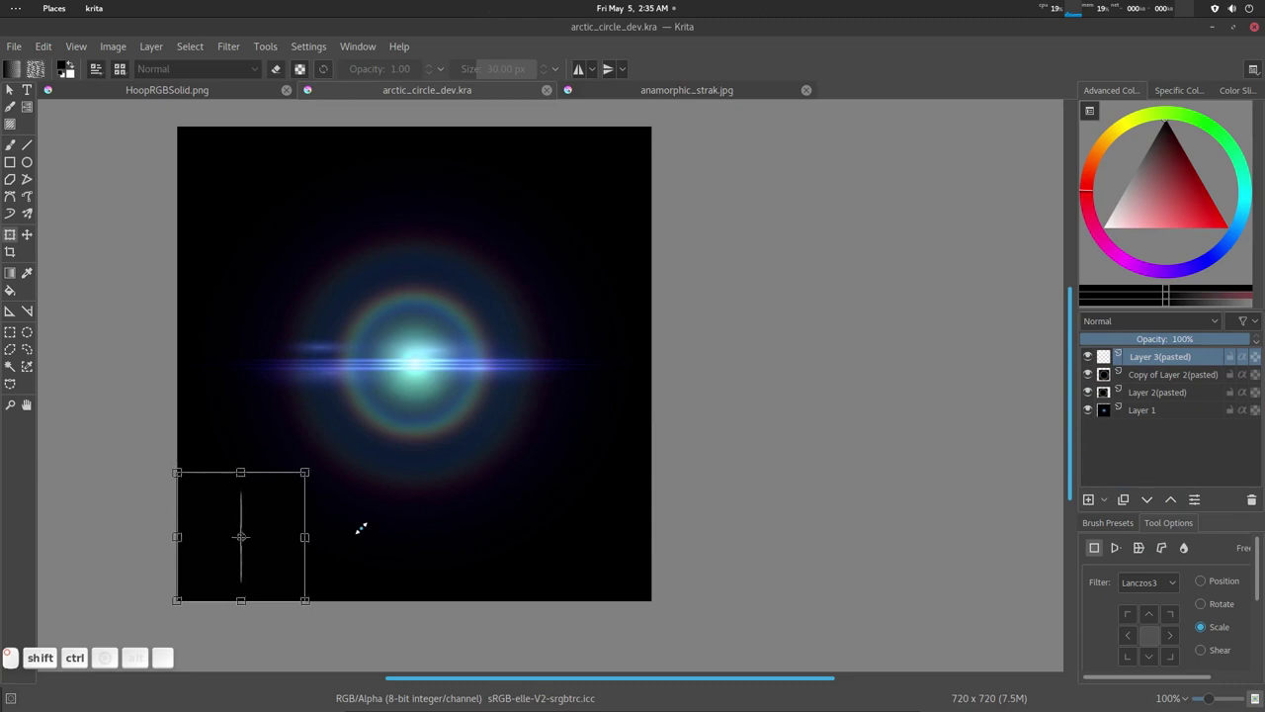
pyautogui.moveTo(274, 523); pyautogui.dragTo(512, 364)
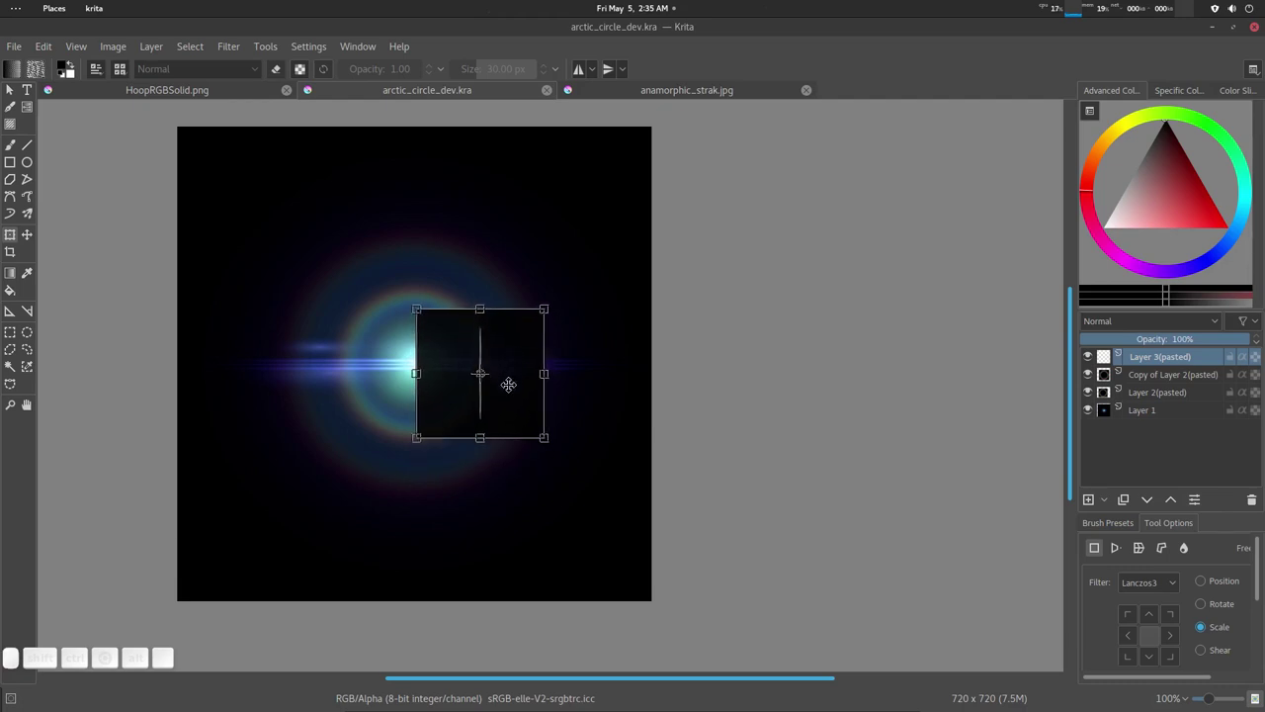
pyautogui.moveTo(507, 405); pyautogui.dragTo(507, 396)
pyautogui.press('Return')
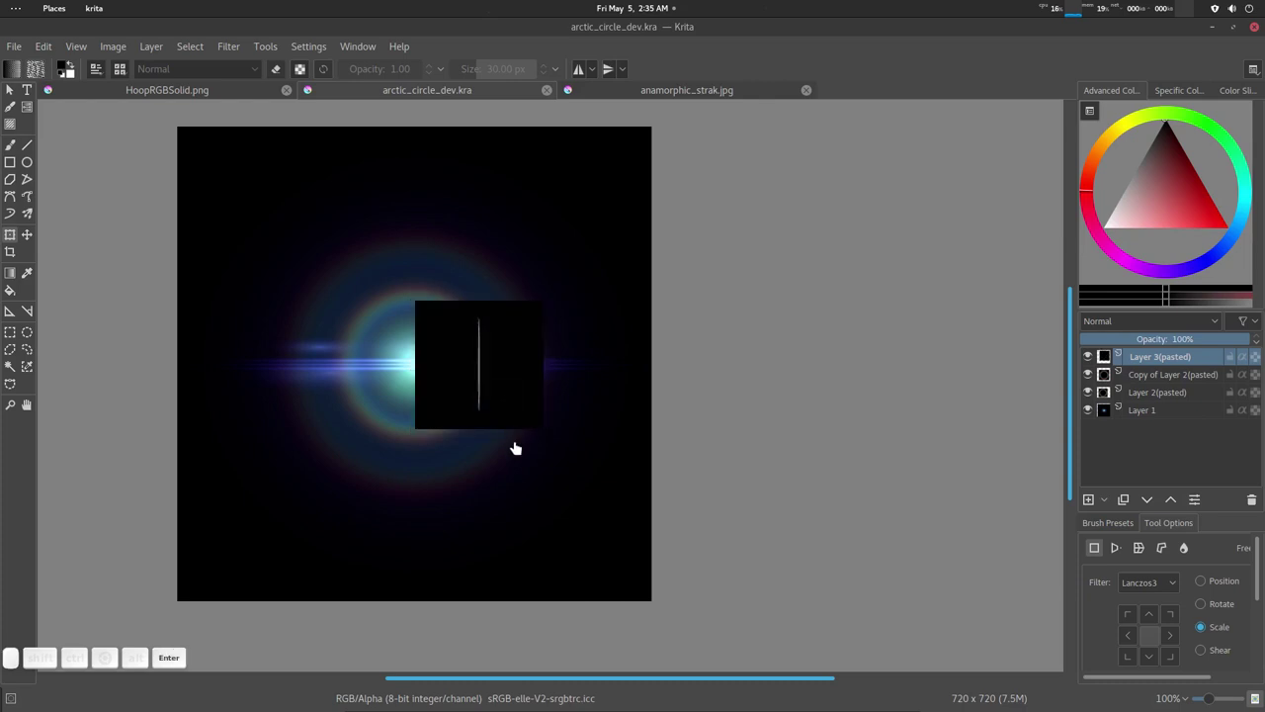
pyautogui.click(1111, 320)
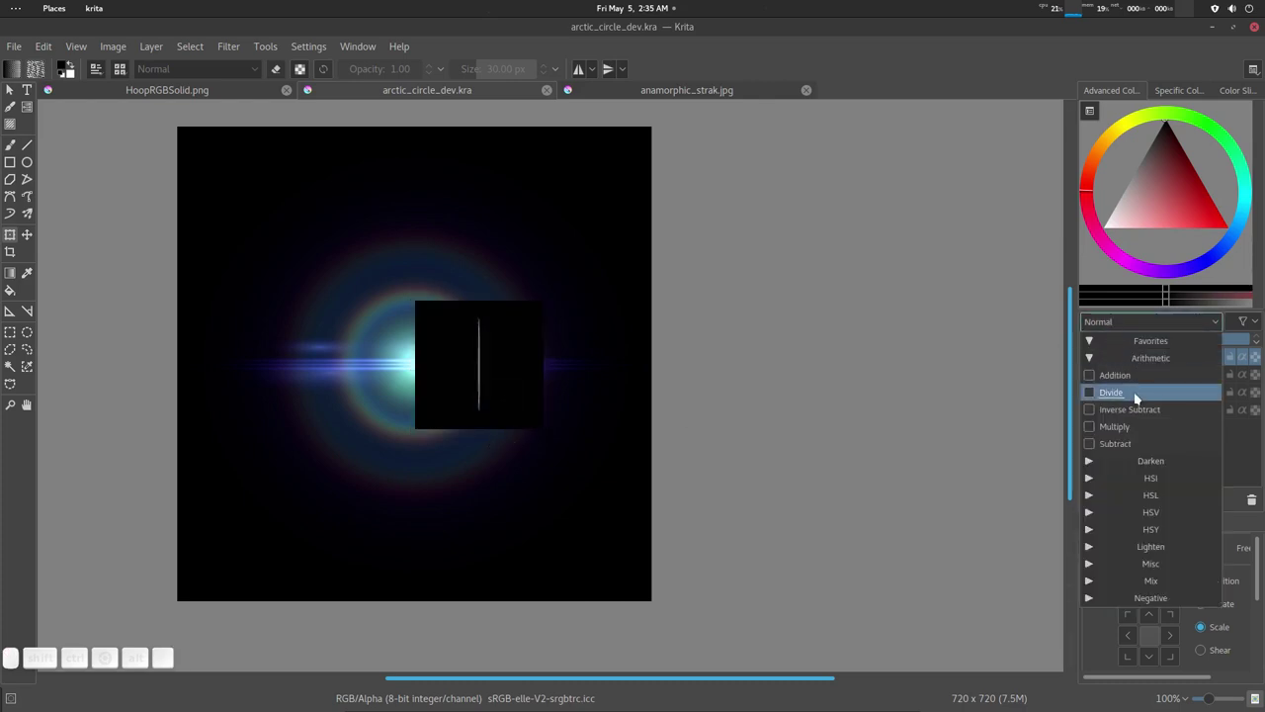
pyautogui.click(1107, 396)
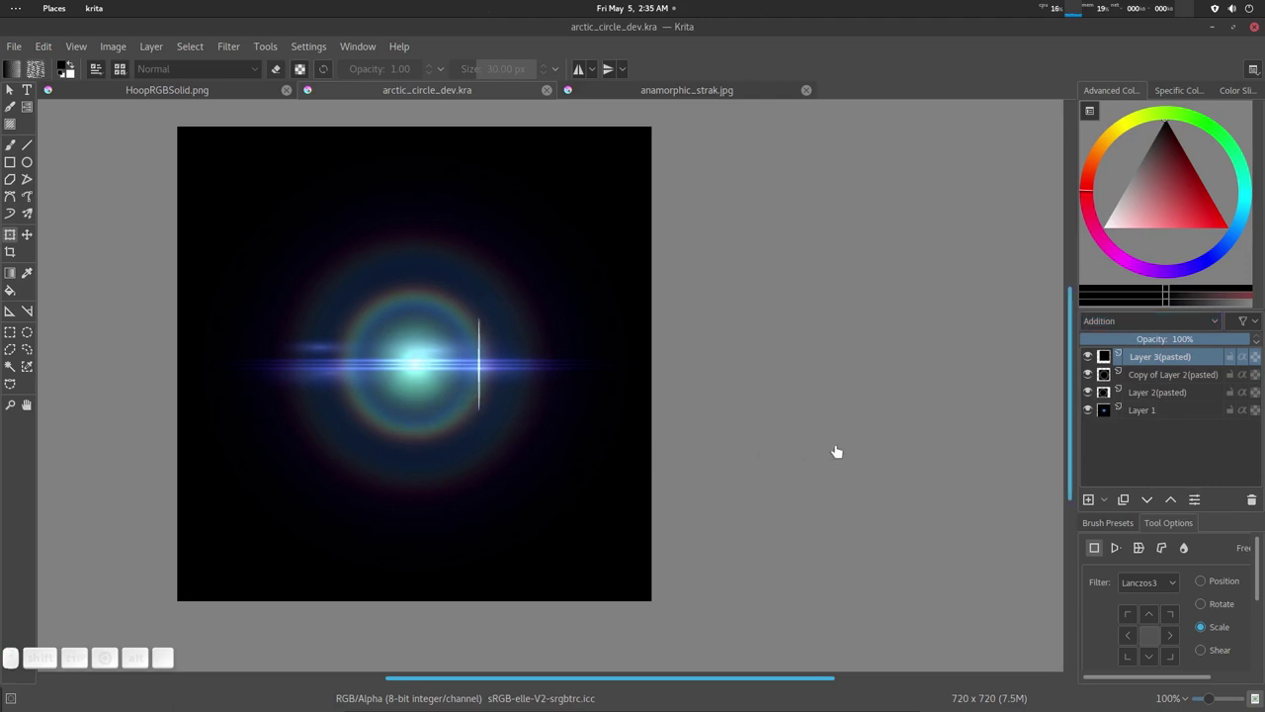
# Step: Stretch the vertical streak layer horizontally to about twice its width and re-centre it on the inner ring's right edge
pyautogui.click(9, 89)
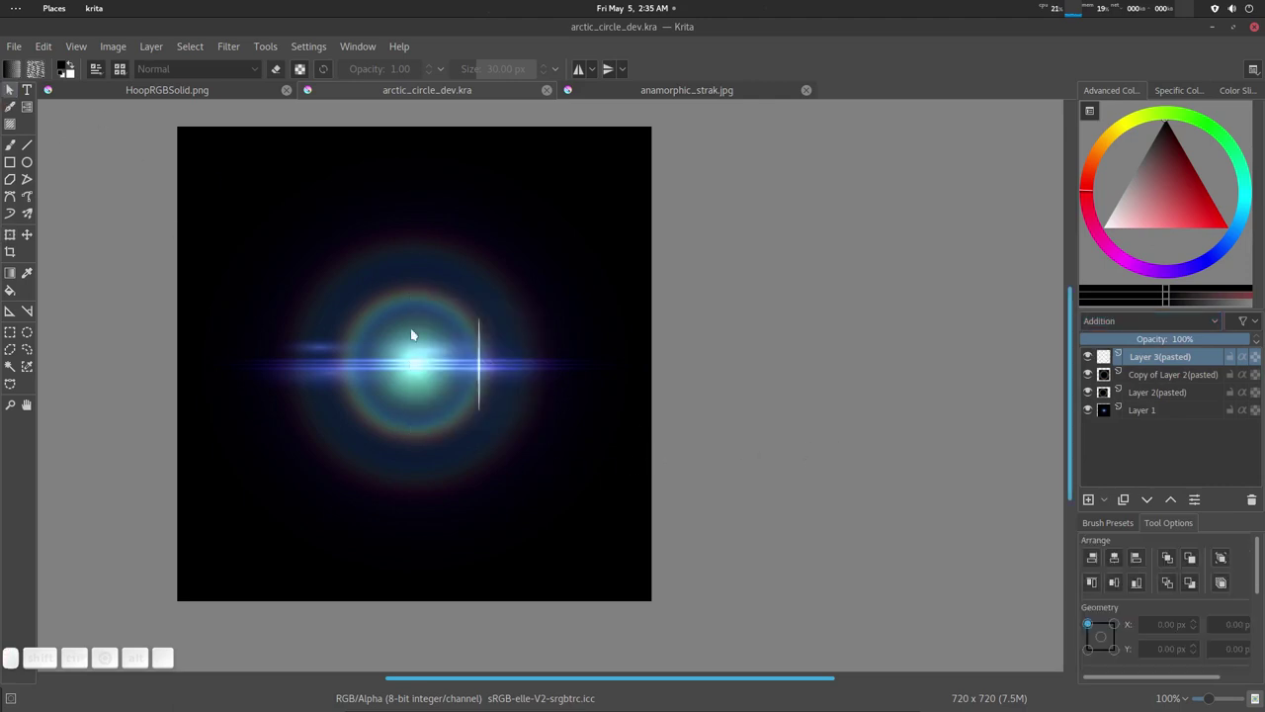
pyautogui.keyDown('ctrl'); pyautogui.scroll(5, 412, 335); pyautogui.keyUp('ctrl')
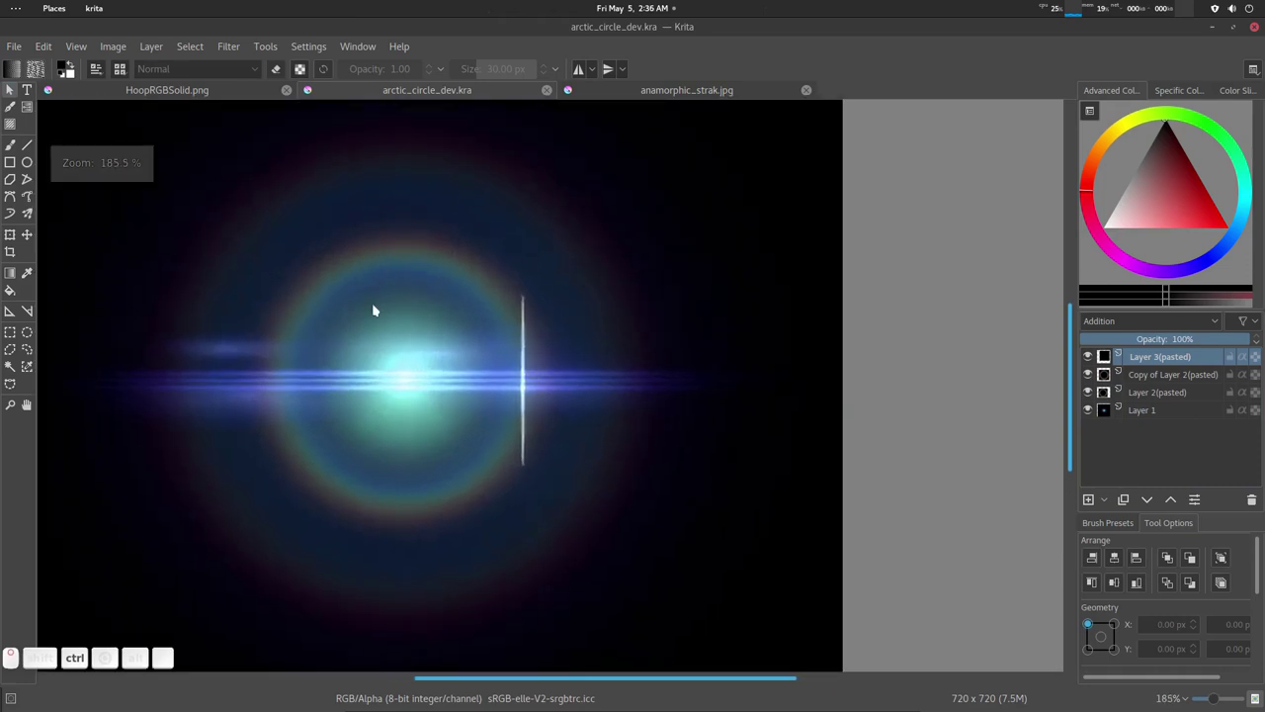
pyautogui.moveTo(456, 362); pyautogui.dragTo(557, 363, button='middle')
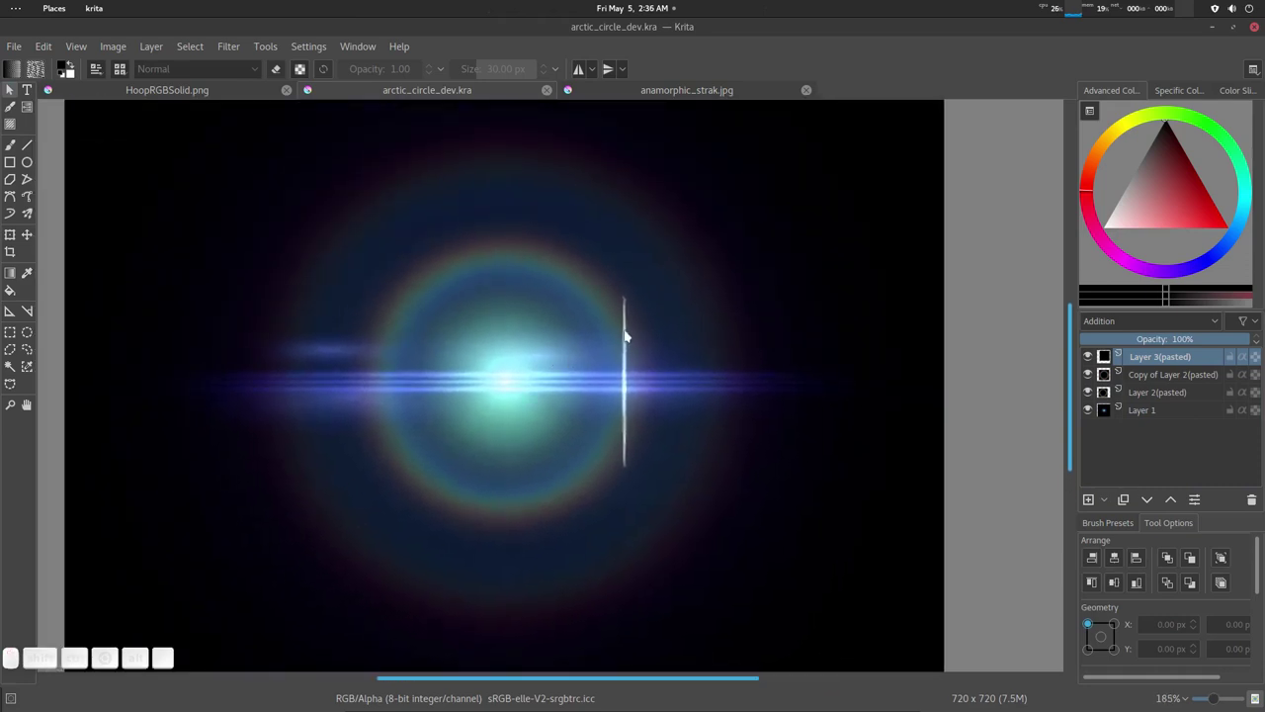
pyautogui.hotkey('ctrl', 't')
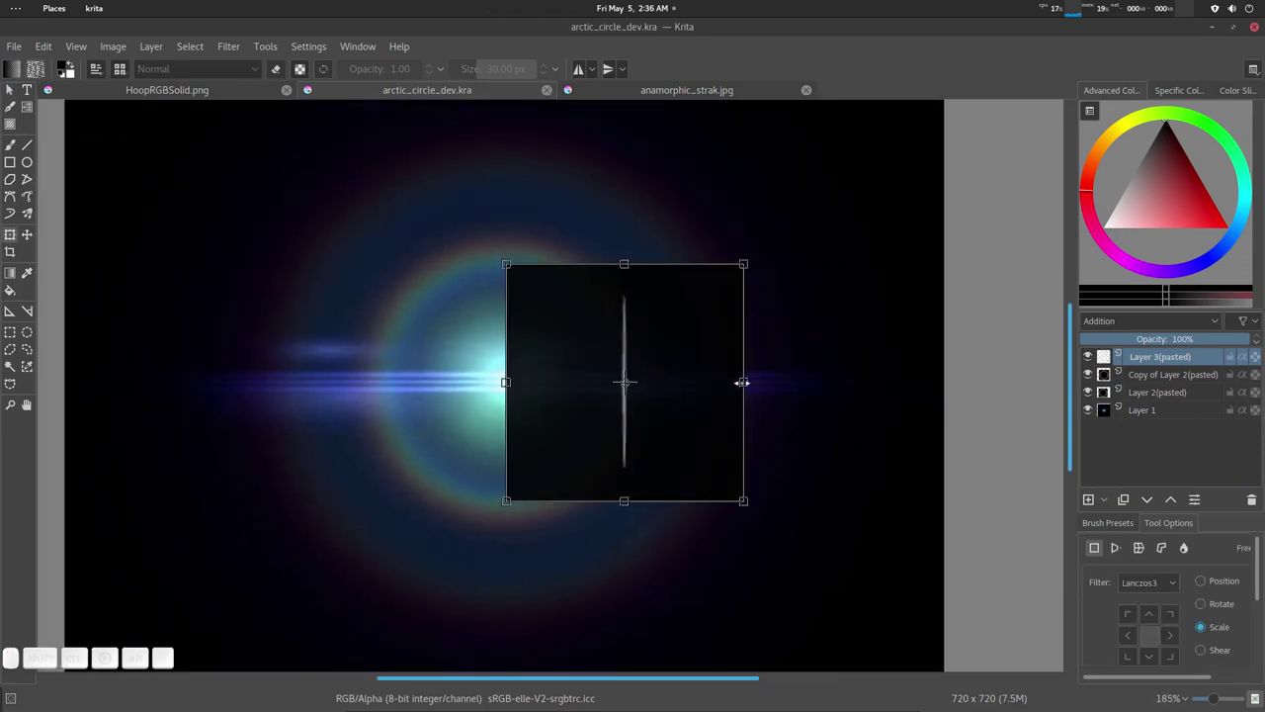
pyautogui.moveTo(743, 382); pyautogui.dragTo(1021, 383)
pyautogui.moveTo(884, 404)
pyautogui.mouseDown()
pyautogui.moveTo(763, 429)
pyautogui.moveTo(751, 458)
pyautogui.moveTo(749, 406)
pyautogui.mouseUp()
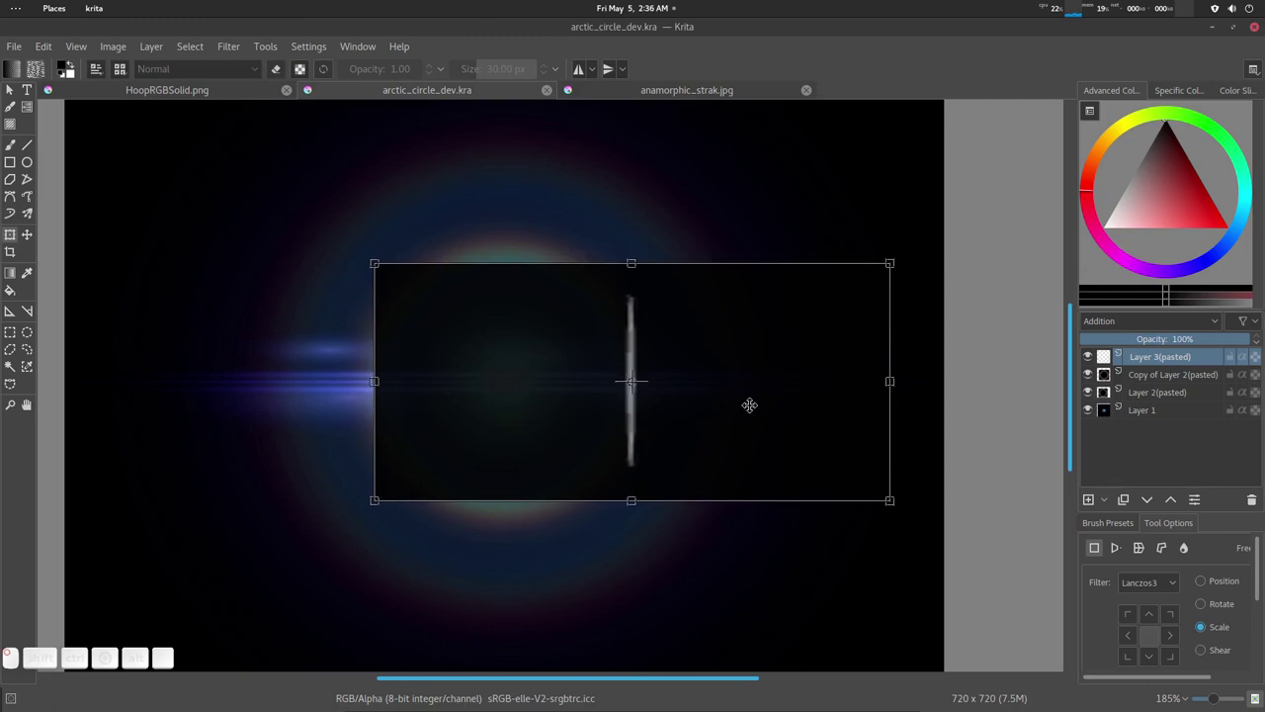
pyautogui.press('Return')
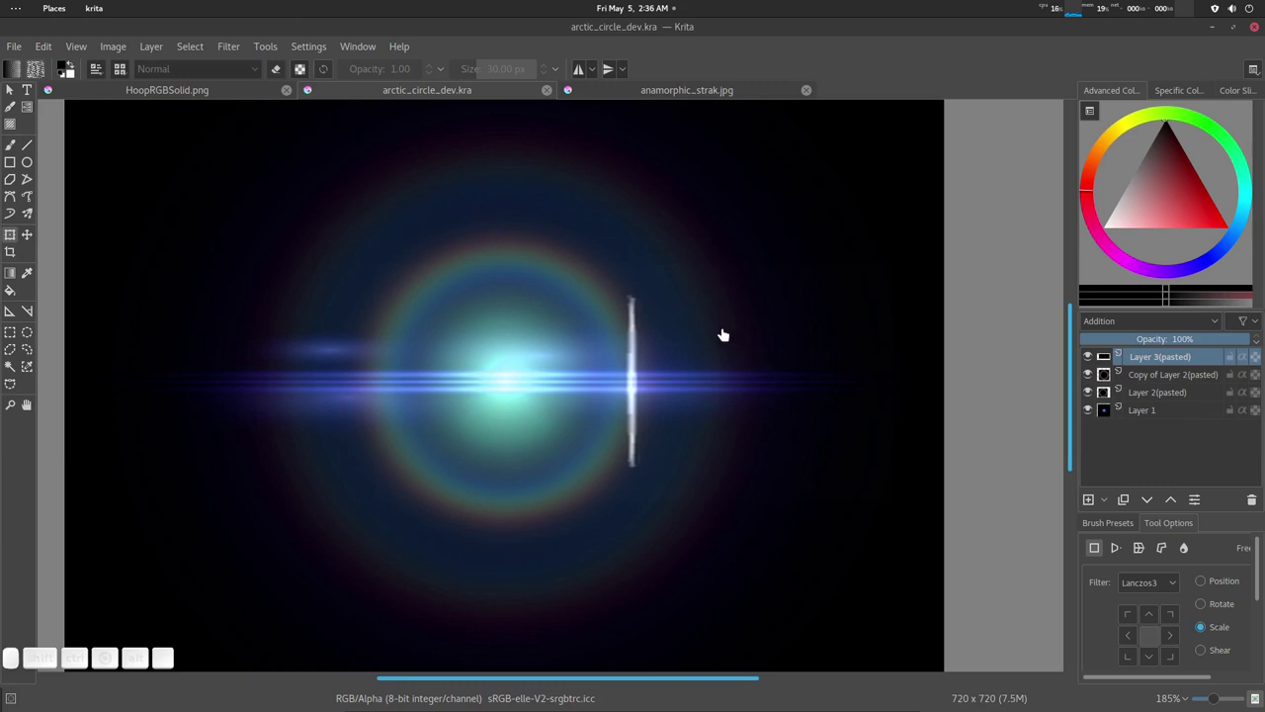
# Step: Examine the Arctic Circle preset in the reference image to compare its vertical streaks with the composite
pyautogui.moveTo(841, 700)
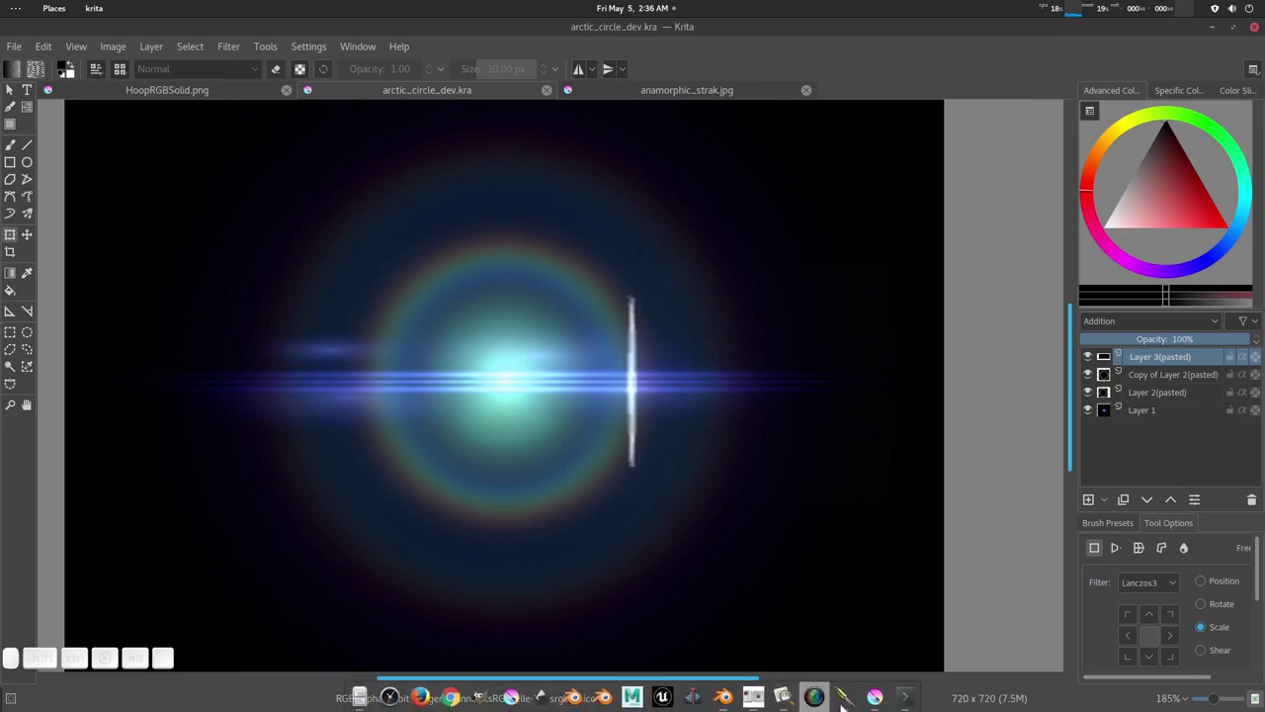
pyautogui.click(782, 697)
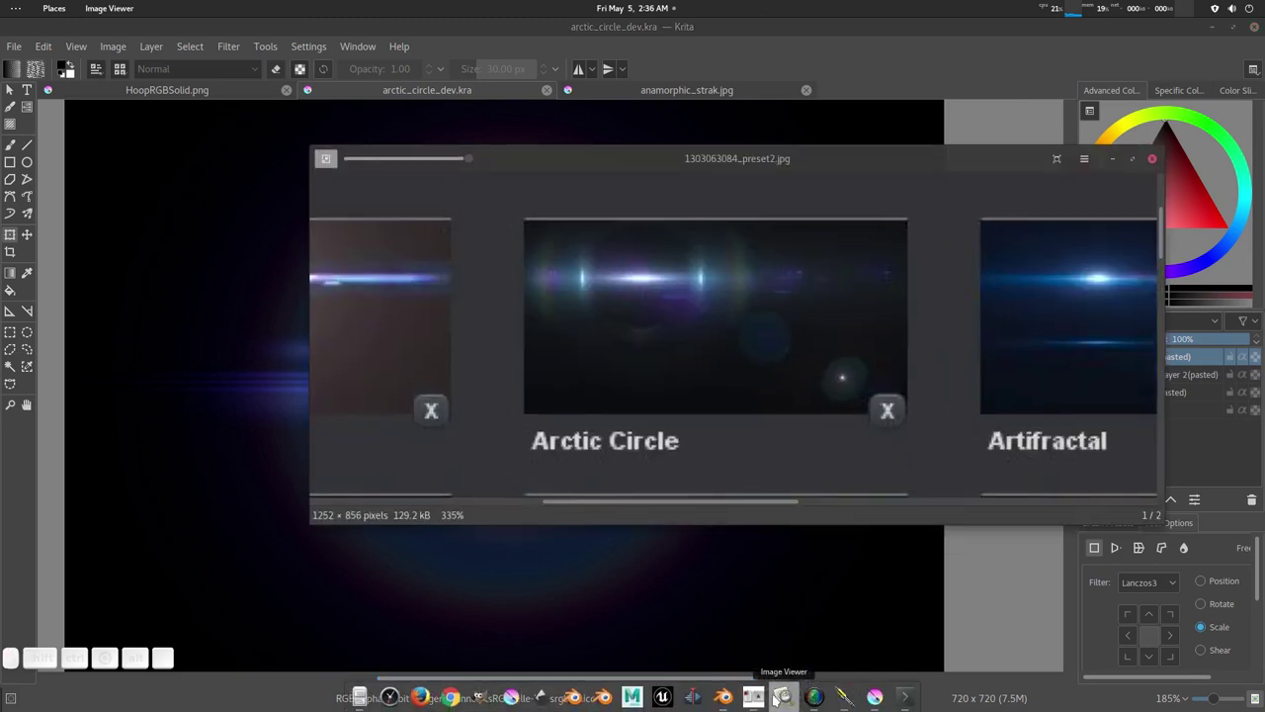
pyautogui.click(782, 697)
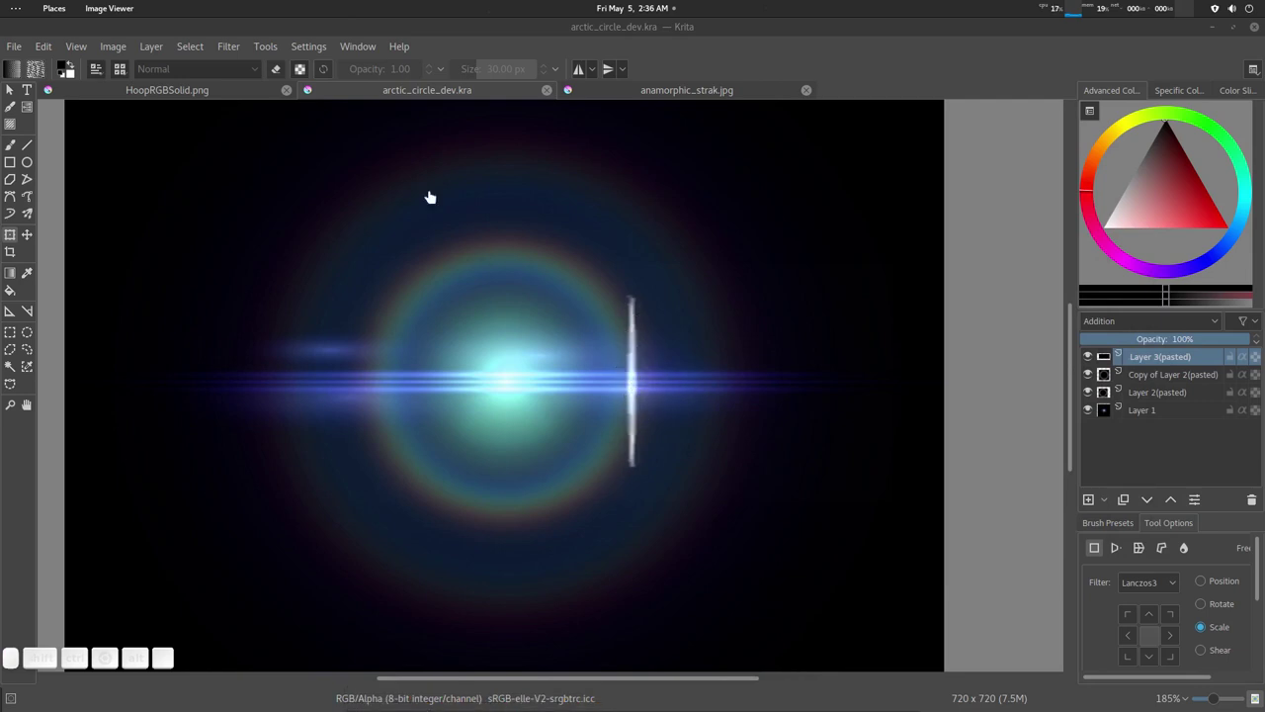
# Step: Apply a Gaussian Blur to the vertical streak layer with horizontal radius 23.74 px and vertical radius 5 px
pyautogui.click(231, 46)
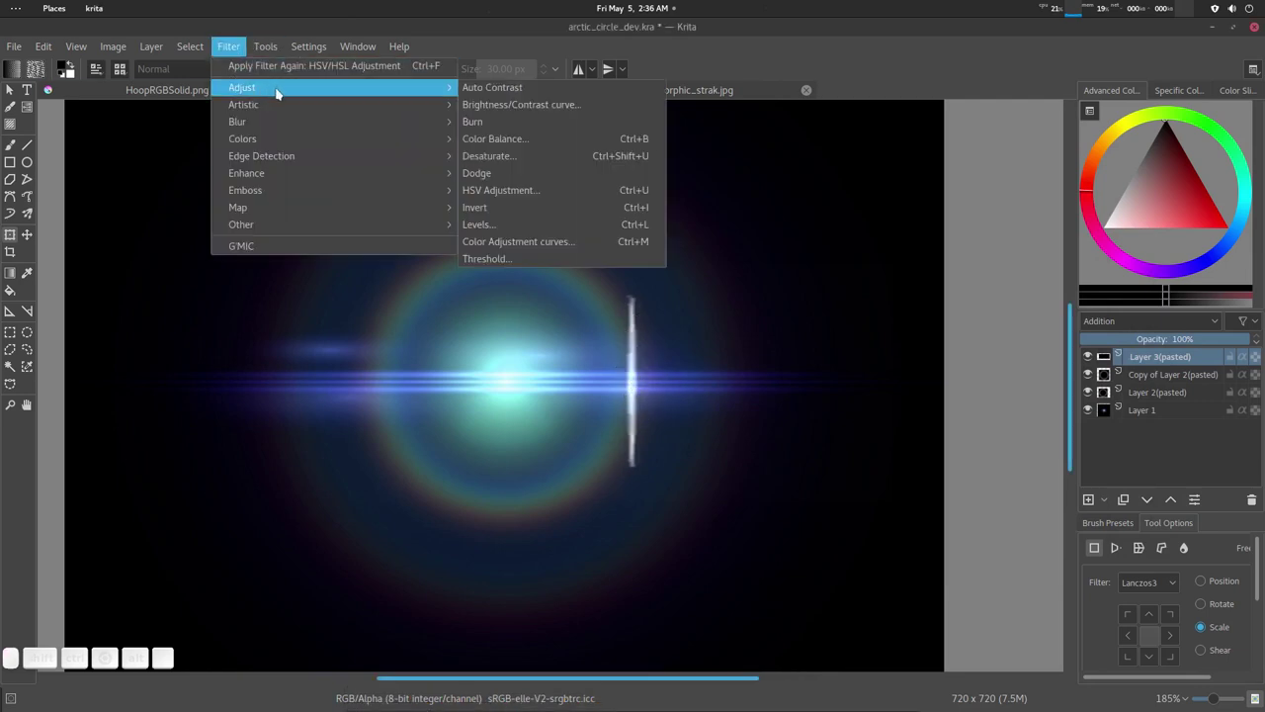
pyautogui.moveTo(294, 121)
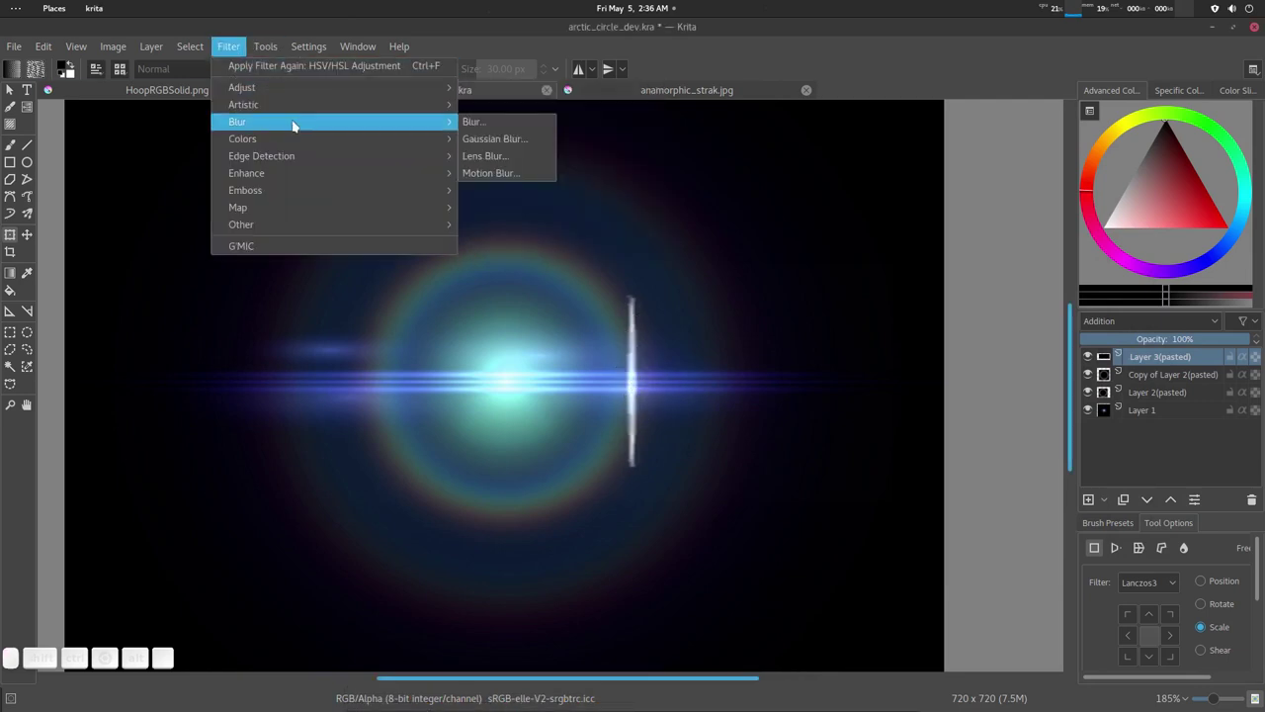
pyautogui.click(507, 138)
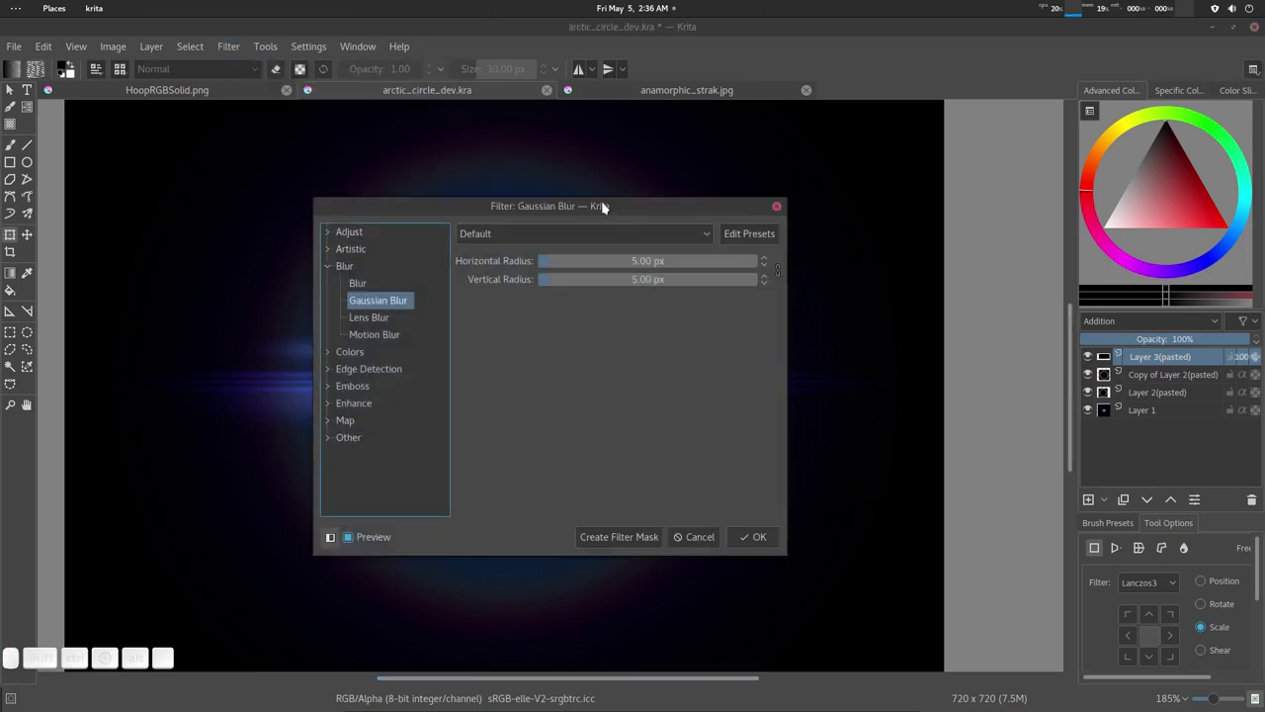
pyautogui.moveTo(594, 210); pyautogui.dragTo(1042, 165)
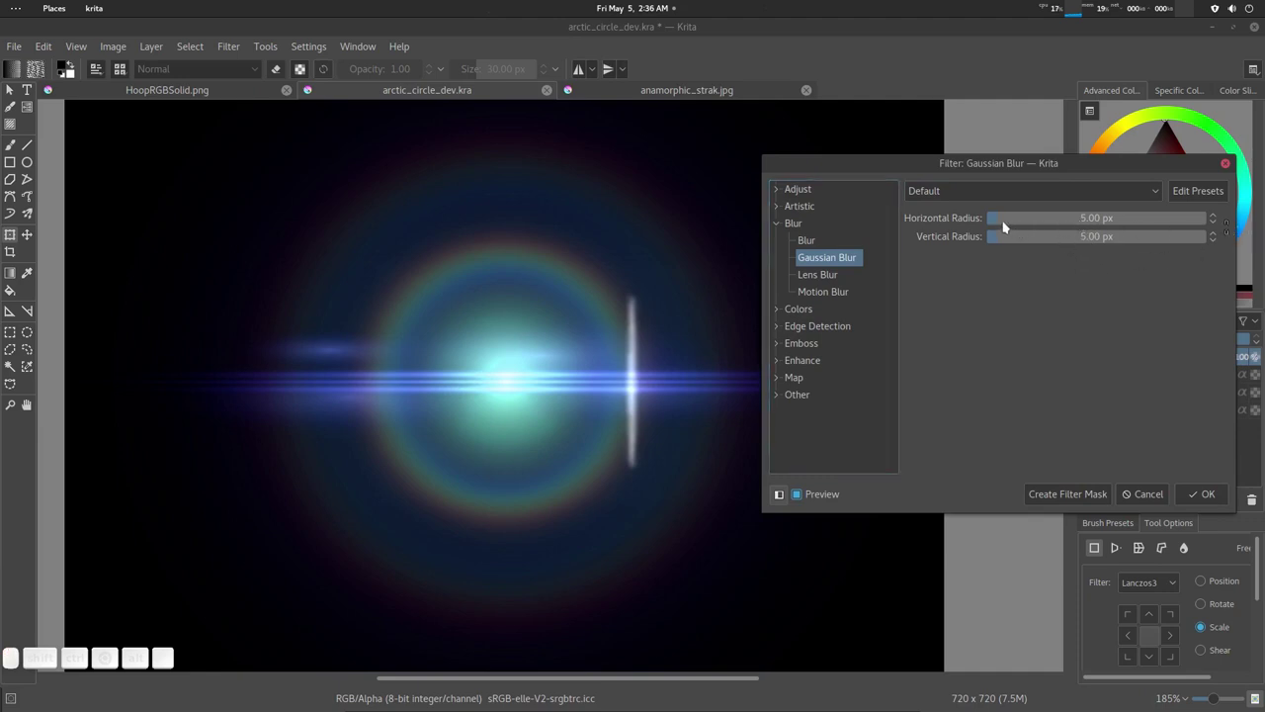
pyautogui.moveTo(999, 225); pyautogui.dragTo(1023, 226)
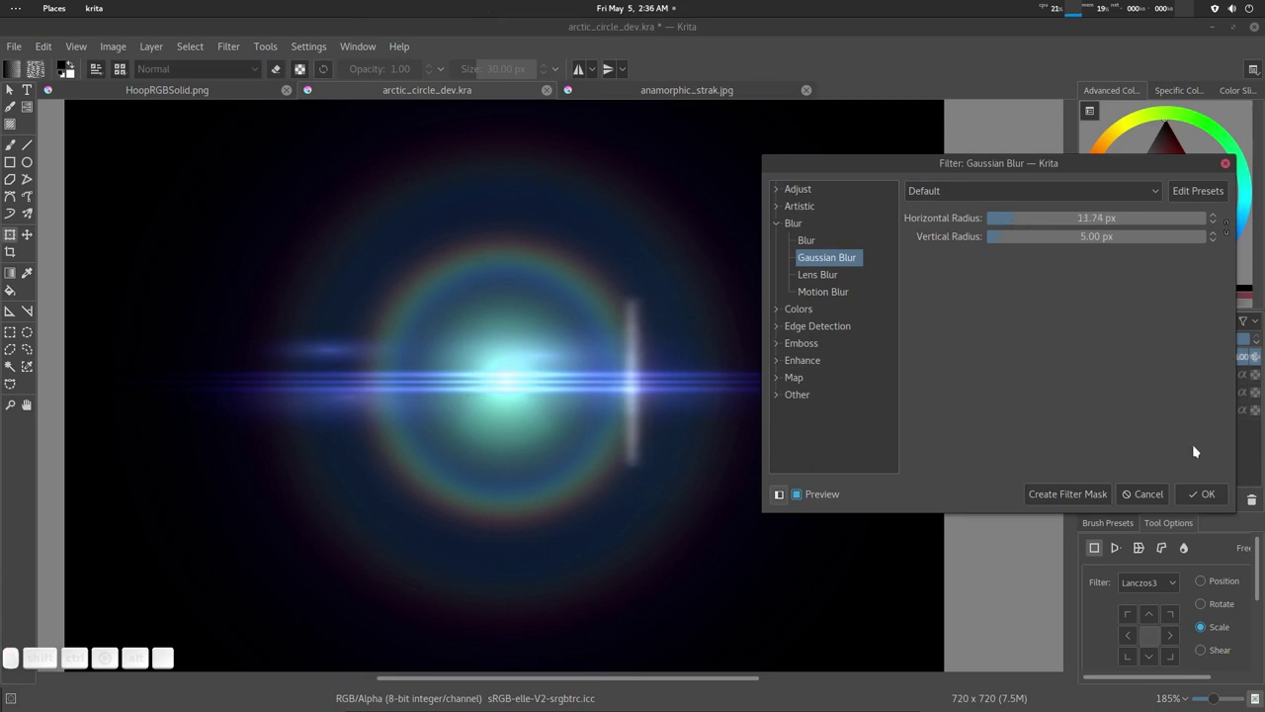
pyautogui.click(1202, 496)
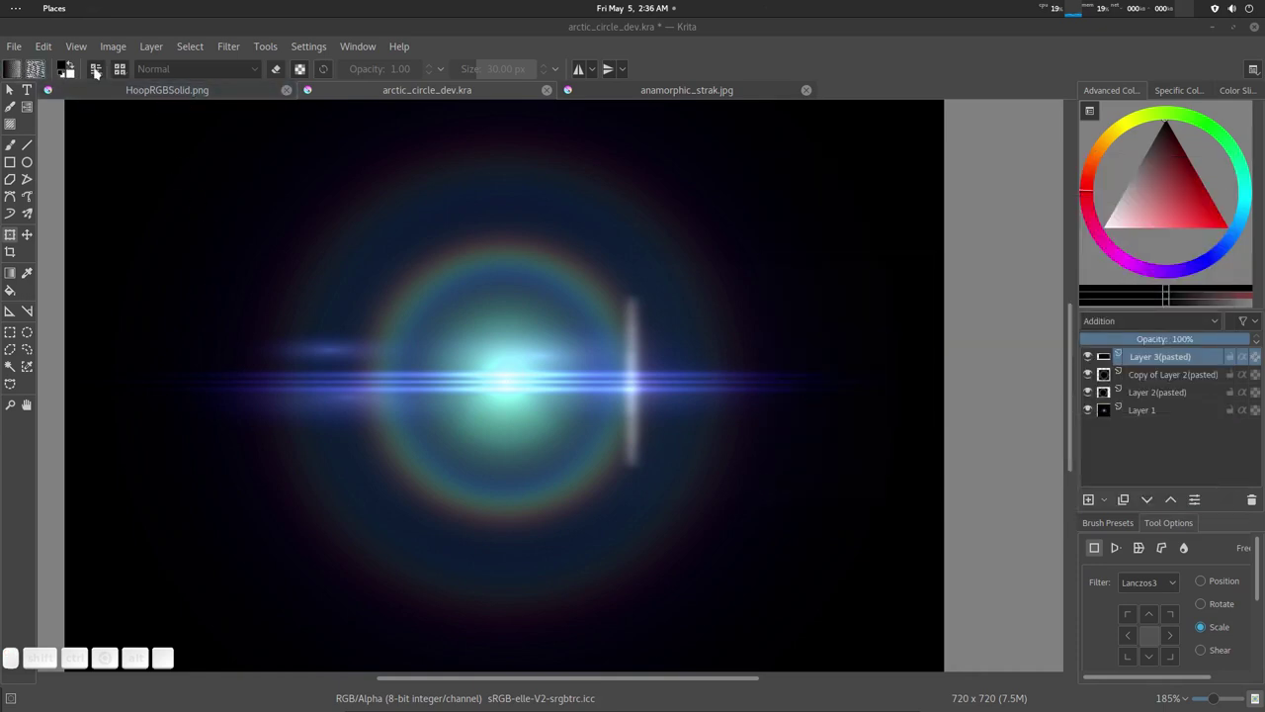
pyautogui.click(11, 69)
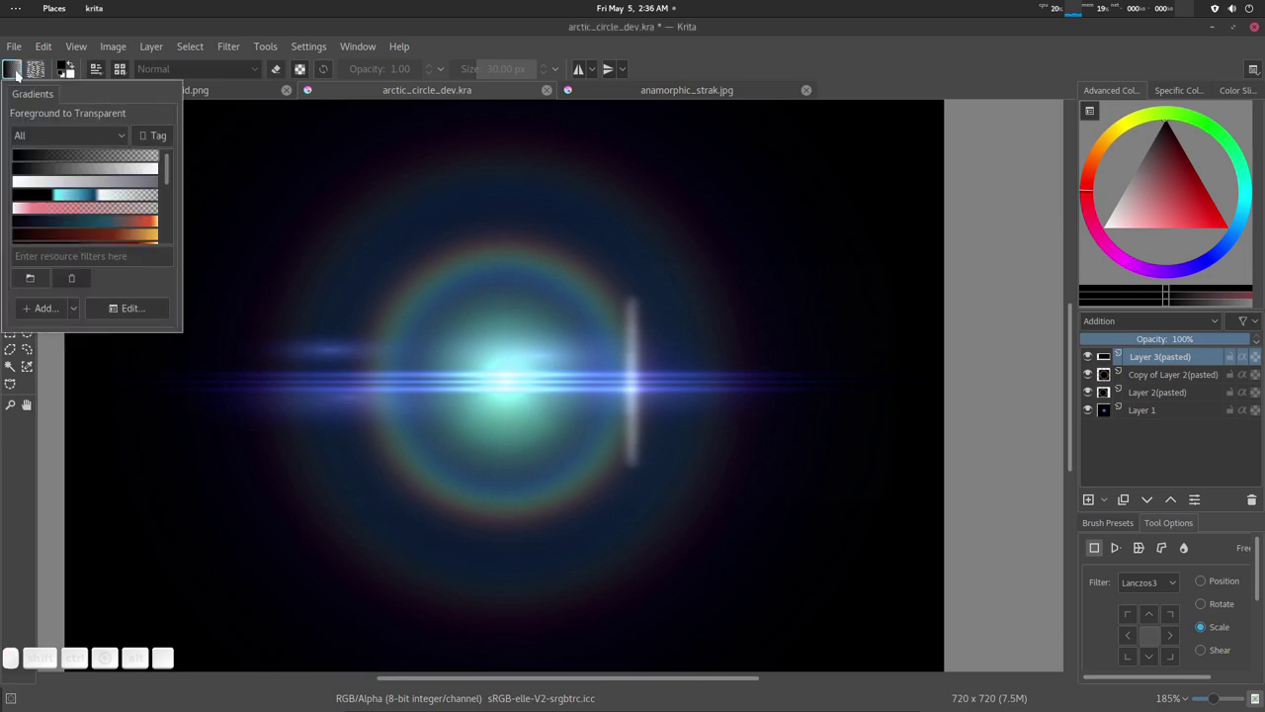
pyautogui.click(12, 70)
pyautogui.click(36, 69)
pyautogui.click(36, 69)
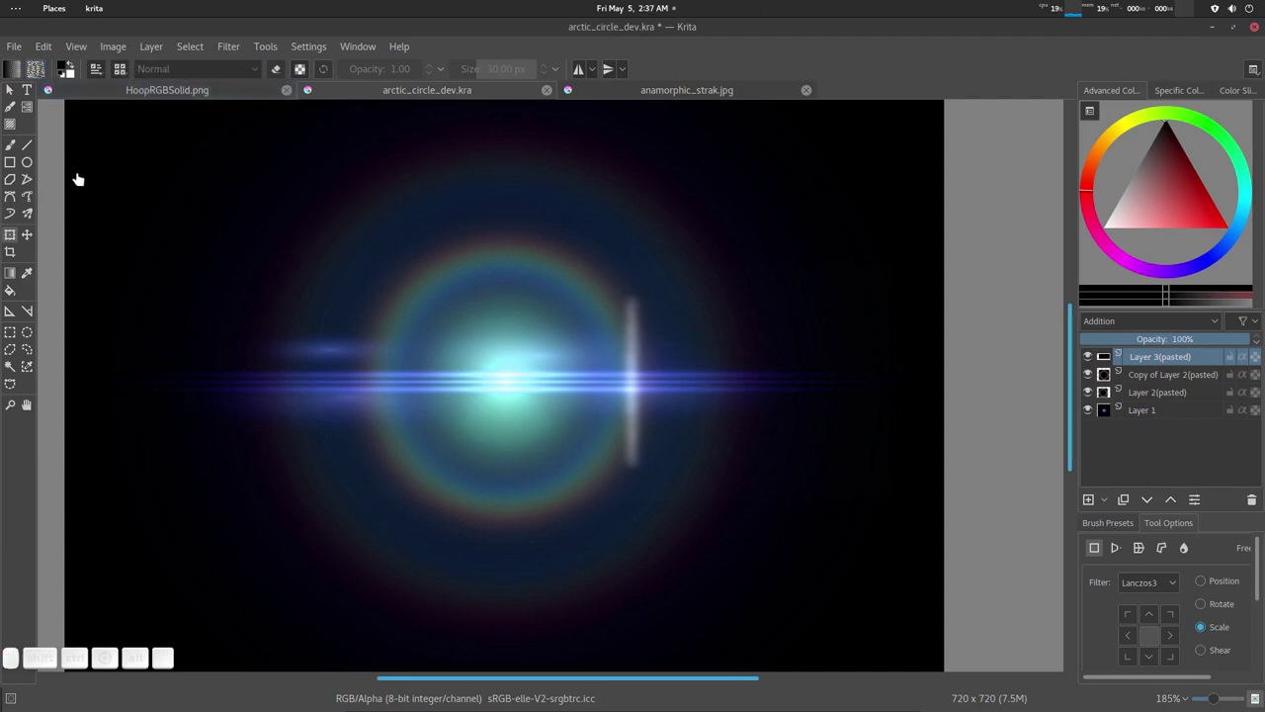
# Step: Activate the freehand brush, filter the brush presets by "glo" and choose the FX_glow_add preset
pyautogui.click(10, 145)
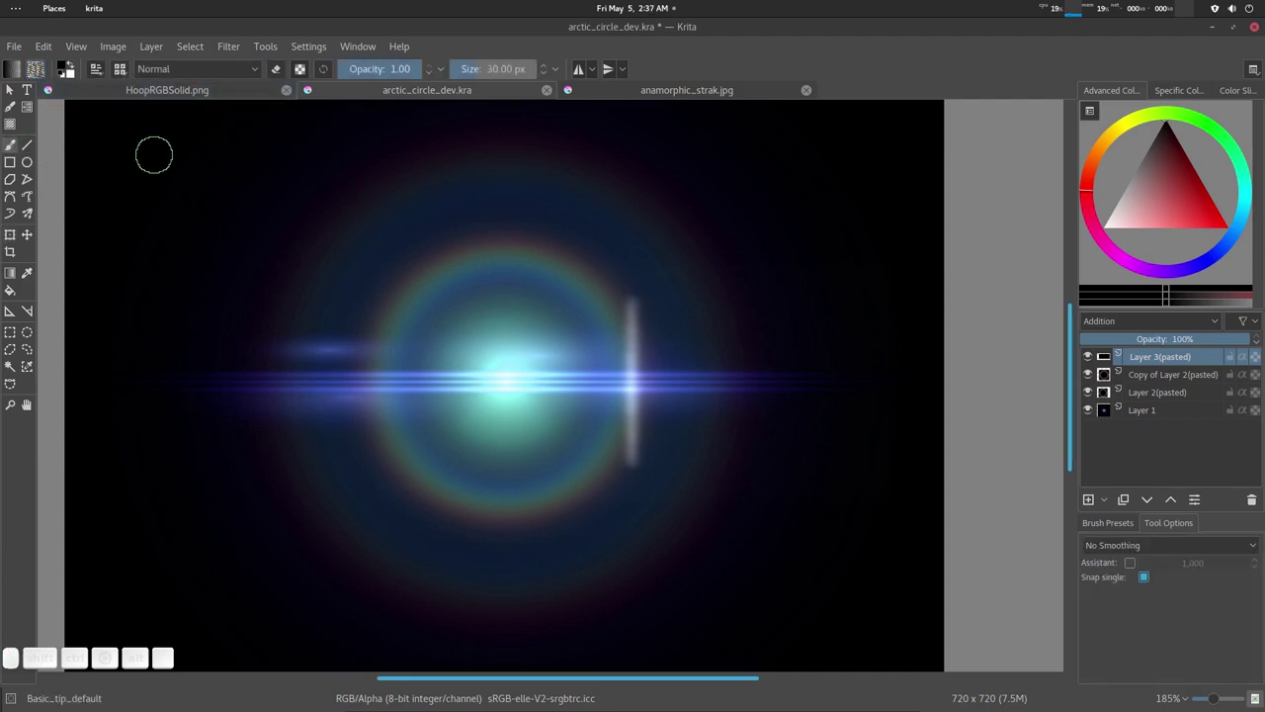
pyautogui.click(120, 70)
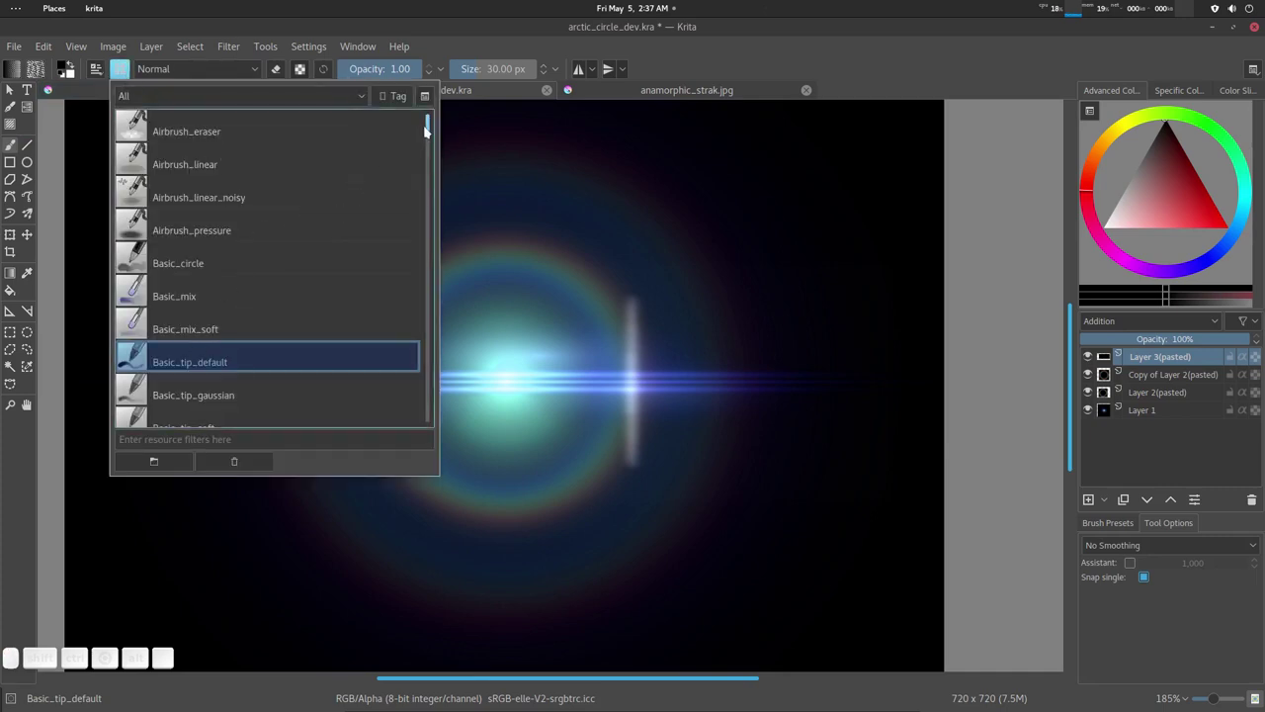
pyautogui.moveTo(429, 119); pyautogui.dragTo(429, 135)
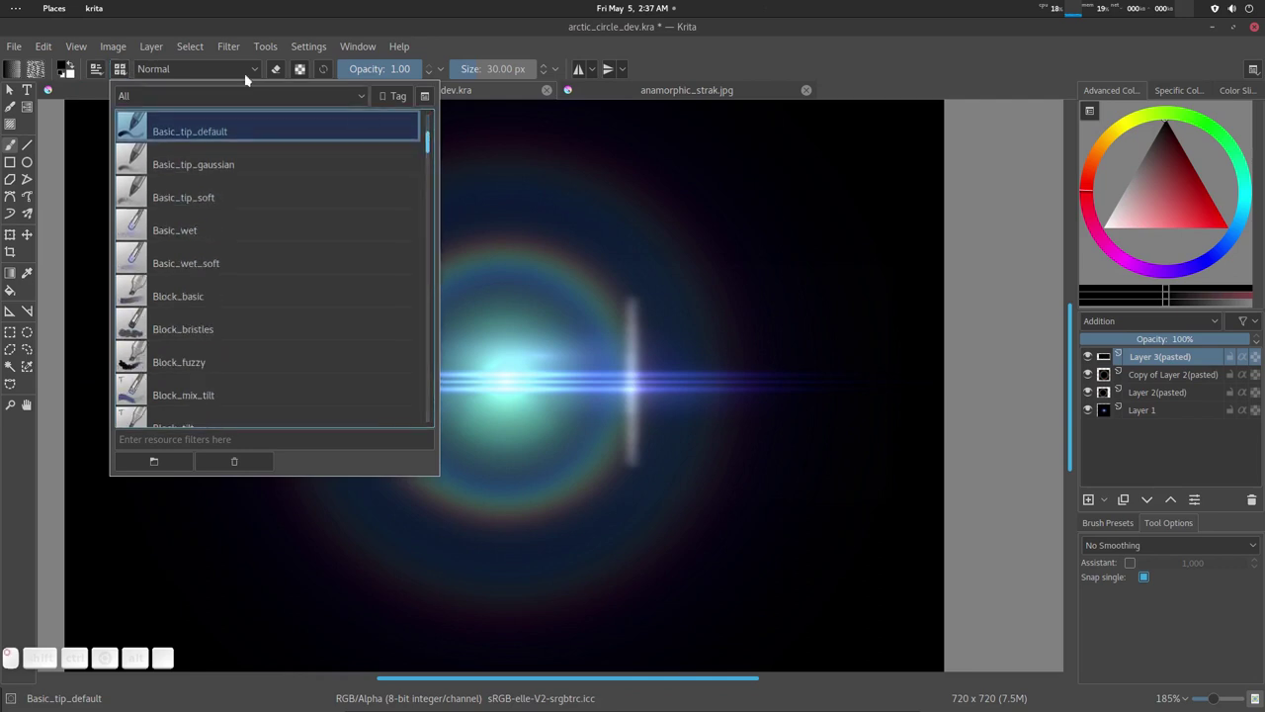
pyautogui.click(164, 438)
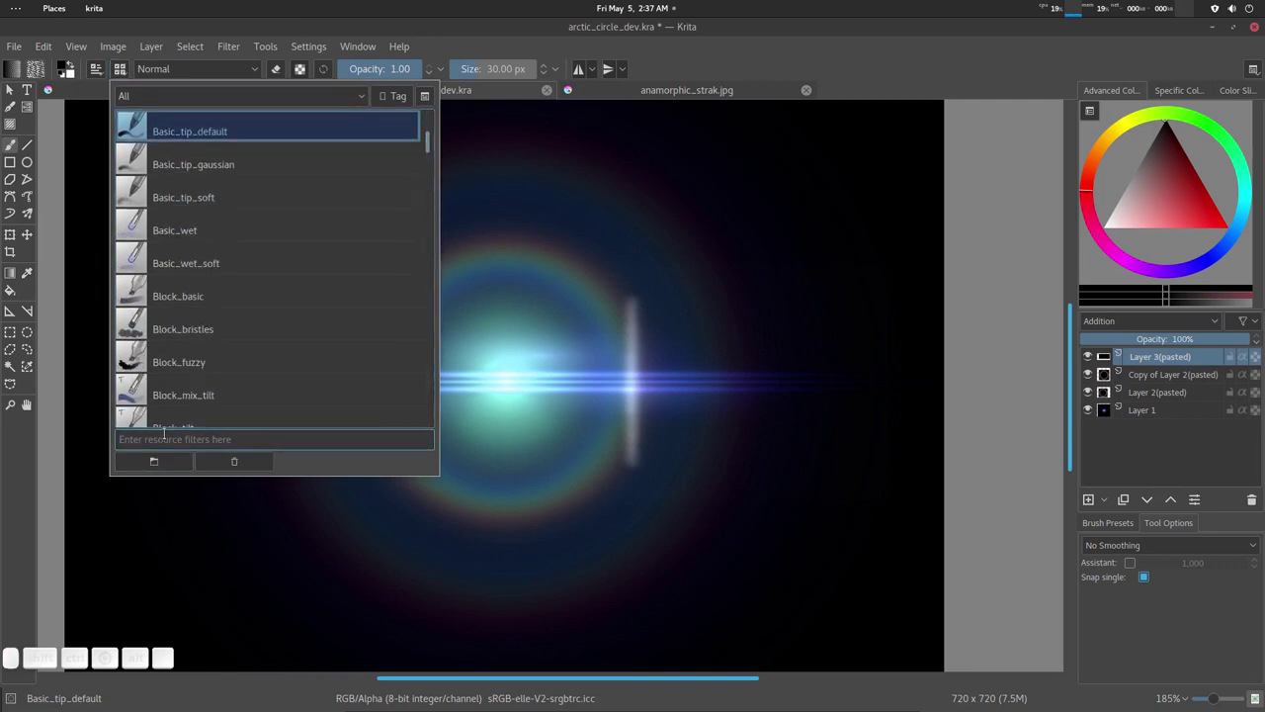
pyautogui.write('glo')
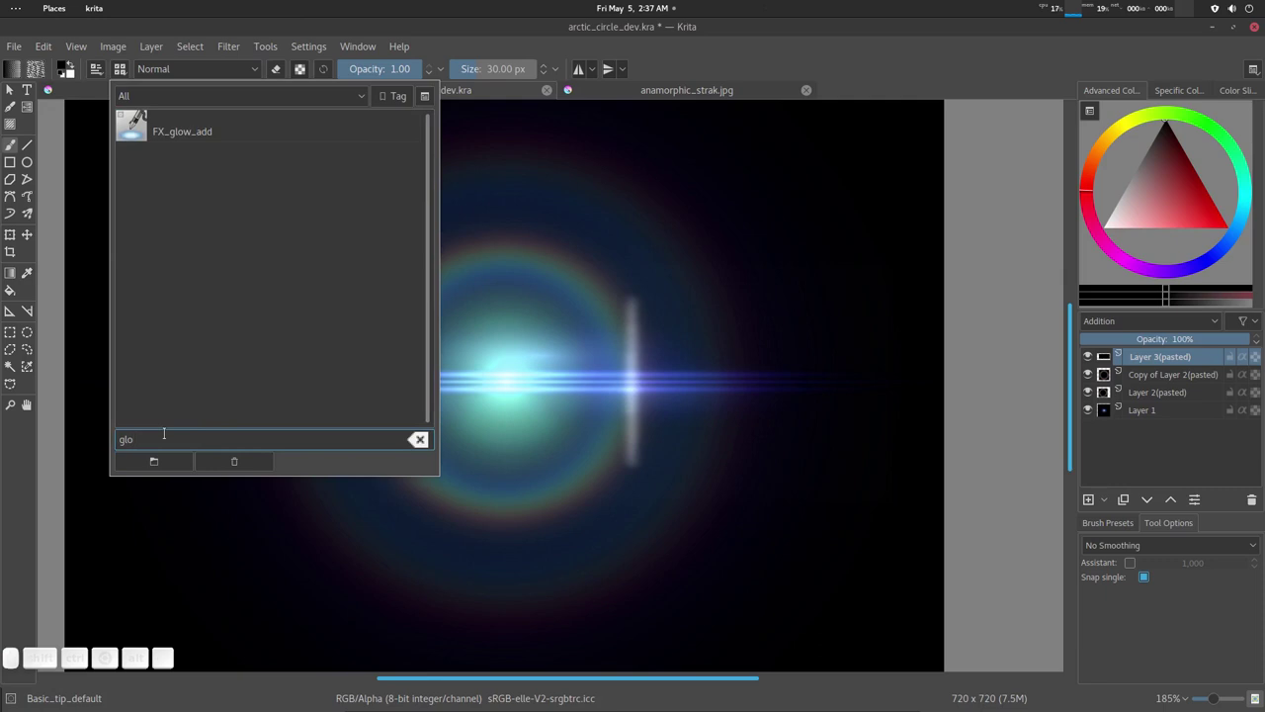
pyautogui.click(207, 137)
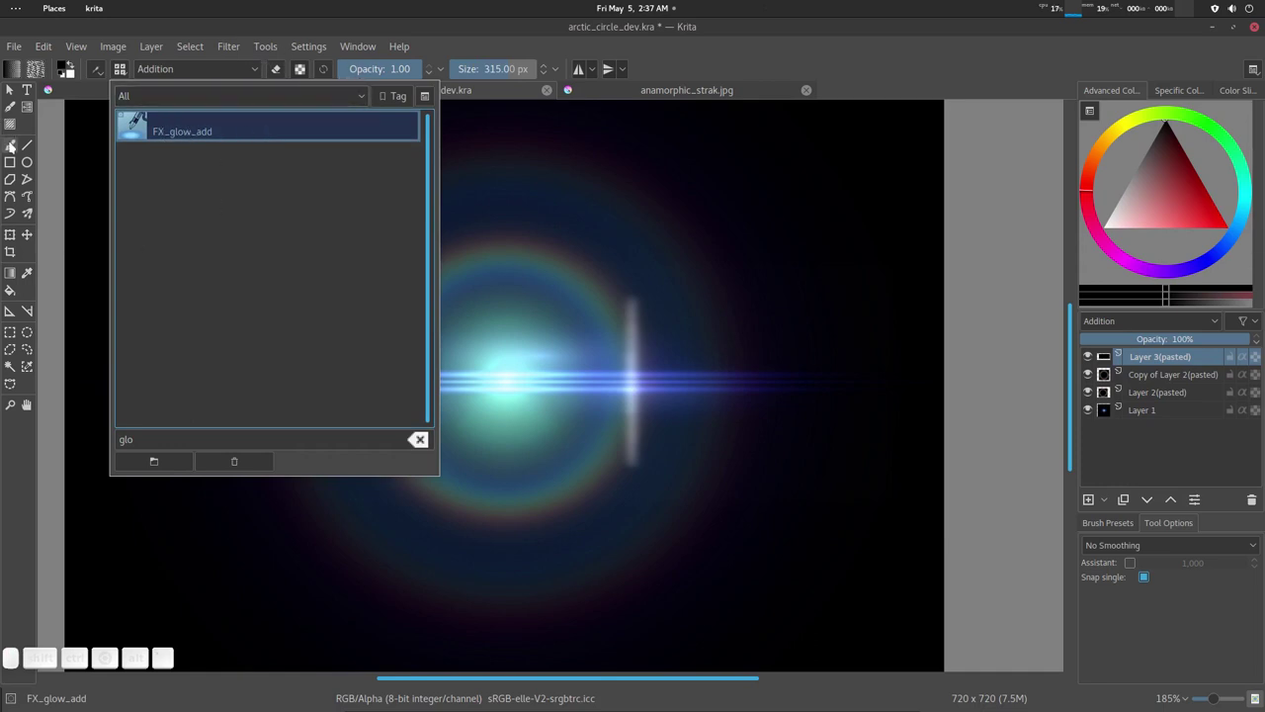
pyautogui.click(10, 145)
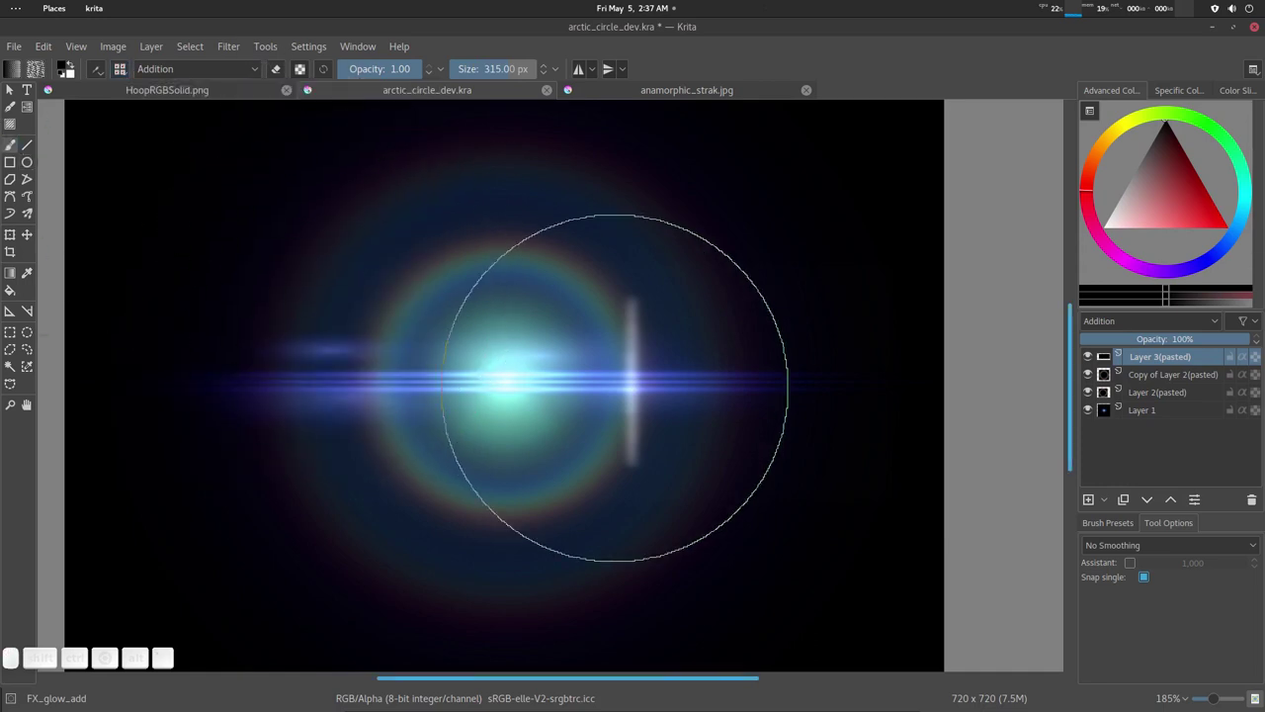
# Step: Set the glow brush to 30 px with white as foreground colour and dab a highlight where the vertical streak crosses the blue streak
pyautogui.press('[')
pyautogui.press('[')
pyautogui.press('[')
pyautogui.press('[')
pyautogui.press('[')
pyautogui.press('[')
pyautogui.press('[')
pyautogui.press('[')
pyautogui.press('[')
pyautogui.press('[')
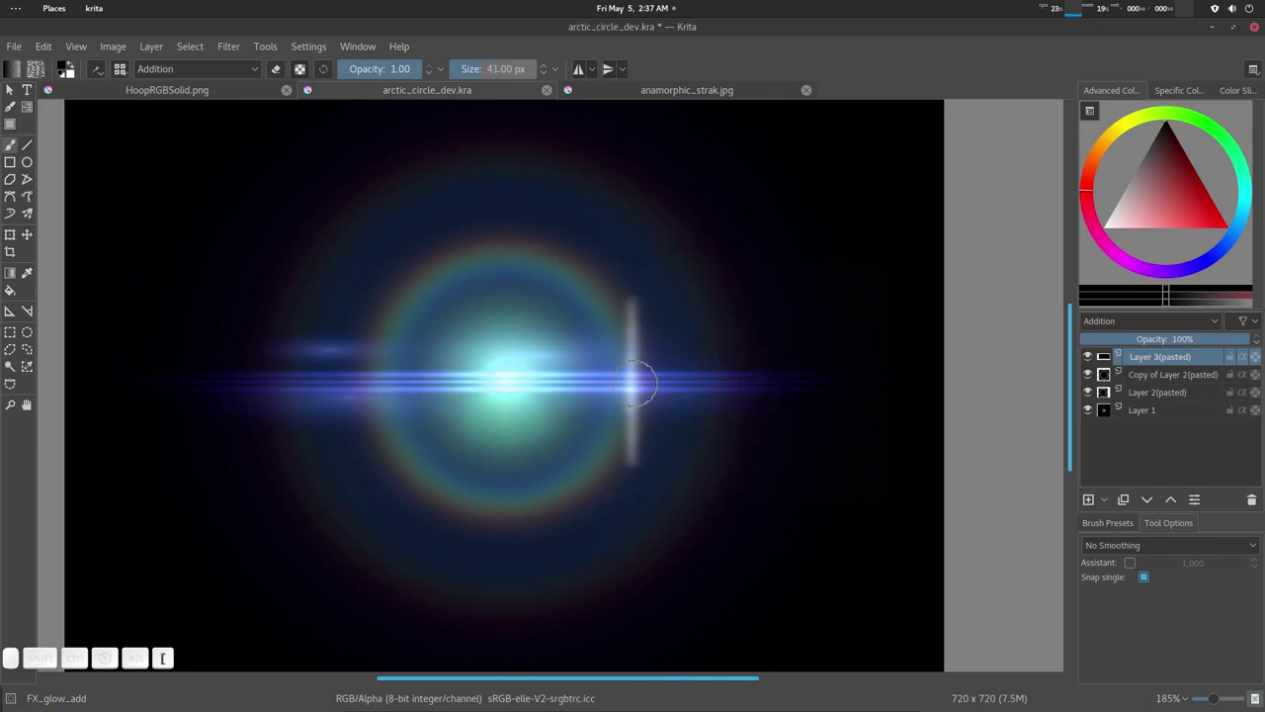
pyautogui.press('[')
pyautogui.click(78, 63)
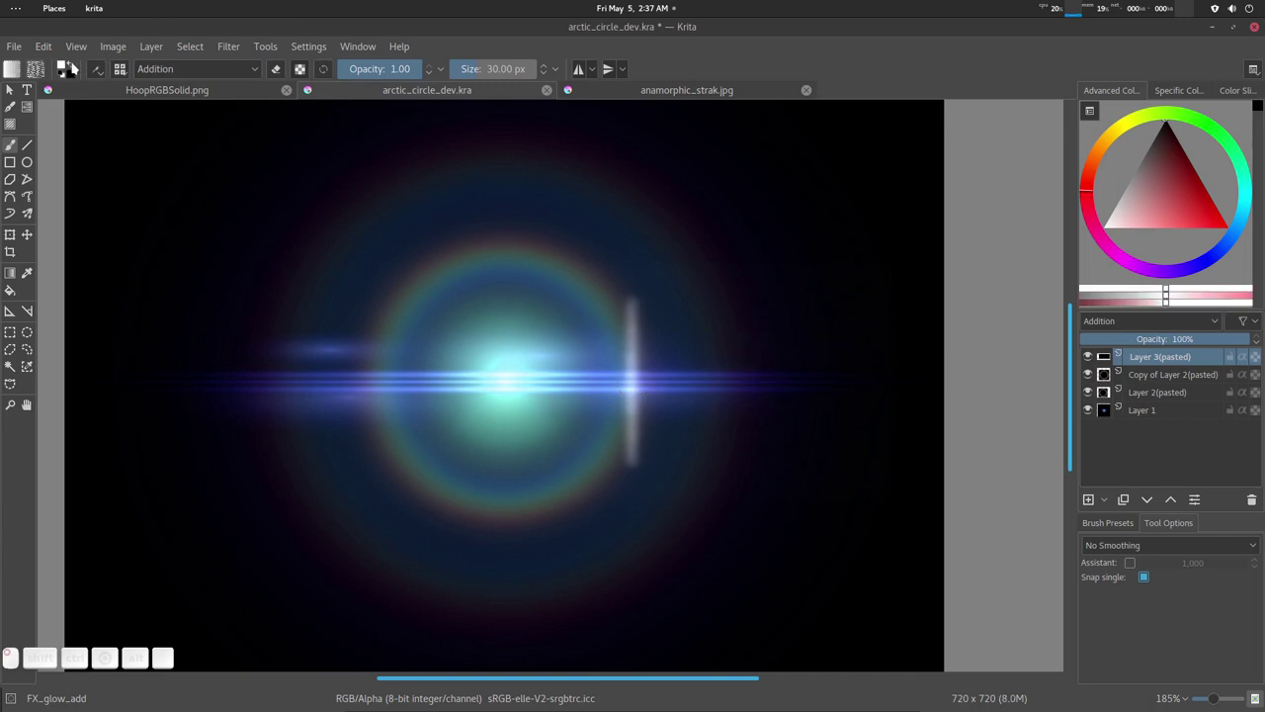
pyautogui.click(633, 380)
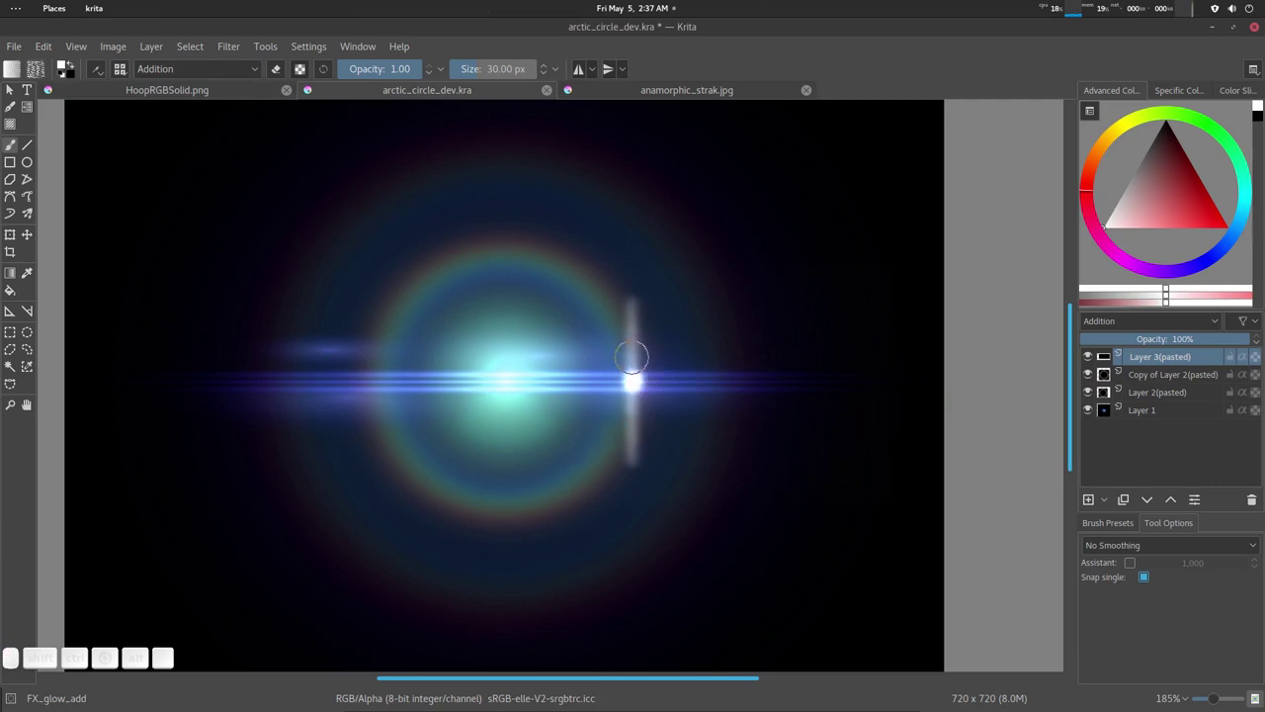
# Step: Reduce the glow brush size to 9.16 px
pyautogui.press('[')
pyautogui.press('[')
pyautogui.press('[')
pyautogui.press('[')
pyautogui.press('[')
pyautogui.press('[')
pyautogui.press('[')
pyautogui.press('[')
pyautogui.press('[')
pyautogui.press('[')
pyautogui.press('[')
pyautogui.press('[')
pyautogui.press('[')
pyautogui.press('[')
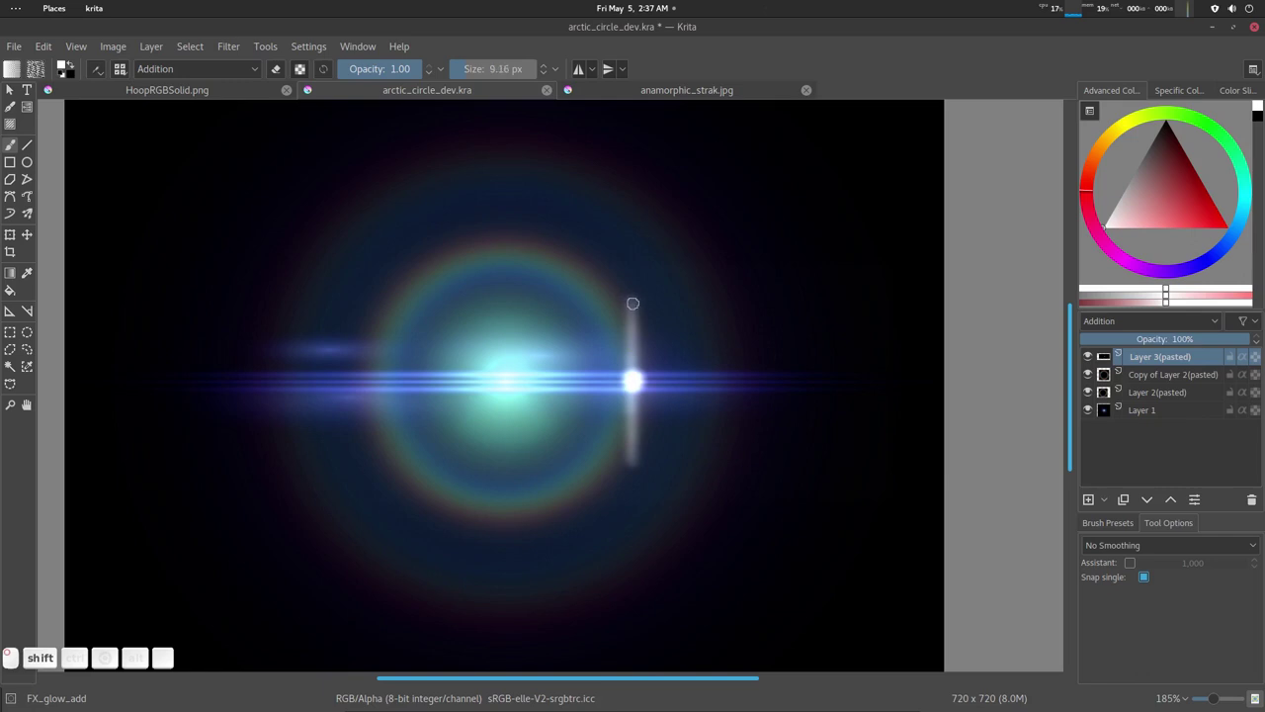
# Step: Try a freehand glow stroke along the upper half of the vertical streak and undo it
pyautogui.press('ctrl')
pyautogui.moveTo(635, 369); pyautogui.dragTo(630, 300)
pyautogui.hotkey('ctrl', 'z')
# Step: Try a straight vertical glow line over the full length of the streak with the Line tool, and undo it
pyautogui.click(26, 145)
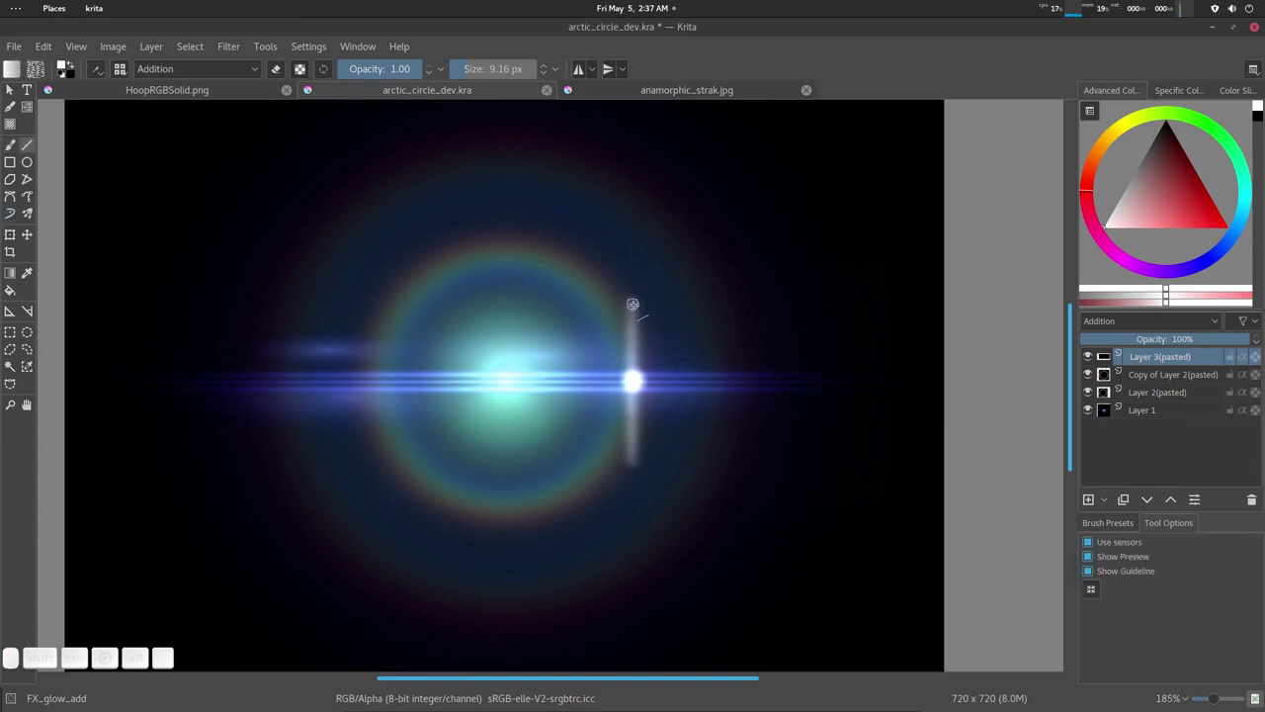
pyautogui.keyDown('shift'); pyautogui.moveTo(633, 300); pyautogui.dragTo(645, 469); pyautogui.keyUp('shift')
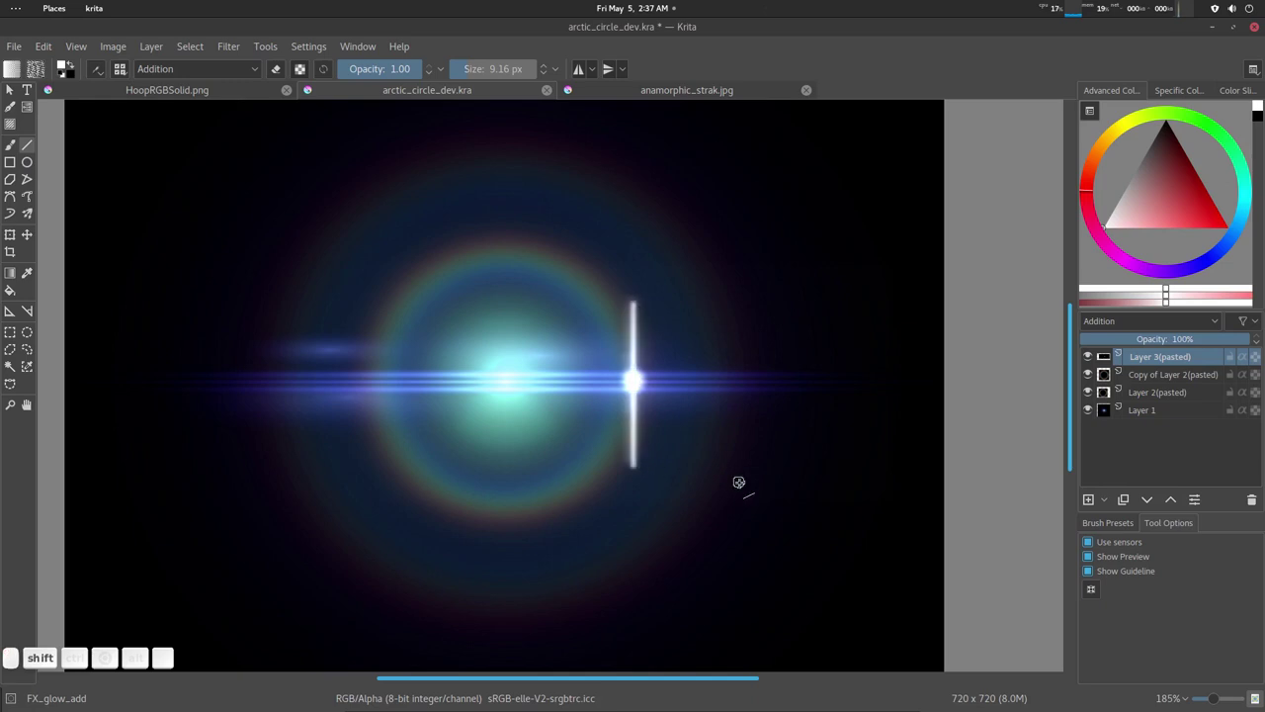
pyautogui.press('ctrl')
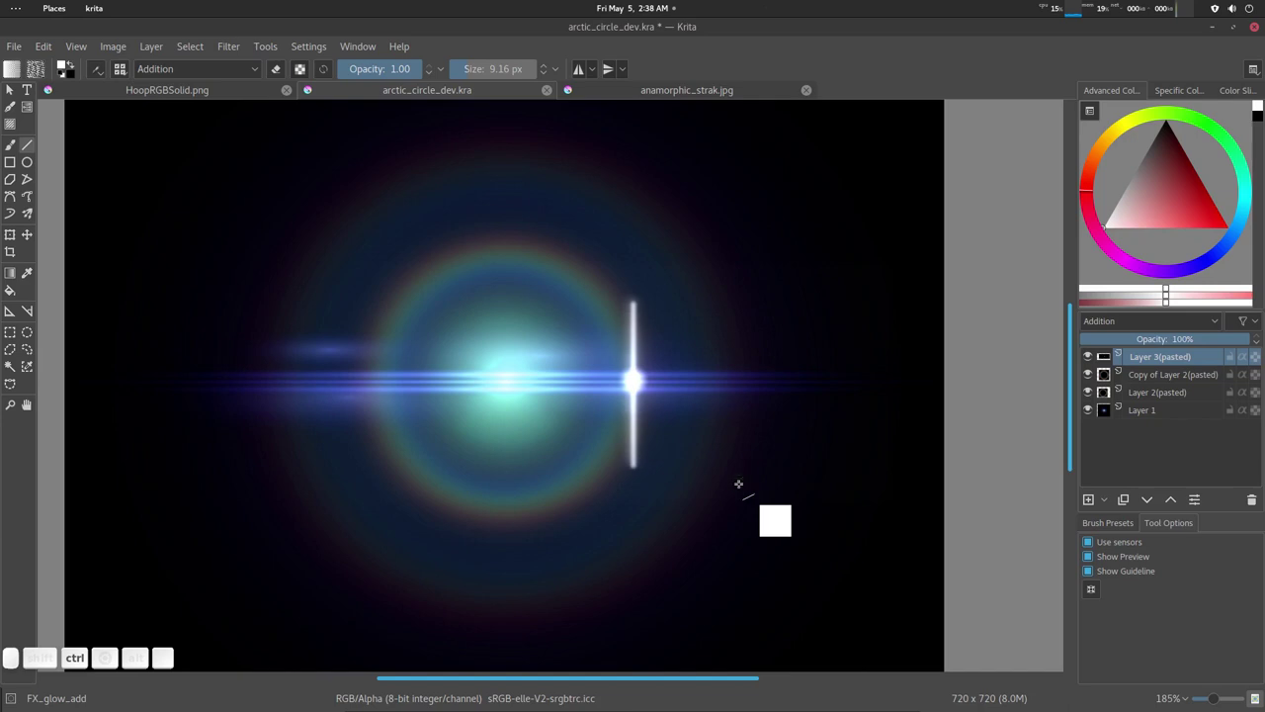
pyautogui.hotkey('ctrl', 'z')
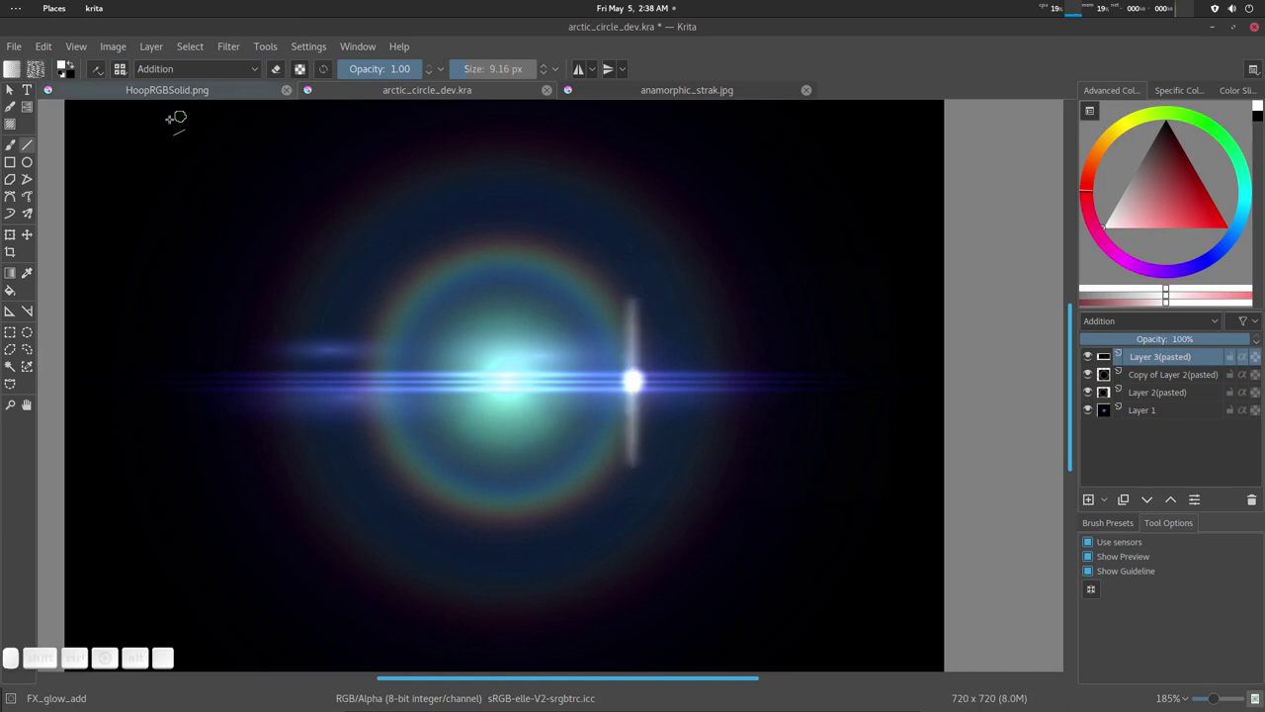
# Step: Try a straight line along the streak with the brush blending mode Divide, and return the mode to Addition
pyautogui.click(188, 69)
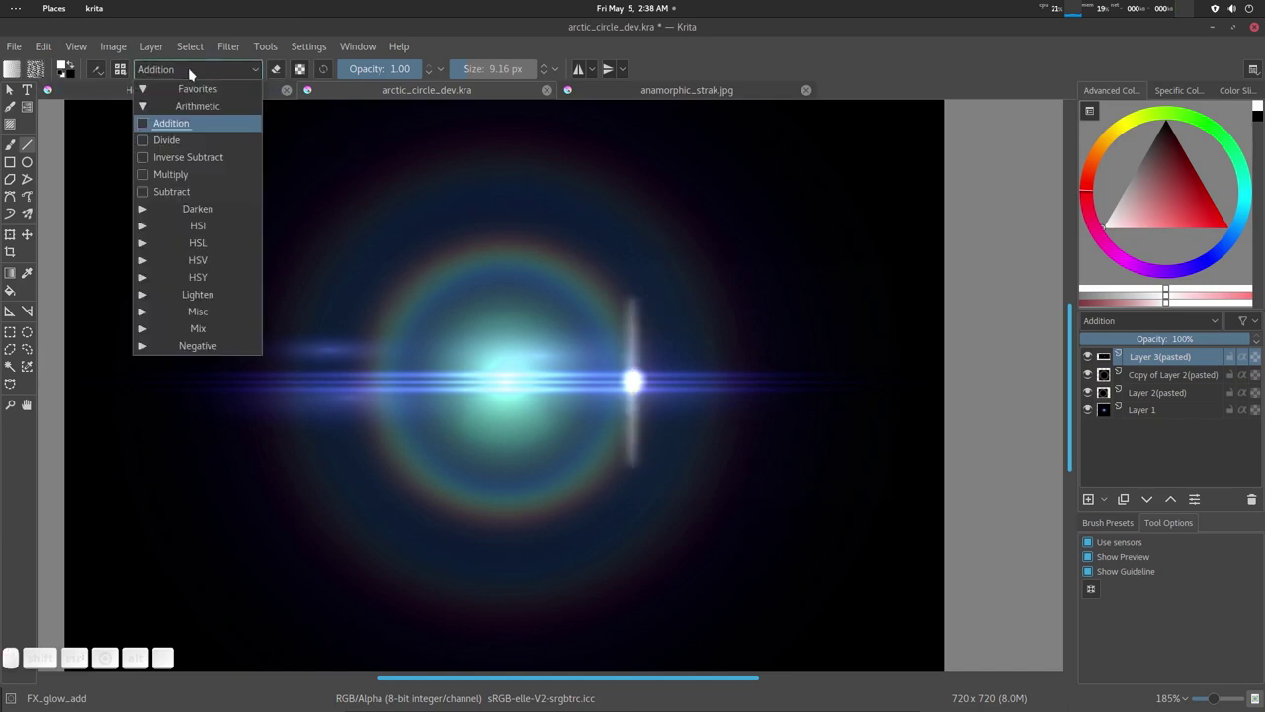
pyautogui.click(189, 70)
pyautogui.click(190, 70)
pyautogui.click(174, 141)
pyautogui.keyDown('shift'); pyautogui.moveTo(632, 304); pyautogui.dragTo(640, 439); pyautogui.keyUp('shift')
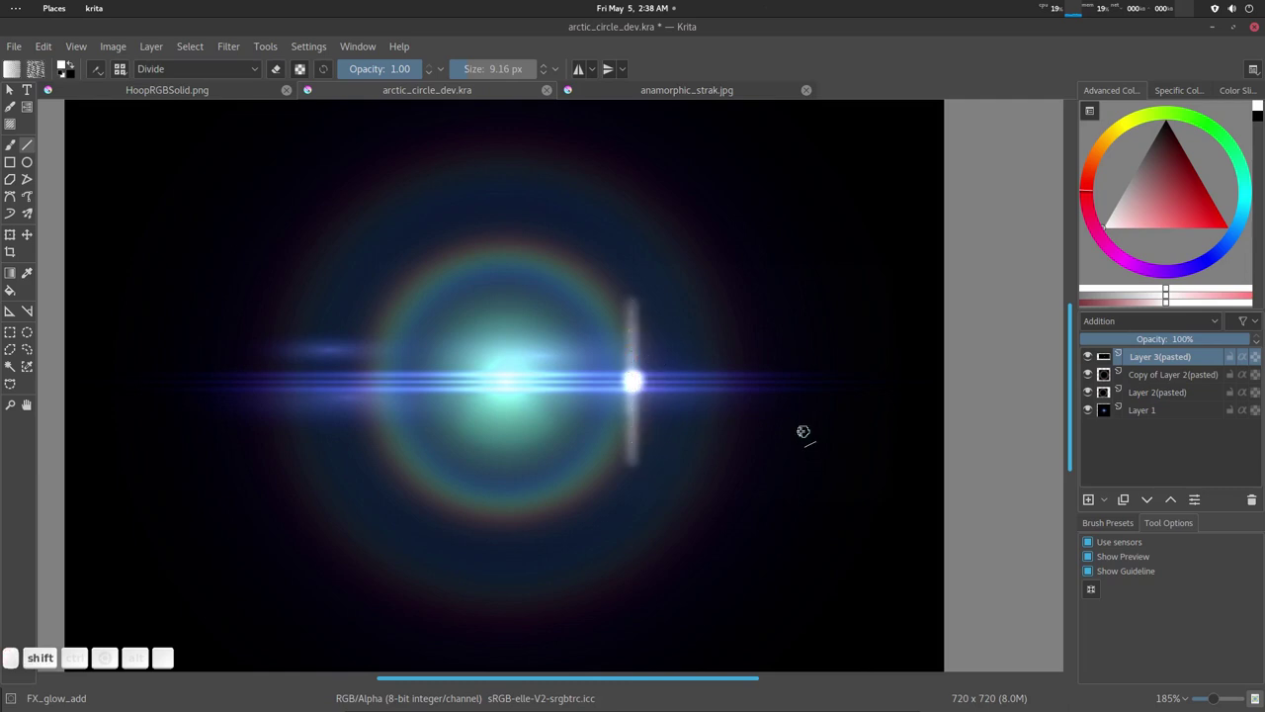
pyautogui.click(188, 68)
pyautogui.click(188, 107)
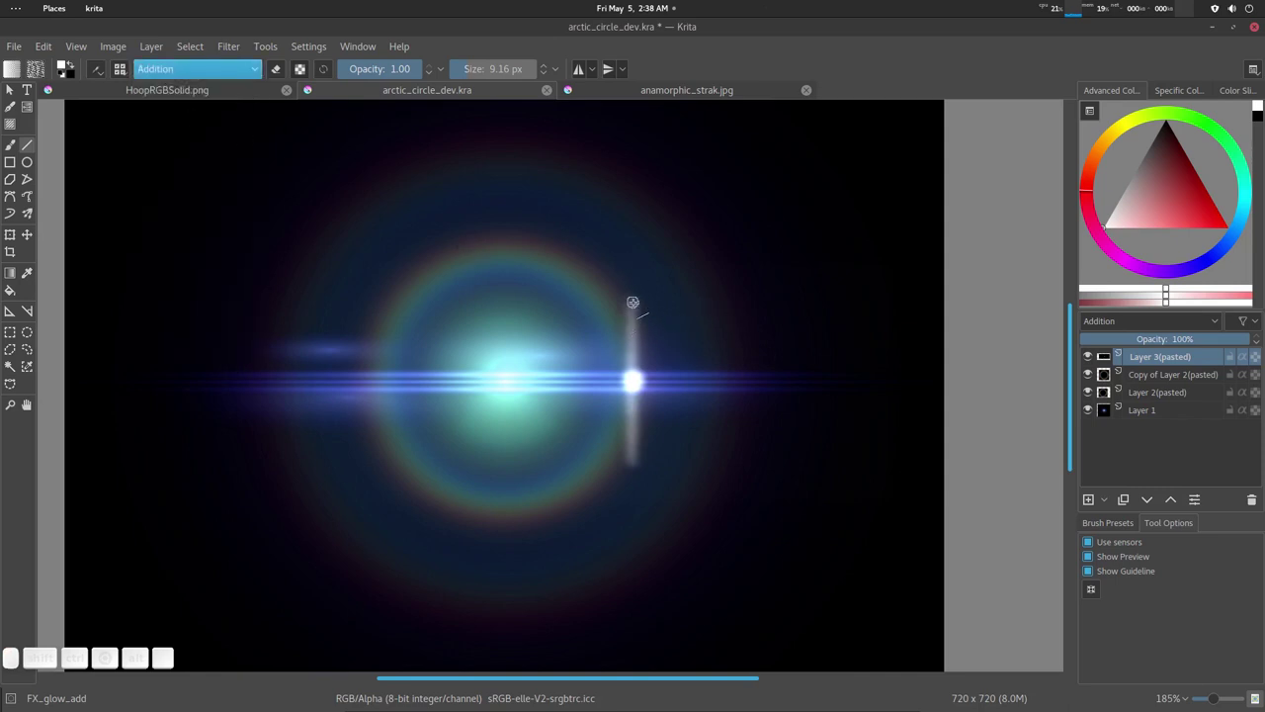
# Step: Draw a straight vertical glow line over the full length of the streak and compare it with the Arctic Circle reference image
pyautogui.keyDown('shift'); pyautogui.moveTo(633, 302); pyautogui.dragTo(634, 462); pyautogui.keyUp('shift')
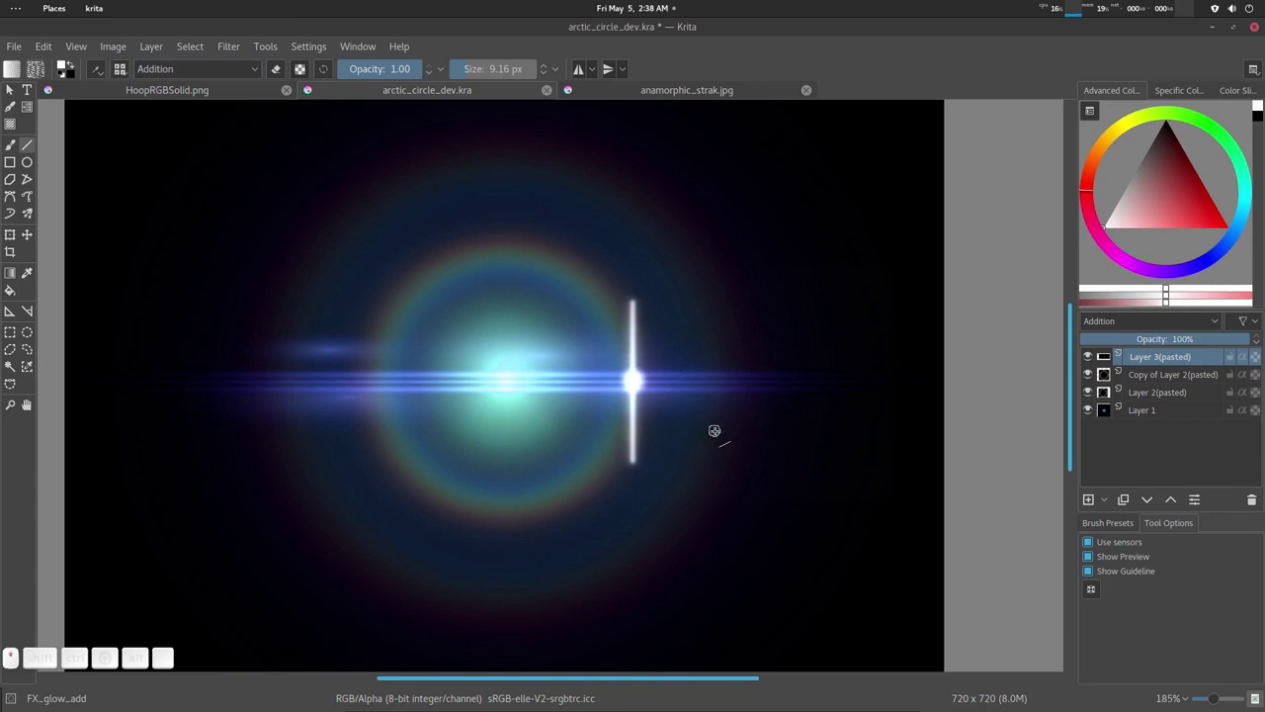
pyautogui.keyDown('ctrl'); pyautogui.moveTo(714, 468); pyautogui.dragTo(743, 441, button='middle'); pyautogui.keyUp('ctrl')
pyautogui.moveTo(853, 698)
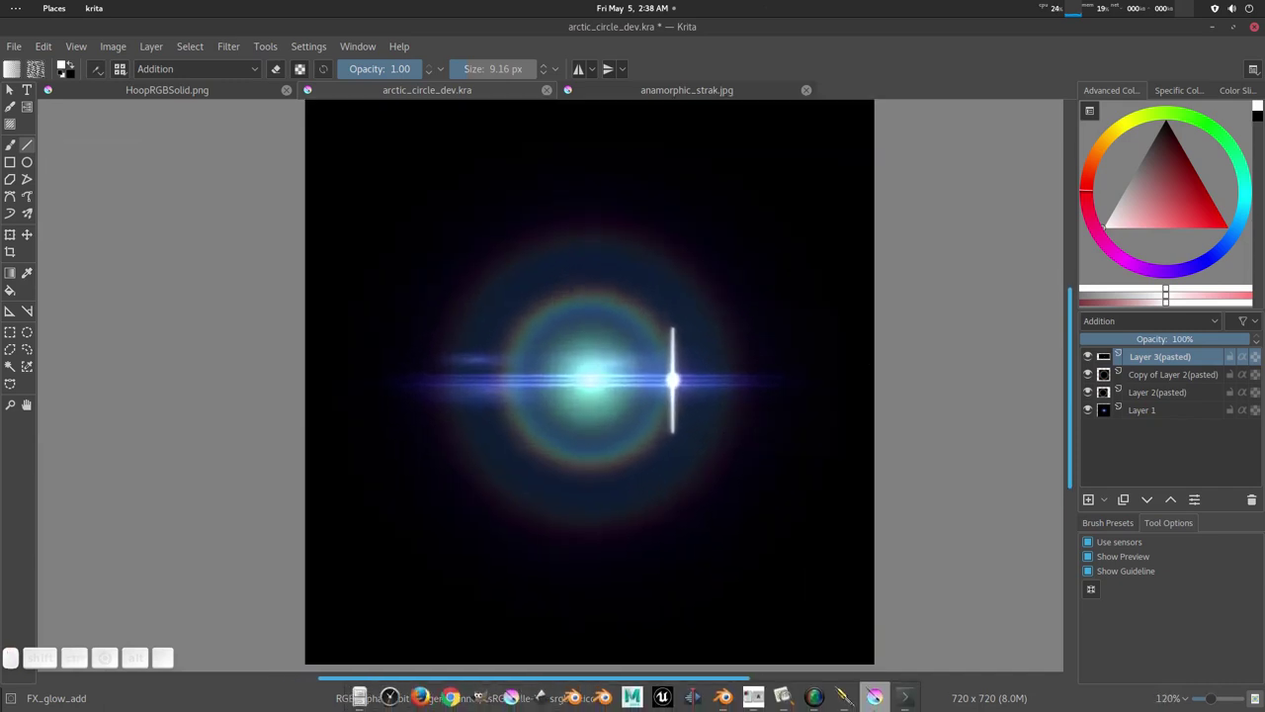
pyautogui.click(784, 698)
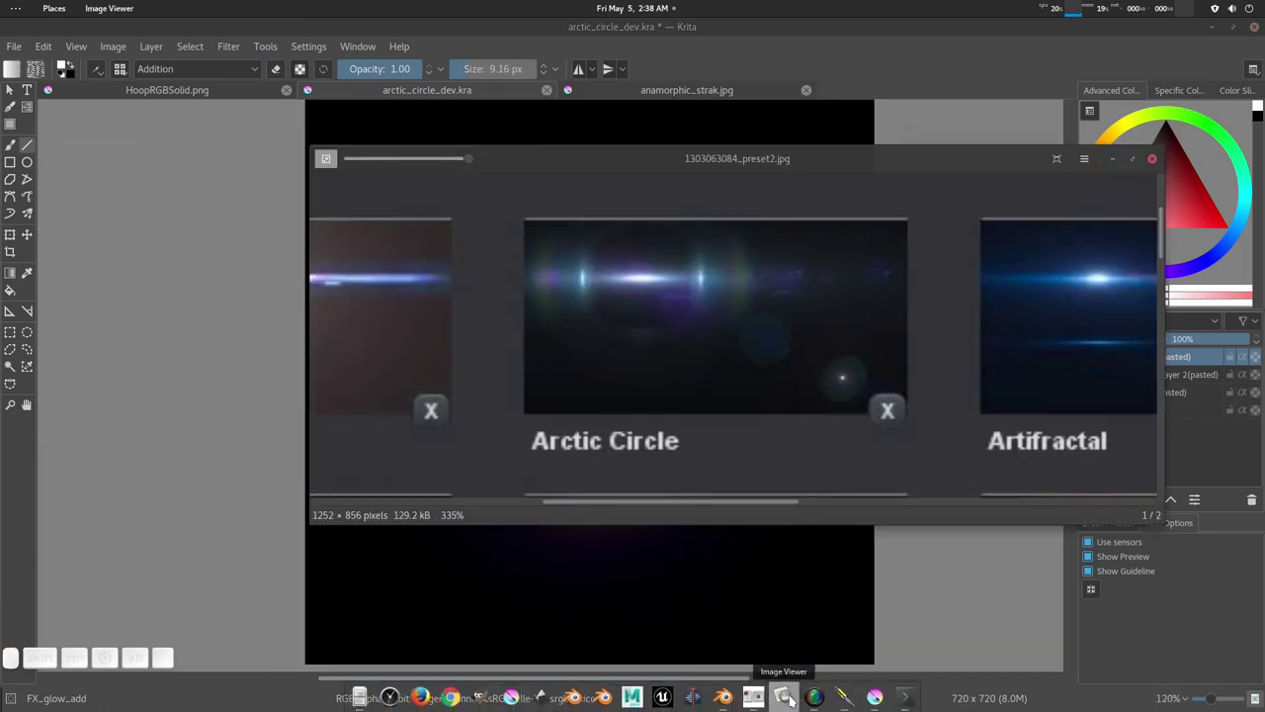
pyautogui.click(784, 698)
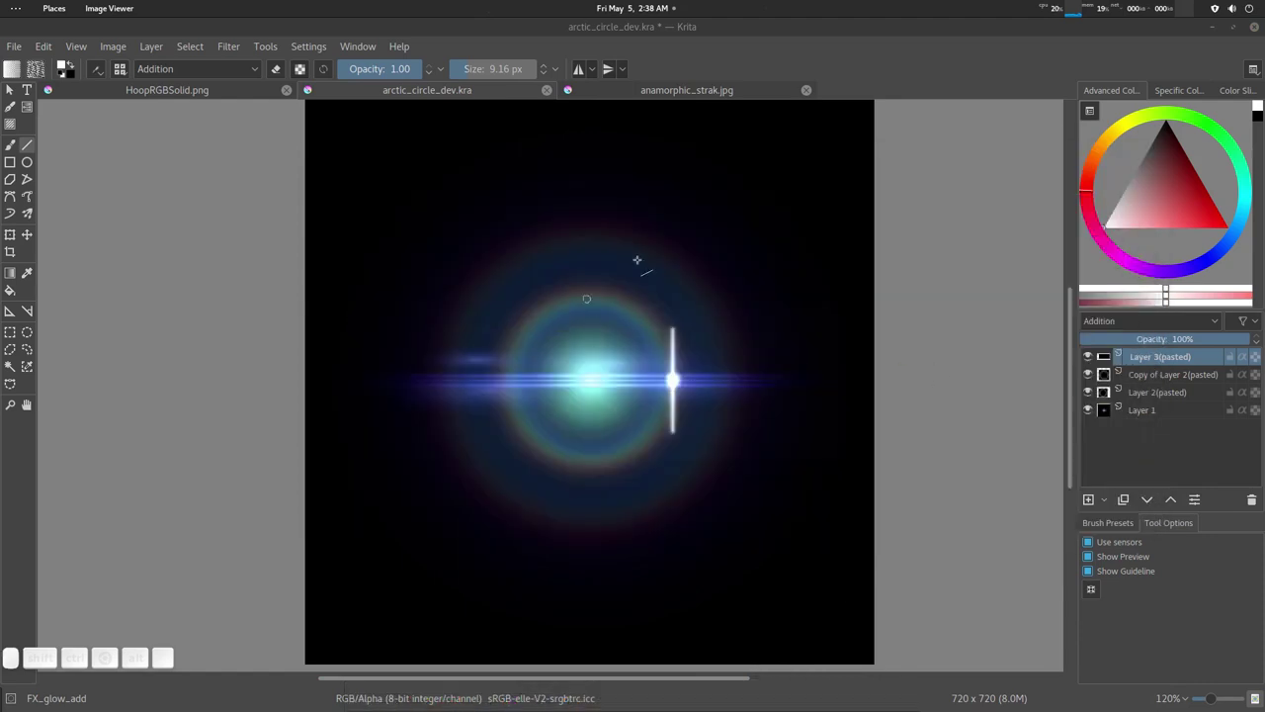
# Step: Switch to freehand painting with the Eraser_soft brush preset
pyautogui.moveTo(697, 387)
pyautogui.mouseDown(button='middle')
pyautogui.moveTo(713, 376)
pyautogui.moveTo(658, 377)
pyautogui.moveTo(712, 345)
pyautogui.moveTo(692, 339)
pyautogui.moveTo(708, 327)
pyautogui.moveTo(679, 351)
pyautogui.moveTo(666, 345)
pyautogui.moveTo(673, 291)
pyautogui.moveTo(676, 313)
pyautogui.mouseUp(button='middle')
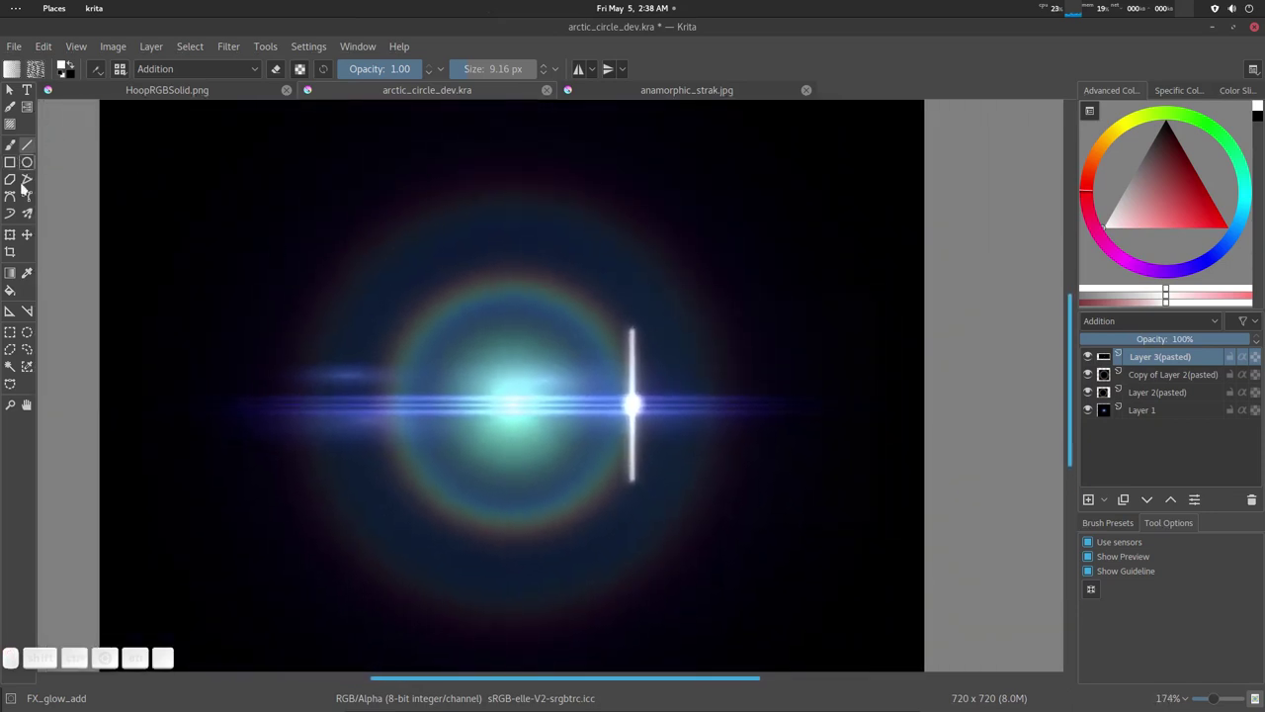
pyautogui.press('v')
pyautogui.click(11, 147)
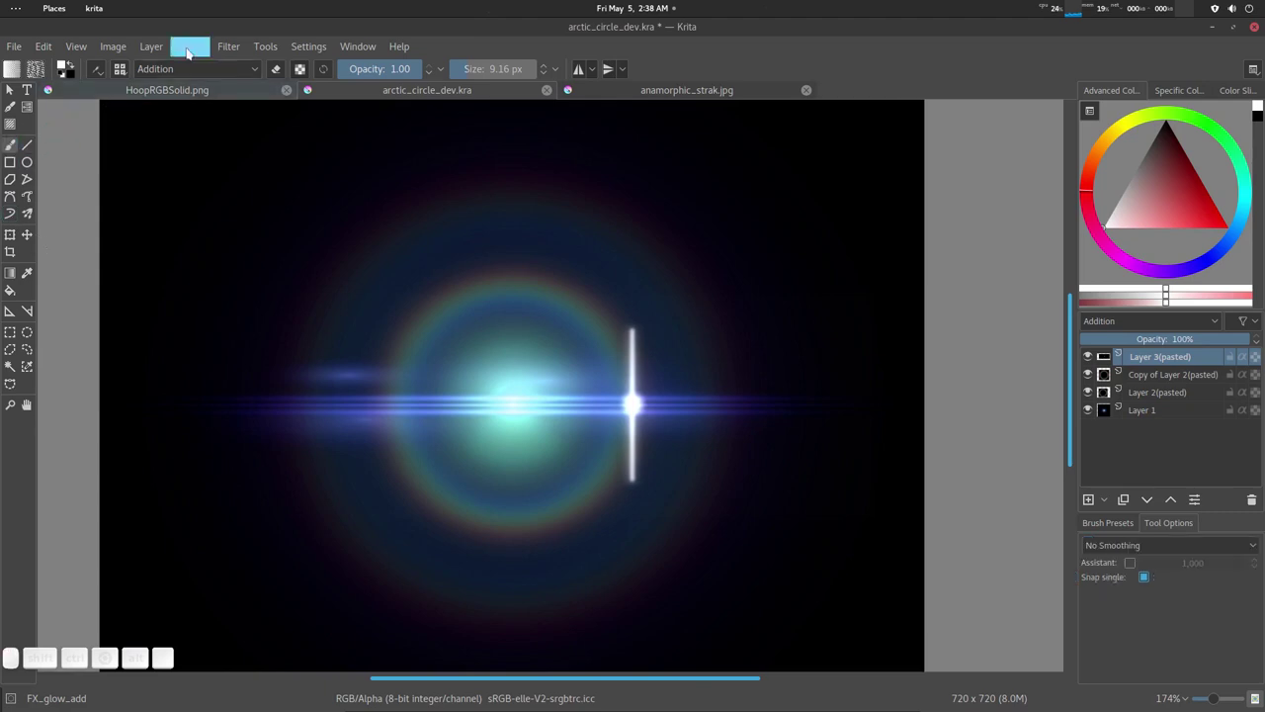
pyautogui.click(119, 71)
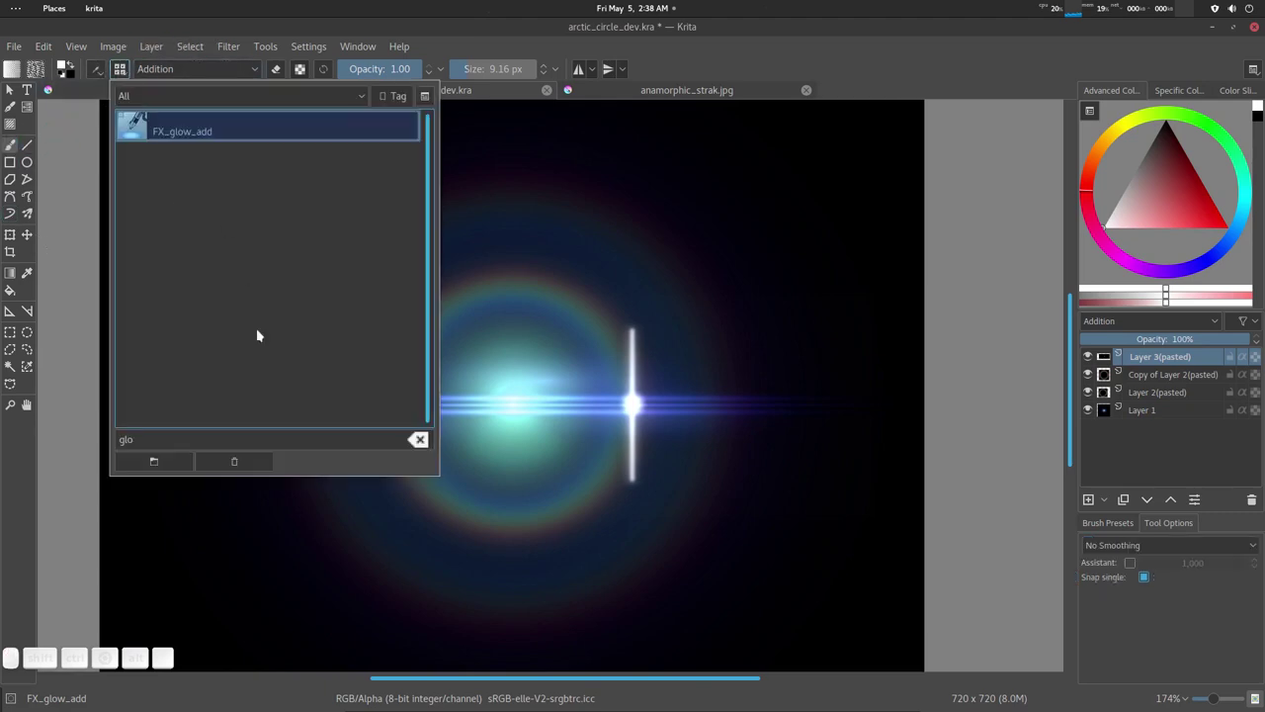
pyautogui.doubleClick(142, 435)
pyautogui.write('era')
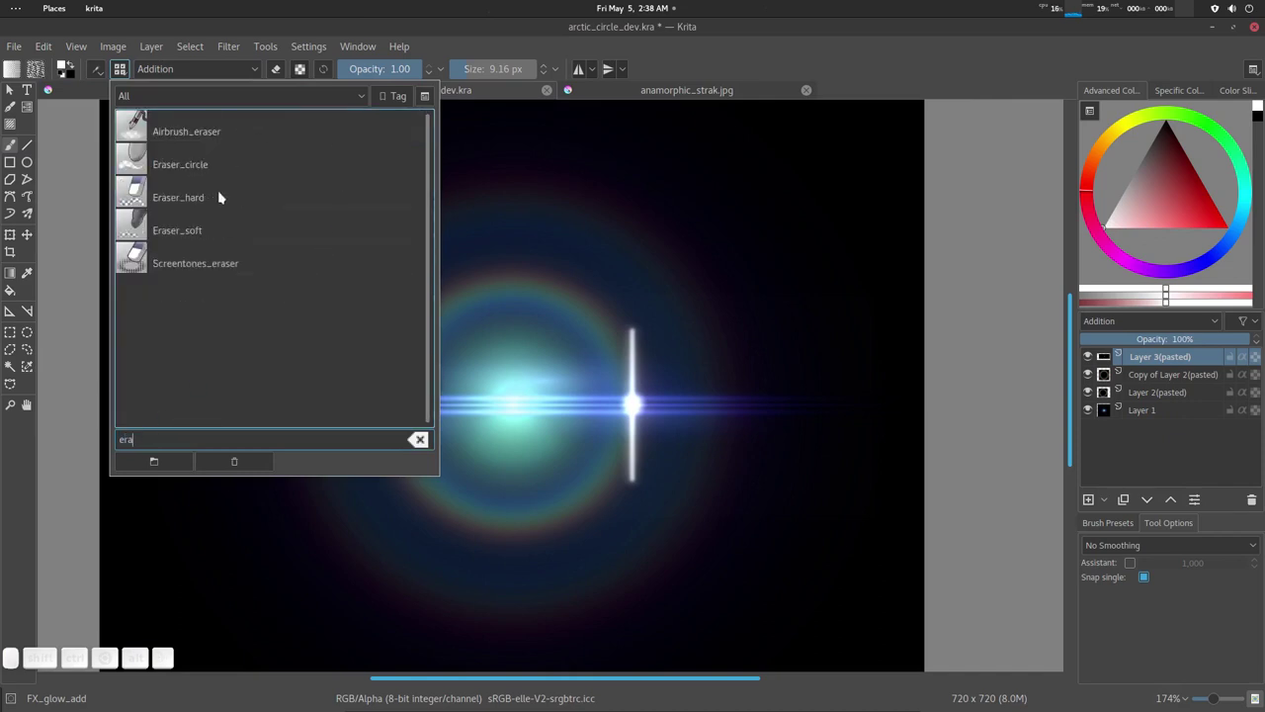
pyautogui.click(205, 233)
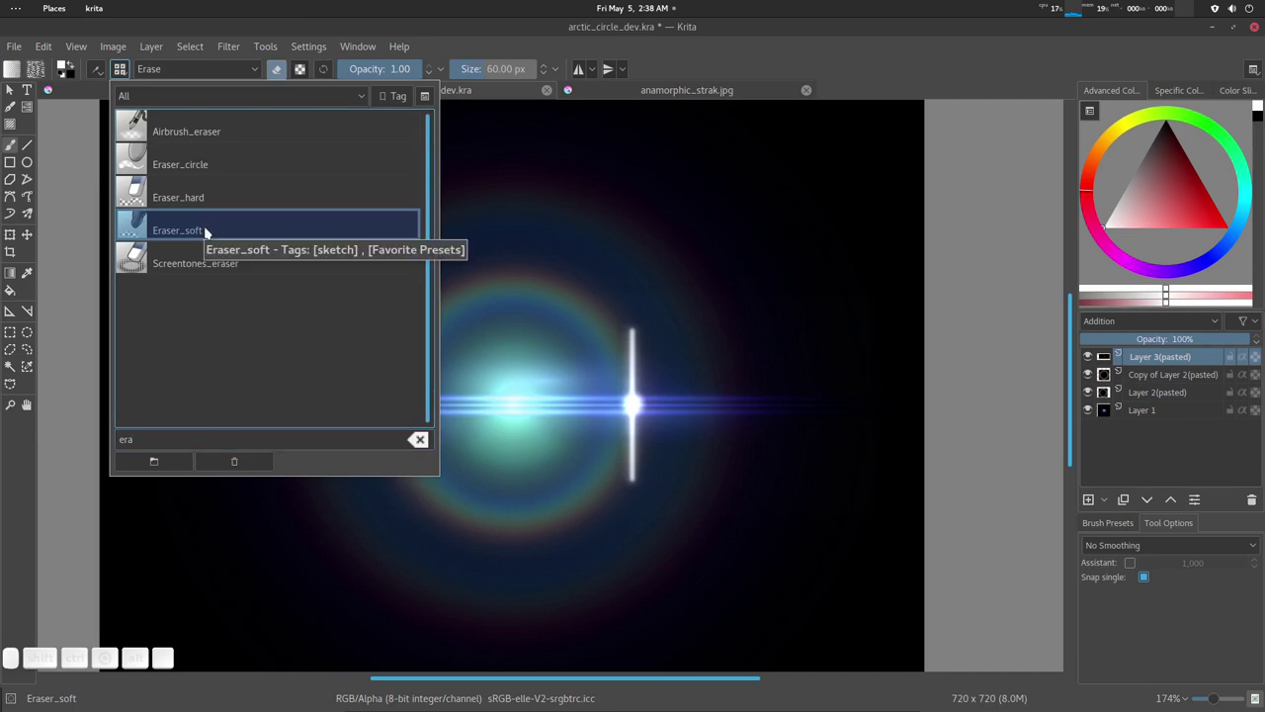
pyautogui.click(724, 42)
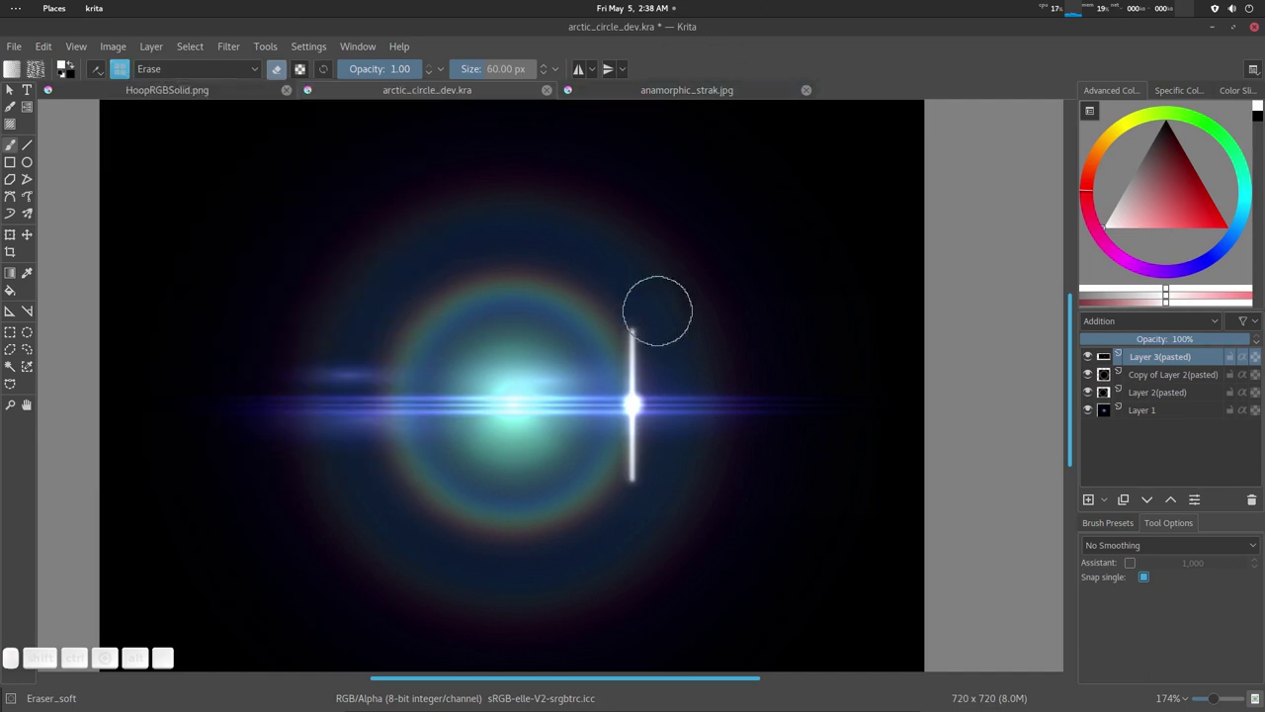
# Step: Softly erase the upper and lower ends of the vertical streak so that it tapers at both tips
pyautogui.click(633, 314)
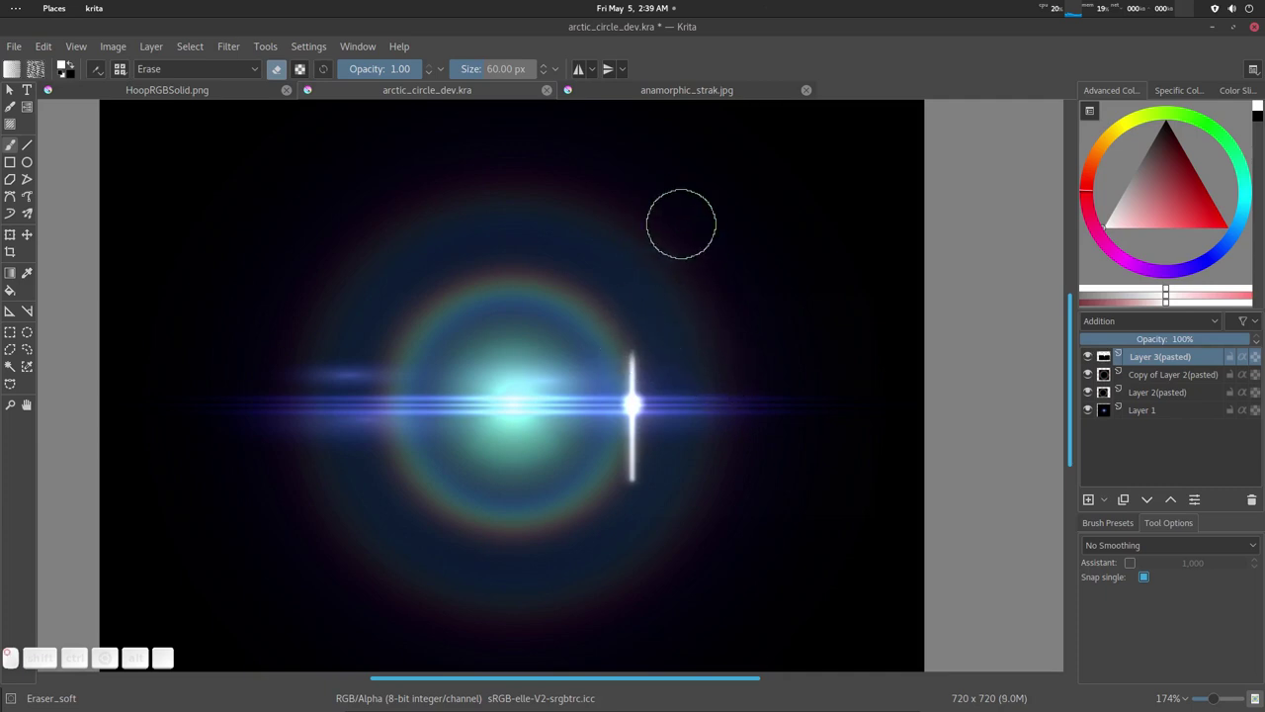
pyautogui.click(646, 484)
pyautogui.click(627, 470)
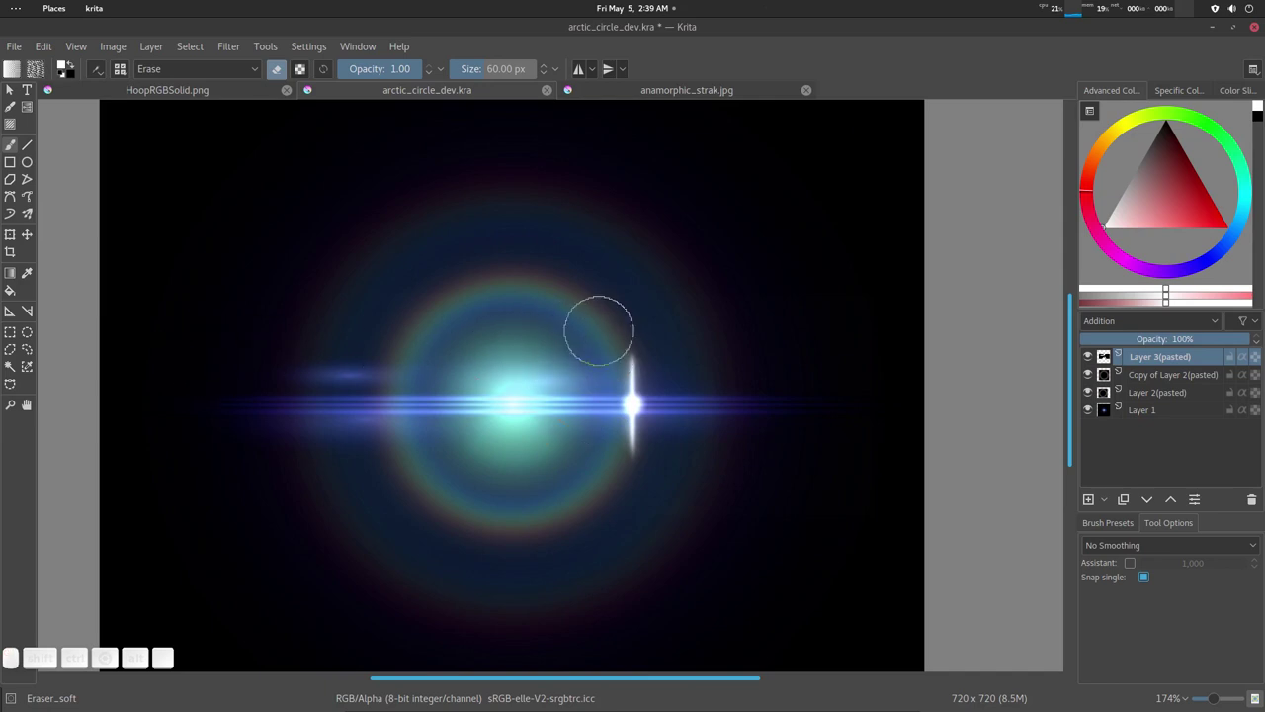
pyautogui.click(627, 355)
pyautogui.moveTo(630, 466); pyautogui.dragTo(611, 492)
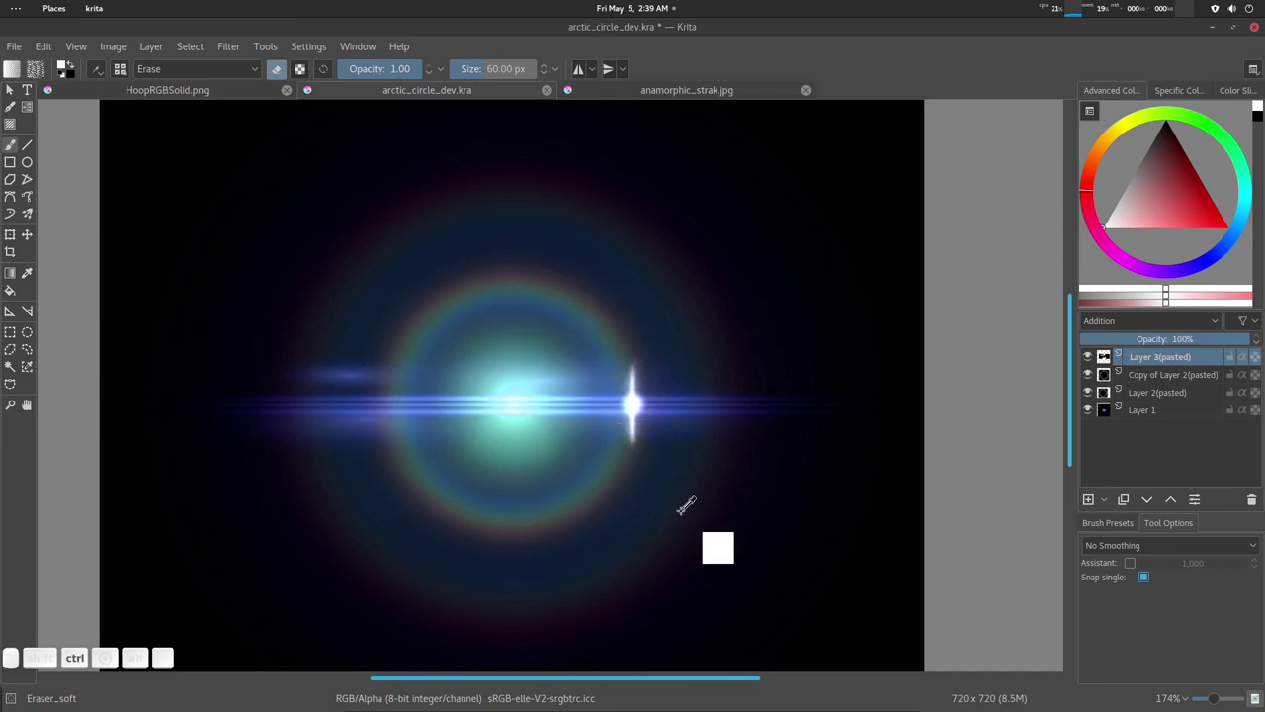
# Step: Stretch the streak layer vertically in both directions with the Transform tool and apply the change
pyautogui.hotkey('ctrl', 't')
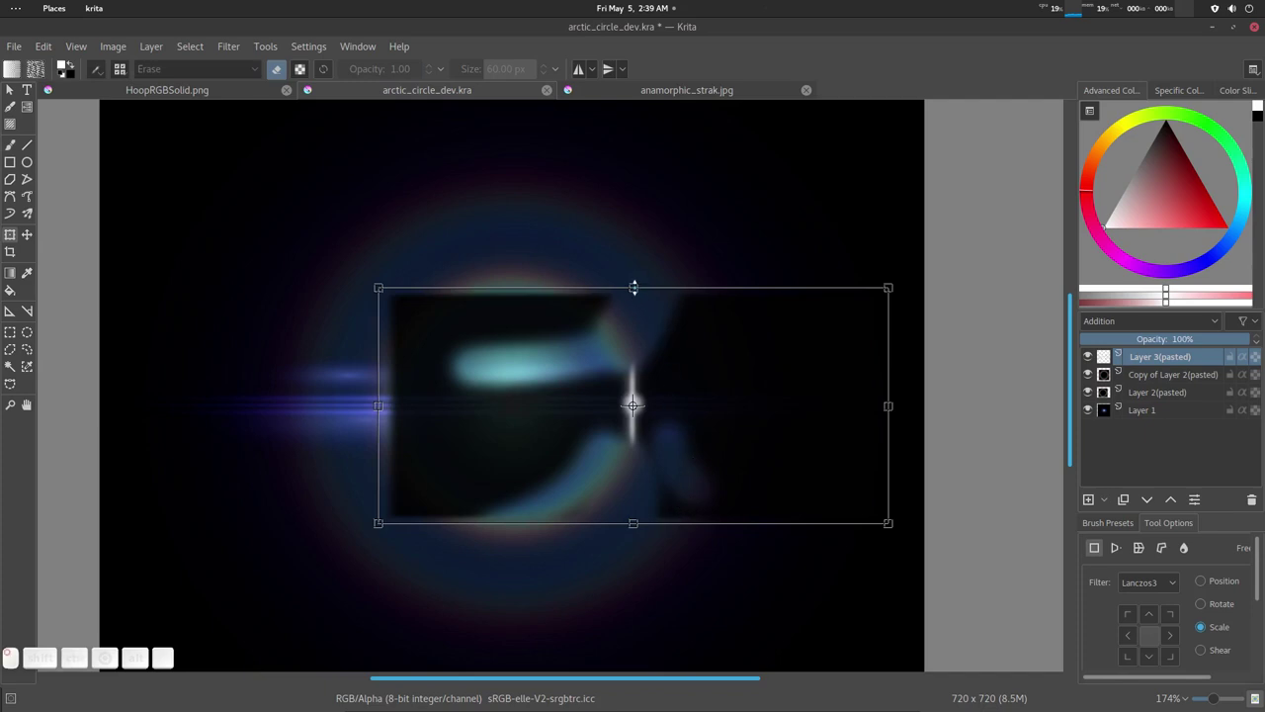
pyautogui.moveTo(634, 288); pyautogui.dragTo(633, 234)
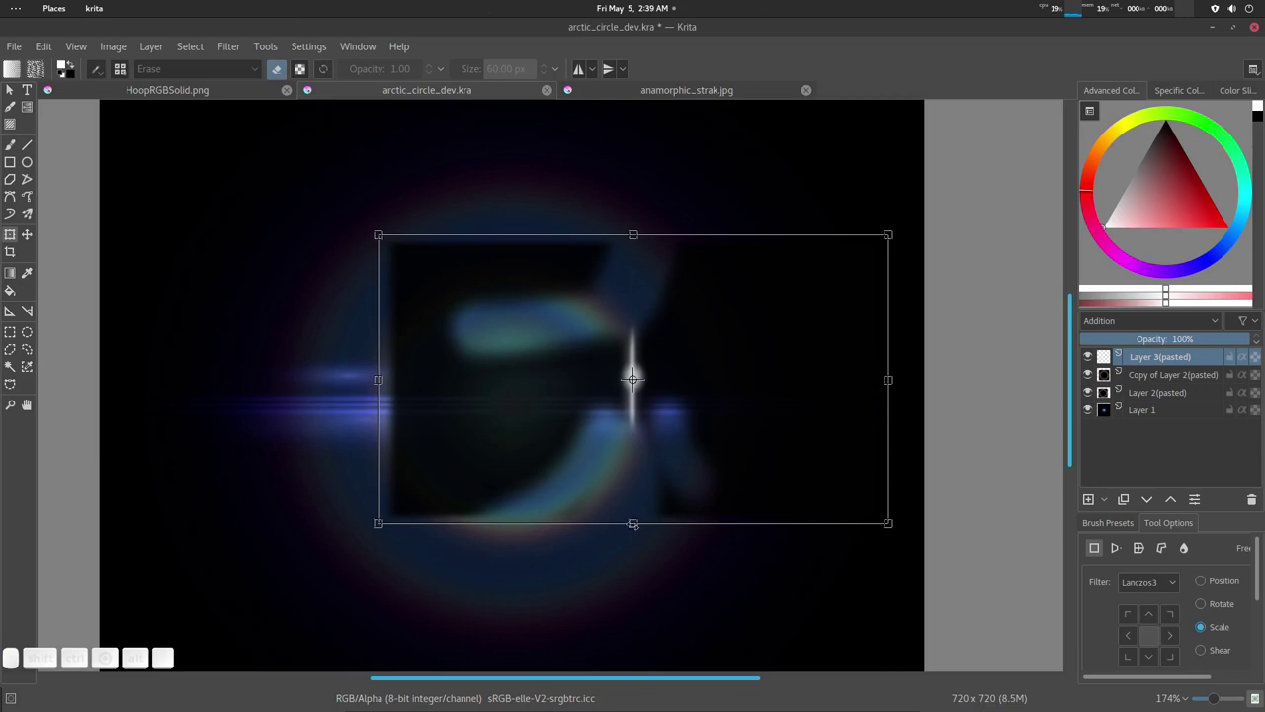
pyautogui.moveTo(633, 523); pyautogui.dragTo(632, 581)
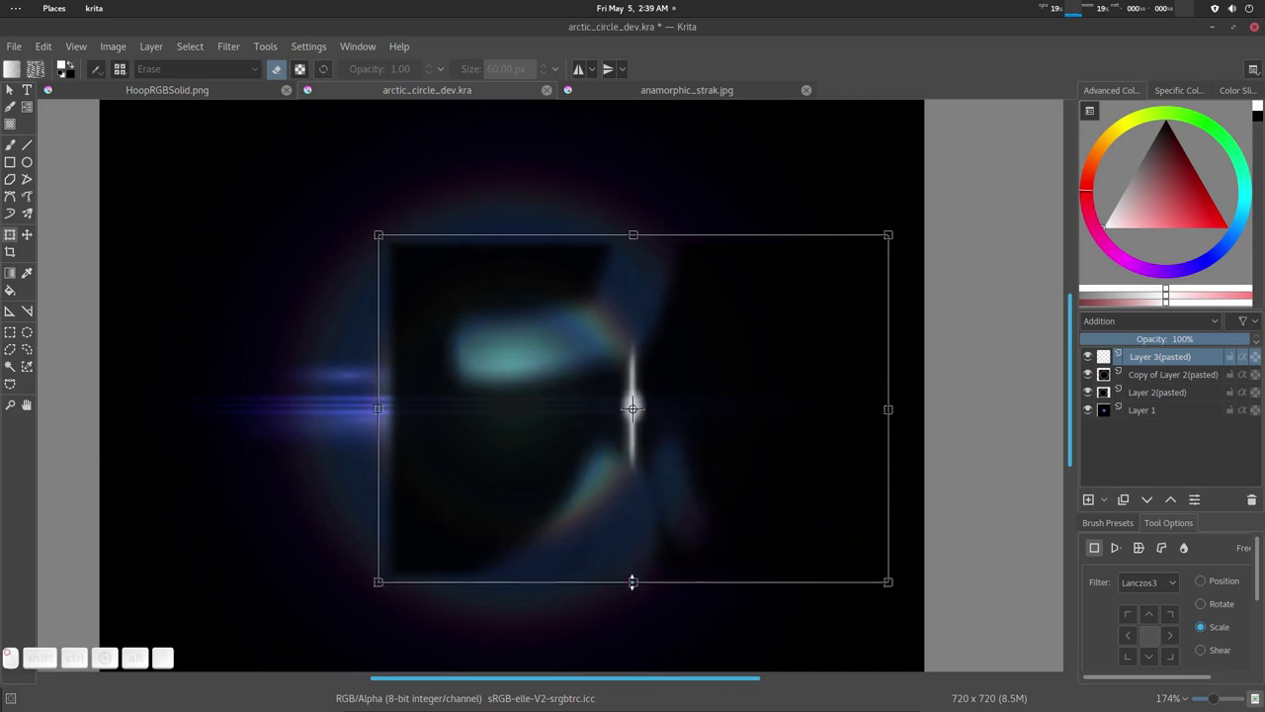
pyautogui.click(11, 91)
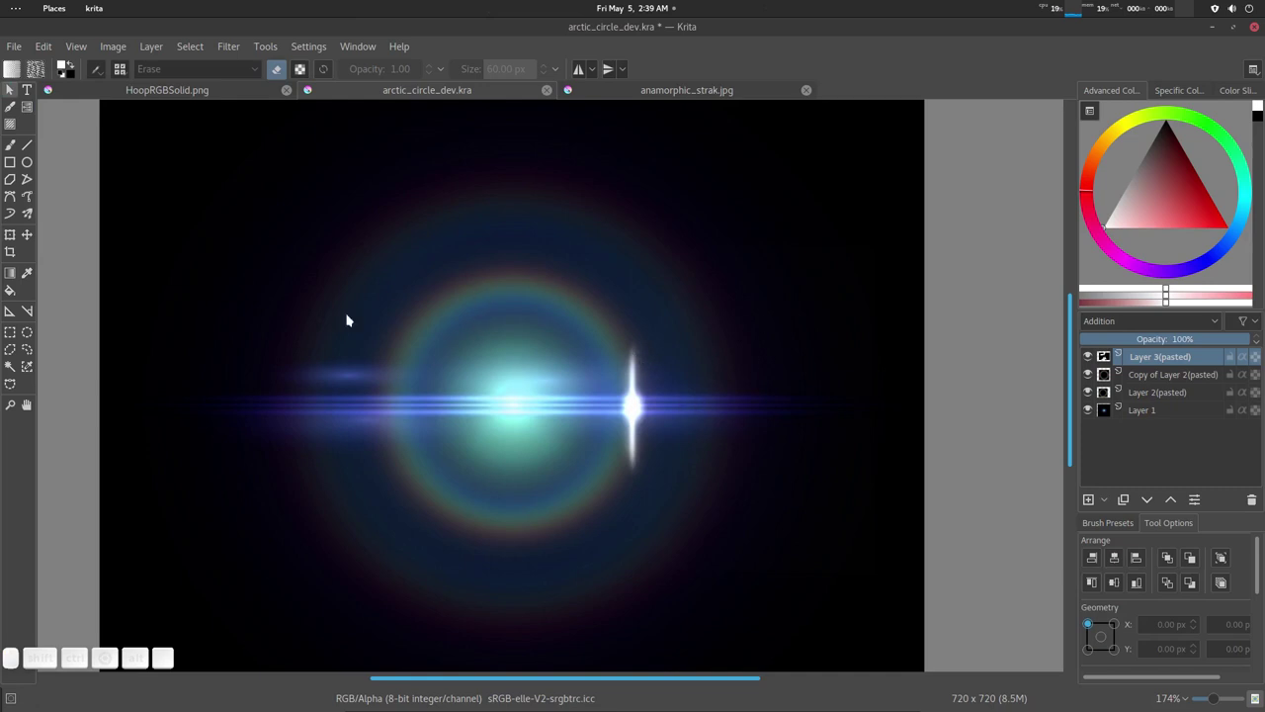
# Step: Try the Multiply blending mode on the streak layer and return it to Addition
pyautogui.click(1144, 321)
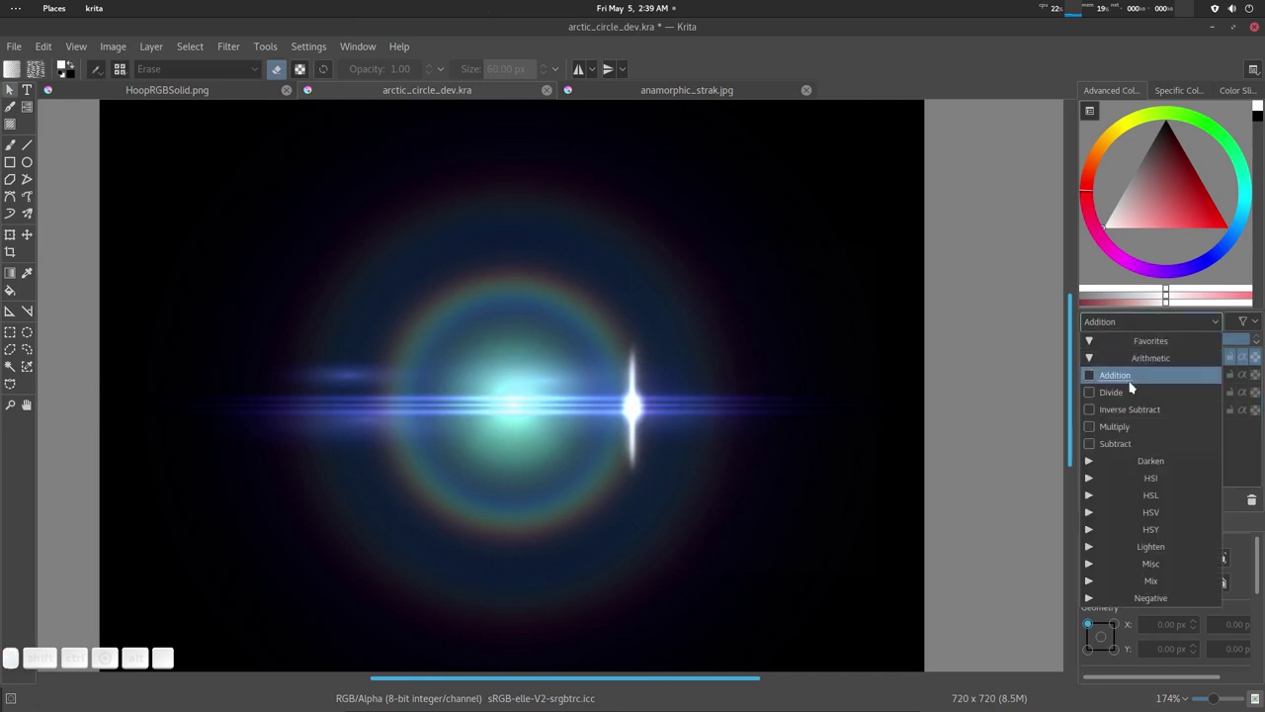
pyautogui.click(1115, 426)
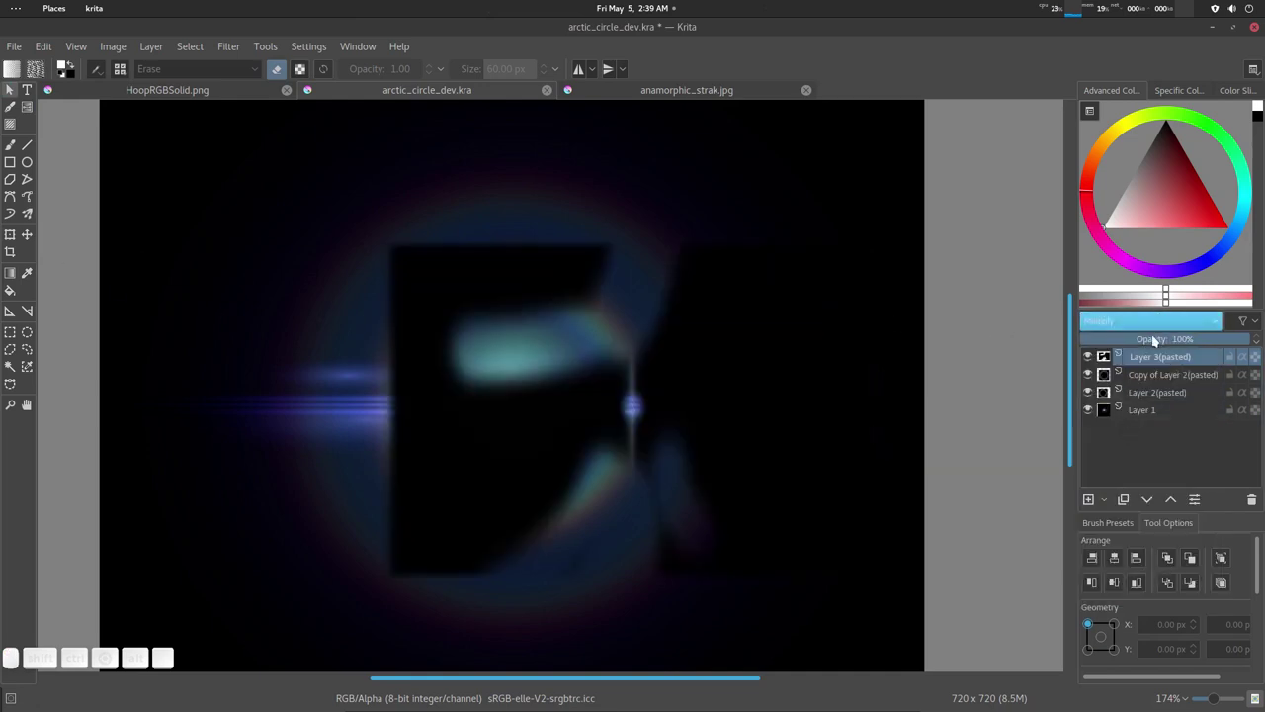
pyautogui.click(1142, 322)
pyautogui.click(1135, 377)
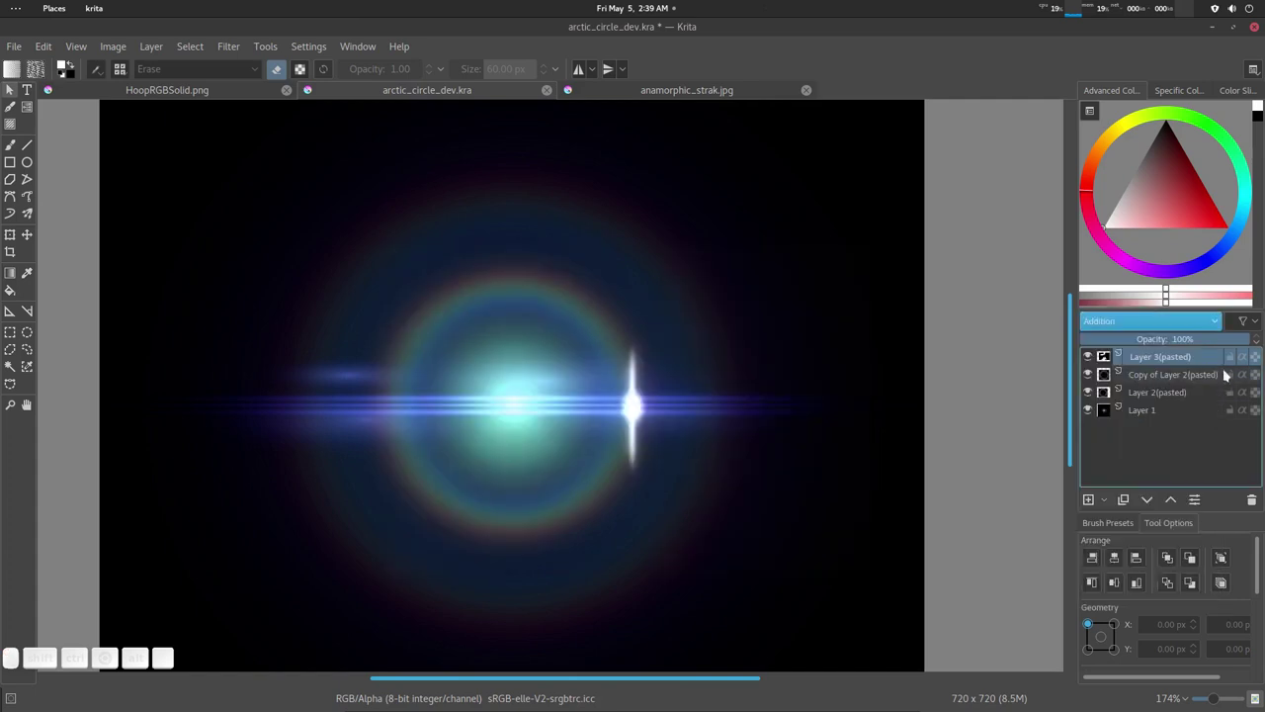
# Step: Try successive blending modes on the streak layer, stop at Increase Value, and toggle the layer's visibility to compare
pyautogui.scroll(-1, 1151, 329)
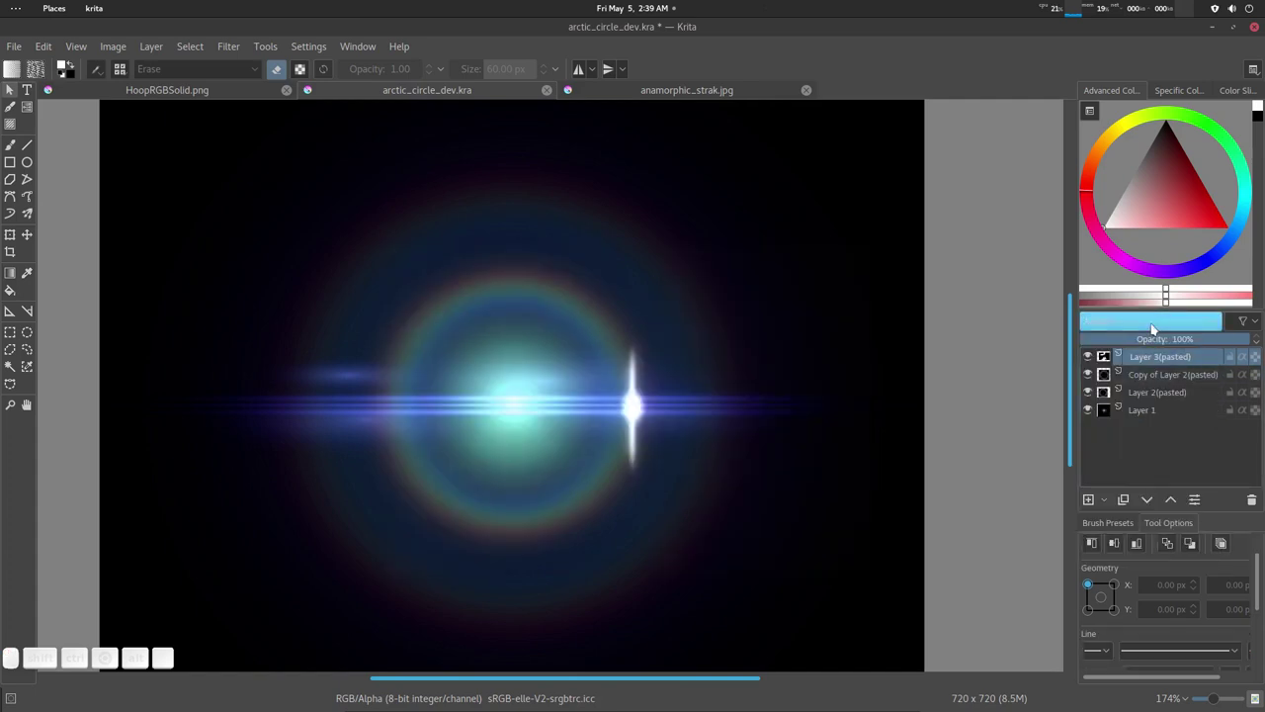
pyautogui.press('Down')
pyautogui.press('Down')
pyautogui.press('Down')
pyautogui.press('Down')
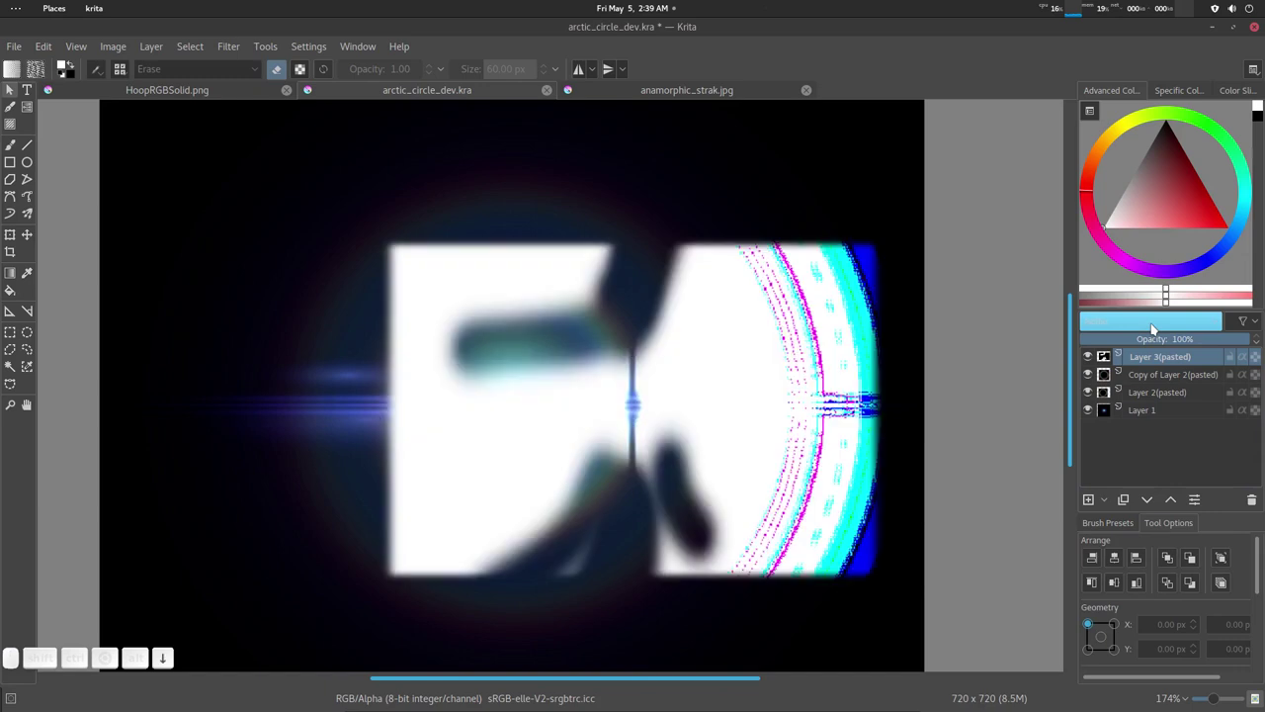
pyautogui.press('Down')
pyautogui.press('Down')
pyautogui.press('Down')
pyautogui.press('Down')
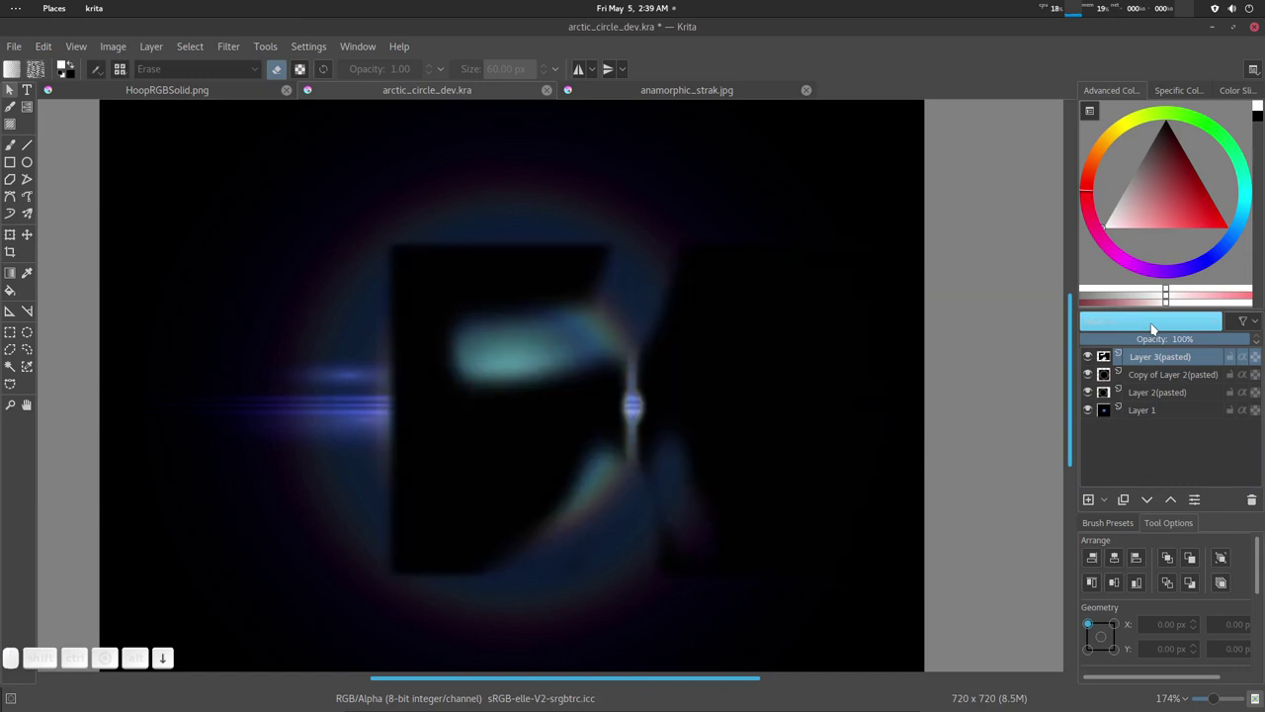
pyautogui.press('Down')
pyautogui.press('Down')
pyautogui.press('Down')
pyautogui.press('Down')
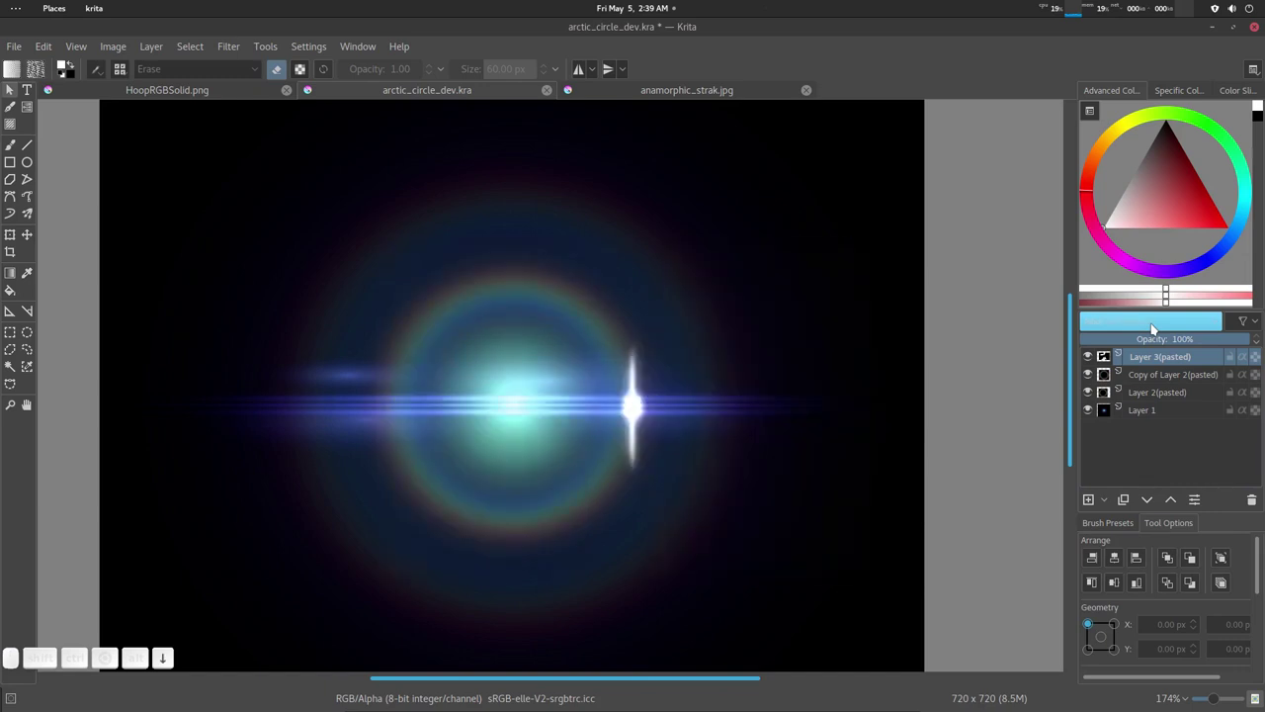
pyautogui.press('Down')
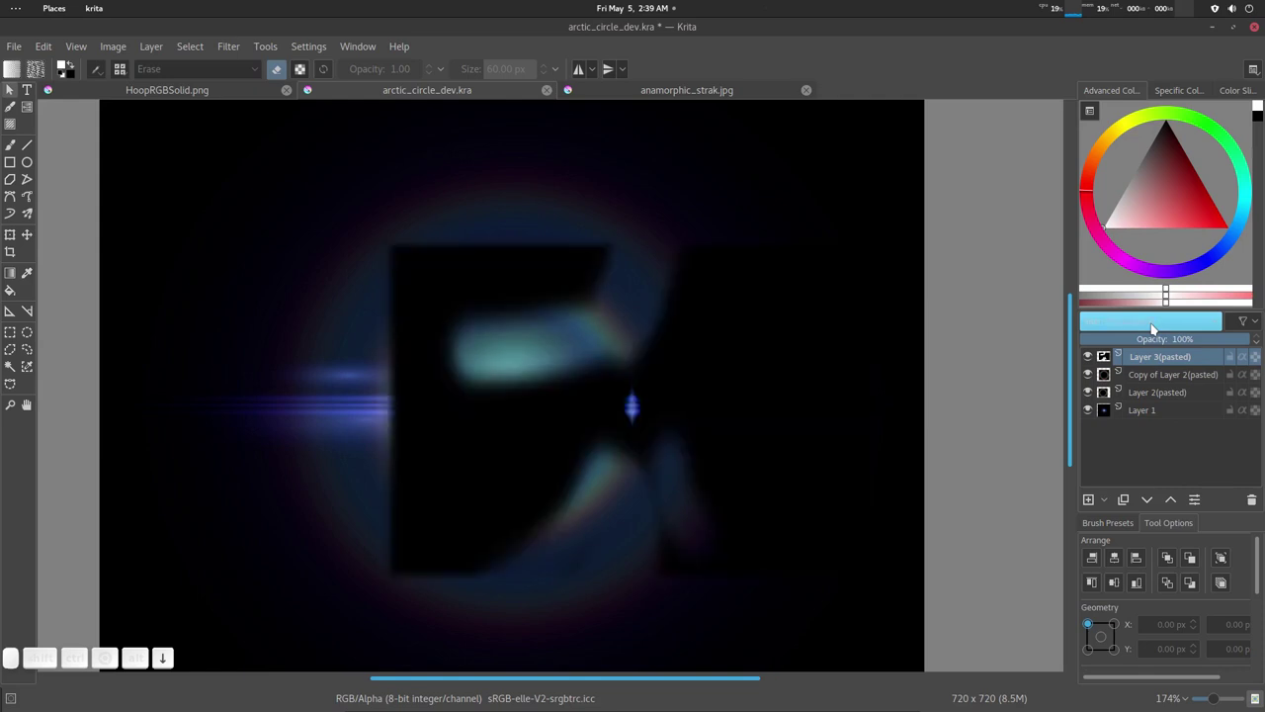
pyautogui.press('Up')
pyautogui.press('Up')
pyautogui.press('Up')
pyautogui.press('Up')
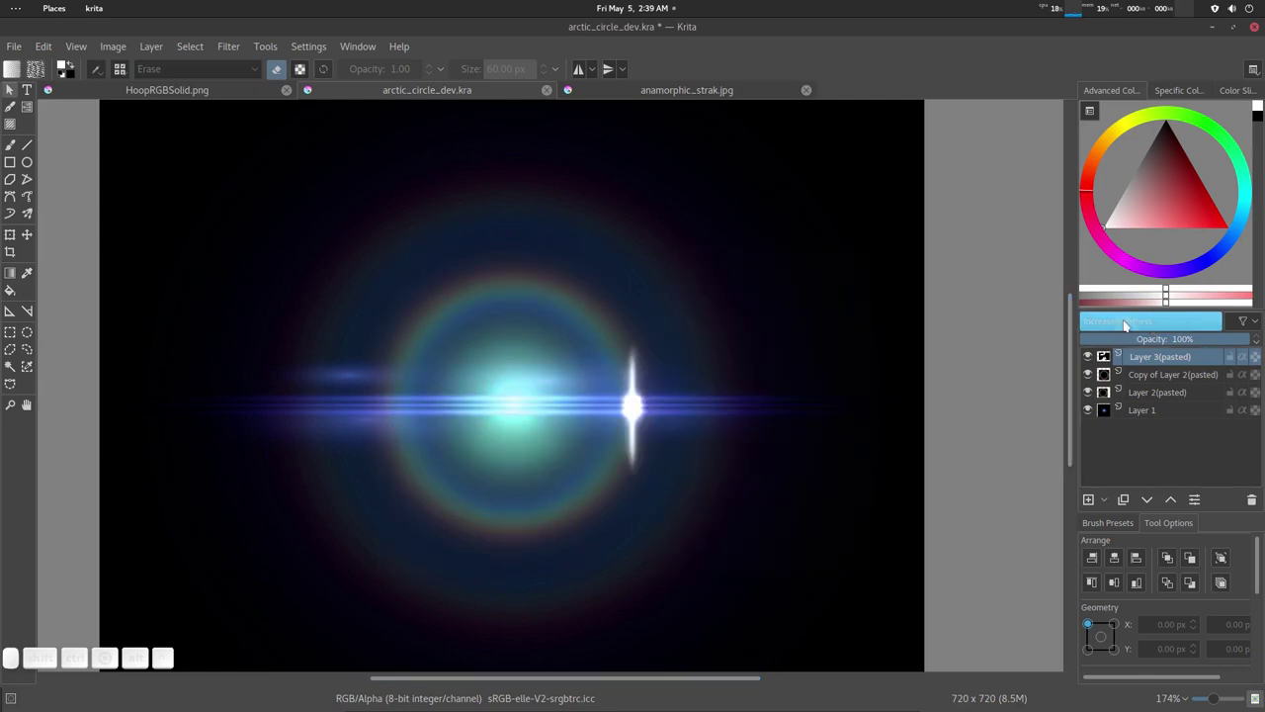
pyautogui.press('Down')
pyautogui.press('Down')
pyautogui.press('Down')
pyautogui.press('Down')
pyautogui.press('Down')
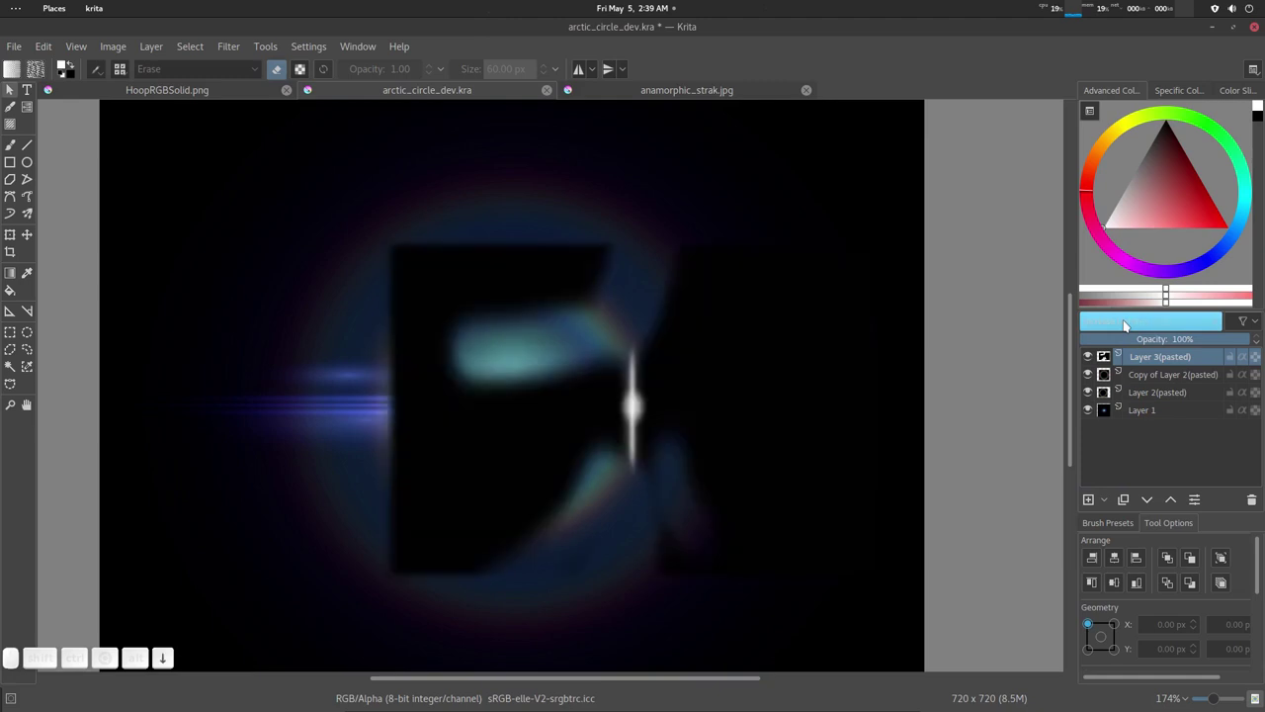
pyautogui.press('Up')
pyautogui.press('Down')
pyautogui.press('Up')
pyautogui.press('Down')
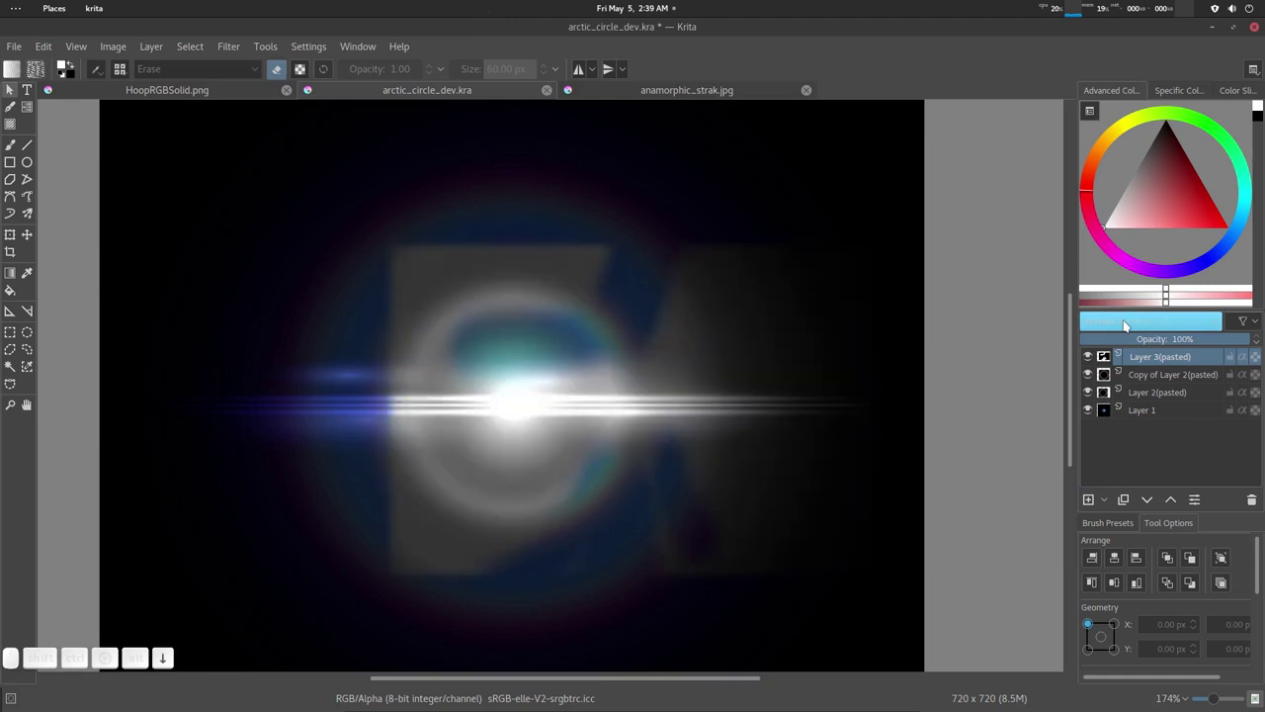
pyautogui.press('Up')
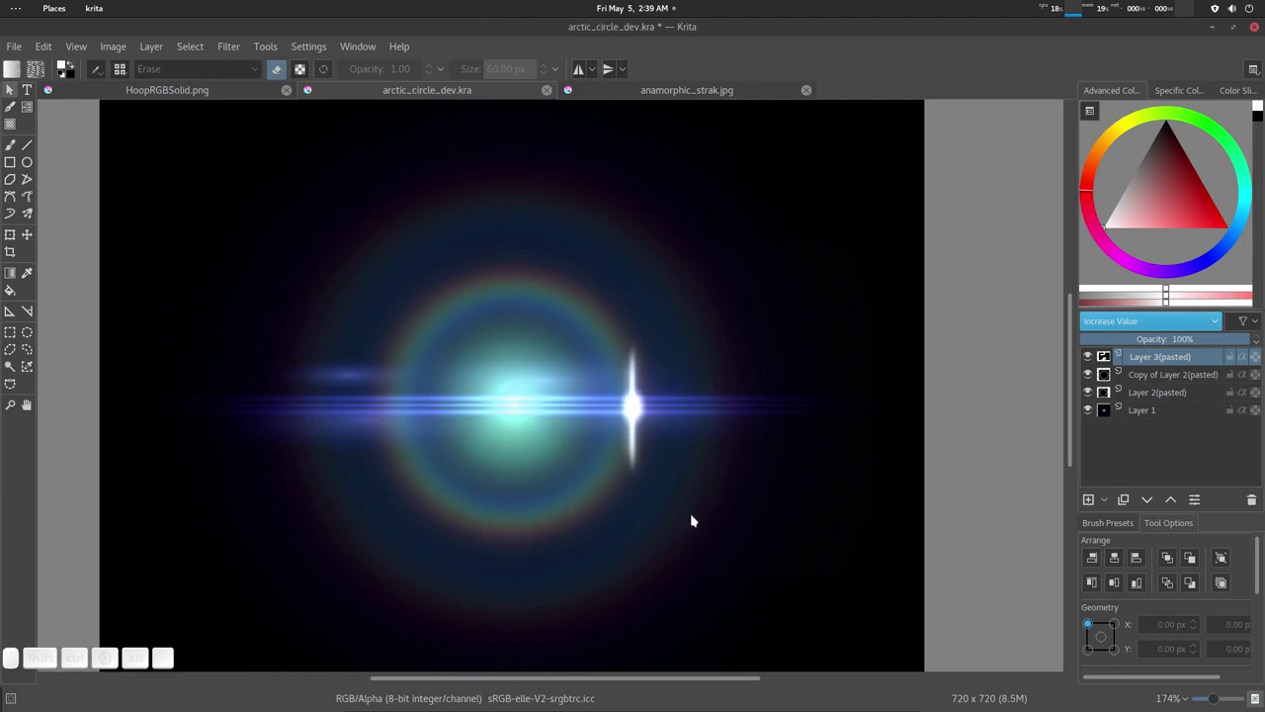
pyautogui.click(1089, 357)
pyautogui.click(1088, 357)
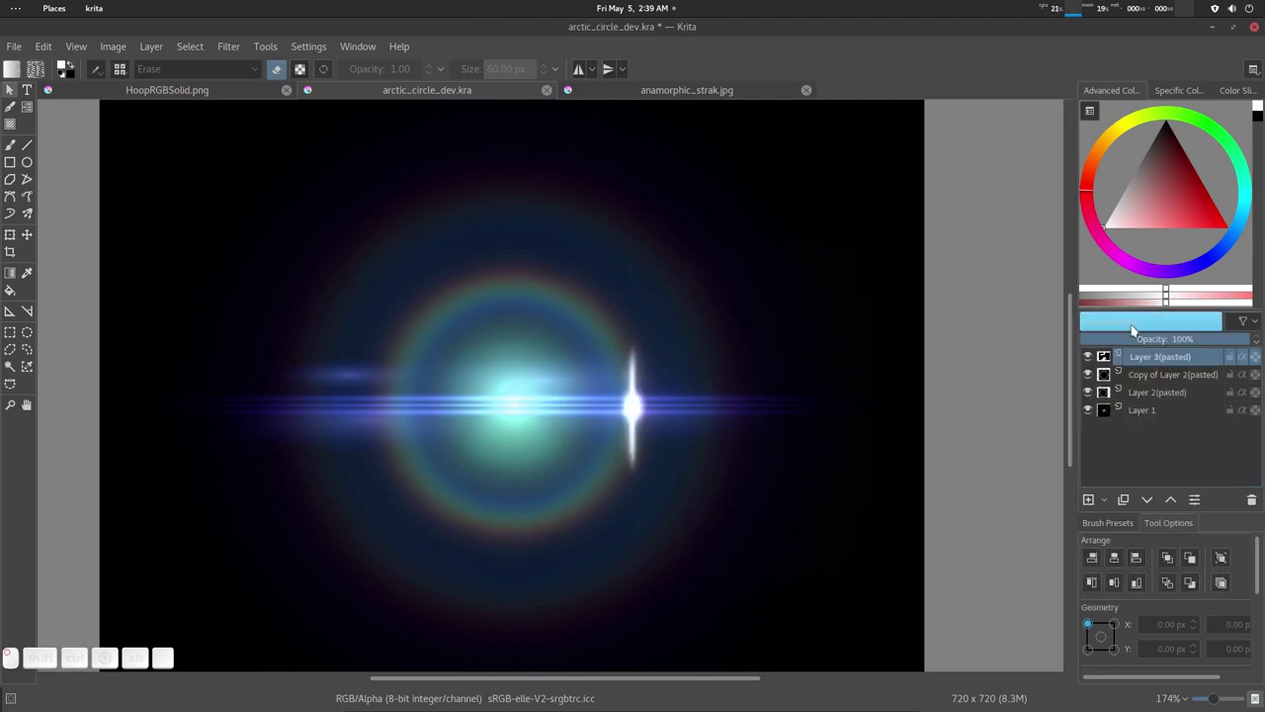
# Step: Set the streak layer's blending mode to Color Dodge and toggle the layer's visibility to compare
pyautogui.scroll(-4, 1134, 329)
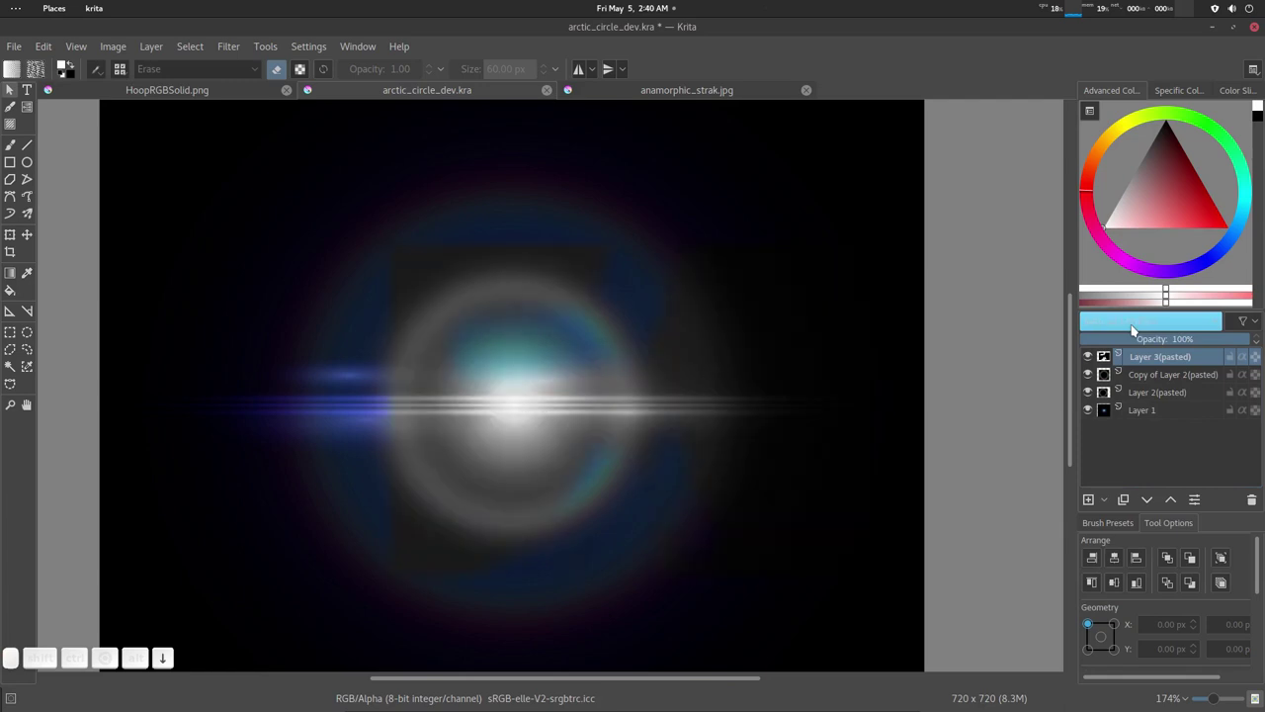
pyautogui.scroll(-2, 1134, 329)
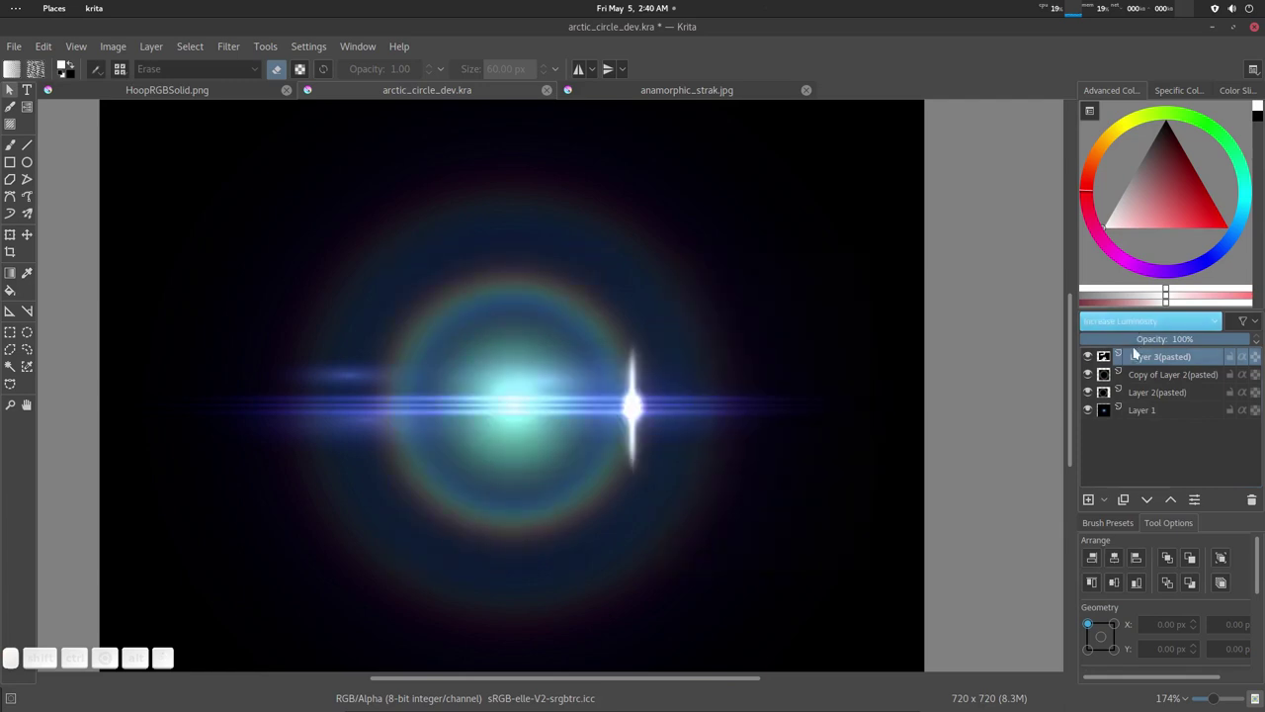
pyautogui.scroll(-2, 1134, 329)
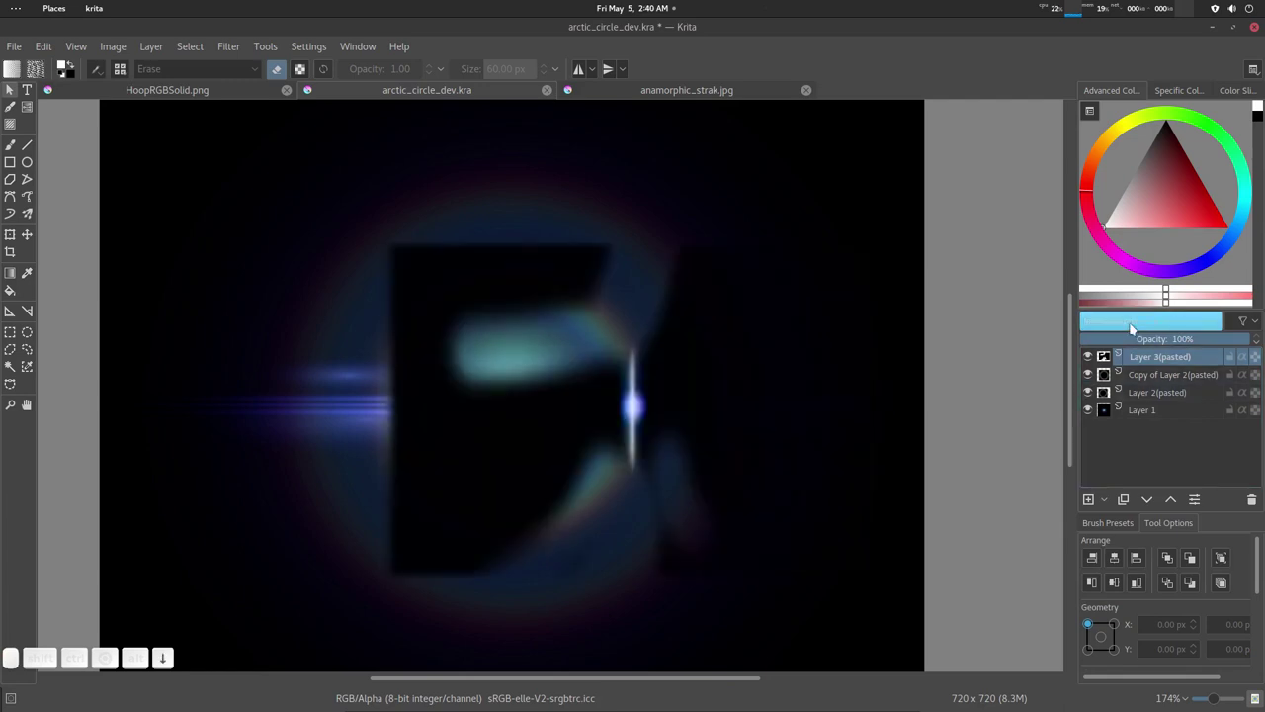
pyautogui.scroll(3, 1134, 329)
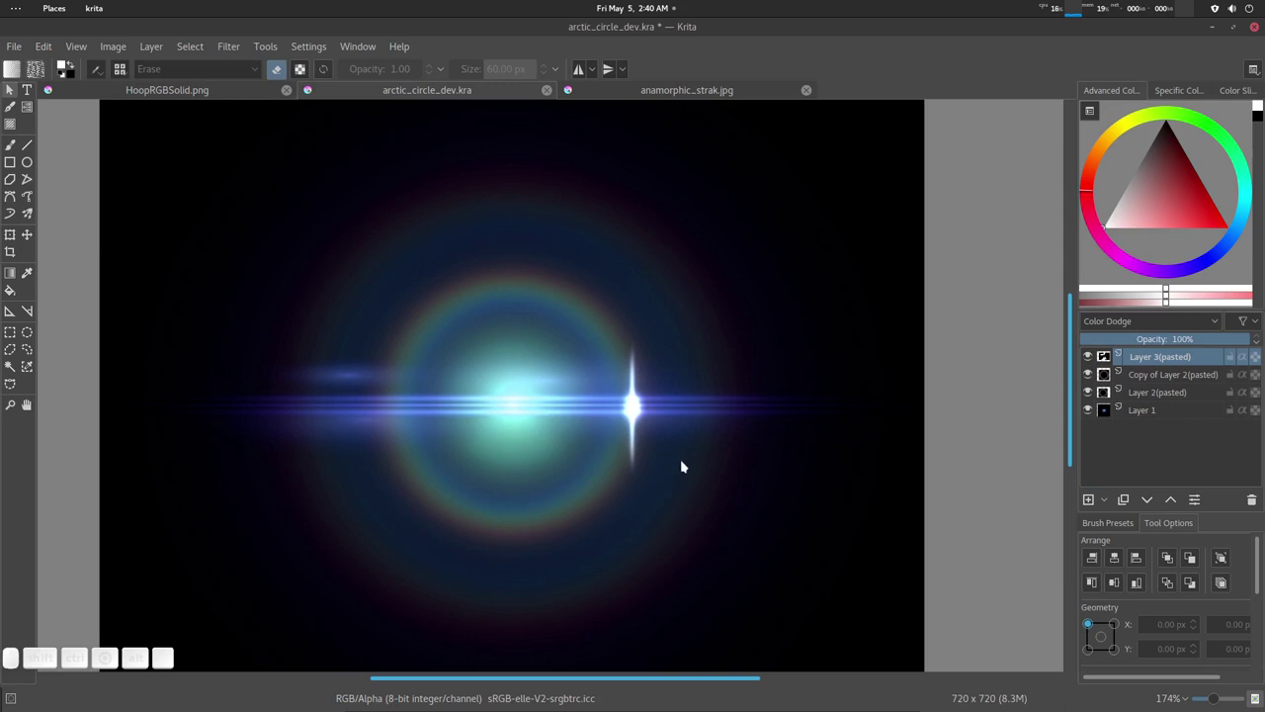
pyautogui.click(1090, 358)
pyautogui.click(1089, 358)
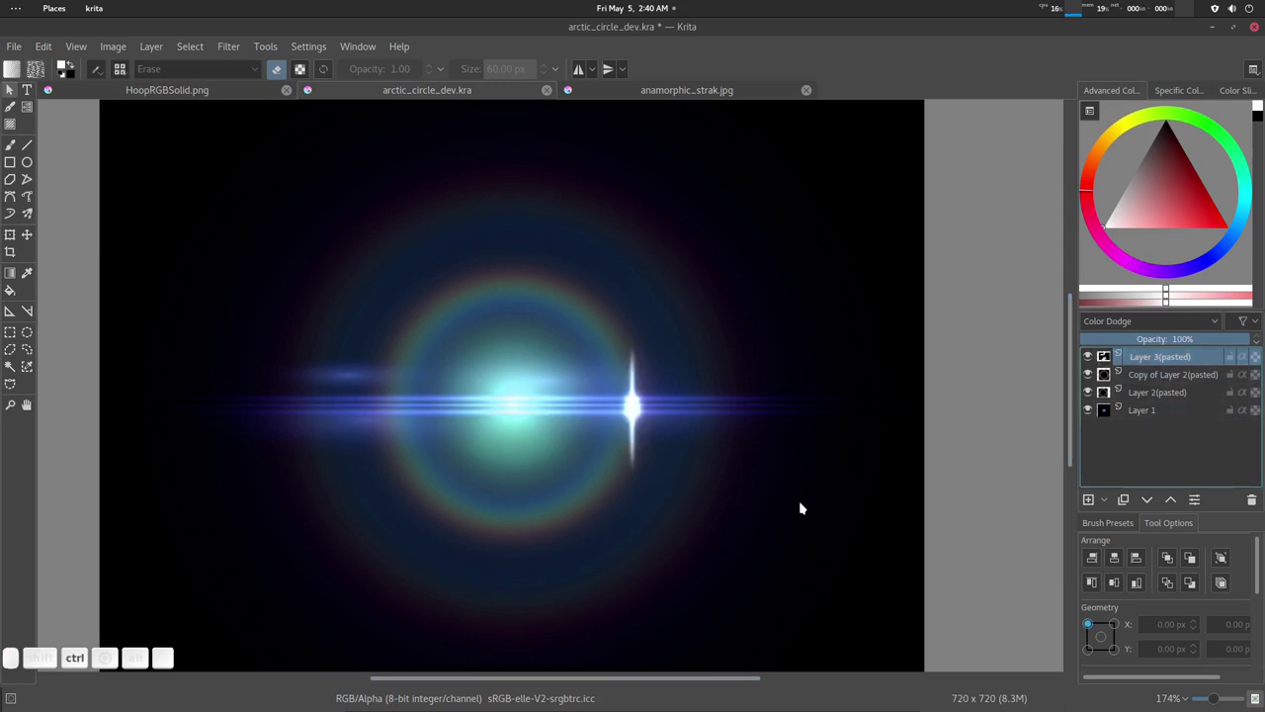
# Step: Apply an HSV/HSL Adjustment to the vertical streak layer with Colorize enabled, shifting its hue and raising its saturation
pyautogui.hotkey('ctrl', 'u')
pyautogui.moveTo(630, 208); pyautogui.dragTo(1136, 112)
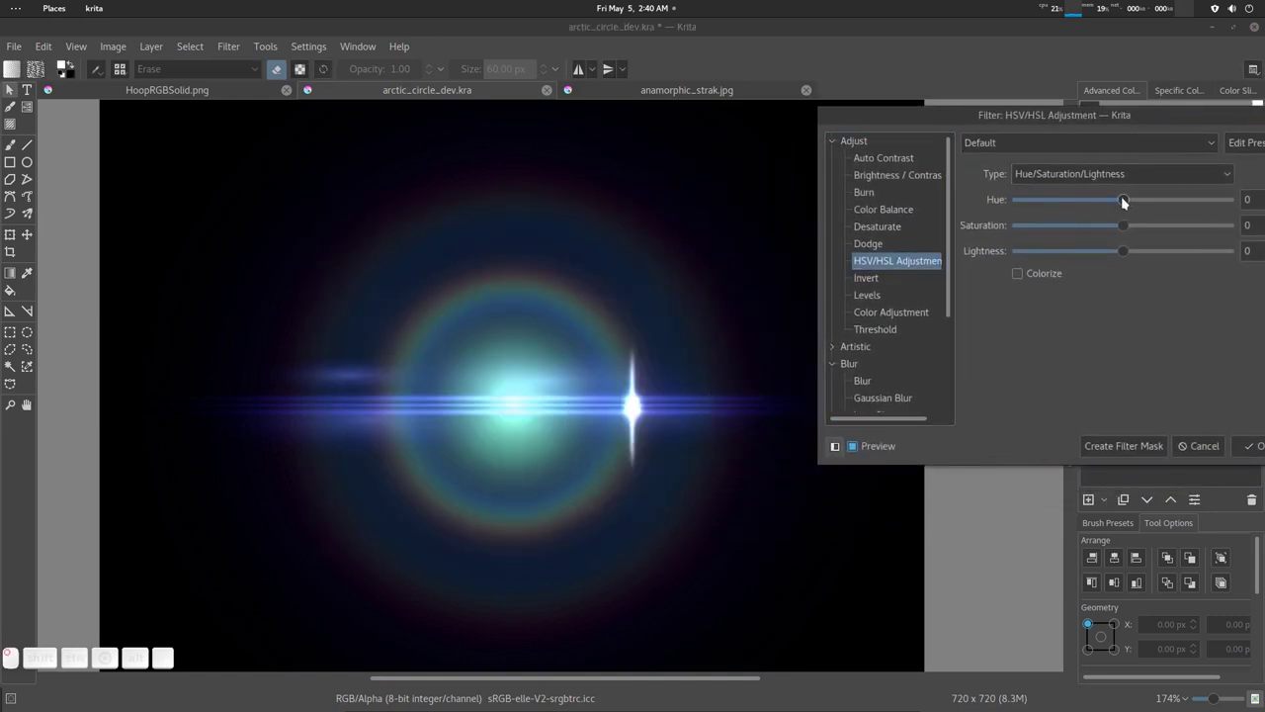
pyautogui.moveTo(1123, 201)
pyautogui.mouseDown()
pyautogui.moveTo(1043, 201)
pyautogui.moveTo(1140, 217)
pyautogui.mouseUp()
pyautogui.click(1017, 273)
pyautogui.moveTo(1030, 201); pyautogui.dragTo(1101, 202)
pyautogui.moveTo(1027, 223); pyautogui.dragTo(1151, 211)
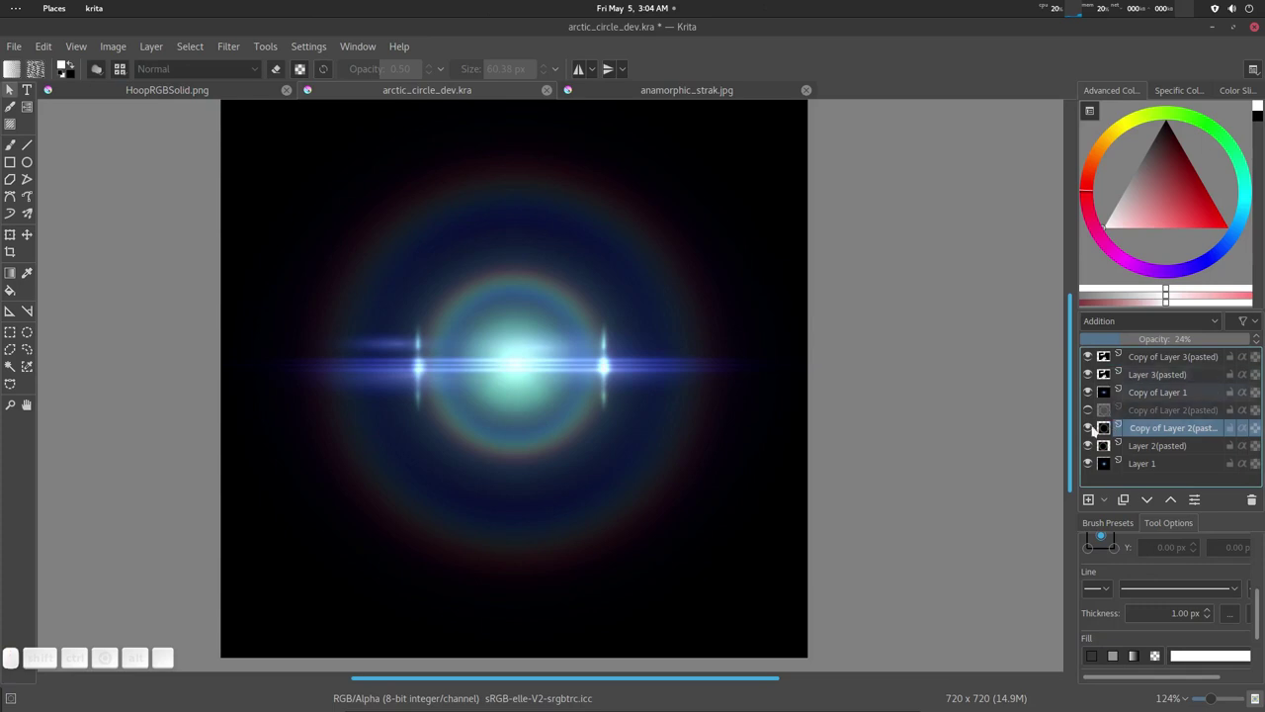
# Step: Delete the hidden duplicate of the ring layer, Copy of Layer 2(pasted), at 20% opacity
pyautogui.click(1163, 410)
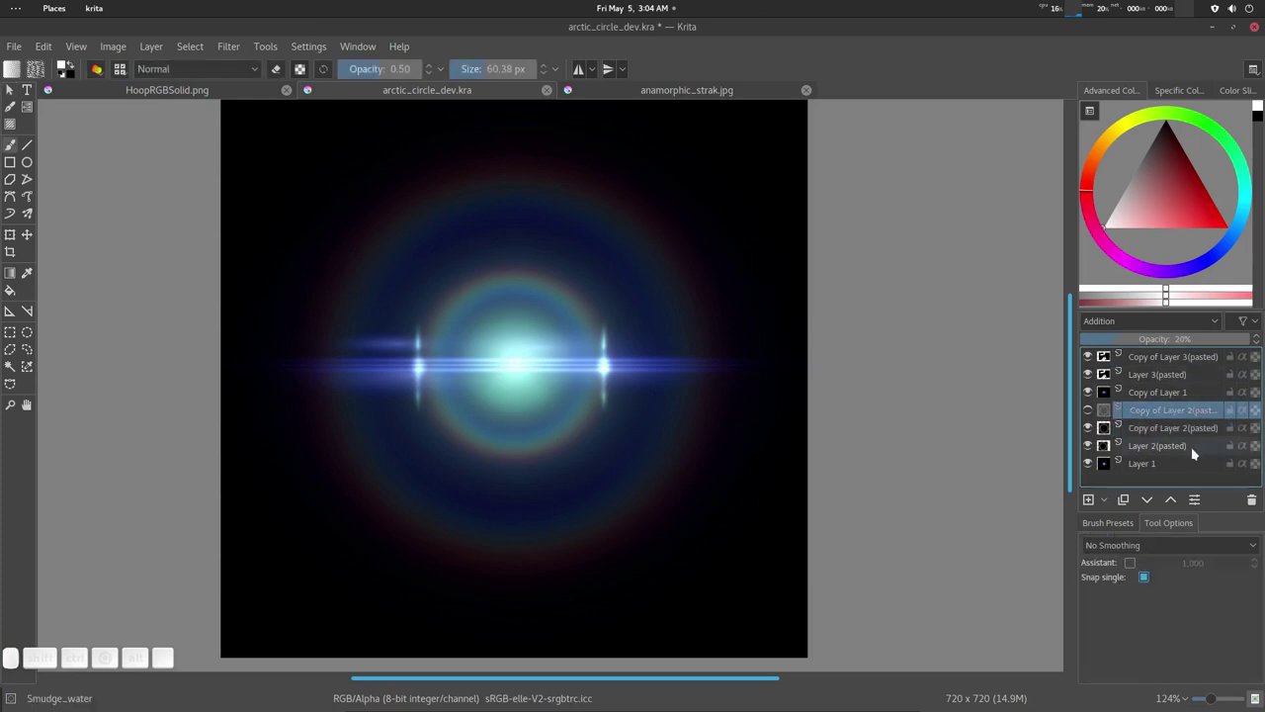
pyautogui.click(1252, 499)
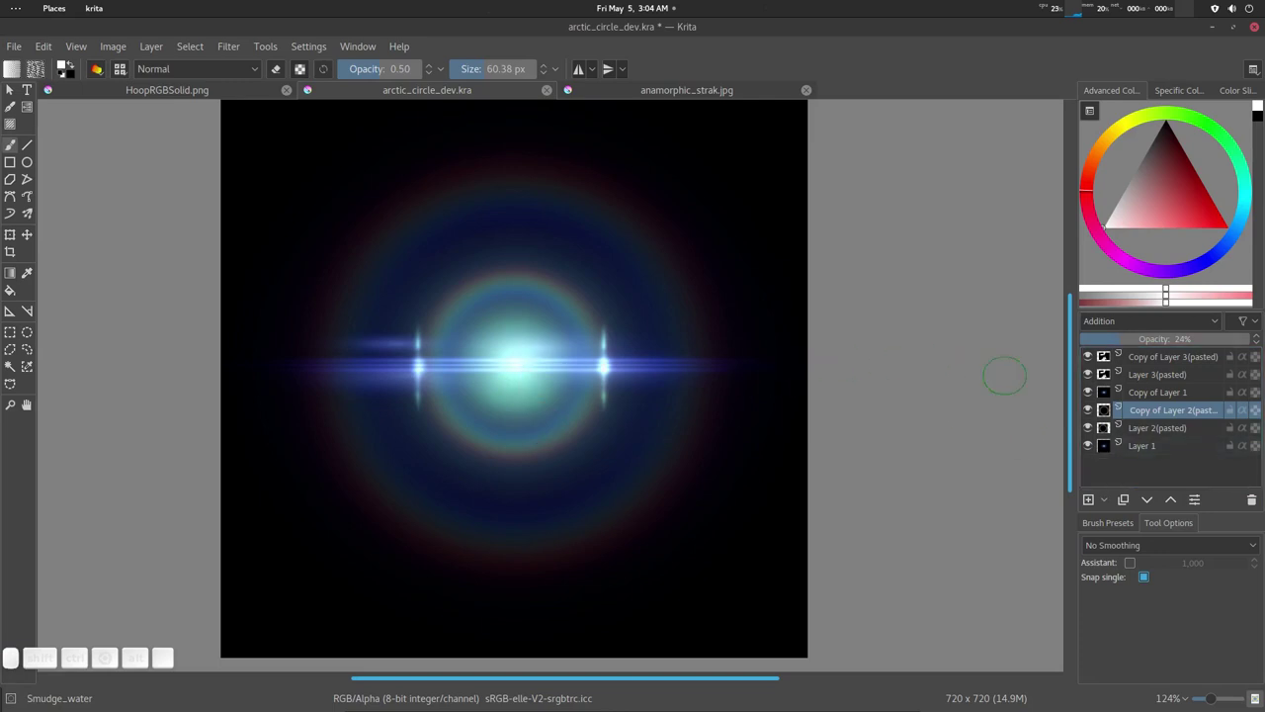
# Step: Hide the existing streak copy, duplicate Layer 3(pasted), and move the duplicate across to the inner ring's left edge
pyautogui.click(1154, 376)
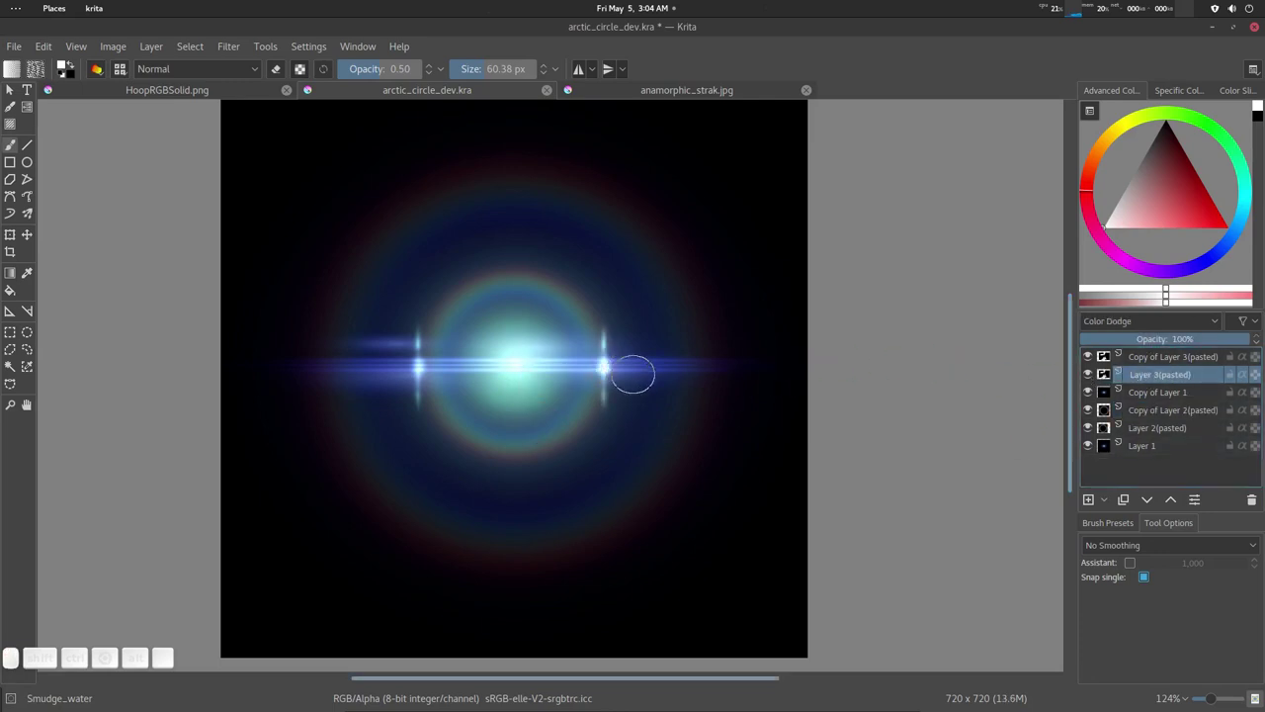
pyautogui.click(1088, 357)
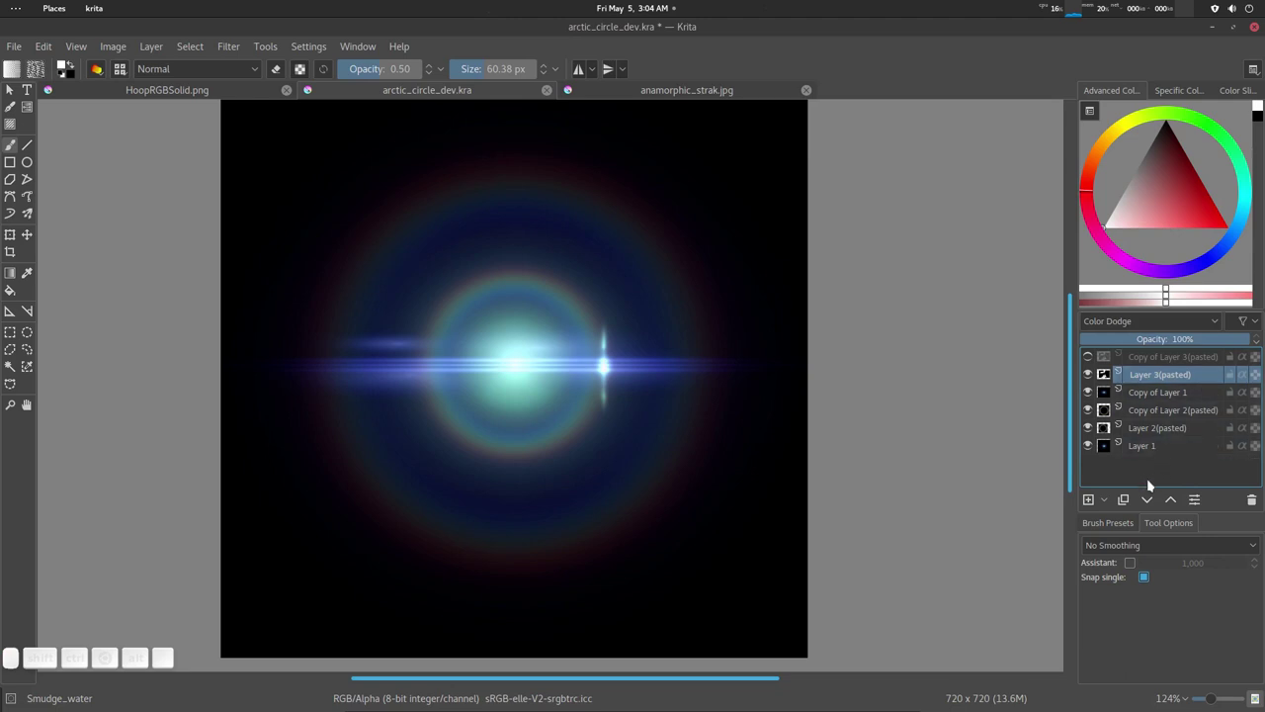
pyautogui.click(1123, 499)
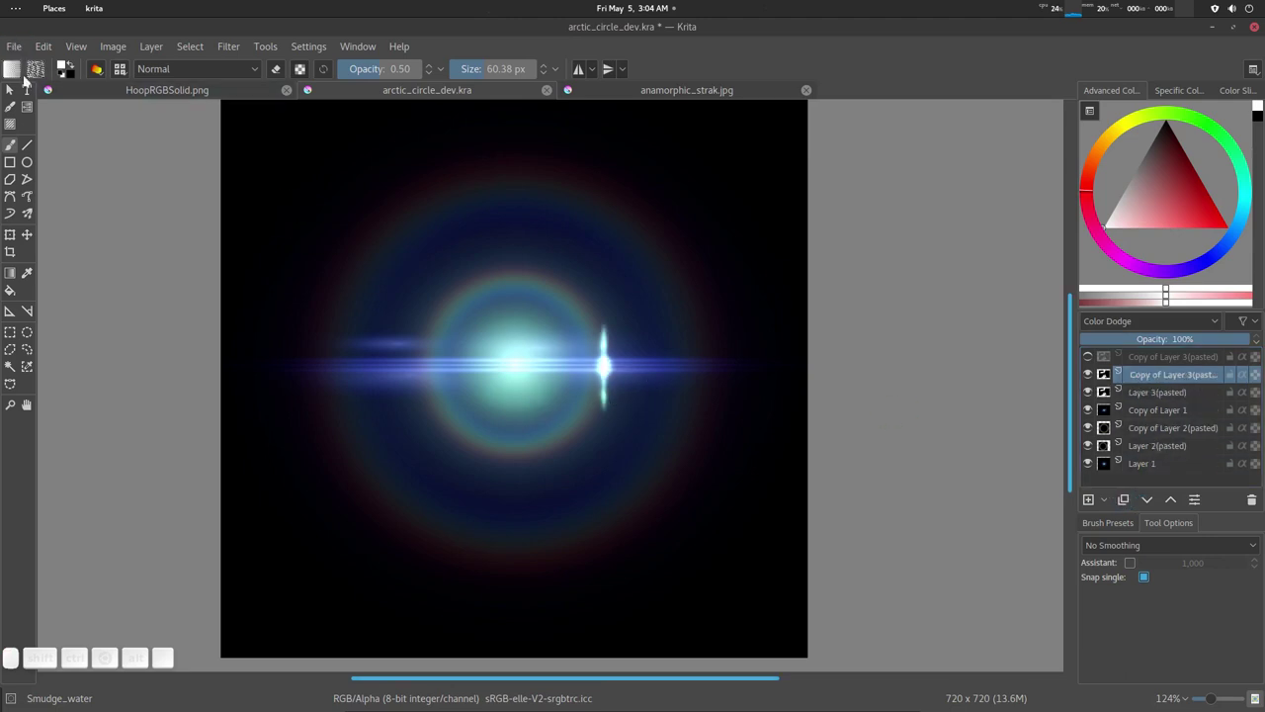
pyautogui.press('v')
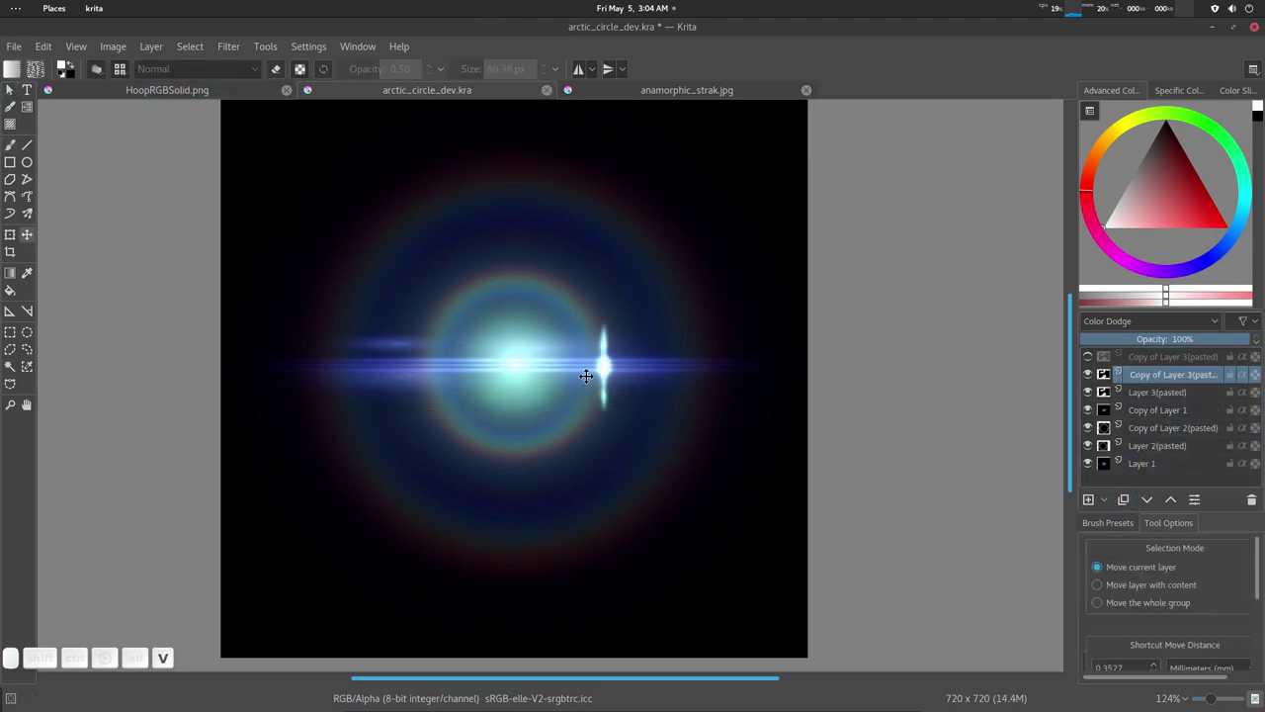
pyautogui.moveTo(601, 364); pyautogui.dragTo(436, 375)
pyautogui.press('v')
pyautogui.press('v')
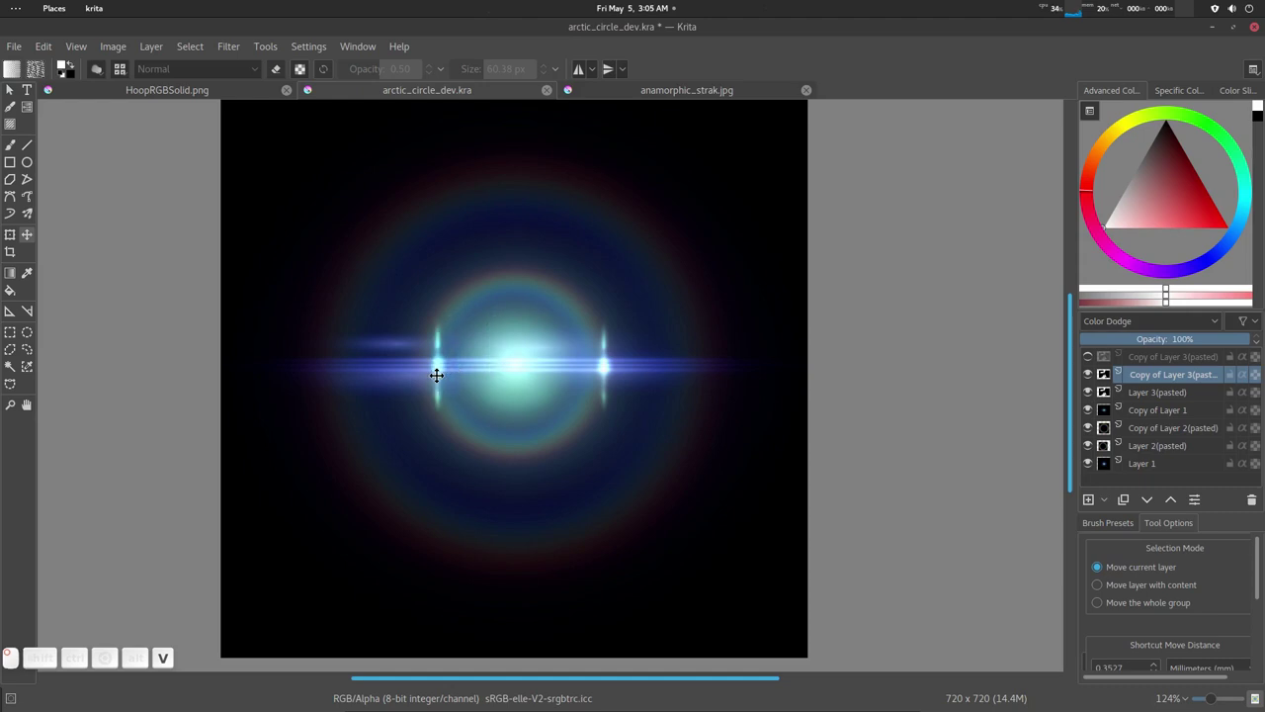
pyautogui.press('v')
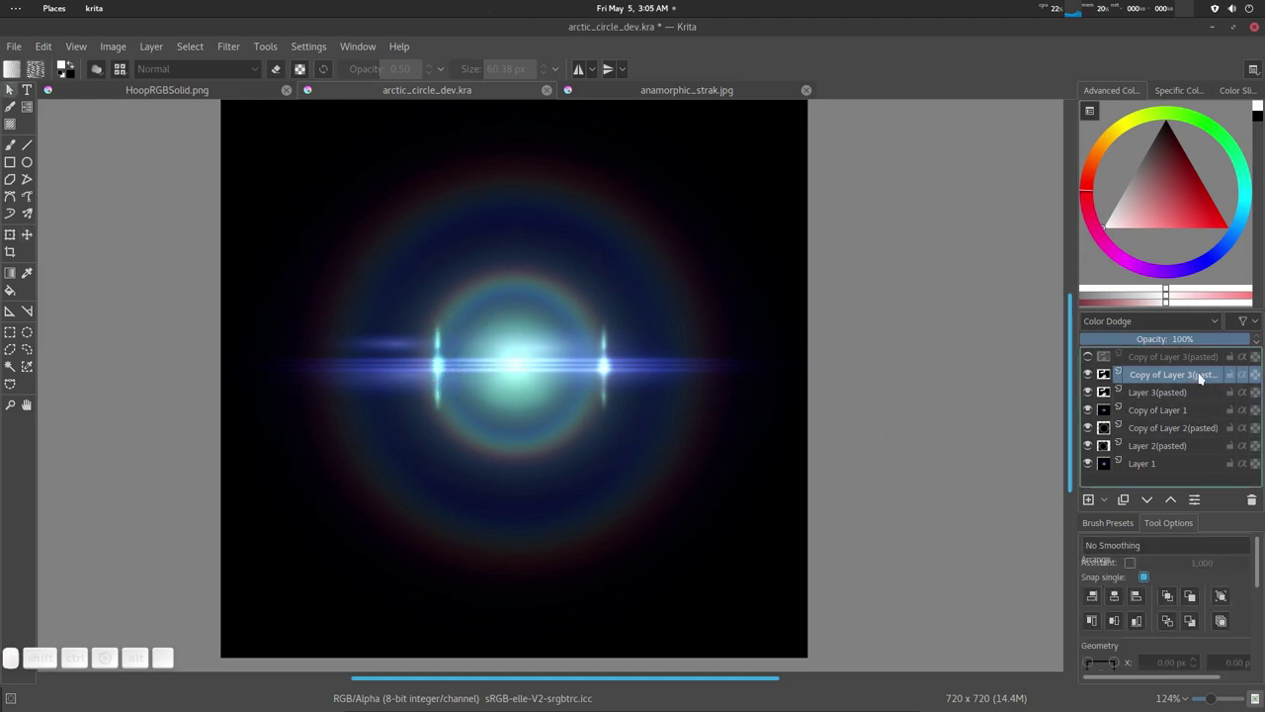
# Step: Delete the new streak duplicate and make the original Copy of Layer 3(pasted) visible again
pyautogui.click(1253, 501)
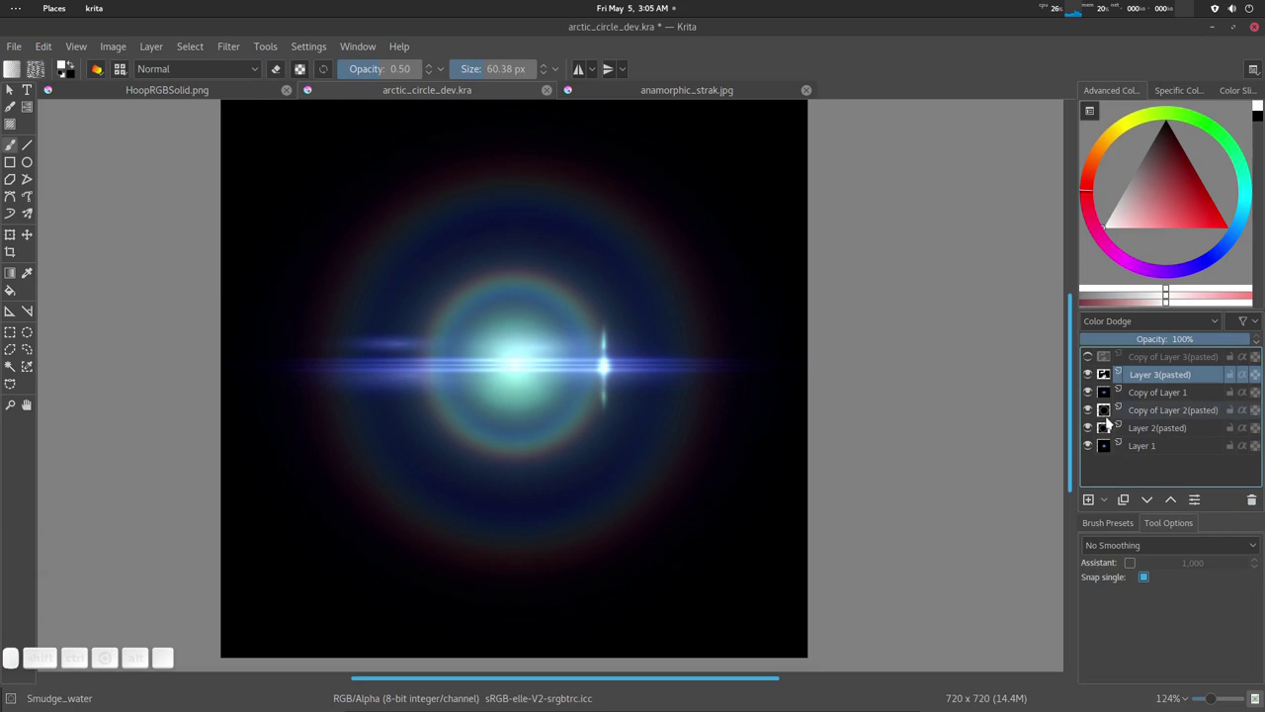
pyautogui.click(1088, 358)
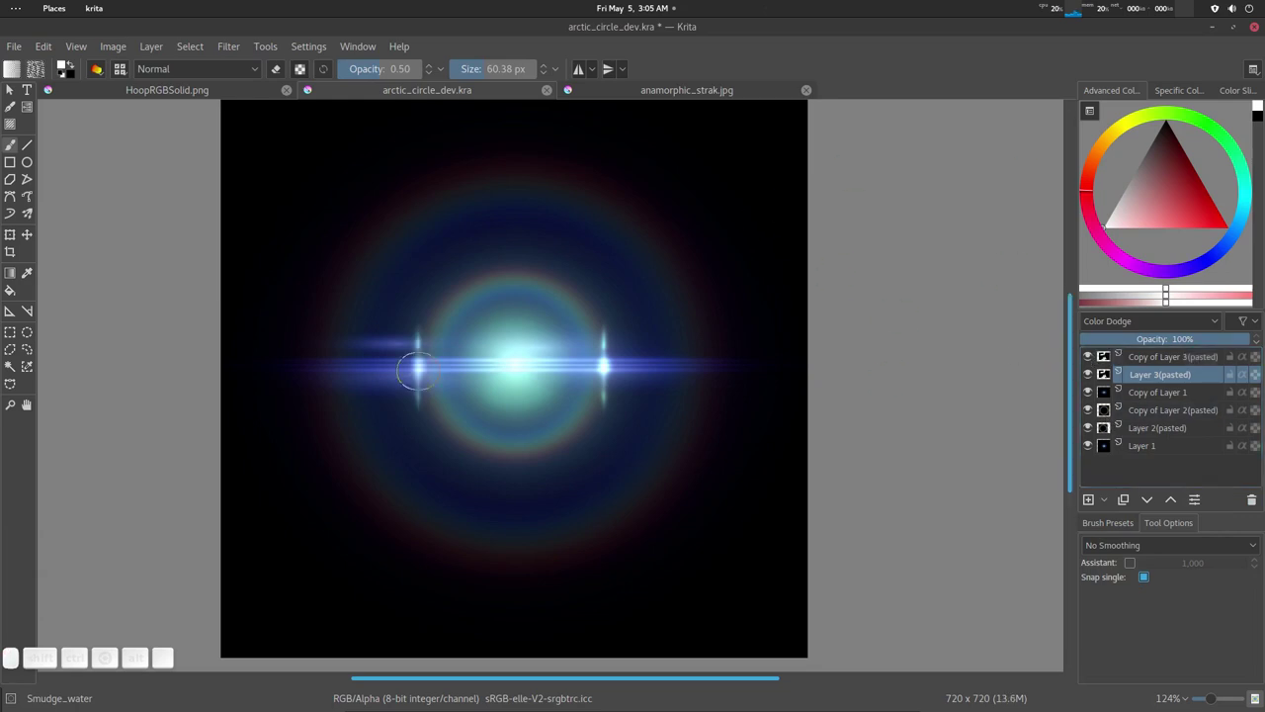
pyautogui.moveTo(605, 459); pyautogui.dragTo(647, 439)
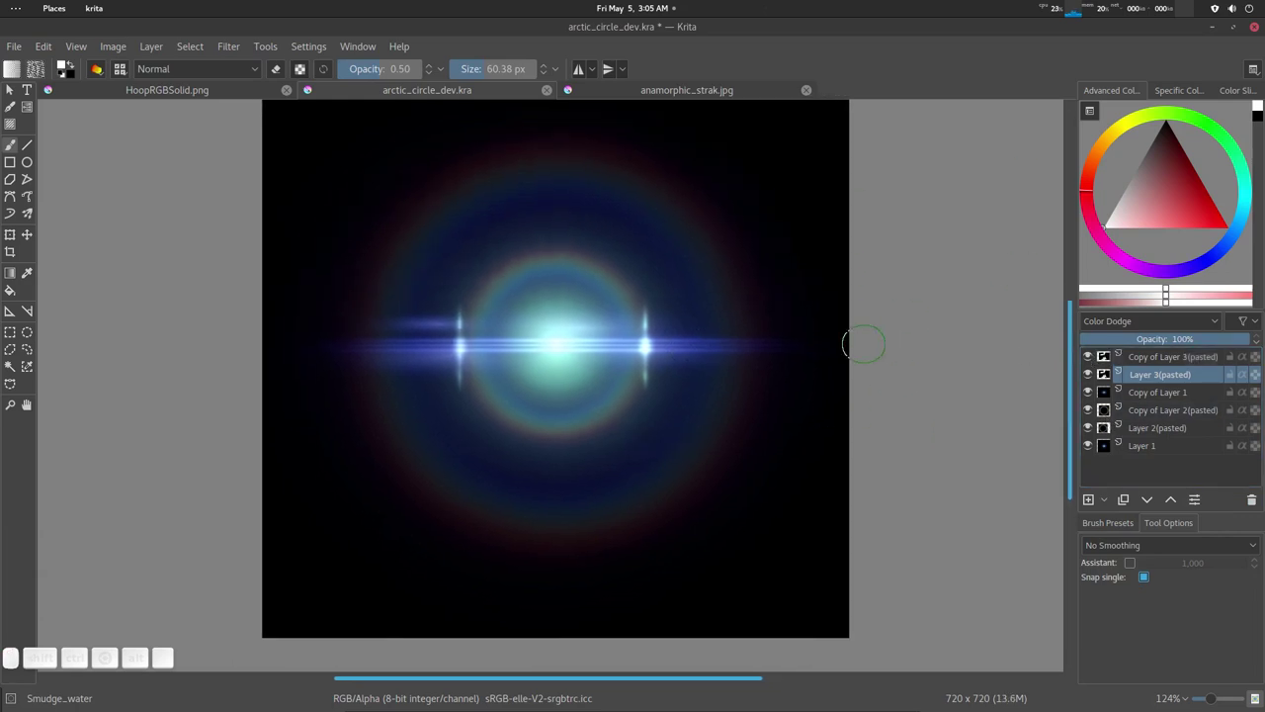
pyautogui.moveTo(865, 344); pyautogui.dragTo(851, 368, button='middle')
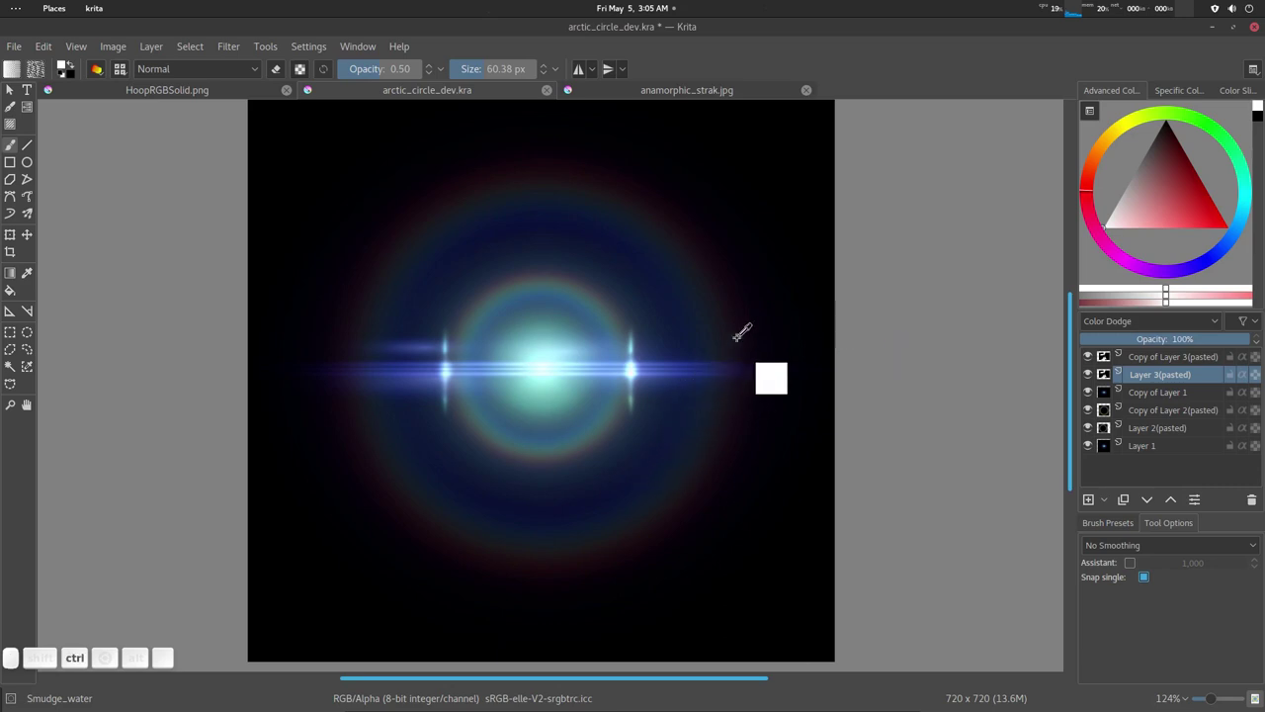
pyautogui.keyDown('ctrl'); pyautogui.moveTo(734, 340); pyautogui.dragTo(702, 362, button='middle'); pyautogui.keyUp('ctrl')
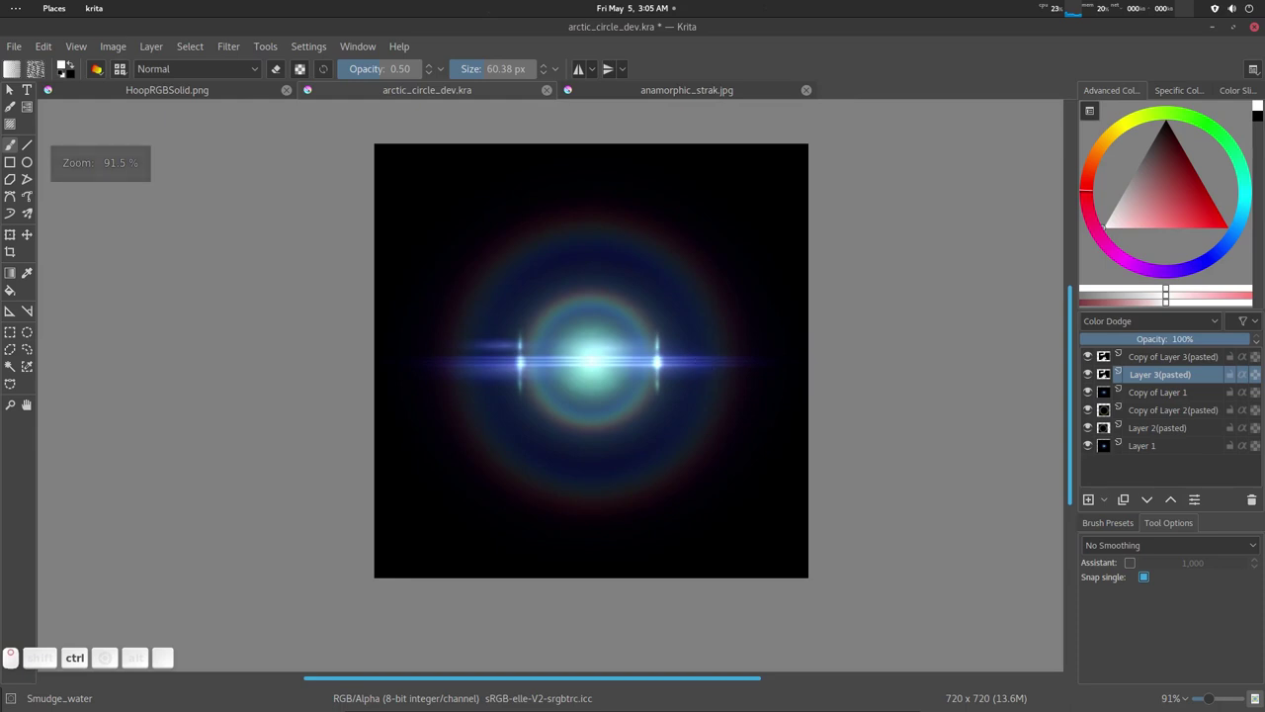
pyautogui.moveTo(810, 387); pyautogui.dragTo(767, 407, button='middle')
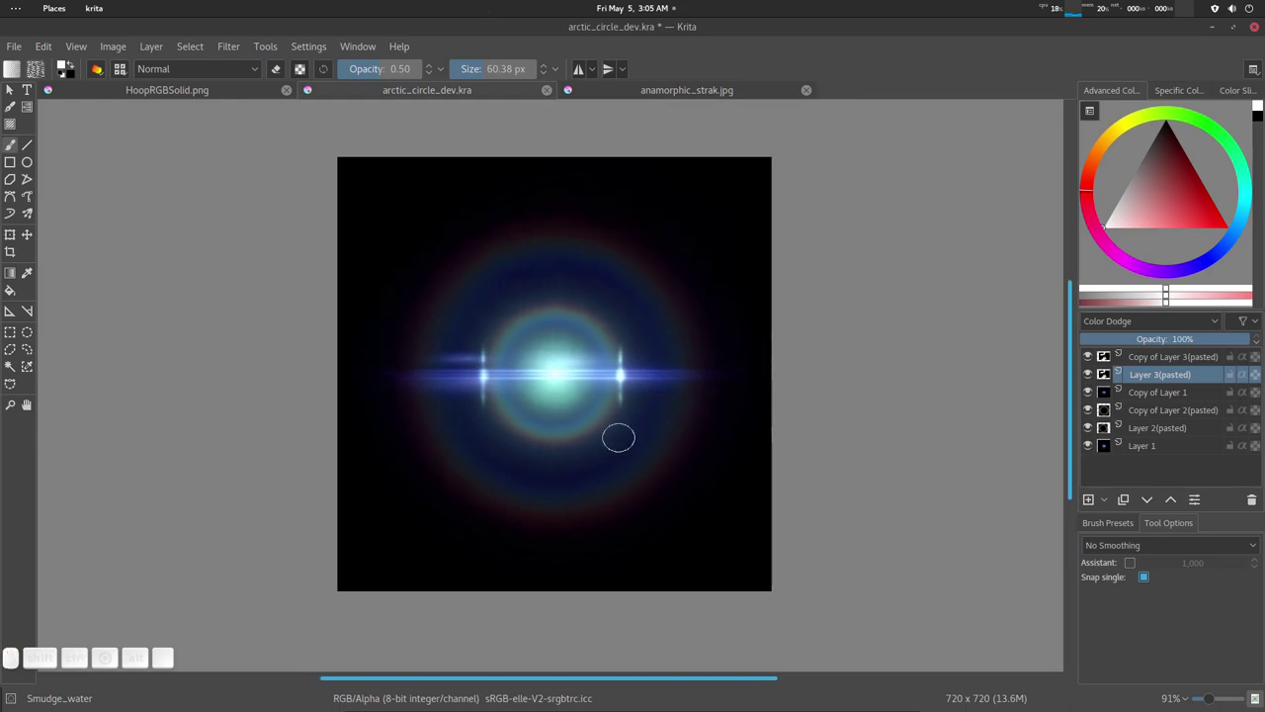
# Step: Export the flare artwork as arctic_circle_dev.png, accepting the default PNG options
pyautogui.press('ctrl')
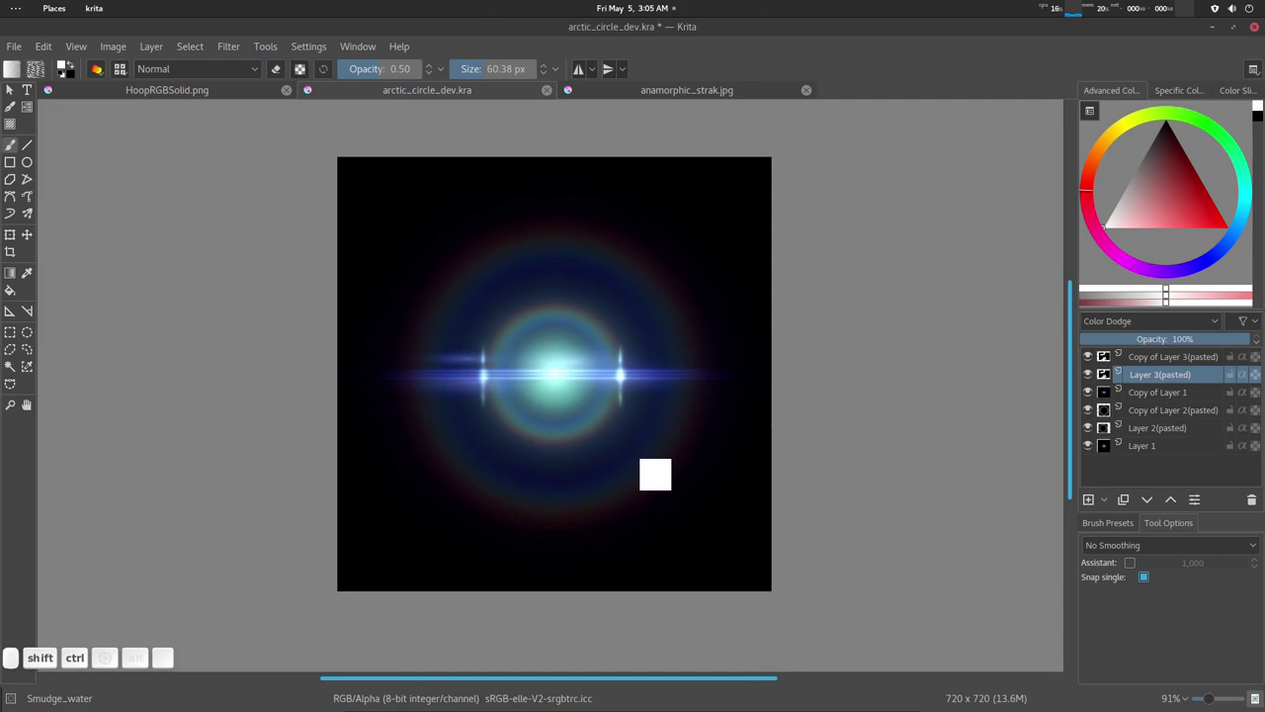
pyautogui.hotkey('ctrl', 'shift', 's')
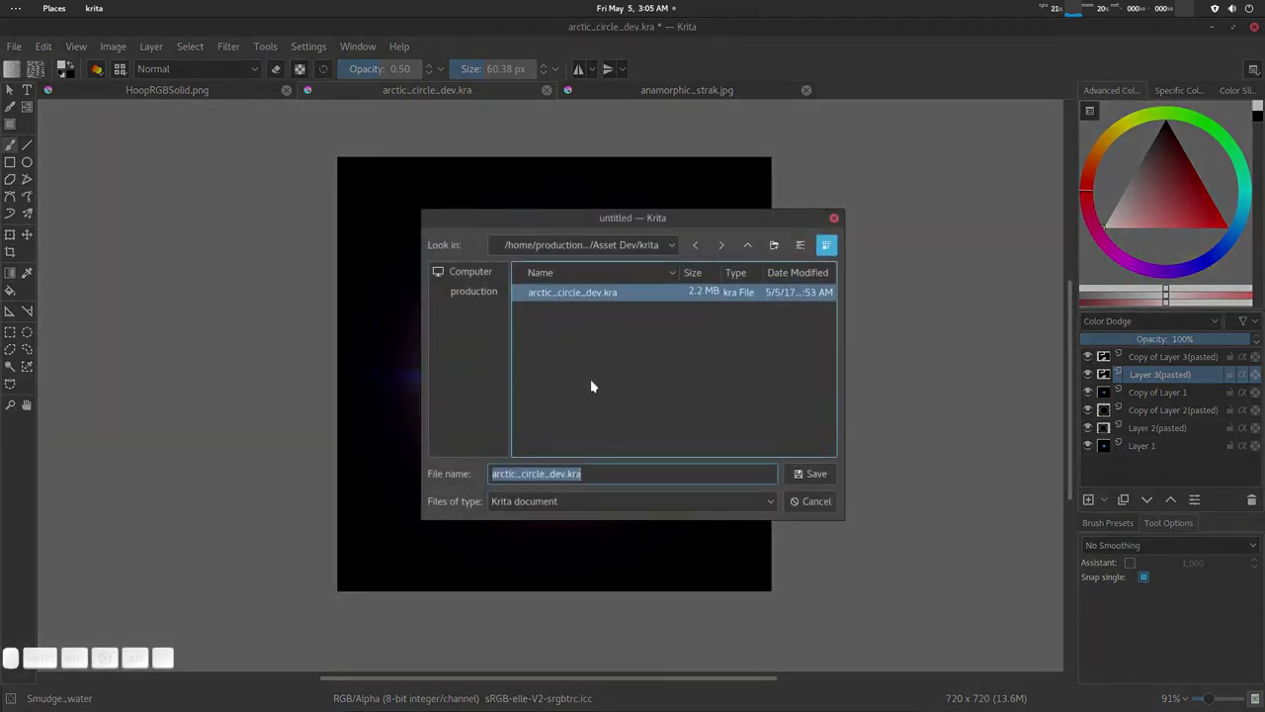
pyautogui.click(593, 474)
pyautogui.press('BackSpace')
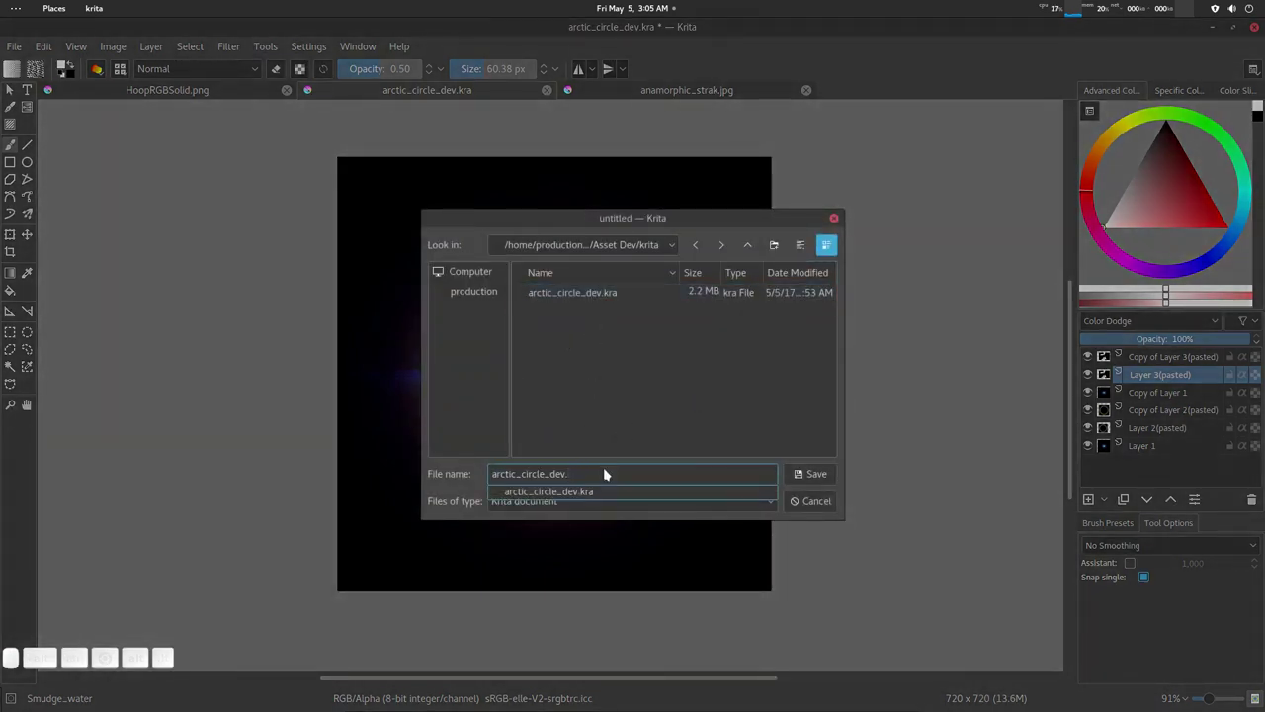
pyautogui.write('png')
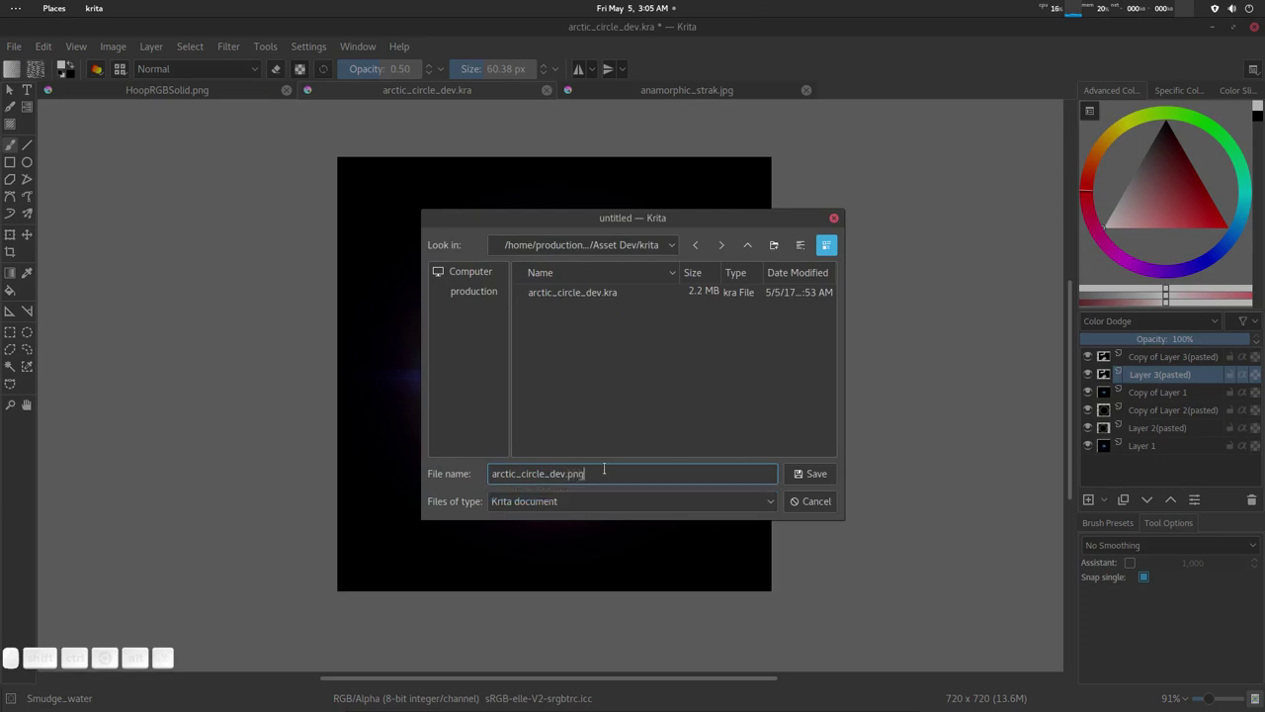
pyautogui.press('Return')
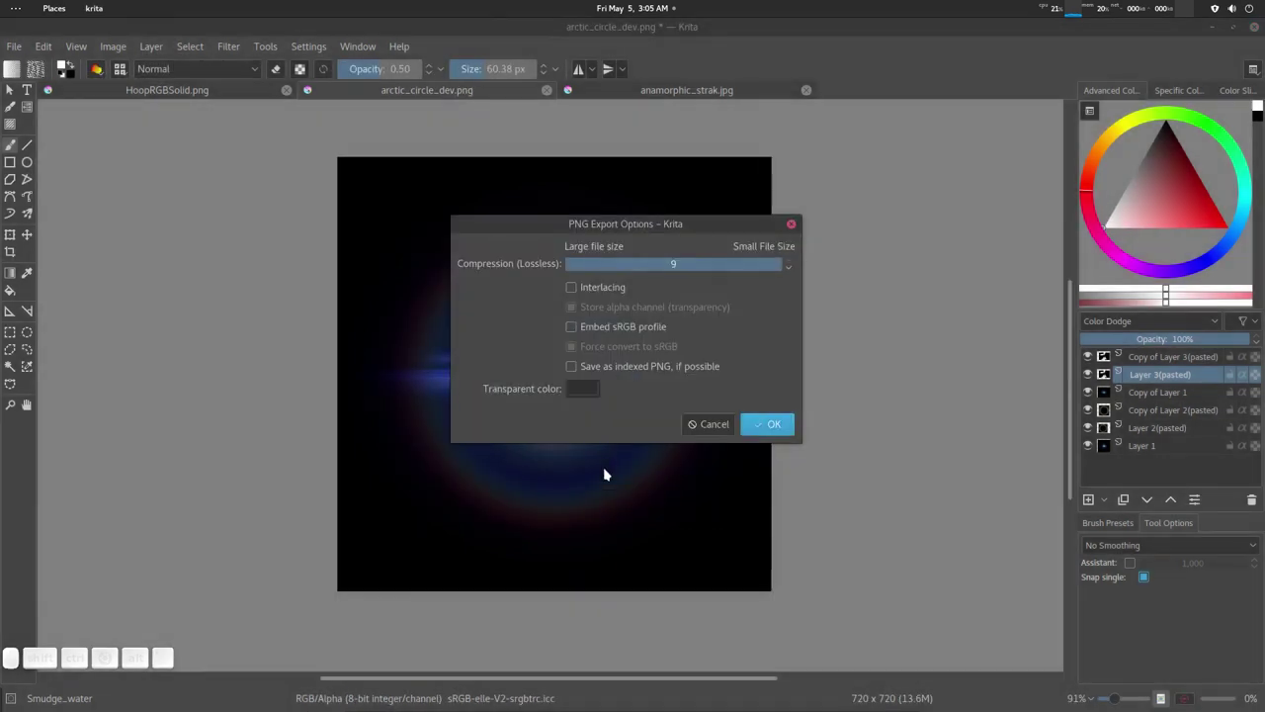
pyautogui.click(749, 421)
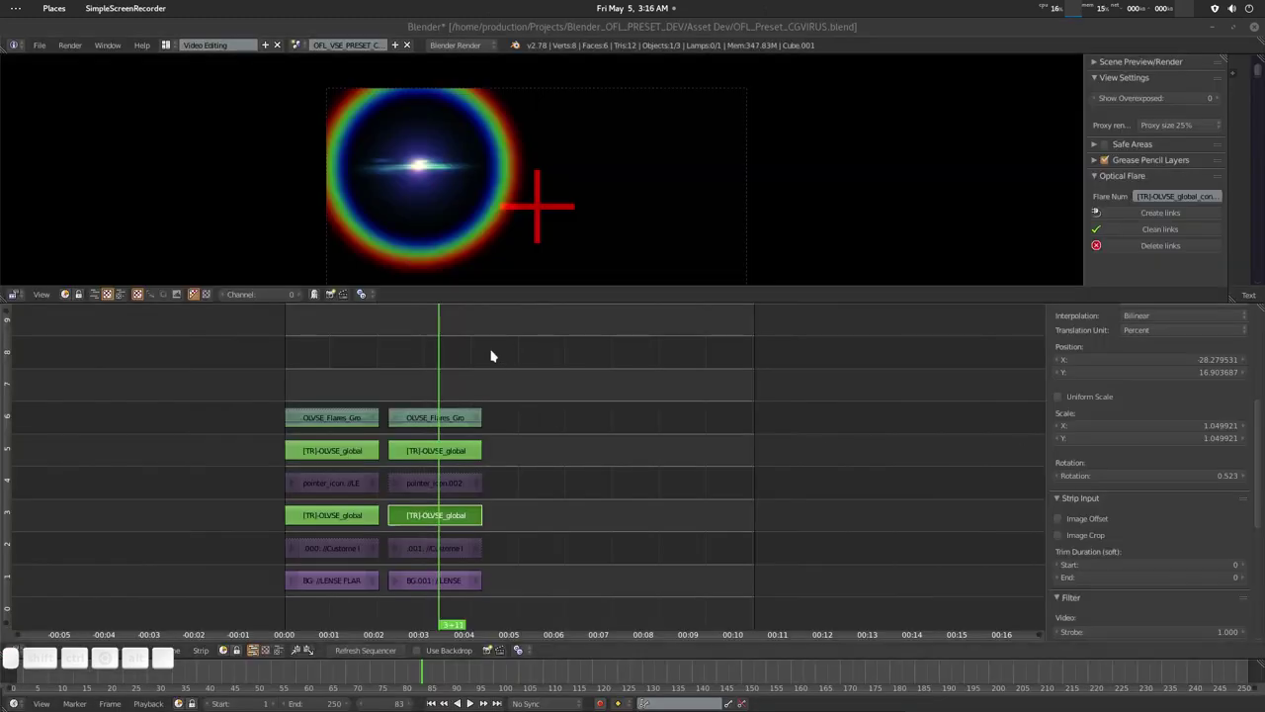
# Step: Switch to Blender and save over the existing OFL_Preset_CGVIRUS.blend file
pyautogui.click(403, 32)
pyautogui.hotkey('ctrl', 's')
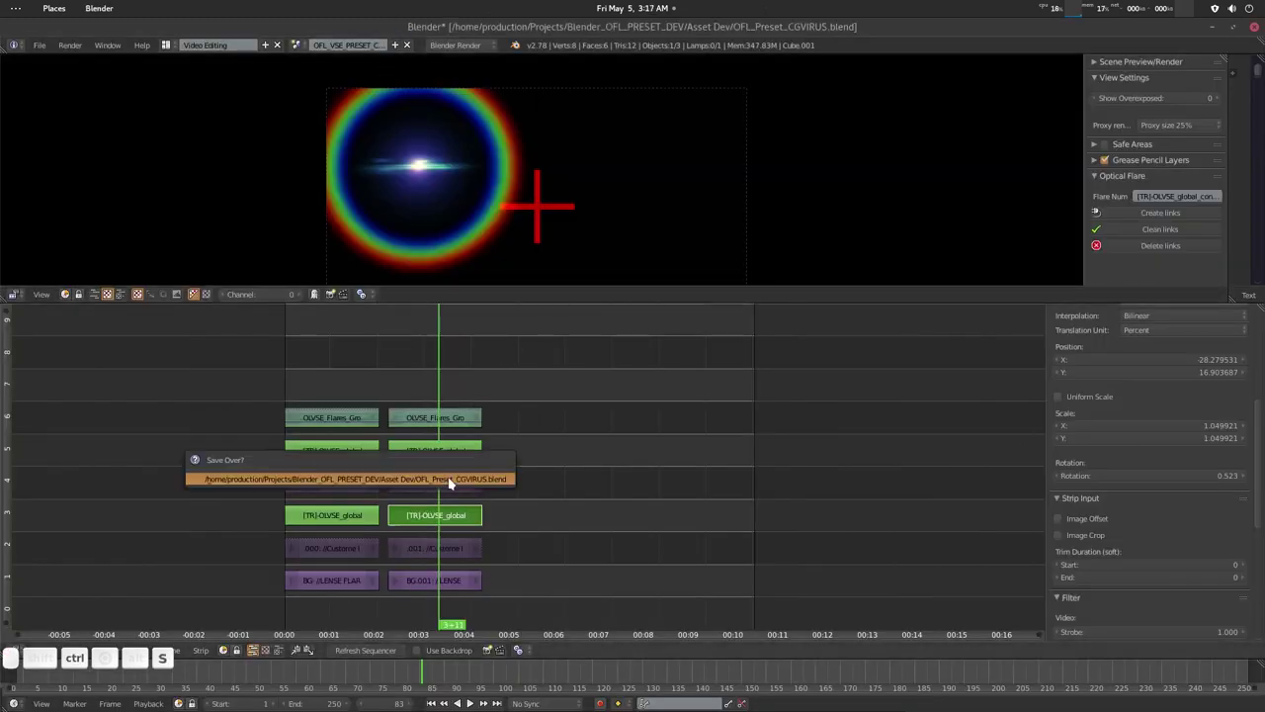
pyautogui.click(452, 481)
# Step: Select the second flare's .001 image strip in channel 2 and create its Optical Flare links
pyautogui.keyDown('ctrl'); pyautogui.hscroll(-3, 517, 464); pyautogui.keyUp('ctrl')
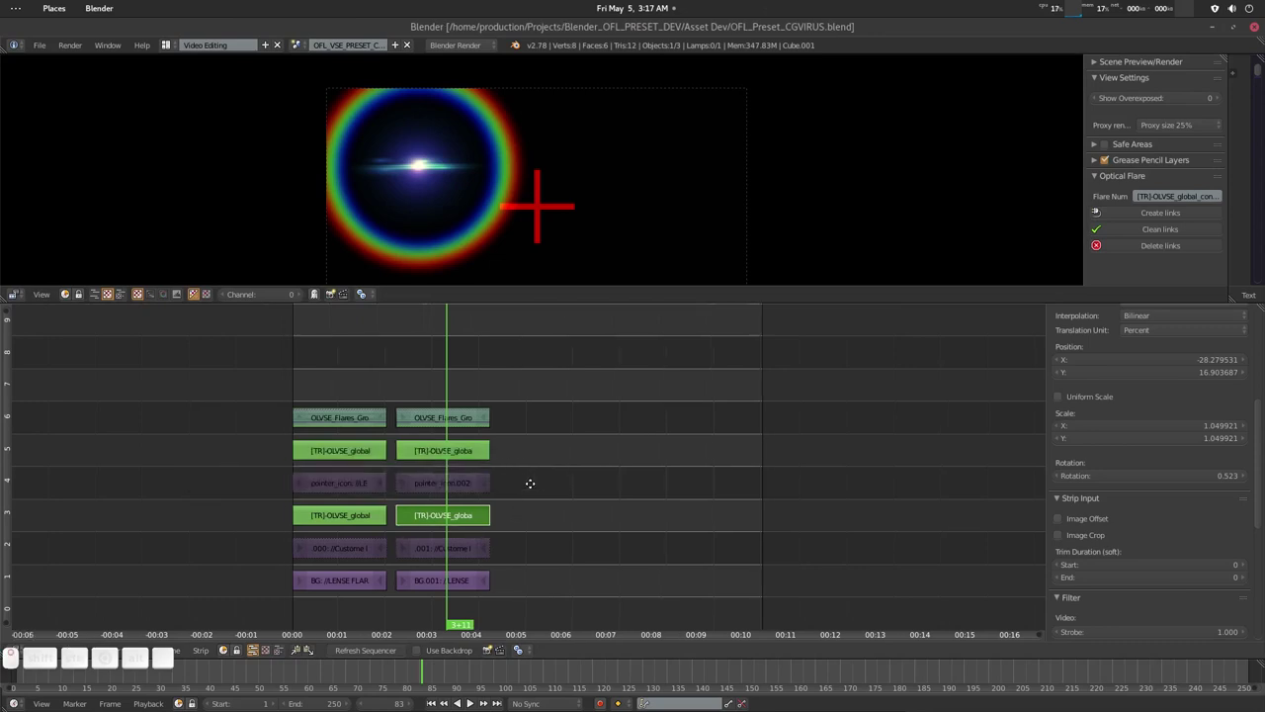
pyautogui.click(483, 555)
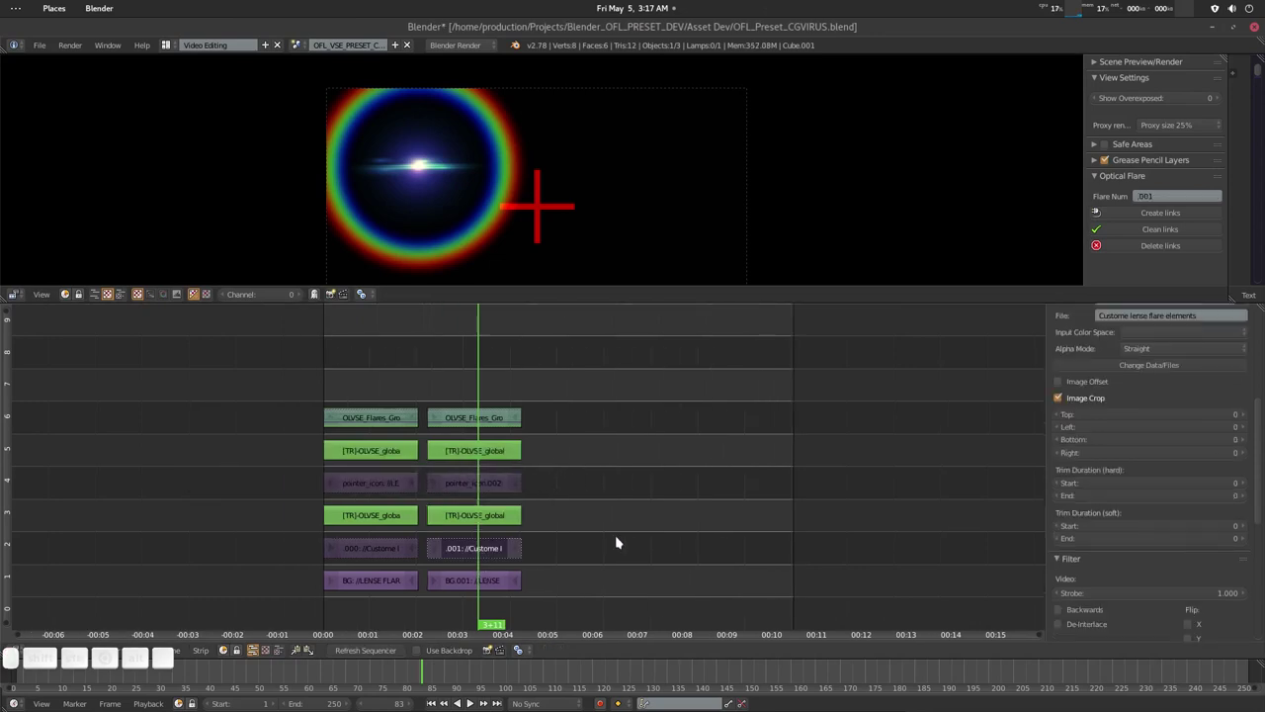
pyautogui.click(1177, 214)
pyautogui.keyDown('ctrl'); pyautogui.hscroll(-2, 563, 516); pyautogui.keyUp('ctrl')
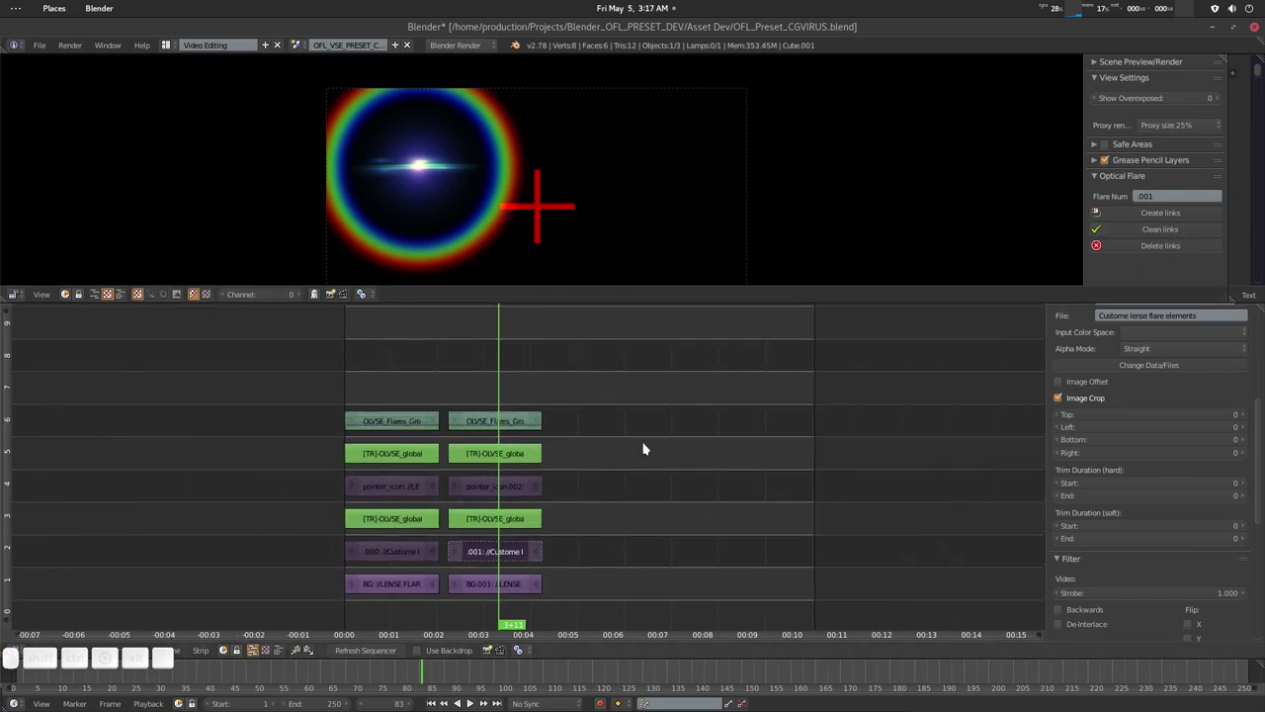
# Step: Open the second flare's group, enter its nested OLVSE_CoreObjects_group.001 meta strip, and mute the OLVSE_Coreobject_1.001 transform strip
pyautogui.click(509, 425)
pyautogui.press('Tab')
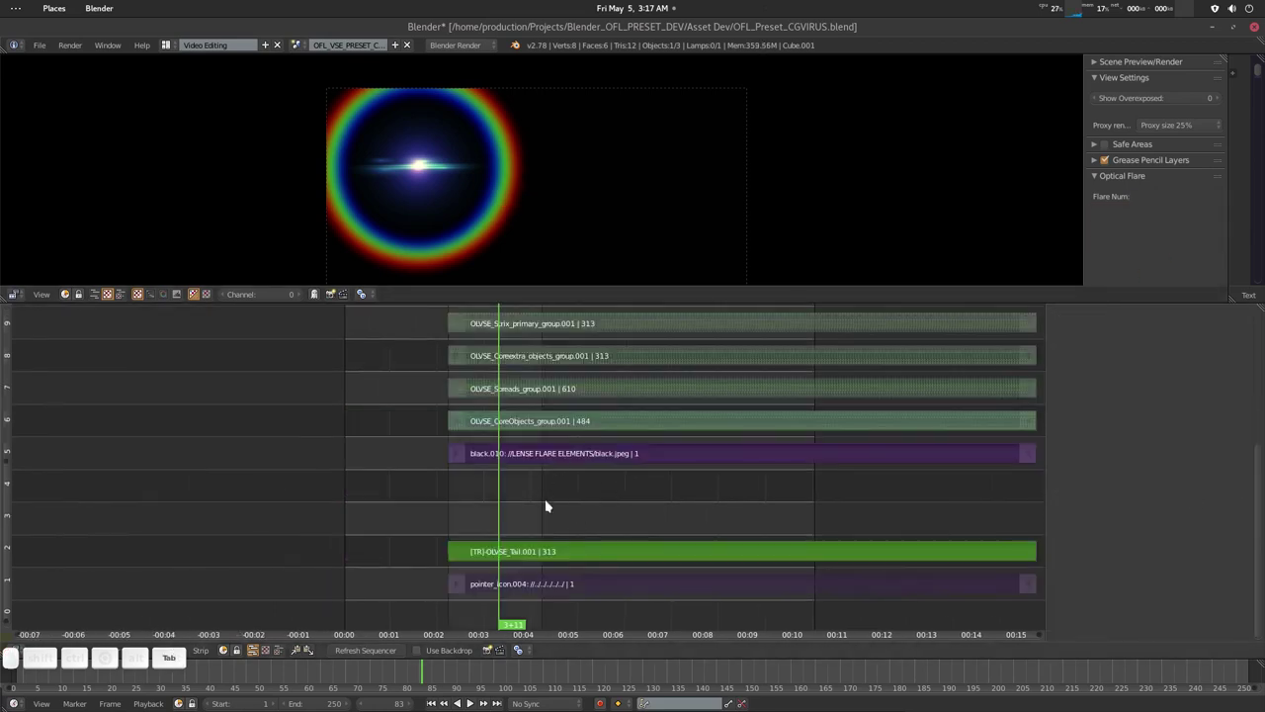
pyautogui.keyDown('ctrl'); pyautogui.hscroll(10, 543, 503); pyautogui.keyUp('ctrl')
pyautogui.click(470, 418)
pyautogui.press('Tab')
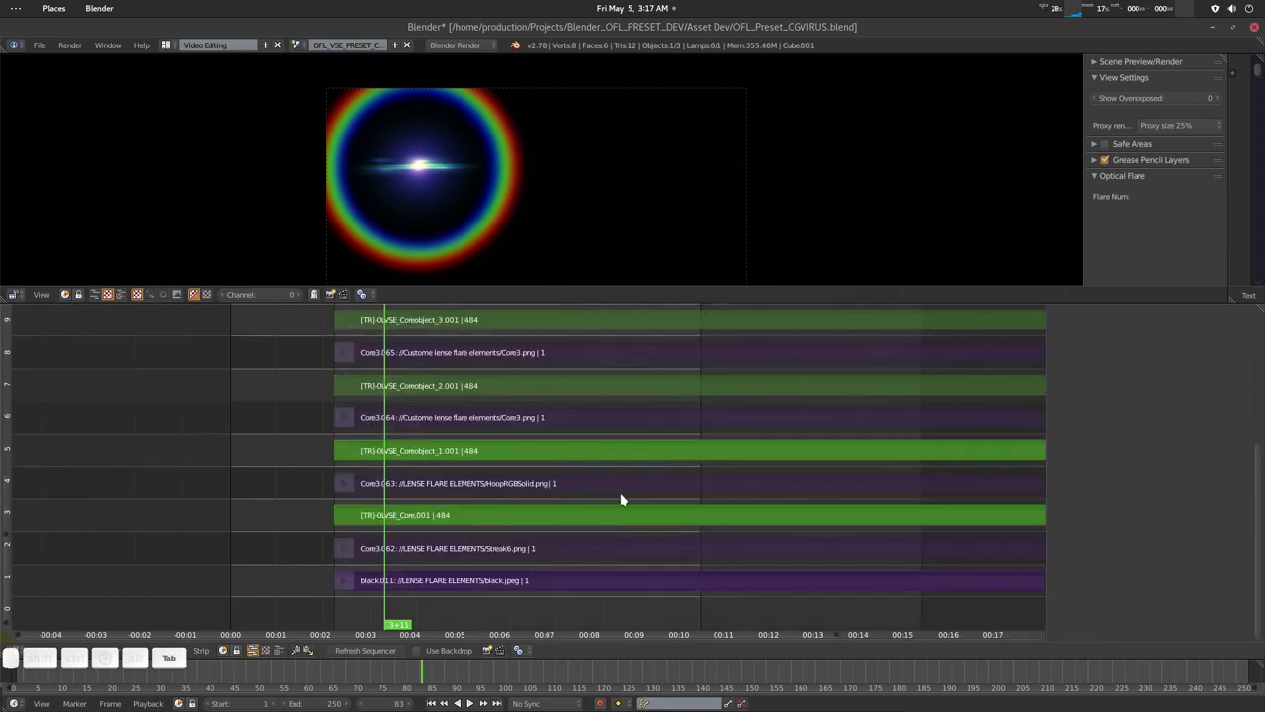
pyautogui.keyDown('ctrl'); pyautogui.hscroll(12, 323, 450); pyautogui.keyUp('ctrl')
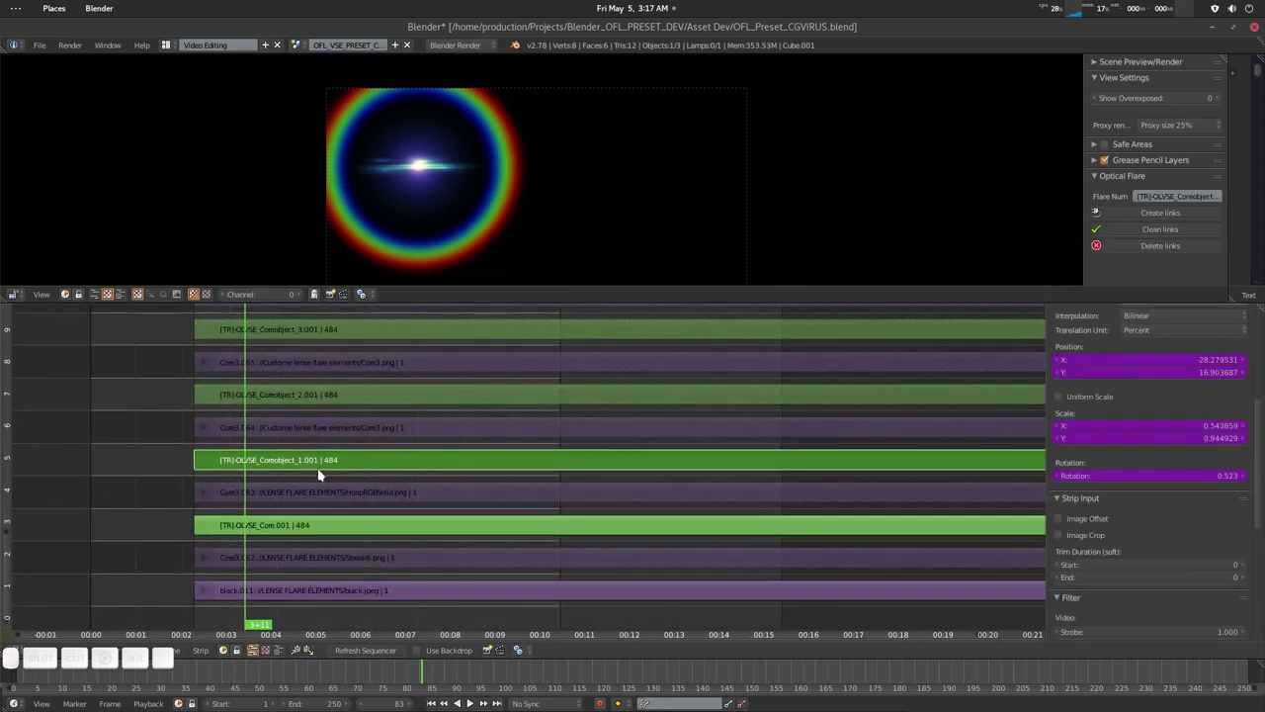
pyautogui.press('h')
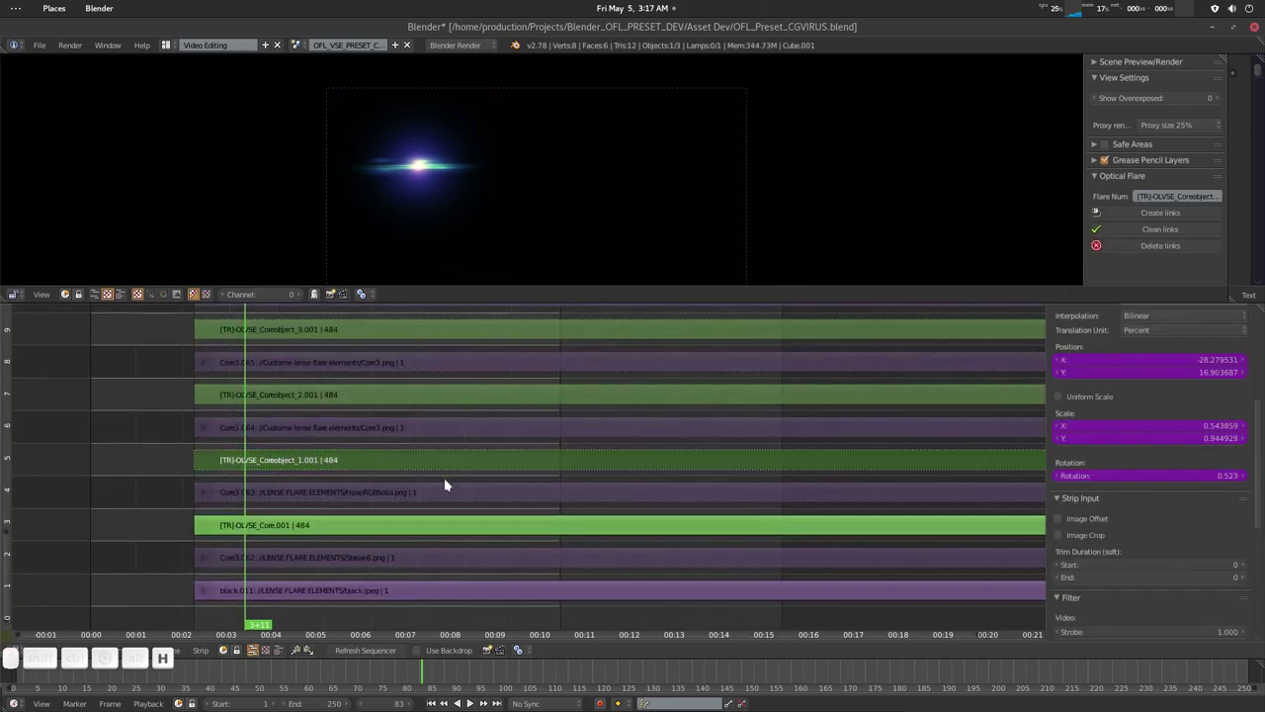
# Step: Replace the Core3.062 strip's source image with arctic_circle.png from the LENSE FLARE ELEMENTS folder, browsing the files as thumbnails
pyautogui.rightClick(297, 527)
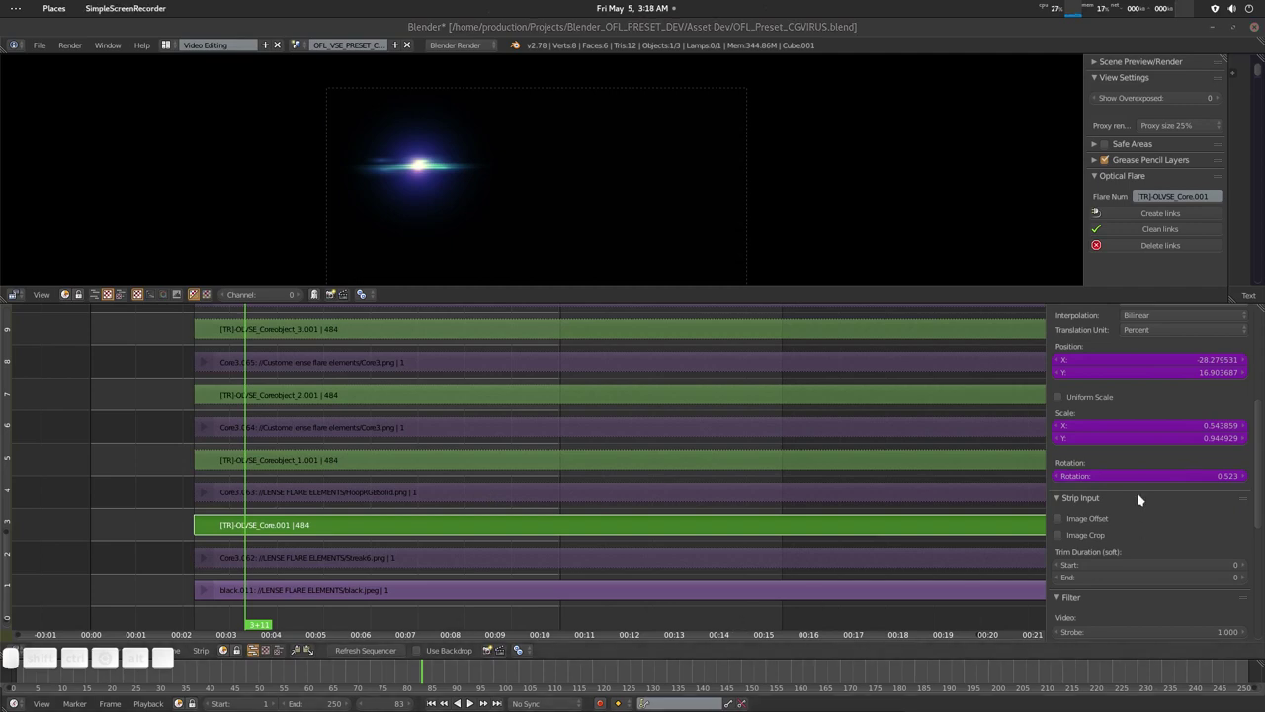
pyautogui.click(465, 559)
pyautogui.scroll(2, 1130, 446)
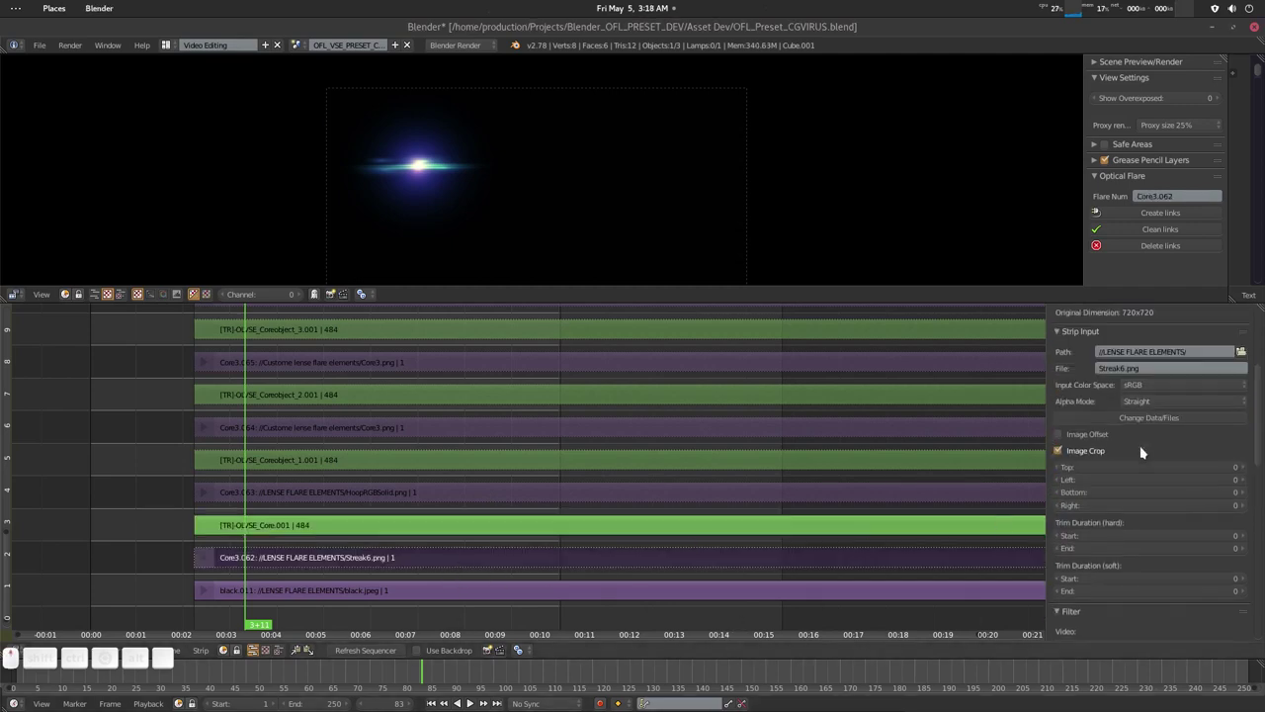
pyautogui.click(1156, 420)
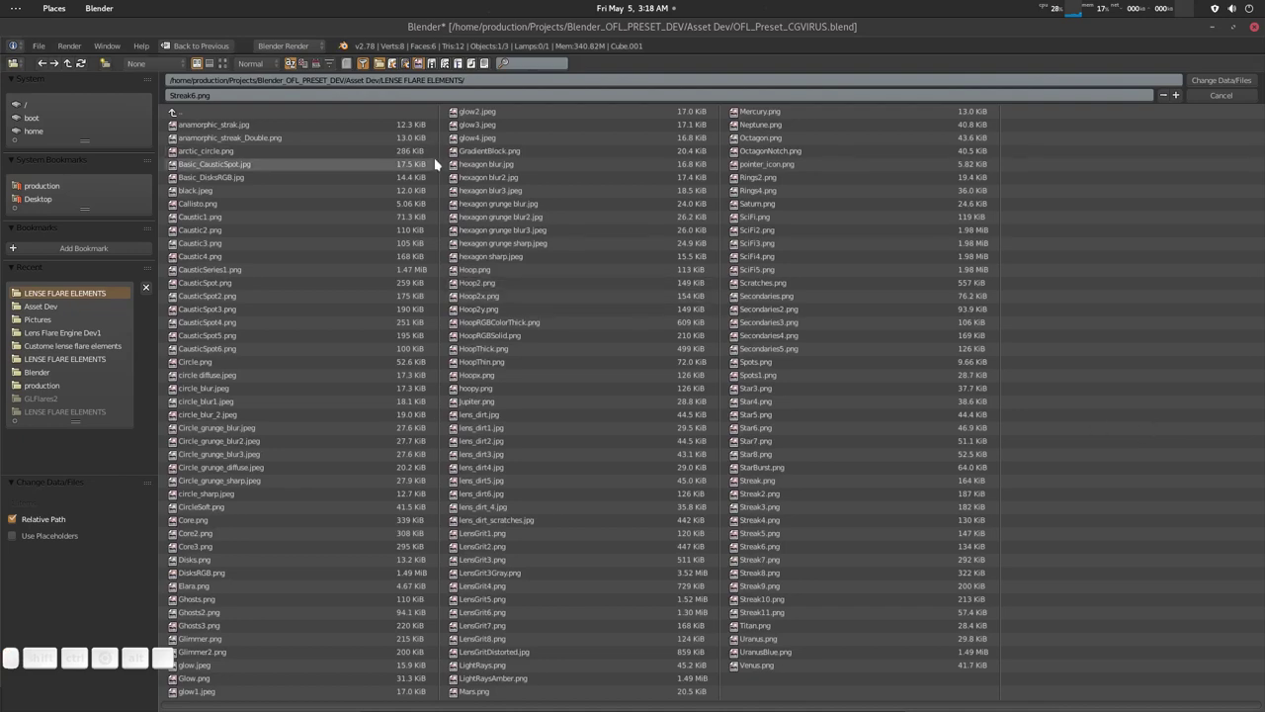
pyautogui.click(223, 64)
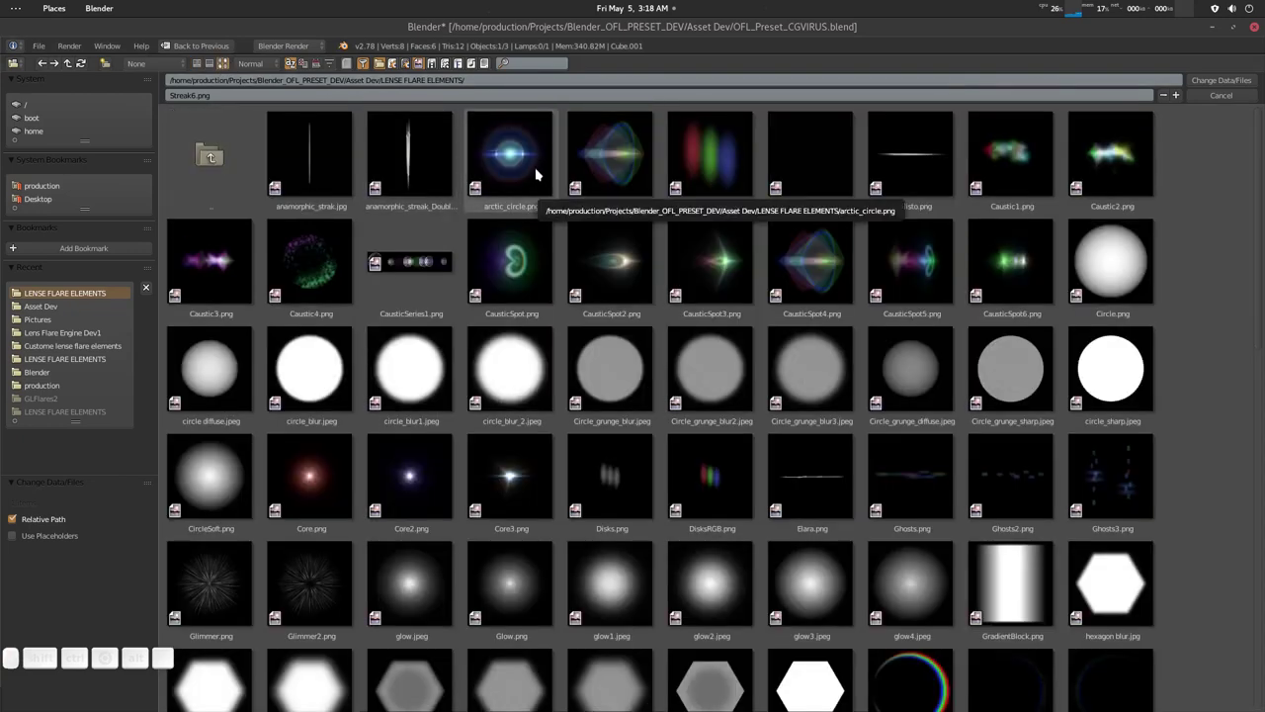
pyautogui.doubleClick(535, 175)
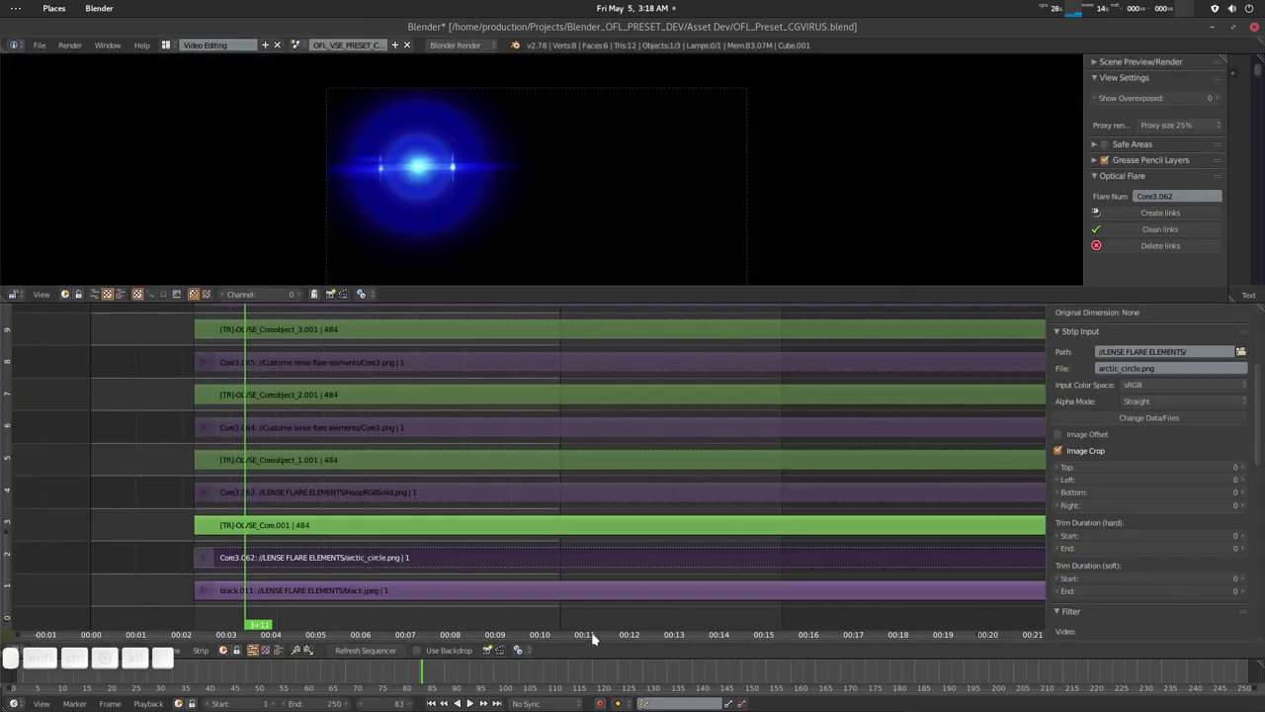
# Step: Remove the Curves modifier from the Core3.062 image strip that uses arctic_circle.png
pyautogui.click(330, 530)
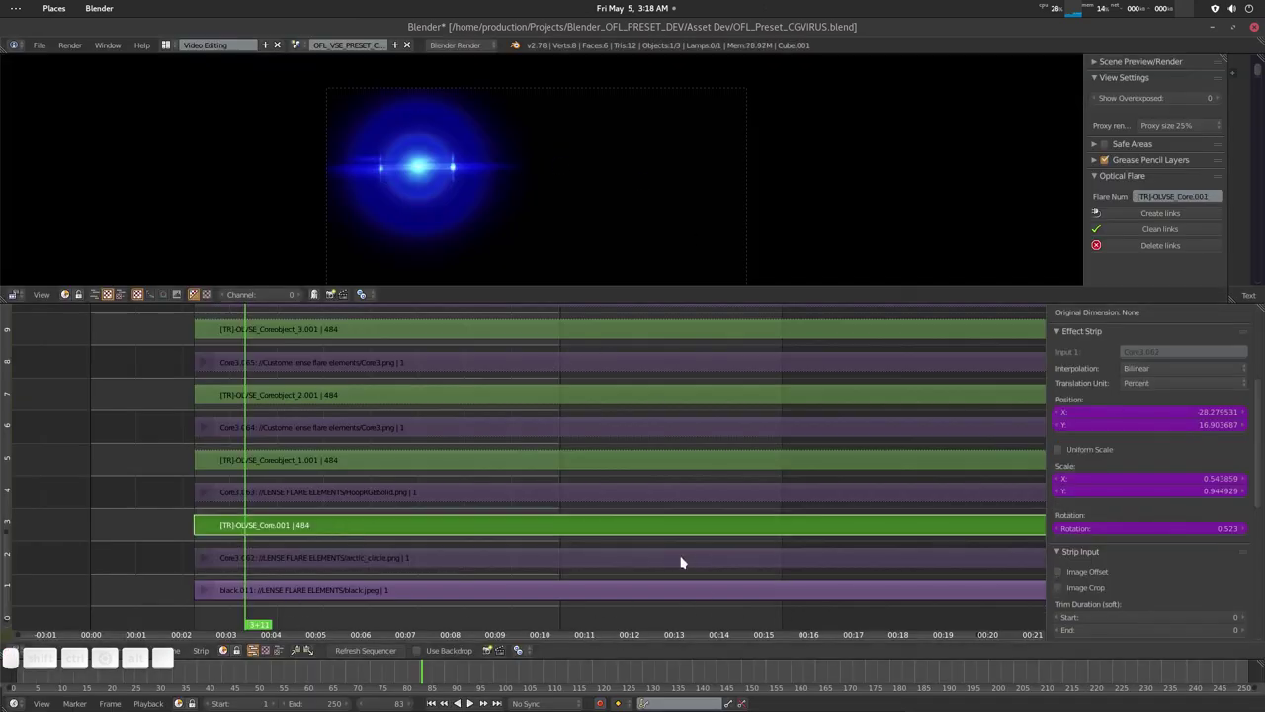
pyautogui.click(432, 562)
pyautogui.scroll(-10, 1223, 539)
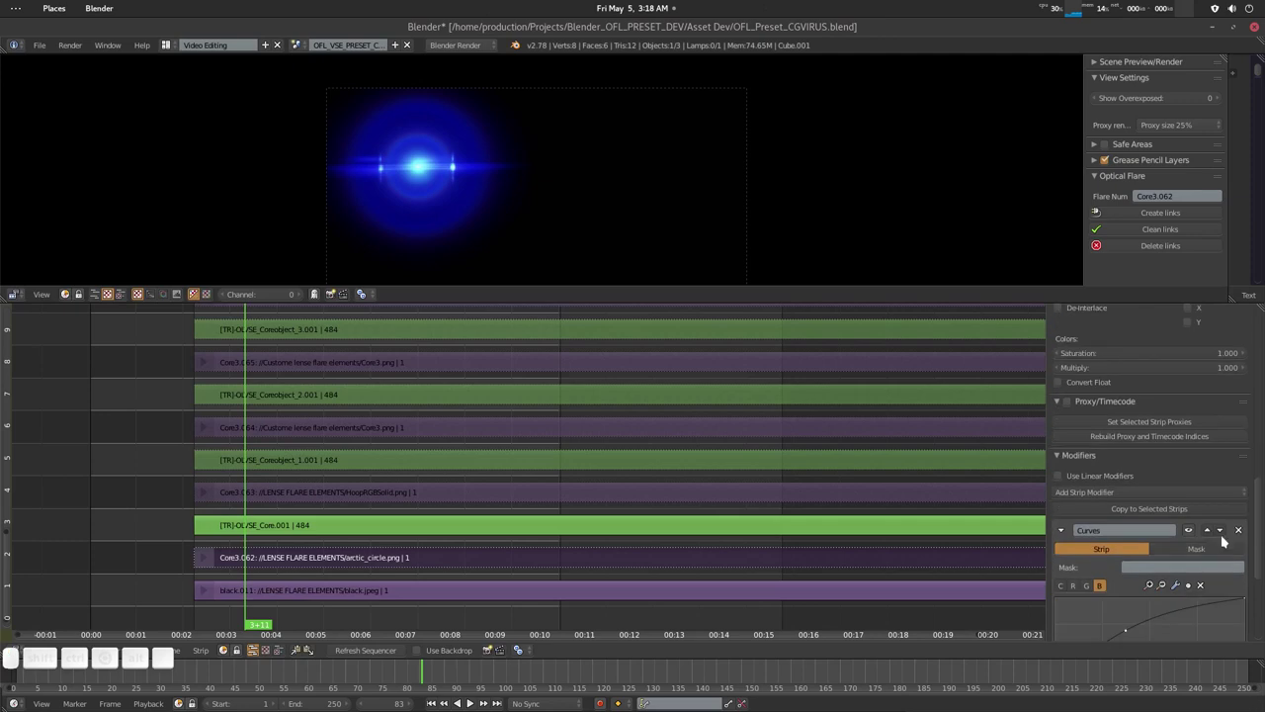
pyautogui.click(1238, 530)
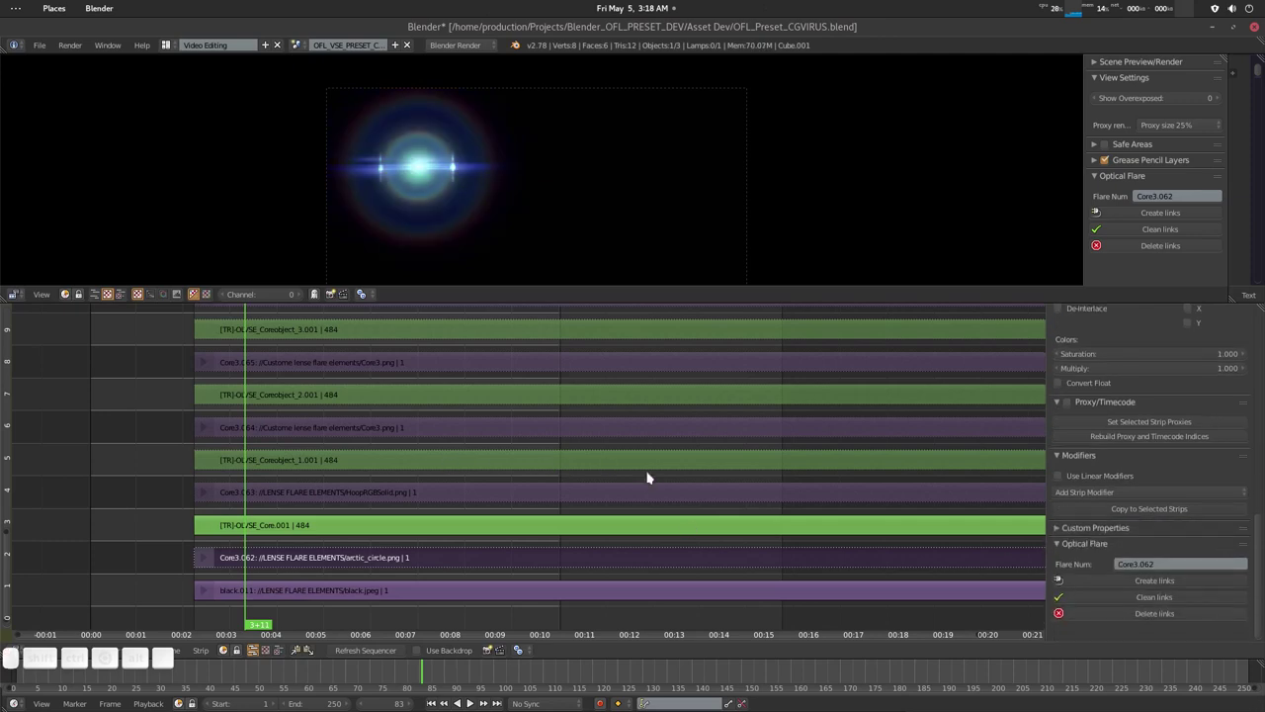
# Step: Leave the core objects group and the second flare's group to return to the top-level sequence
pyautogui.moveTo(542, 502); pyautogui.dragTo(492, 504, button='middle')
pyautogui.press('Tab')
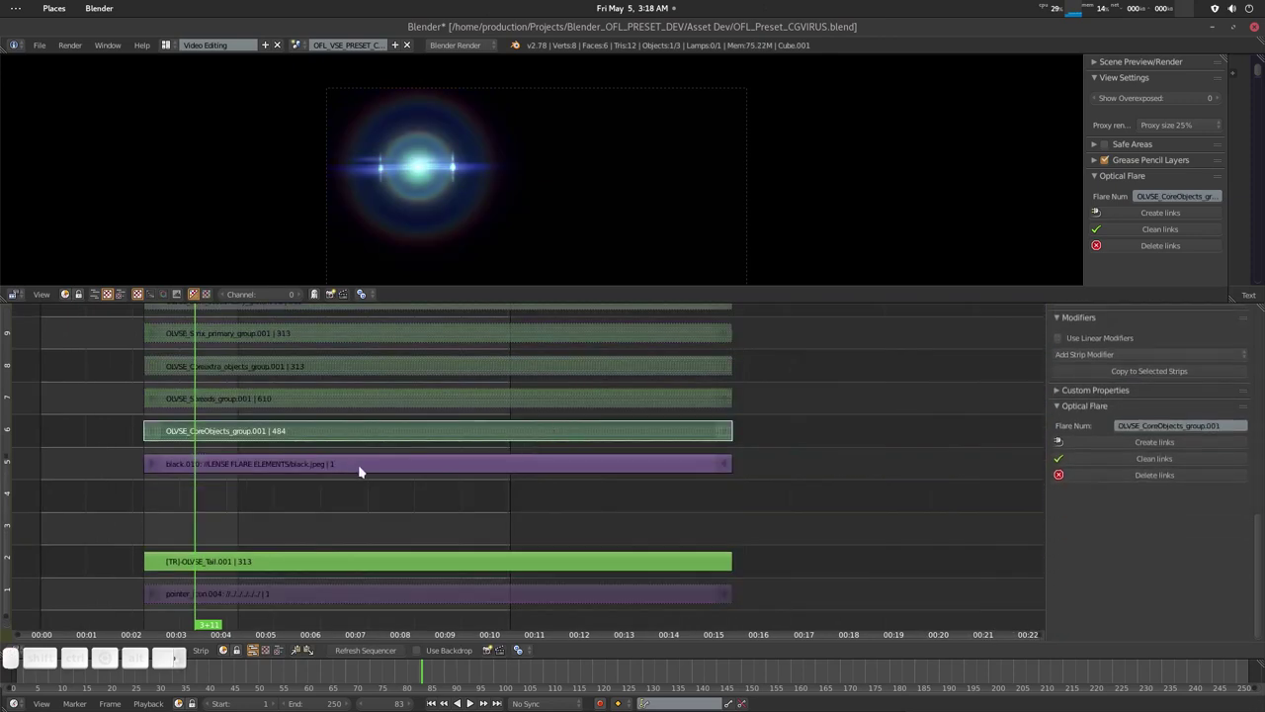
pyautogui.moveTo(359, 470); pyautogui.dragTo(427, 475, button='middle')
pyautogui.press('Tab')
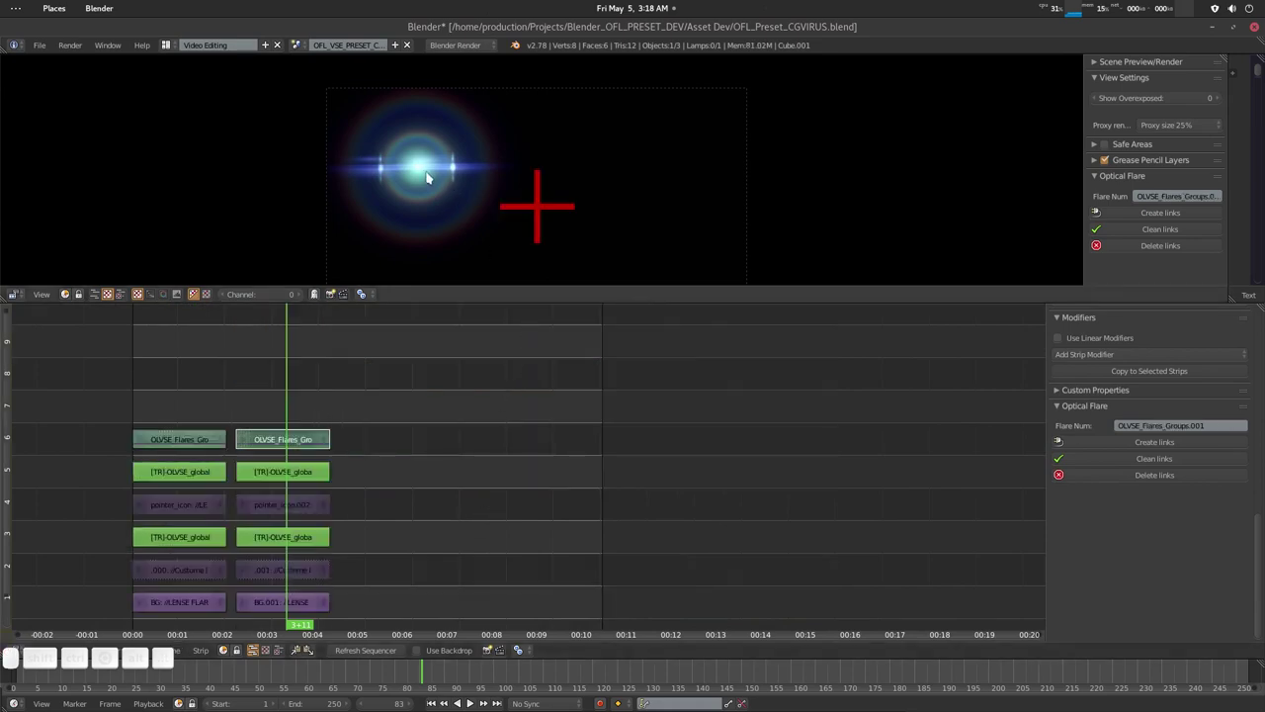
pyautogui.press('g')
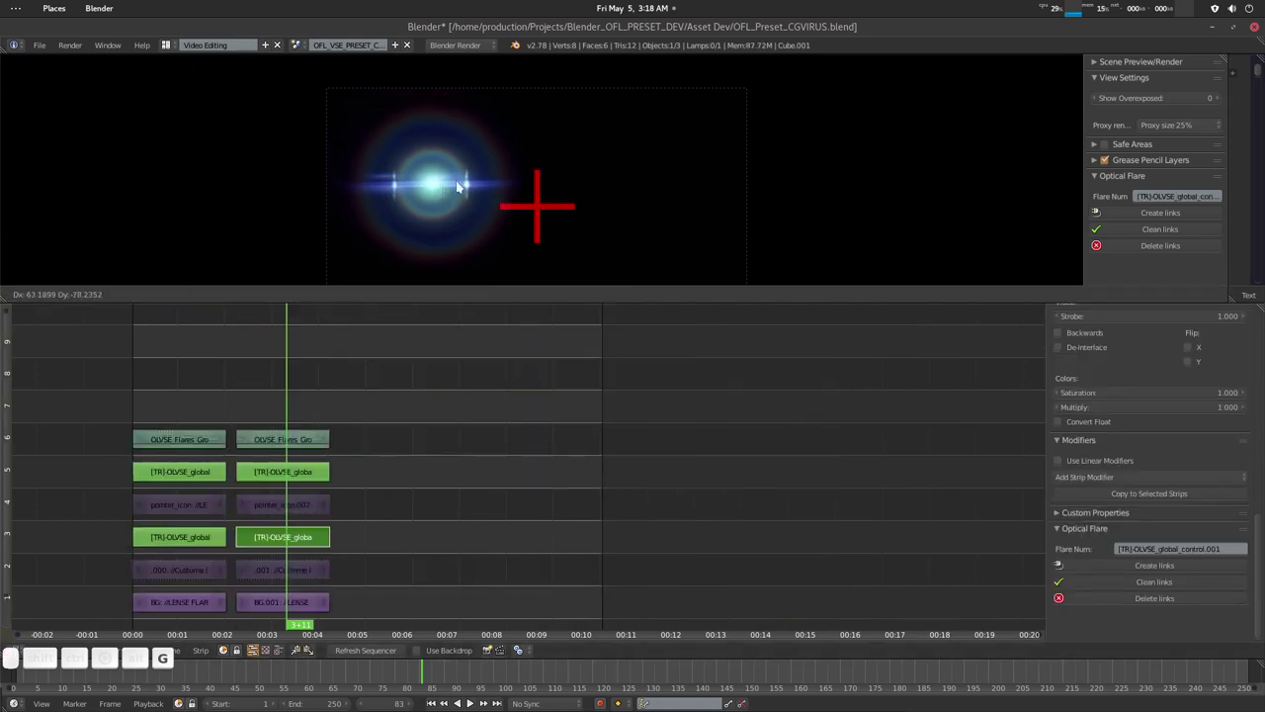
pyautogui.click(436, 193)
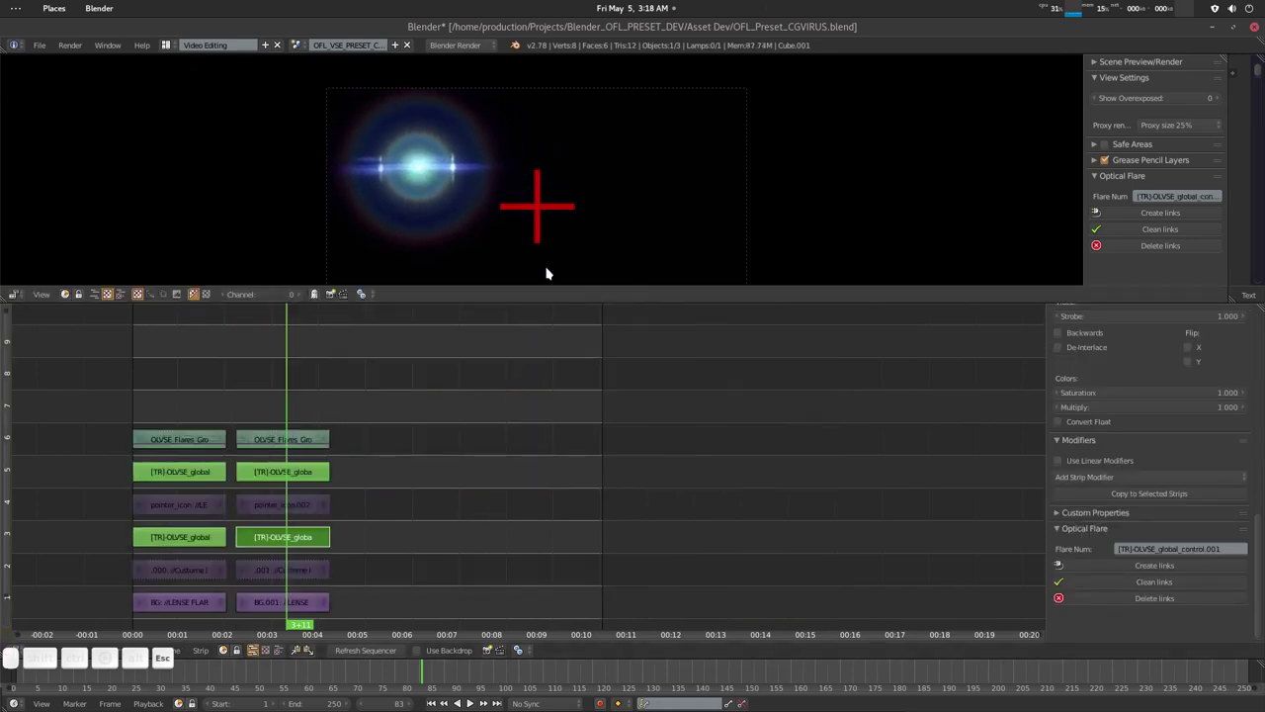
pyautogui.press('s')
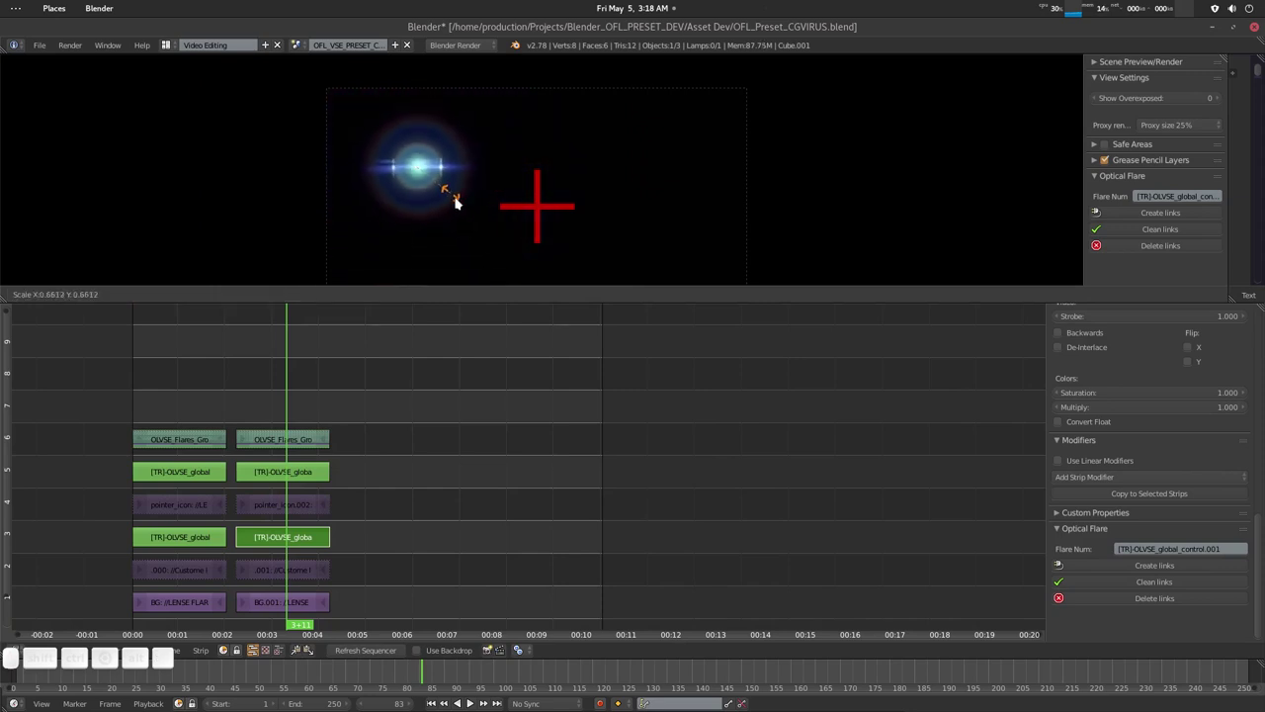
pyautogui.click(470, 210)
# Step: Move the second flare with its global control strip slightly closer to the preview frame's upper-left corner
pyautogui.press('g')
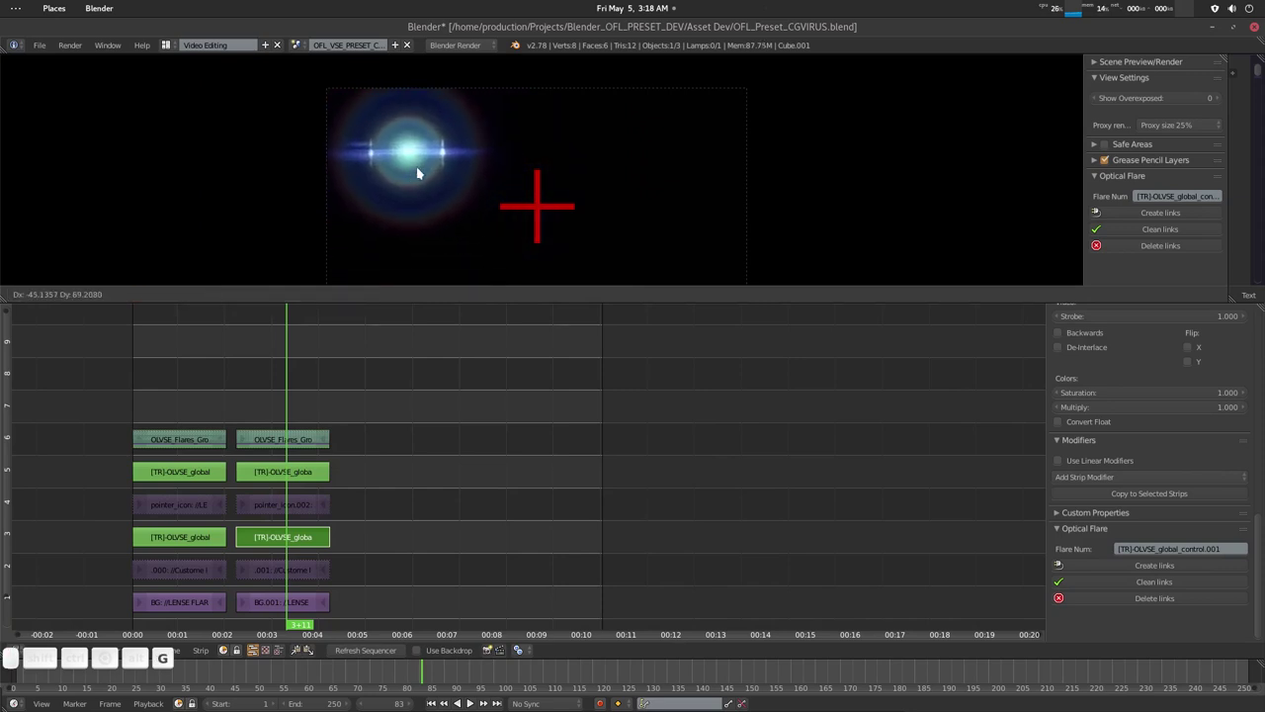
pyautogui.click(413, 168)
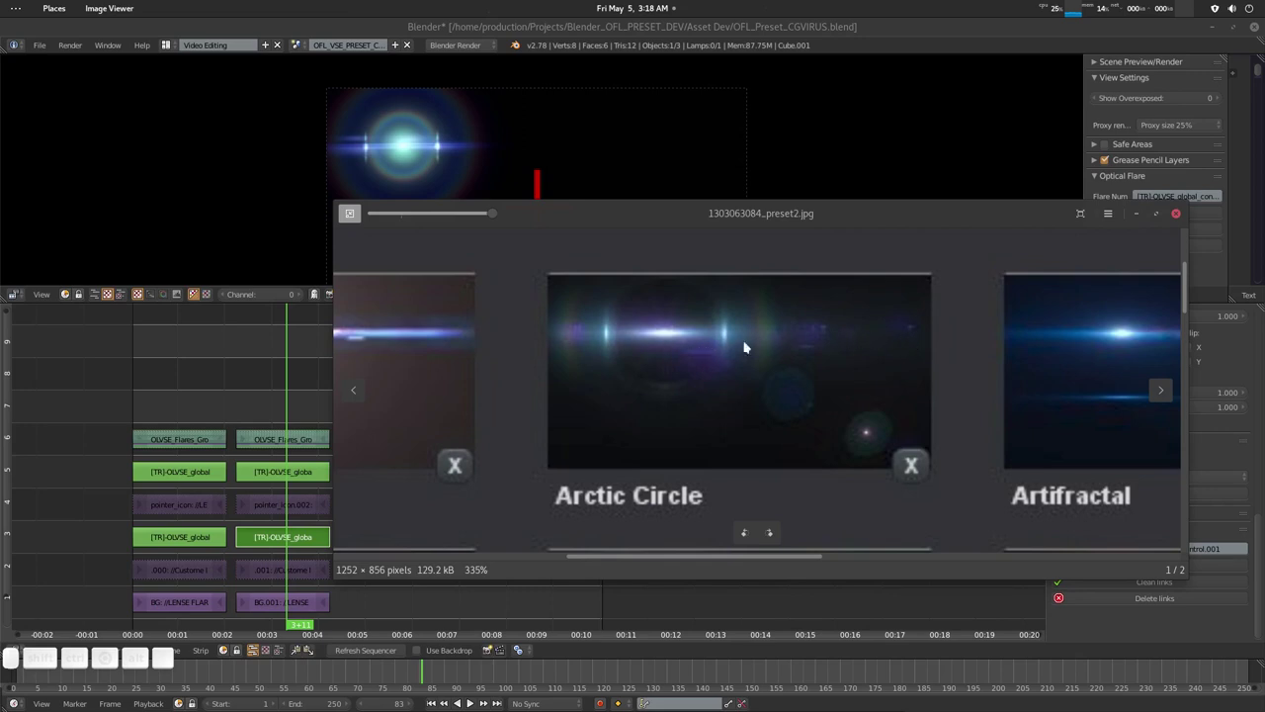
# Step: Move the Arctic Circle reference image out of the way and open the second flare's OLVSE_Flares_Groups.001 meta strip
pyautogui.moveTo(746, 213); pyautogui.dragTo(1264, 326)
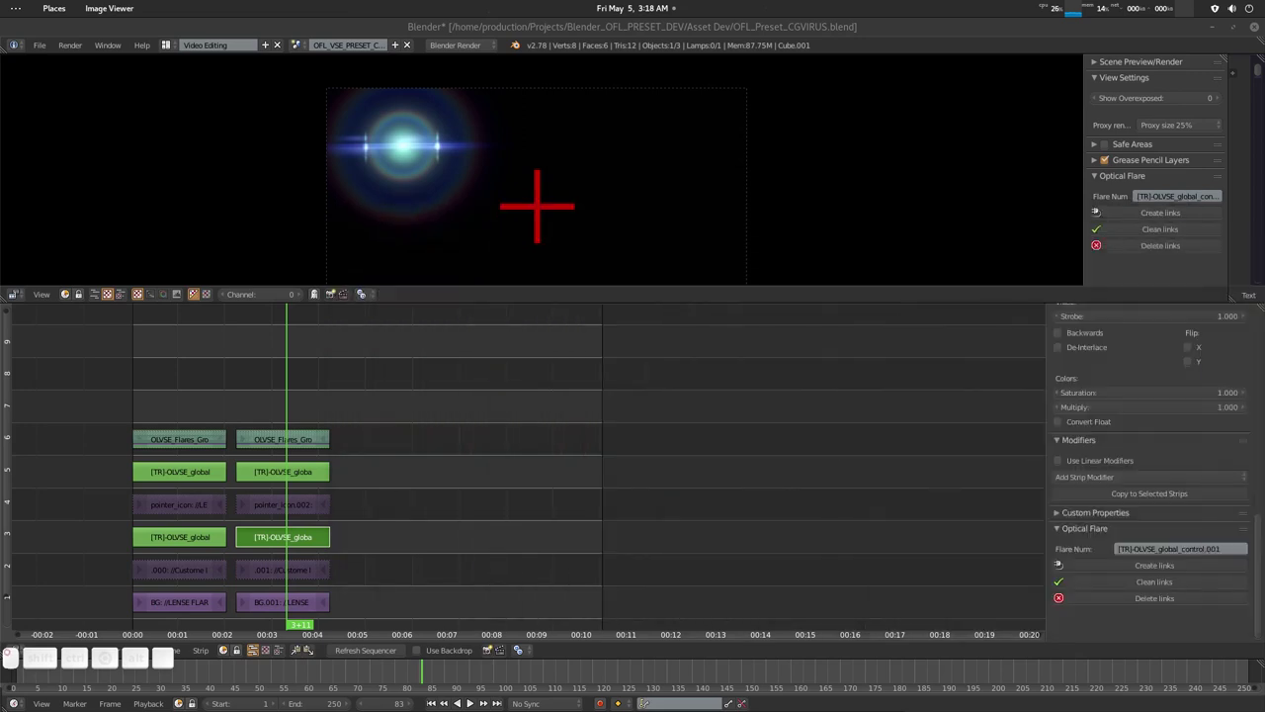
pyautogui.moveTo(318, 522); pyautogui.dragTo(413, 470, button='middle')
pyautogui.rightClick(373, 435)
pyautogui.press('Tab')
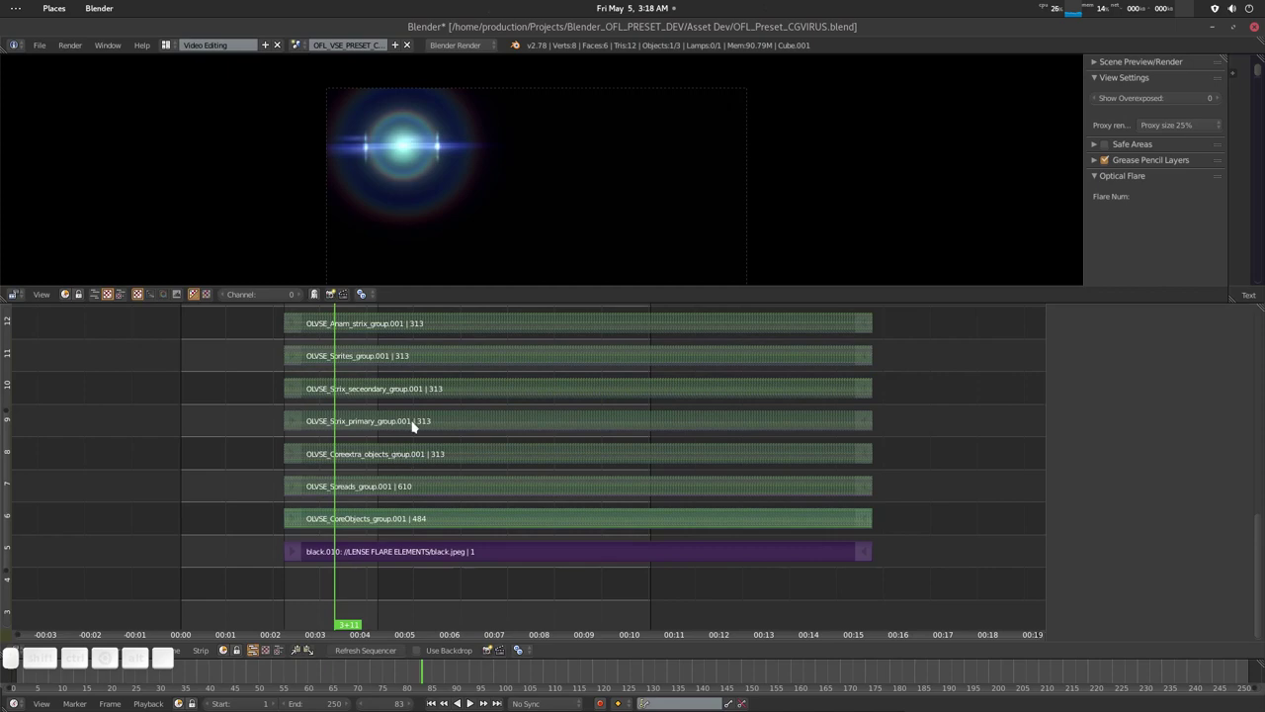
# Step: Open the OLVSE_Spreads_group.001 meta strip inside the second flare's group
pyautogui.moveTo(408, 434); pyautogui.dragTo(392, 486, button='middle')
pyautogui.rightClick(409, 377)
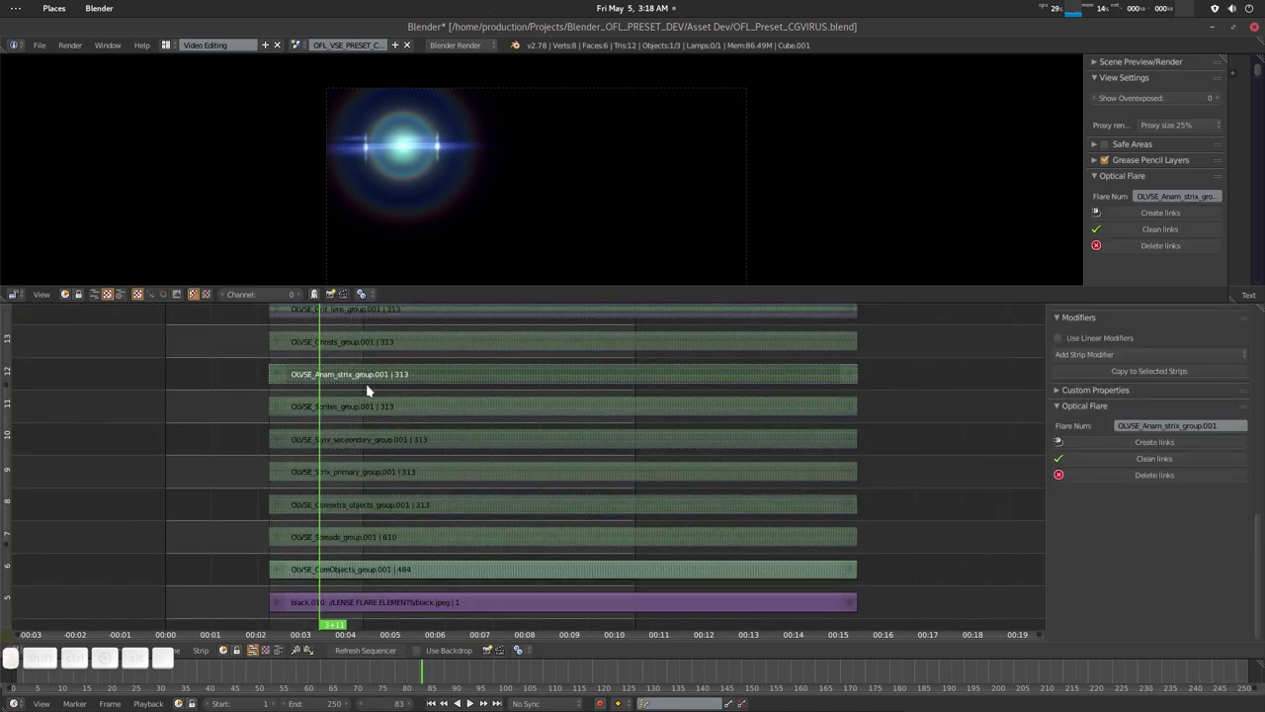
pyautogui.moveTo(345, 555); pyautogui.dragTo(402, 516, button='middle')
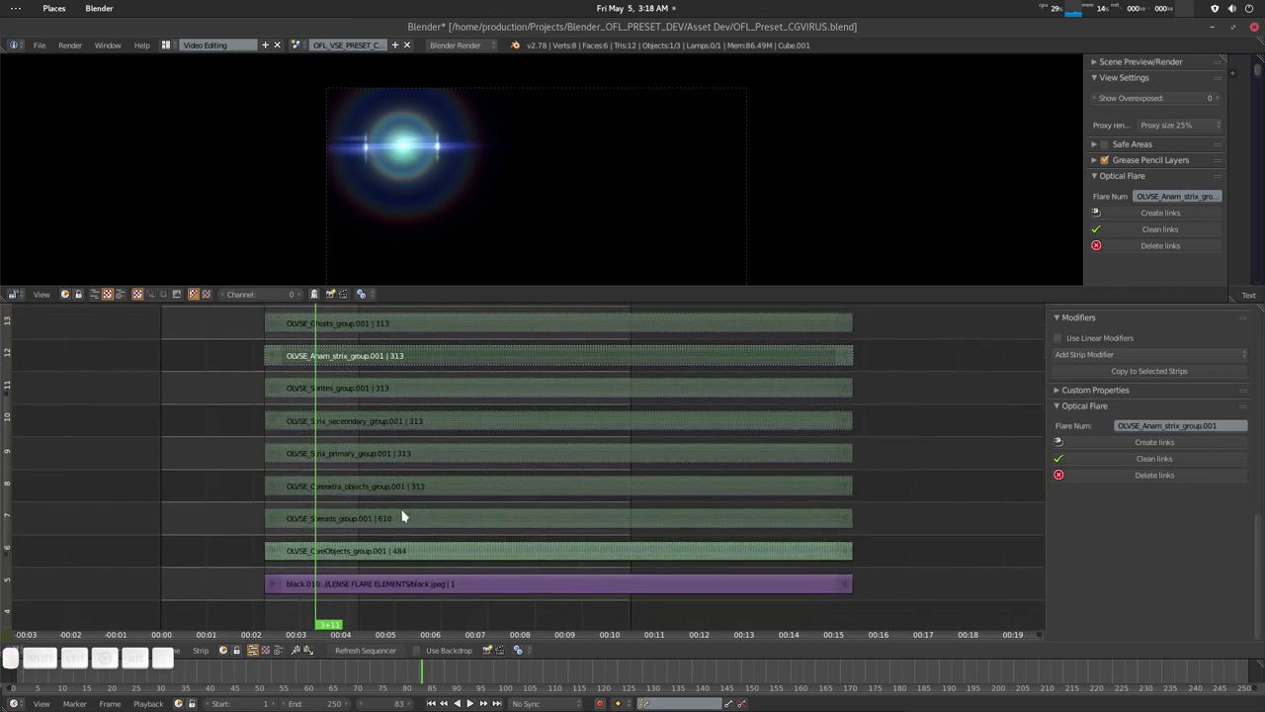
pyautogui.rightClick(361, 522)
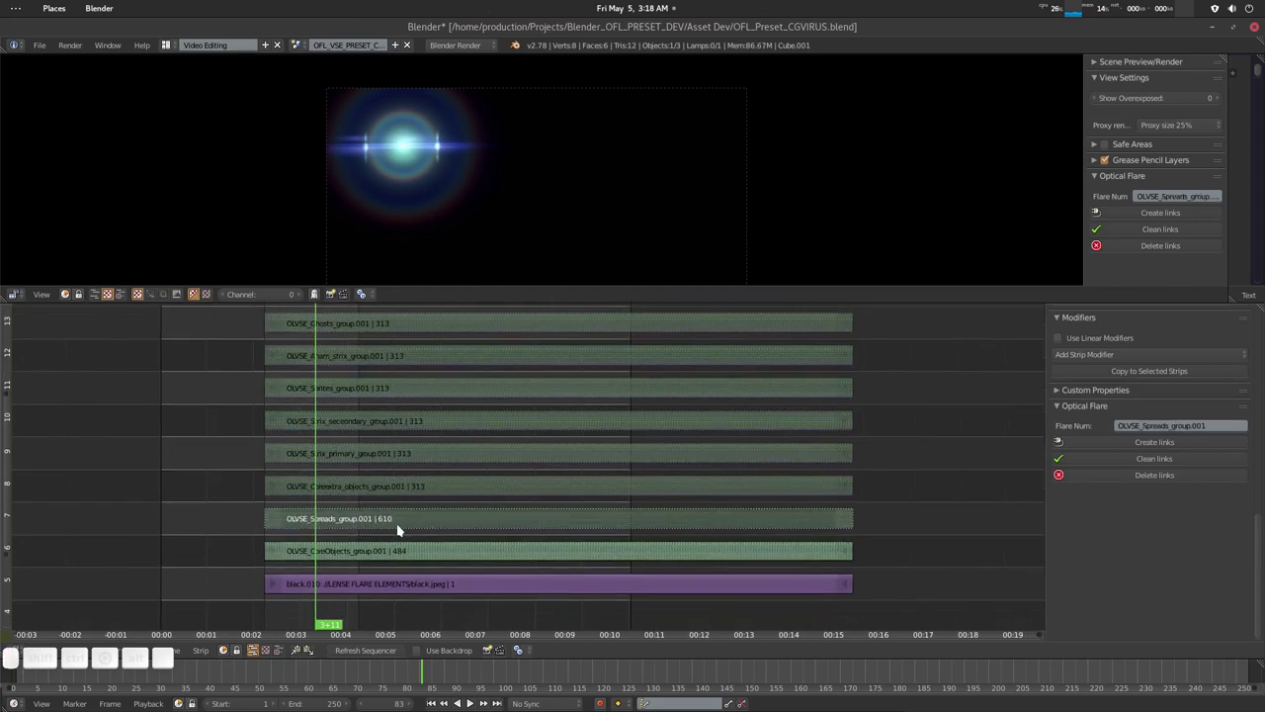
pyautogui.press('Tab')
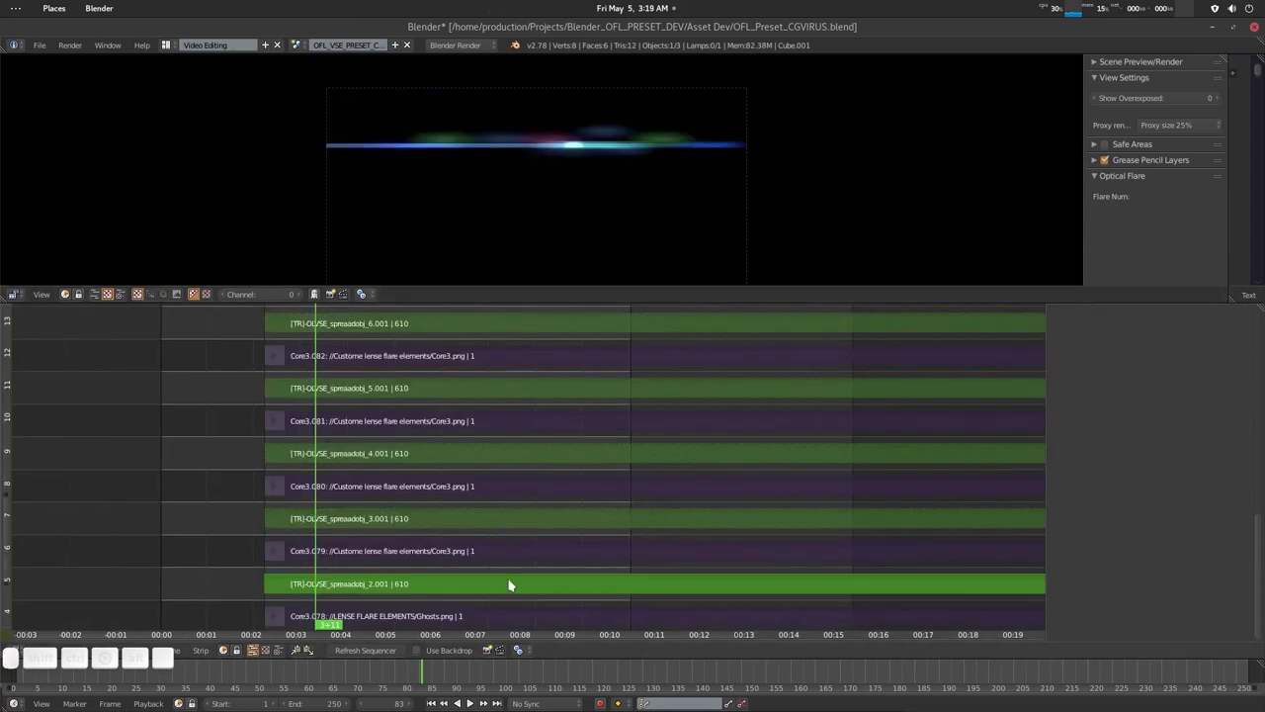
# Step: Mute the [TR]-OLVSE_spreadobj_2.001 transform strip that controls the Ghosts.png image
pyautogui.moveTo(509, 585); pyautogui.dragTo(427, 461, button='middle')
pyautogui.rightClick(370, 454)
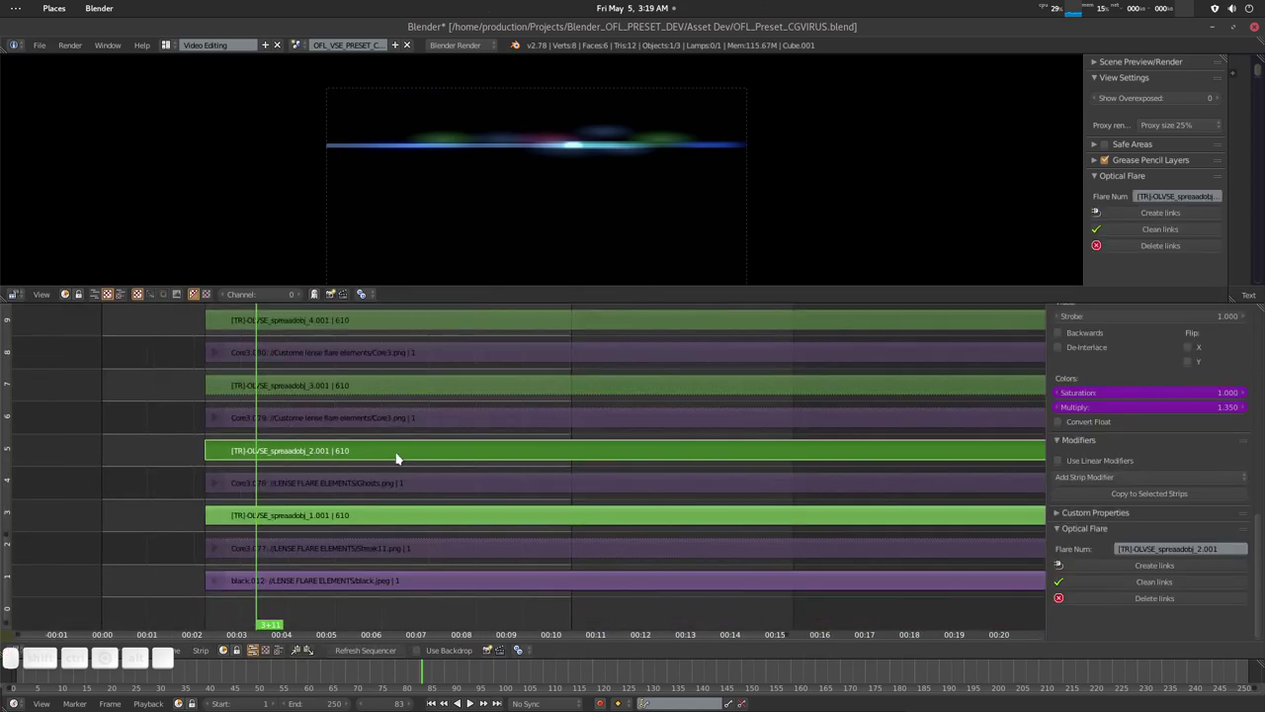
pyautogui.press('h')
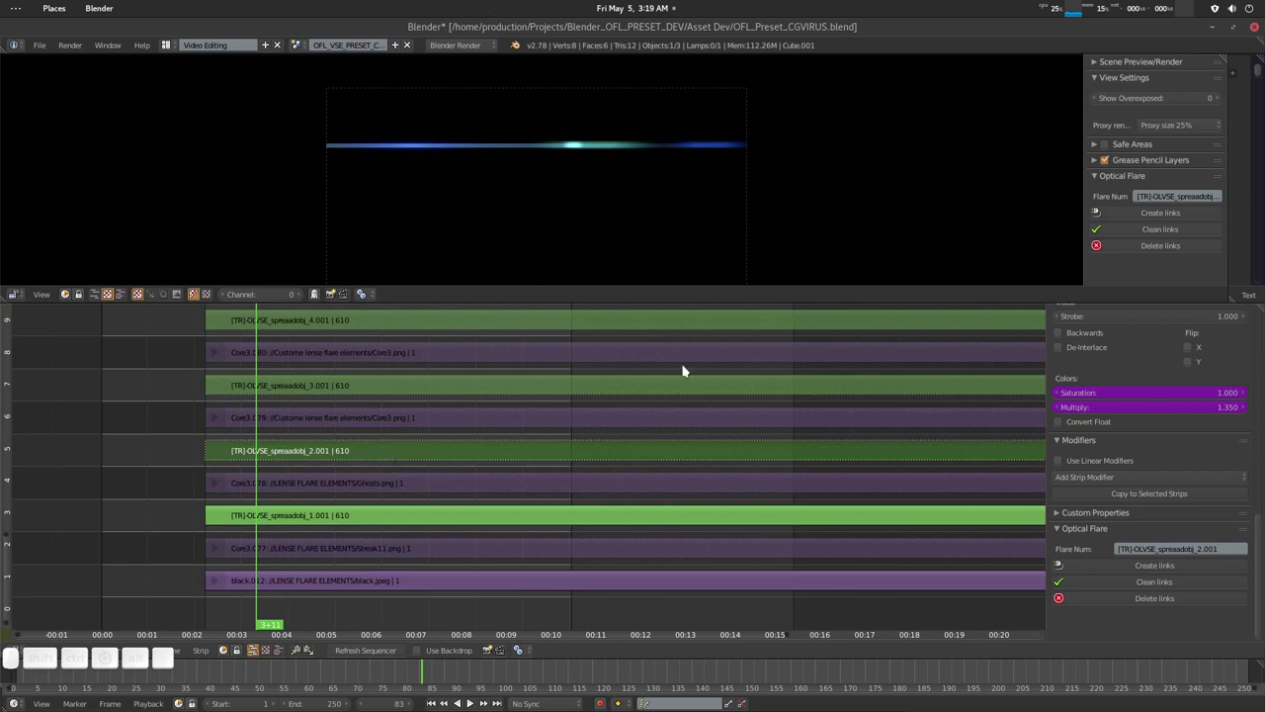
# Step: Leave the spreads group and unmute OLVSE_Spreads_group.001 in the second flare's group
pyautogui.rightClick(315, 520)
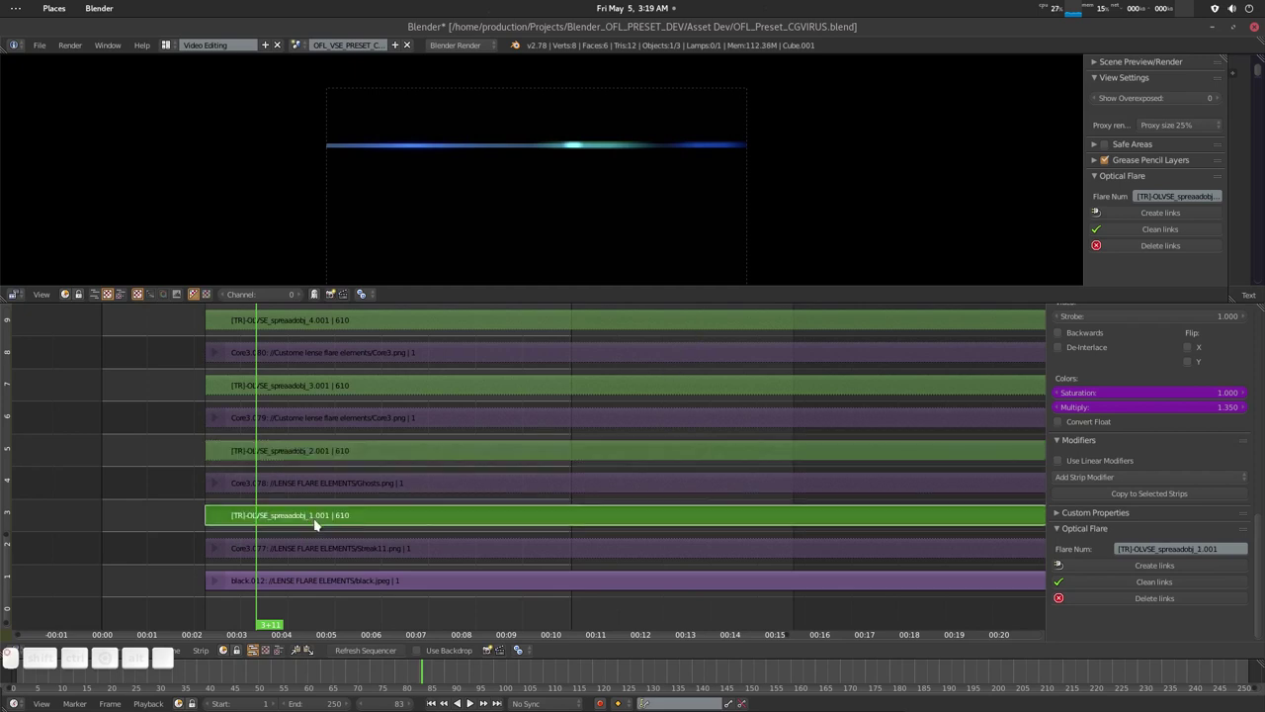
pyautogui.rightClick(366, 547)
pyautogui.moveTo(419, 461); pyautogui.dragTo(415, 492, button='middle')
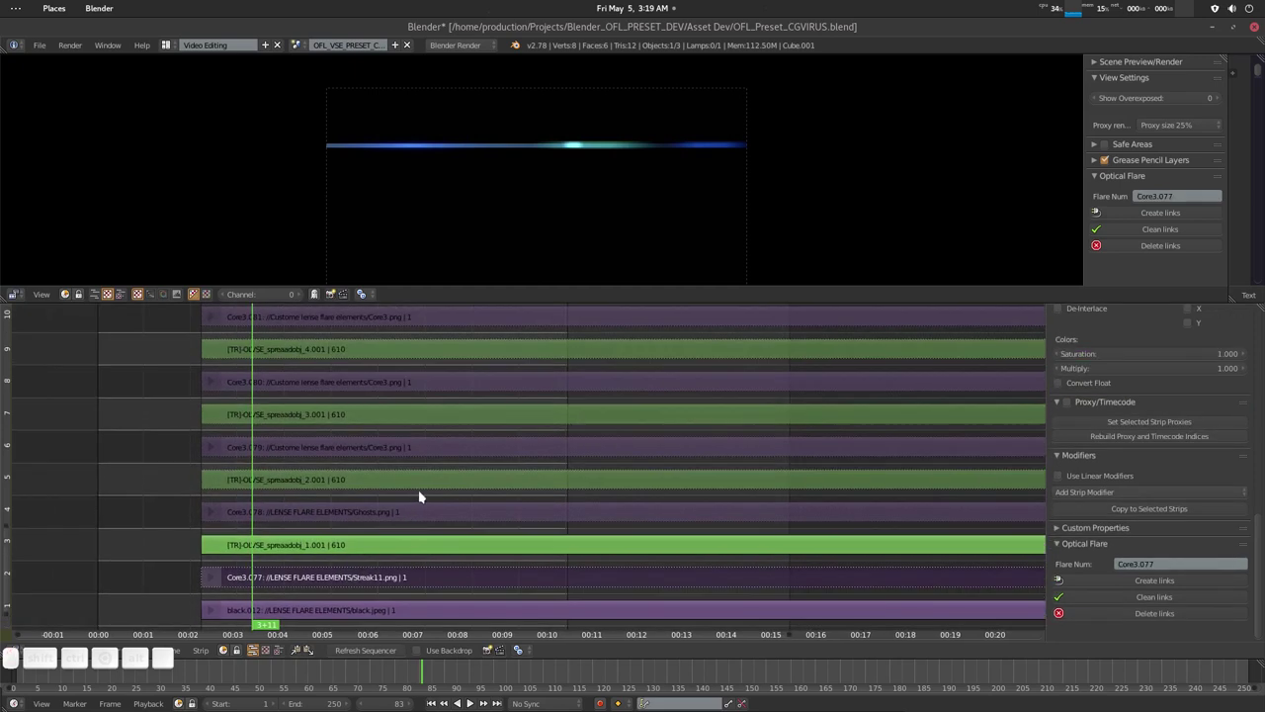
pyautogui.press('Tab')
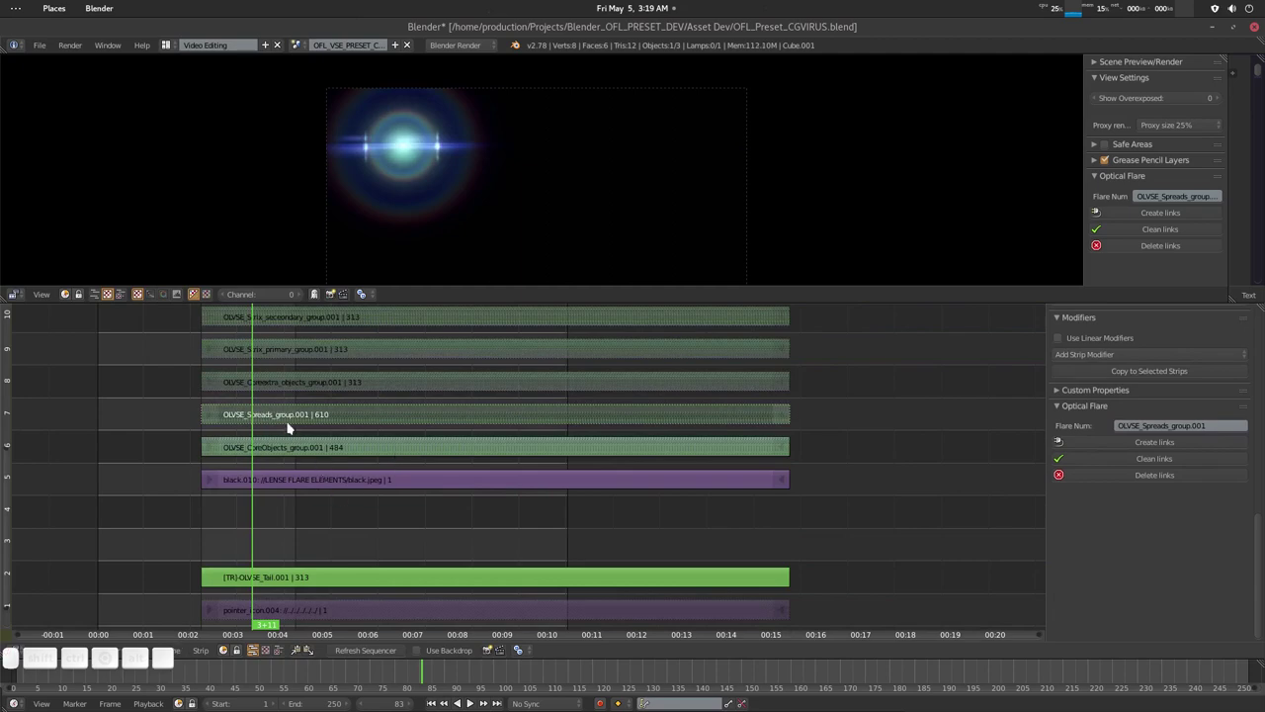
pyautogui.hotkey('alt', 'h')
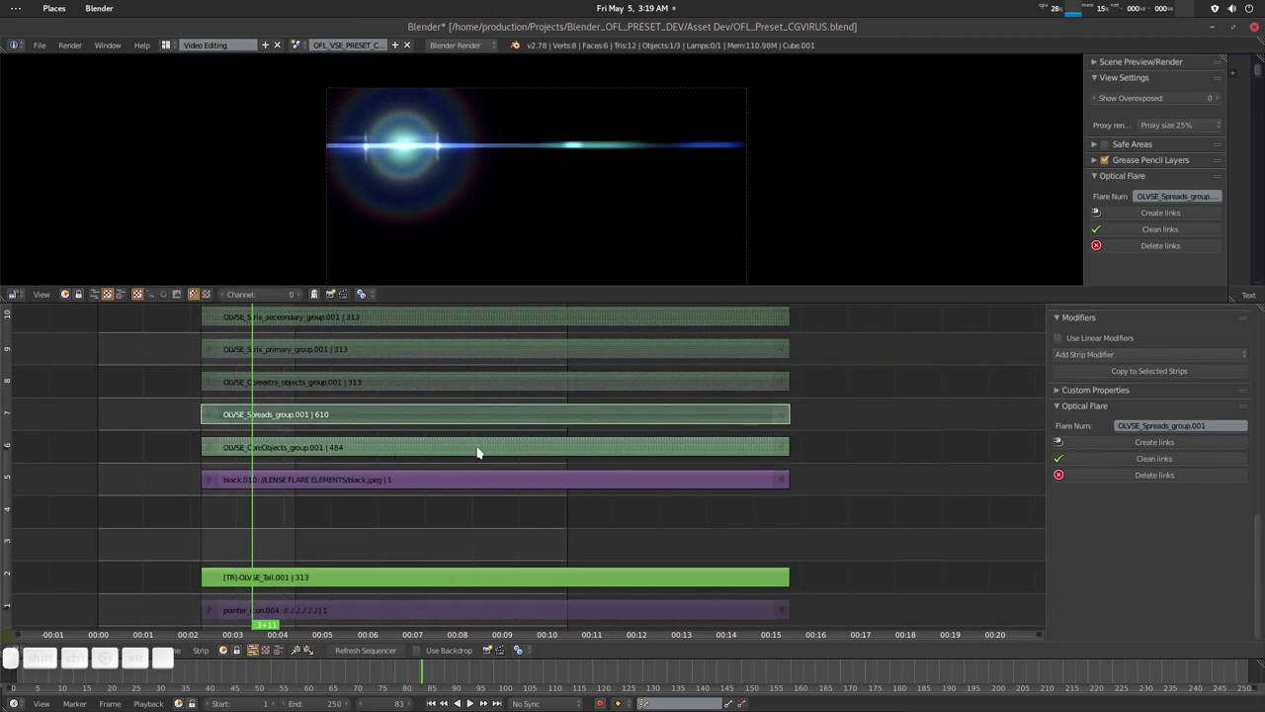
# Step: Reopen the spreads group and set the [TR]-OLVSE_spreadobj_1.001 strip's X position to about -28.05 and its scale to X 2.06, Y 0.42
pyautogui.press('Tab')
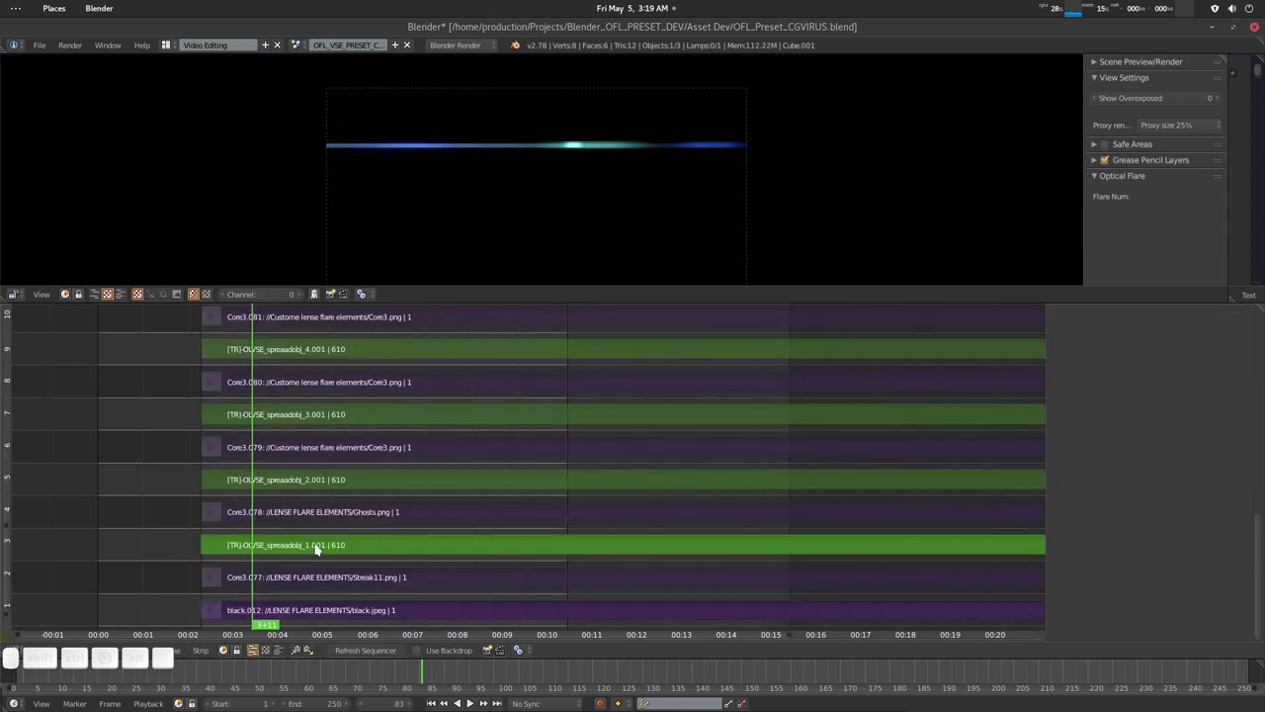
pyautogui.rightClick(469, 543)
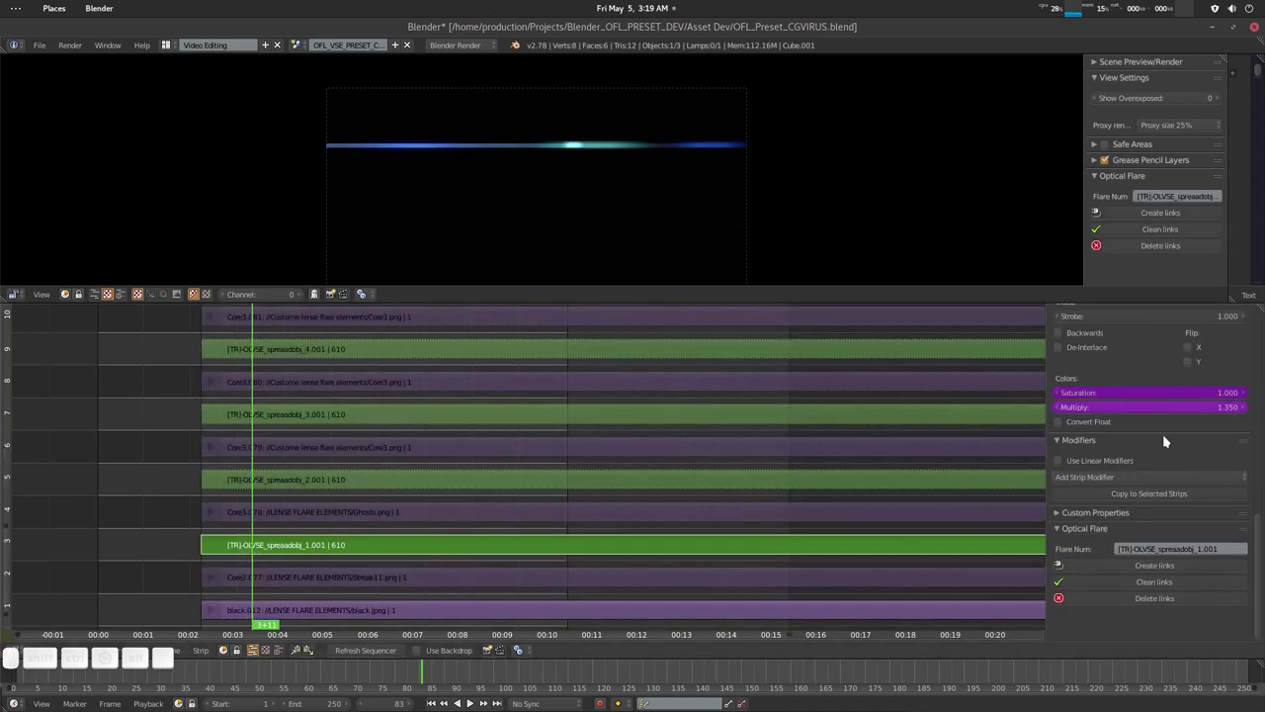
pyautogui.scroll(6, 1163, 434)
pyautogui.scroll(3, 1164, 445)
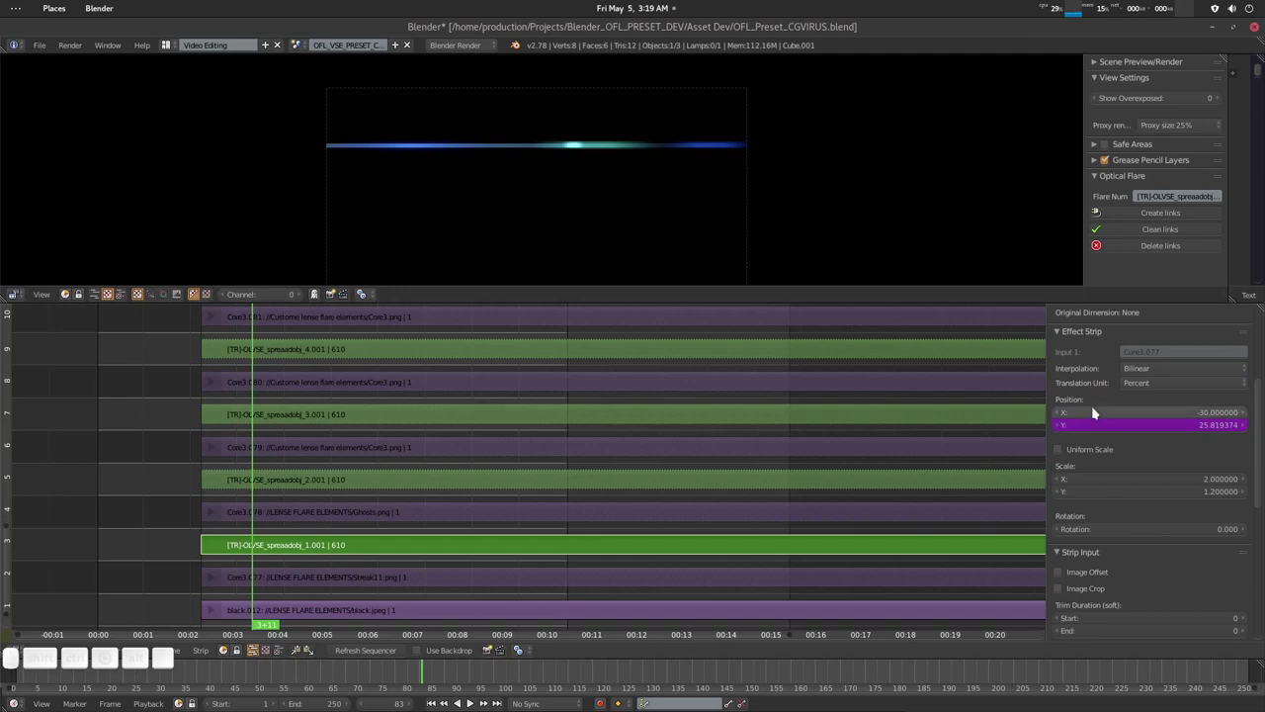
pyautogui.moveTo(1231, 416)
pyautogui.mouseDown()
pyautogui.moveTo(1137, 415)
pyautogui.moveTo(1251, 415)
pyautogui.mouseUp()
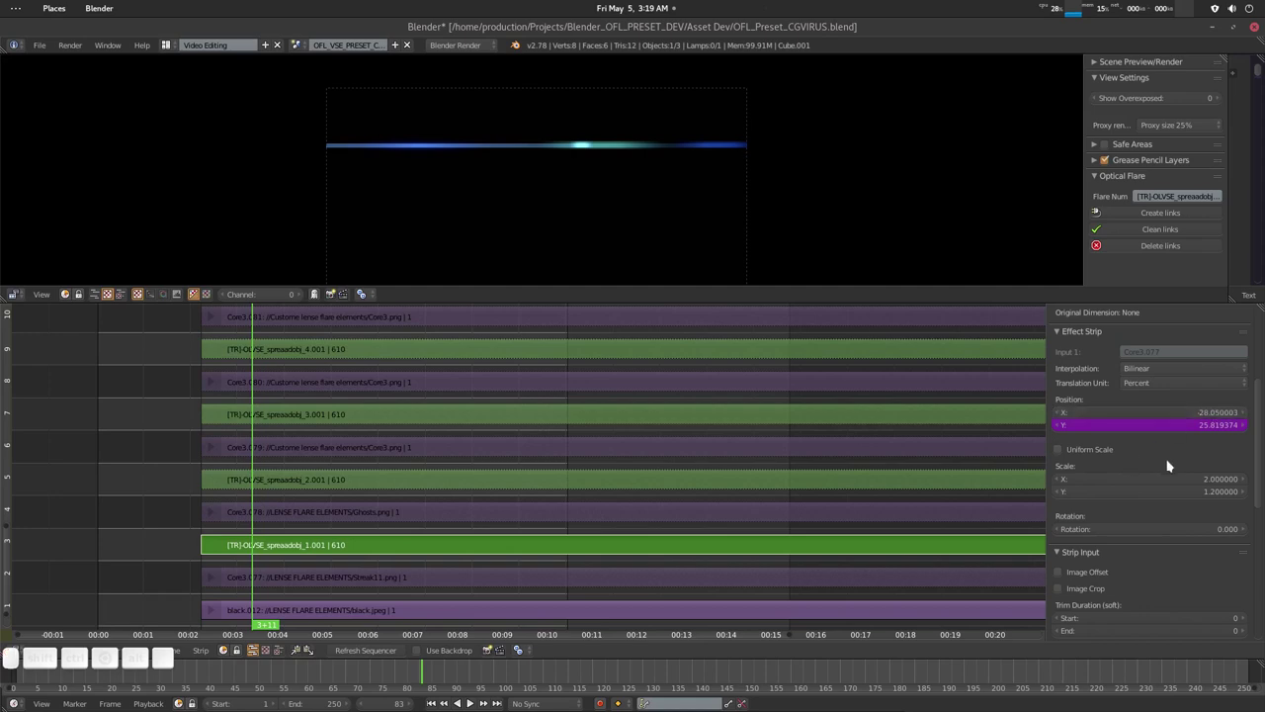
pyautogui.scroll(-2, 1170, 461)
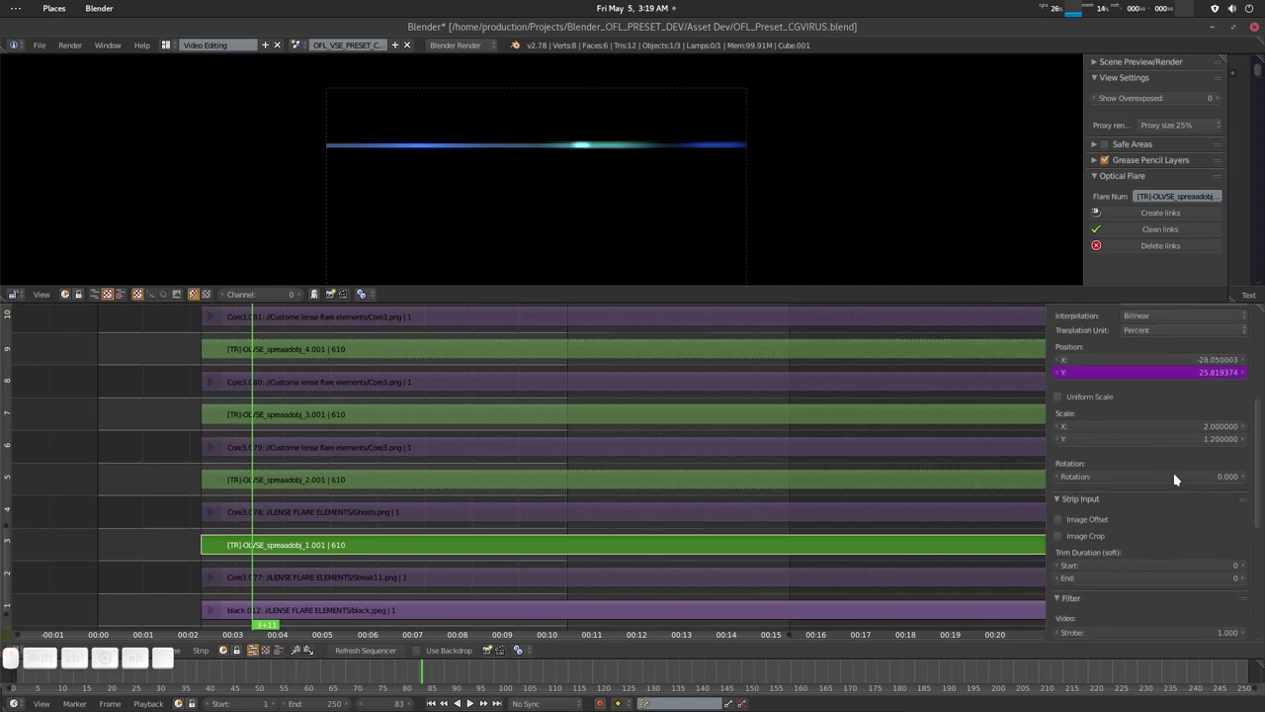
pyautogui.scroll(-1, 1160, 500)
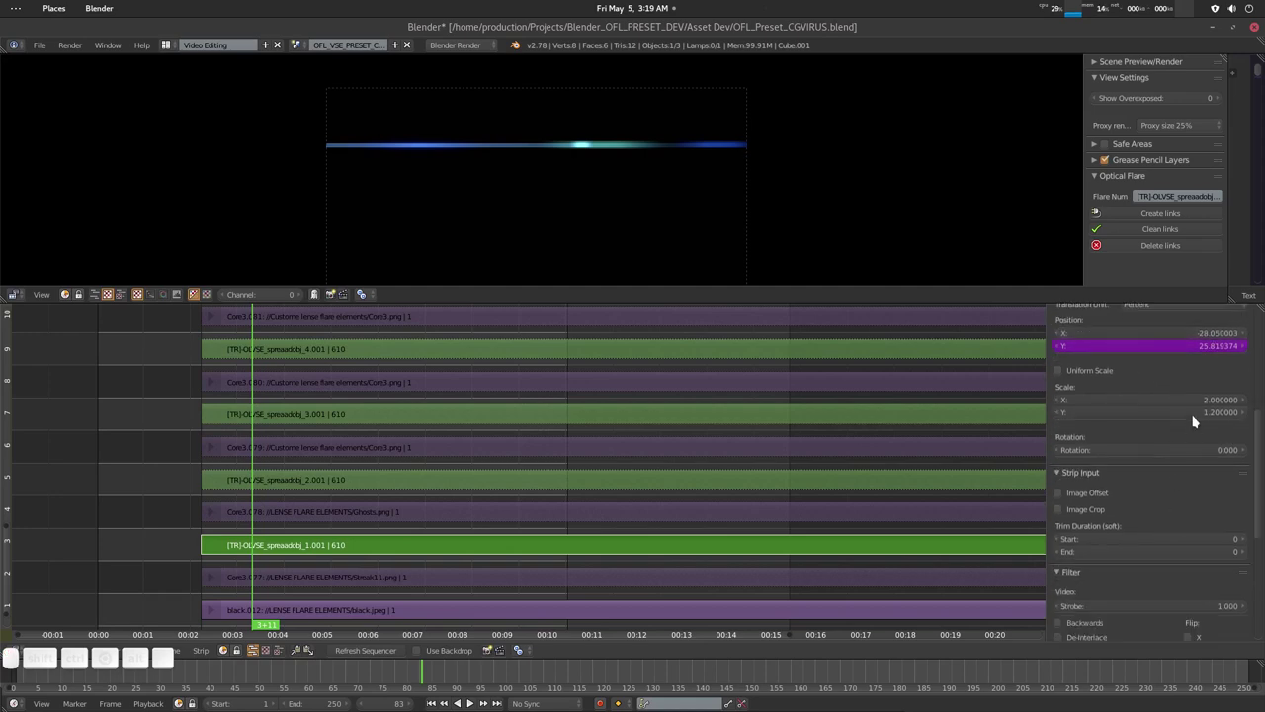
pyautogui.moveTo(1193, 400); pyautogui.dragTo(1233, 415)
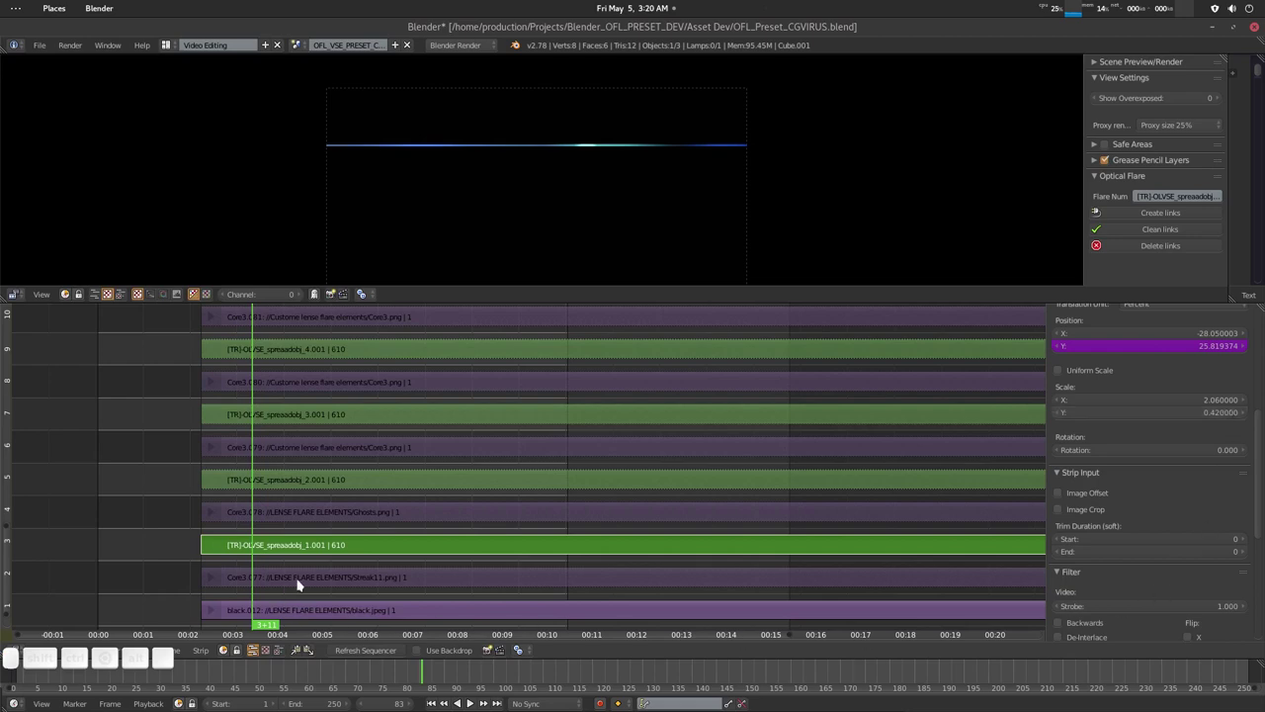
# Step: Replace the image of the Core3.077 streak strip with Streak10.png from the LENSE FLARE ELEMENTS folder, browsing with thumbnails
pyautogui.click(297, 583)
pyautogui.scroll(-5, 1140, 545)
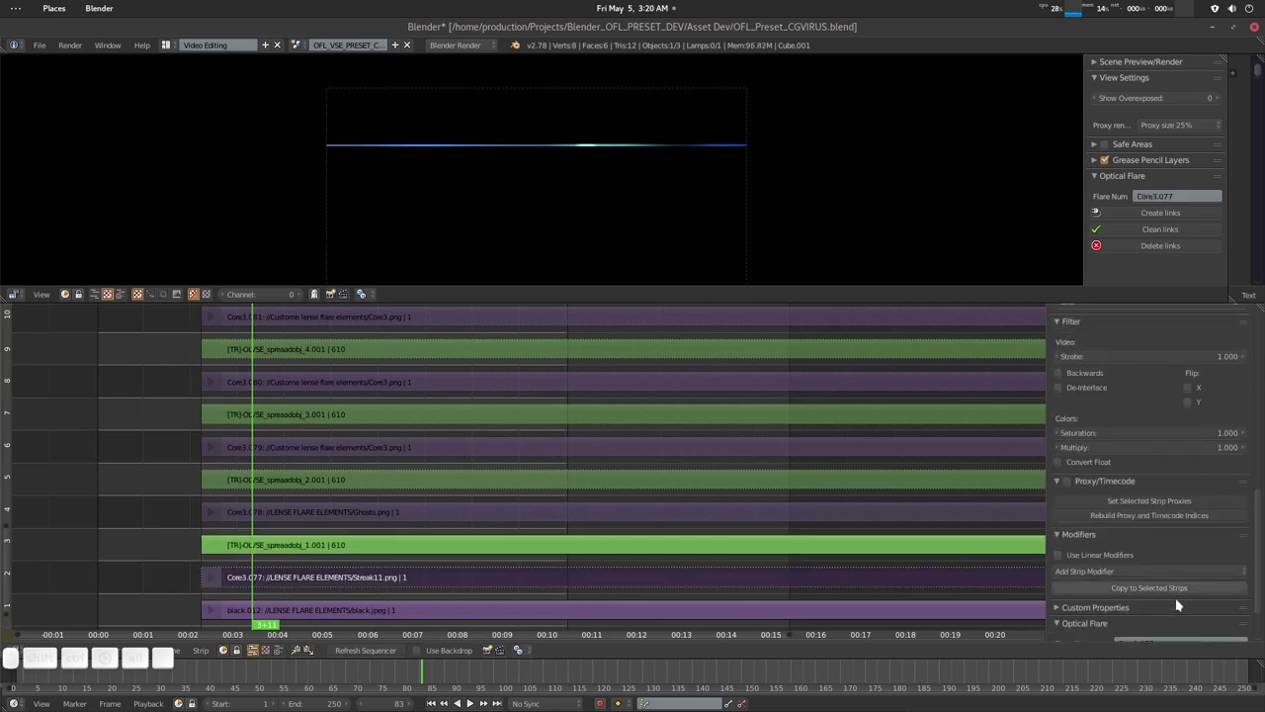
pyautogui.scroll(-2, 1176, 598)
pyautogui.scroll(8, 1171, 550)
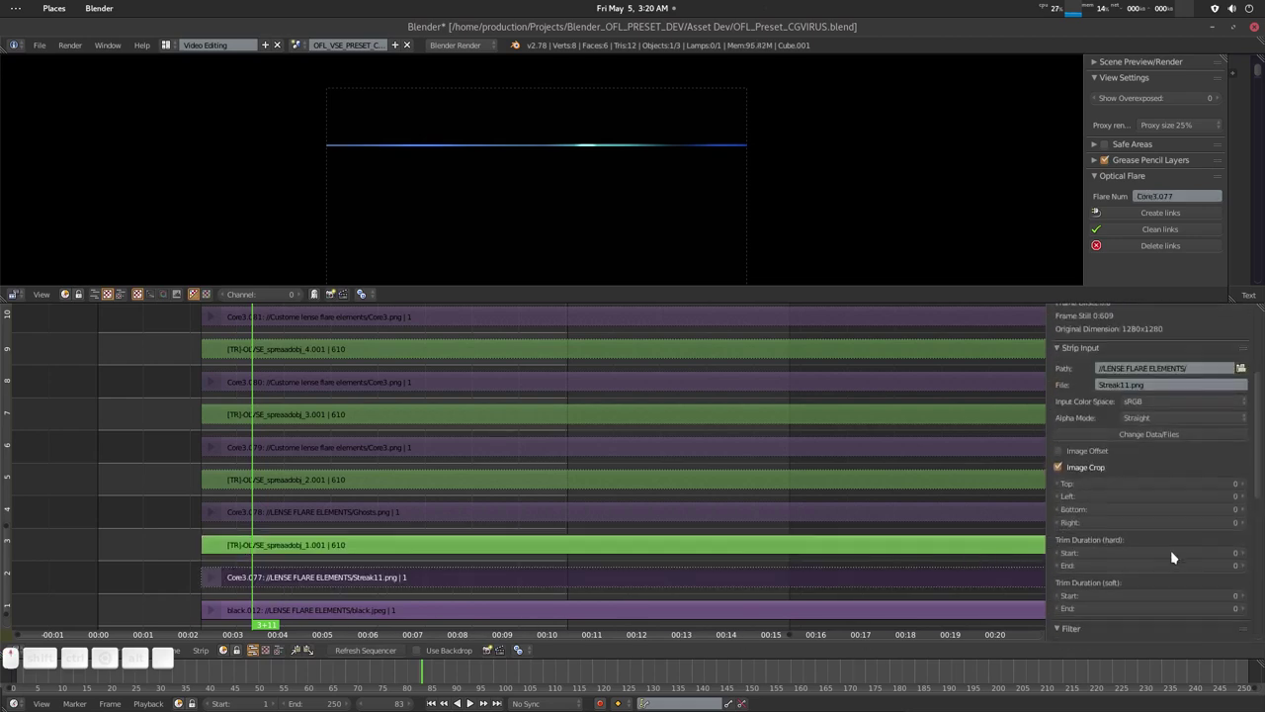
pyautogui.click(1171, 515)
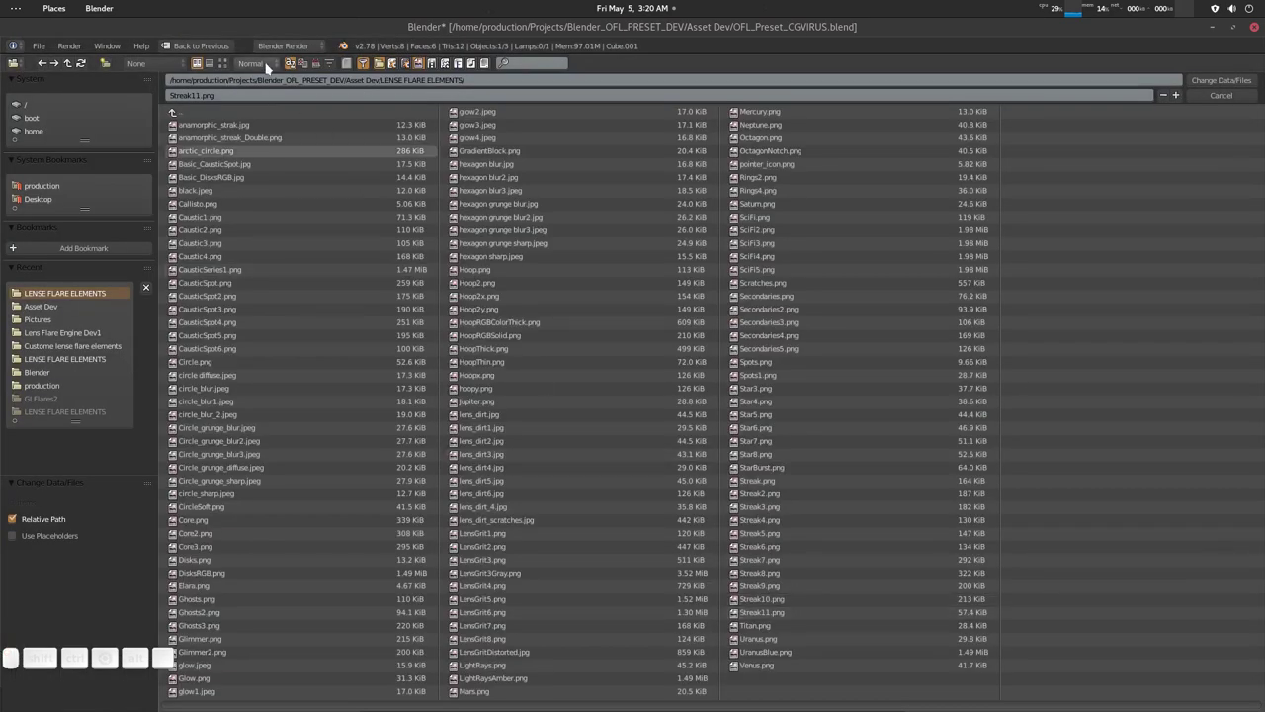
pyautogui.click(222, 63)
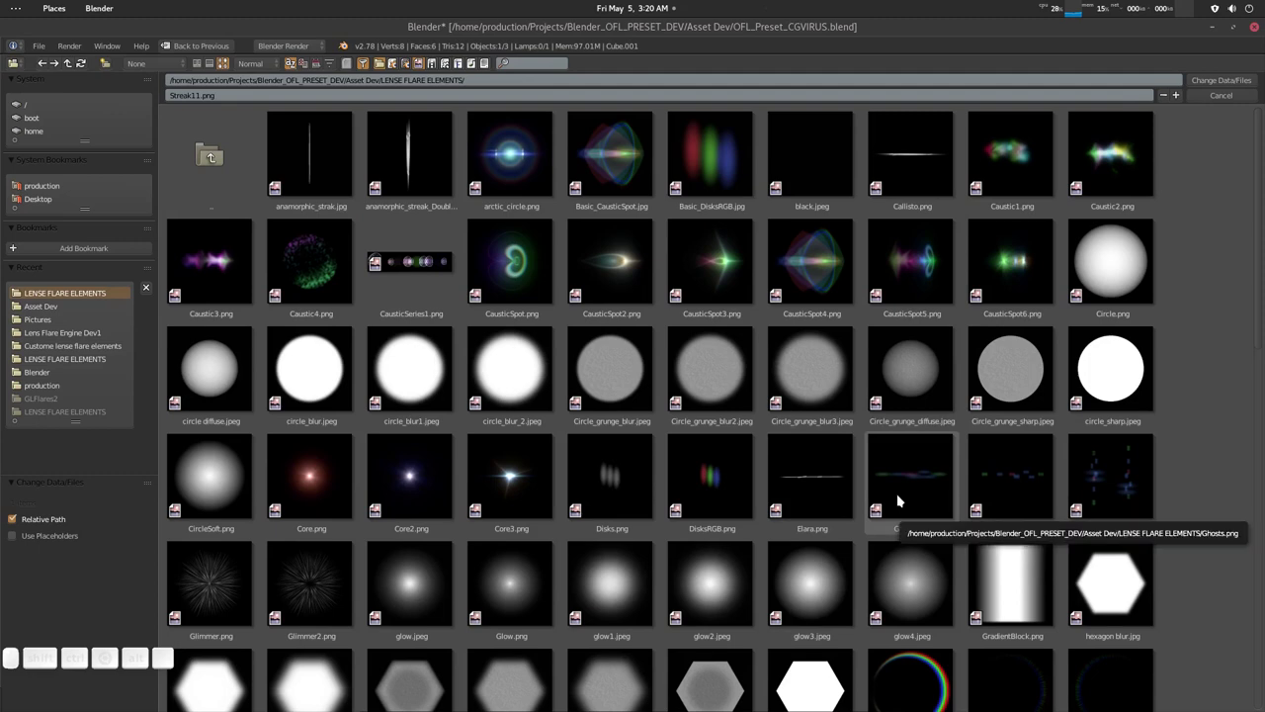
pyautogui.scroll(-8, 898, 498)
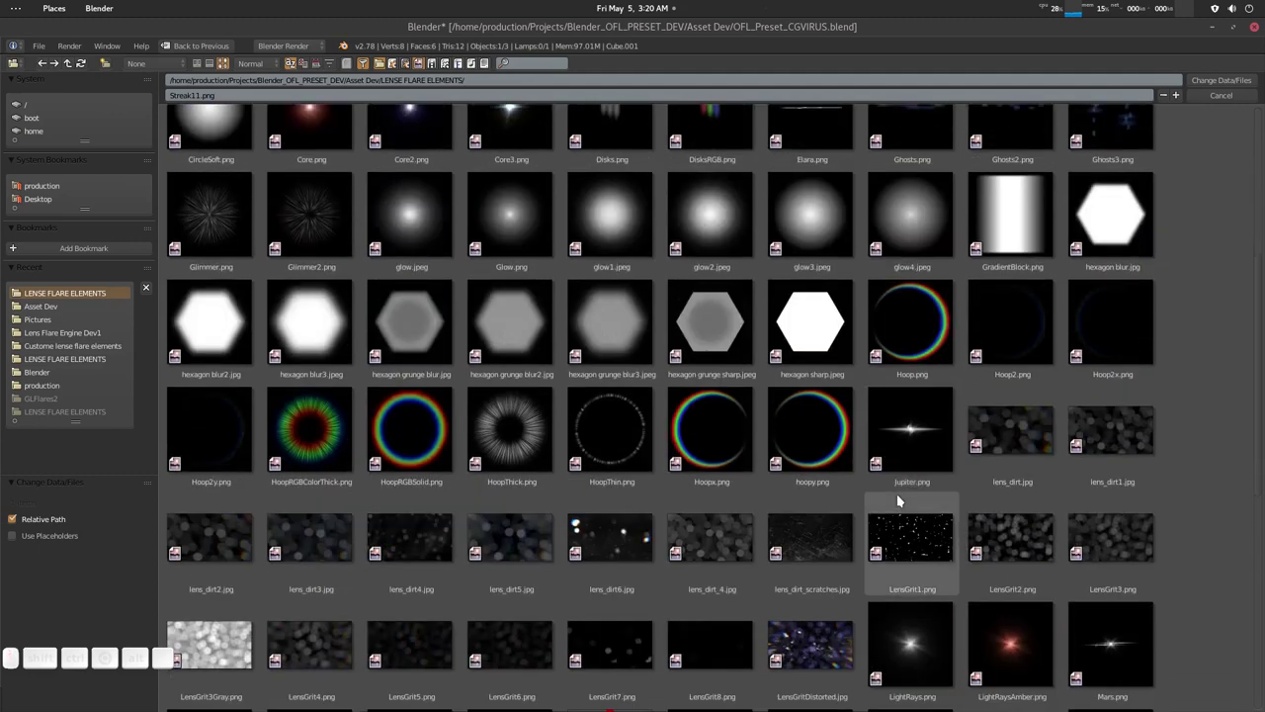
pyautogui.scroll(-10, 898, 501)
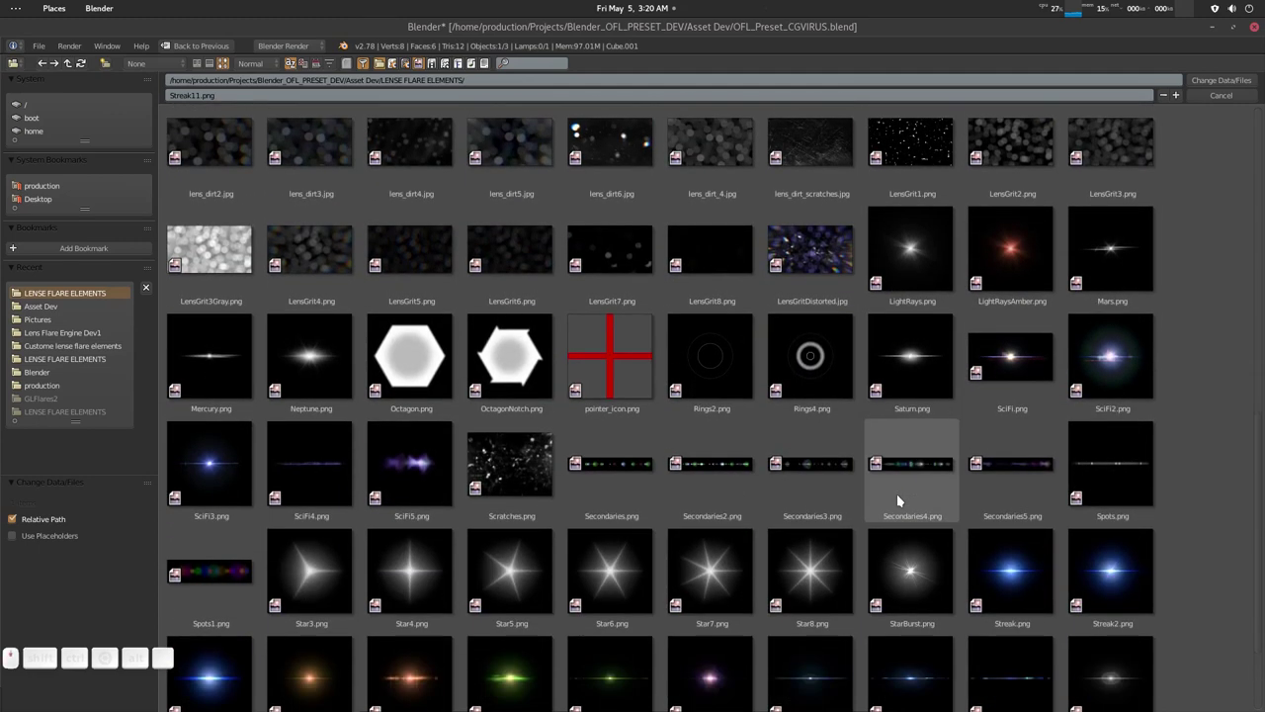
pyautogui.scroll(-2, 898, 501)
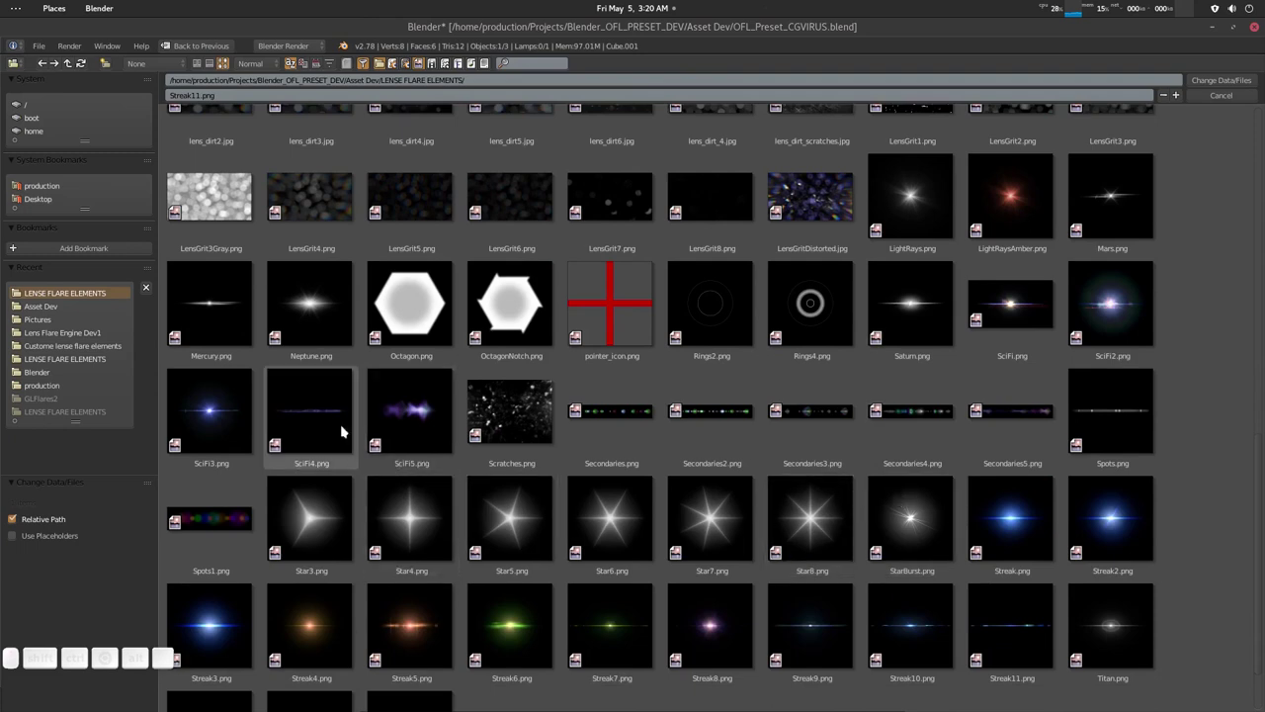
pyautogui.scroll(-1, 328, 425)
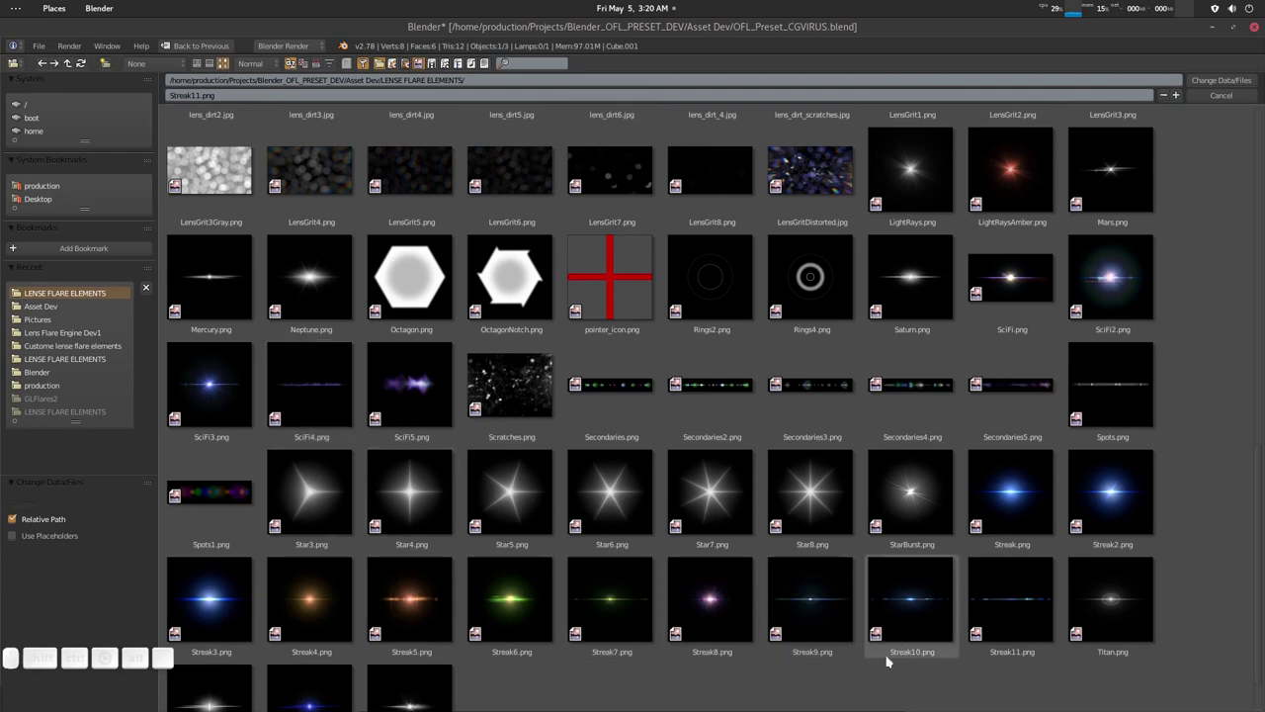
pyautogui.doubleClick(934, 617)
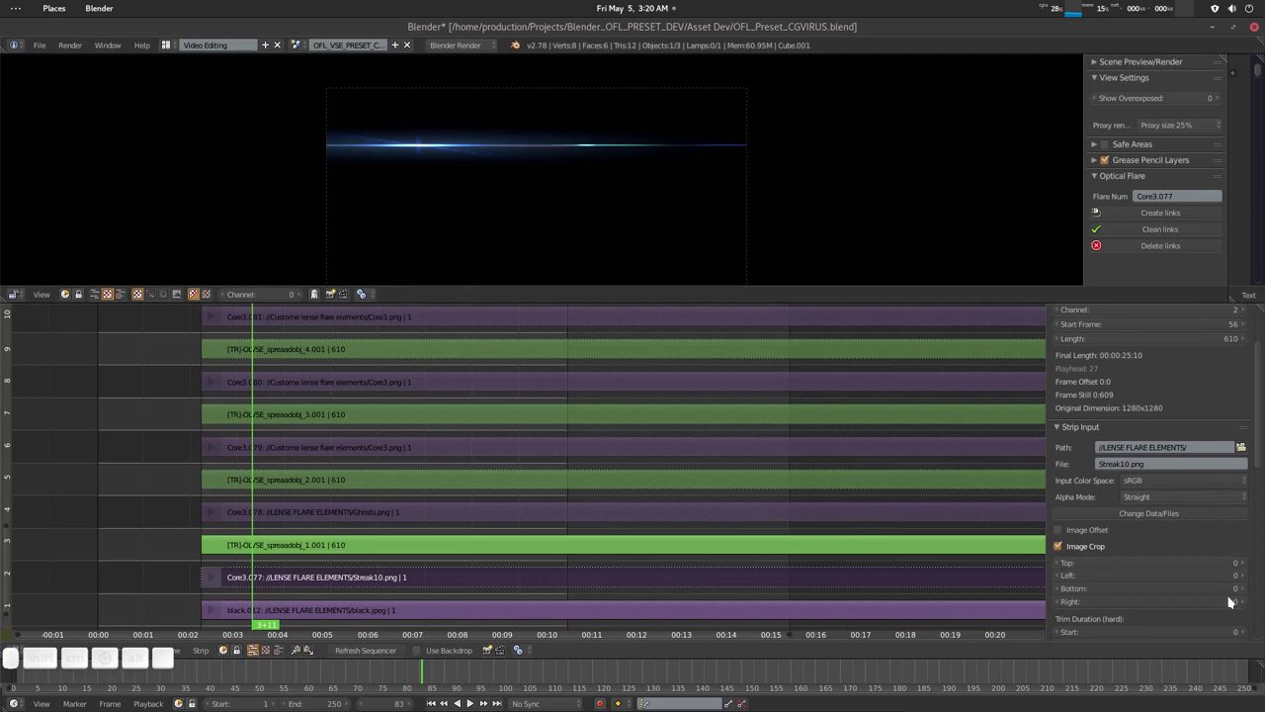
# Step: Leave the spreads group and move the second flare with its global control strip closer to the preview frame's upper-left corner
pyautogui.press('Tab')
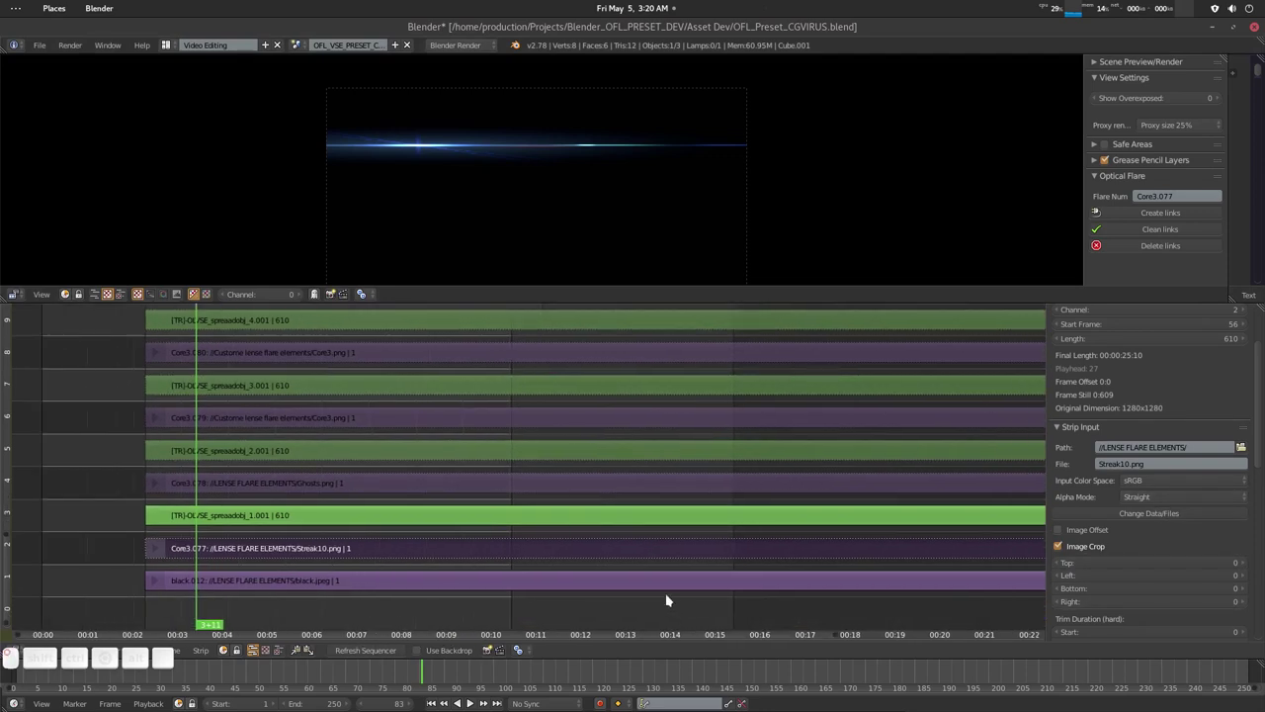
pyautogui.rightClick(729, 377)
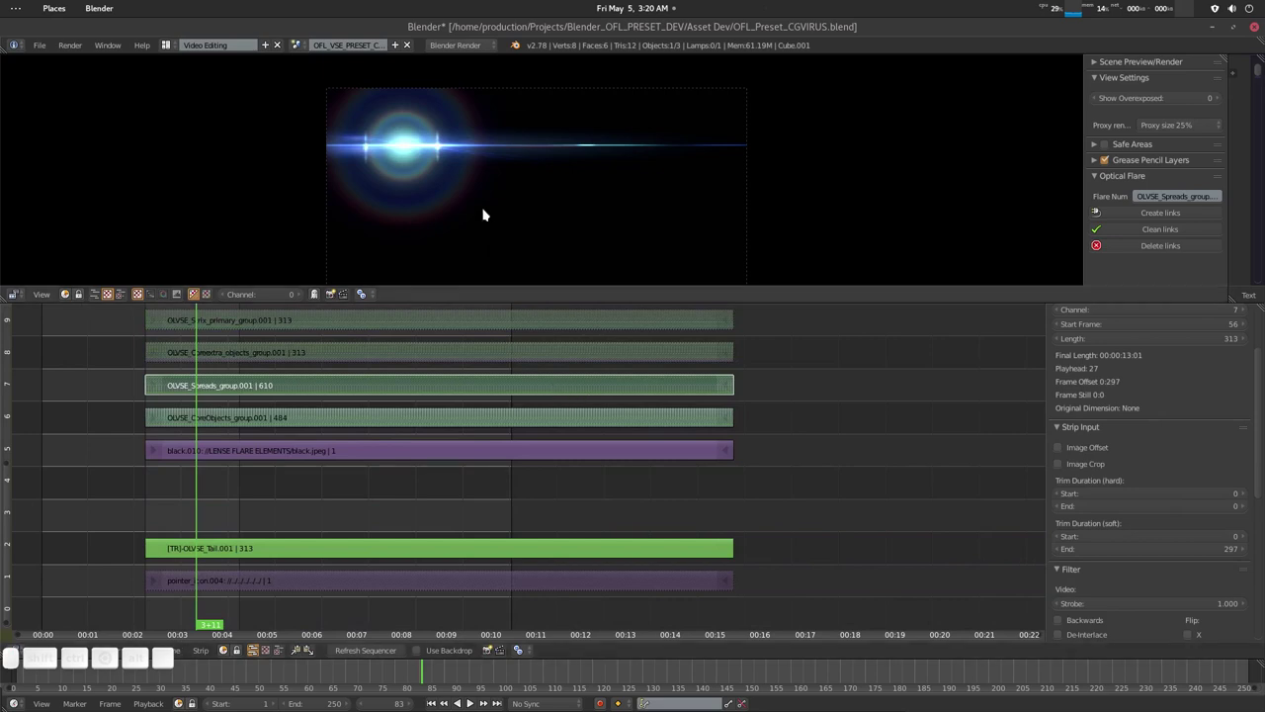
pyautogui.rightClick(405, 145)
pyautogui.press('g')
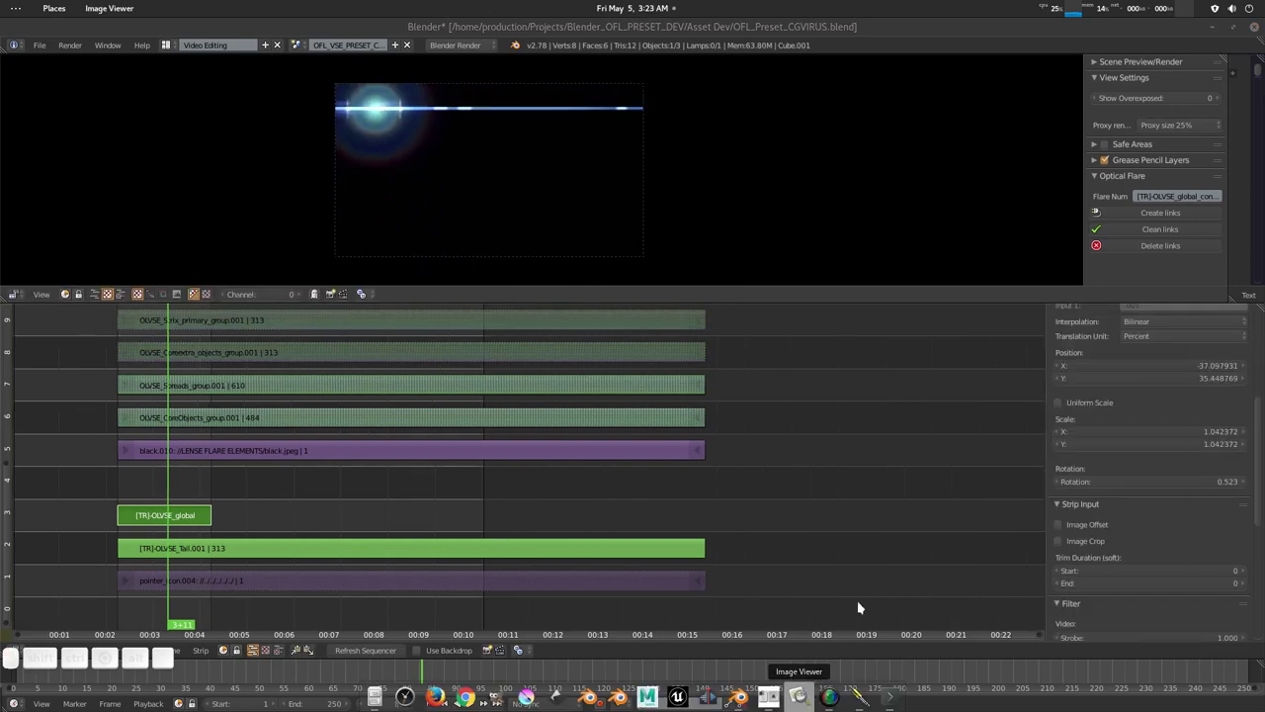
# Step: Inspect the strips inside OLVSE_Spreads_group.001 and OLVSE_CoreObjects_group.001, returning to the second flare's group after each
pyautogui.click(230, 391)
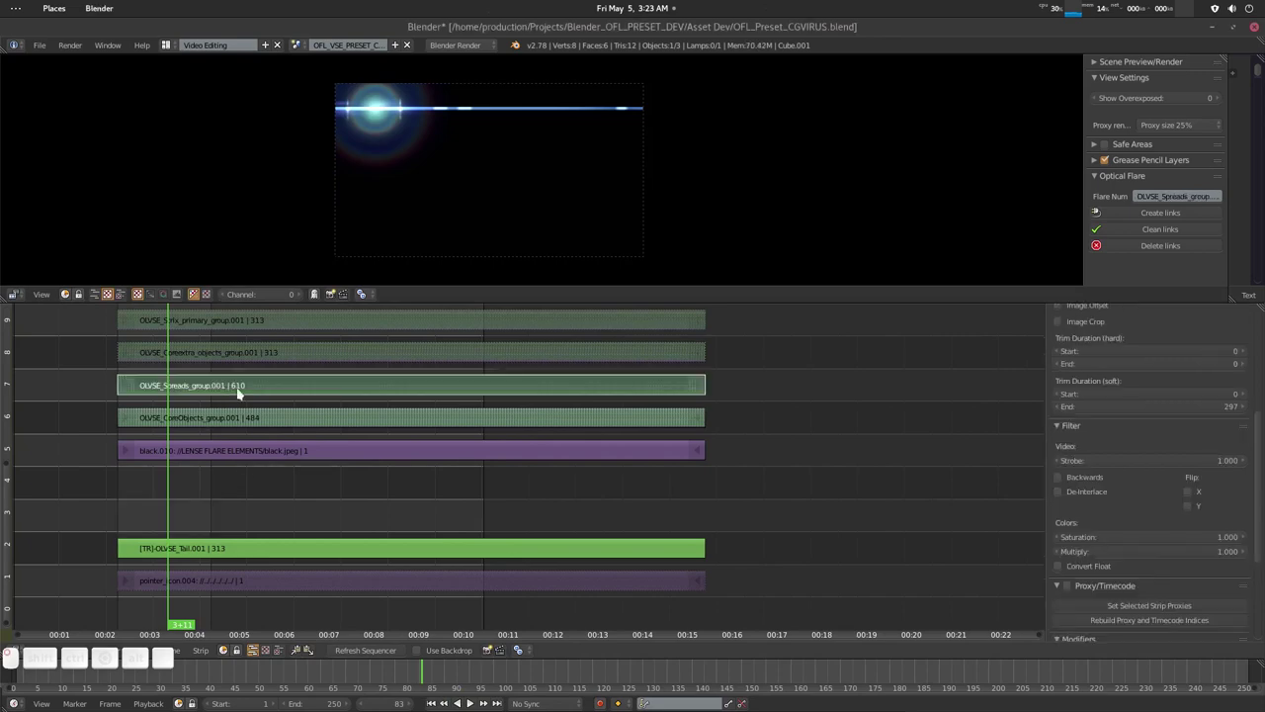
pyautogui.press('Tab')
pyautogui.rightClick(233, 507)
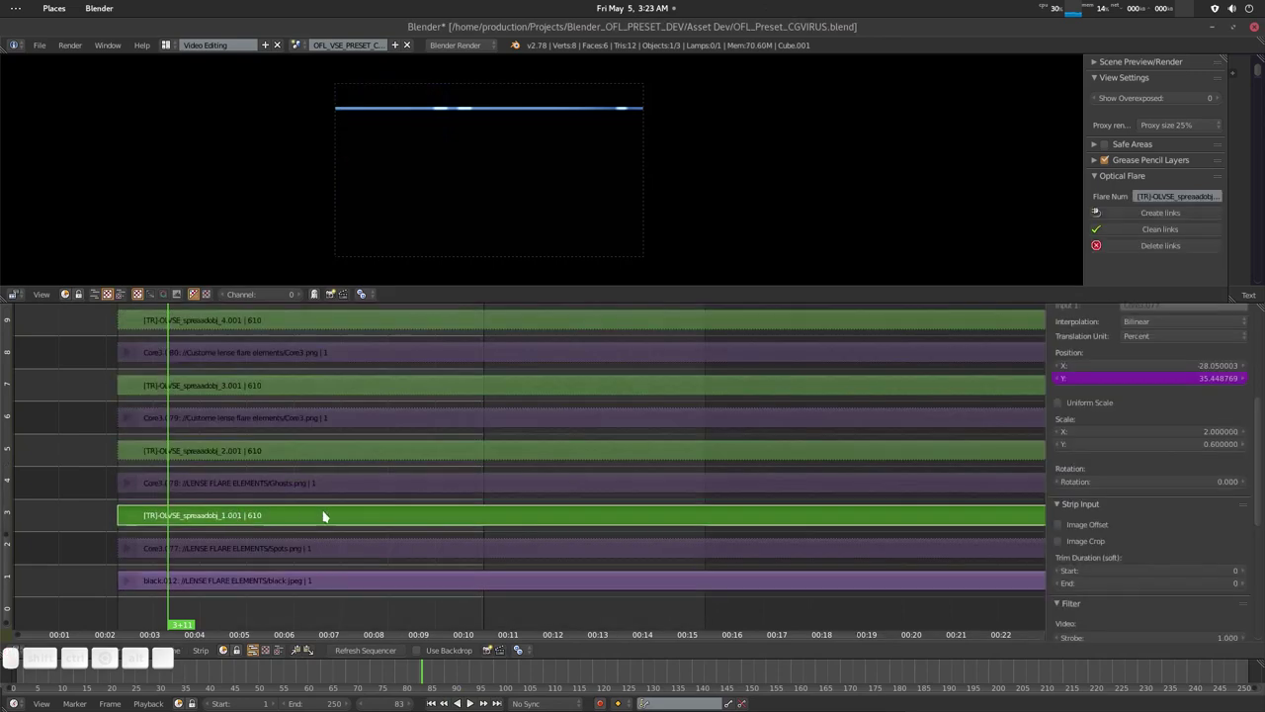
pyautogui.press('Tab')
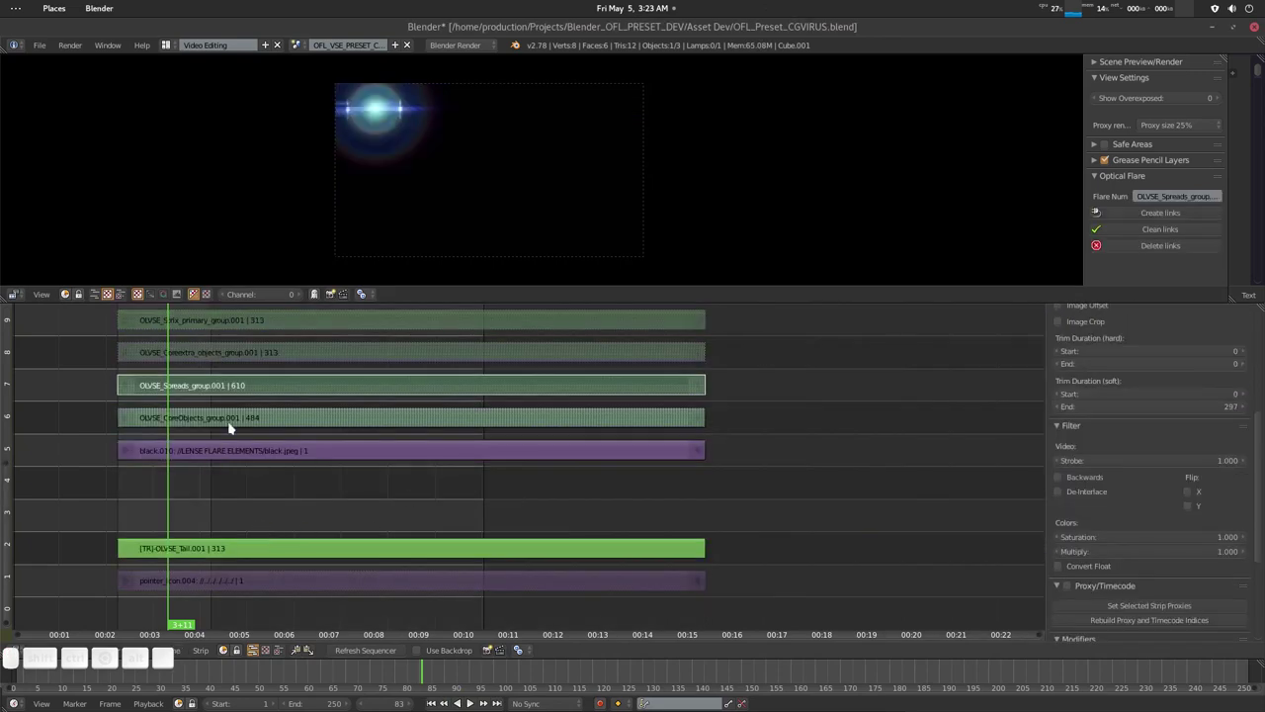
pyautogui.rightClick(277, 419)
pyautogui.press('Tab')
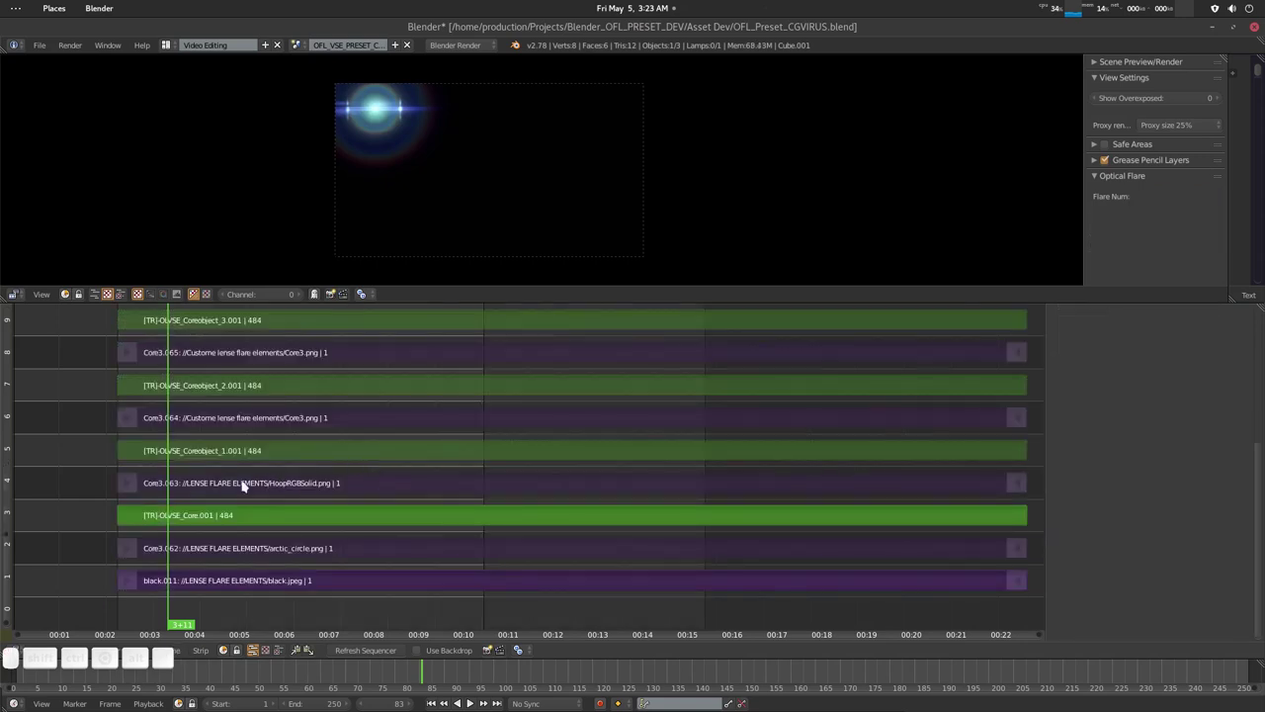
pyautogui.press('Tab')
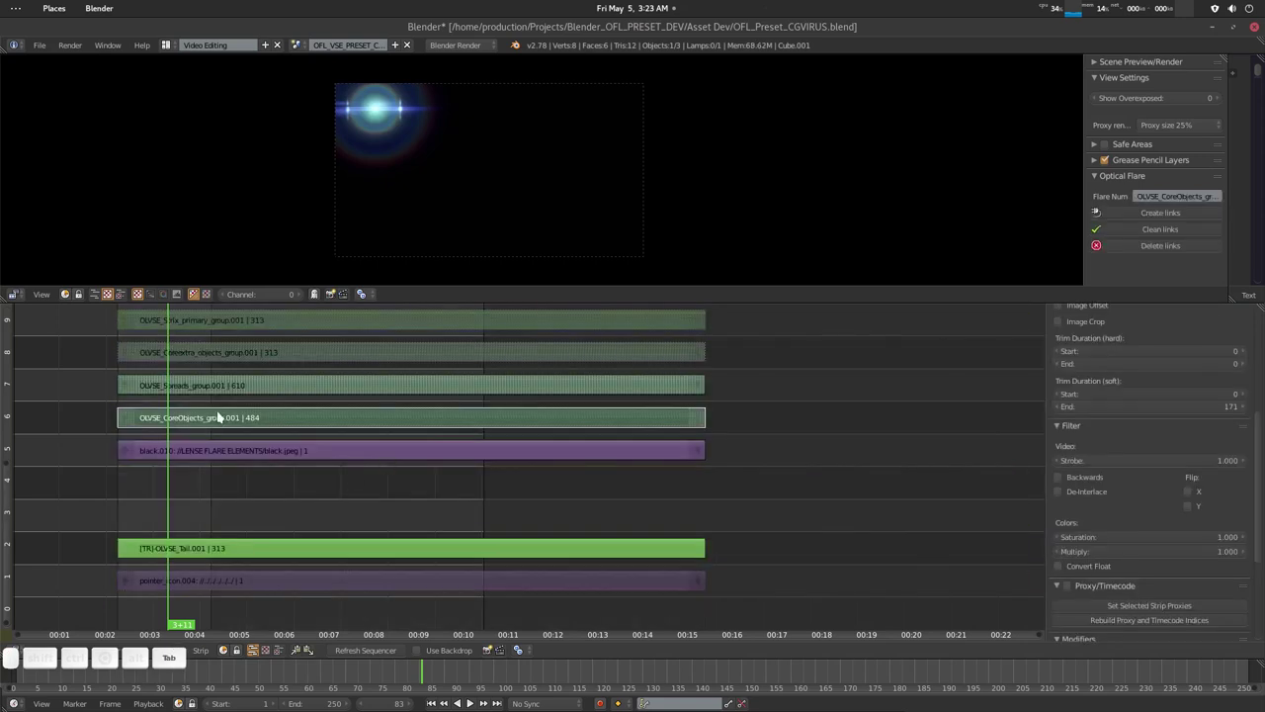
# Step: Open the OLVSE_Coreextra_objects_group.001 strip, mute [TR]-OLVSE_coreextraobj_1.001 inside it and leave only [TR]-OLVSE_coreextraobj_2.001 unmuted
pyautogui.rightClick(238, 360)
pyautogui.keyDown('shift'); pyautogui.scroll(2, 220, 415); pyautogui.keyUp('shift')
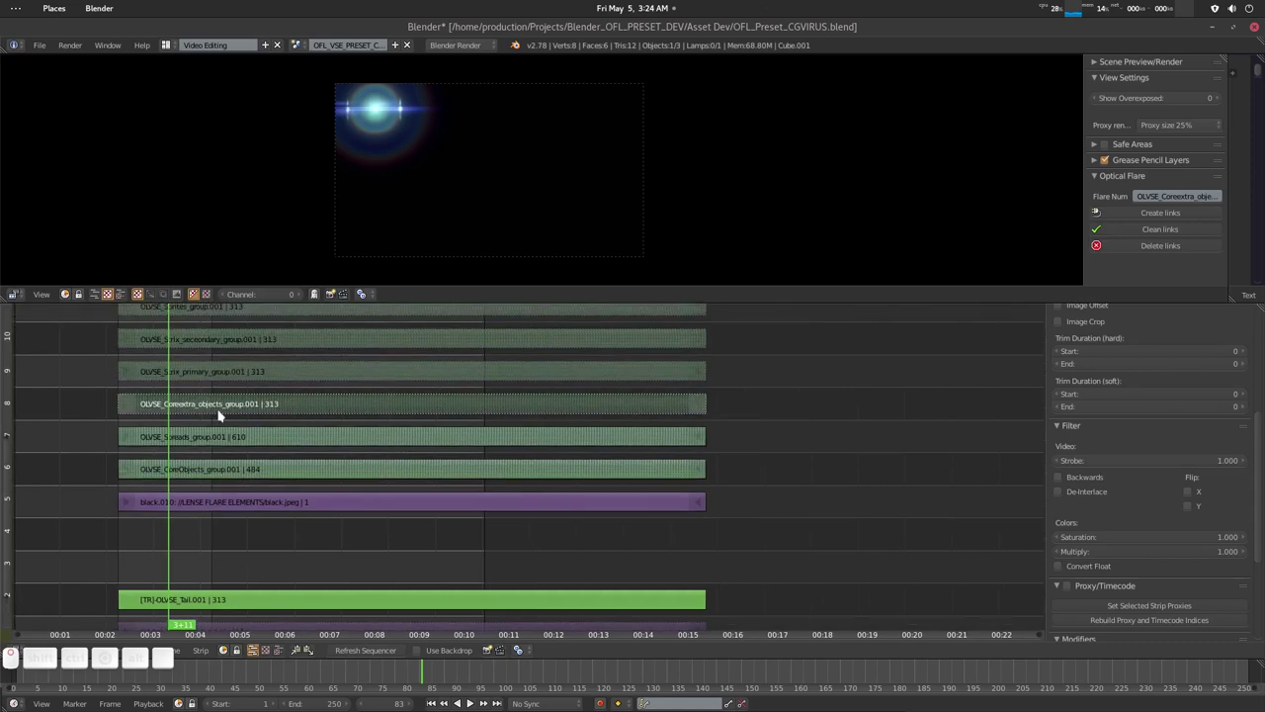
pyautogui.press('Tab')
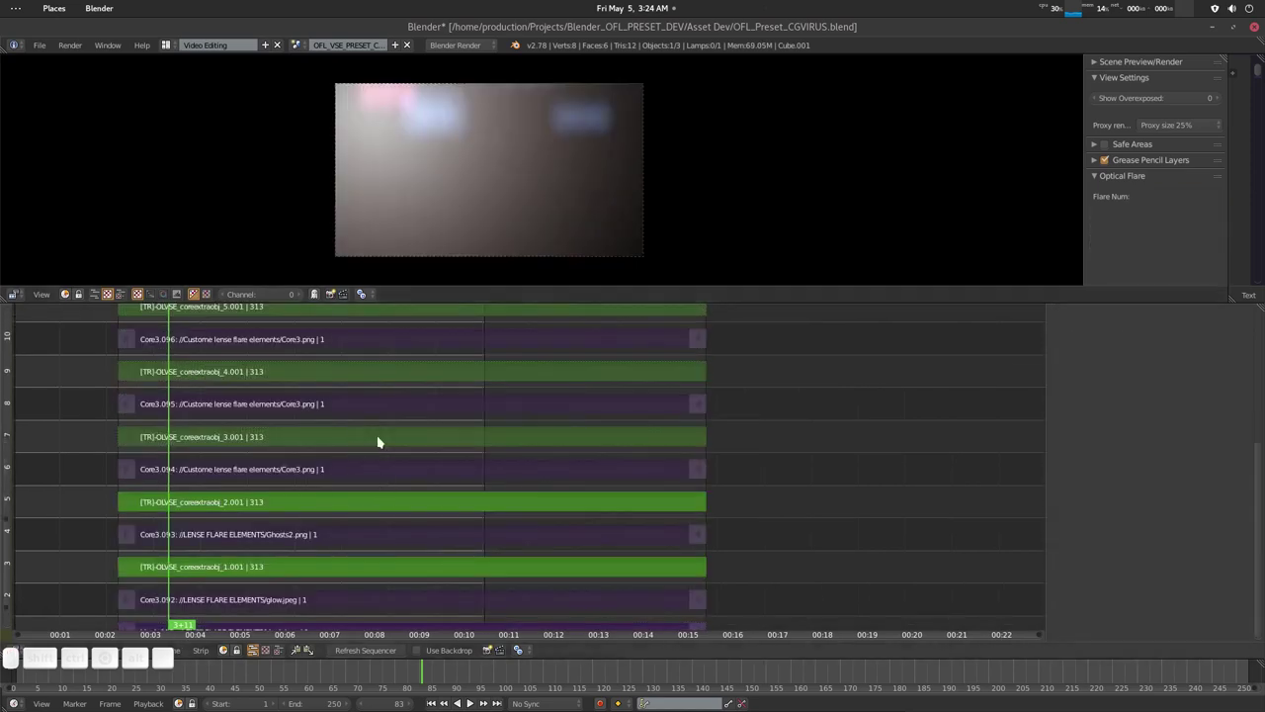
pyautogui.moveTo(379, 441); pyautogui.dragTo(392, 381, button='middle')
pyautogui.rightClick(243, 459)
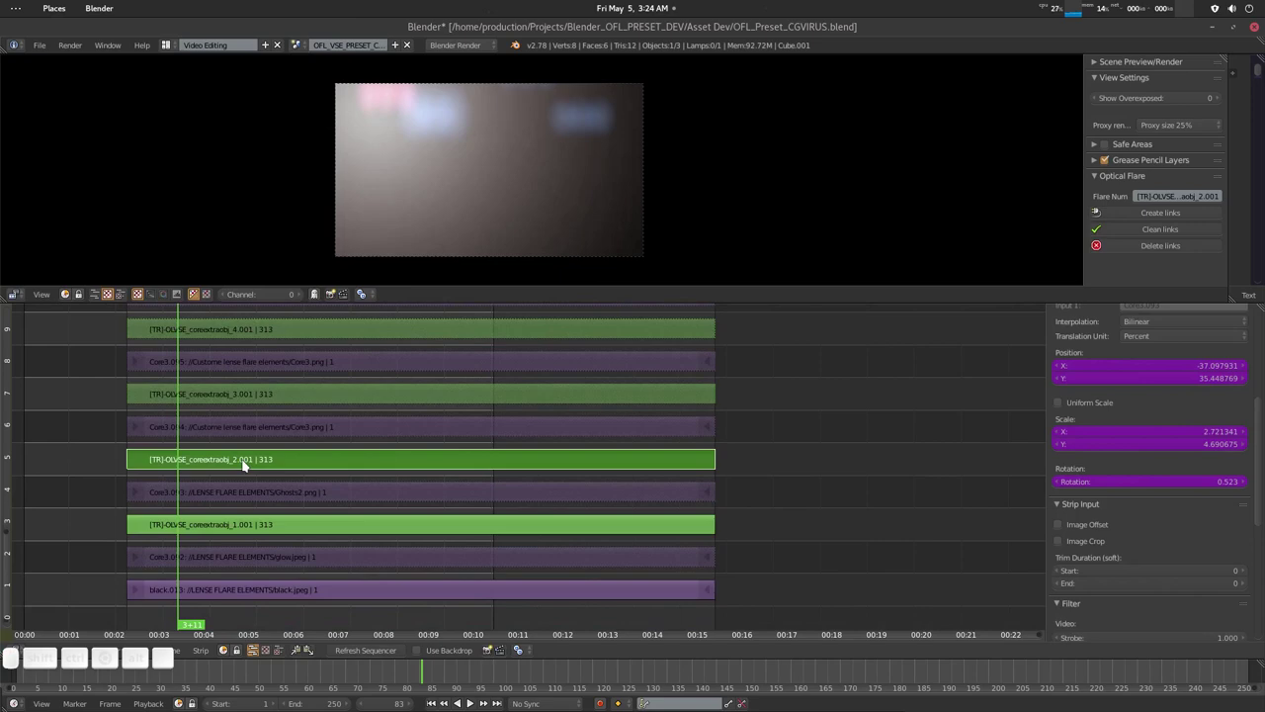
pyautogui.rightClick(239, 527)
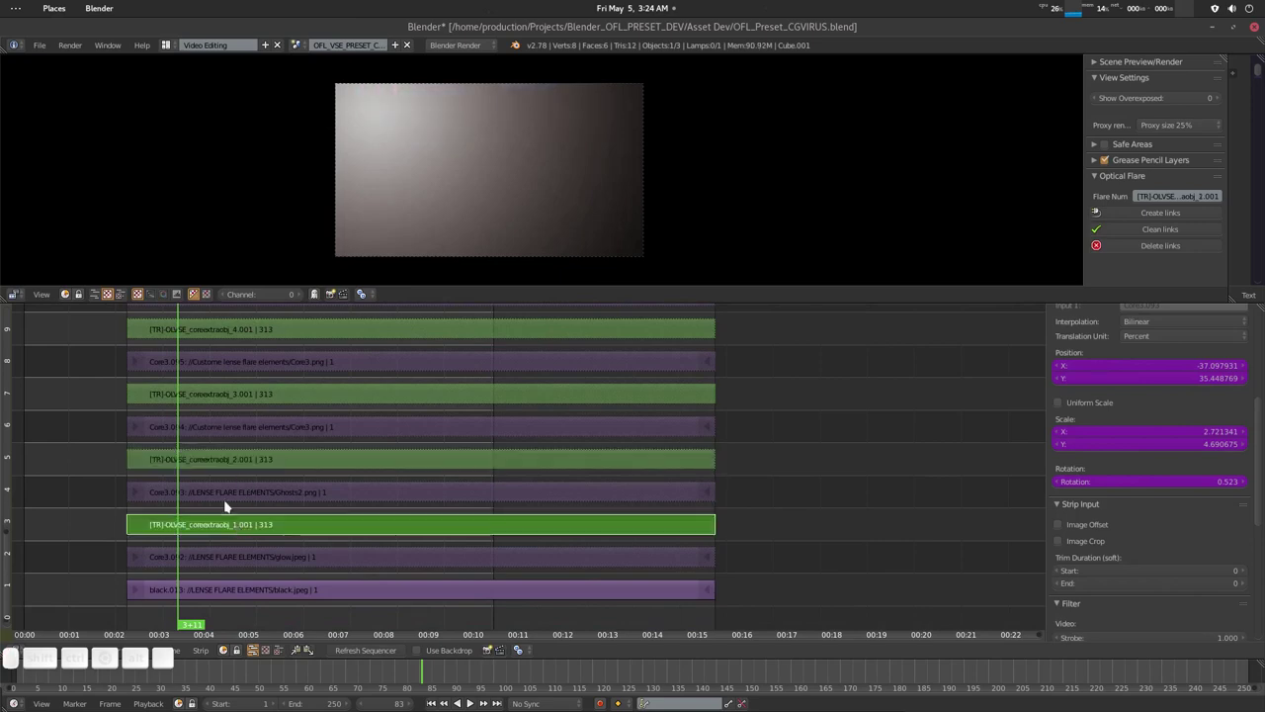
pyautogui.rightClick(227, 462)
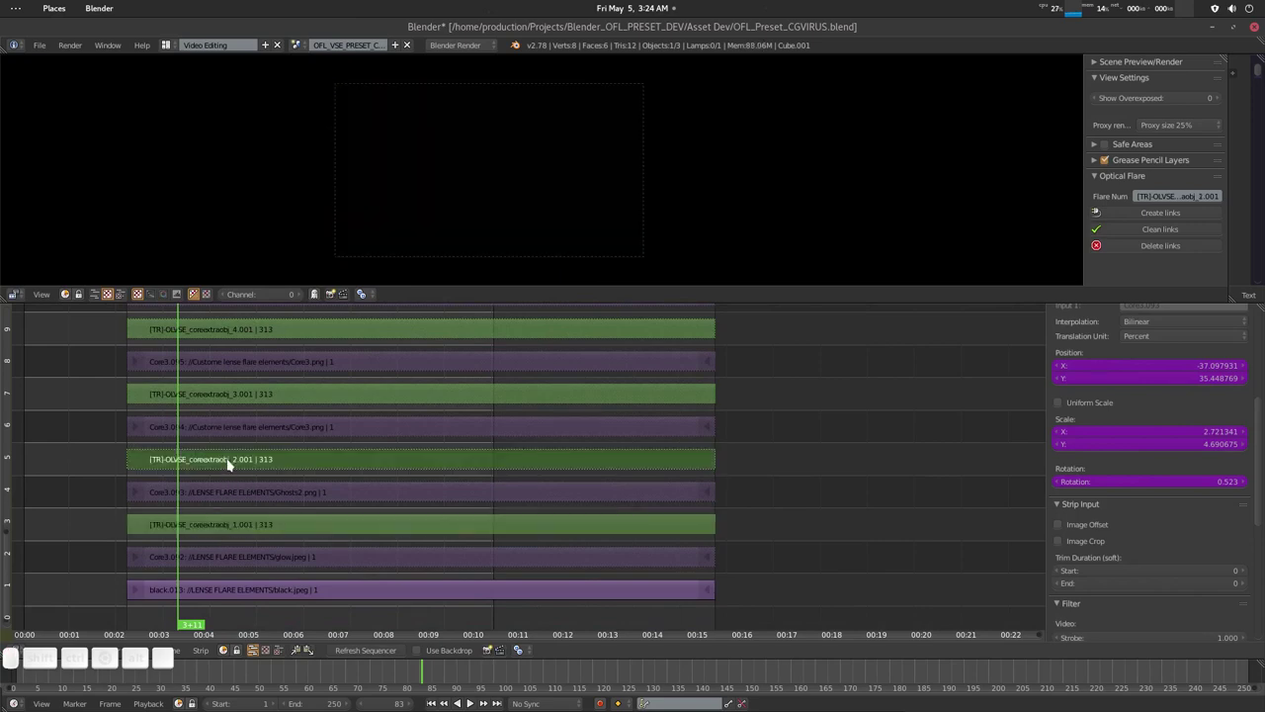
pyautogui.hotkey('alt', 'h')
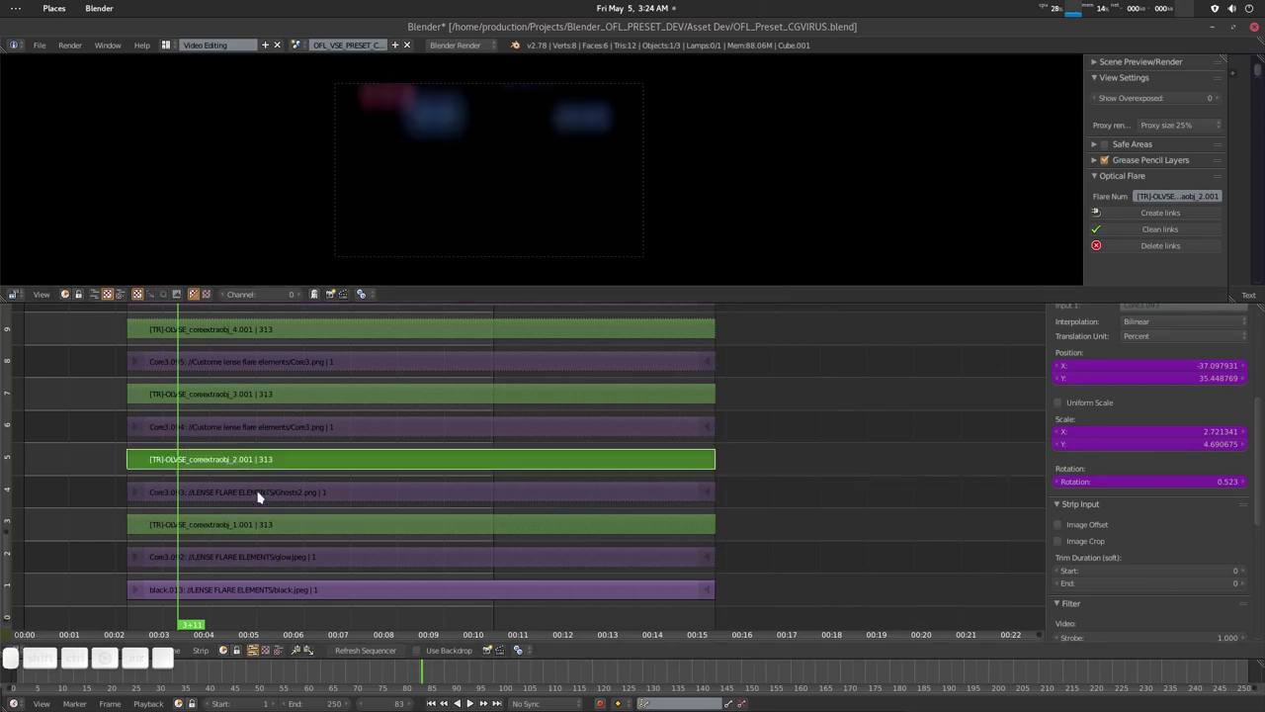
# Step: Return to the second flare's group with OLVSE_Coreextra_objects_group.001 unmuted, rechecking the [TR]-OLVSE_coreextraobj_2.001 strip inside it
pyautogui.press('Tab')
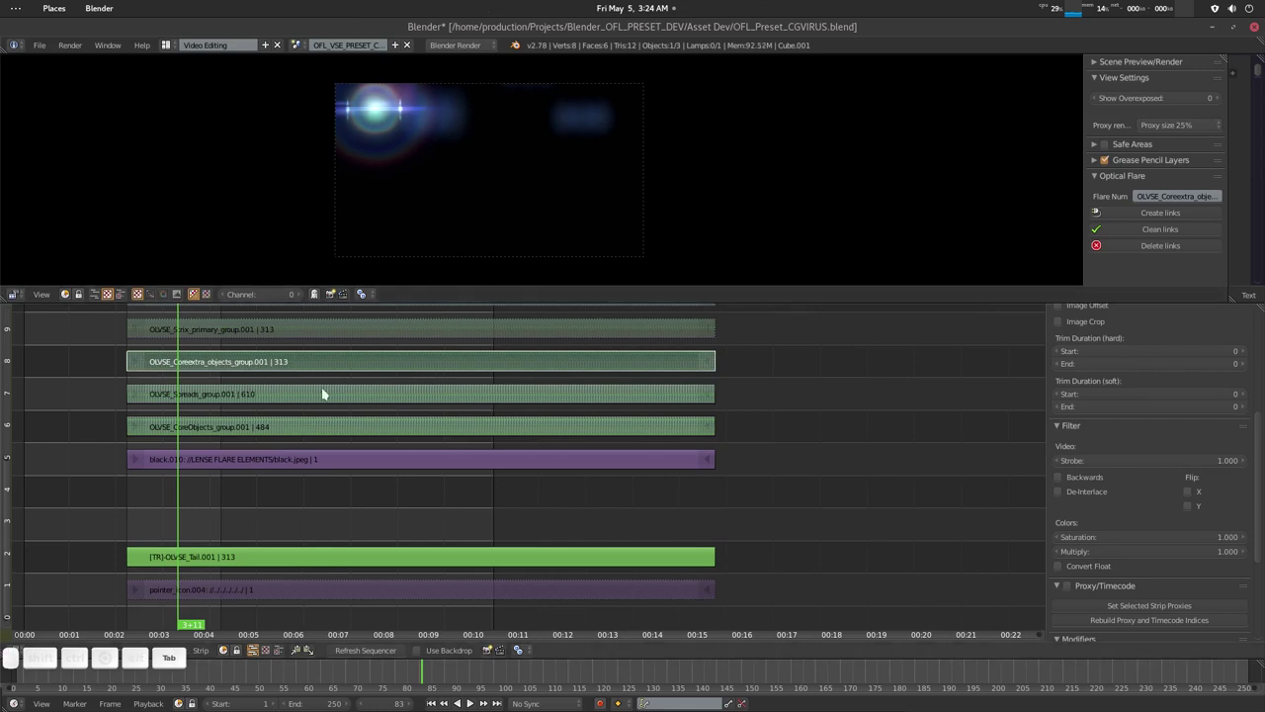
pyautogui.press('Tab')
pyautogui.click(291, 457)
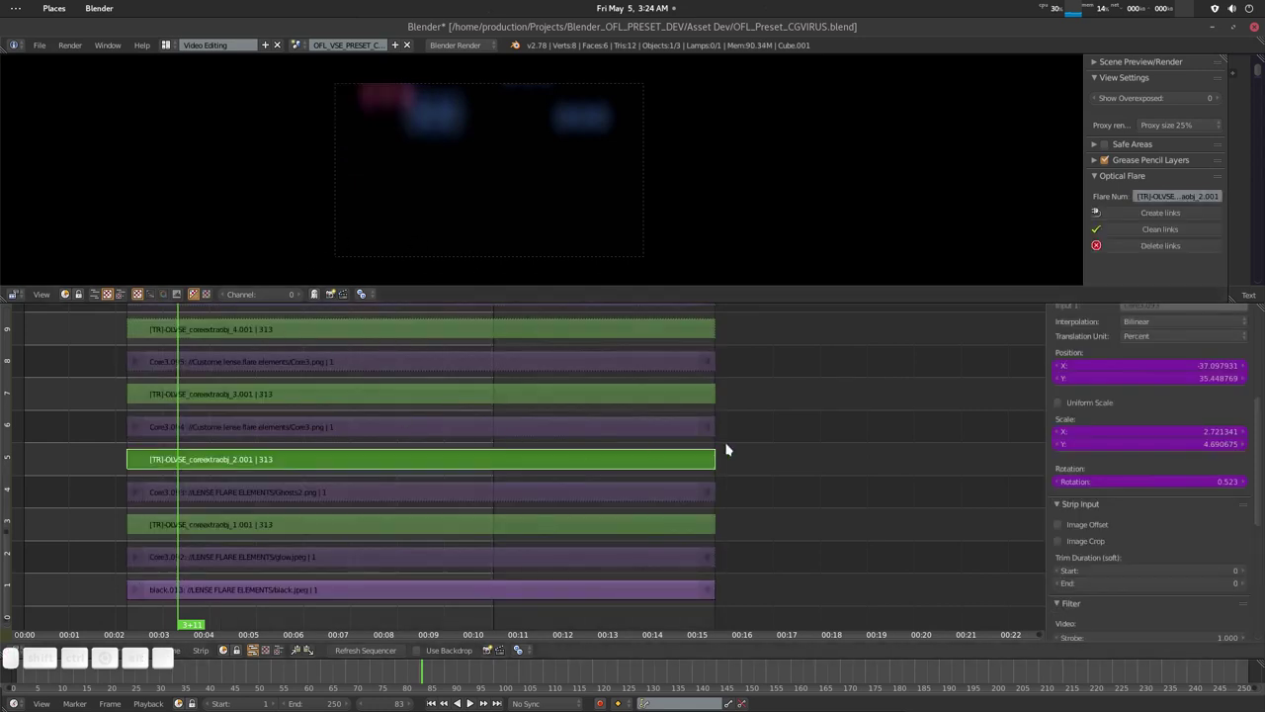
pyautogui.press('Tab')
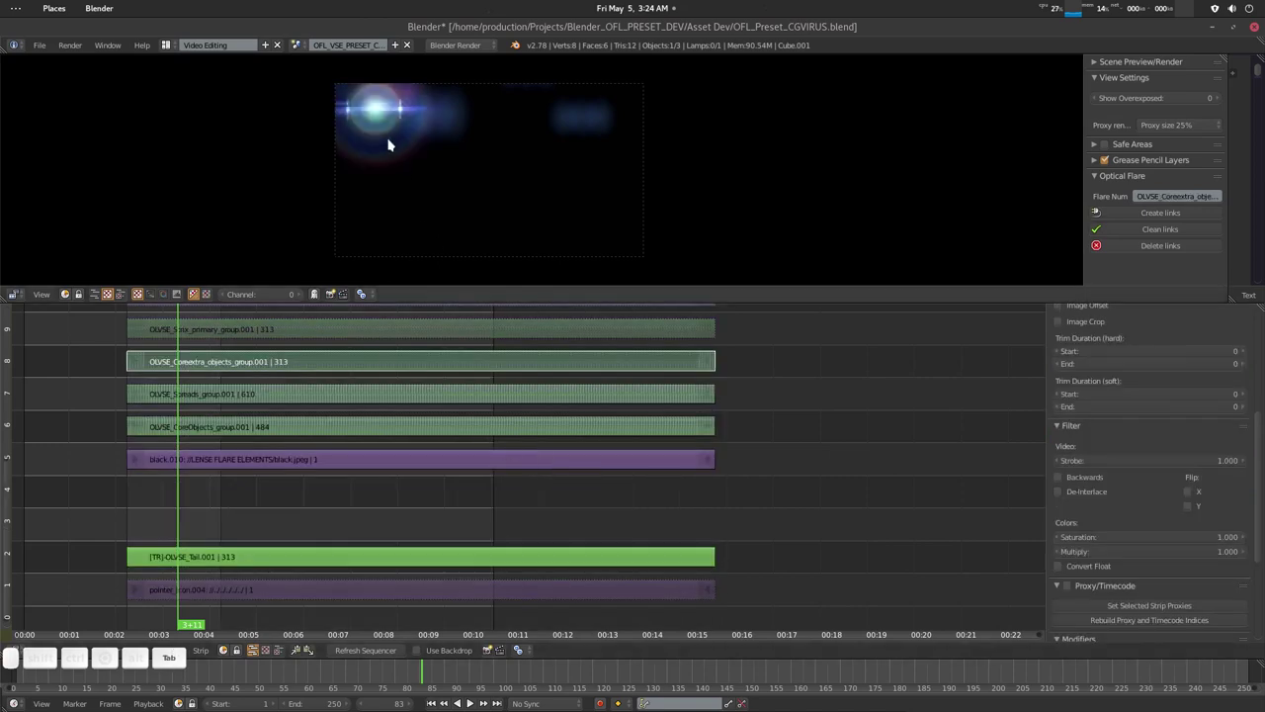
# Step: Move the second flare's global control strip to about X -35.39, Y 33.17 and scale it to about 0.62
pyautogui.press('g')
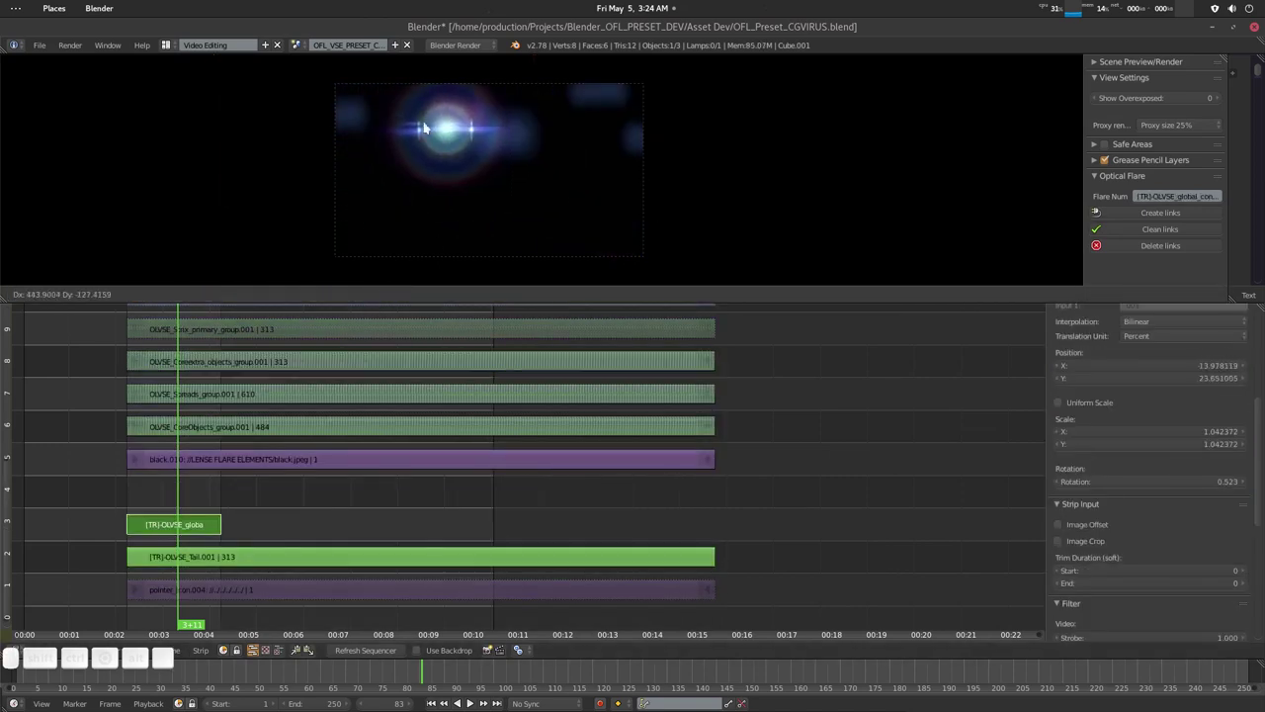
pyautogui.press('s')
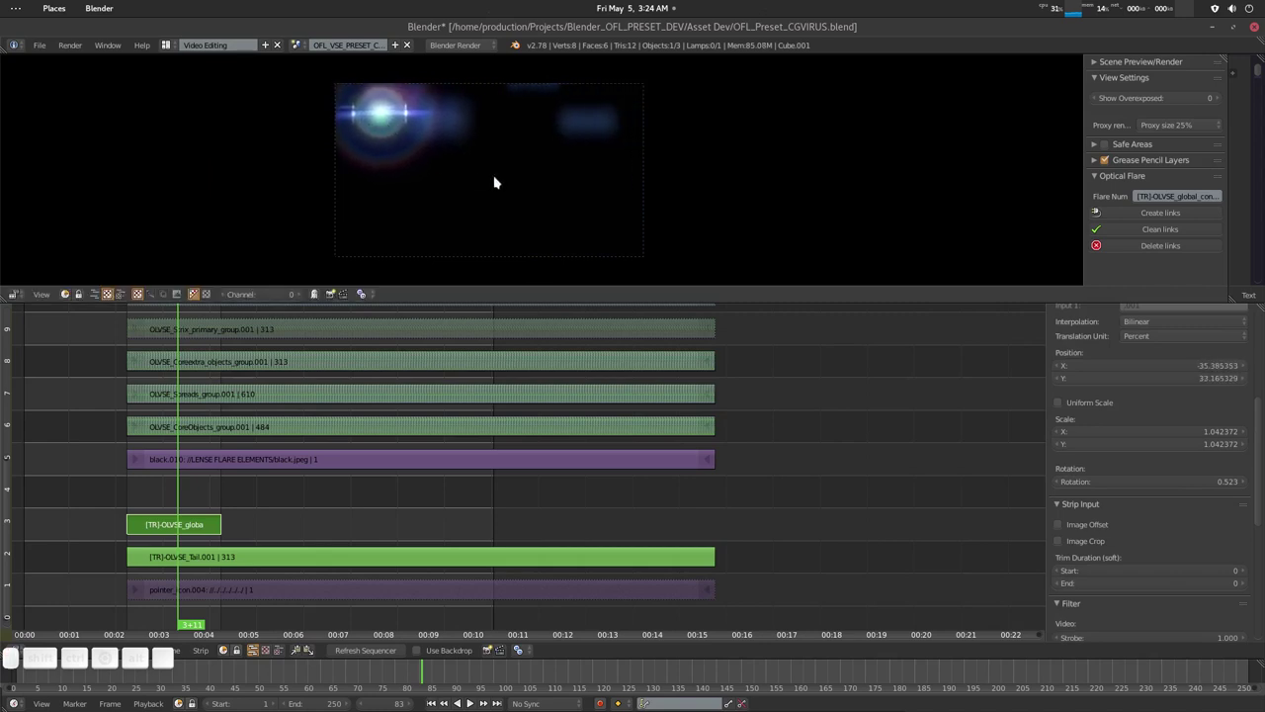
pyautogui.click(432, 168)
# Step: Reopen OLVSE_Coreextra_objects_group.001 and replace the Core3.093 strip's image with SciFi4.png from the LENSE FLARE ELEMENTS folder, browsing with thumbnails
pyautogui.moveTo(221, 358); pyautogui.dragTo(225, 390, button='middle')
pyautogui.rightClick(377, 394)
pyautogui.press('Tab')
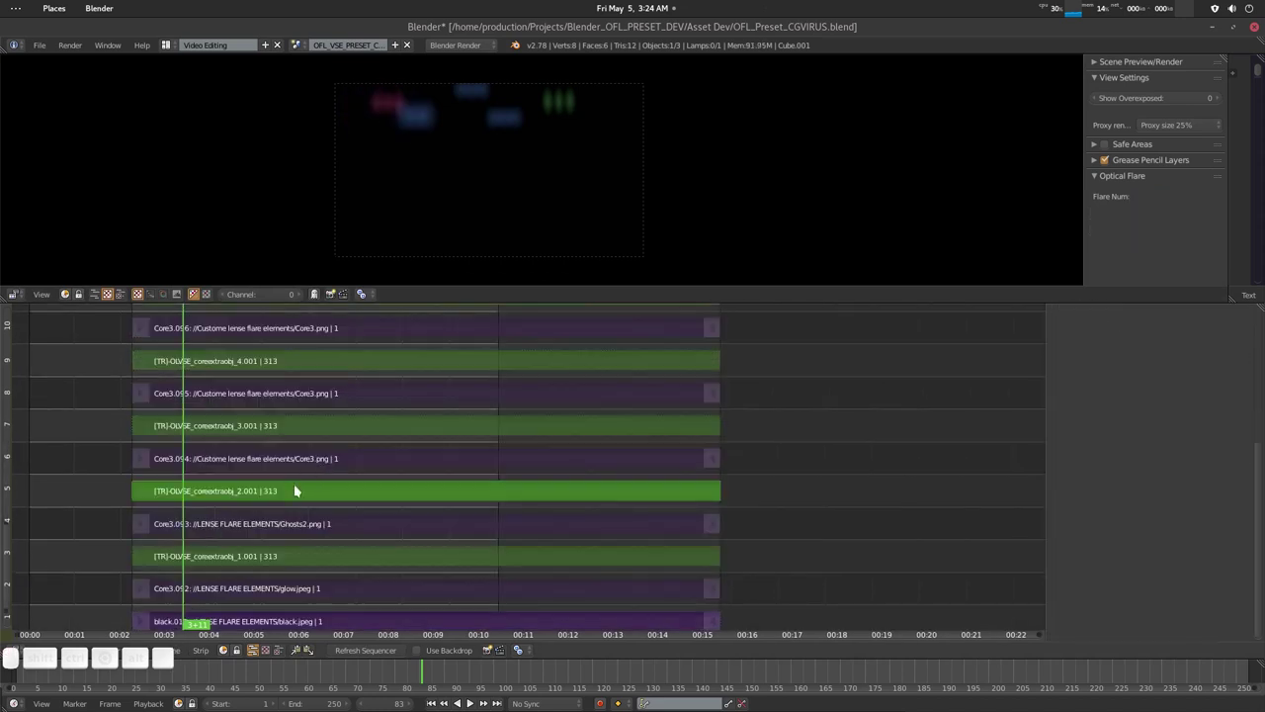
pyautogui.rightClick(247, 499)
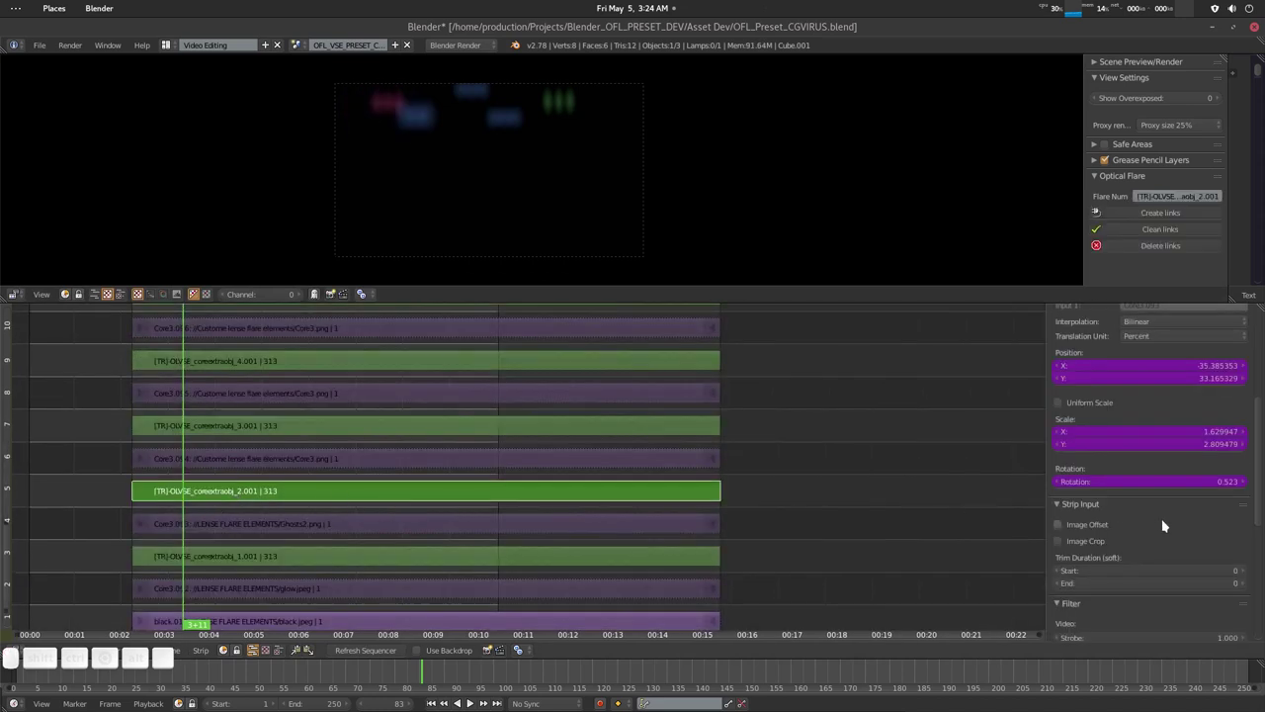
pyautogui.scroll(-5, 1170, 528)
pyautogui.rightClick(223, 527)
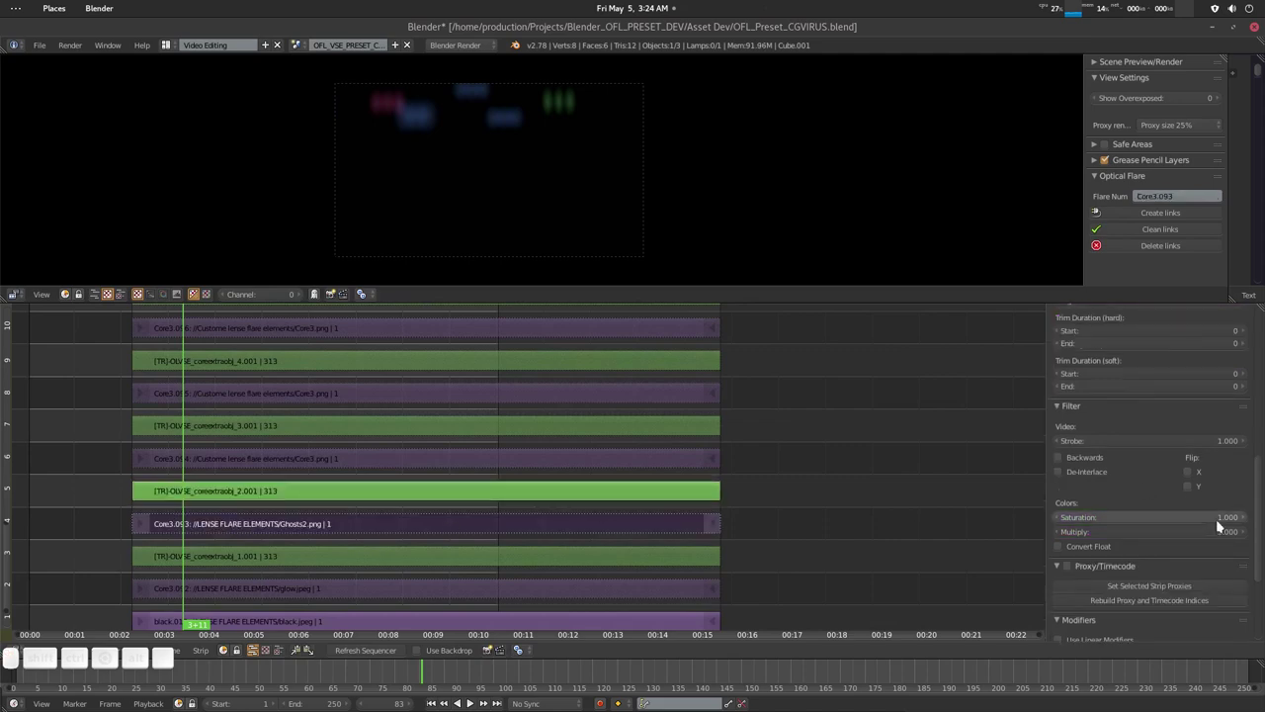
pyautogui.scroll(5, 1202, 488)
pyautogui.click(1196, 477)
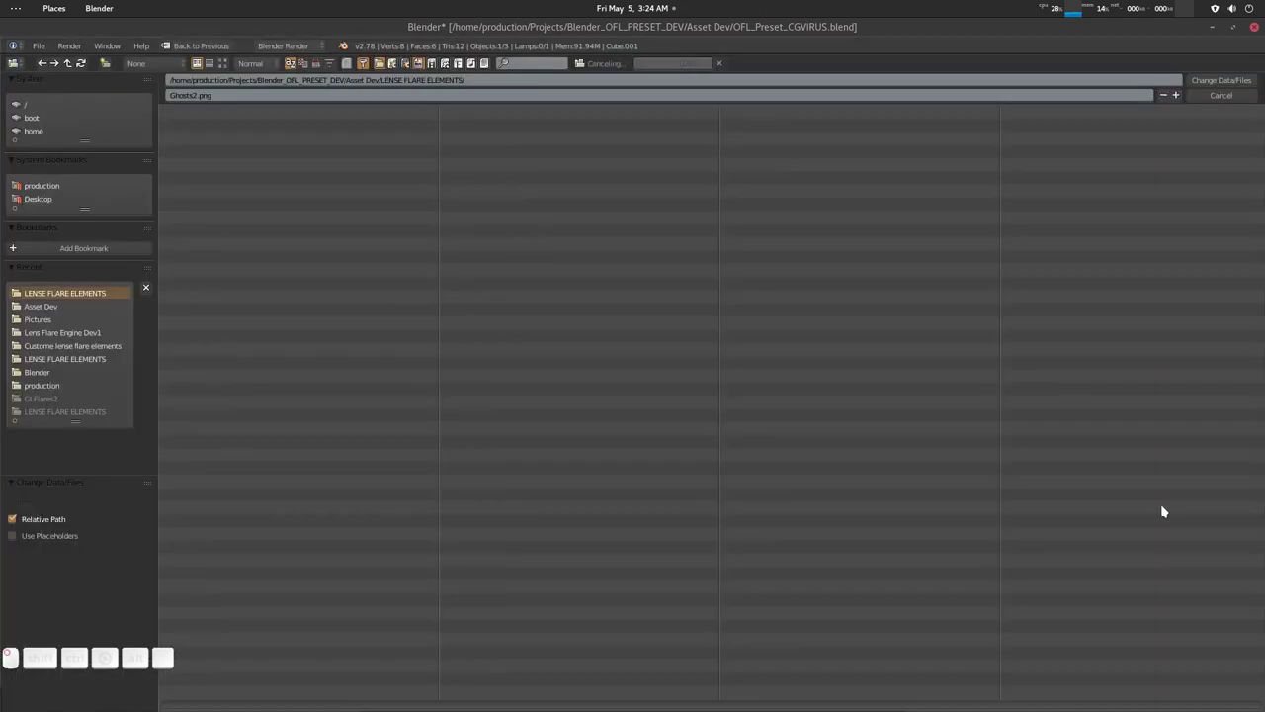
pyautogui.click(223, 63)
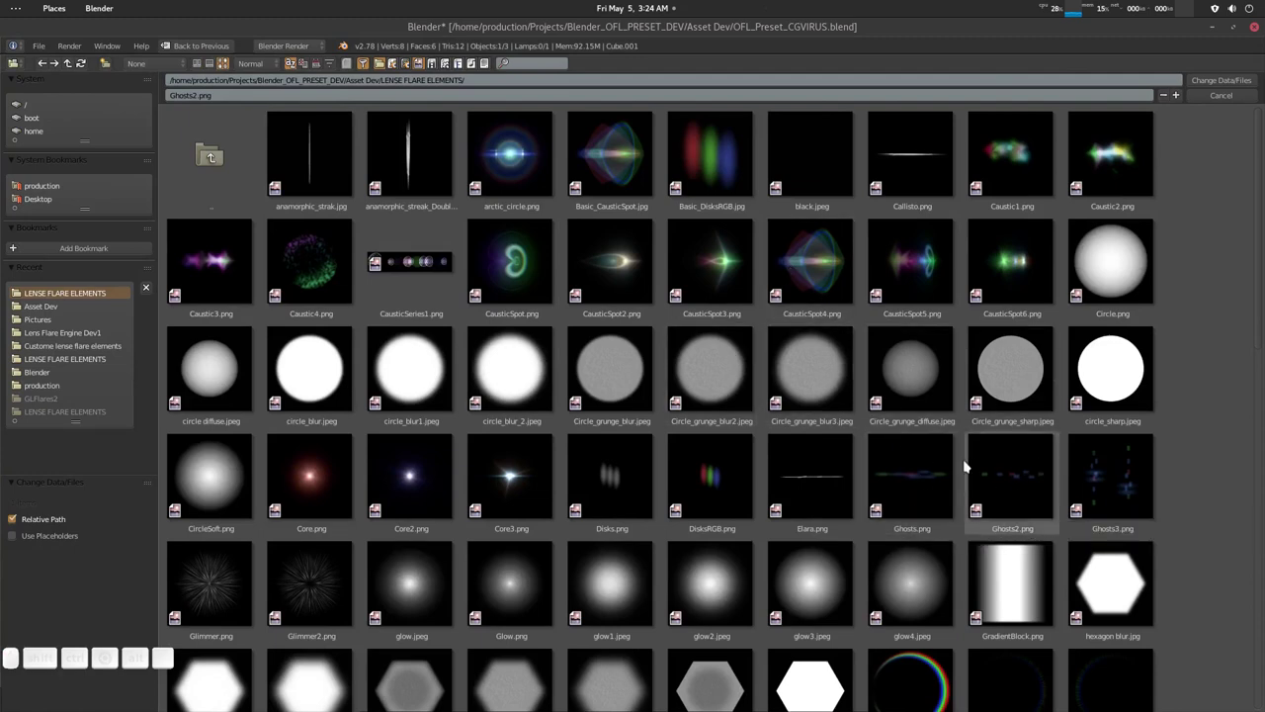
pyautogui.scroll(-8, 904, 494)
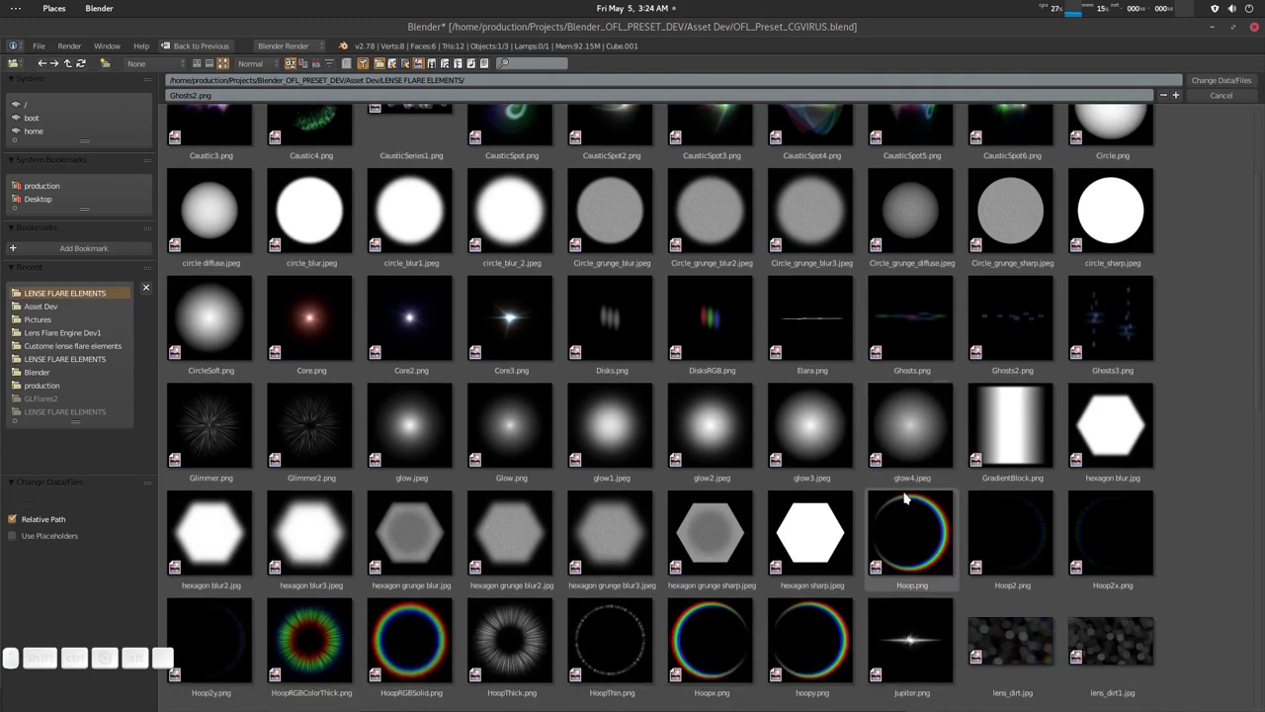
pyautogui.scroll(-5, 904, 497)
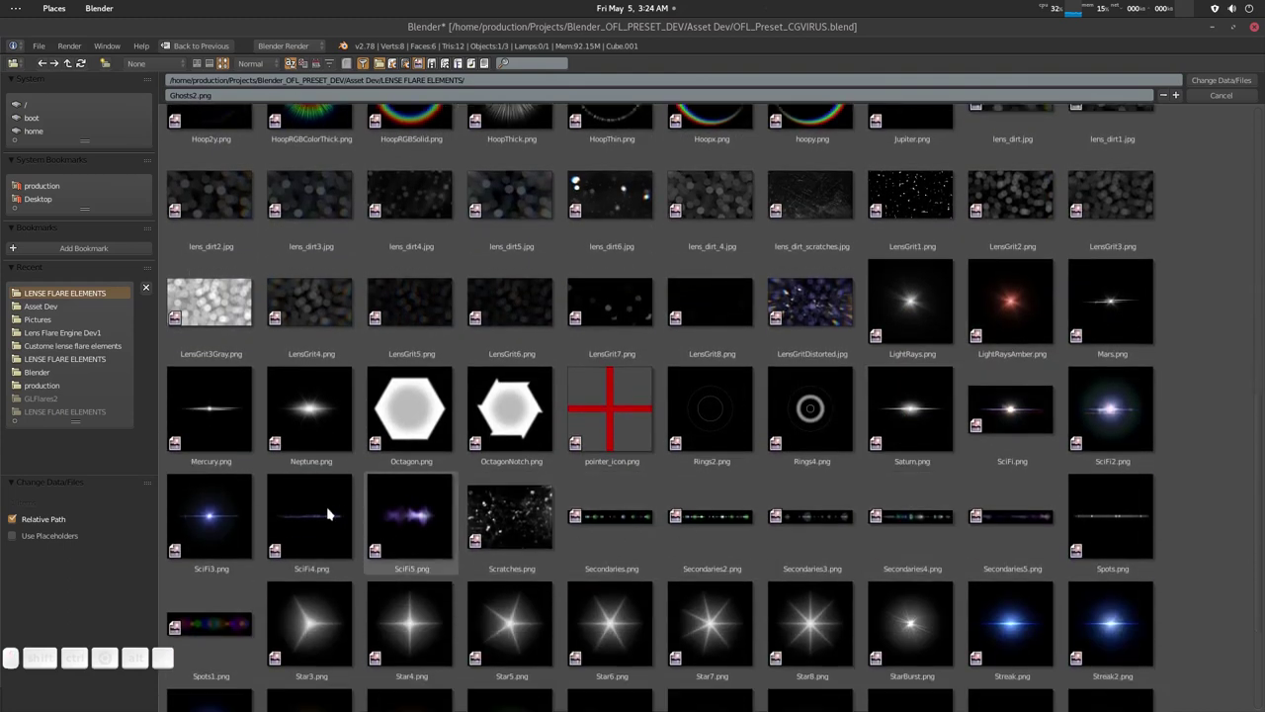
pyautogui.doubleClick(327, 514)
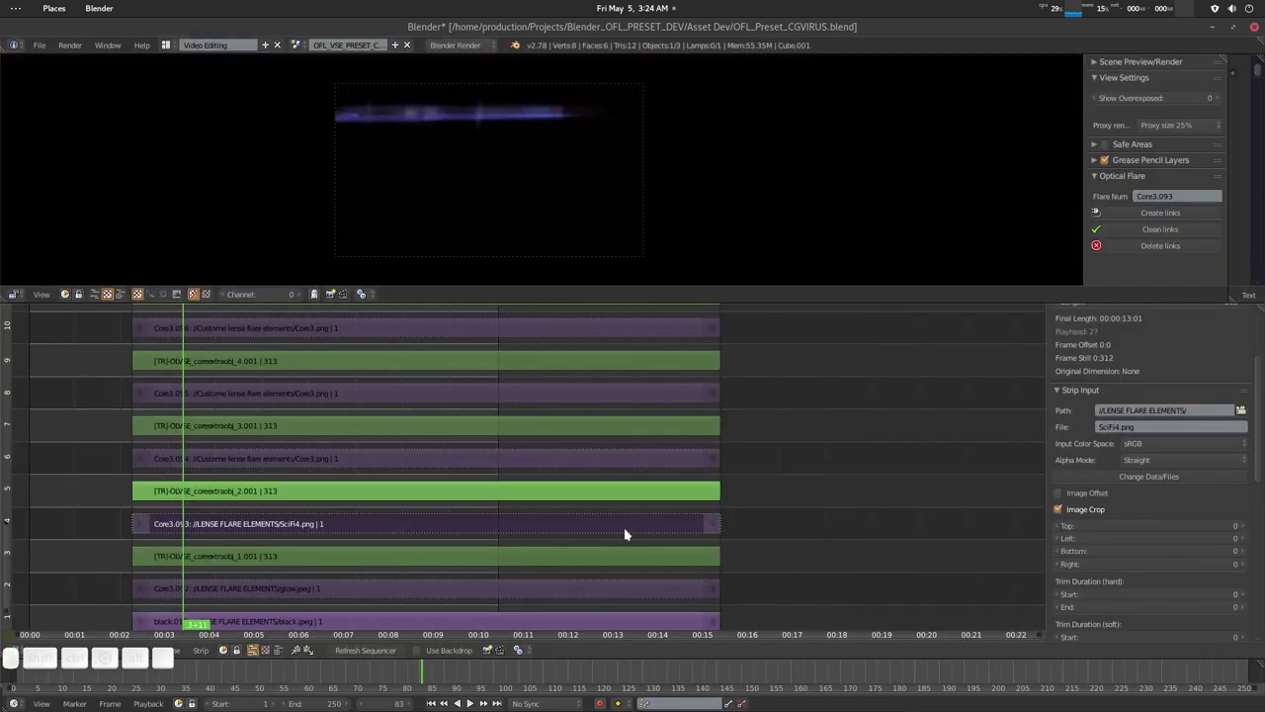
# Step: Leave the core extra objects group, scale the second flare's global control to about 0.86 and reposition the flare along the preview frame's upper edge
pyautogui.press('Tab')
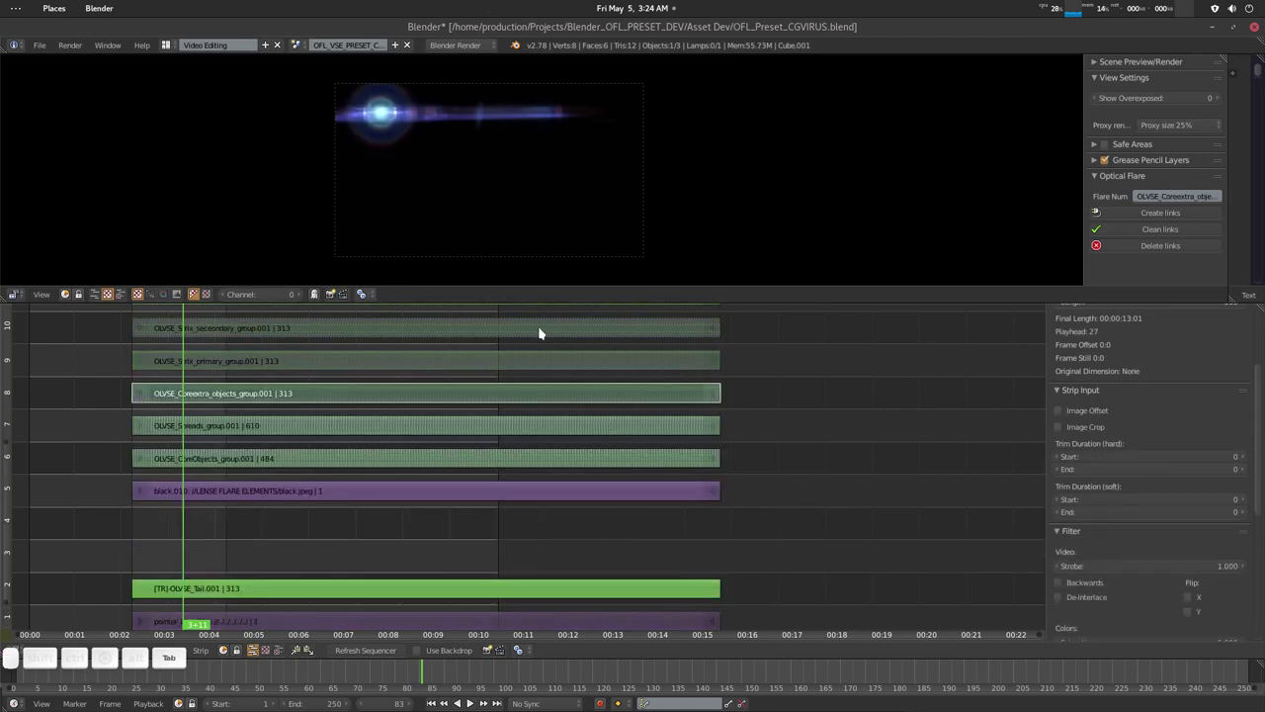
pyautogui.click(388, 112)
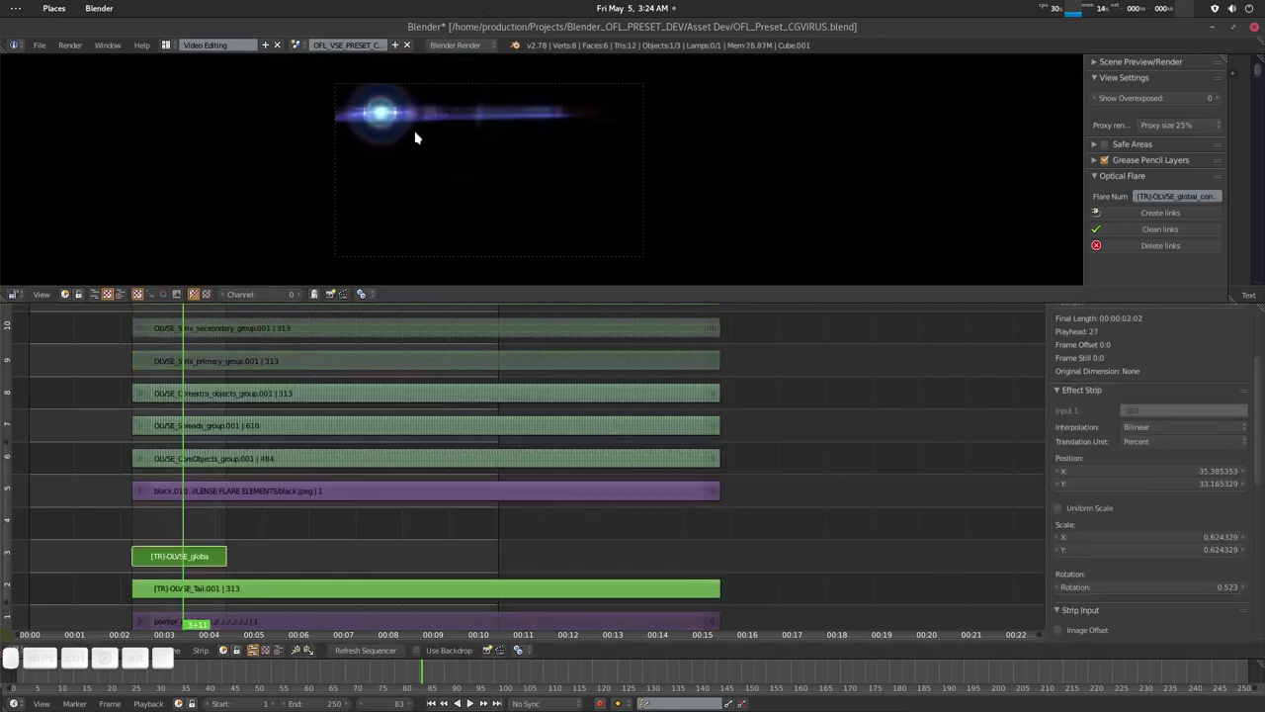
pyautogui.press('g')
pyautogui.click(464, 153)
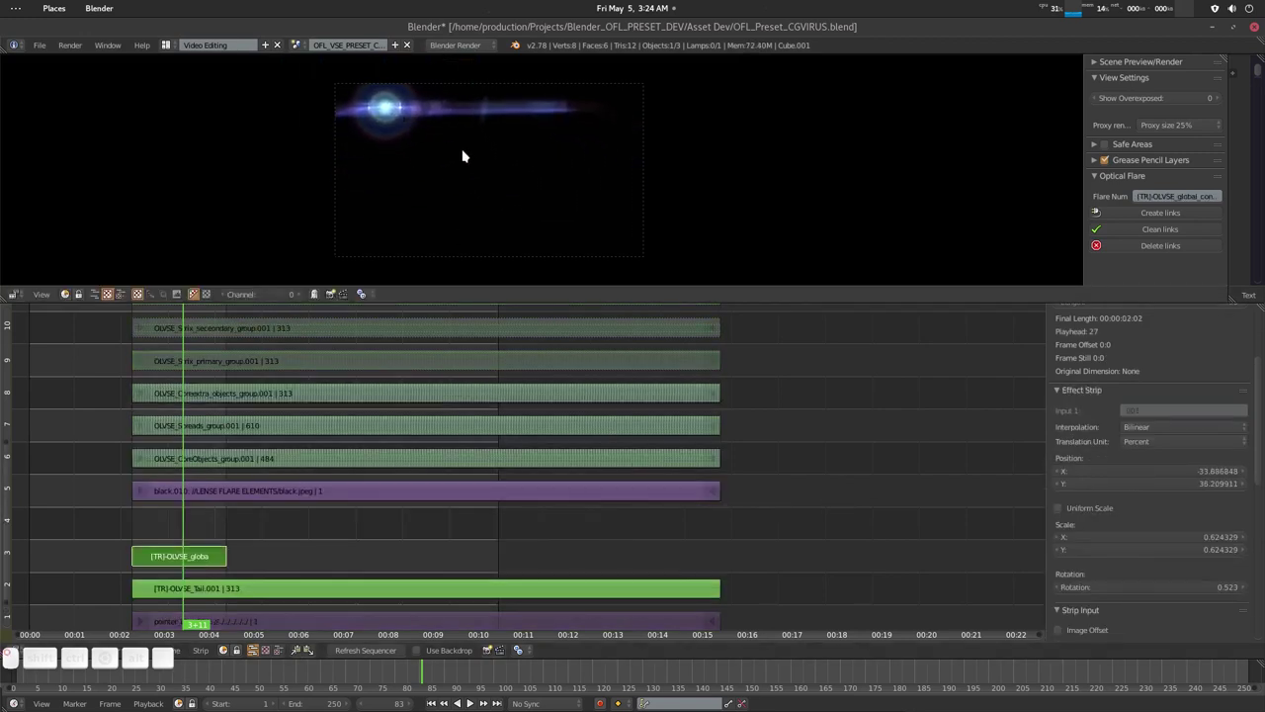
pyautogui.press('s')
pyautogui.click(487, 180)
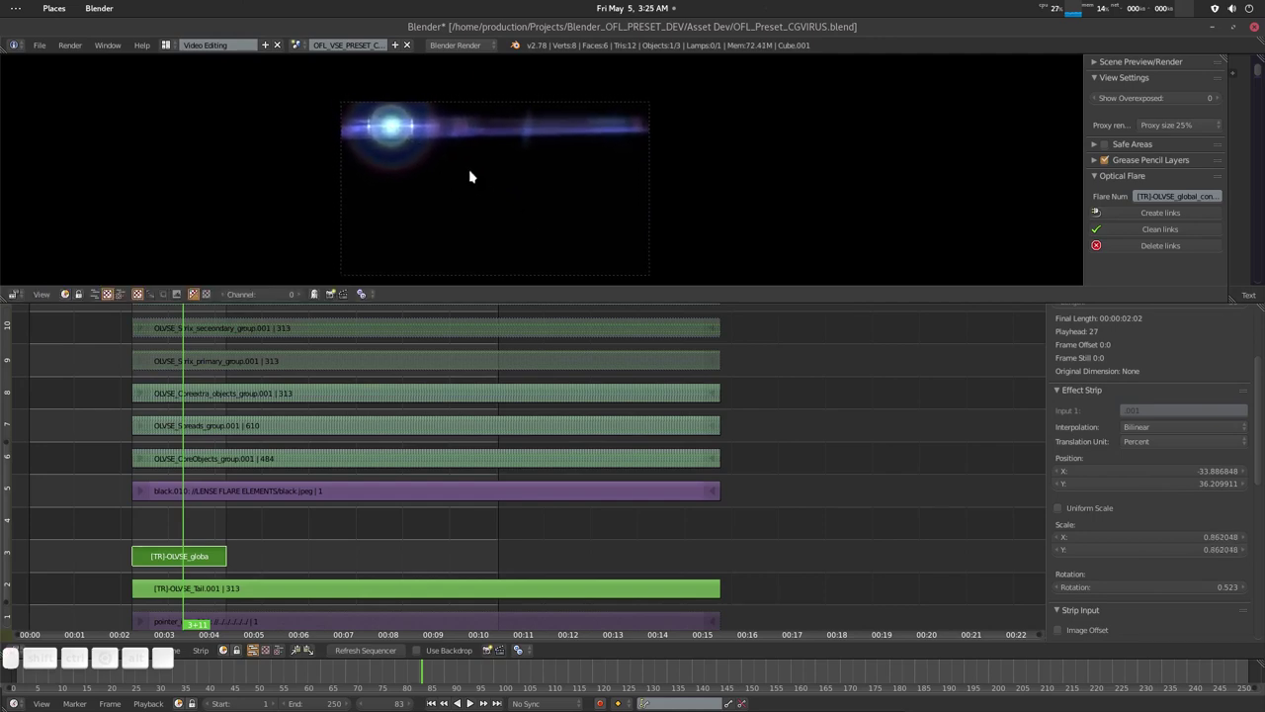
pyautogui.press('g')
pyautogui.click(444, 168)
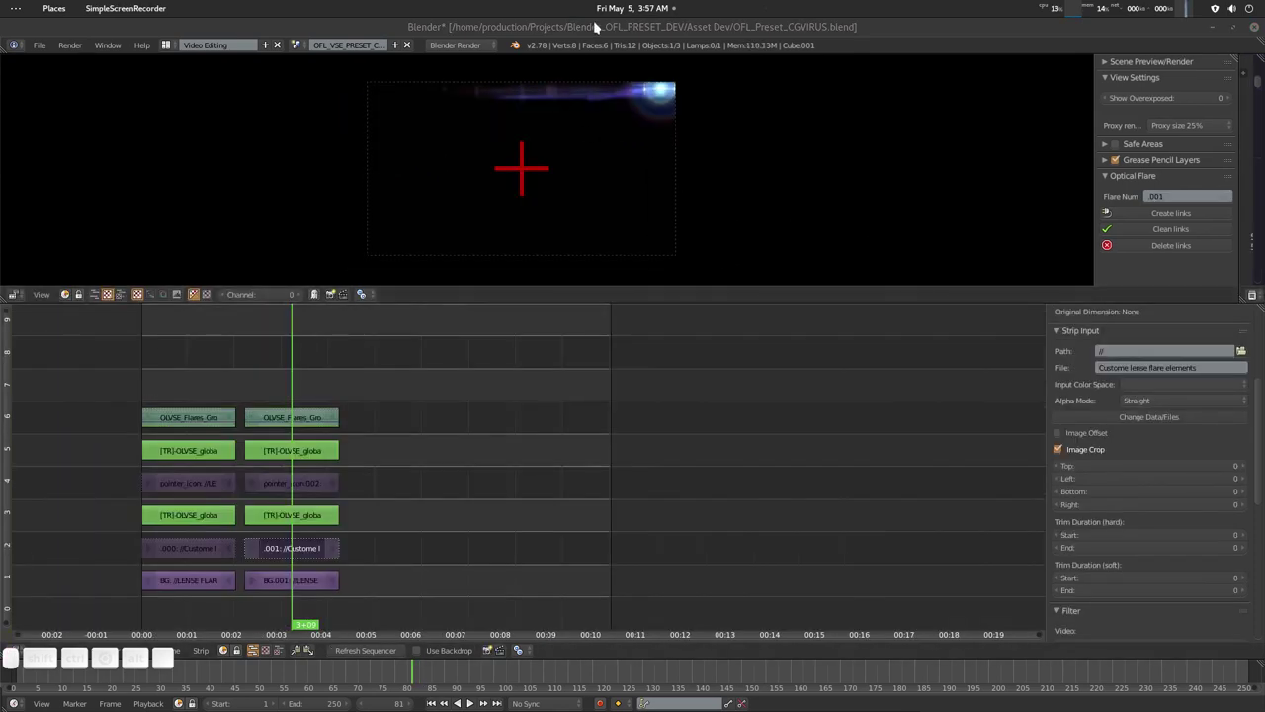
pyautogui.moveTo(1176, 708)
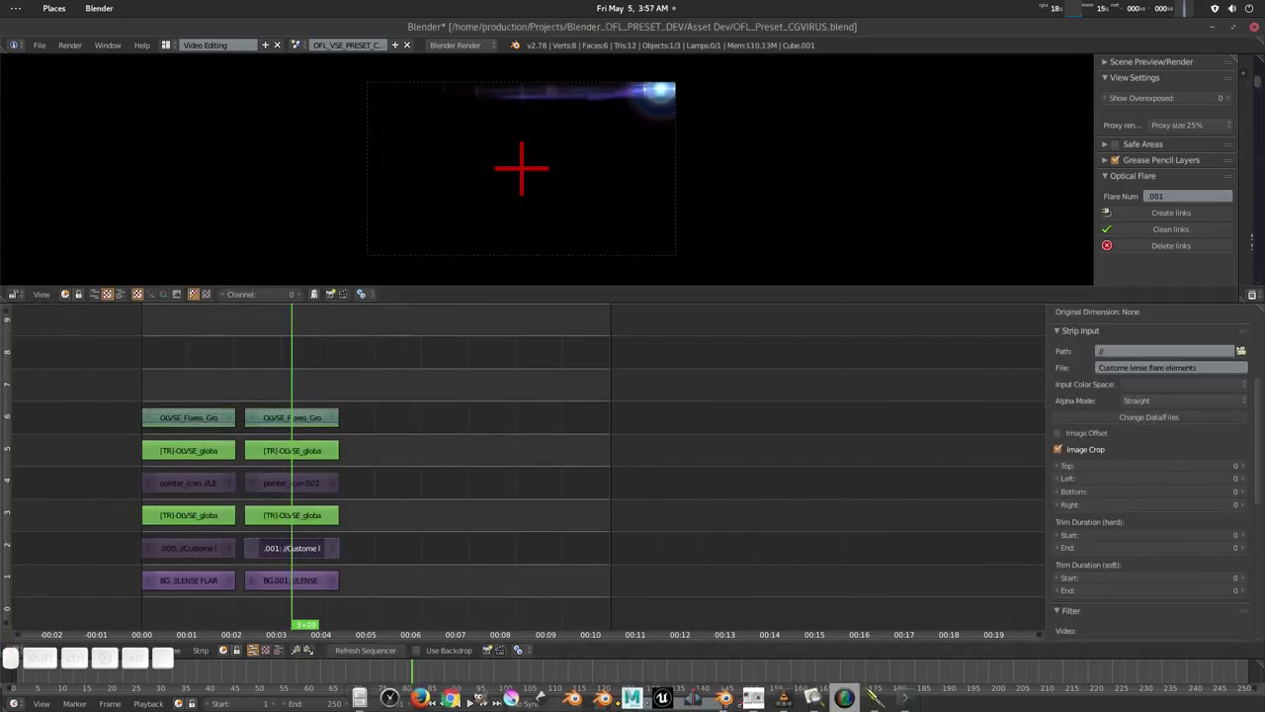
pyautogui.click(814, 697)
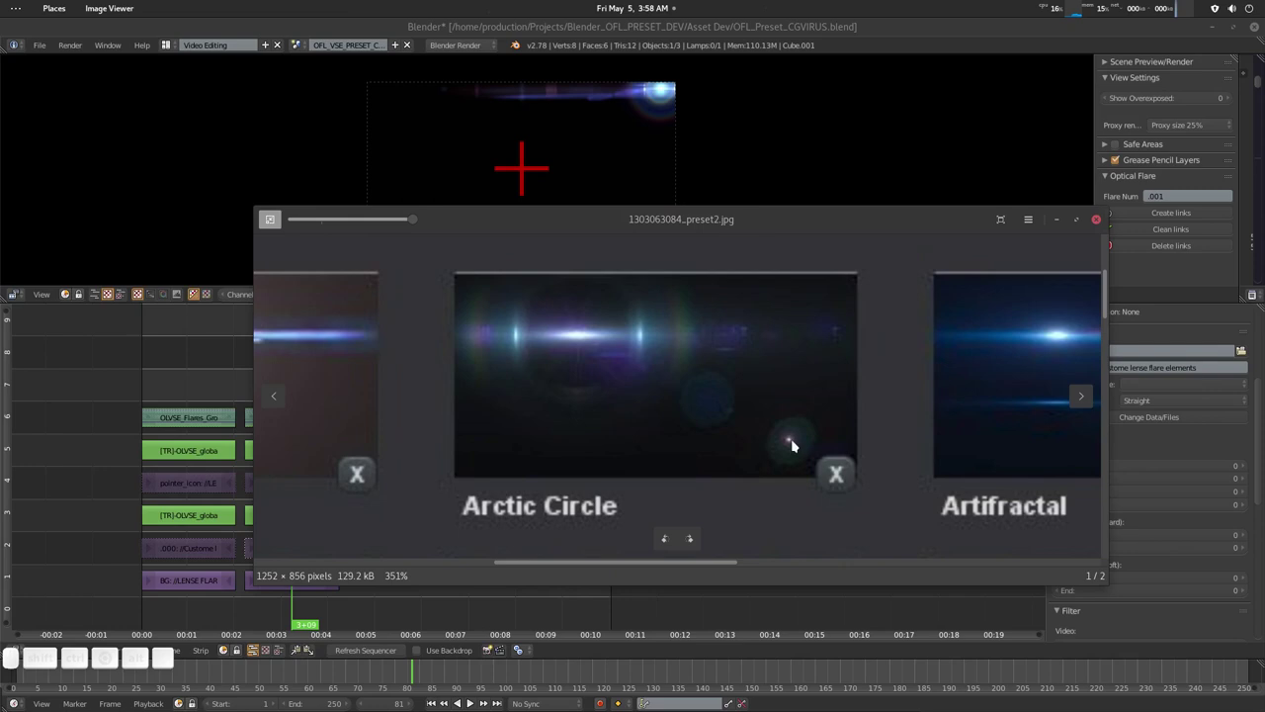
pyautogui.scroll(3, 791, 445)
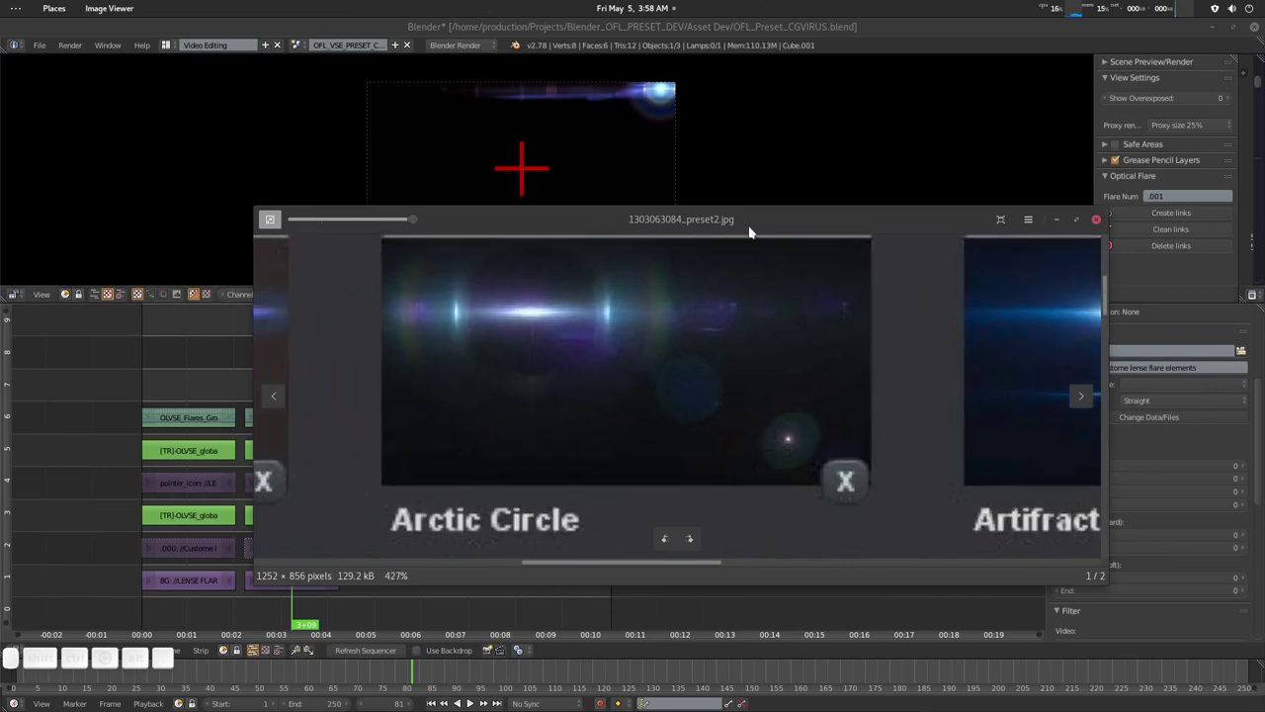
pyautogui.moveTo(743, 228); pyautogui.dragTo(1264, 237)
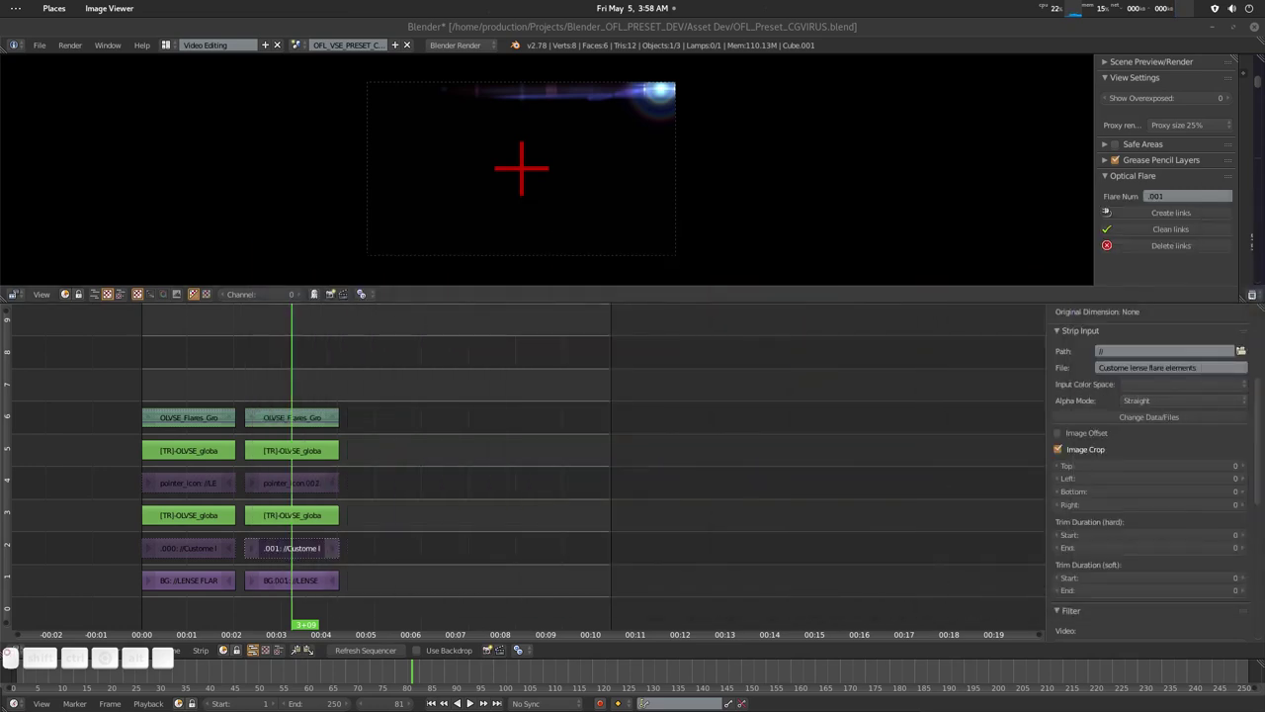
# Step: Open the second flare's OLVSE_Flares_Groups strip to reach its element groups
pyautogui.moveTo(406, 467); pyautogui.dragTo(603, 470, button='middle')
pyautogui.rightClick(471, 431)
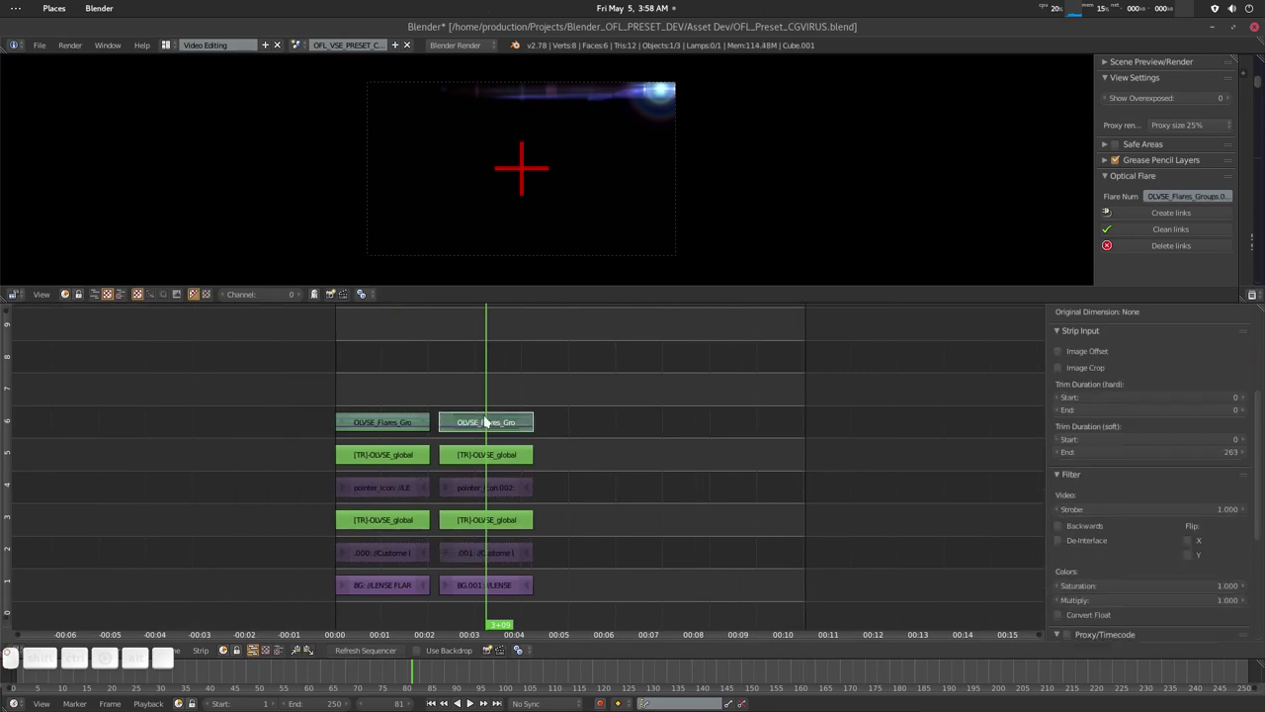
pyautogui.press('Tab')
pyautogui.moveTo(586, 374); pyautogui.dragTo(380, 529, button='middle')
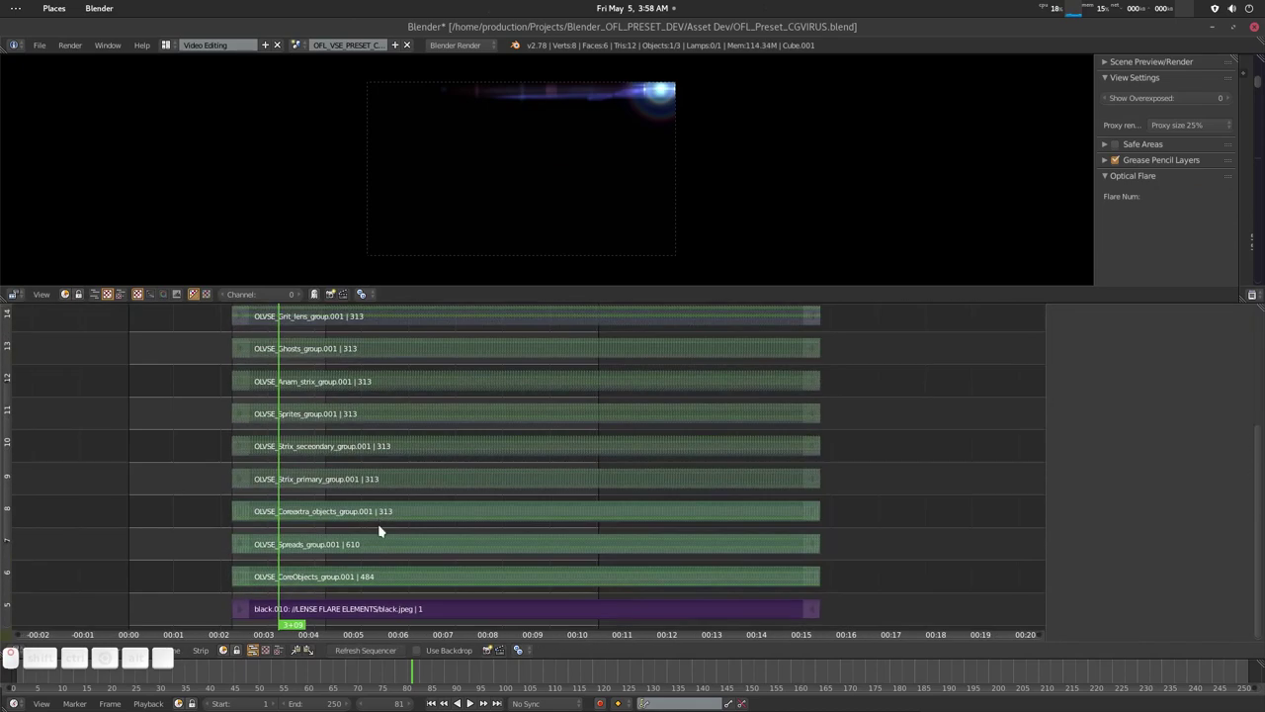
# Step: Examine the OLVSE_Strix_primary_group.001 and OLVSE_Strix_seceondary_group.001 strips in the second flare's group
pyautogui.rightClick(312, 484)
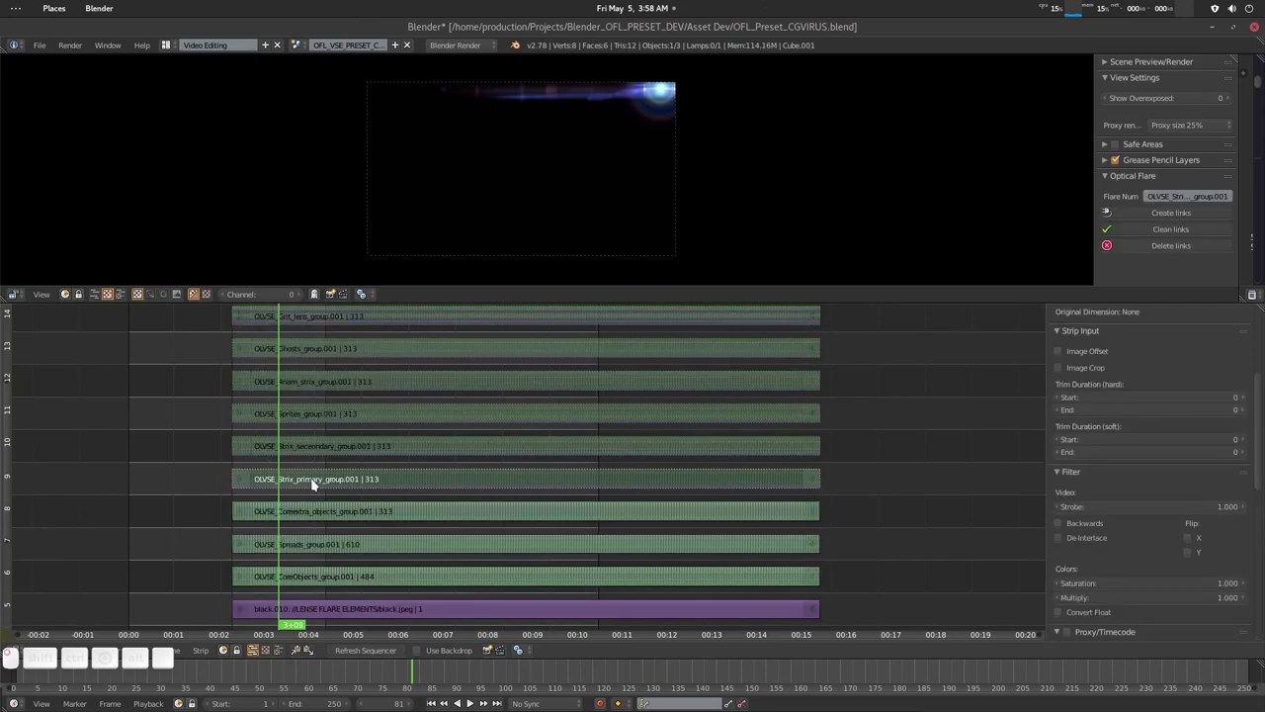
pyautogui.rightClick(328, 455)
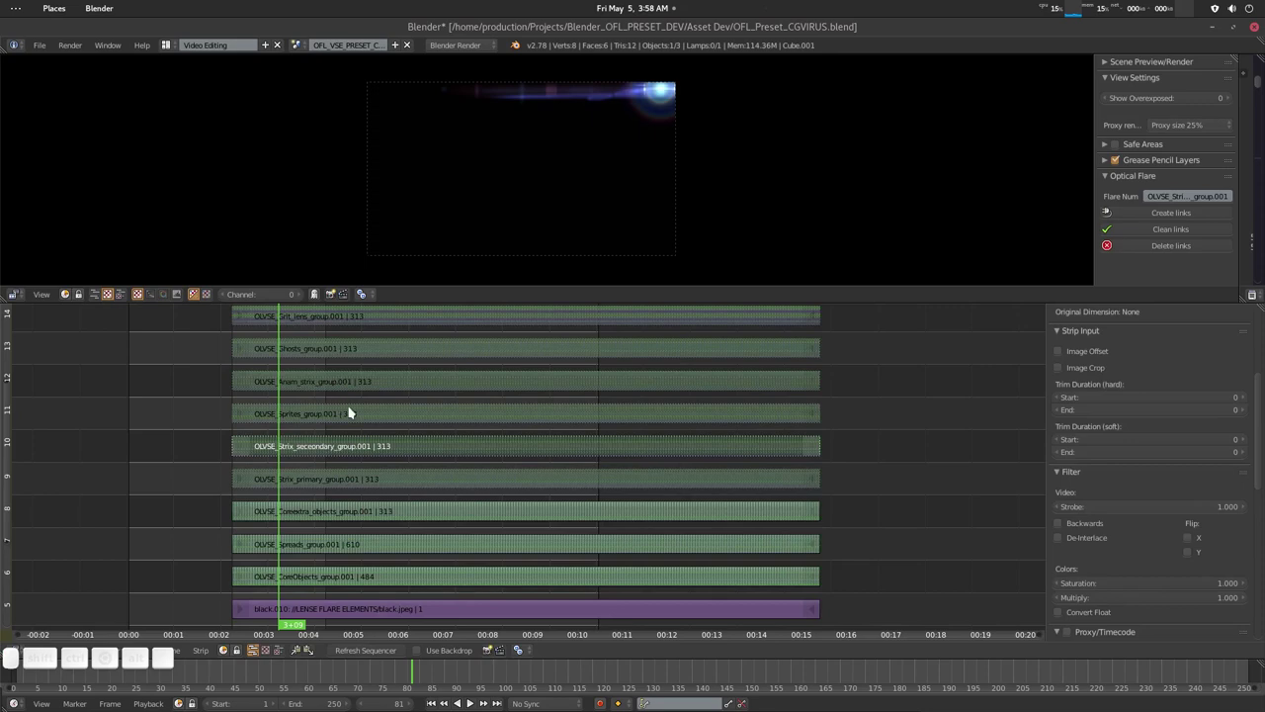
pyautogui.rightClick(313, 484)
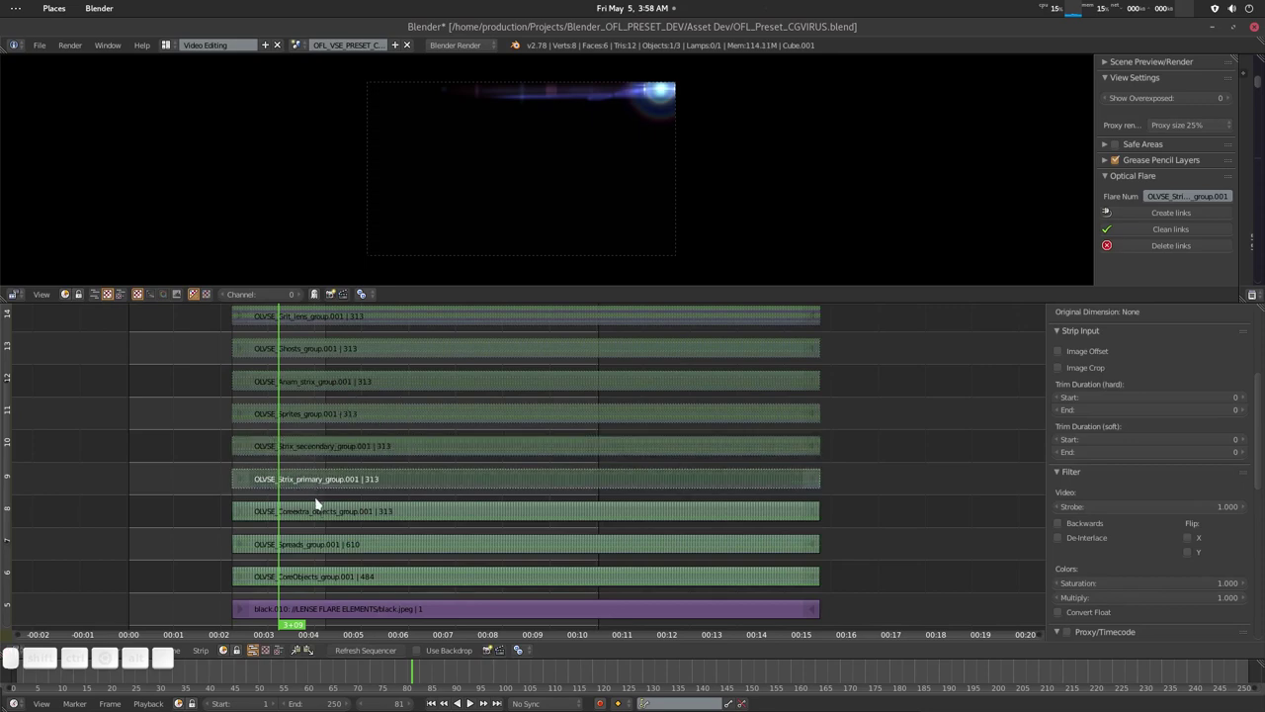
pyautogui.rightClick(306, 448)
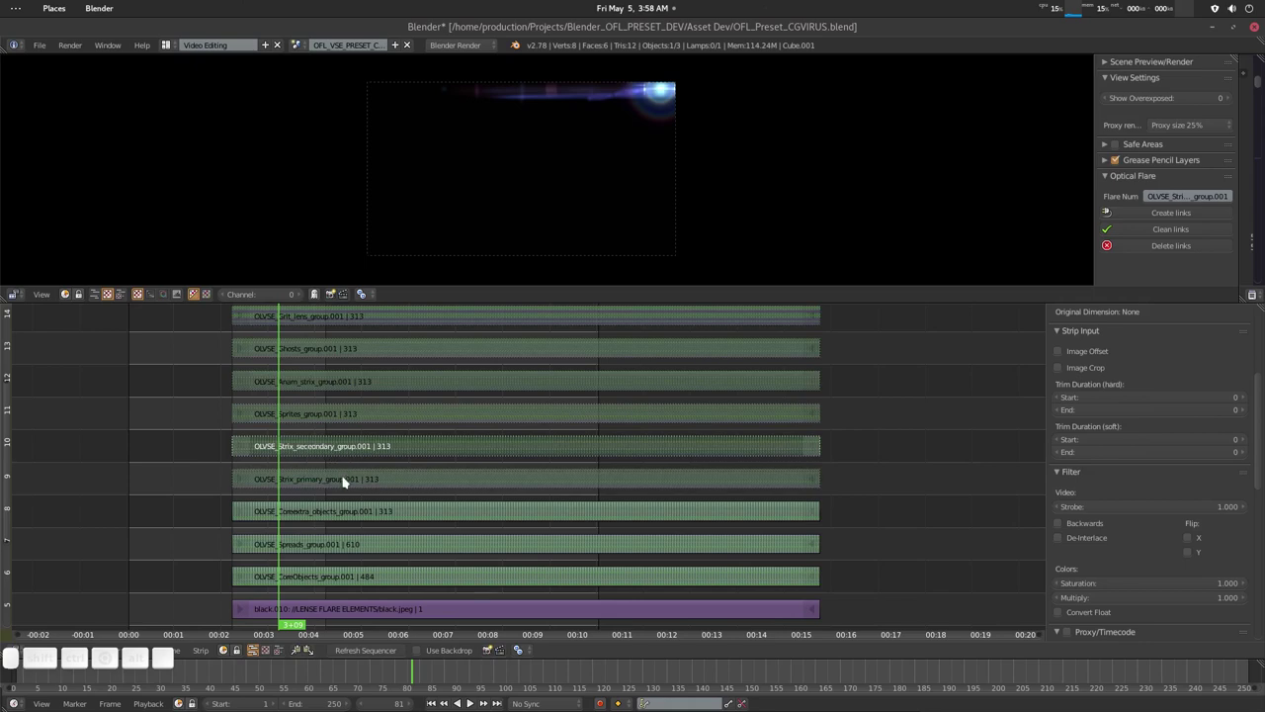
pyautogui.rightClick(343, 477)
pyautogui.rightClick(342, 451)
pyautogui.rightClick(324, 487)
pyautogui.rightClick(334, 451)
pyautogui.rightClick(350, 478)
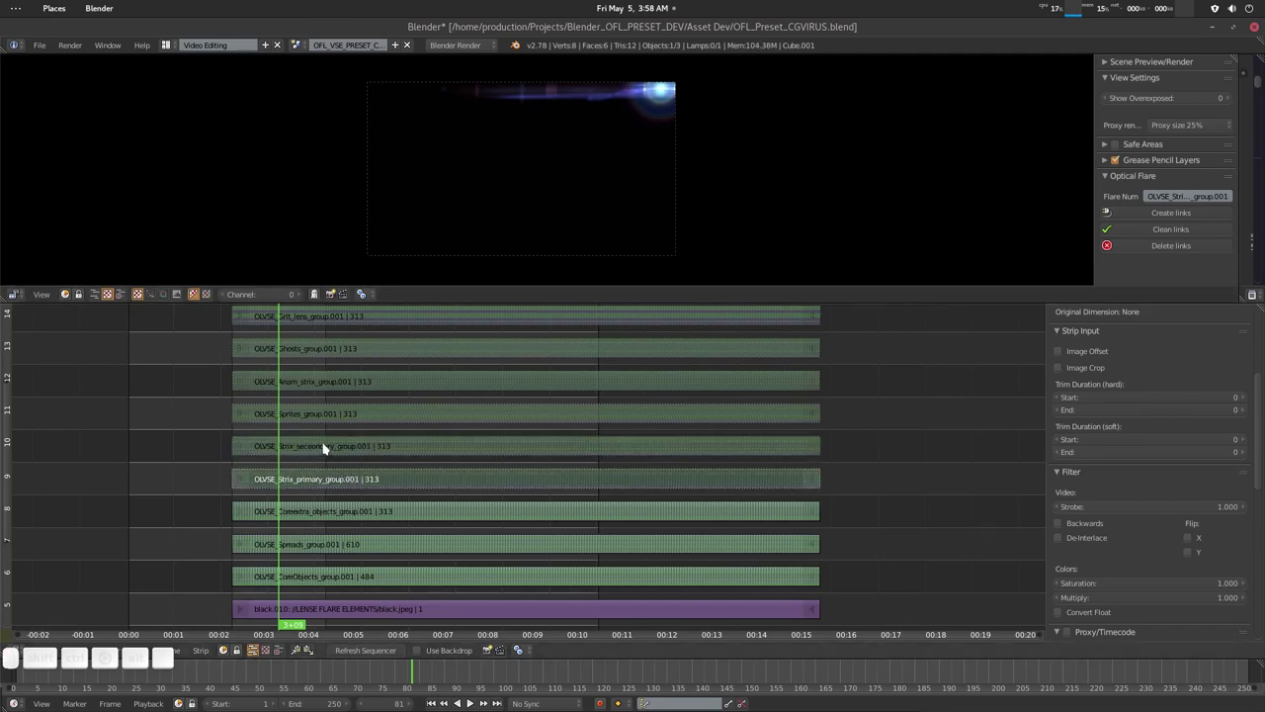
# Step: Examine the secondary streak, primary streak and sprites group strips inside the second flare's group
pyautogui.rightClick(324, 450)
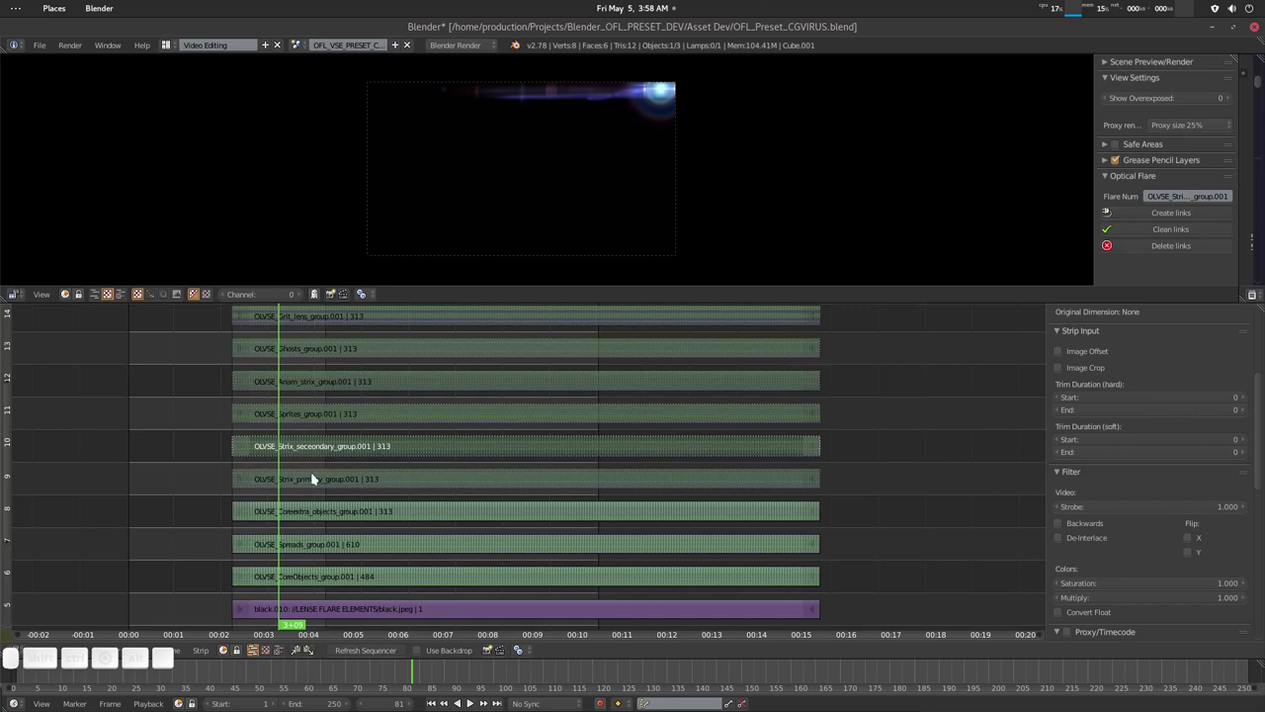
pyautogui.rightClick(359, 482)
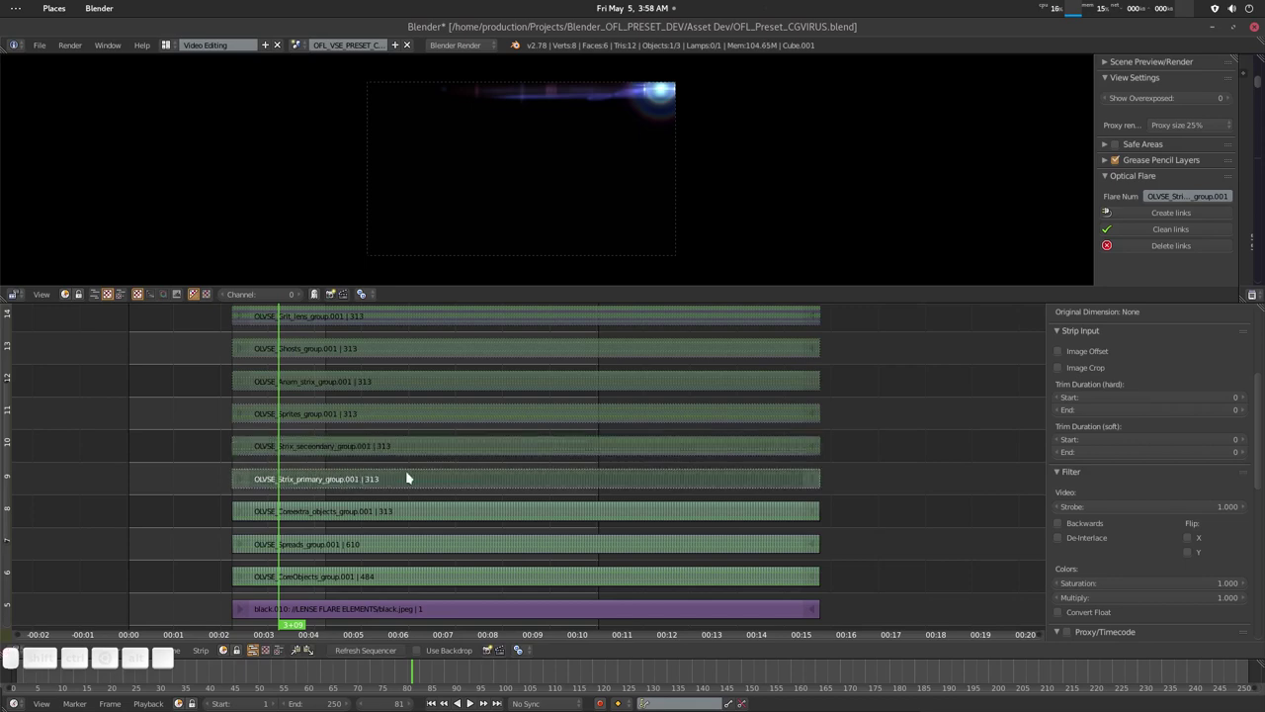
pyautogui.rightClick(339, 451)
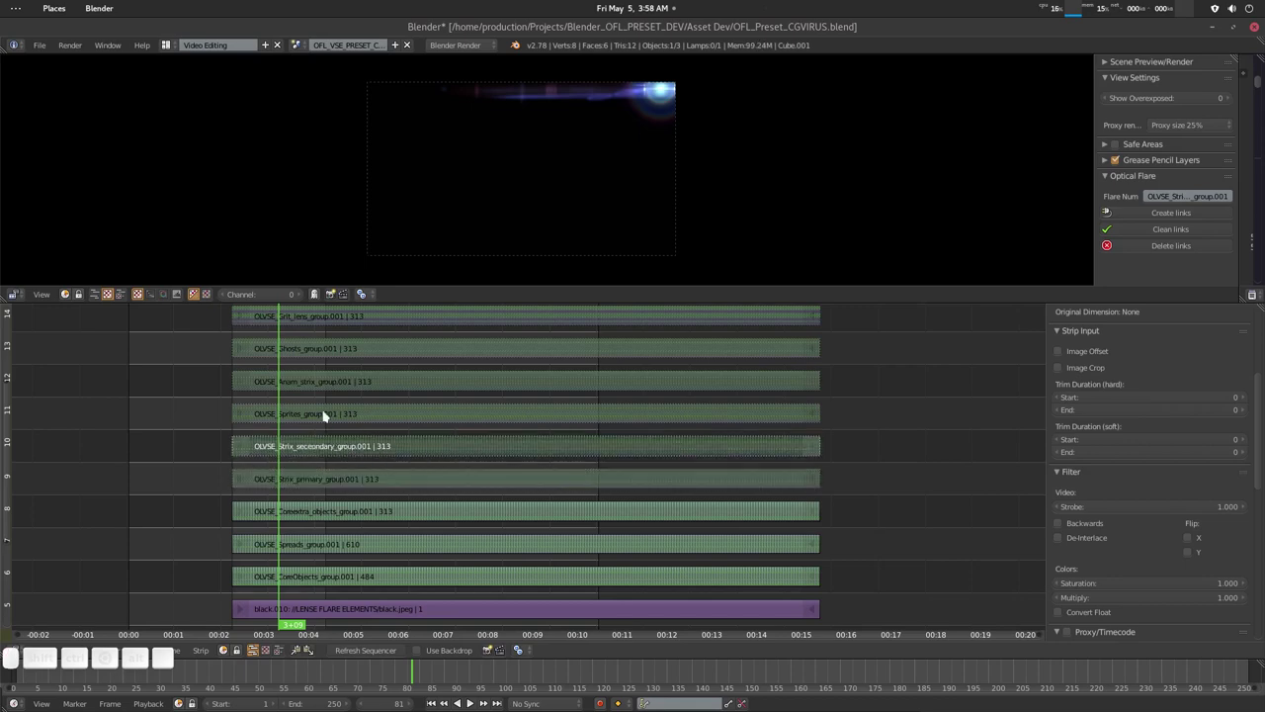
pyautogui.rightClick(285, 417)
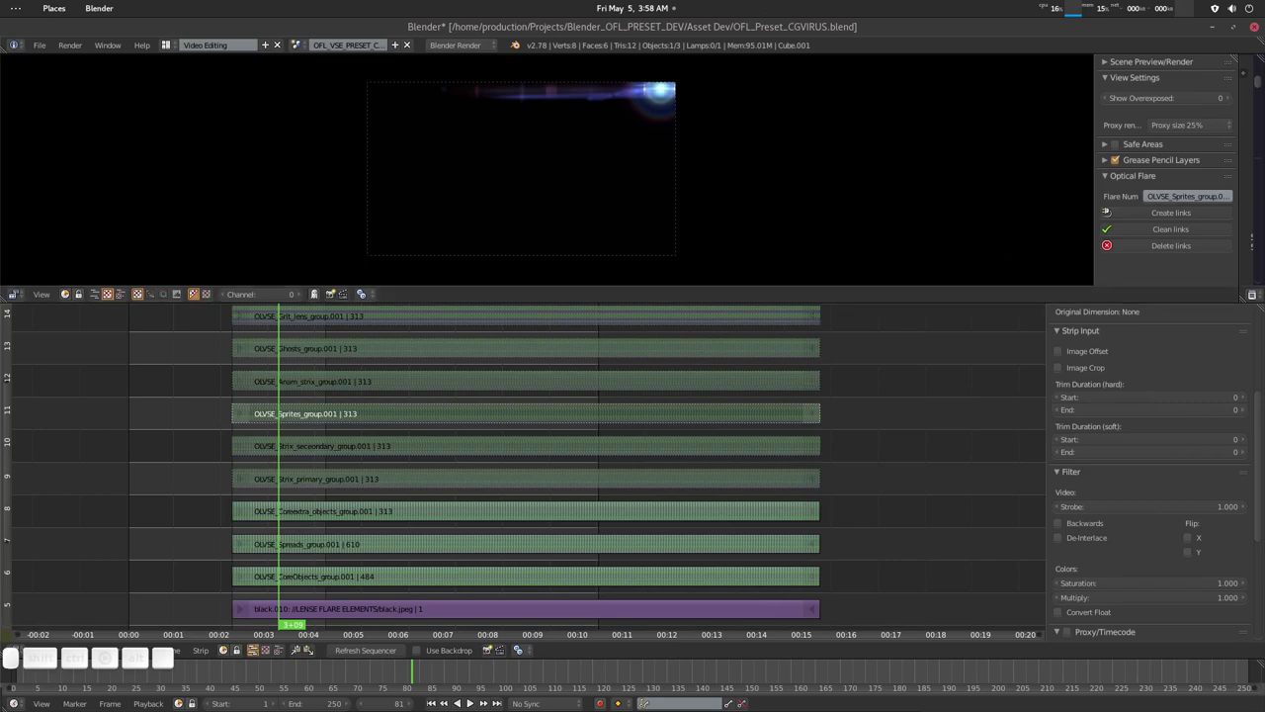
pyautogui.moveTo(1264, 218); pyautogui.dragTo(438, 185)
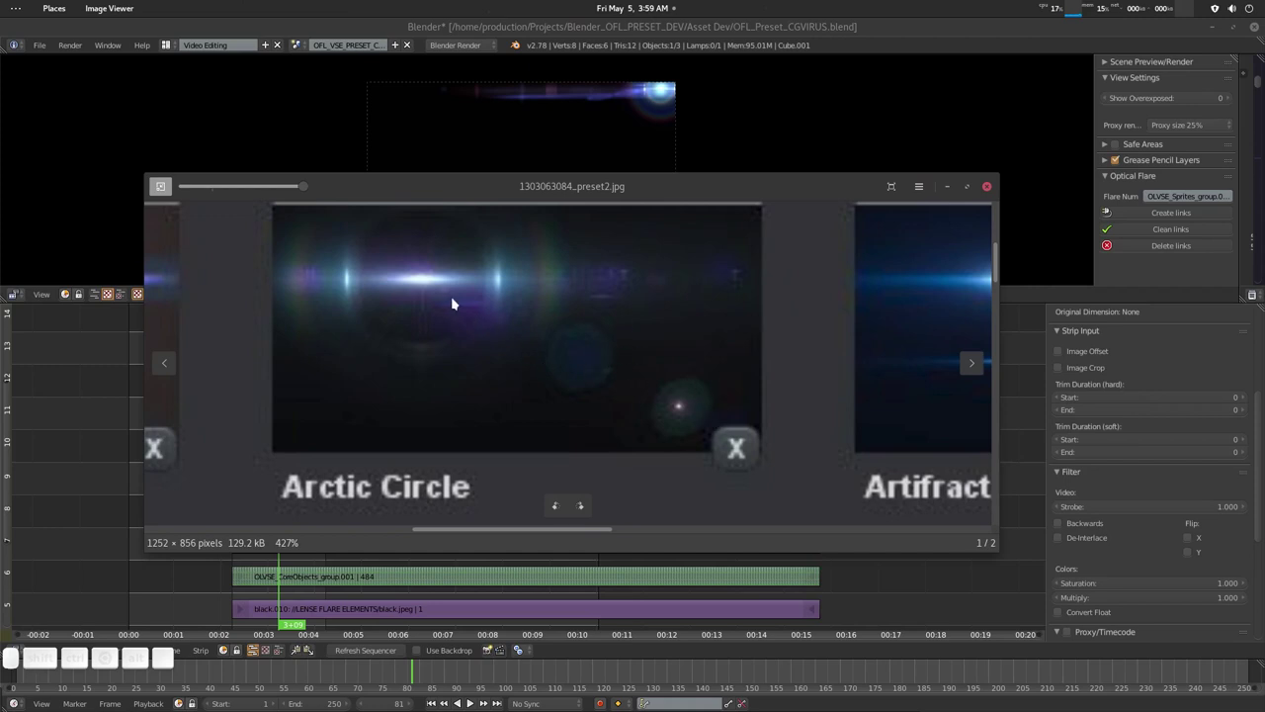
pyautogui.scroll(-10, 716, 394)
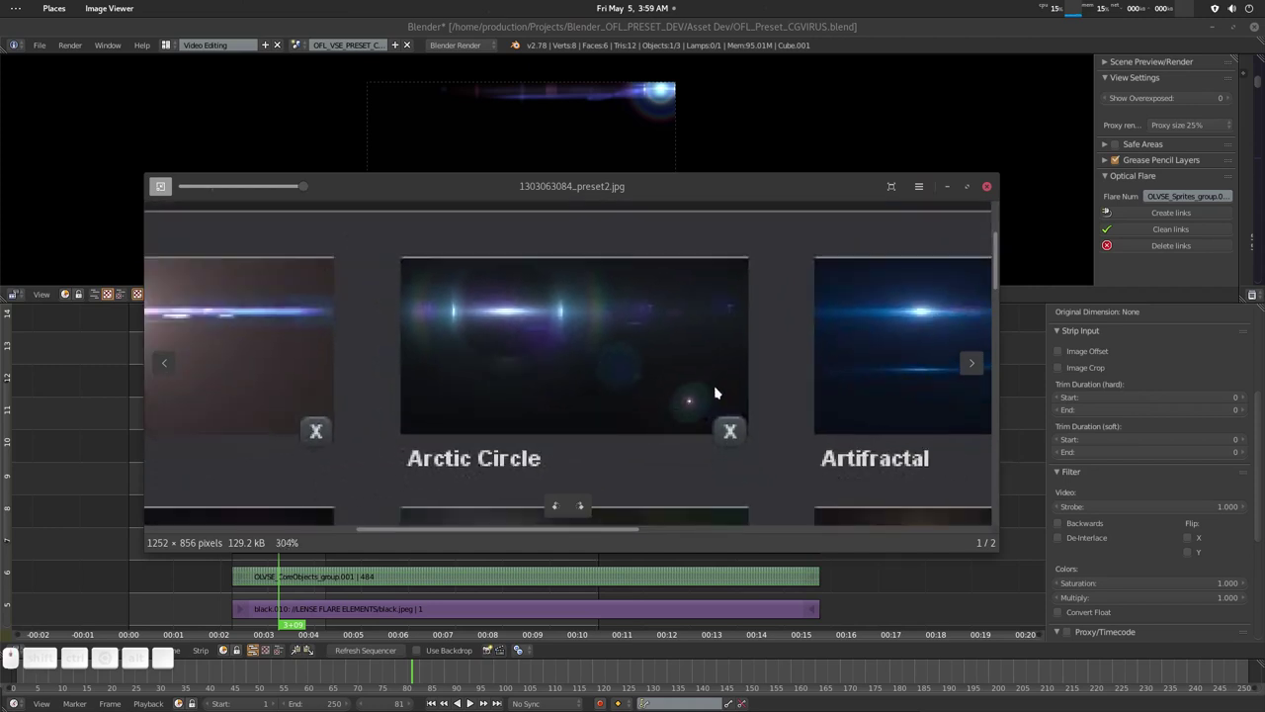
pyautogui.moveTo(701, 376); pyautogui.dragTo(809, 318)
pyautogui.moveTo(563, 370); pyautogui.dragTo(589, 330)
pyautogui.moveTo(682, 415); pyautogui.dragTo(678, 367)
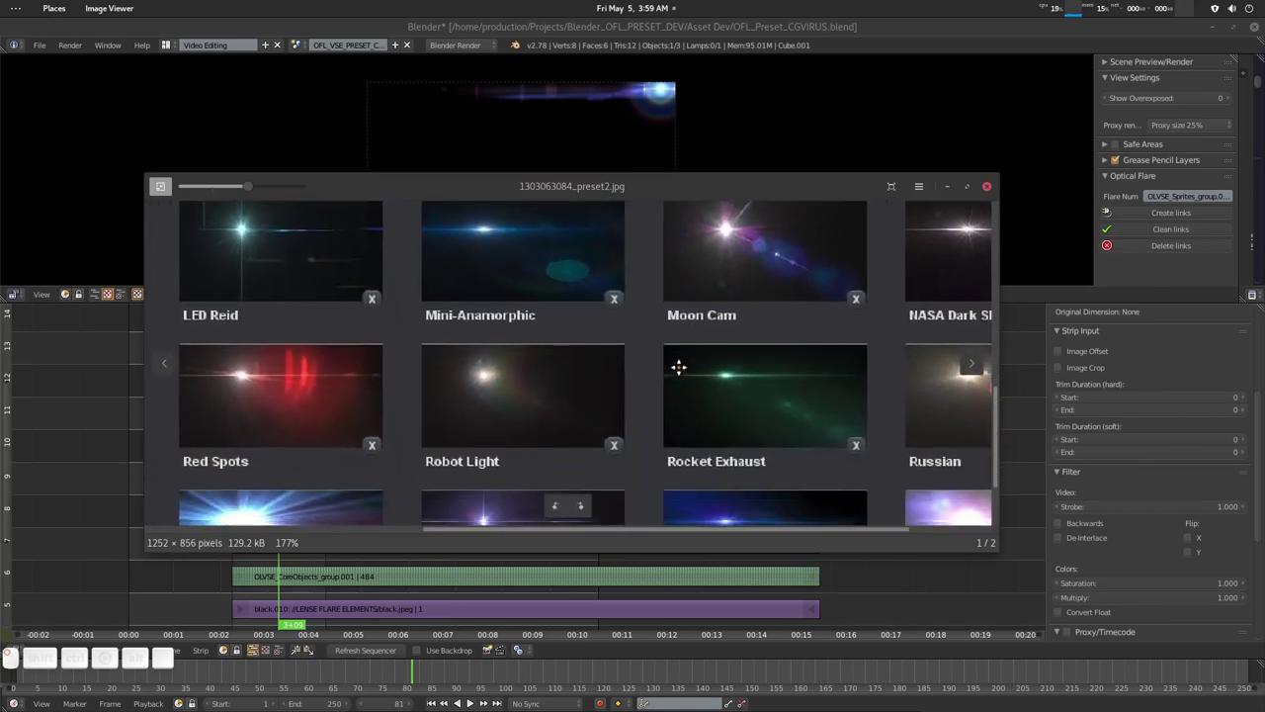
pyautogui.scroll(-3, 663, 380)
pyautogui.scroll(-4, 658, 386)
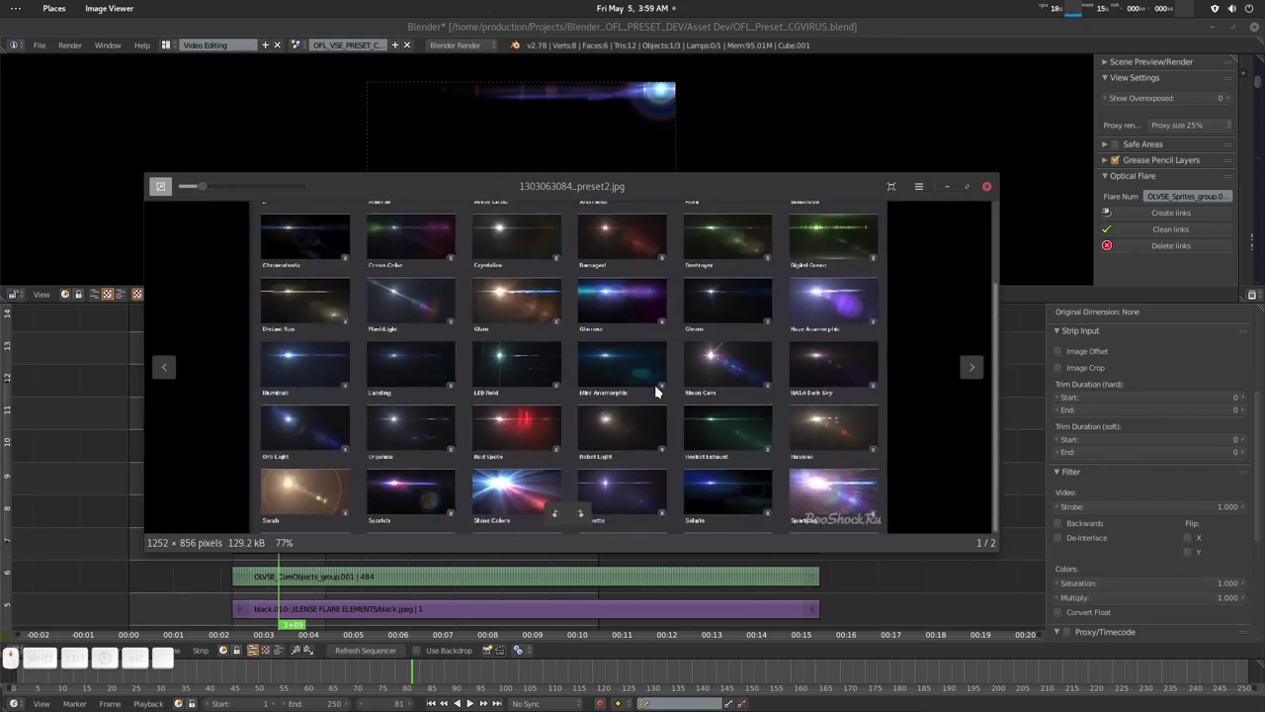
pyautogui.moveTo(599, 379); pyautogui.dragTo(602, 461)
# Step: Compare the Destroyer, Digital Green, Artifractal and Arctic Circle presets up close and move the reference window out of the way
pyautogui.scroll(8, 858, 358)
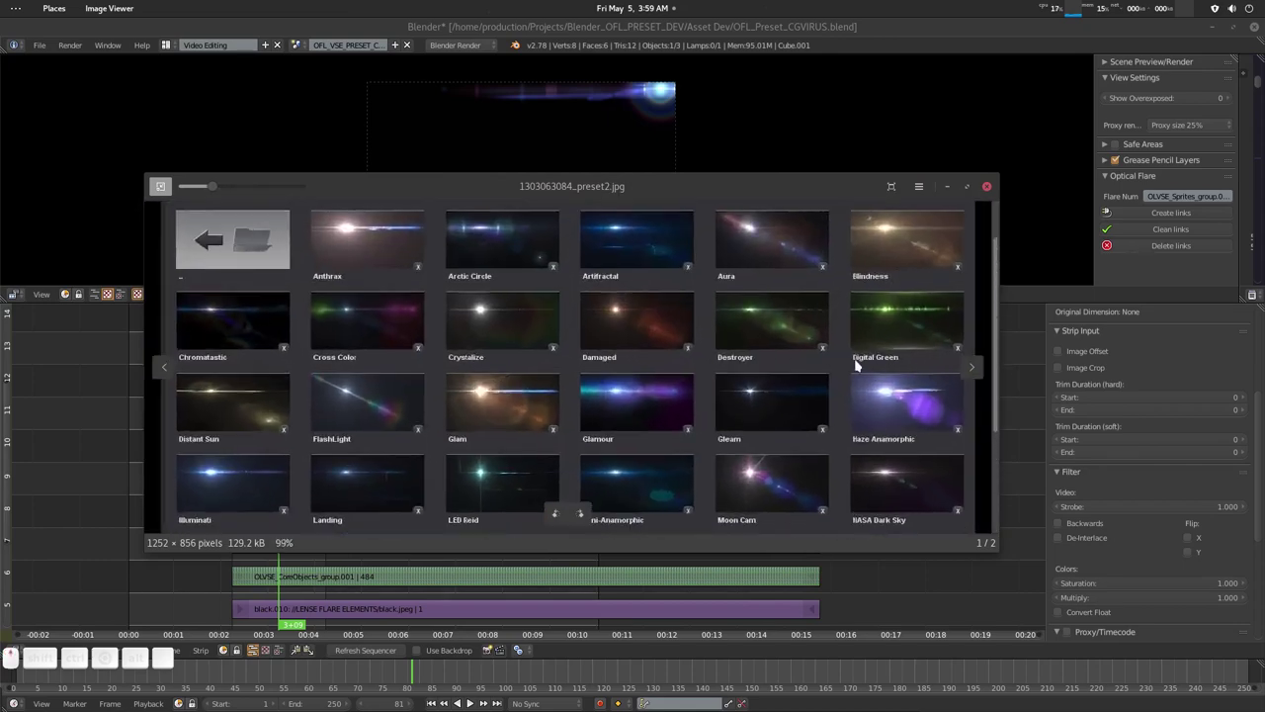
pyautogui.scroll(3, 835, 348)
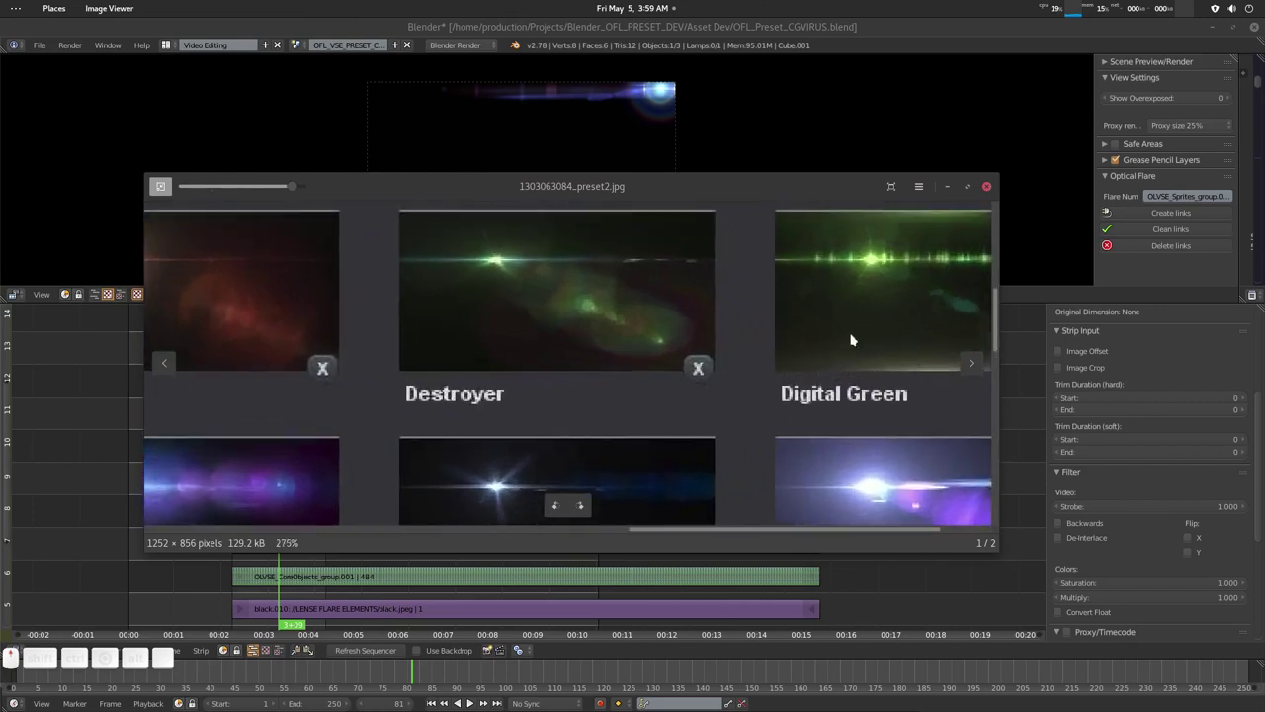
pyautogui.moveTo(772, 329); pyautogui.dragTo(642, 365)
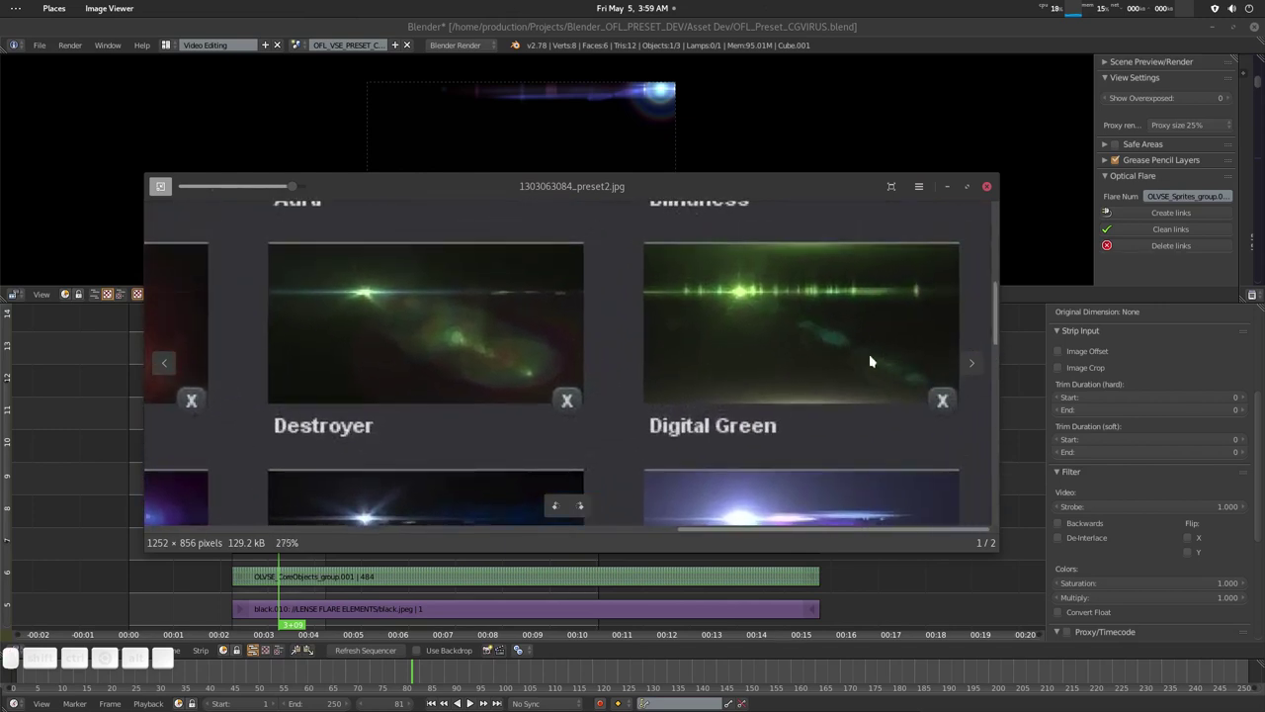
pyautogui.scroll(-6, 559, 389)
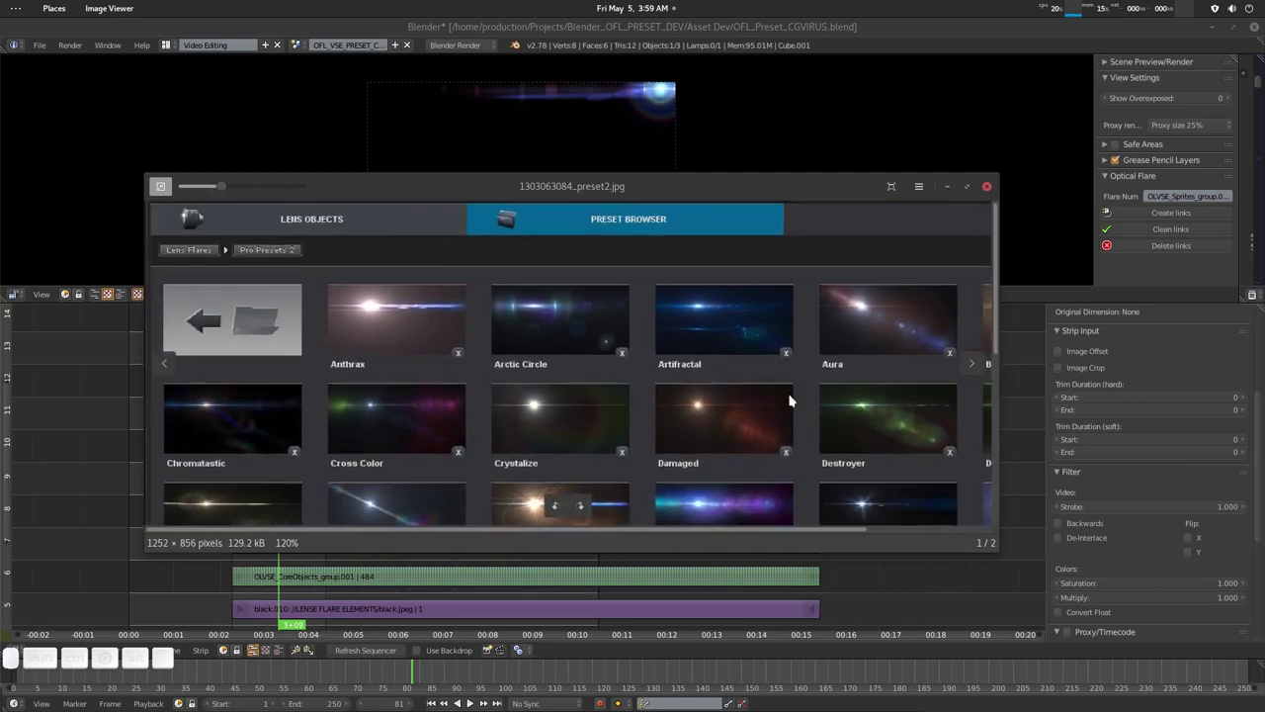
pyautogui.scroll(4, 765, 355)
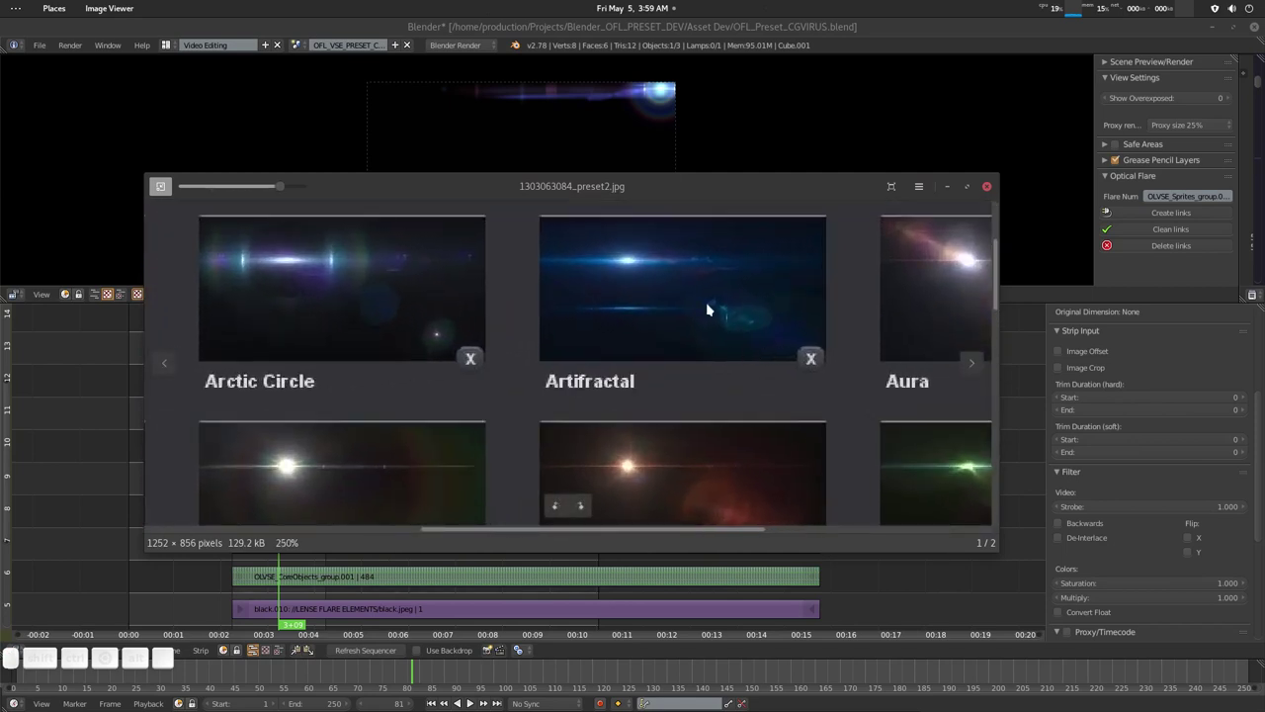
pyautogui.moveTo(362, 398); pyautogui.dragTo(669, 415)
pyautogui.scroll(2, 670, 415)
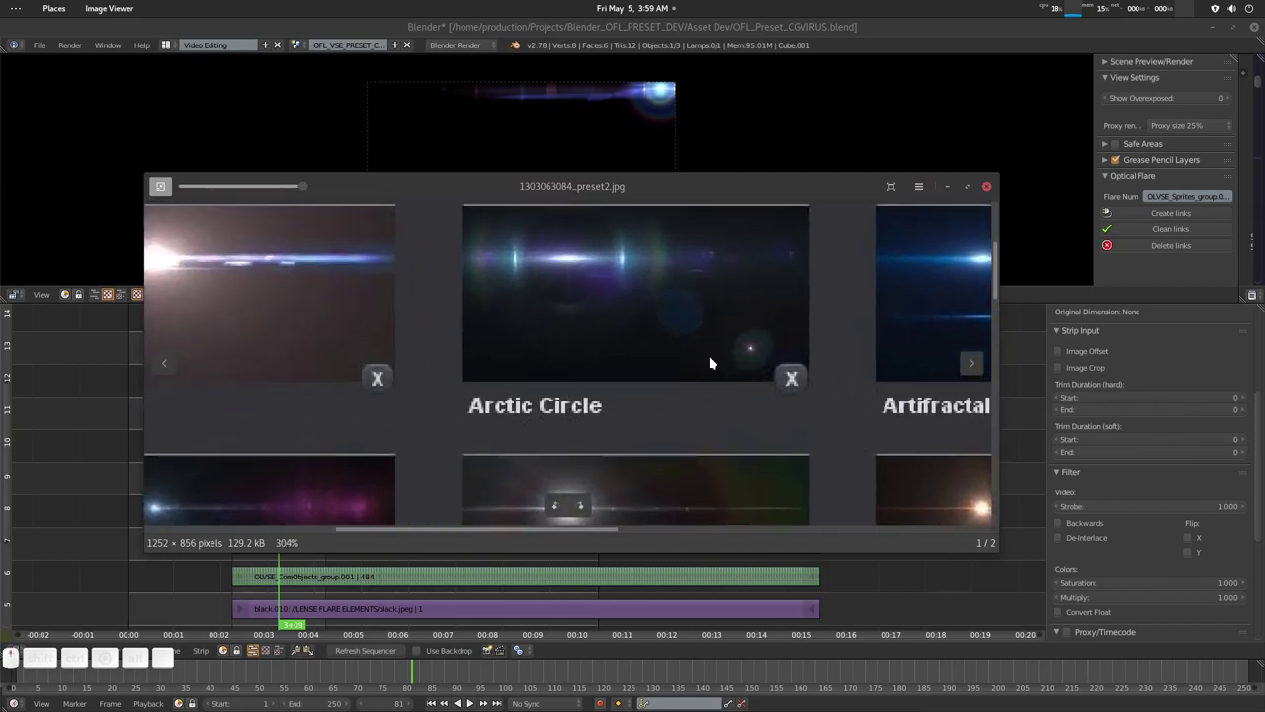
pyautogui.moveTo(701, 342); pyautogui.dragTo(614, 394)
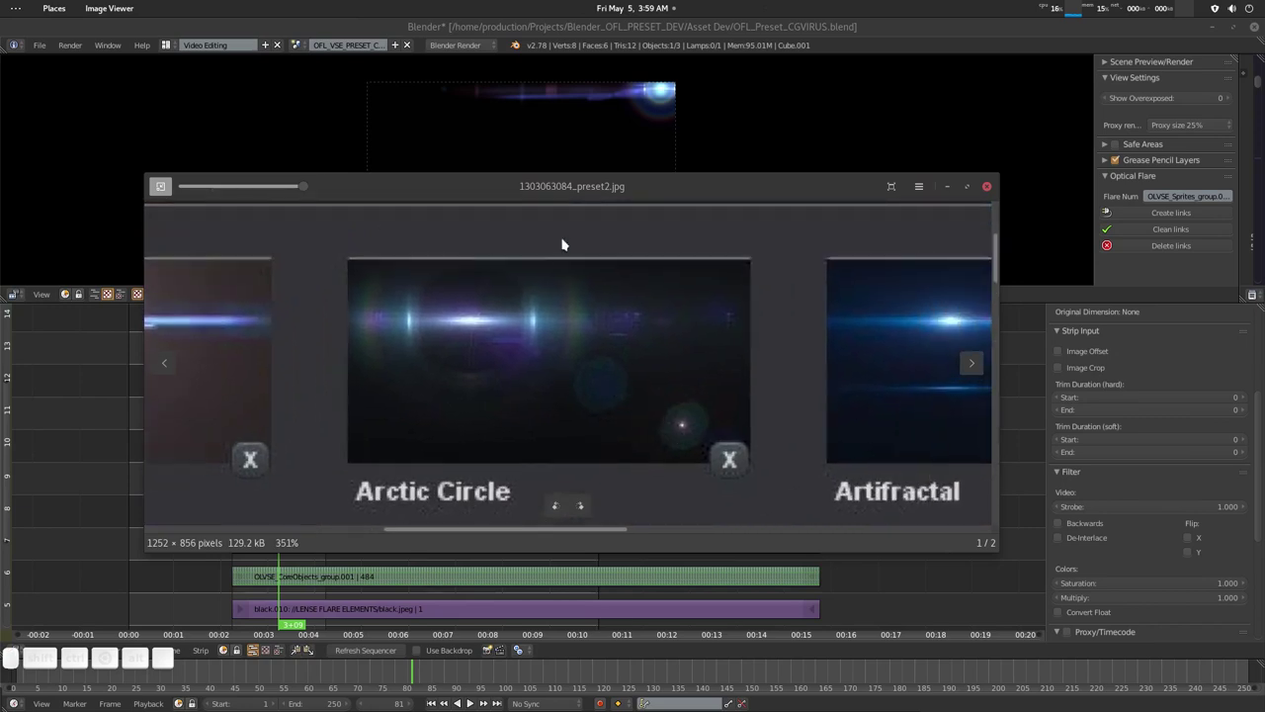
pyautogui.moveTo(576, 195); pyautogui.dragTo(1264, 251)
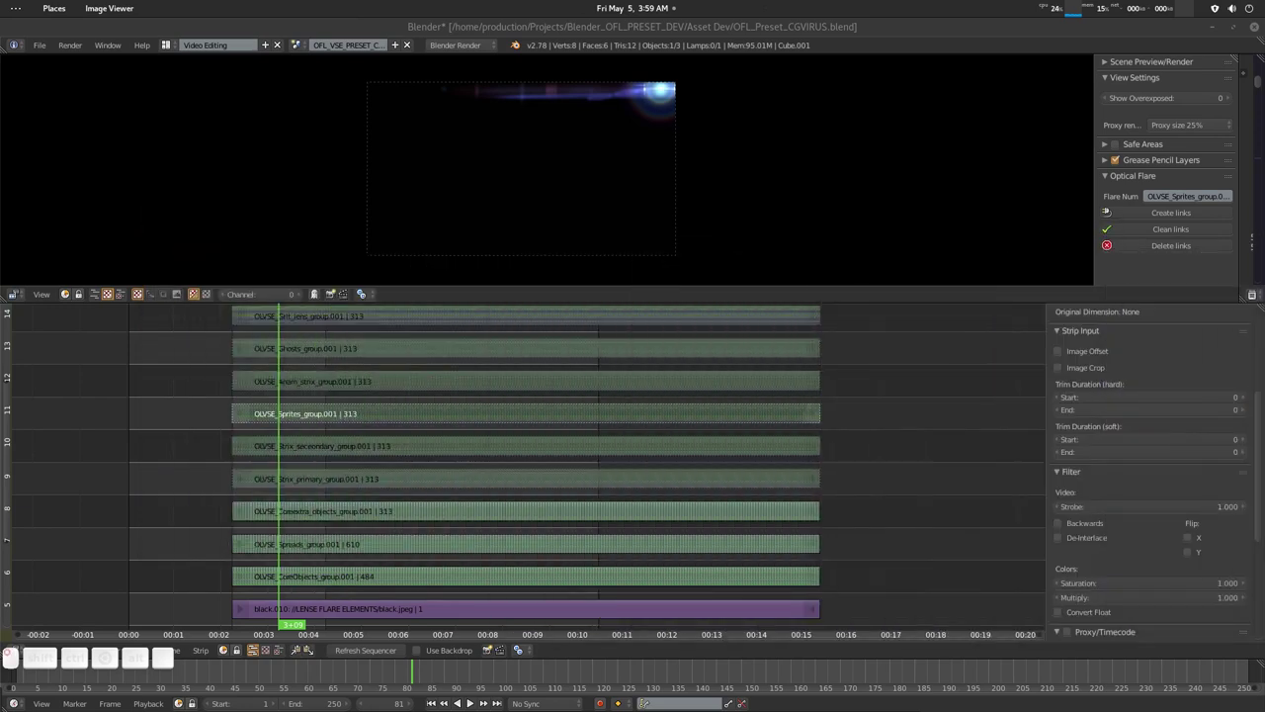
# Step: Select the OLVSE_Anam_strix_group.001 strip and examine the streaks of the Digital Green and Destroyer presets in the reference image
pyautogui.rightClick(334, 383)
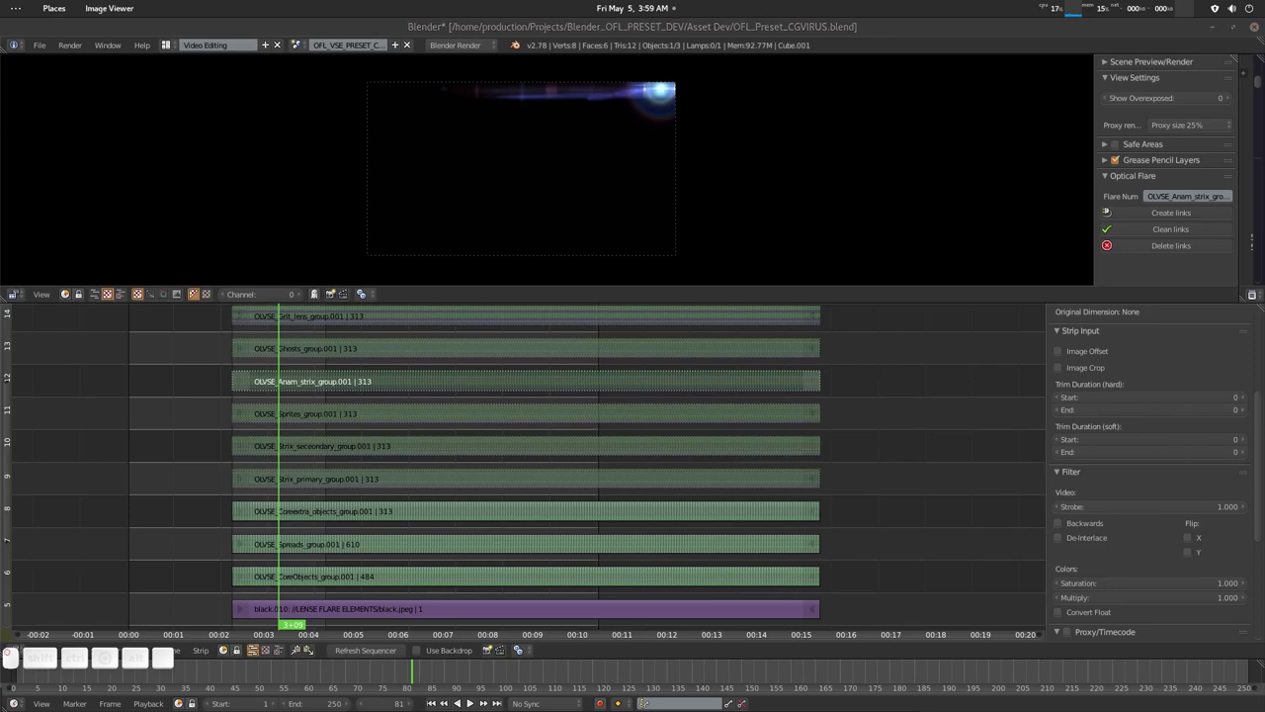
pyautogui.moveTo(1264, 296); pyautogui.dragTo(500, 199)
pyautogui.scroll(-5, 657, 392)
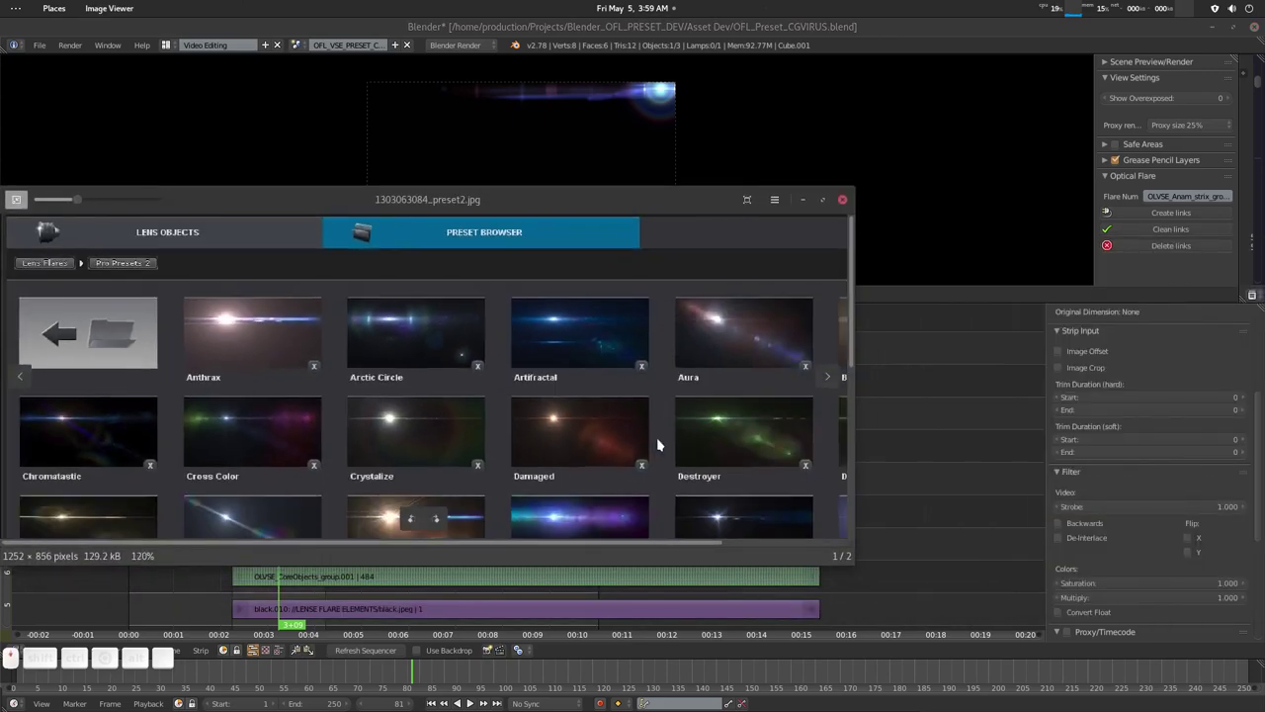
pyautogui.moveTo(656, 437); pyautogui.dragTo(488, 394)
pyautogui.scroll(5, 768, 376)
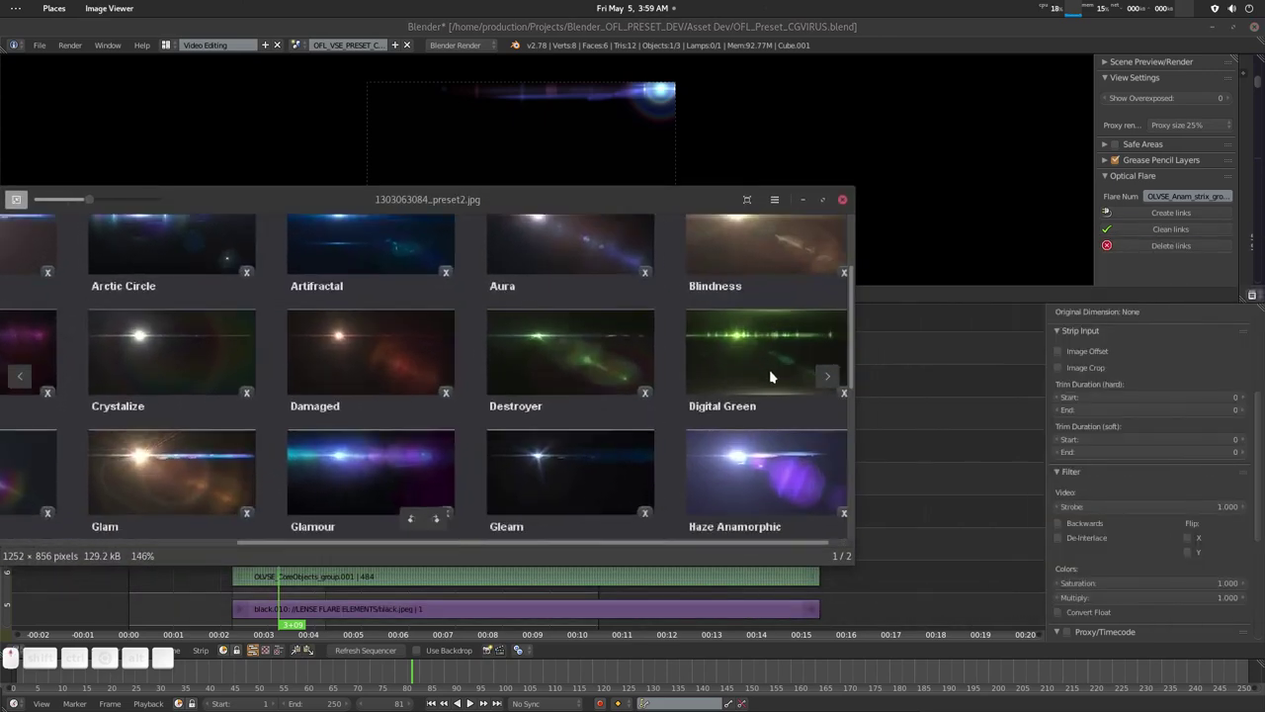
pyautogui.moveTo(657, 392); pyautogui.dragTo(644, 395)
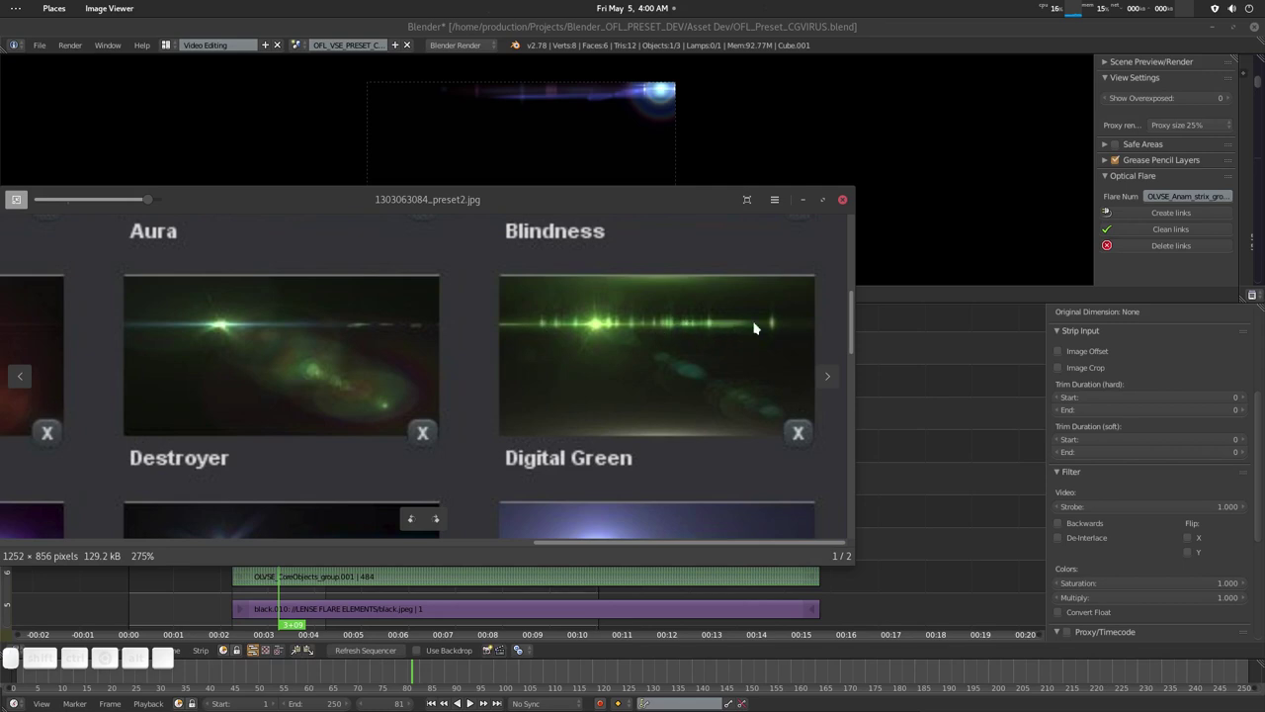
pyautogui.scroll(-6, 450, 264)
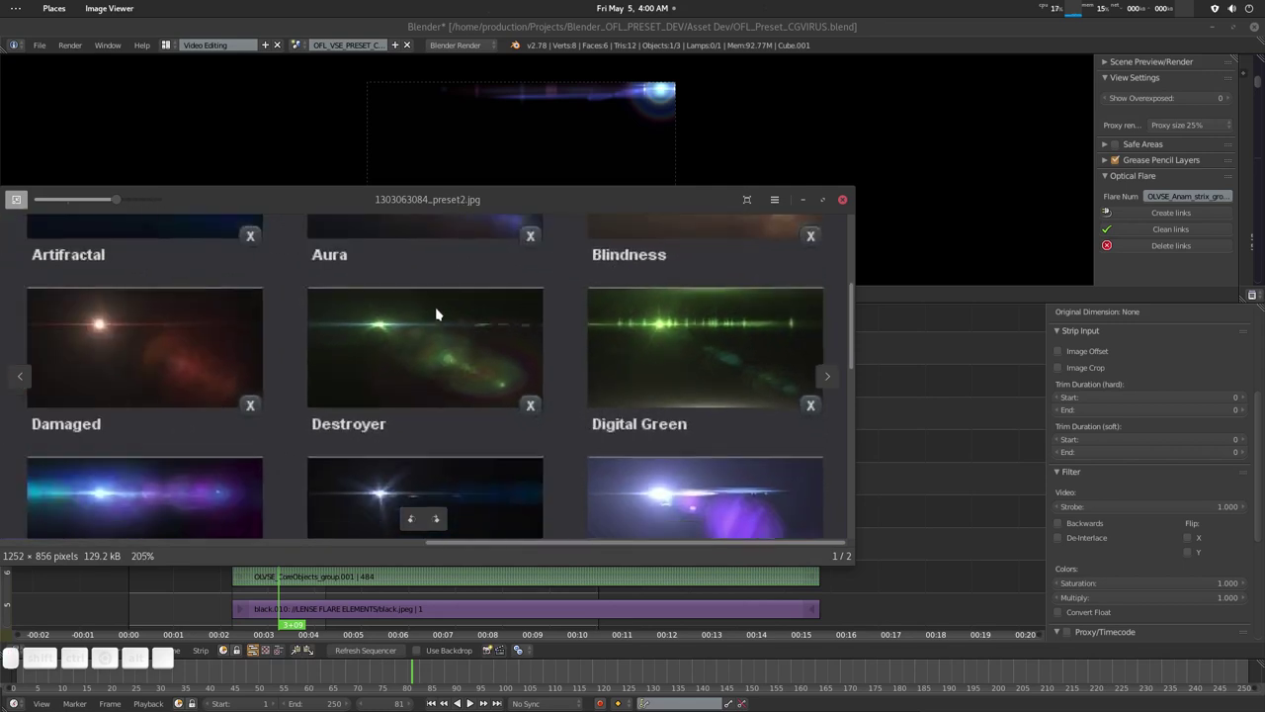
pyautogui.moveTo(362, 231); pyautogui.dragTo(514, 347)
pyautogui.moveTo(414, 331); pyautogui.dragTo(487, 374)
pyautogui.moveTo(212, 375); pyautogui.dragTo(523, 375)
pyautogui.moveTo(410, 410); pyautogui.dragTo(508, 378)
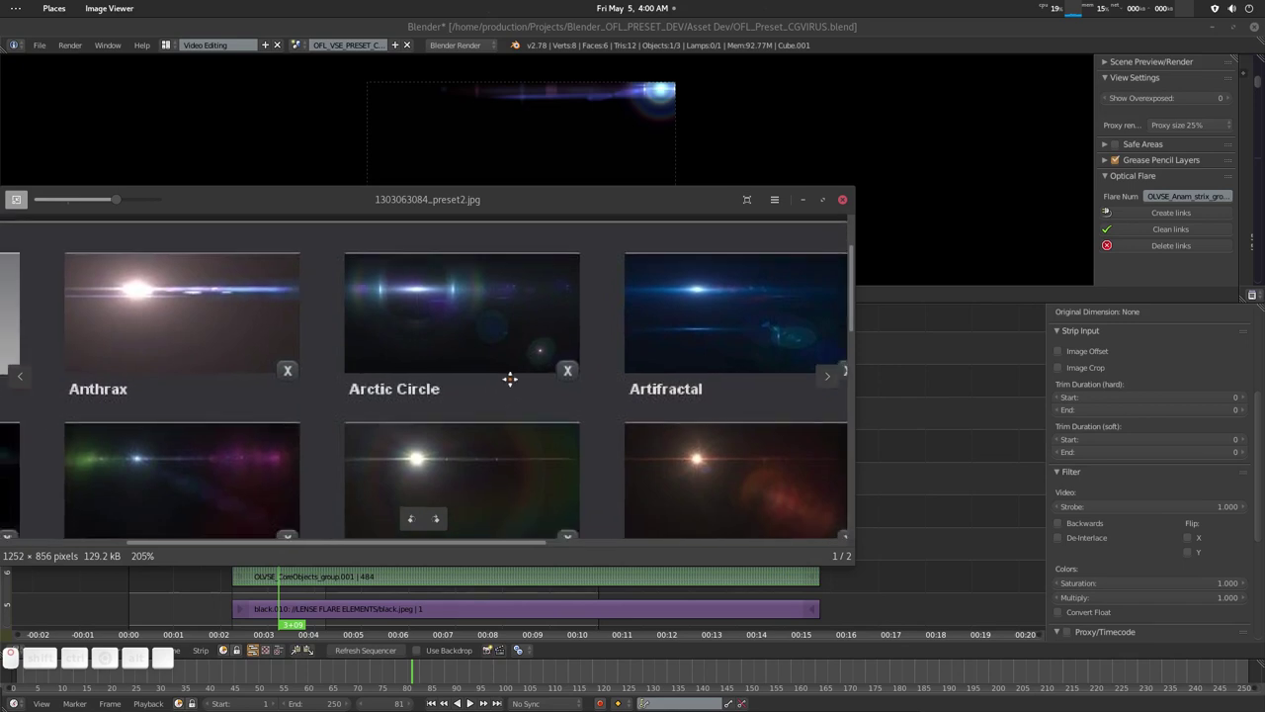
pyautogui.moveTo(489, 206); pyautogui.dragTo(1264, 247)
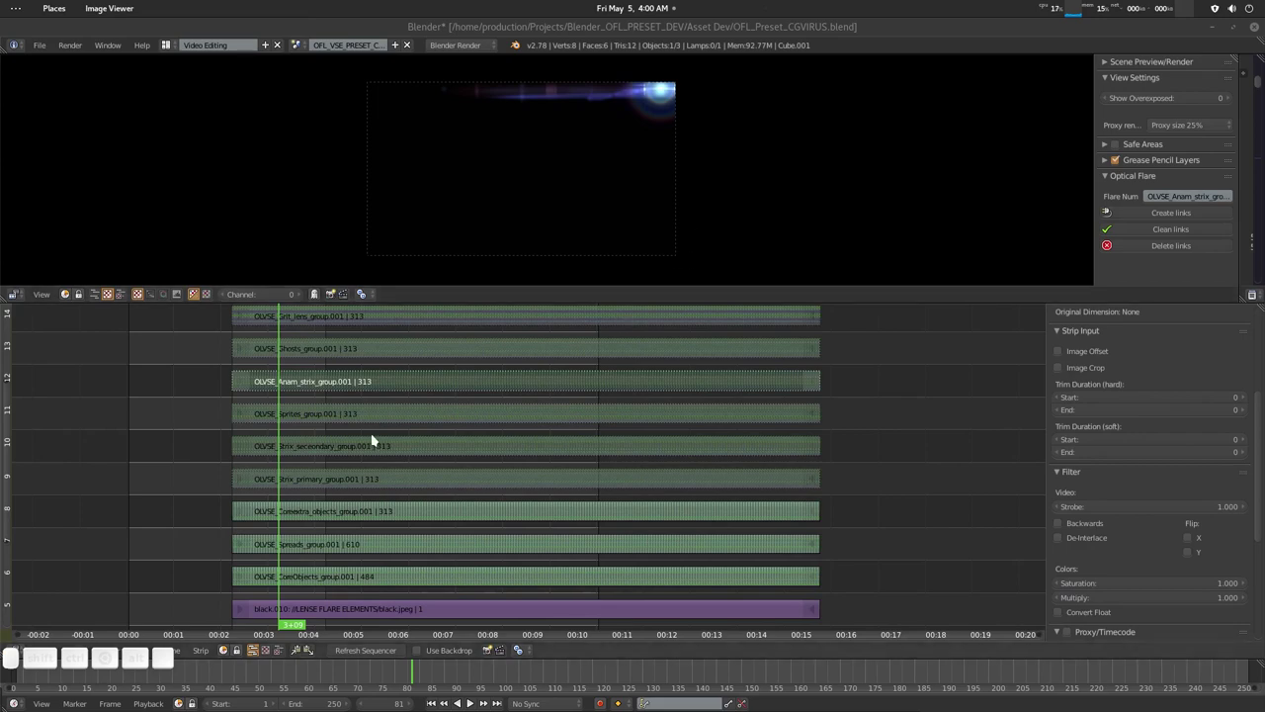
# Step: Unmute the OLVSE_Sprites_group.001 strip in the second flare's group
pyautogui.moveTo(372, 440); pyautogui.dragTo(354, 425, button='middle')
pyautogui.moveTo(333, 486); pyautogui.dragTo(310, 458, button='middle')
pyautogui.rightClick(307, 422)
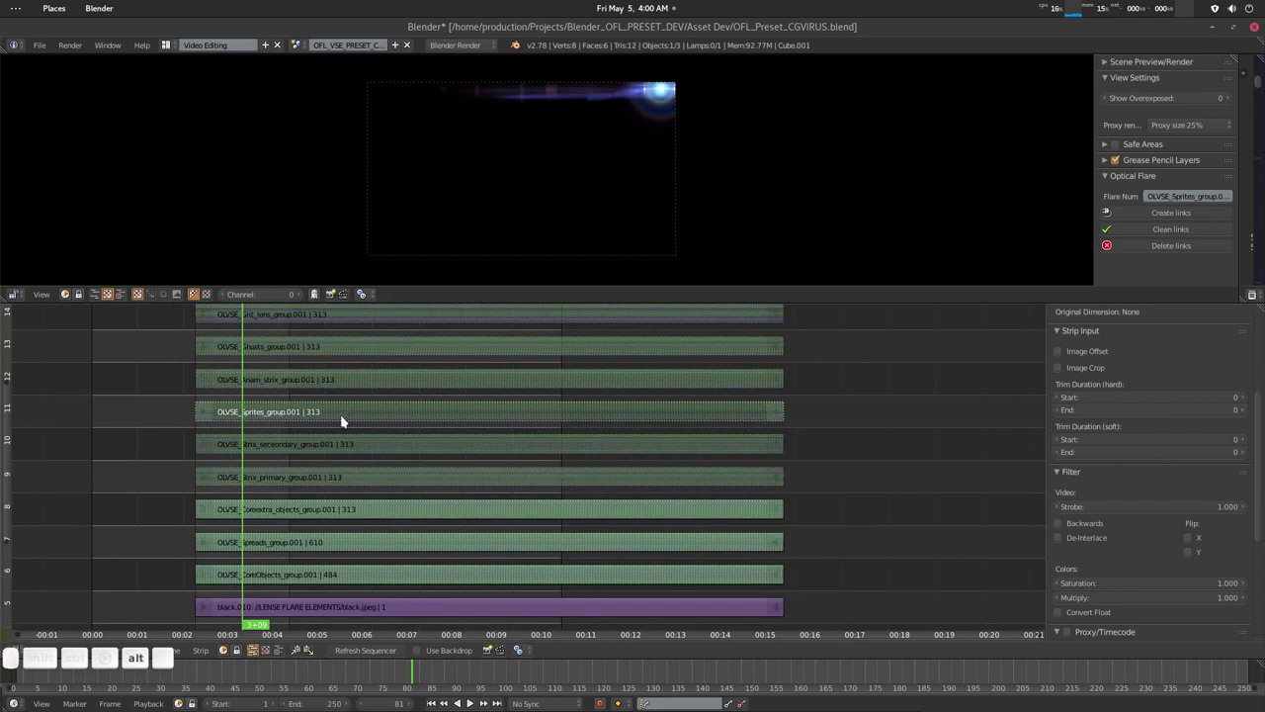
pyautogui.hotkey('alt', 'h')
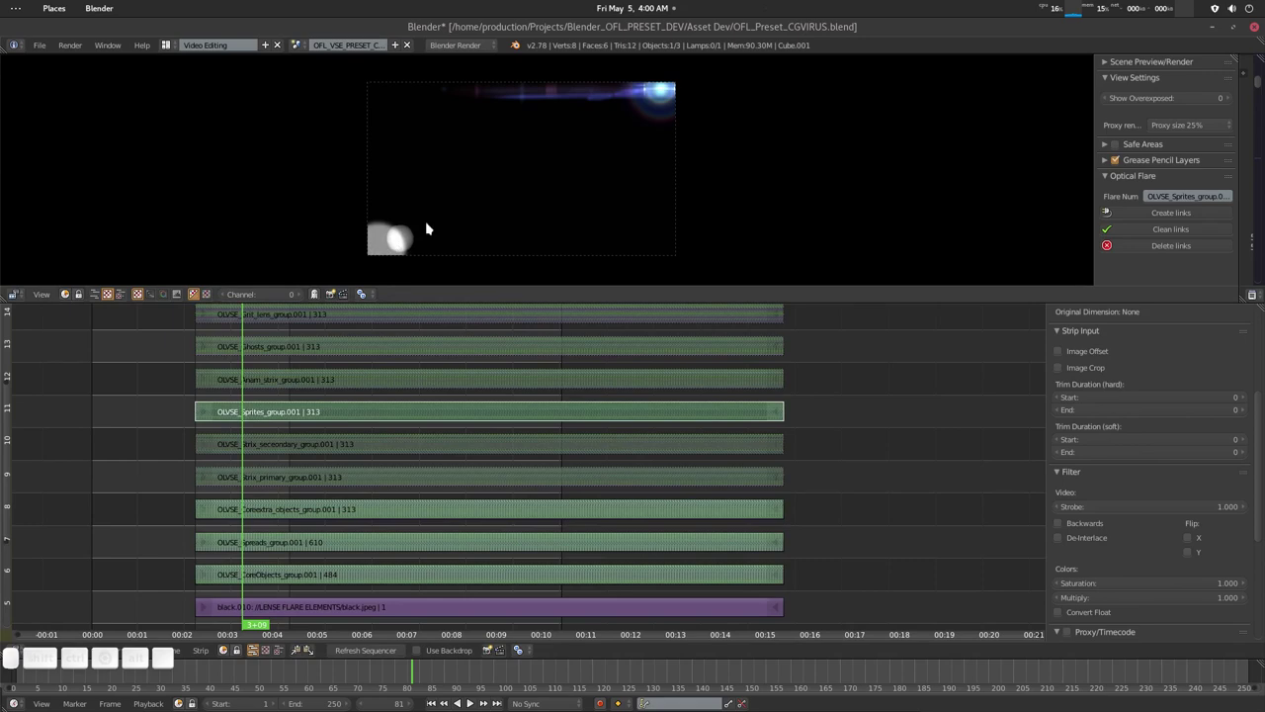
# Step: Open the sprites group, inspect the OLVSE_Spriteobj_2.001 and OLVSE_Spriteobj_1.001 transform strips and leave the group
pyautogui.press('Tab')
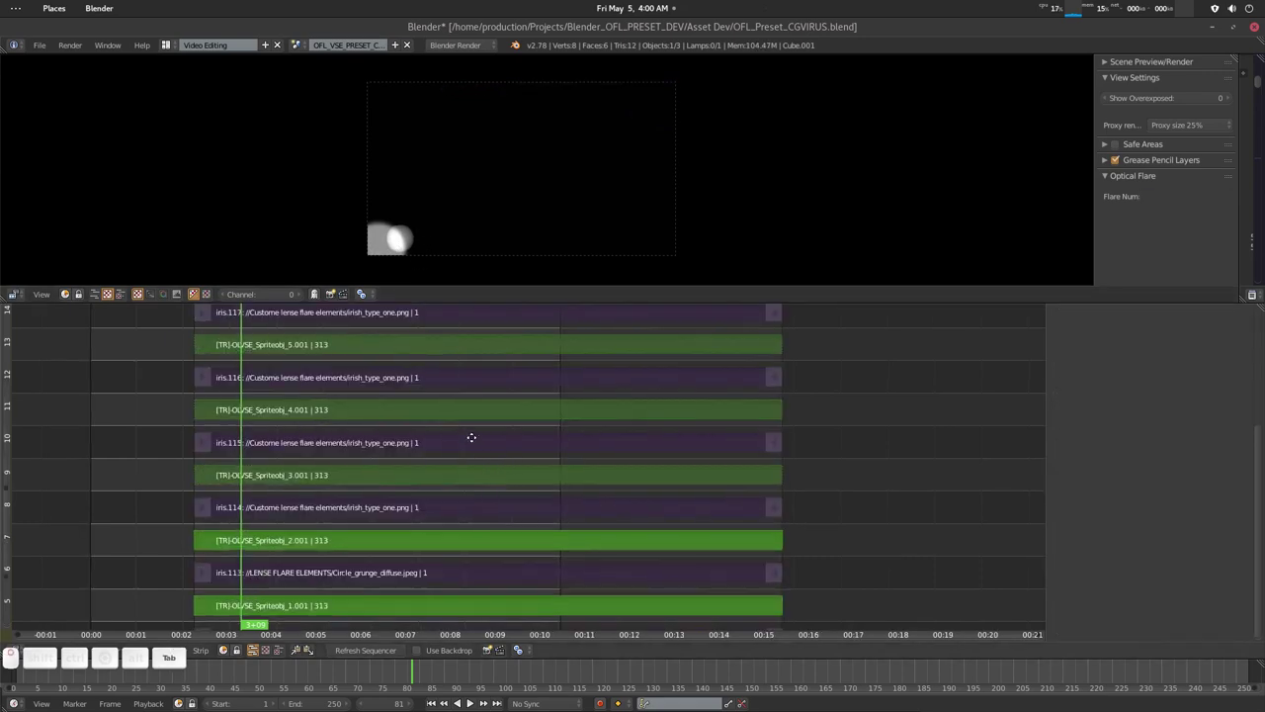
pyautogui.rightClick(286, 500)
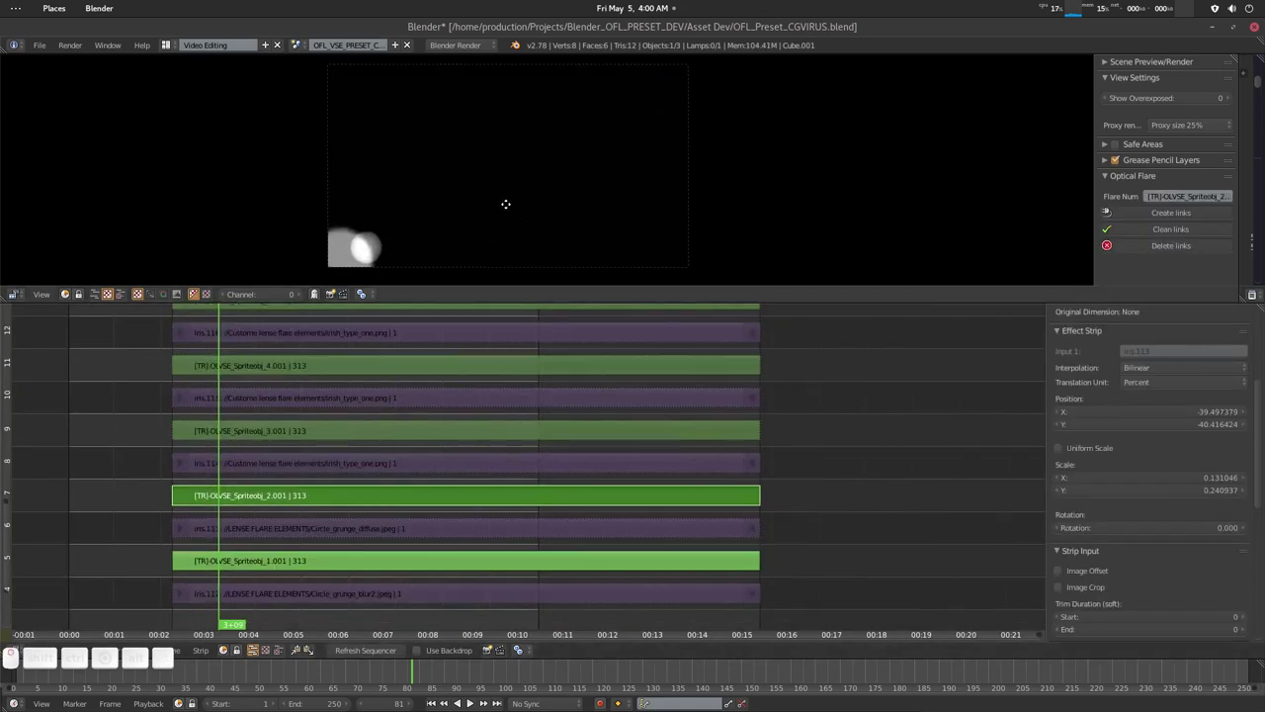
pyautogui.rightClick(272, 565)
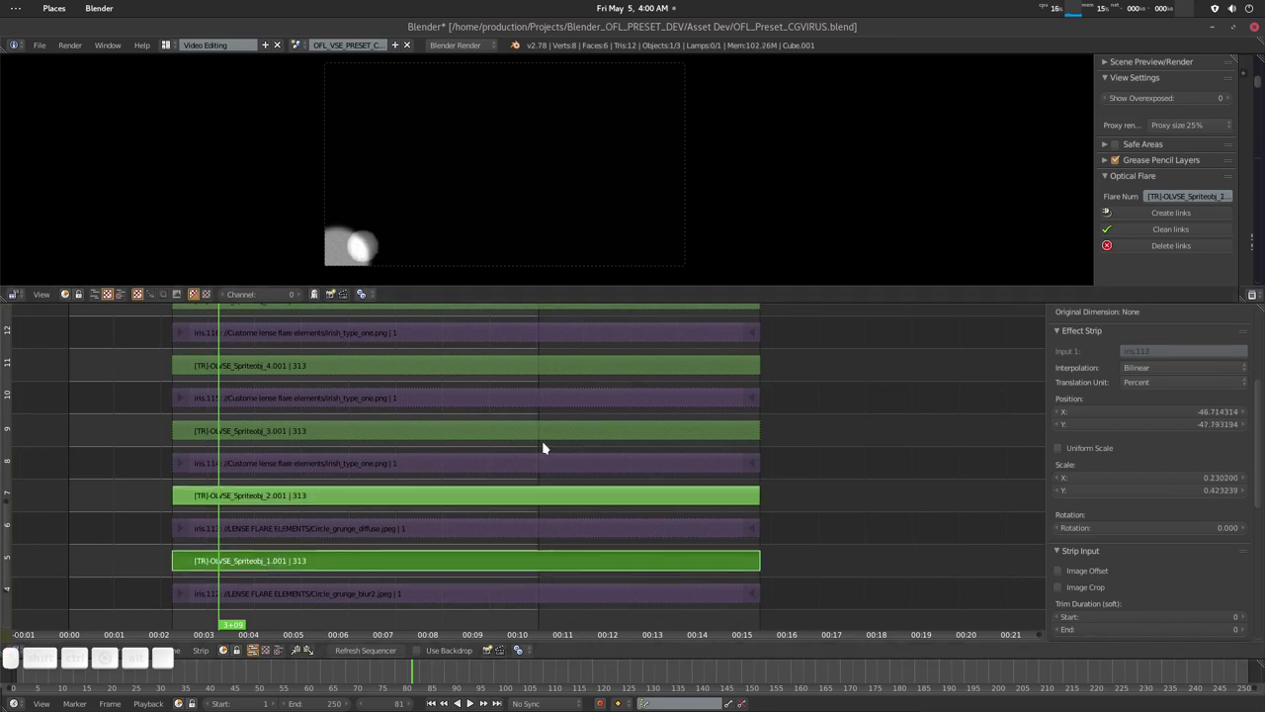
pyautogui.press('Tab')
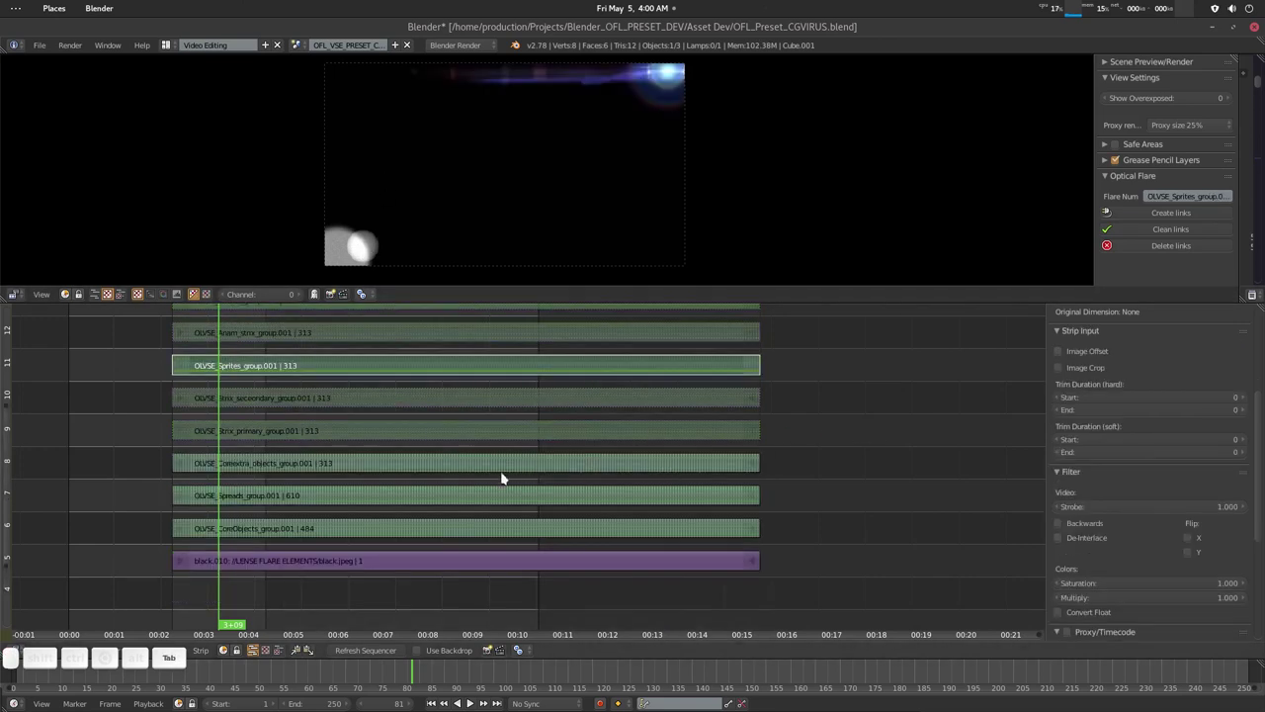
# Step: Leave the second flare's group and create the Optical Flare links for its .001 control strip
pyautogui.press('a')
pyautogui.press('Tab')
pyautogui.moveTo(336, 593); pyautogui.dragTo(416, 483, button='middle')
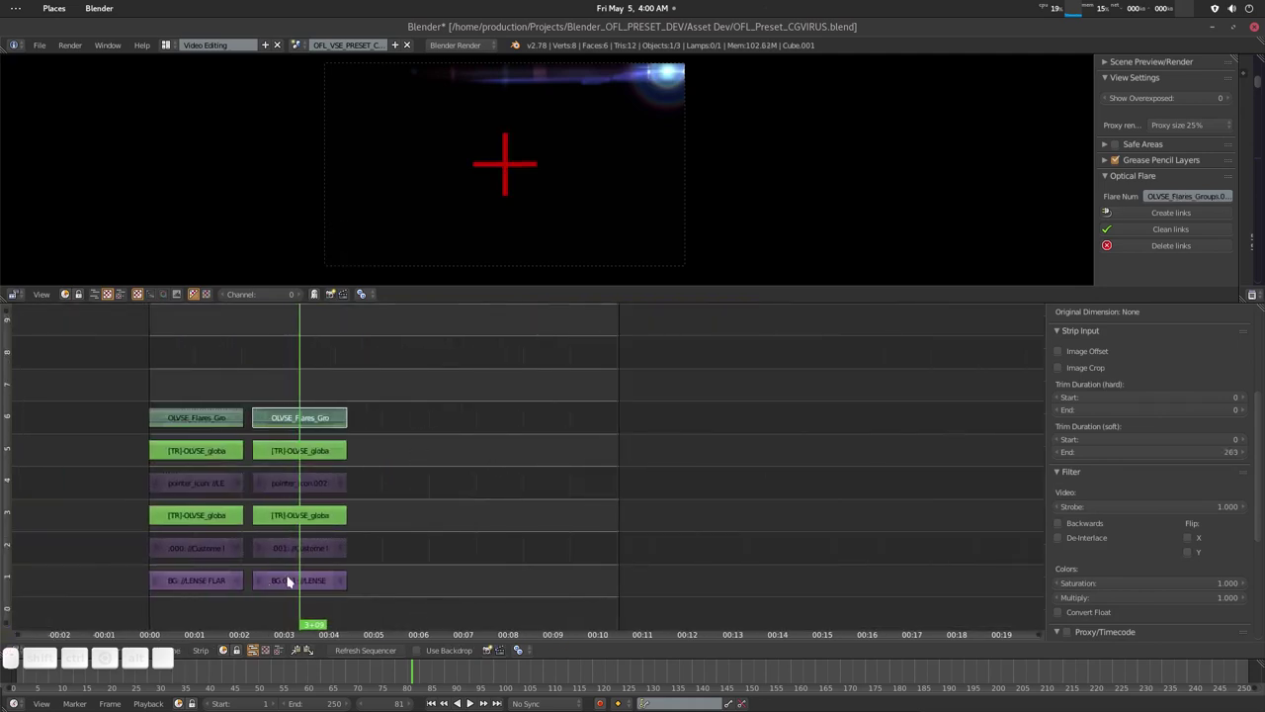
pyautogui.rightClick(292, 553)
pyautogui.click(1159, 216)
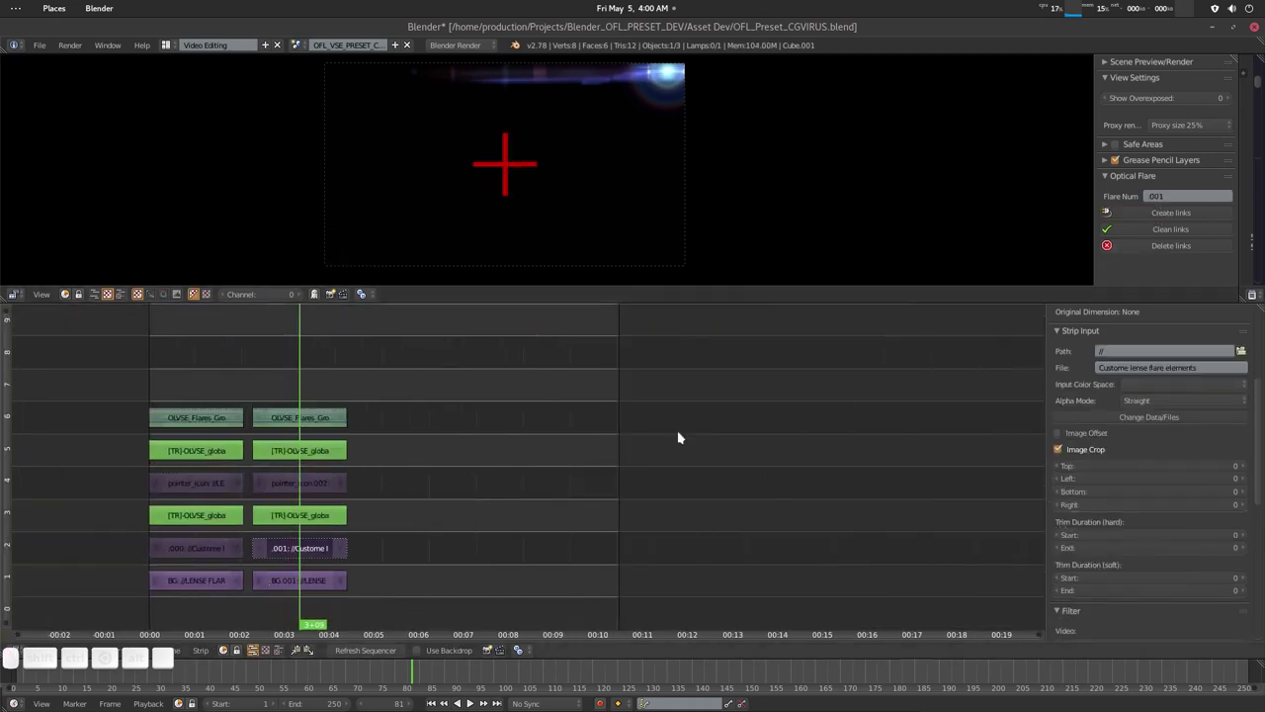
# Step: Reopen the second flare's OLVSE_Flares_Groups strip and enter its OLVSE_Sprites_group.001 strip to reach the sprite objects
pyautogui.moveTo(296, 442); pyautogui.dragTo(297, 443, button='middle')
pyautogui.press('Tab')
pyautogui.press('Home')
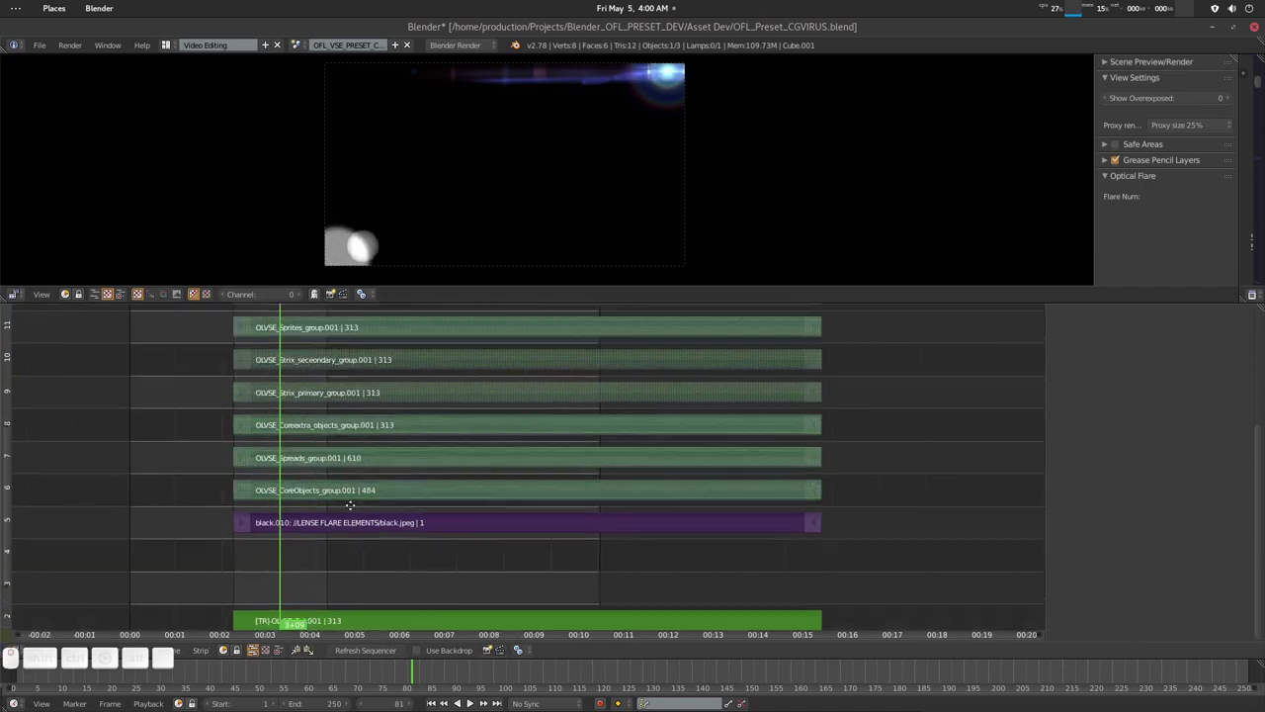
pyautogui.moveTo(368, 465)
pyautogui.mouseDown(button='middle')
pyautogui.moveTo(368, 524)
pyautogui.moveTo(366, 476)
pyautogui.mouseUp(button='middle')
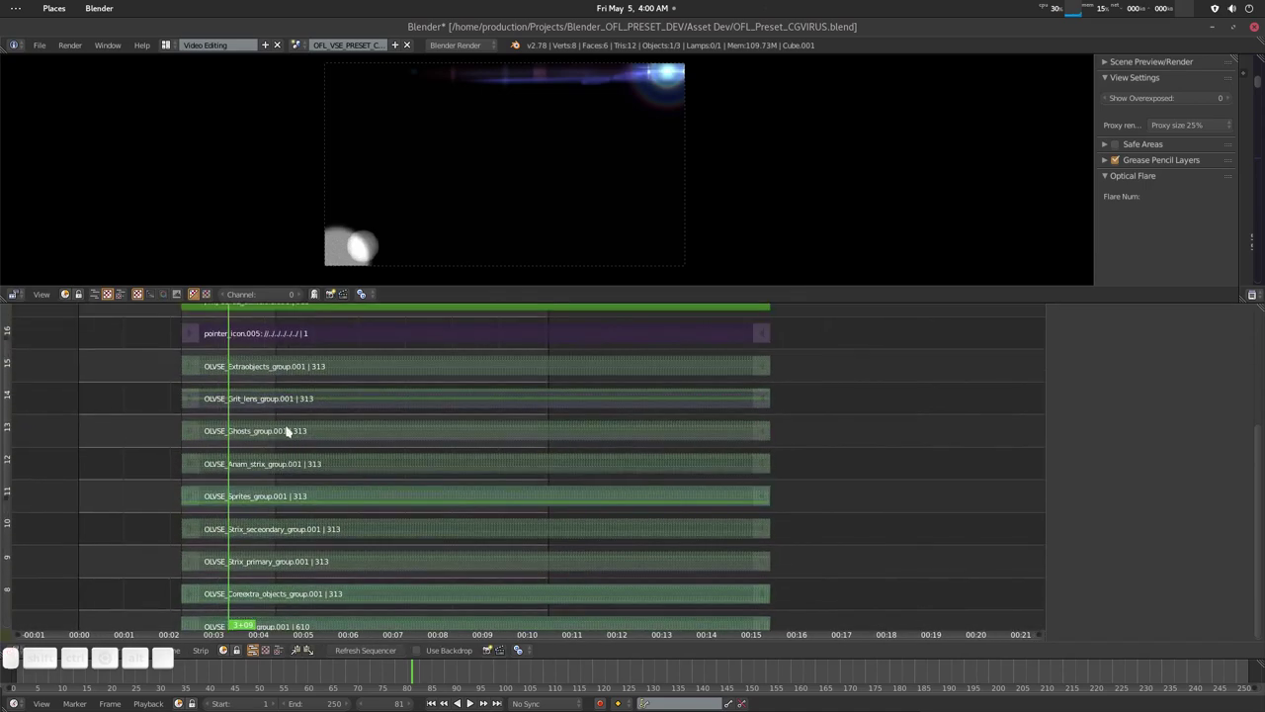
pyautogui.rightClick(269, 498)
pyautogui.press('Tab')
pyautogui.moveTo(559, 495); pyautogui.dragTo(529, 462, button='middle')
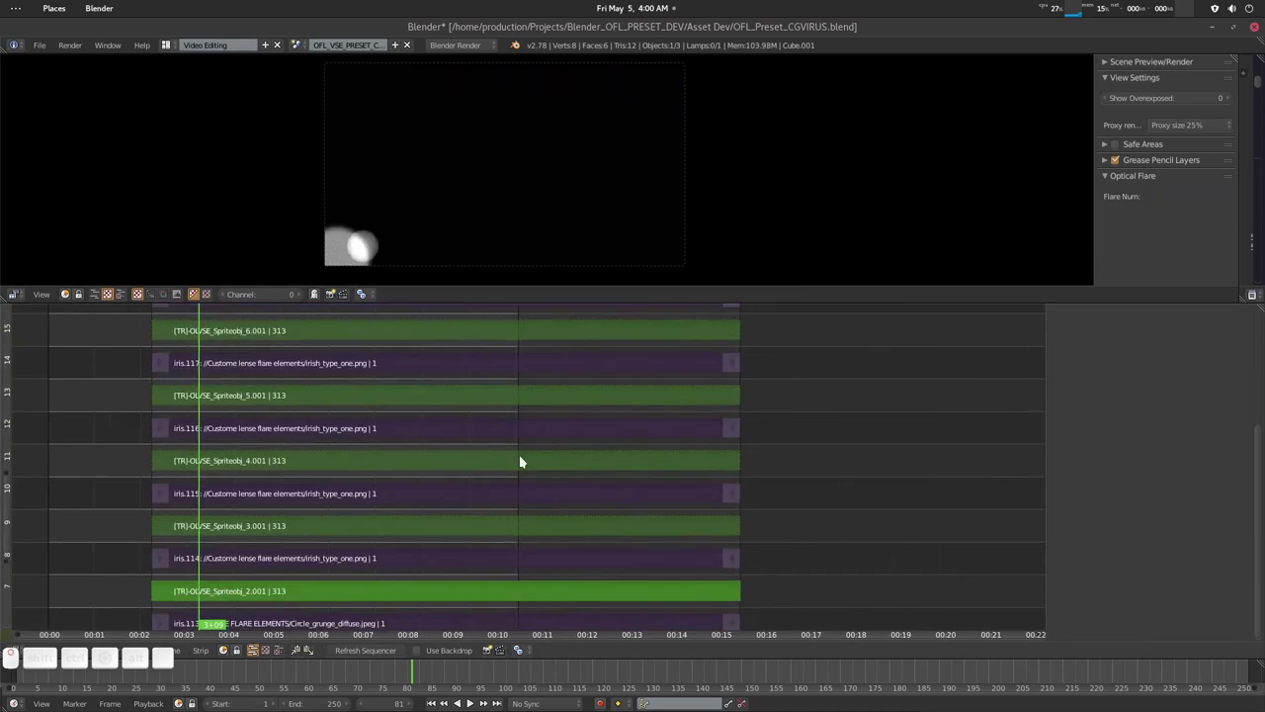
pyautogui.keyDown('shift'); pyautogui.scroll(-3, 456, 491); pyautogui.keyUp('shift')
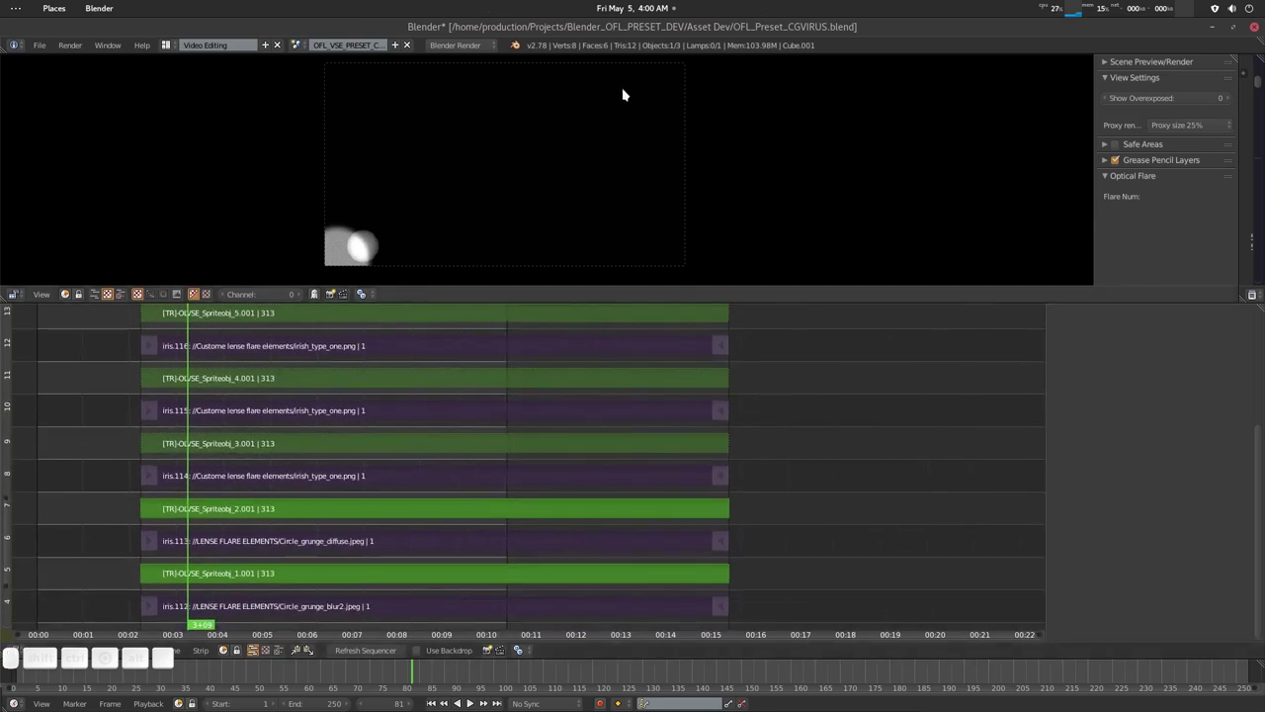
# Step: Move the second flare's global control across the preview to test the sprites' travel, leaving it at about X 39.61, Y 44.80
pyautogui.press('a')
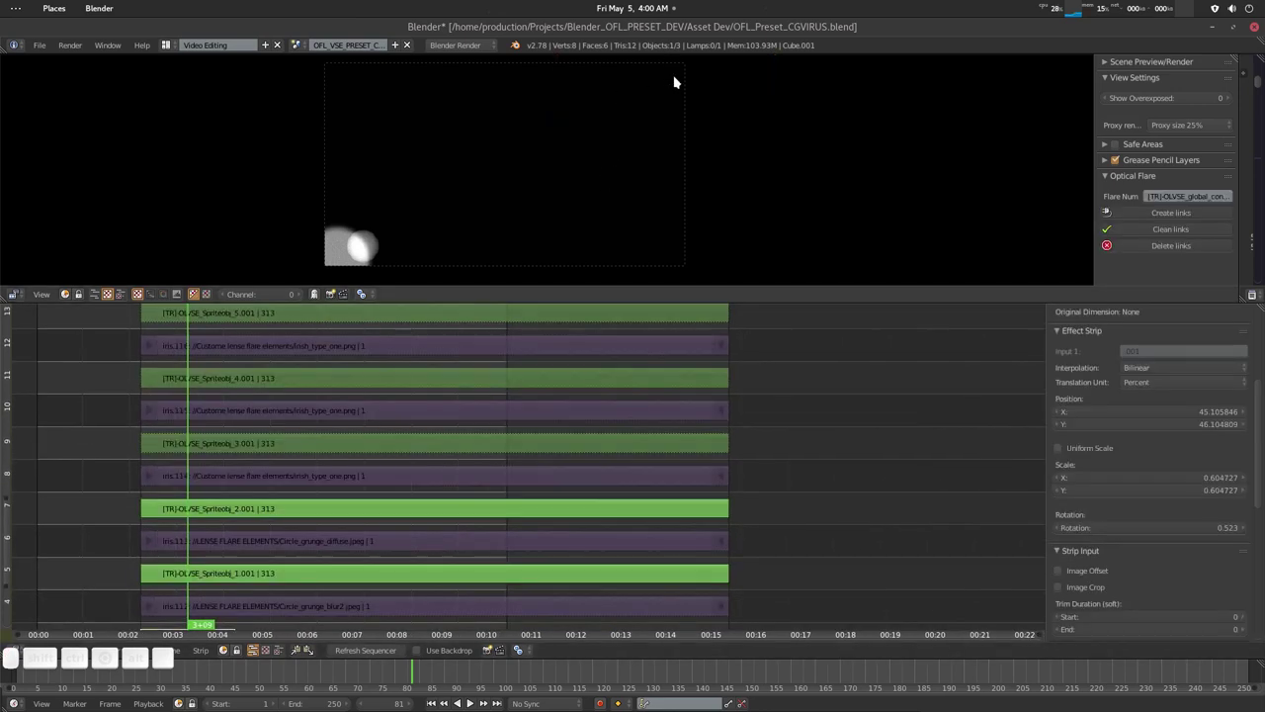
pyautogui.press('g')
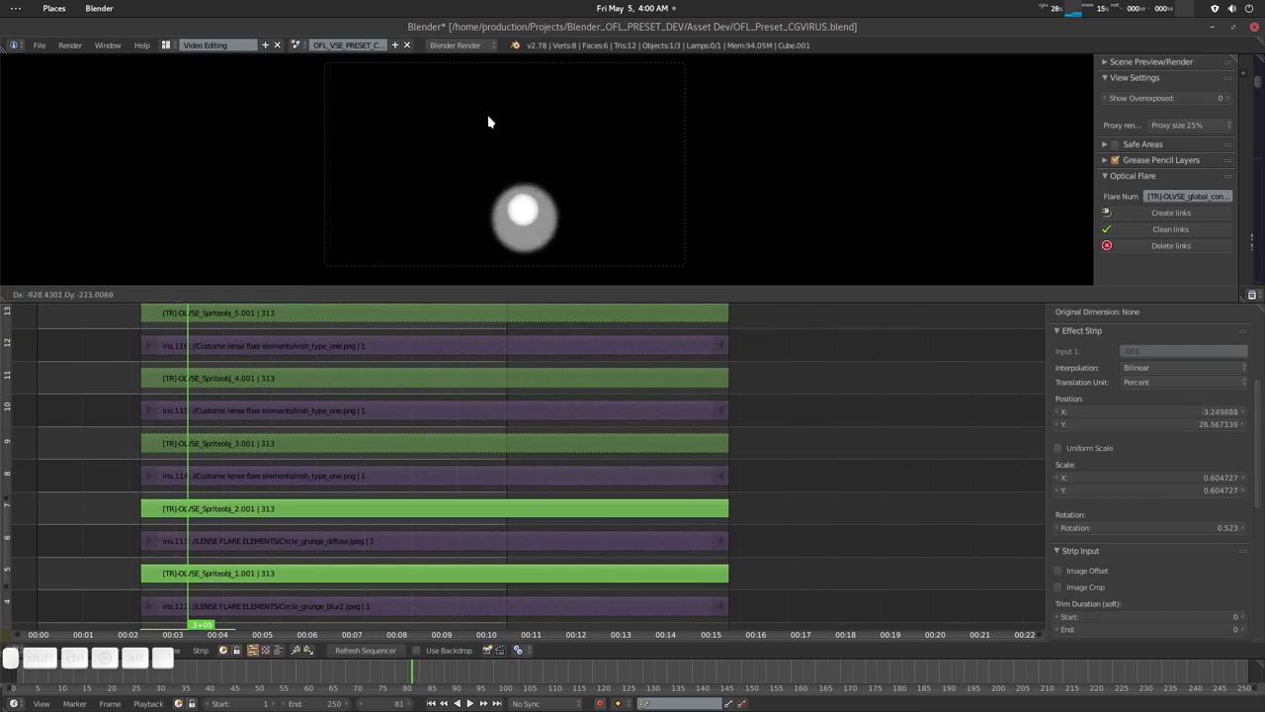
pyautogui.click(677, 75)
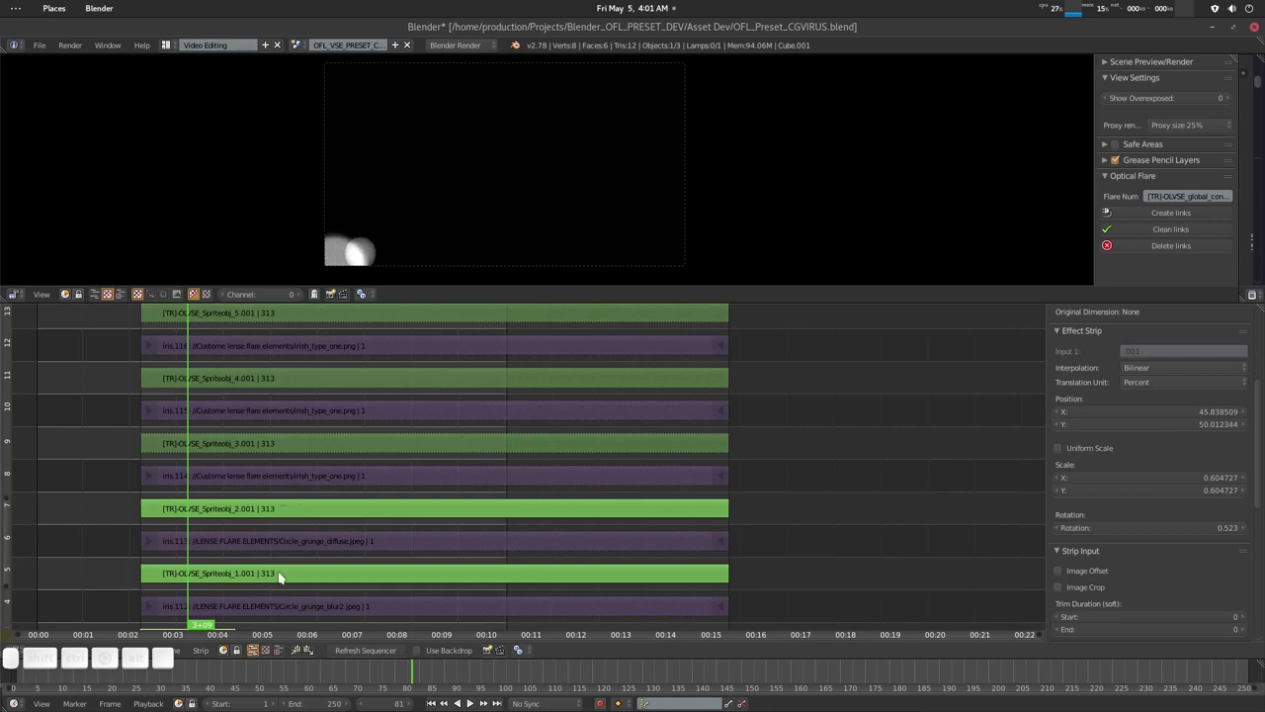
pyautogui.hotkey('ctrl', 'r')
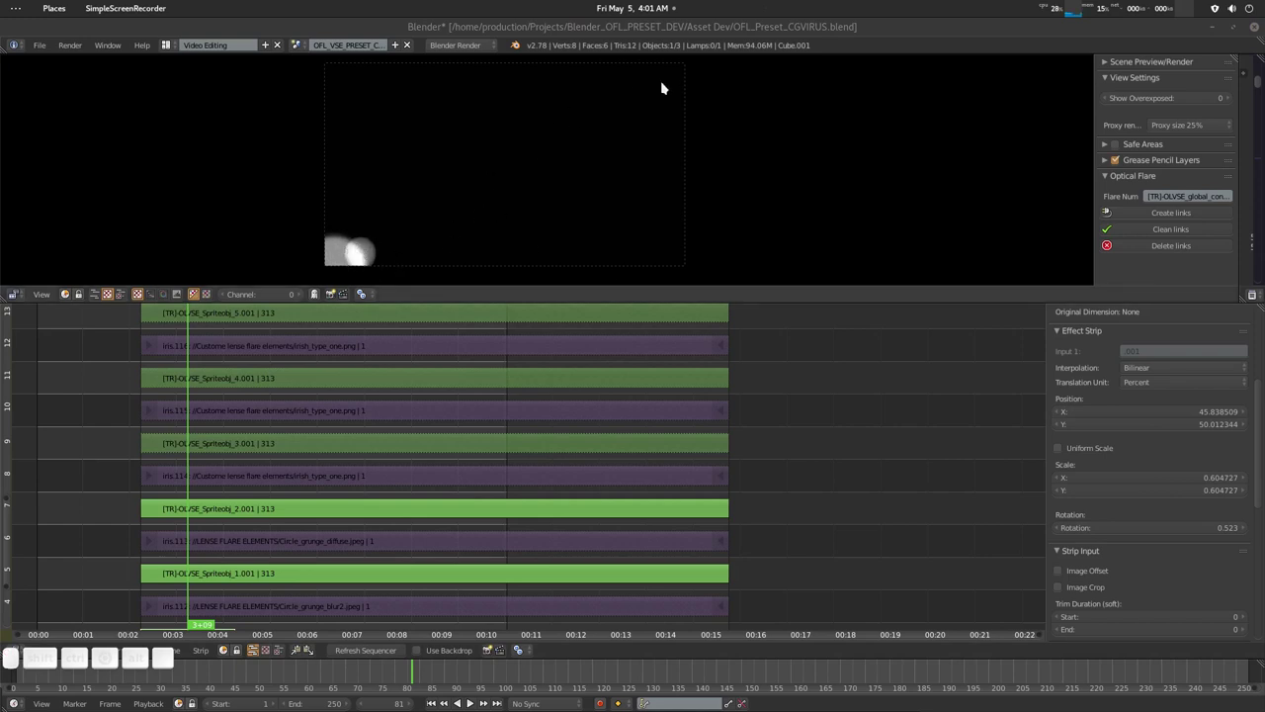
pyautogui.press('g')
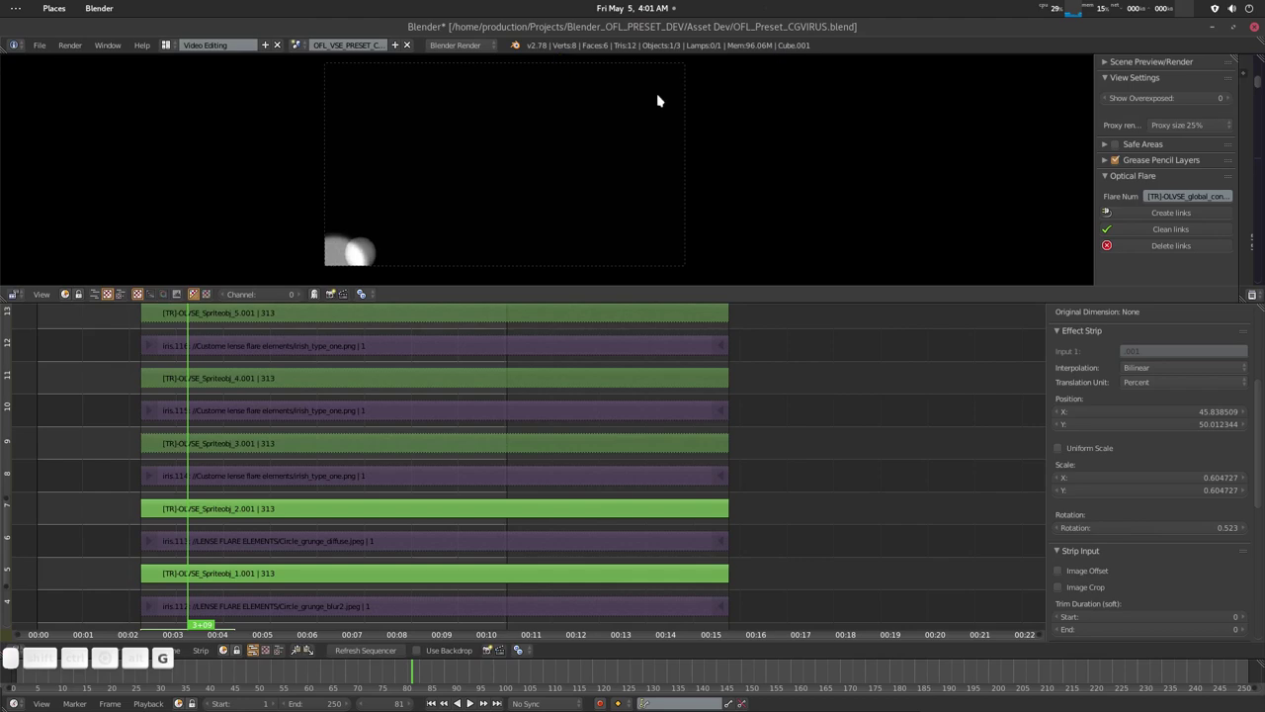
pyautogui.click(650, 96)
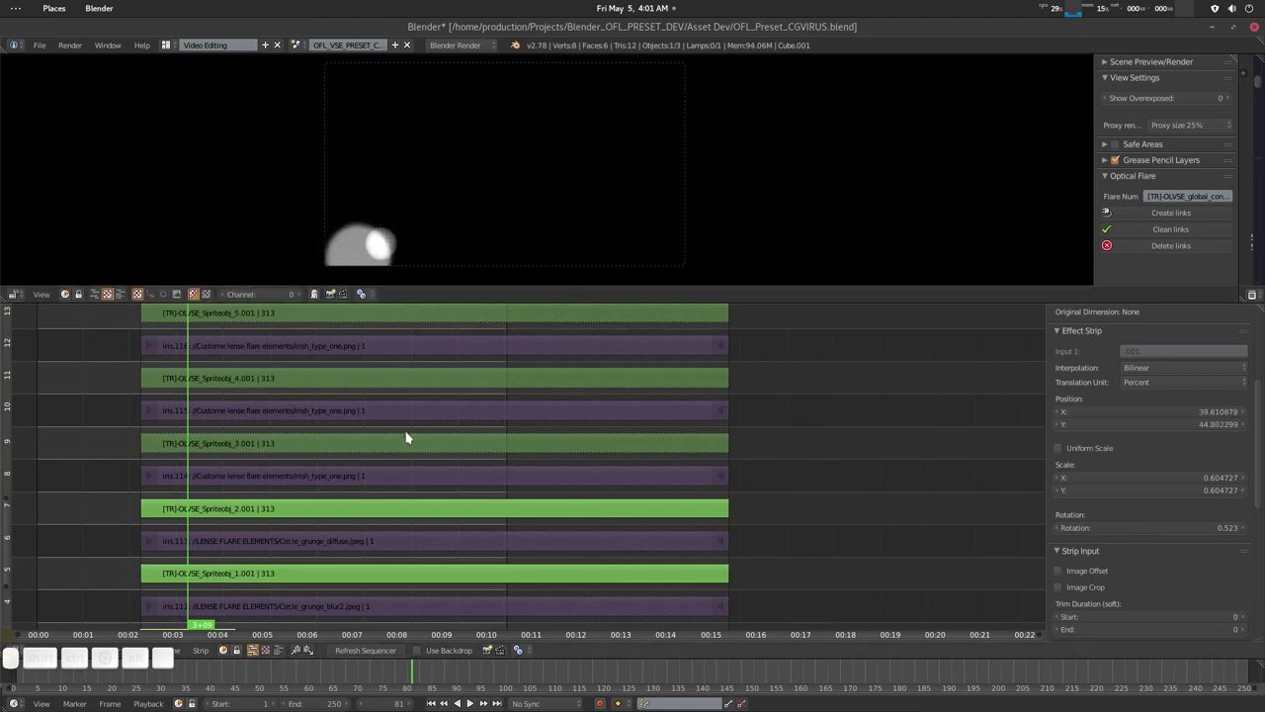
# Step: Unmute the OLVSE_Spriteobj_7.001 transform strip and select its source image strip iris.118
pyautogui.keyDown('shift'); pyautogui.scroll(4, 406, 438); pyautogui.keyUp('shift')
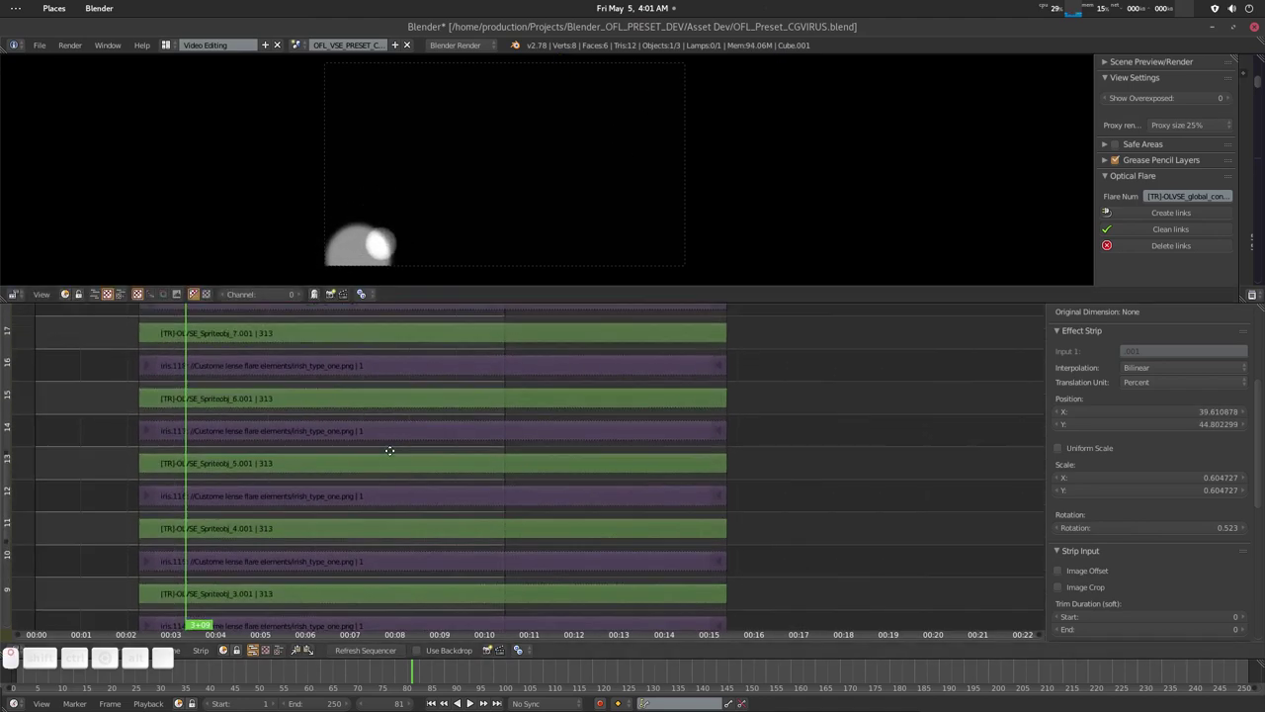
pyautogui.keyDown('shift'); pyautogui.scroll(2, 389, 451); pyautogui.keyUp('shift')
pyautogui.click(442, 462)
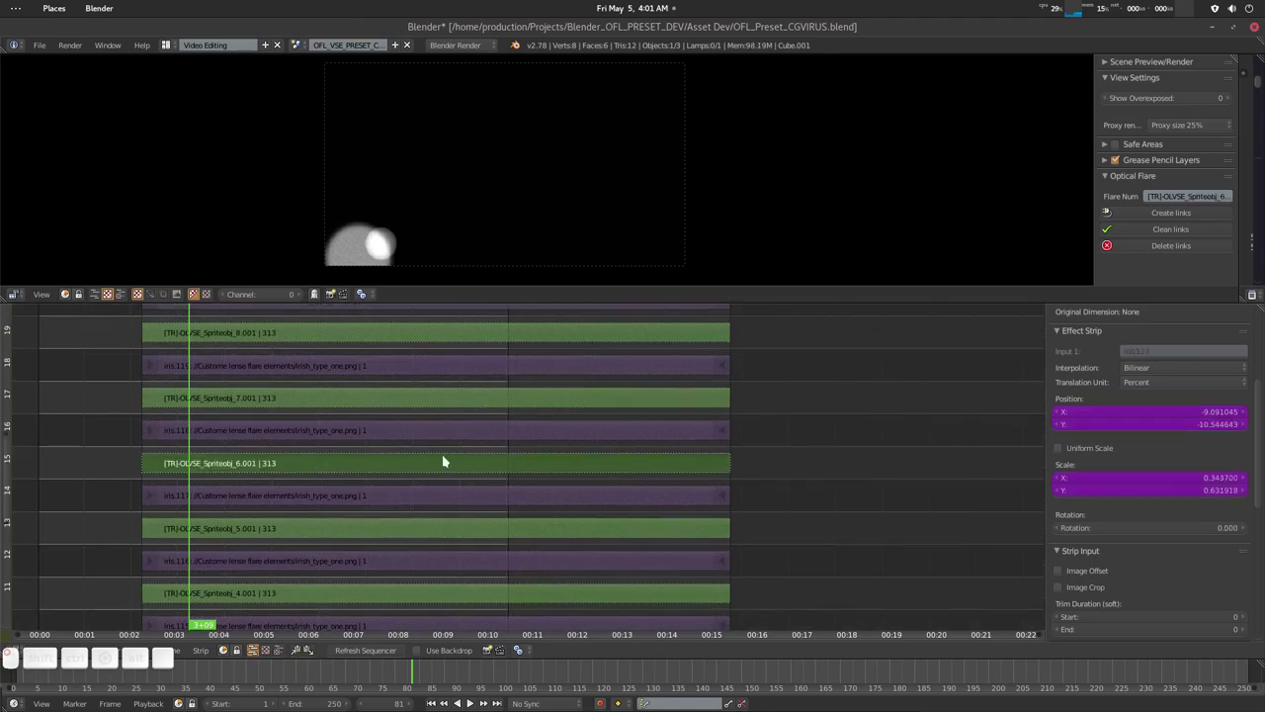
pyautogui.click(314, 404)
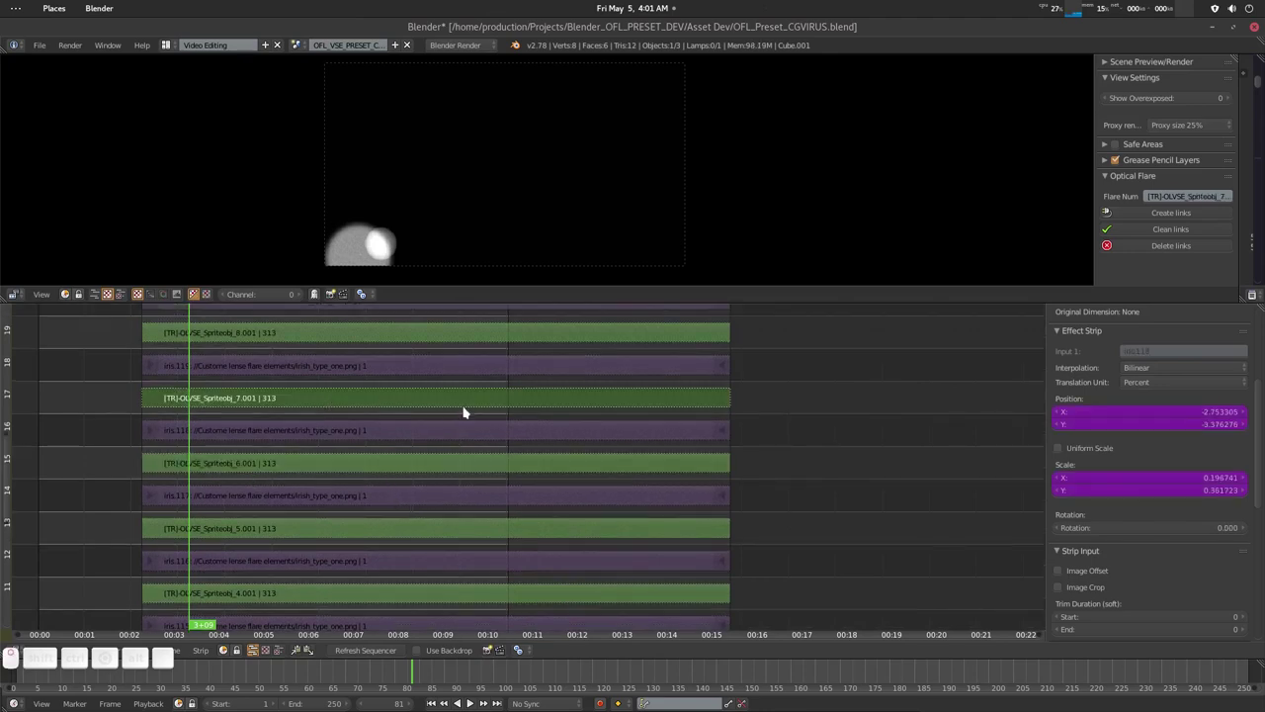
pyautogui.moveTo(418, 407); pyautogui.dragTo(402, 432, button='middle')
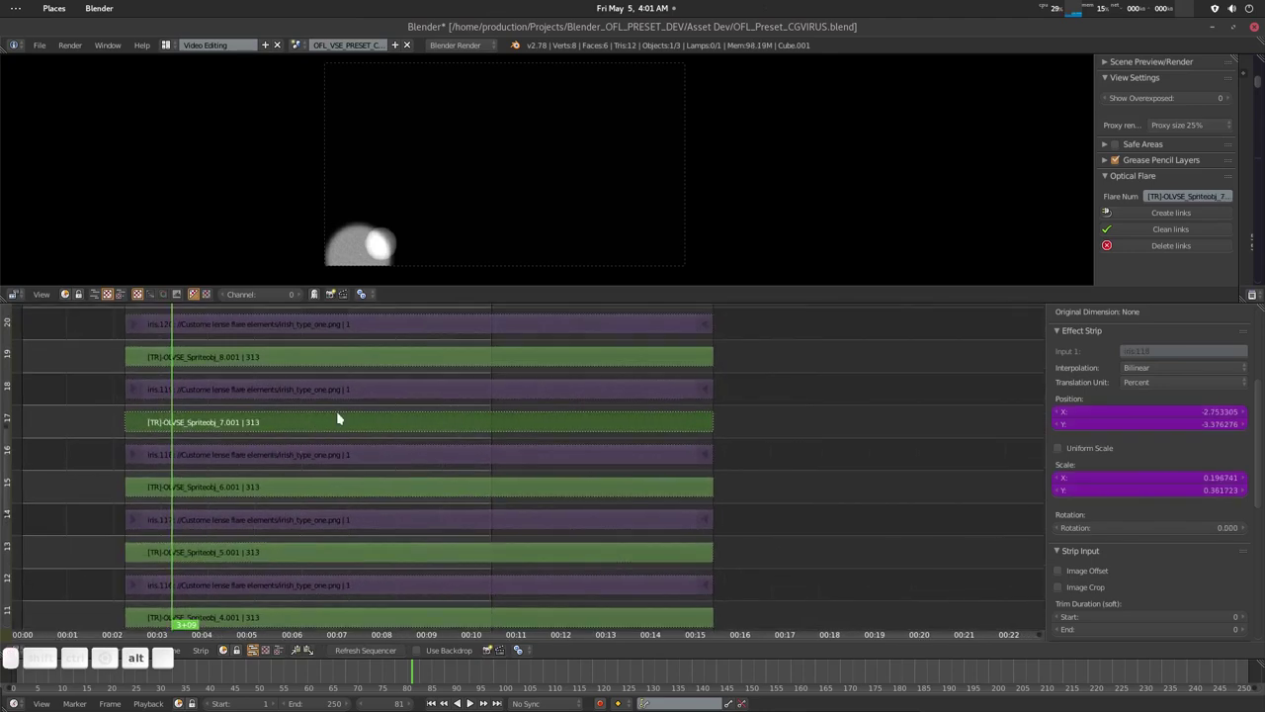
pyautogui.keyDown('shift'); pyautogui.rightClick(438, 454); pyautogui.keyUp('shift')
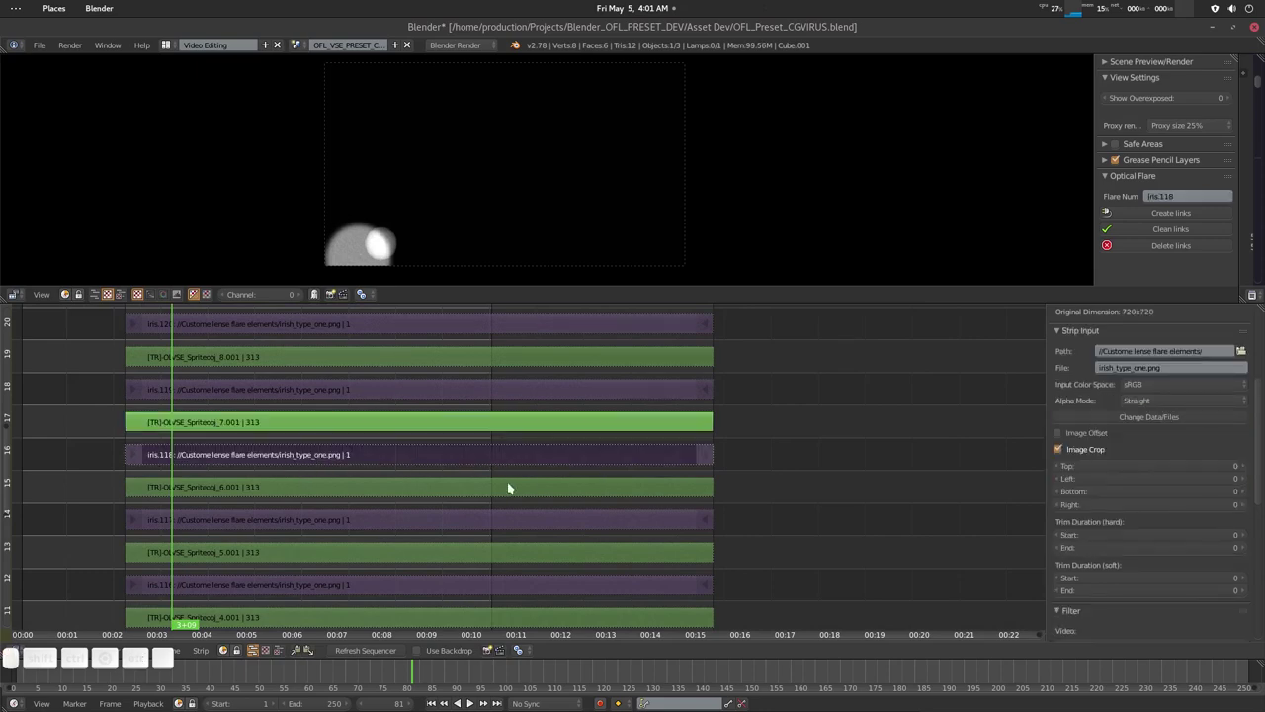
# Step: Replace the iris.118 strip's image with Circle_grunge_blur2.jpeg from the LENSE FLARE ELEMENTS folder, browsing the files as thumbnails
pyautogui.click(1152, 417)
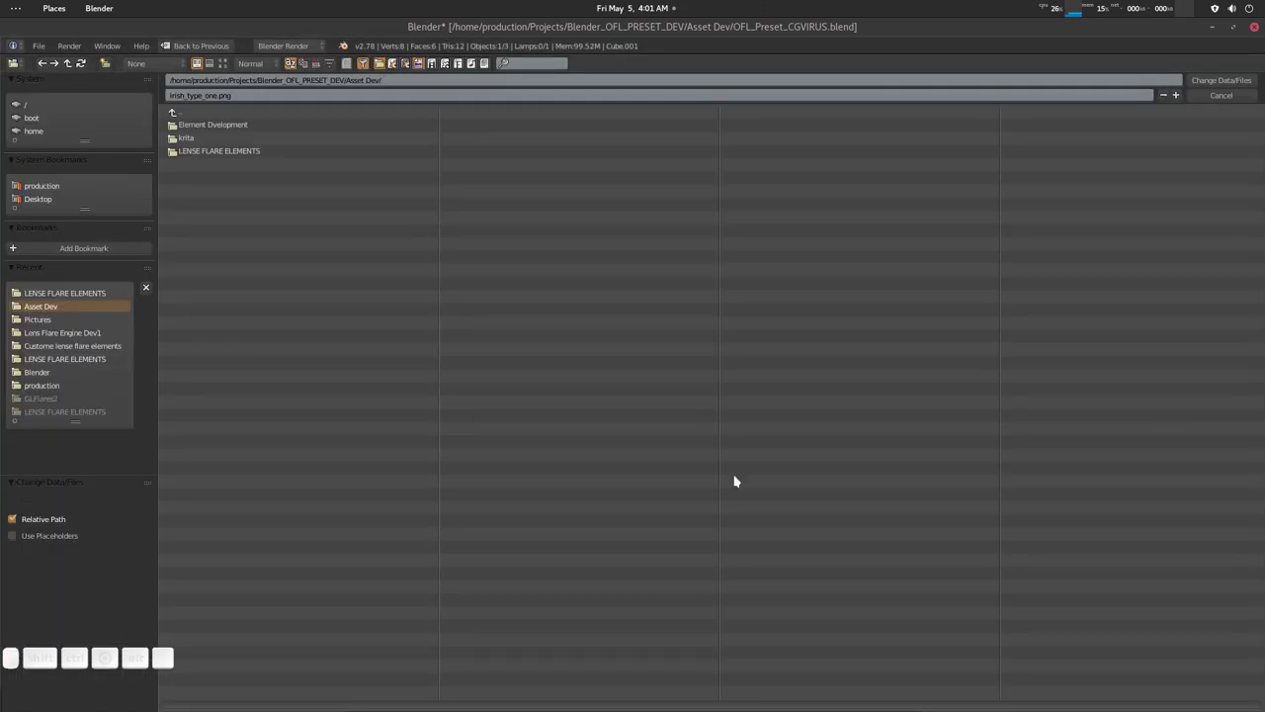
pyautogui.click(240, 157)
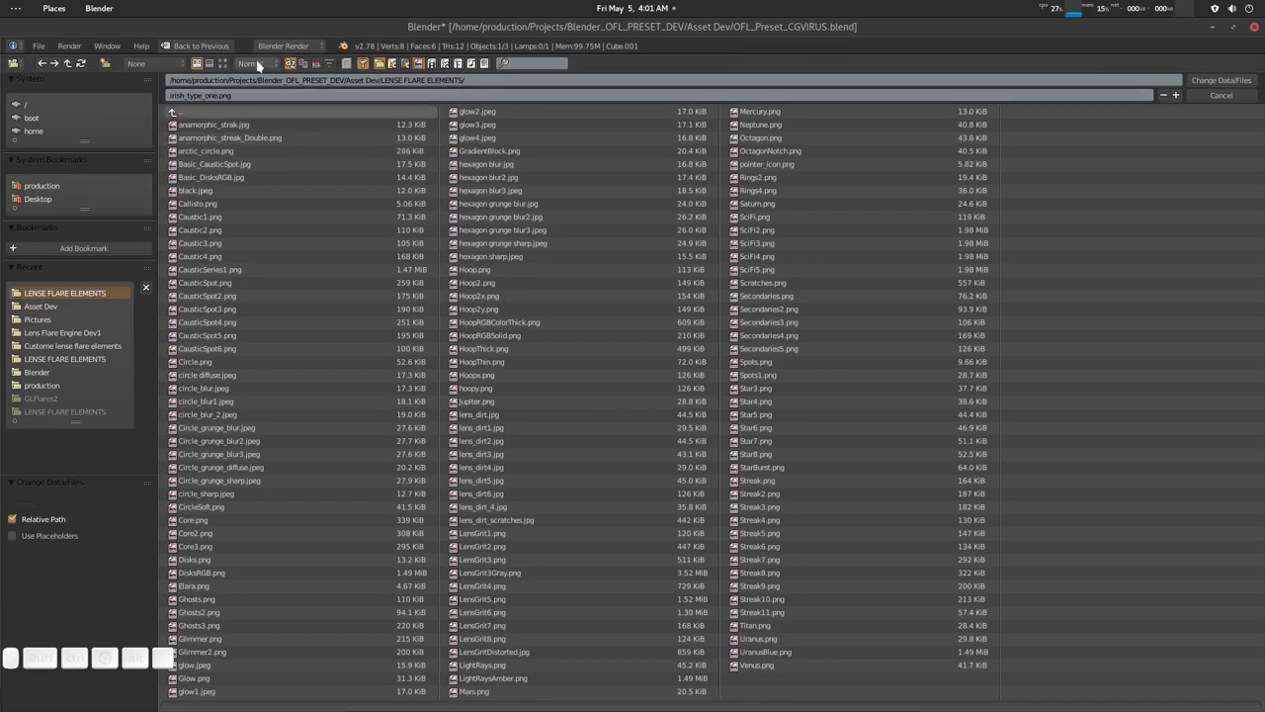
pyautogui.click(223, 64)
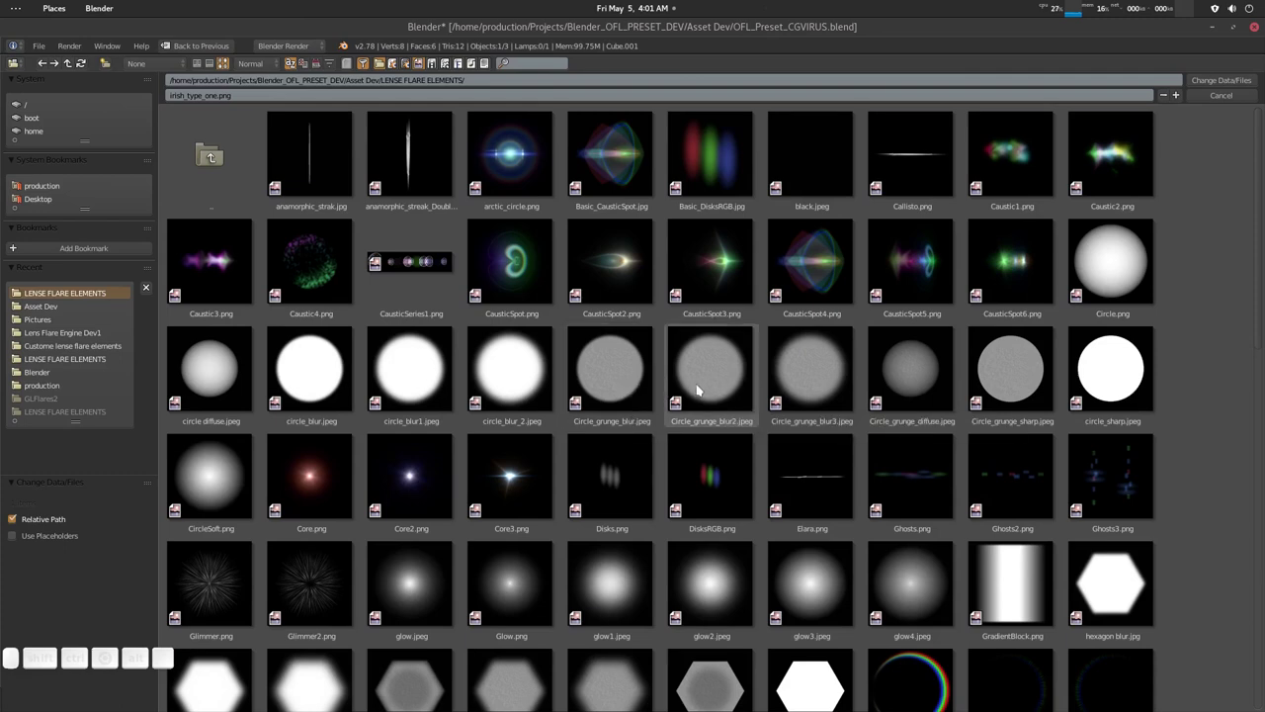
pyautogui.click(722, 374)
pyautogui.doubleClick(722, 370)
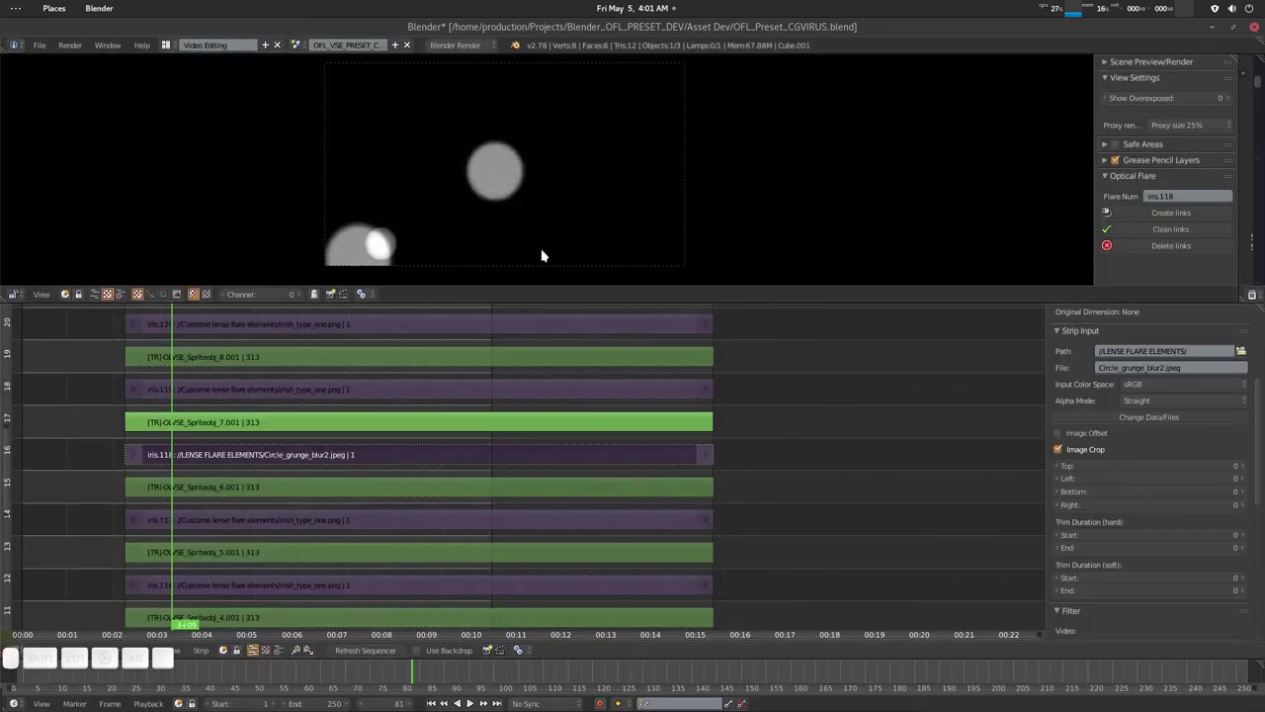
# Step: Move the flare's global control across the frame and place it at about X 44.56, Y 51.31
pyautogui.rightClick(652, 78)
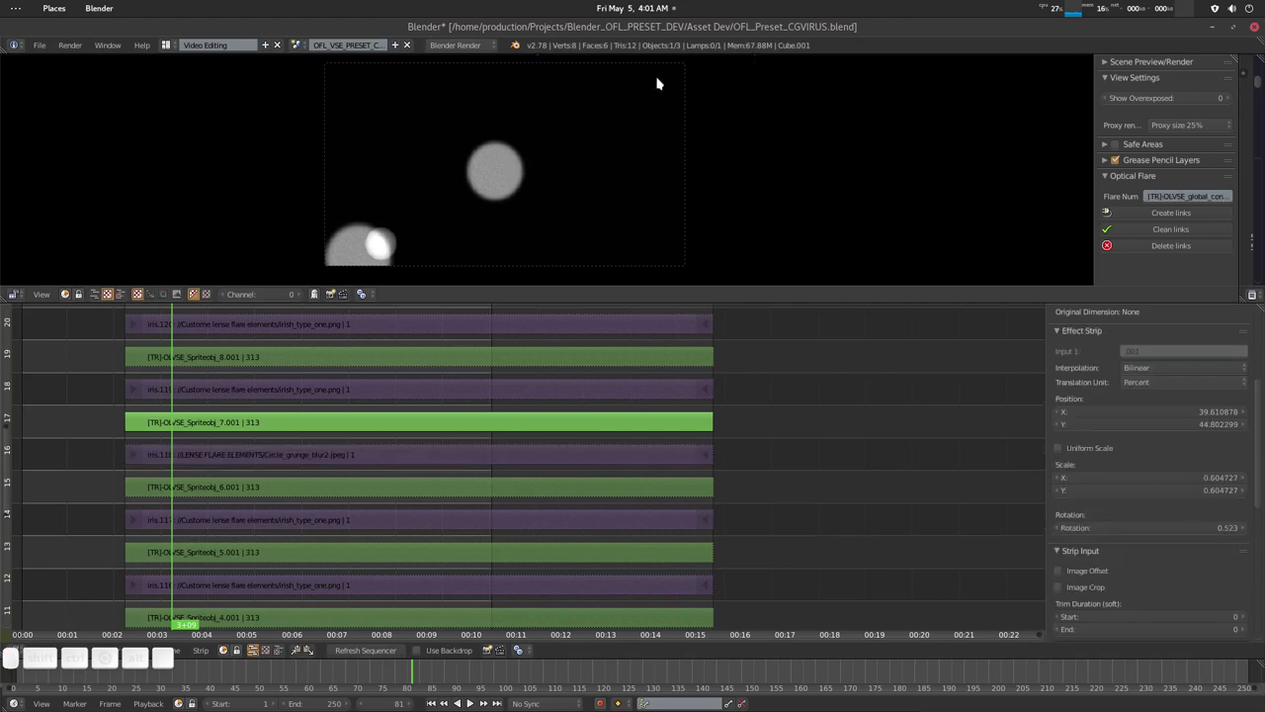
pyautogui.press('g')
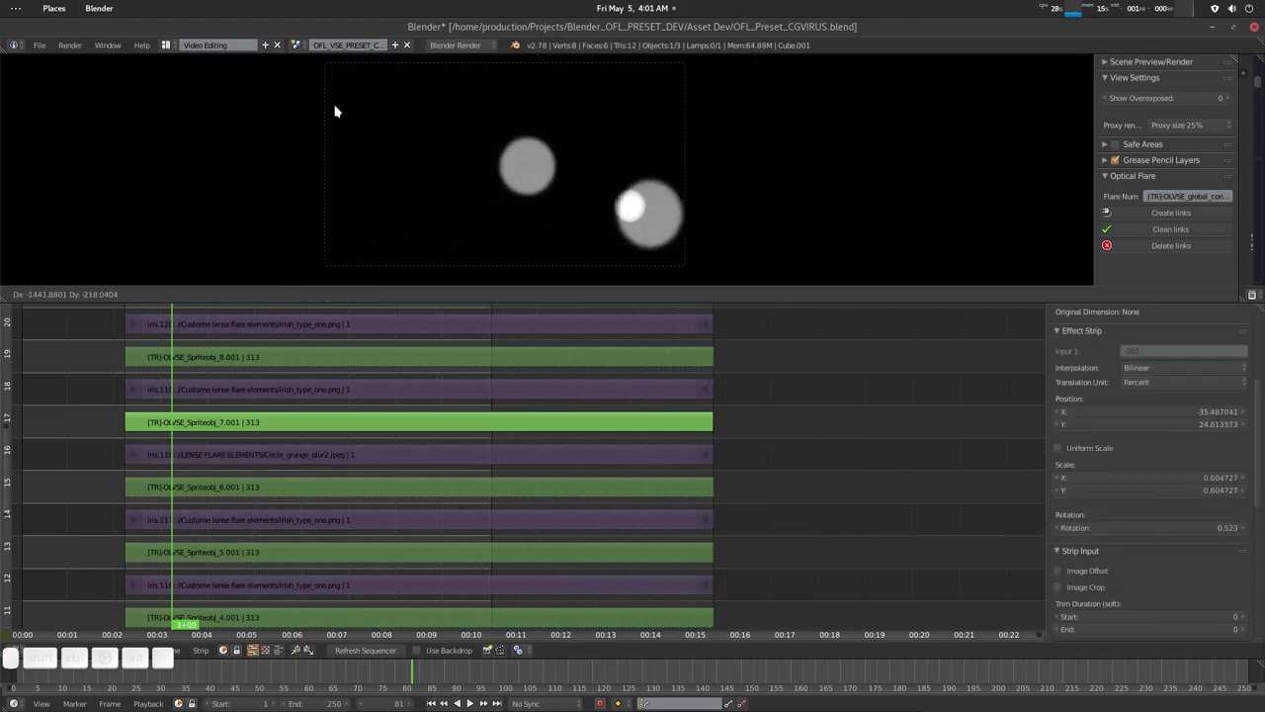
pyautogui.click(669, 79)
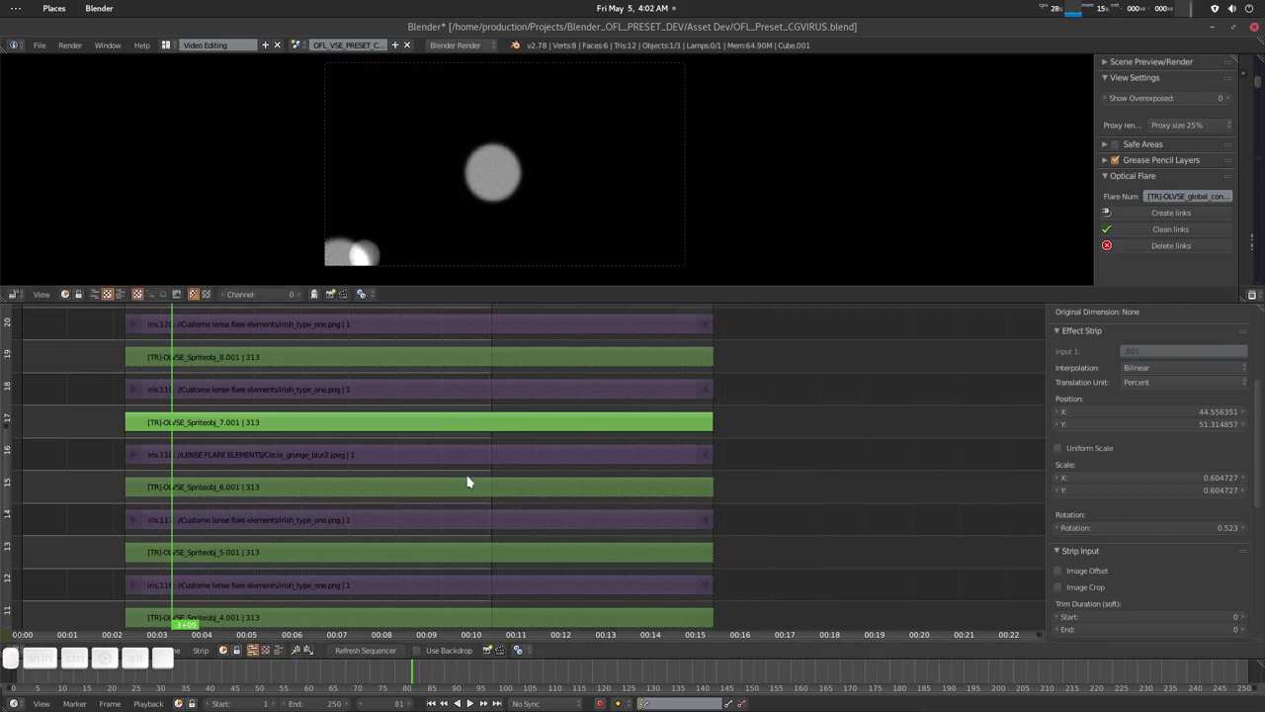
# Step: Add a Curves modifier to the iris.118 image strip
pyautogui.click(376, 453)
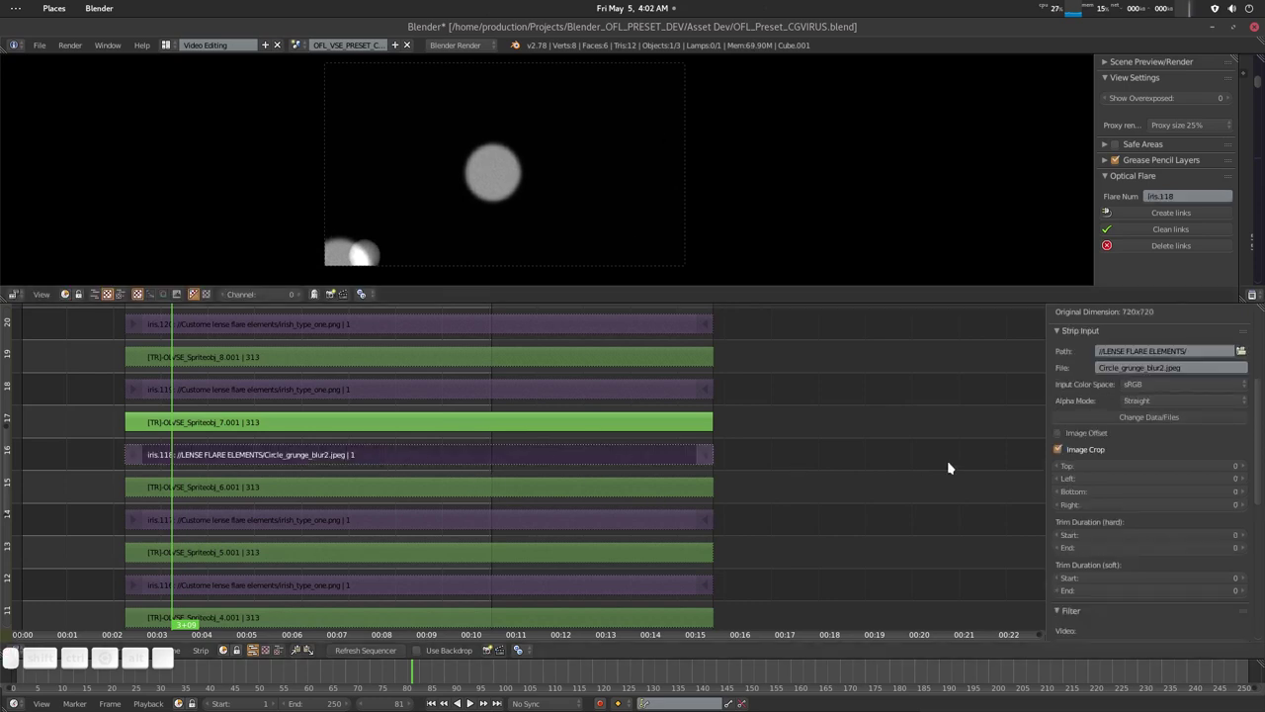
pyautogui.scroll(-8, 1151, 475)
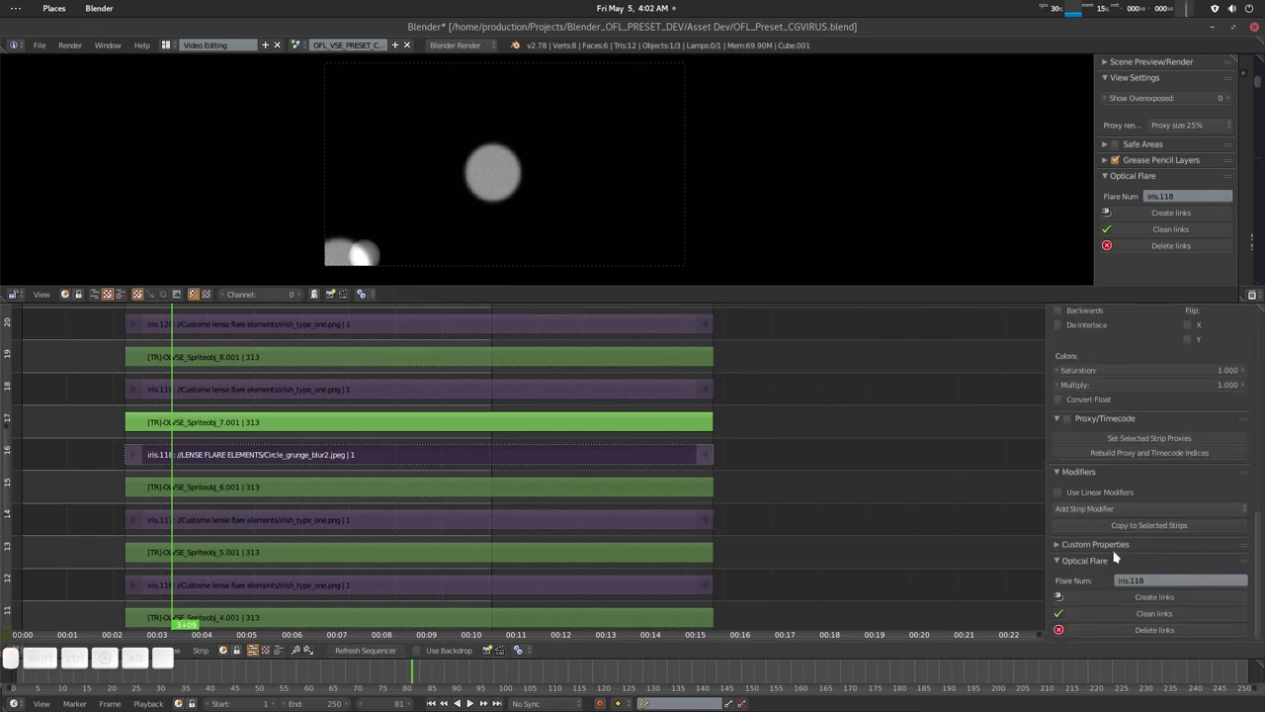
pyautogui.click(1068, 563)
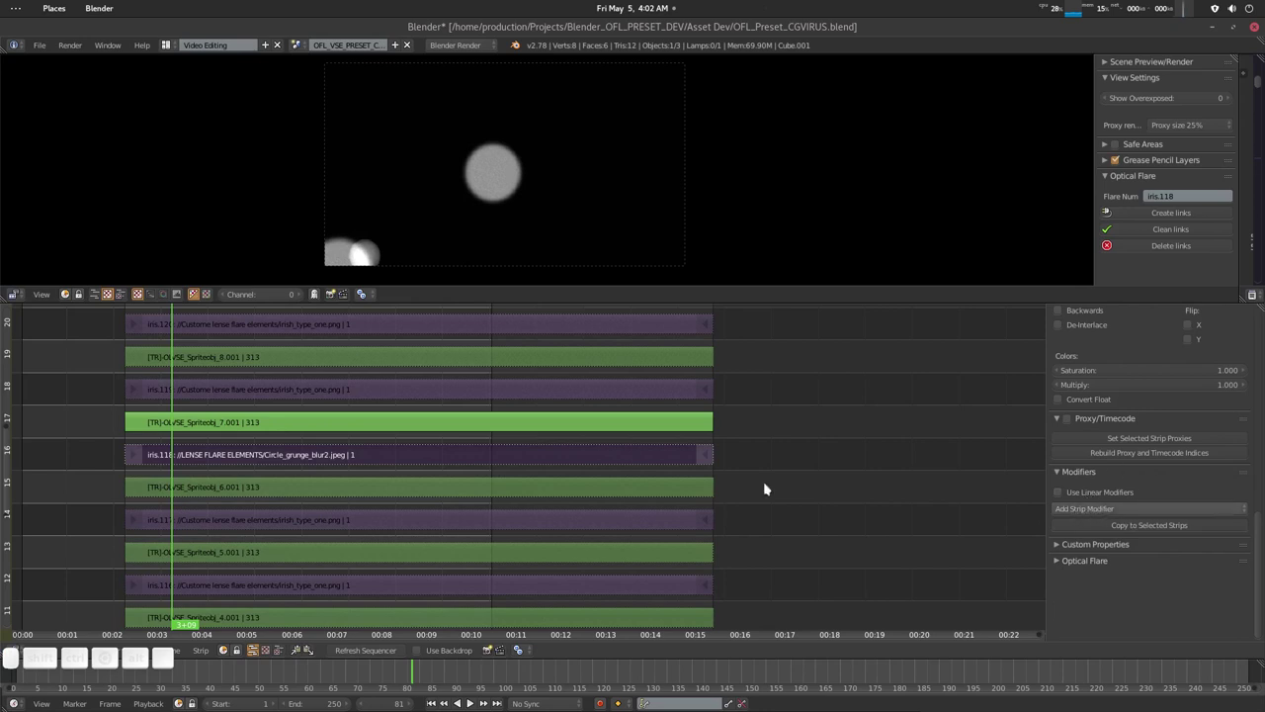
pyautogui.click(1123, 510)
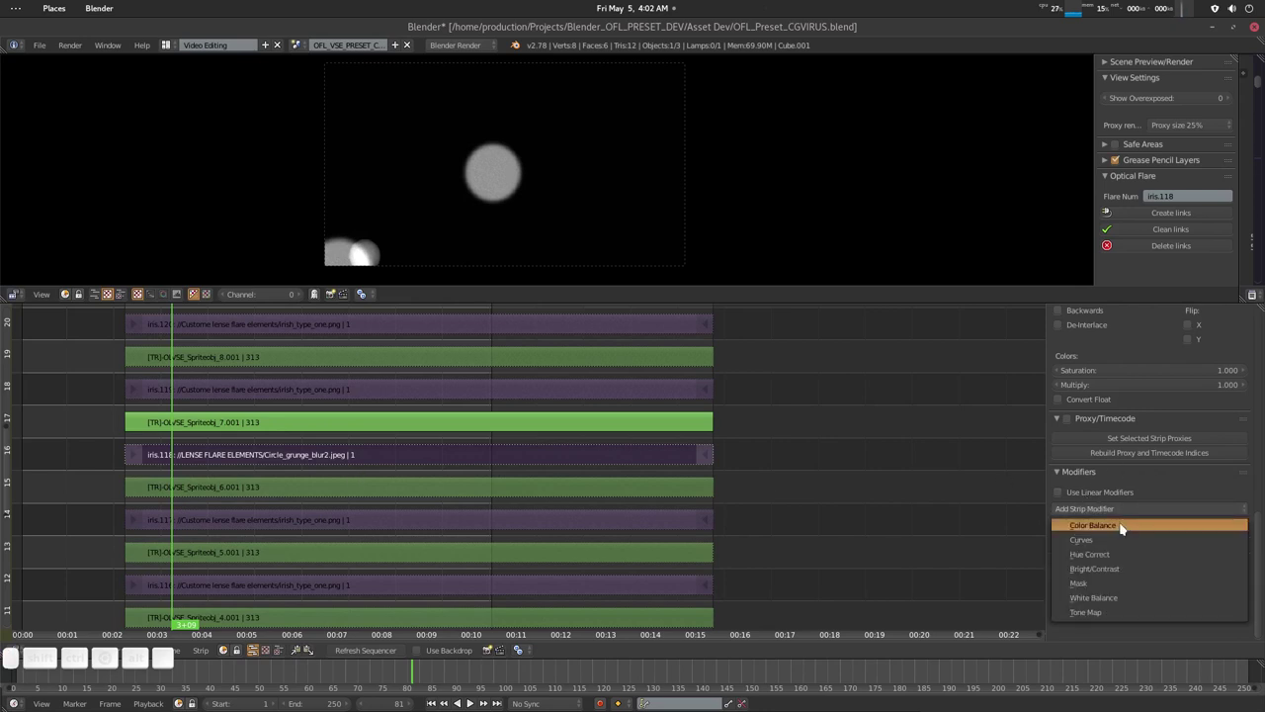
pyautogui.click(1122, 542)
pyautogui.scroll(-3, 1140, 552)
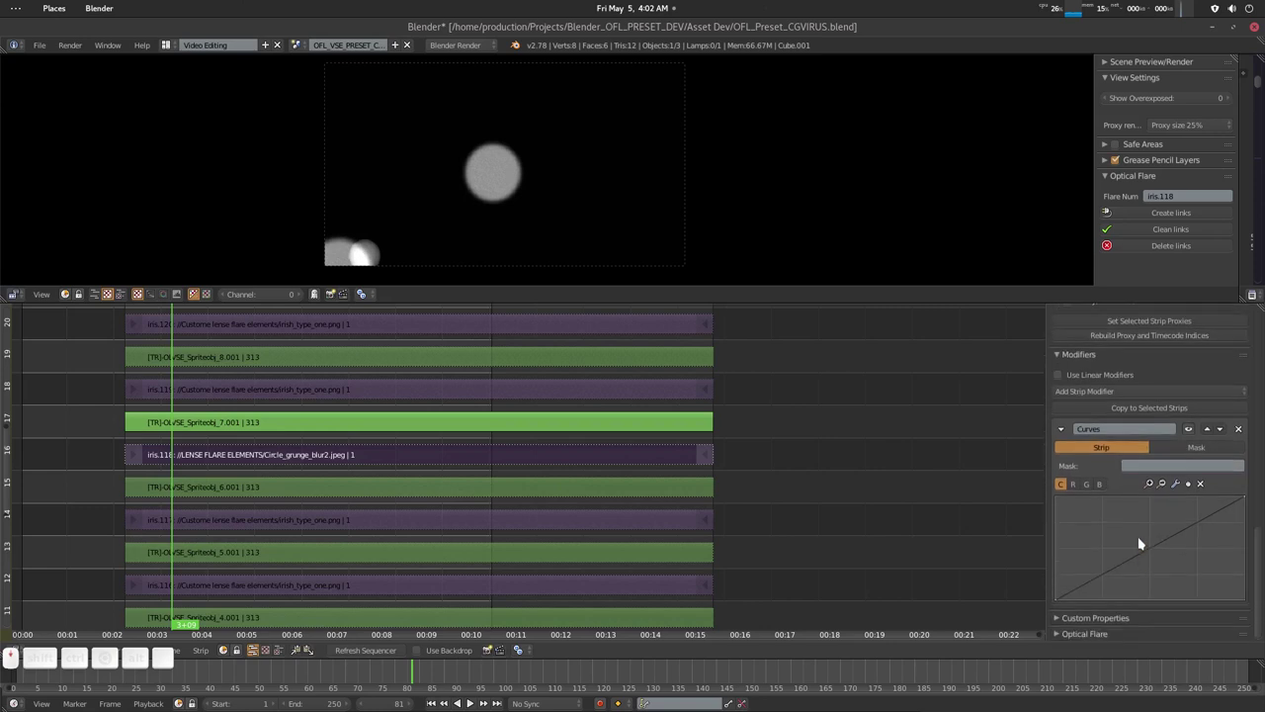
# Step: Tint the iris.118 circle light blue by raising its blue curve to about (0.40, 0.675) and green curve to about (0.45, 0.606)
pyautogui.click(1099, 483)
pyautogui.moveTo(1264, 201)
pyautogui.mouseDown()
pyautogui.moveTo(472, 214)
pyautogui.moveTo(1264, 213)
pyautogui.mouseUp()
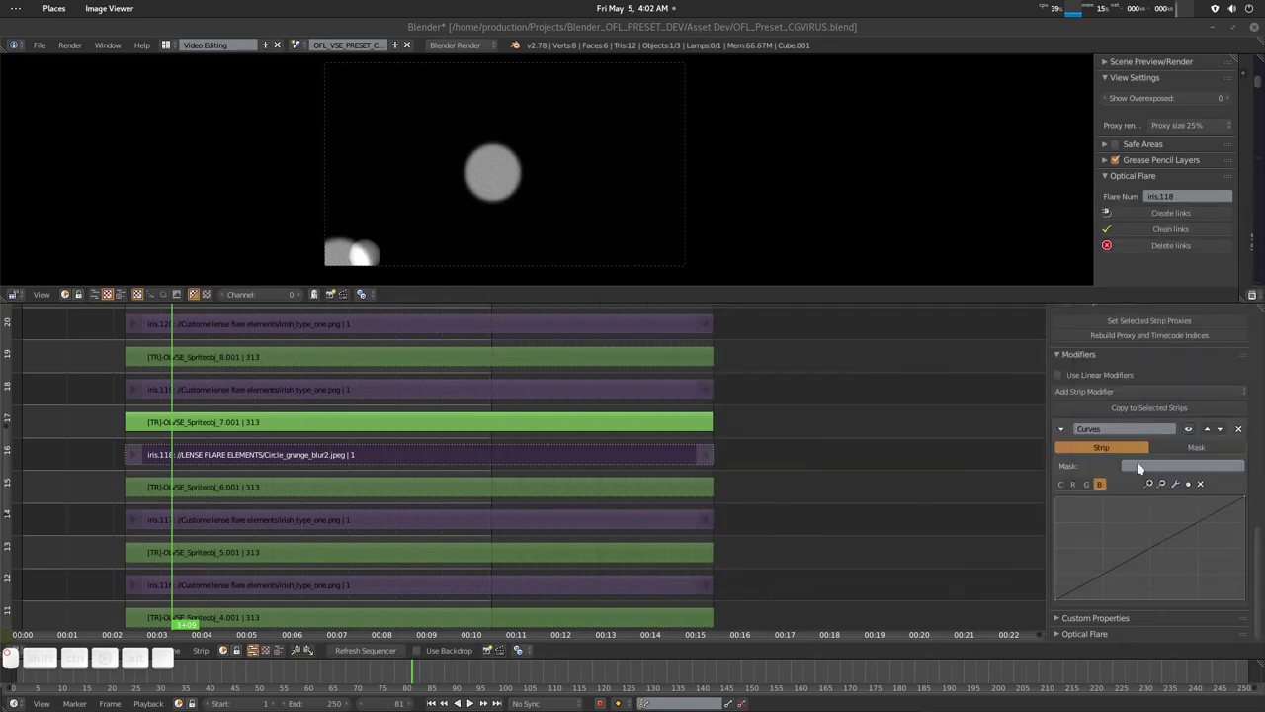
pyautogui.moveTo(1142, 555); pyautogui.dragTo(1129, 530)
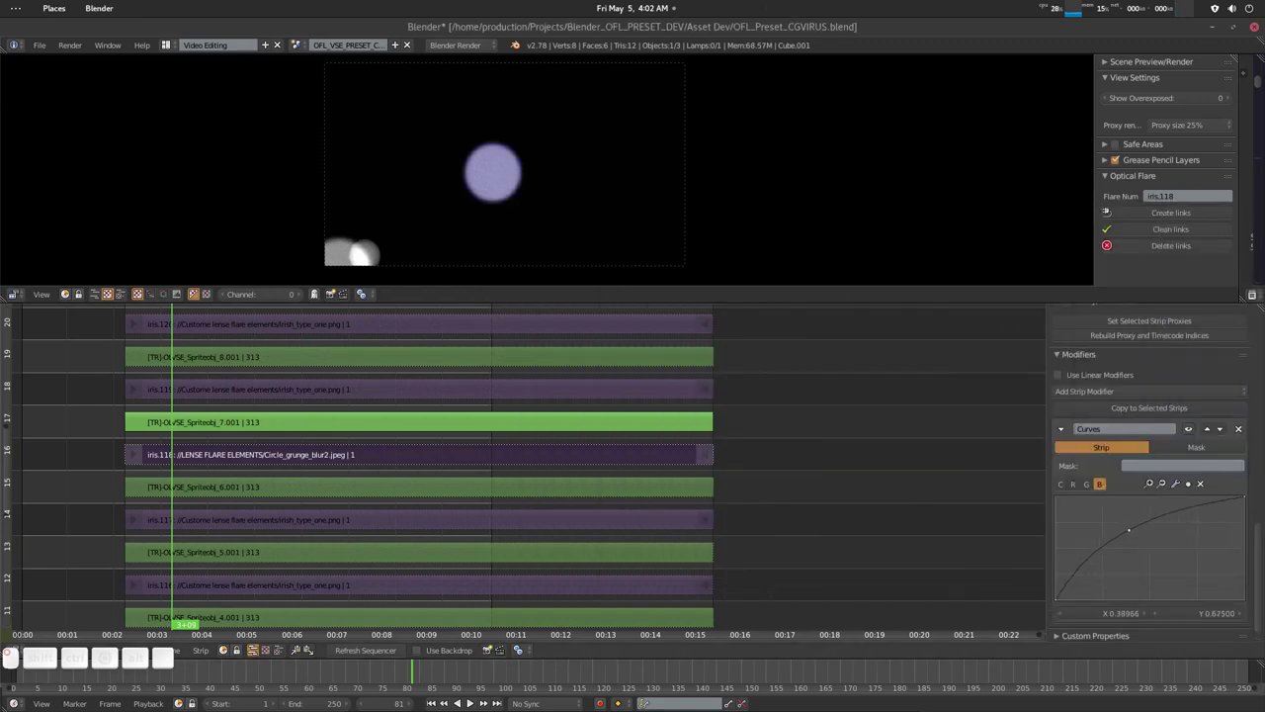
pyautogui.click(1087, 485)
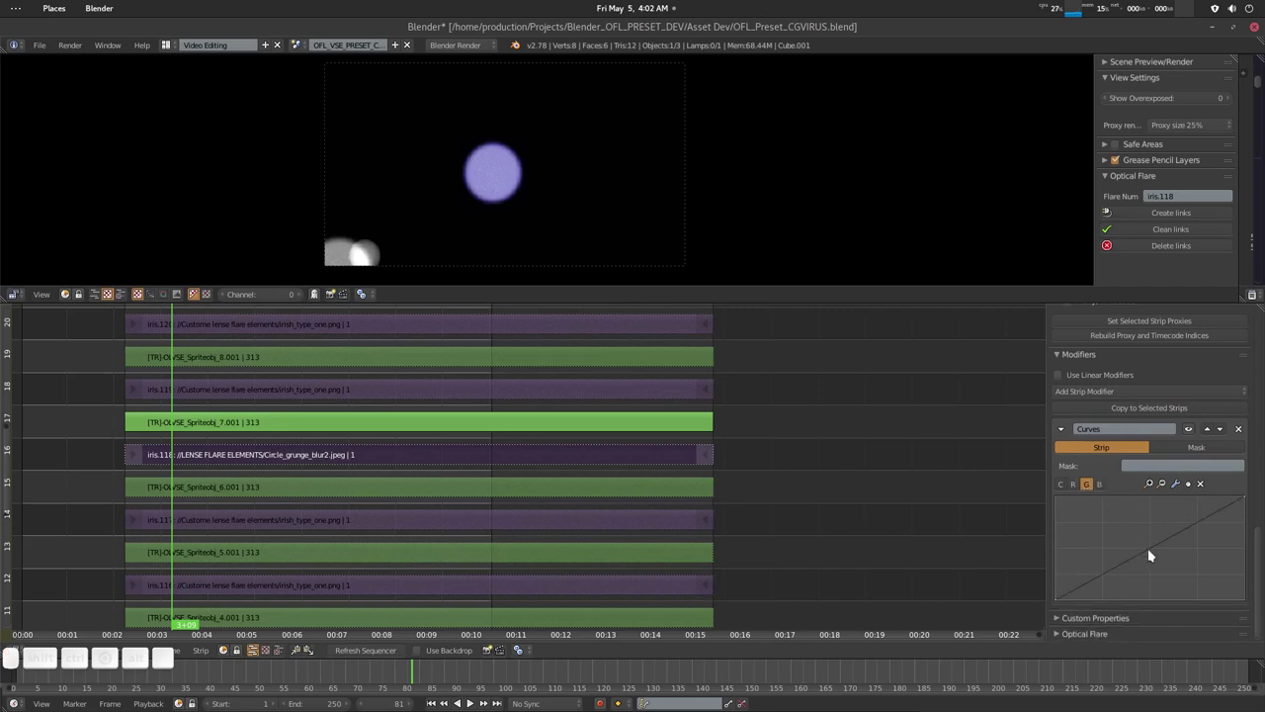
pyautogui.moveTo(1149, 550); pyautogui.dragTo(1141, 537)
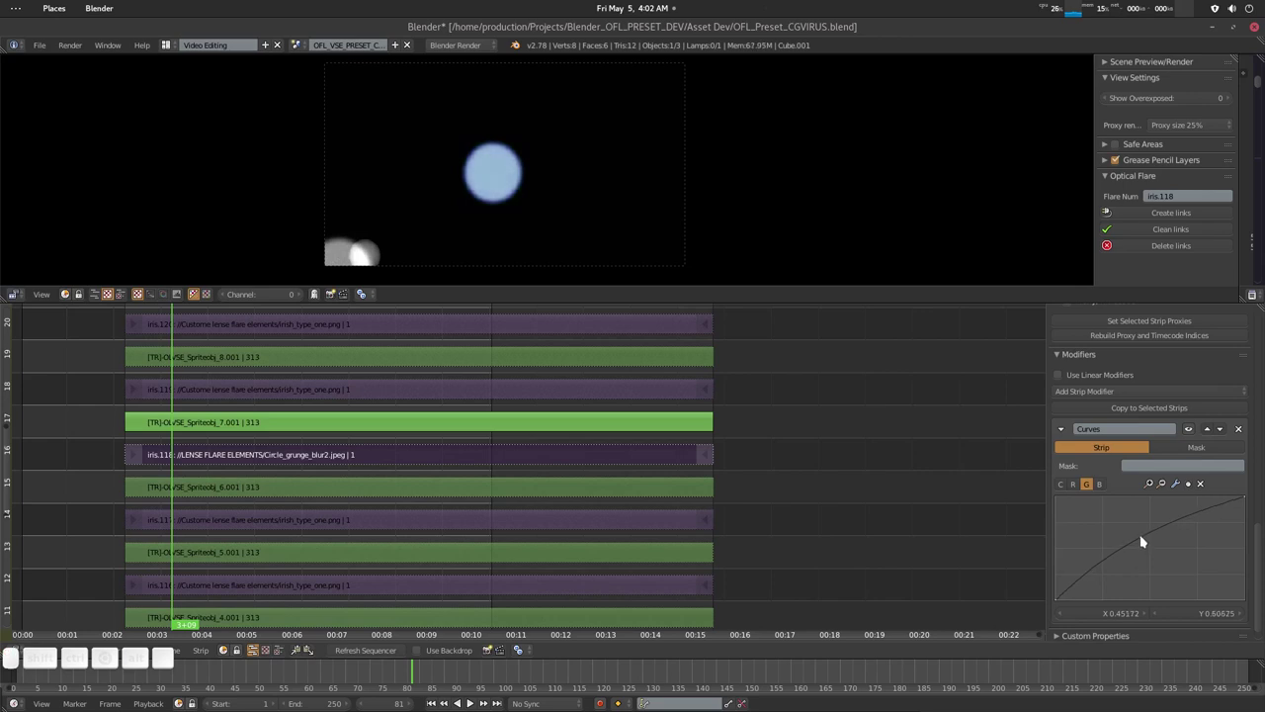
# Step: Mute and unmute the OLVSE_Spriteobj_2.001 strip to identify its circle in the preview
pyautogui.moveTo(365, 515); pyautogui.dragTo(362, 491, button='middle')
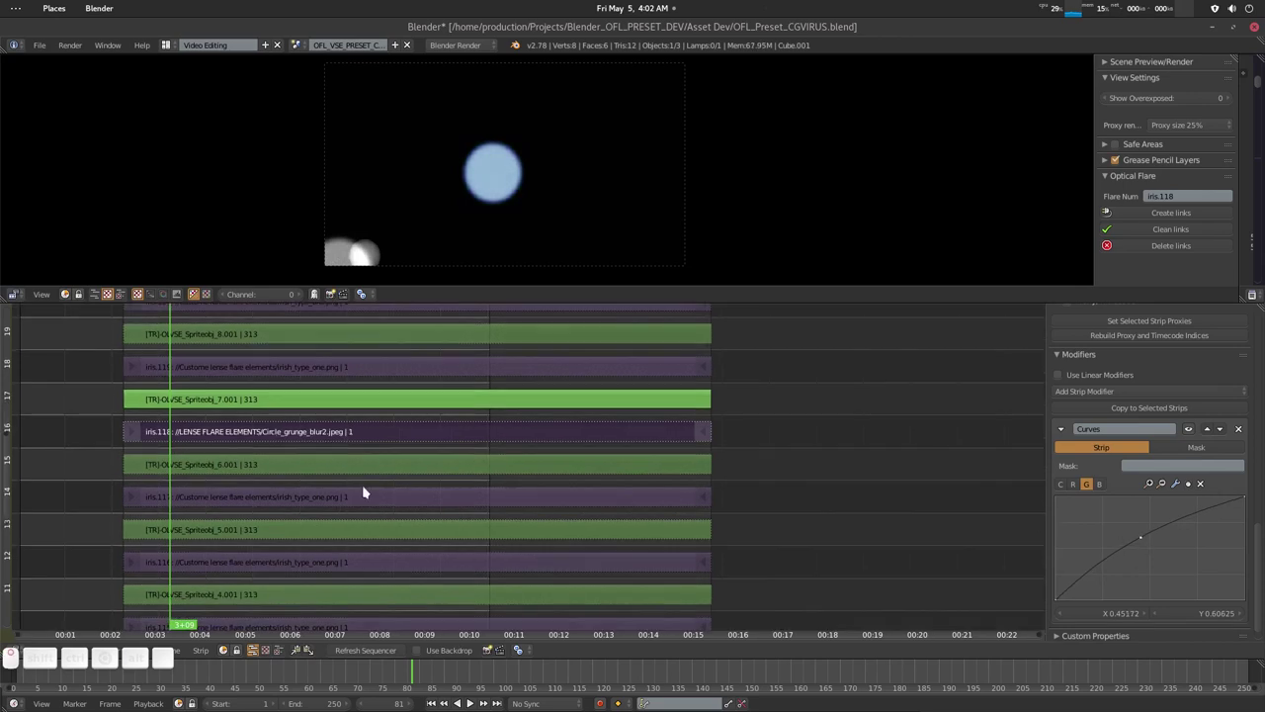
pyautogui.moveTo(348, 585); pyautogui.dragTo(335, 523, button='middle')
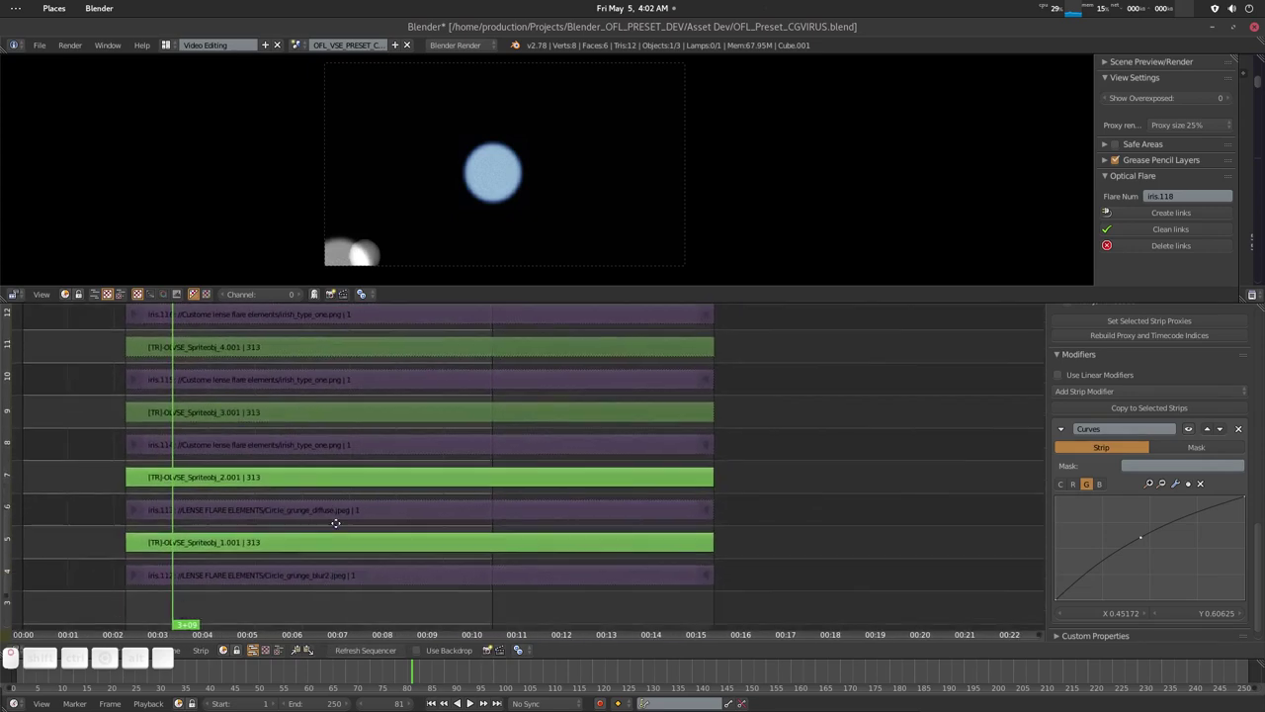
pyautogui.rightClick(285, 486)
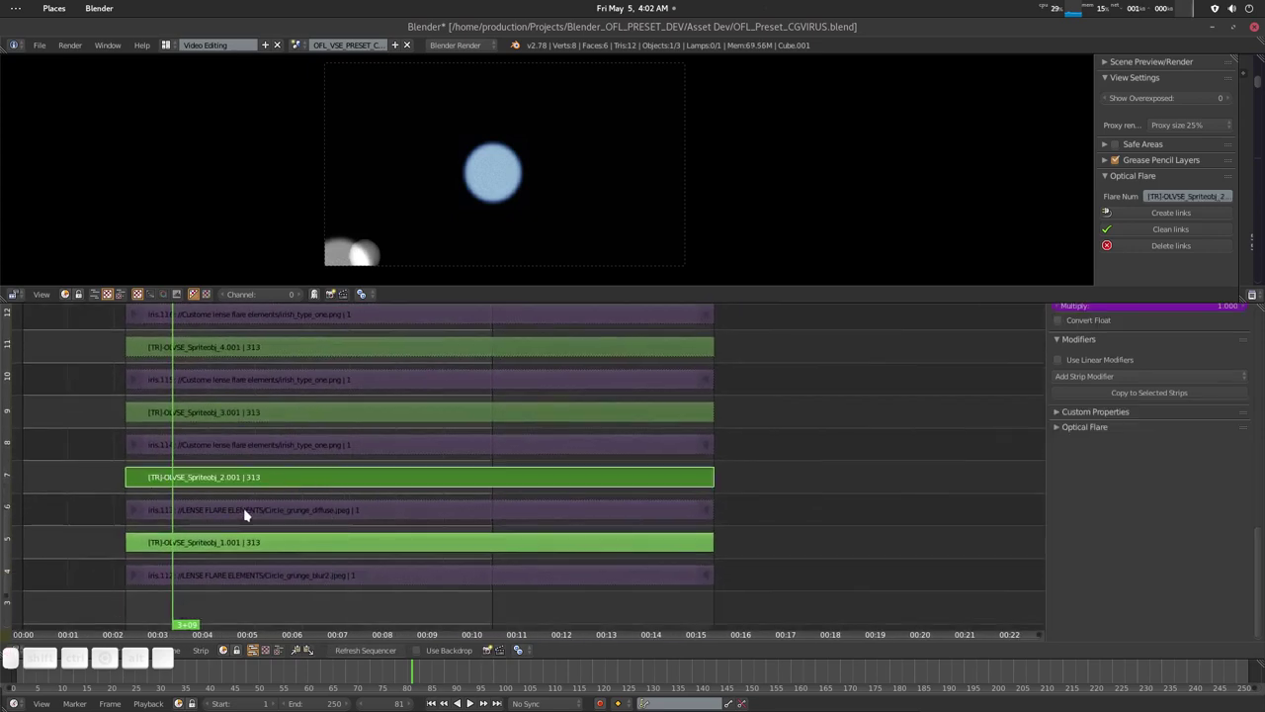
pyautogui.press('h')
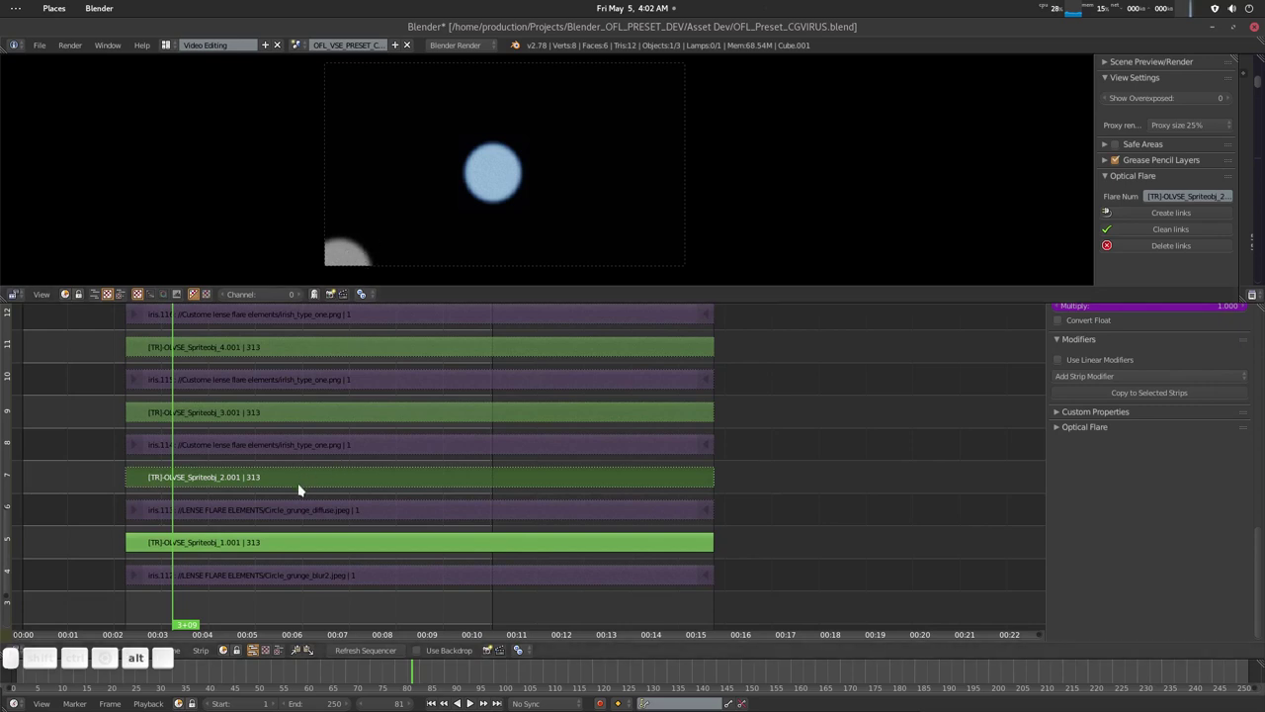
pyautogui.hotkey('alt', 'h')
pyautogui.scroll(3, 1138, 412)
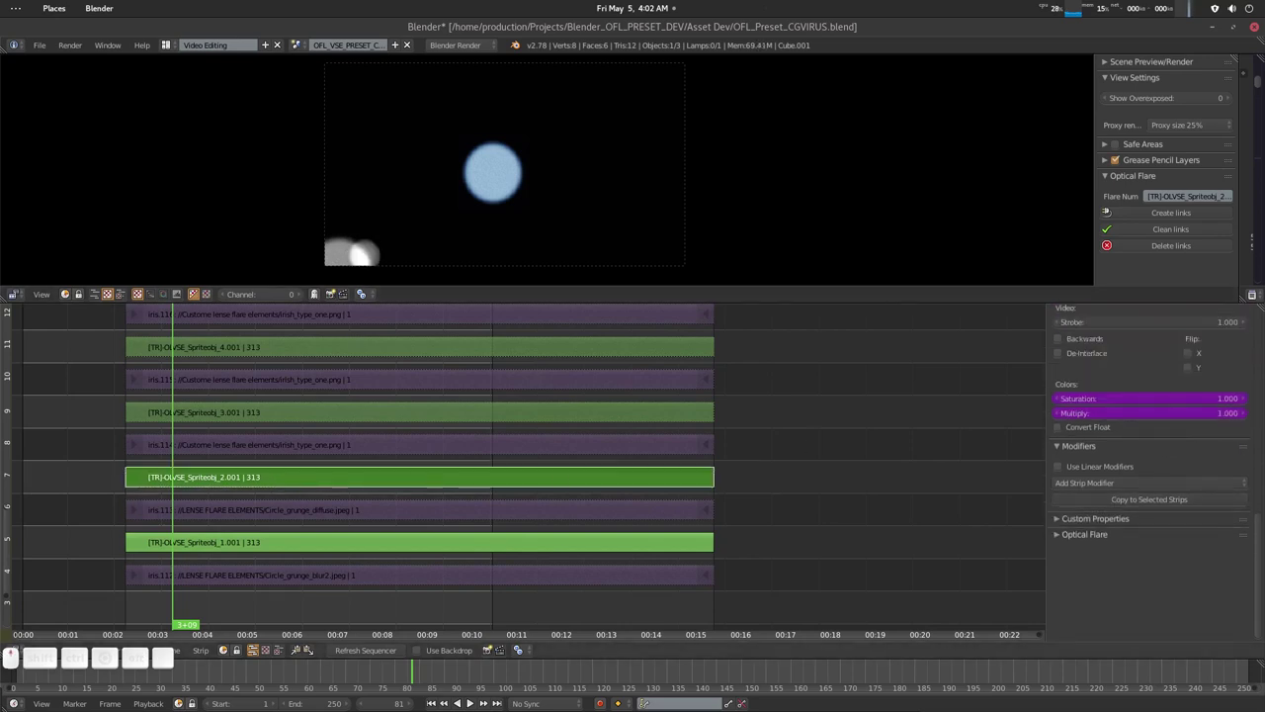
pyautogui.moveTo(1264, 212); pyautogui.dragTo(1048, 219)
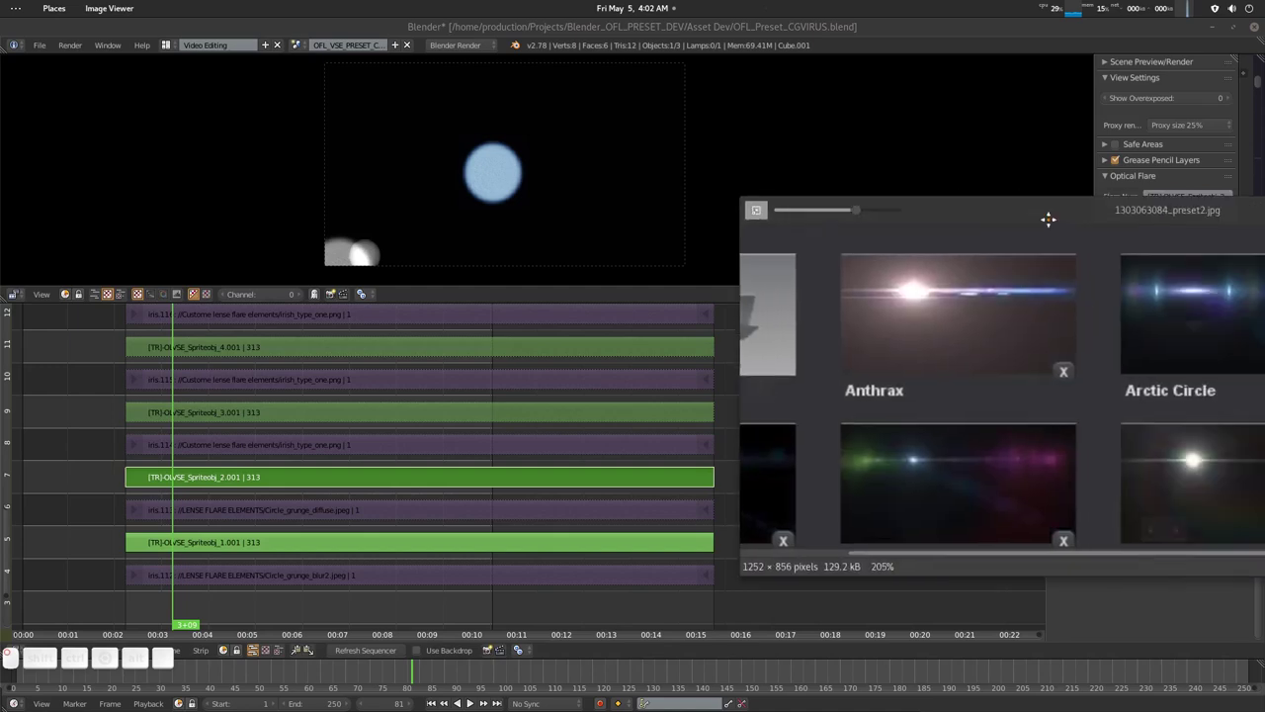
pyautogui.scroll(5, 858, 371)
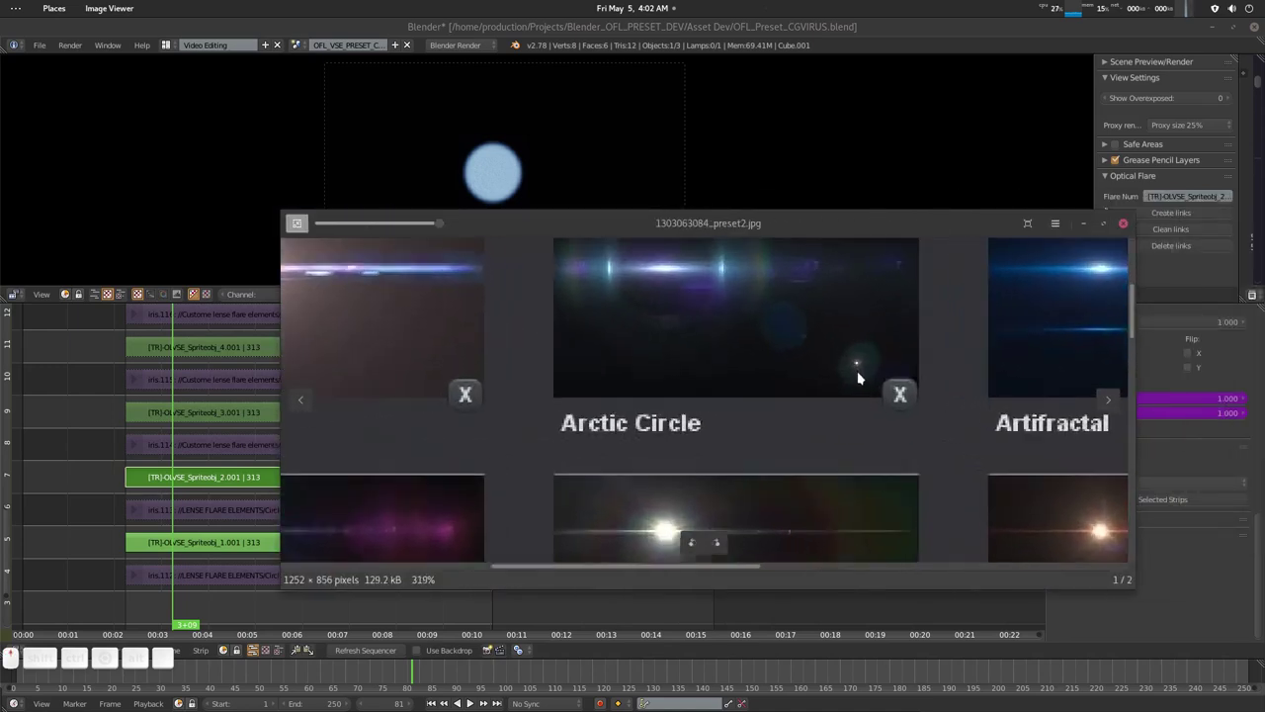
pyautogui.scroll(-1, 858, 377)
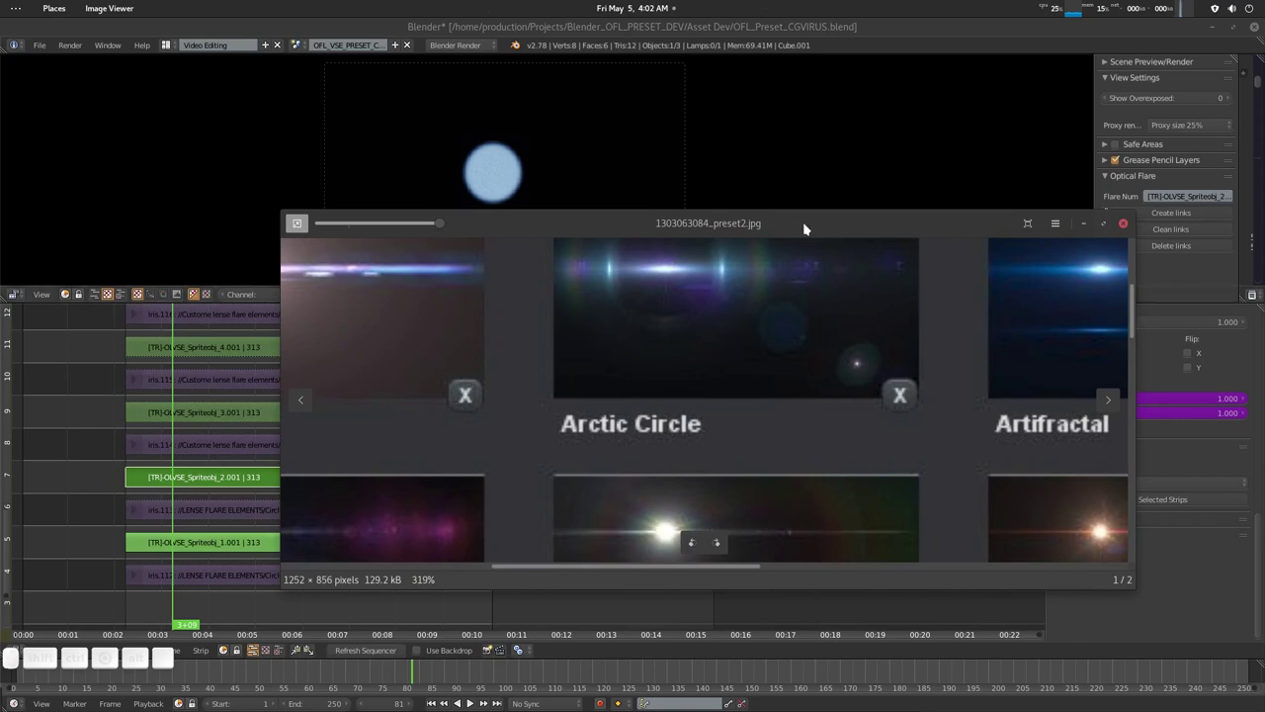
# Step: Move the reference image out of the way and add a Curves modifier to the OLVSE_Spriteobj_2.001 strip
pyautogui.moveTo(802, 221); pyautogui.dragTo(1264, 224)
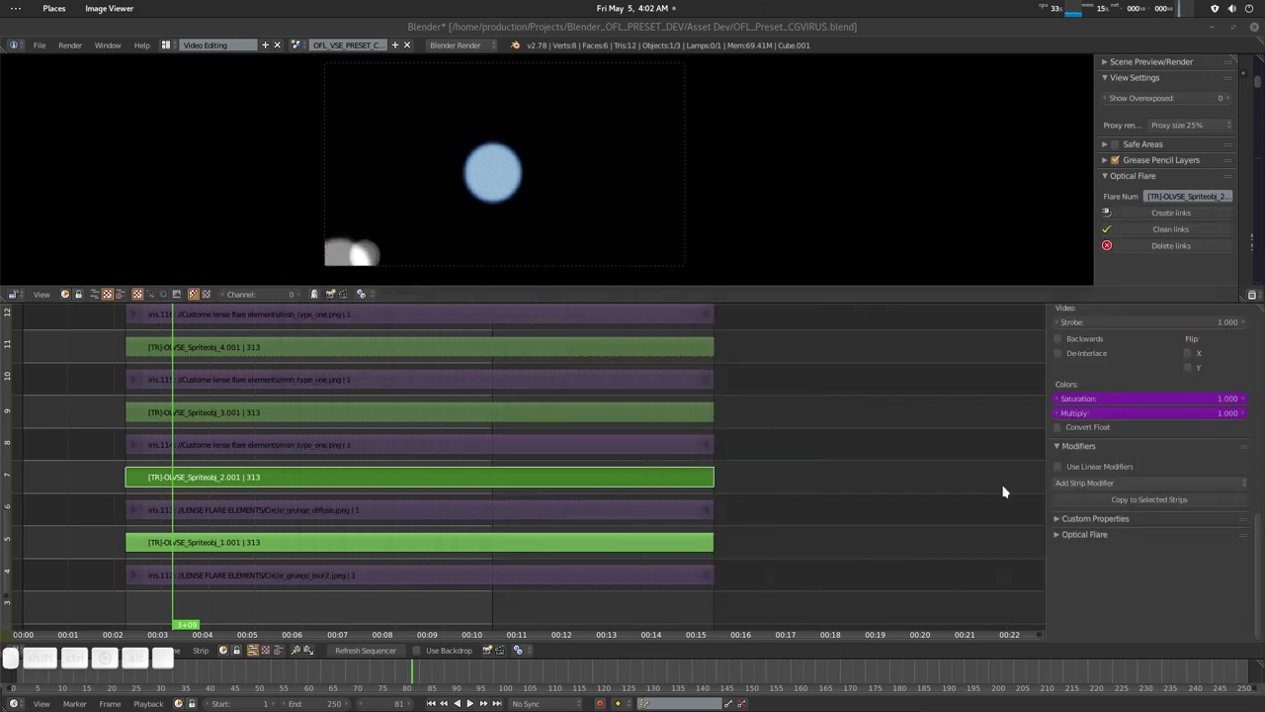
pyautogui.click(1086, 482)
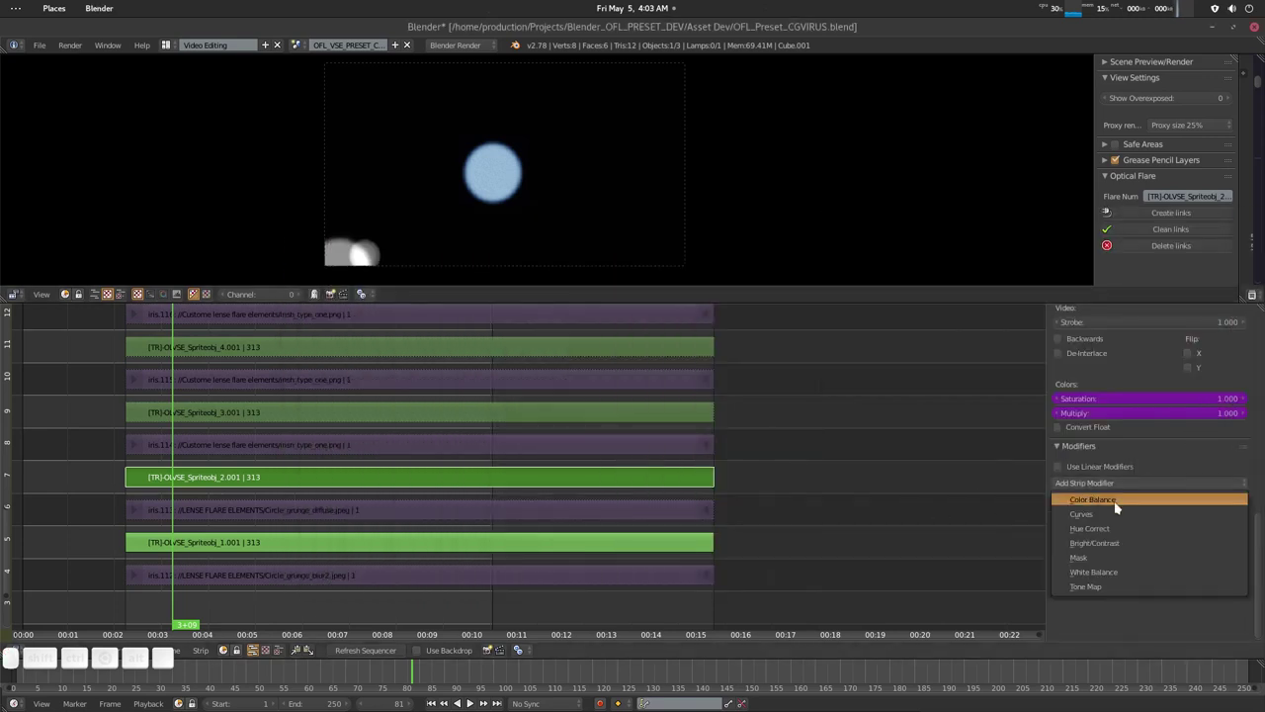
pyautogui.click(1113, 514)
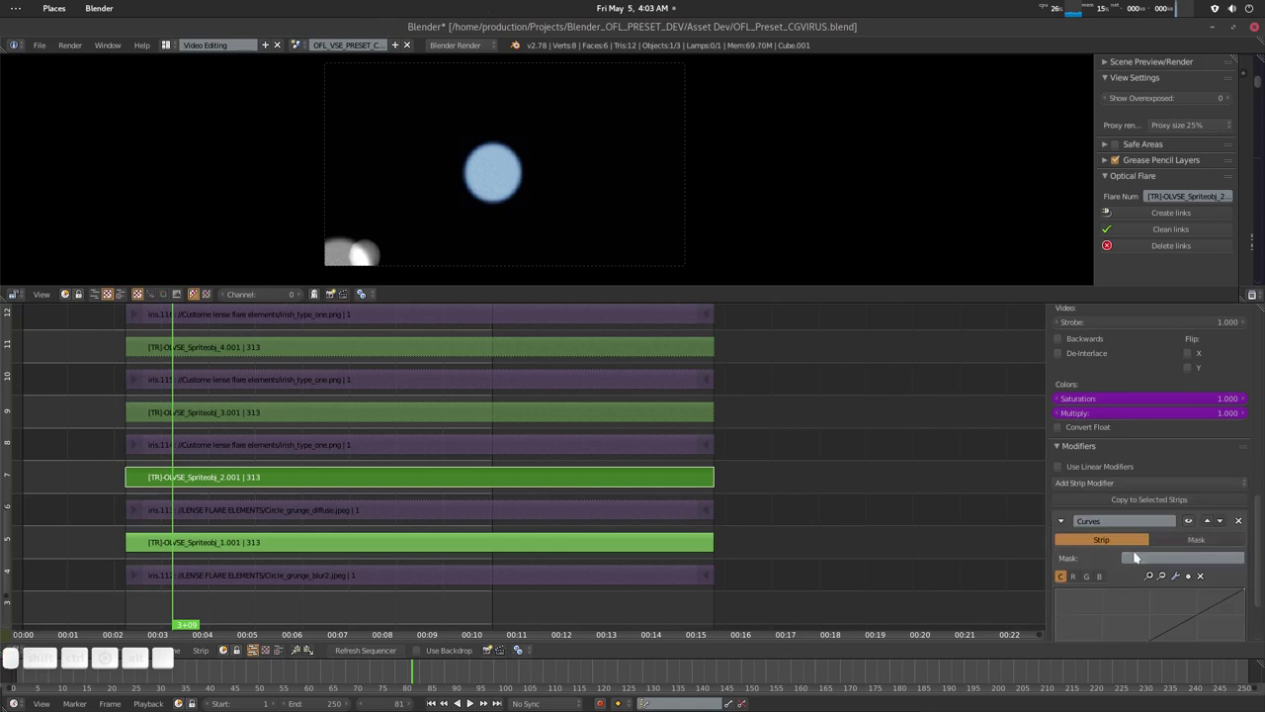
# Step: Tint the OLVSE_Spriteobj_2.001 circle purple by raising its red curve and its blue curve, the latter to about (0.386, 0.544)
pyautogui.scroll(-3, 1135, 559)
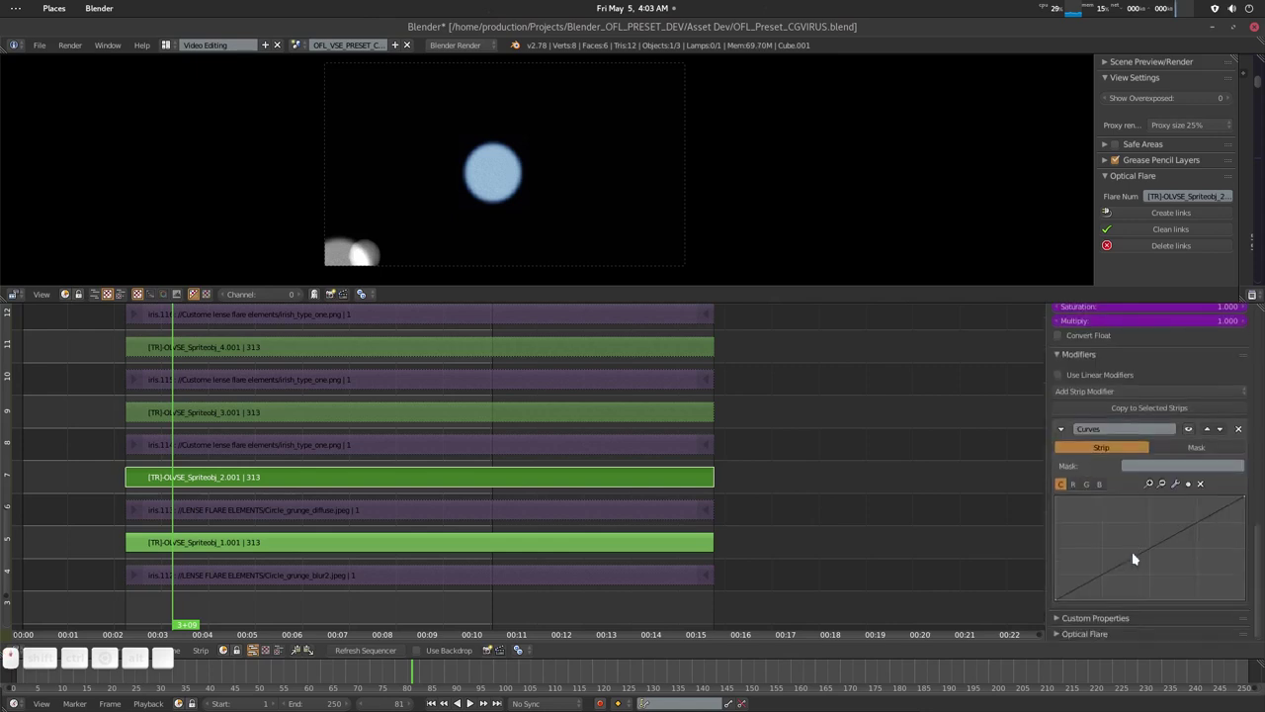
pyautogui.click(1088, 484)
pyautogui.click(1074, 485)
pyautogui.moveTo(1153, 550); pyautogui.dragTo(1129, 544)
pyautogui.click(1100, 484)
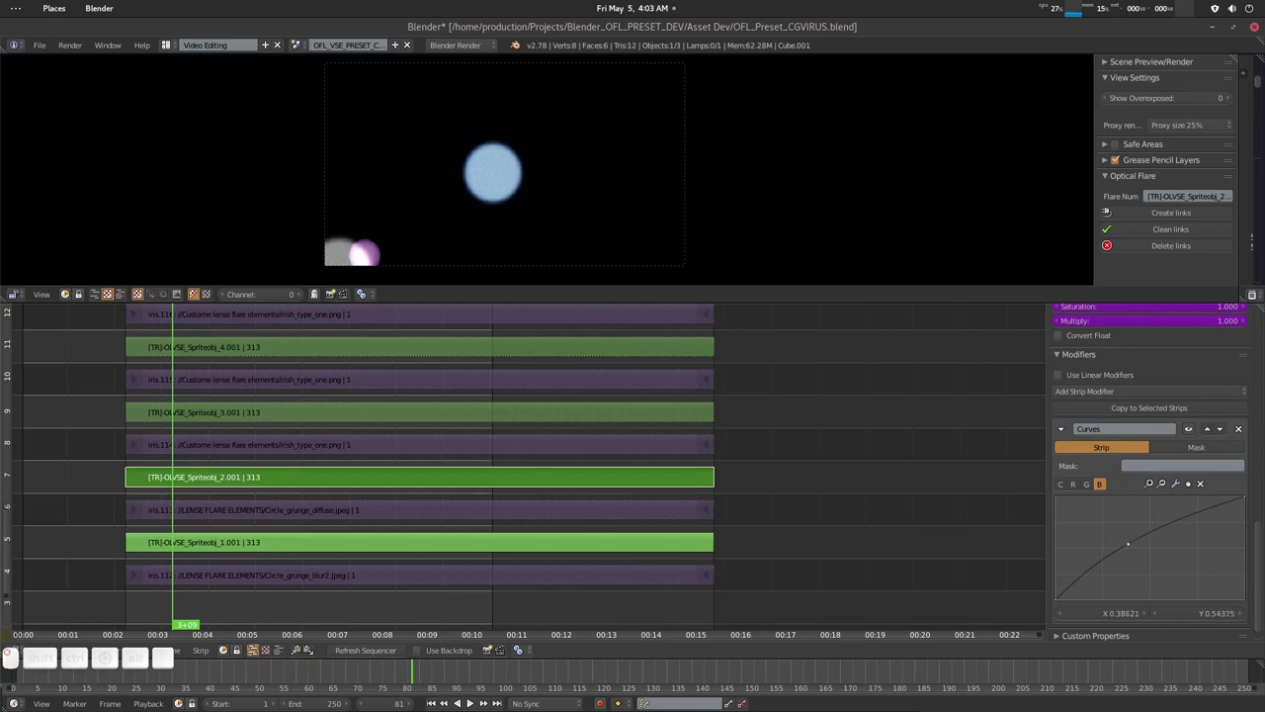
# Step: Add a Curves modifier to the iris.112 image strip
pyautogui.click(293, 541)
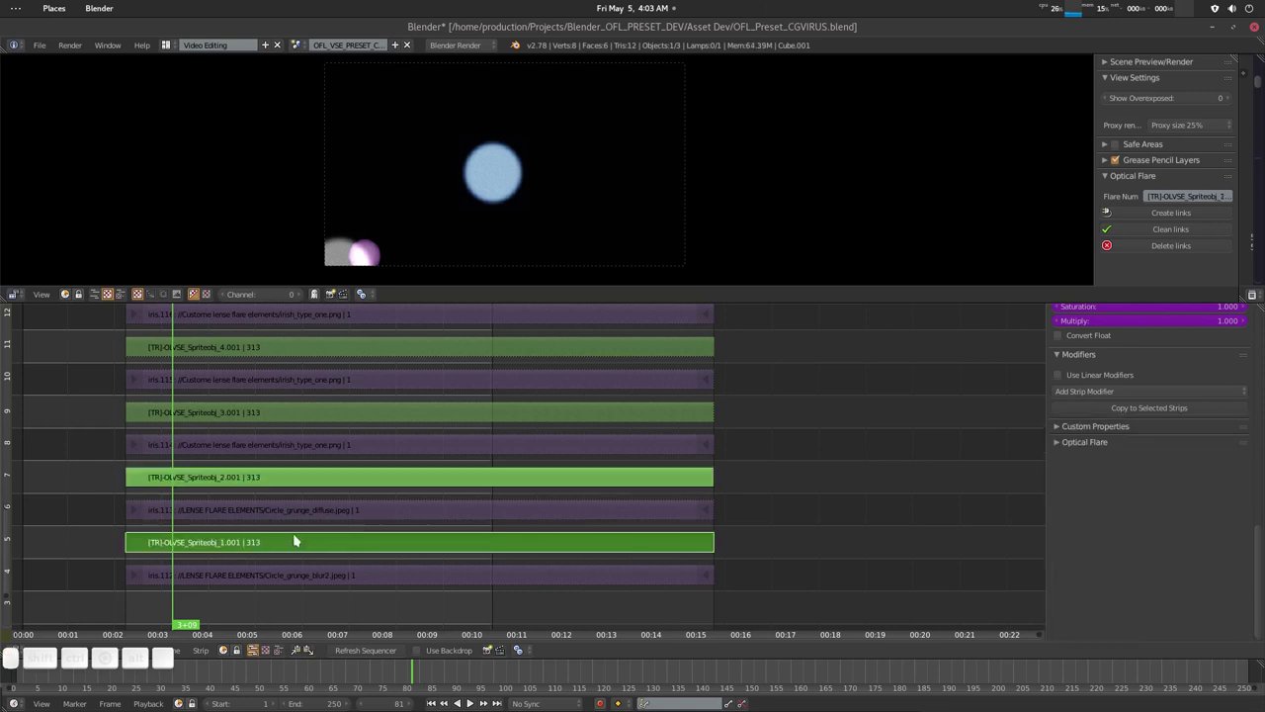
pyautogui.click(281, 576)
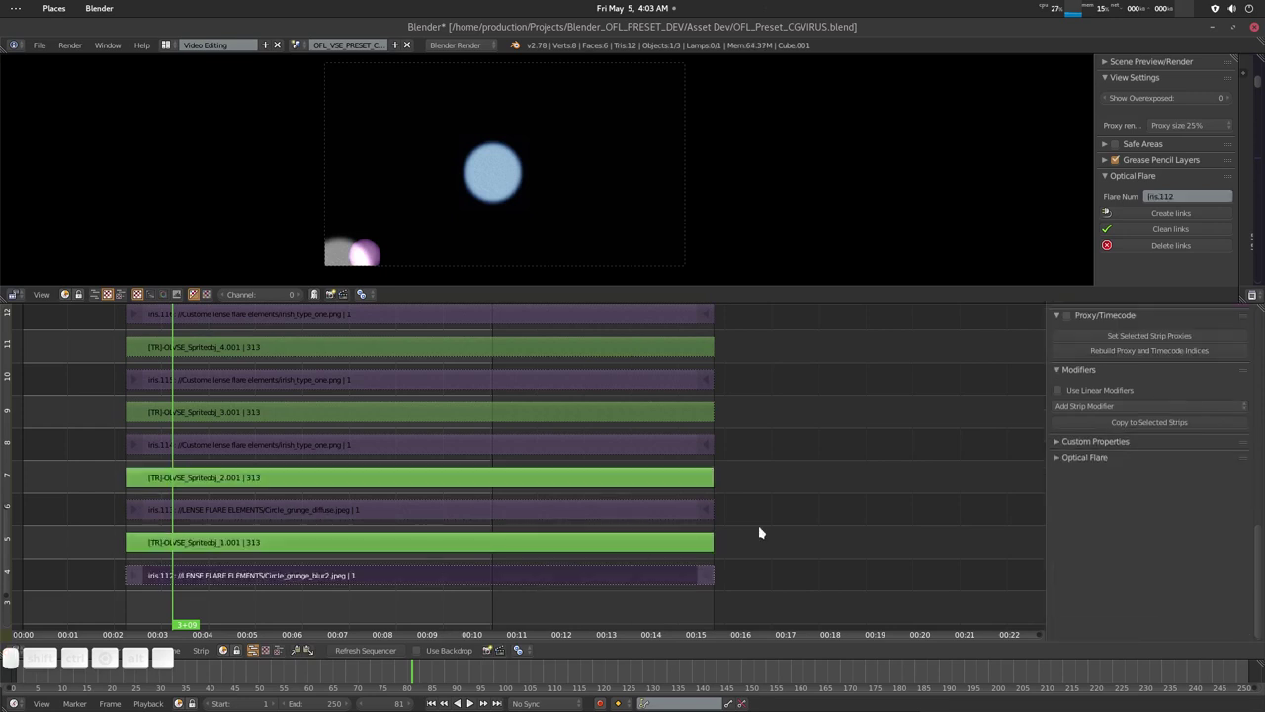
pyautogui.click(1085, 406)
pyautogui.click(1104, 438)
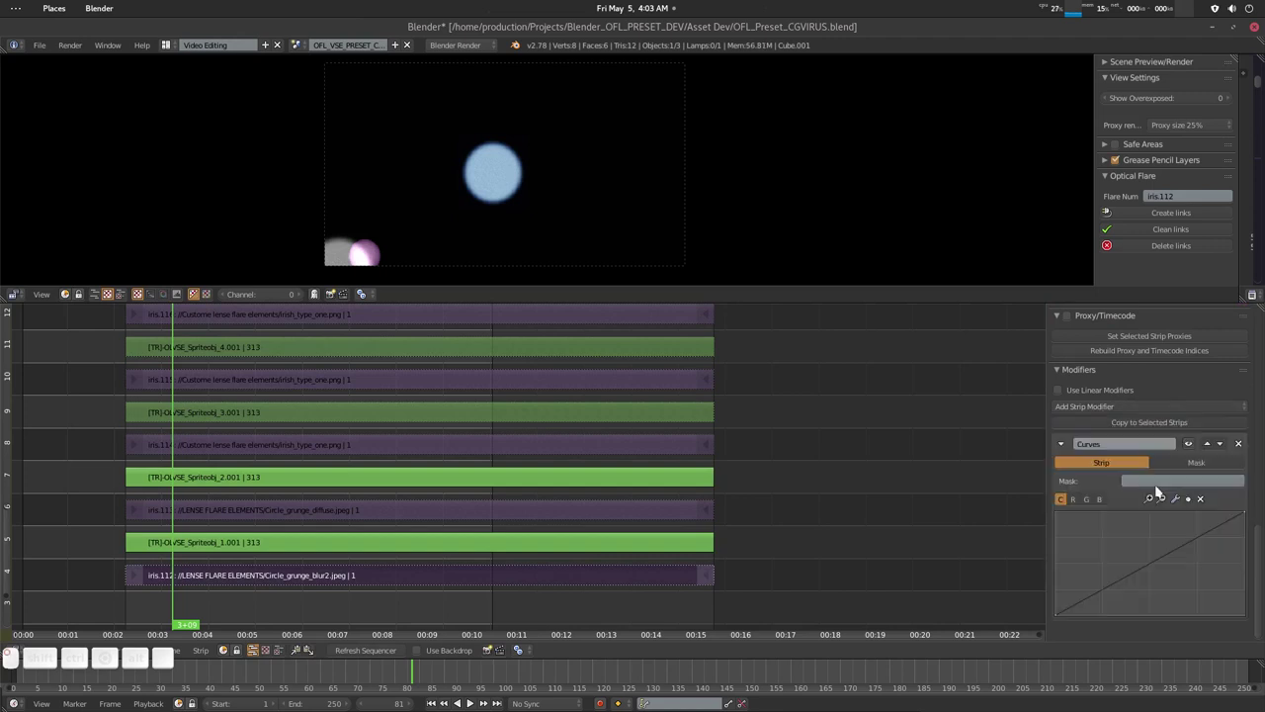
# Step: Tint the iris.112 circle teal by raising green, raising blue to about (0.424, 0.575), and adding a red curve point at about (0.462, 0.463)
pyautogui.click(1072, 499)
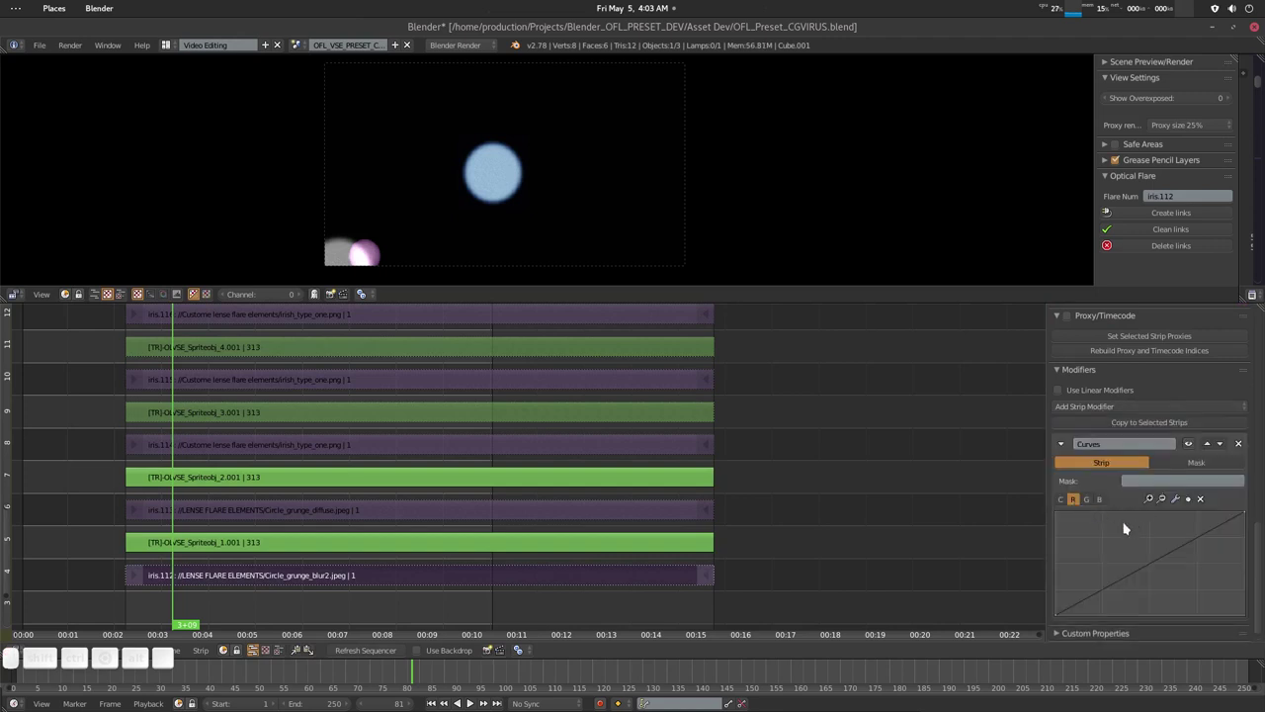
pyautogui.scroll(-1, 1125, 522)
pyautogui.click(1087, 484)
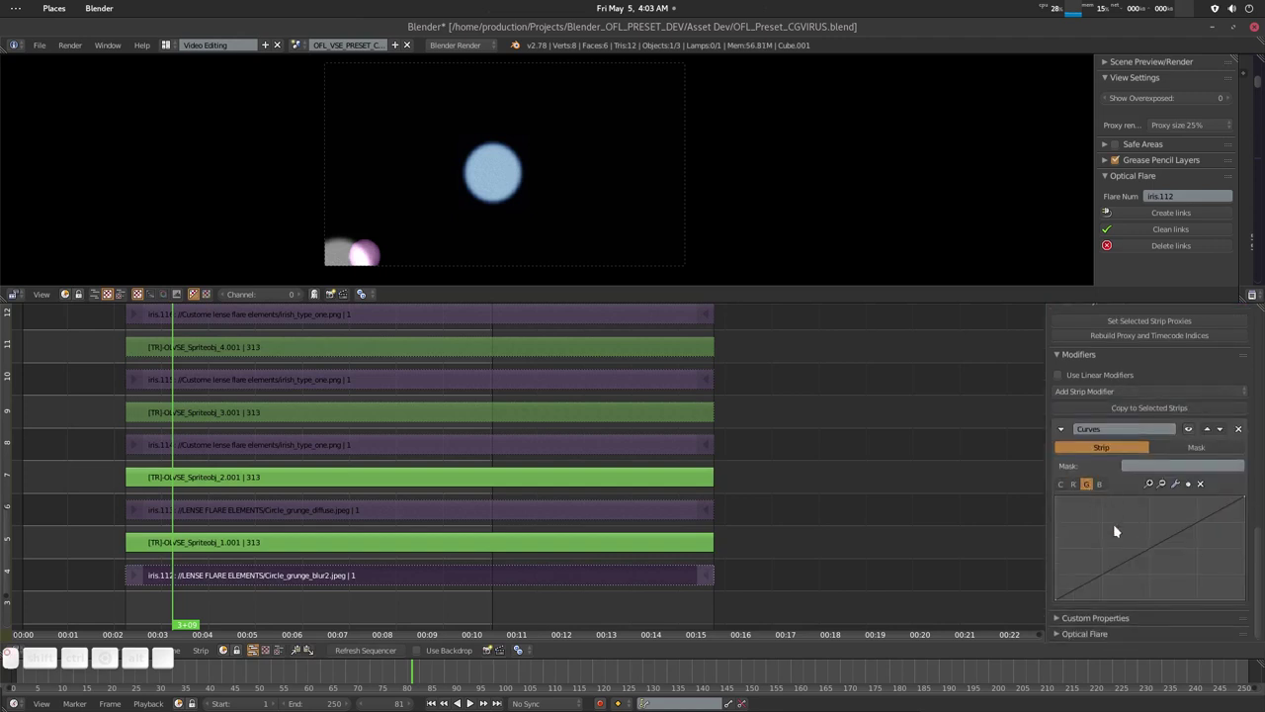
pyautogui.moveTo(1133, 557); pyautogui.dragTo(1133, 545)
pyautogui.moveTo(1133, 545); pyautogui.dragTo(1137, 546)
pyautogui.click(1100, 483)
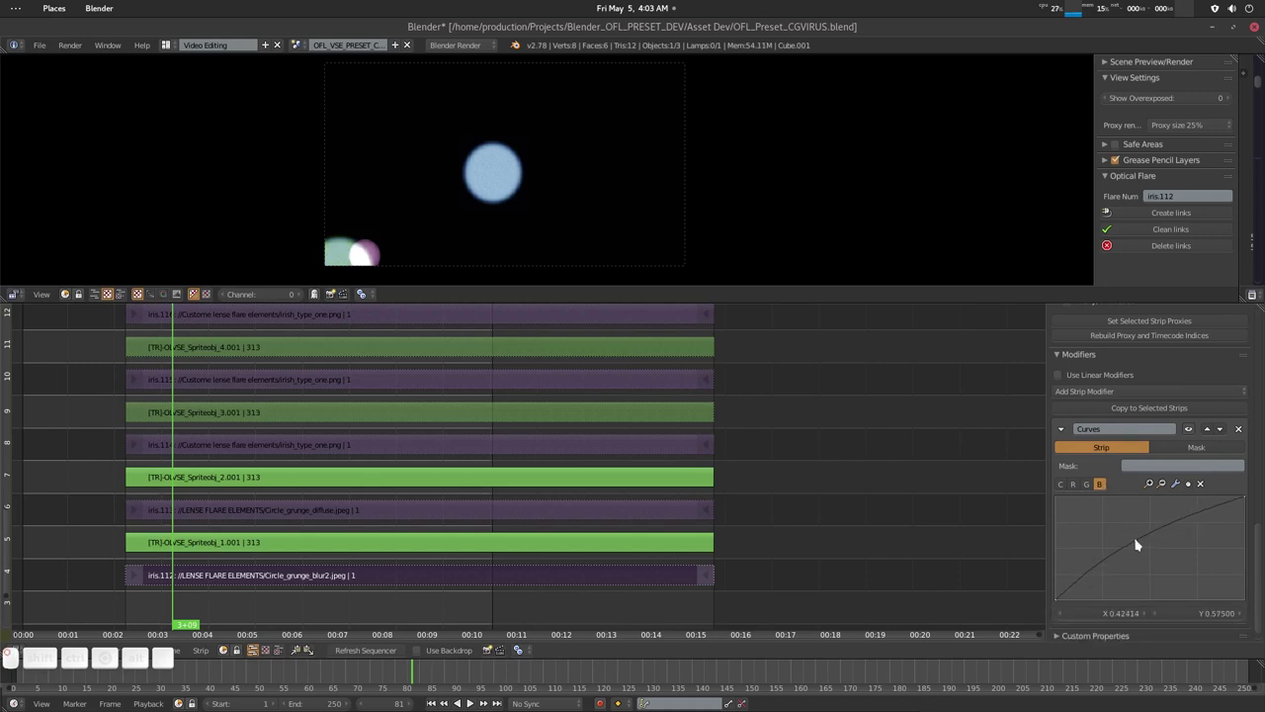
pyautogui.click(1073, 484)
pyautogui.click(1141, 551)
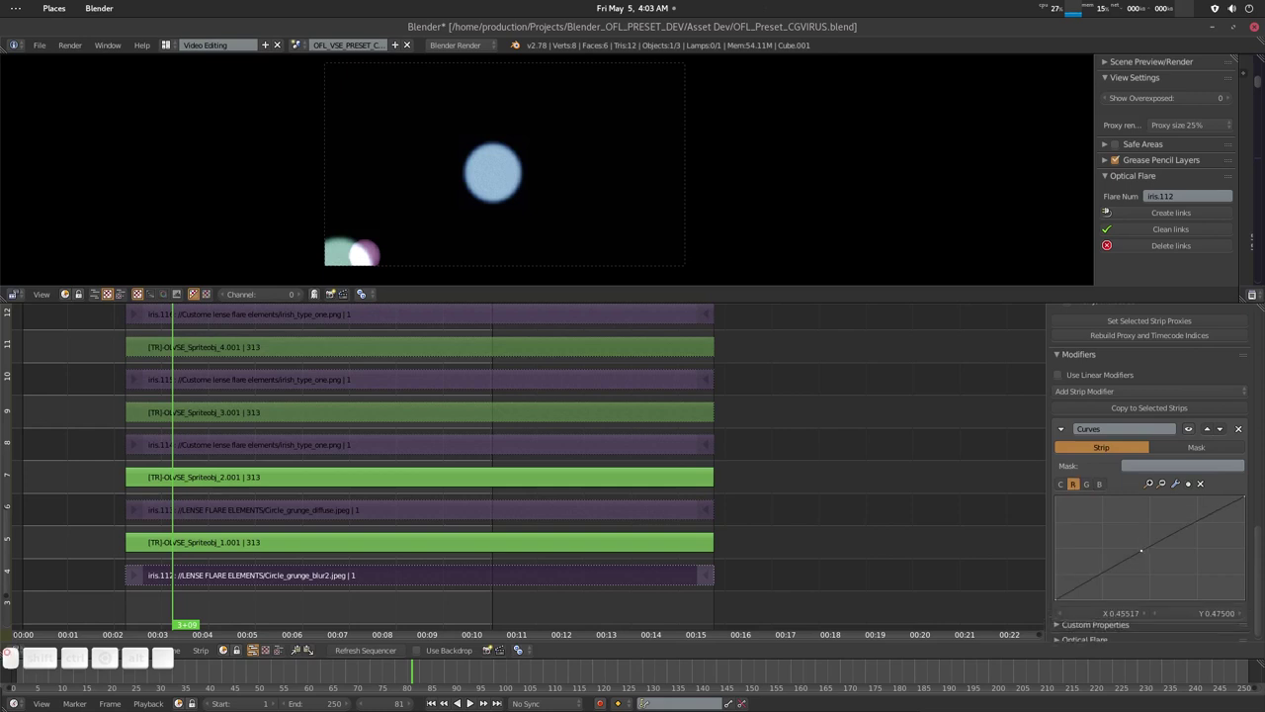
pyautogui.moveTo(1141, 550); pyautogui.dragTo(1143, 552)
# Step: Shift the flare's global control inward and retune iris.112's curves to about (0.448, 0.568) in blue and (0.441, 0.606) in green
pyautogui.click(653, 78)
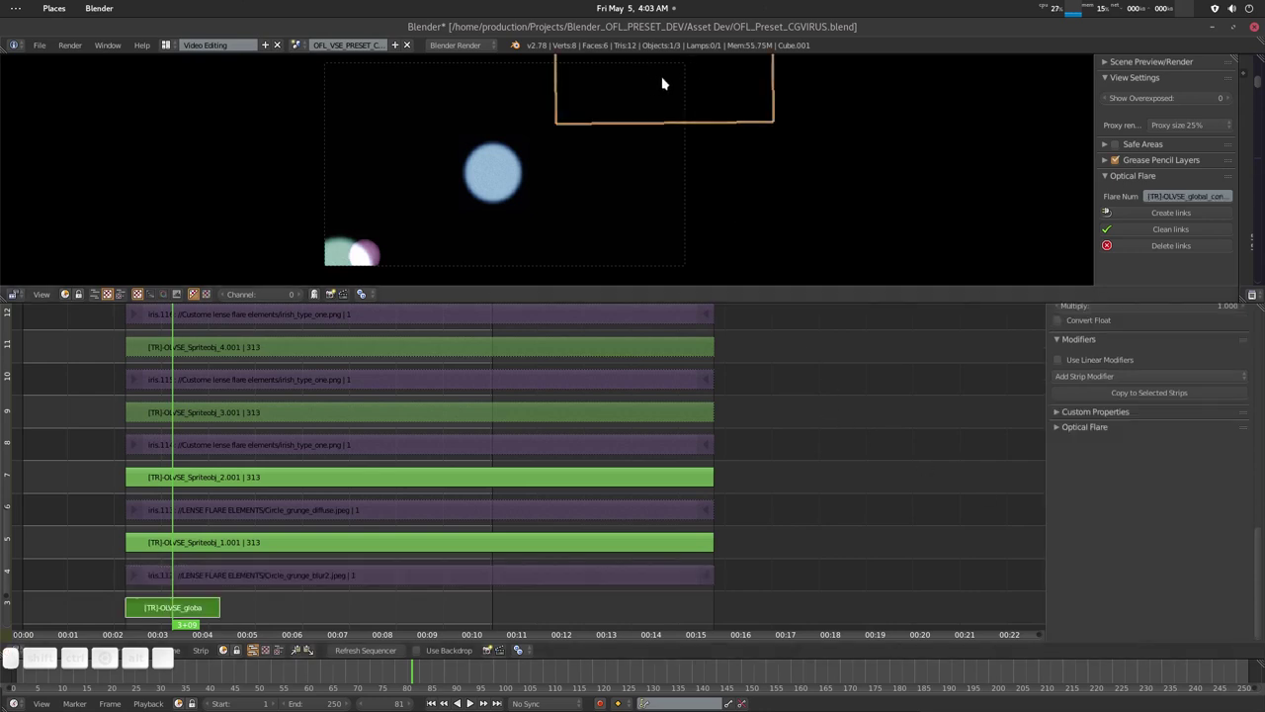
pyautogui.press('g')
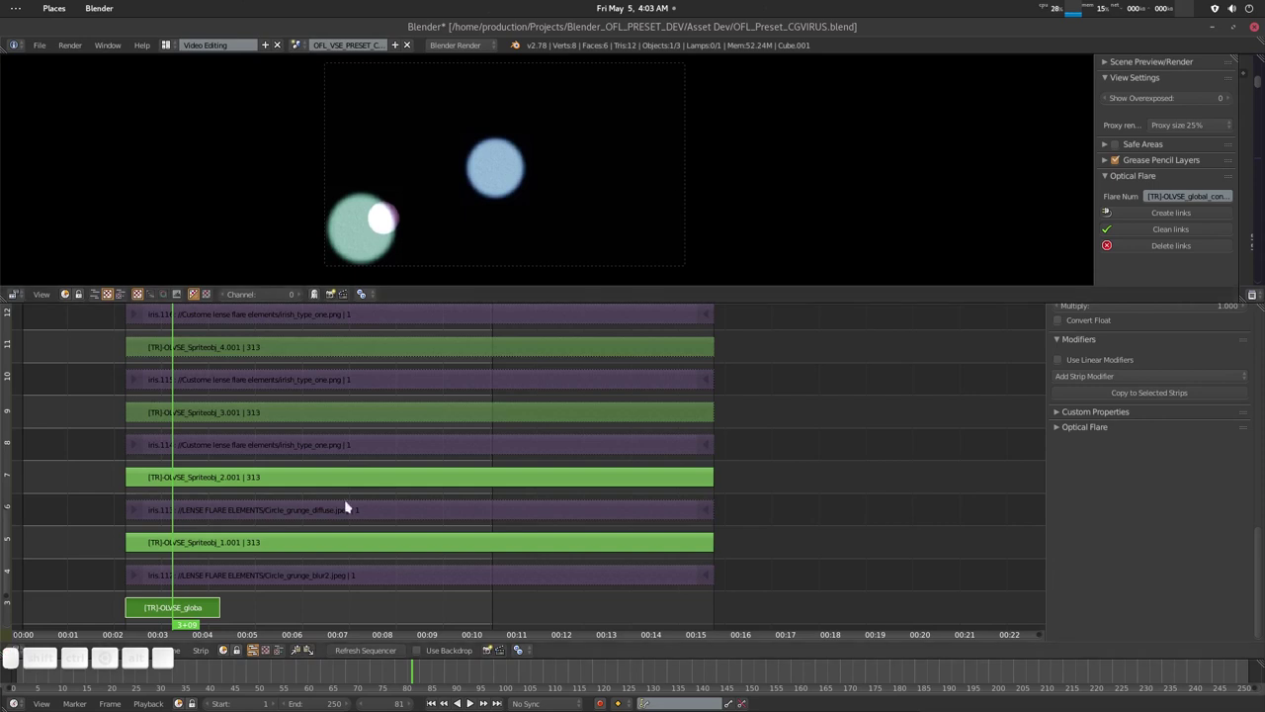
pyautogui.rightClick(249, 576)
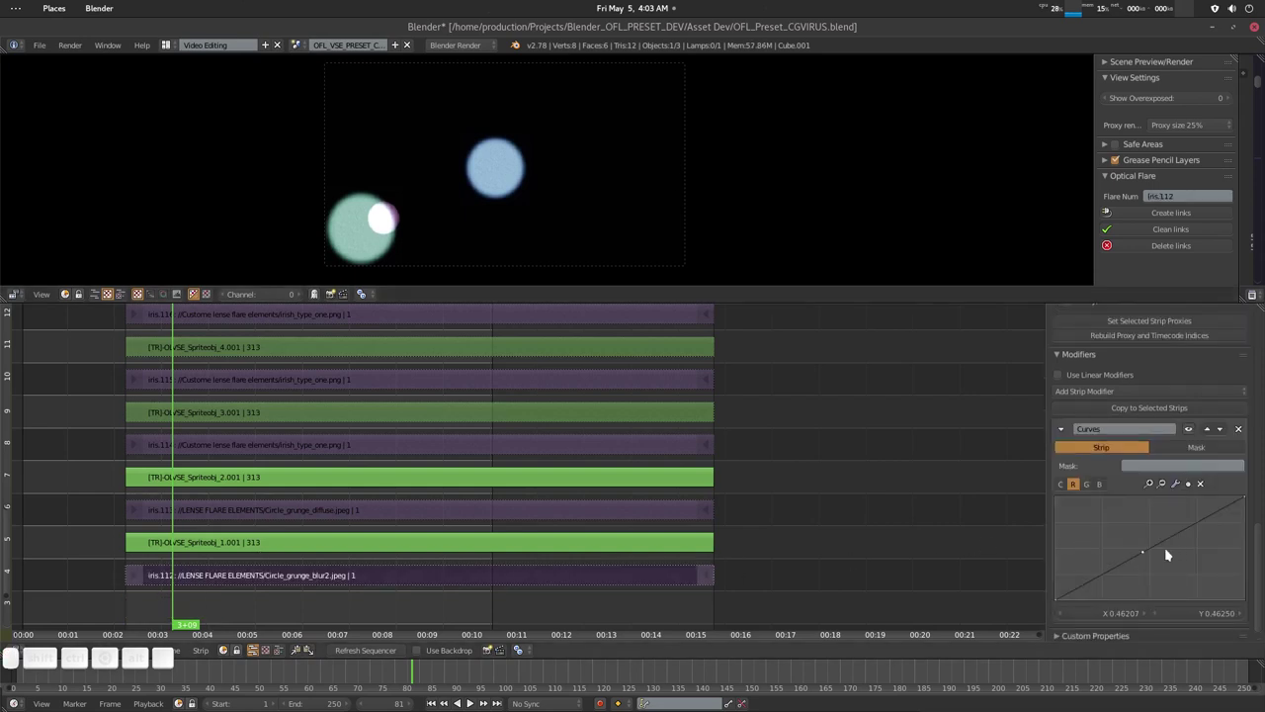
pyautogui.moveTo(1145, 556)
pyautogui.mouseDown()
pyautogui.moveTo(1154, 565)
pyautogui.moveTo(1161, 543)
pyautogui.moveTo(1143, 550)
pyautogui.moveTo(1140, 539)
pyautogui.mouseUp()
pyautogui.click(1100, 484)
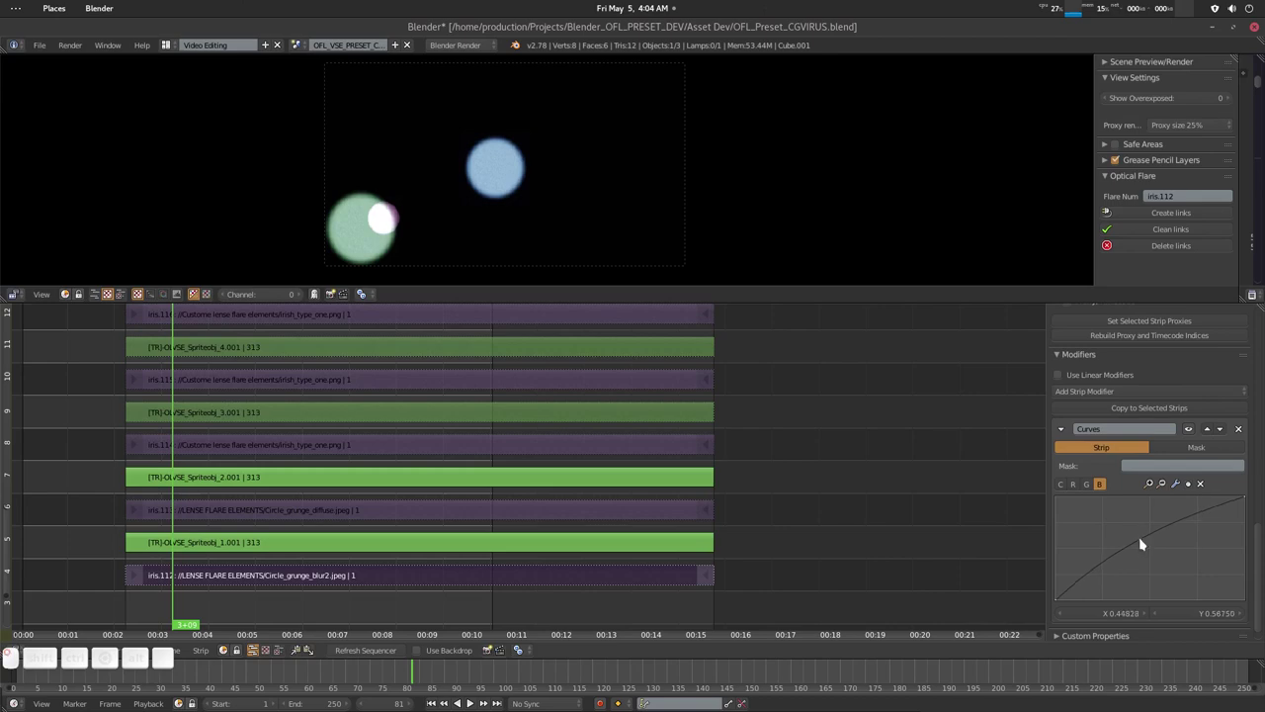
pyautogui.click(1089, 485)
pyautogui.moveTo(1133, 539); pyautogui.dragTo(1136, 537)
pyautogui.moveTo(1136, 534); pyautogui.dragTo(1140, 541)
pyautogui.rightClick(870, 502)
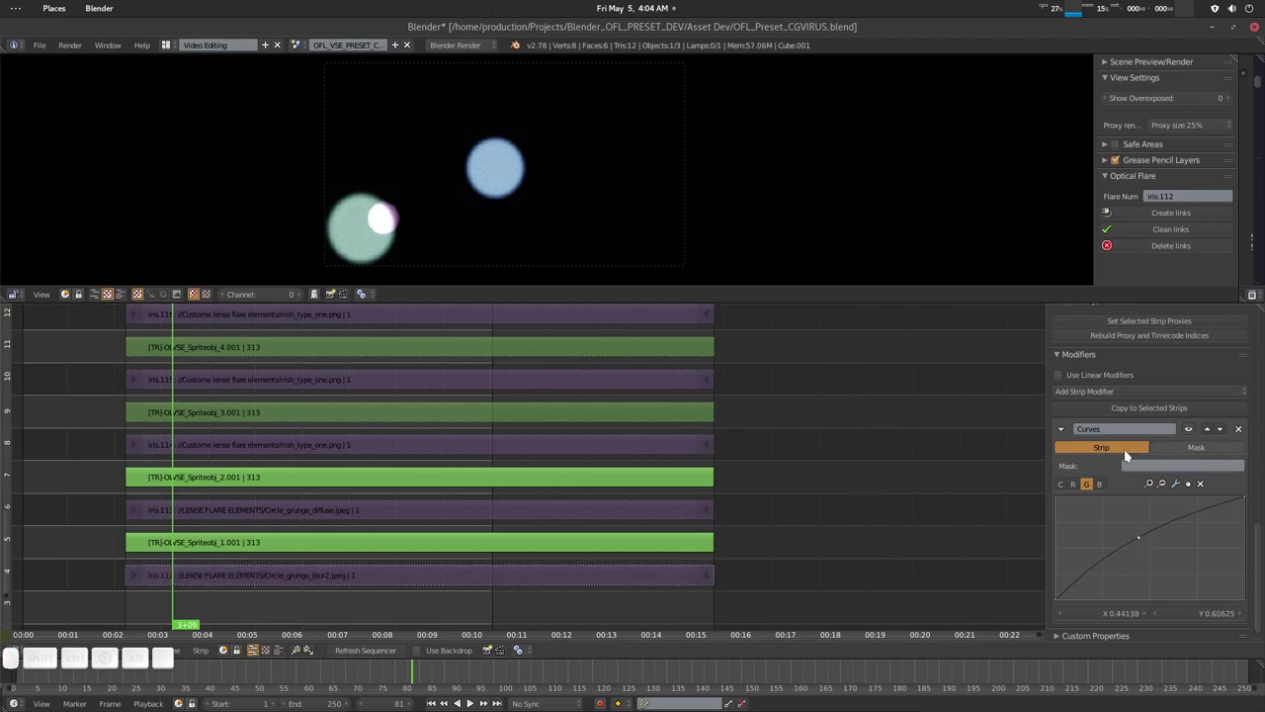
# Step: Leave the OLVSE_Sprites_group.001 meta strip to return to the full flare's strips
pyautogui.keyDown('ctrl'); pyautogui.hscroll(1, 692, 461); pyautogui.keyUp('ctrl')
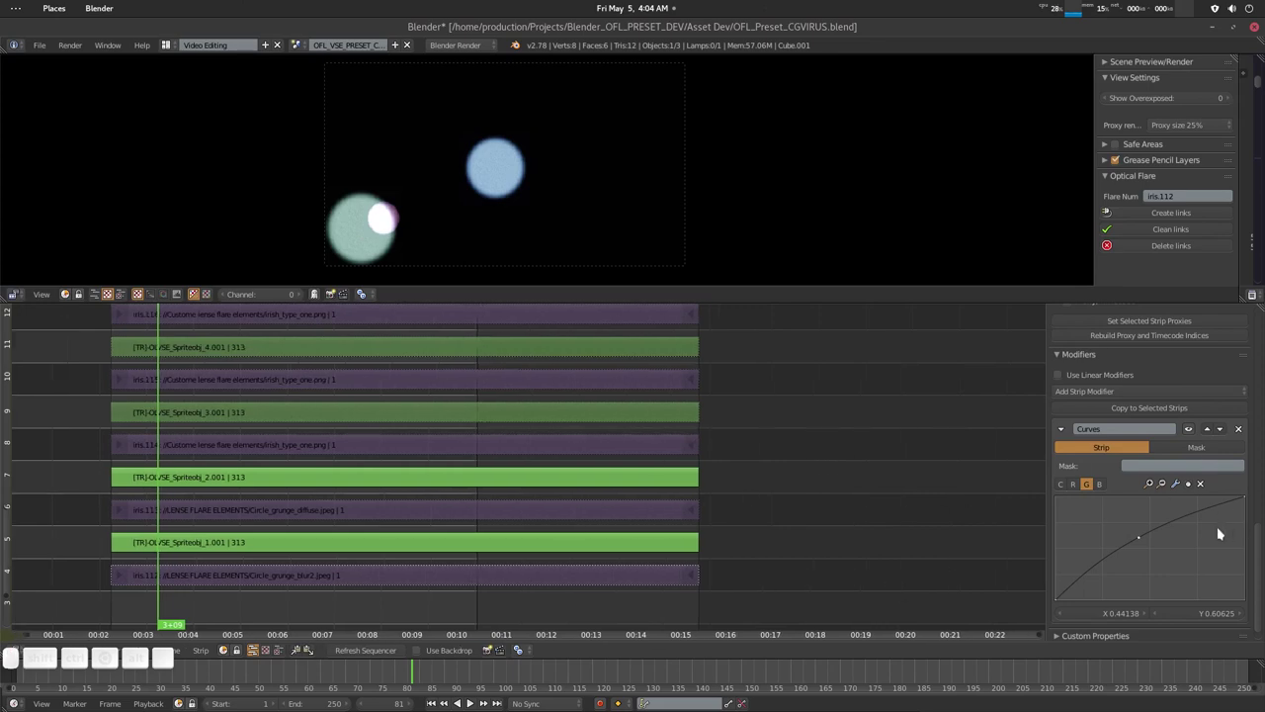
pyautogui.scroll(-1, 1167, 514)
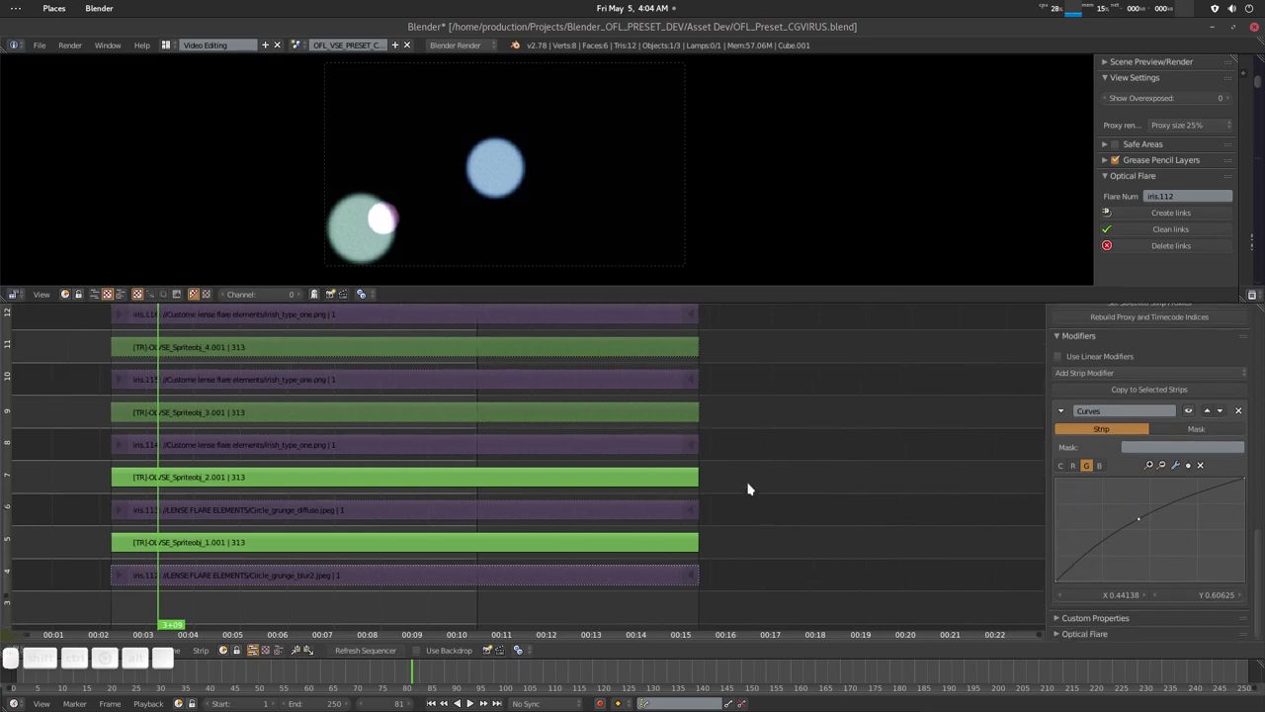
pyautogui.moveTo(749, 488)
pyautogui.mouseDown(button='middle')
pyautogui.moveTo(737, 506)
pyautogui.moveTo(747, 500)
pyautogui.mouseUp(button='middle')
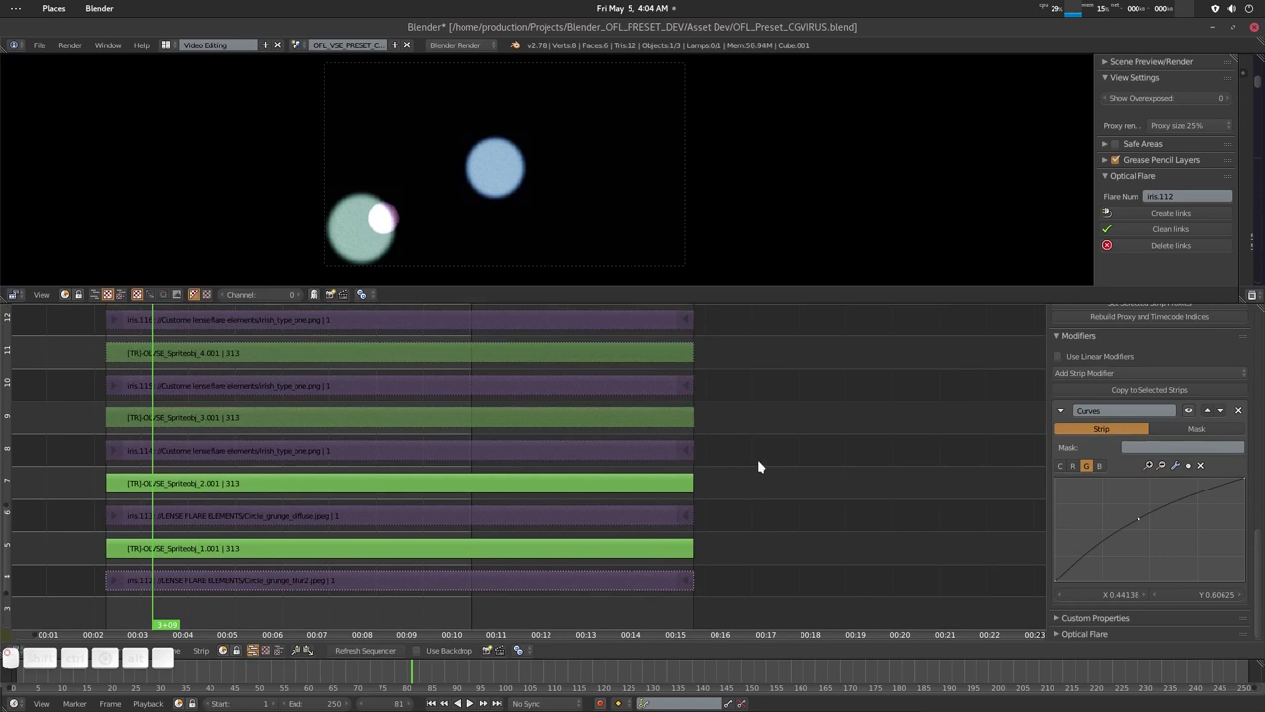
pyautogui.press('Tab')
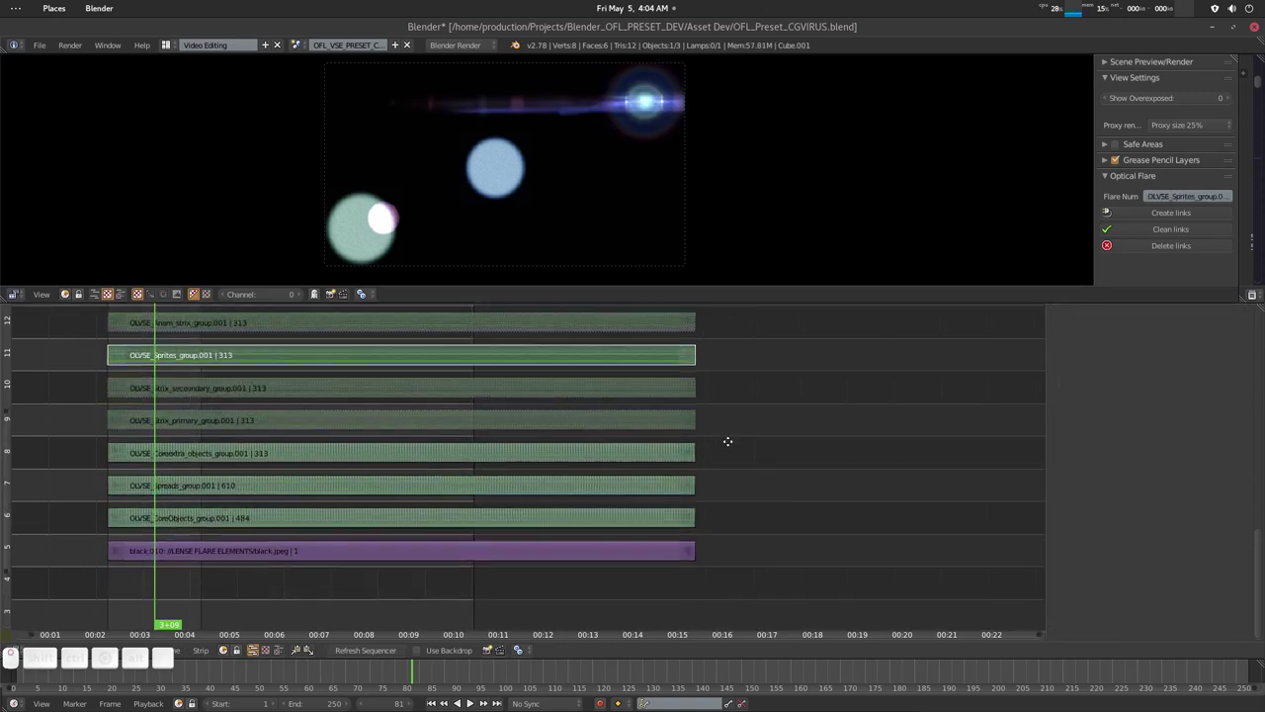
pyautogui.moveTo(737, 418); pyautogui.dragTo(739, 424, button='middle')
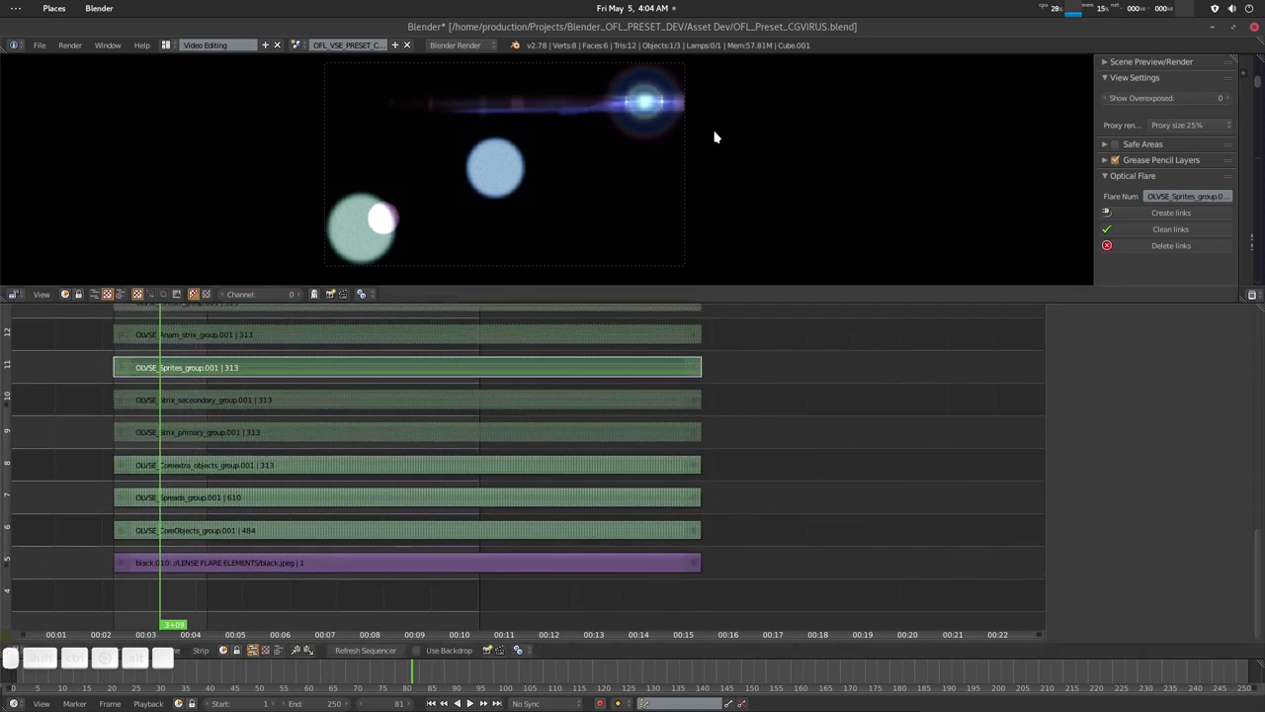
# Step: Move the flare's global control to the upper-right corner of the preview frame
pyautogui.rightClick(647, 103)
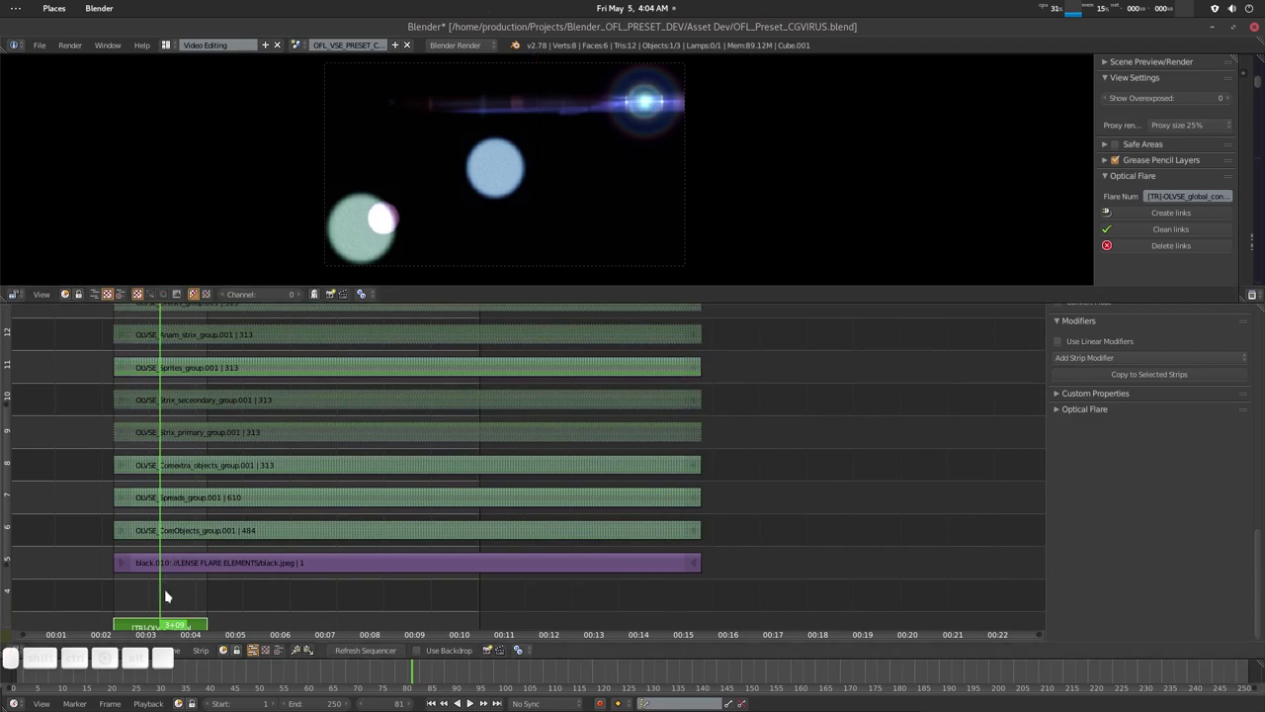
pyautogui.press('g')
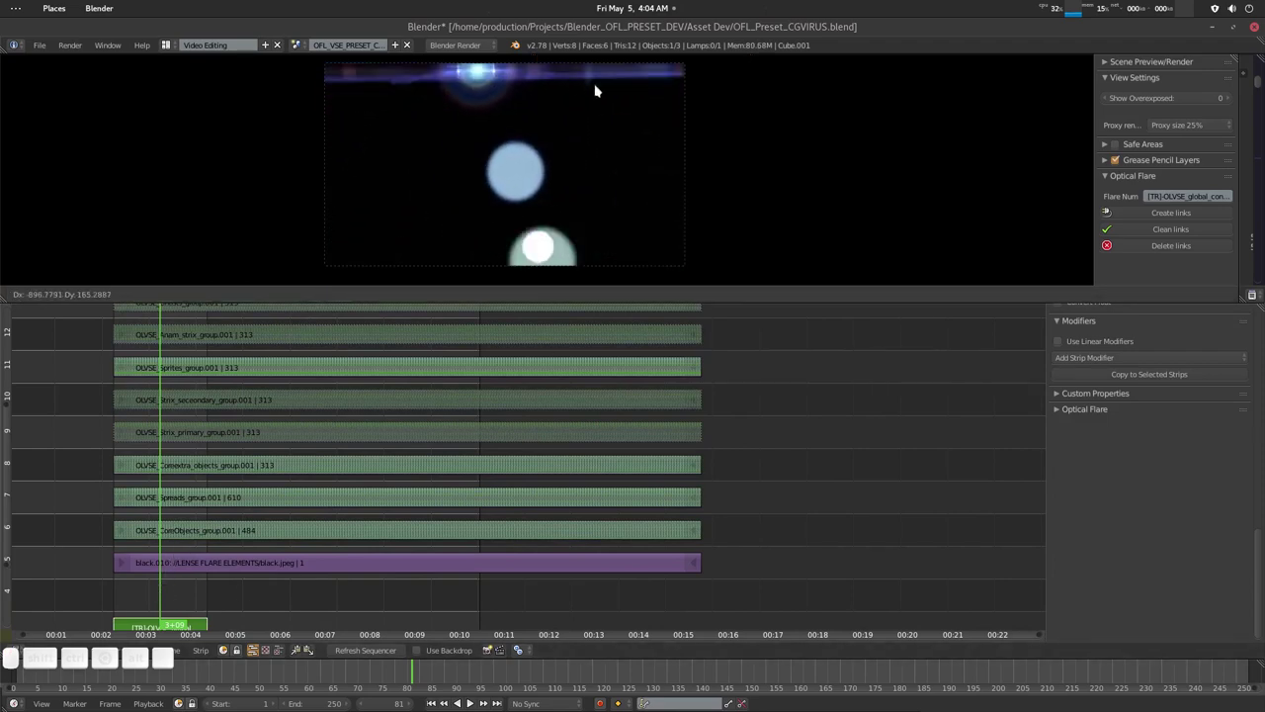
pyautogui.click(681, 79)
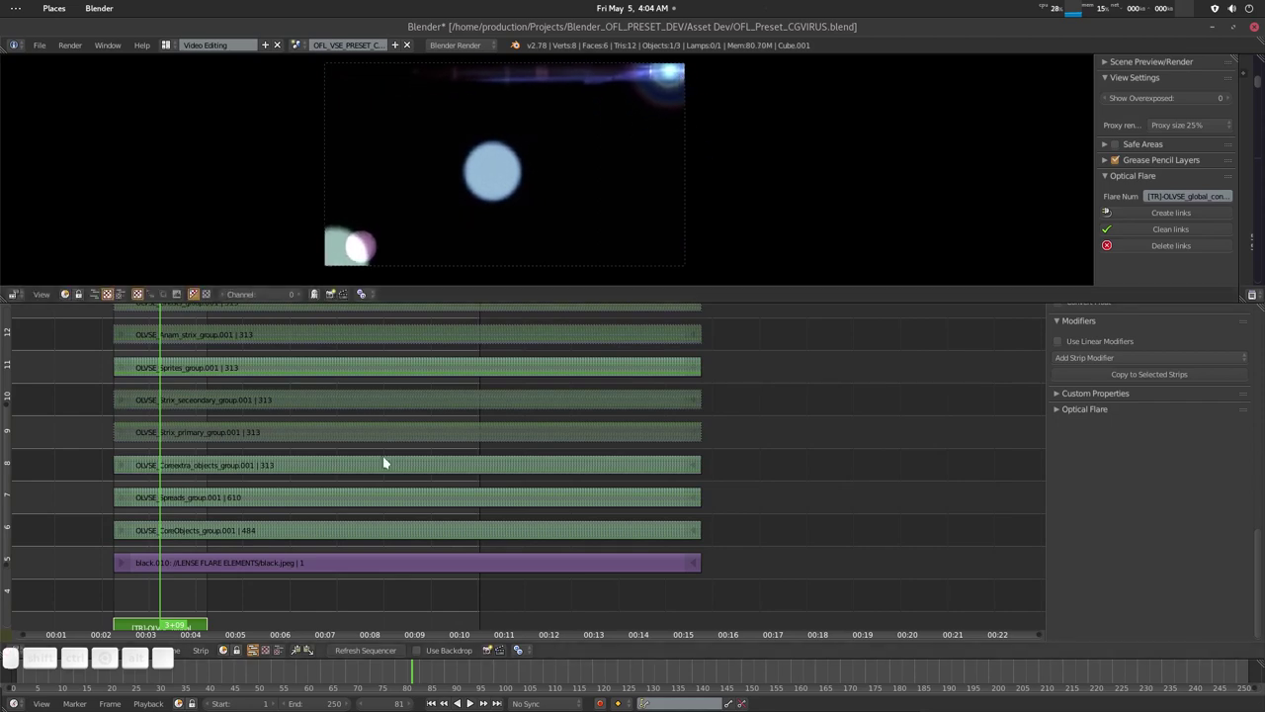
# Step: Set the OLVSE_Sprites_group.001 strip's opacity to about 0.528 and grab the flare's global control in the preview
pyautogui.rightClick(236, 367)
pyautogui.moveTo(270, 381); pyautogui.dragTo(268, 403, button='middle')
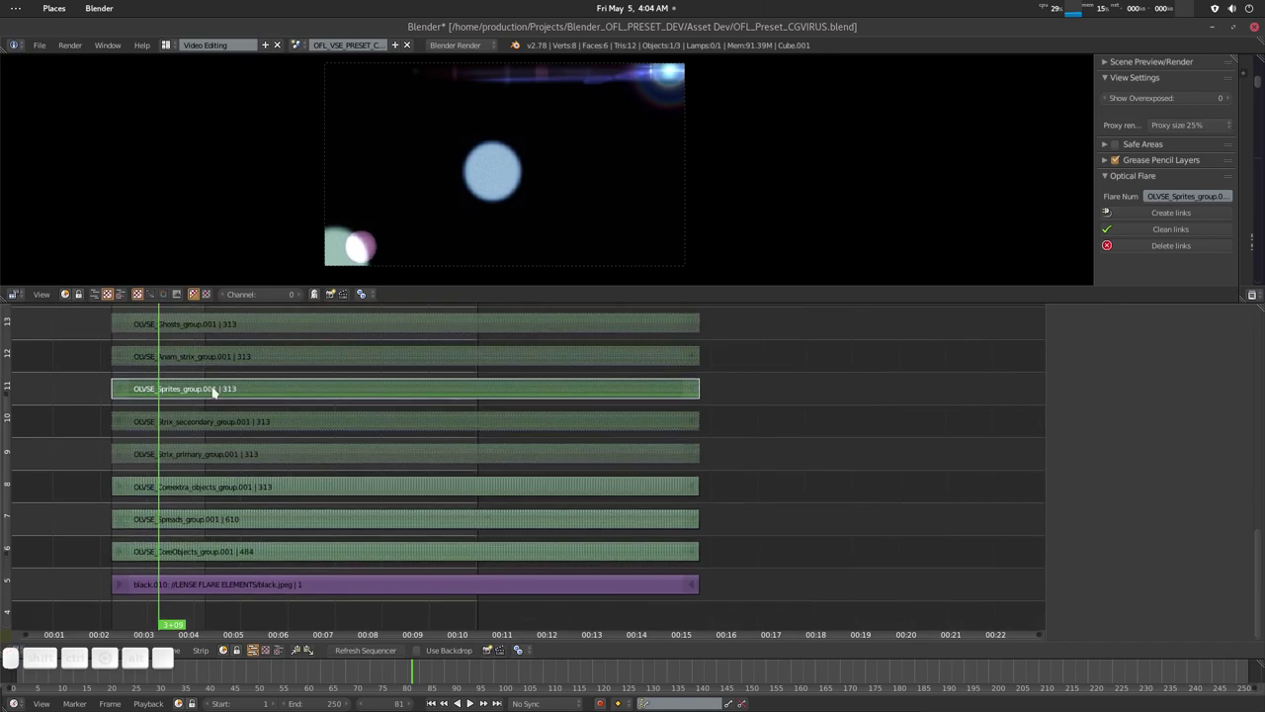
pyautogui.scroll(10, 1156, 428)
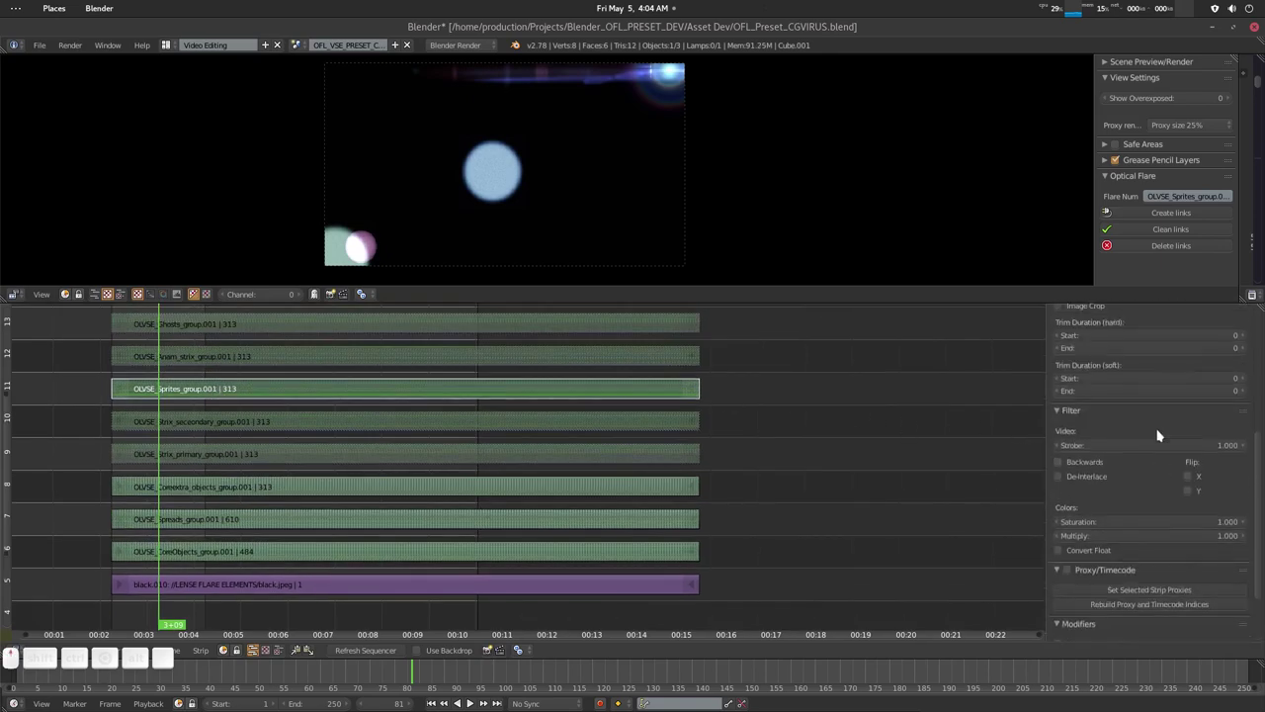
pyautogui.moveTo(1200, 379); pyautogui.dragTo(1112, 379)
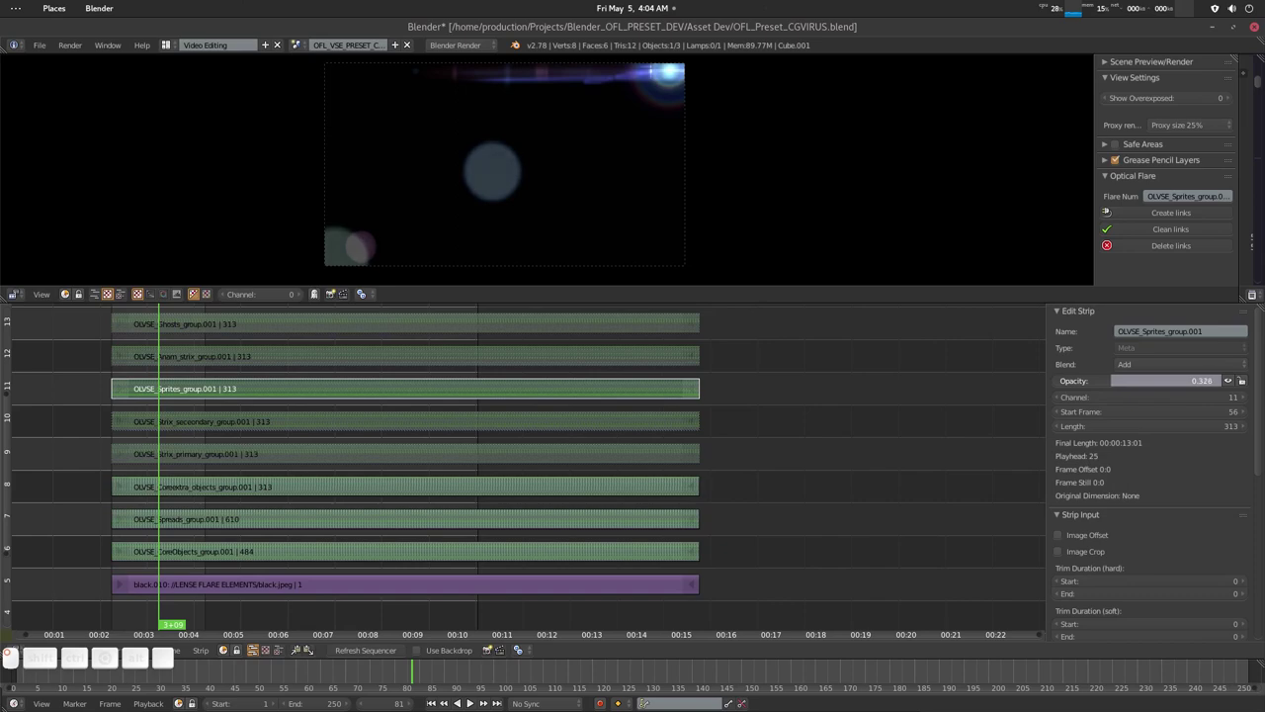
pyautogui.moveTo(1111, 380)
pyautogui.mouseDown()
pyautogui.moveTo(1152, 379)
pyautogui.moveTo(1129, 379)
pyautogui.mouseUp()
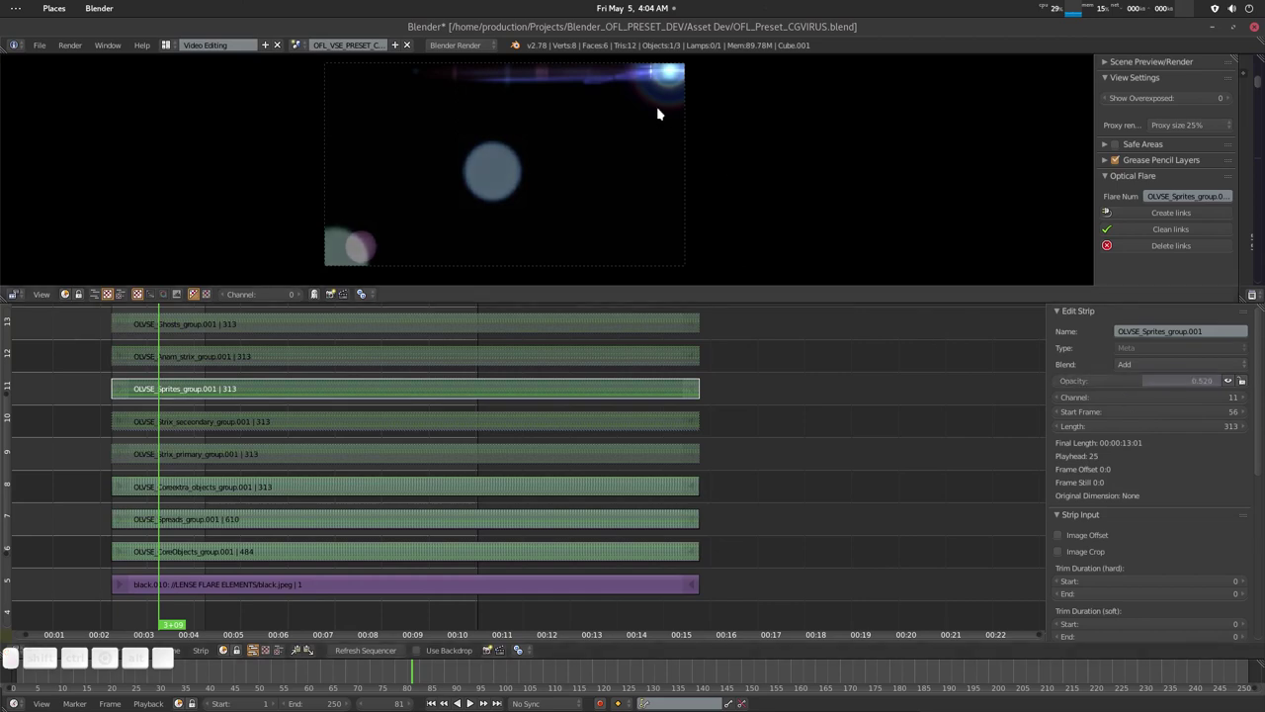
pyautogui.click(674, 82)
pyautogui.press('g')
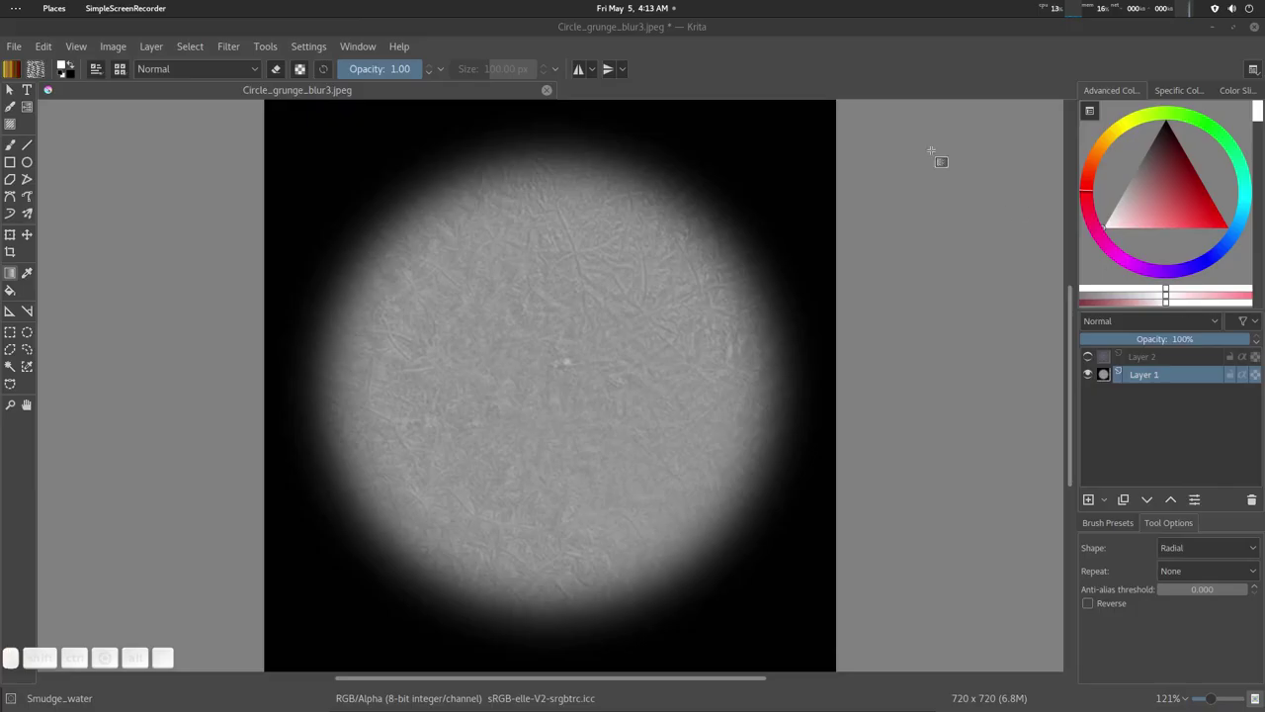
# Step: In Krita's Circle_grunge_blur3.jpeg, delete Layer 2 and duplicate Layer 1 twice
pyautogui.click(710, 58)
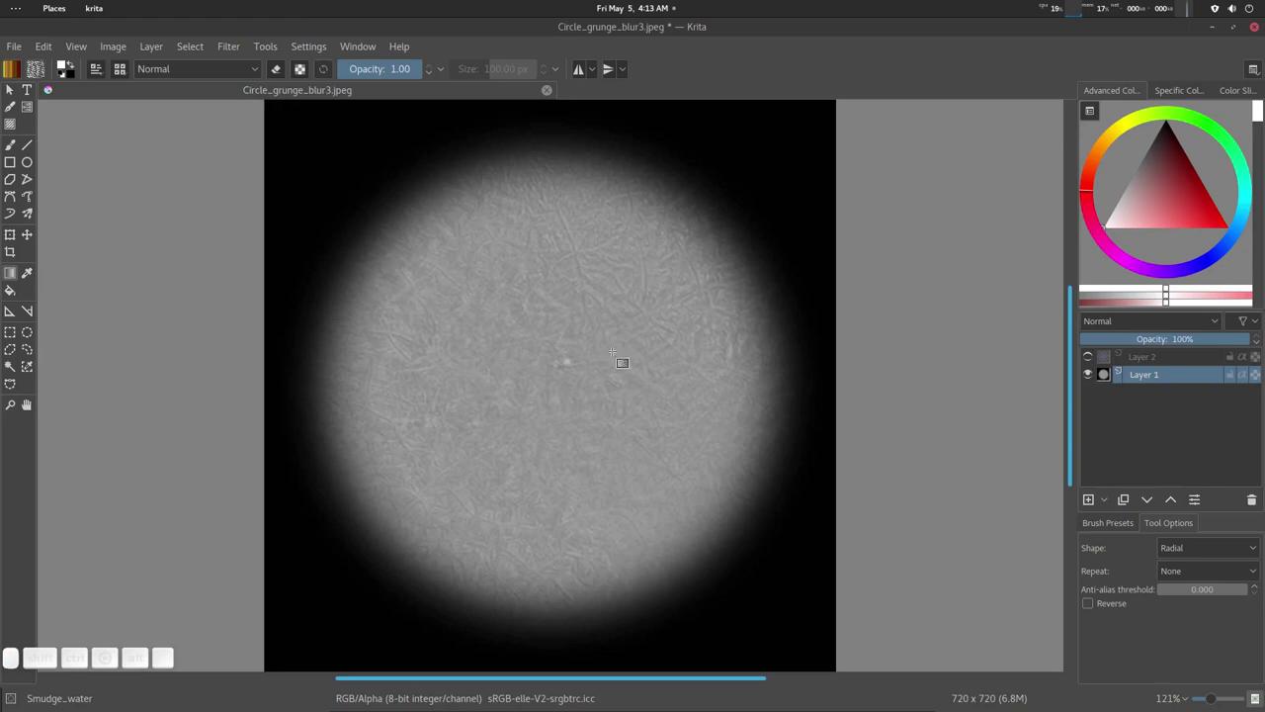
pyautogui.click(1156, 353)
pyautogui.click(1253, 501)
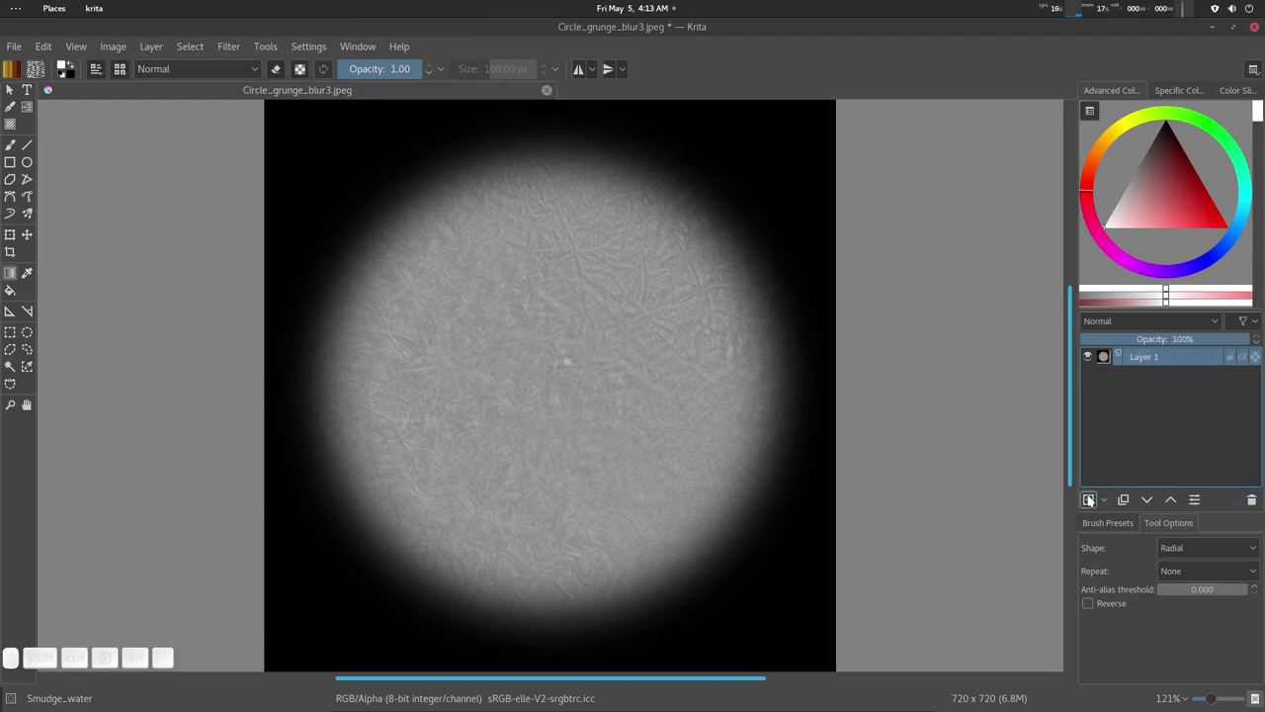
pyautogui.click(1123, 500)
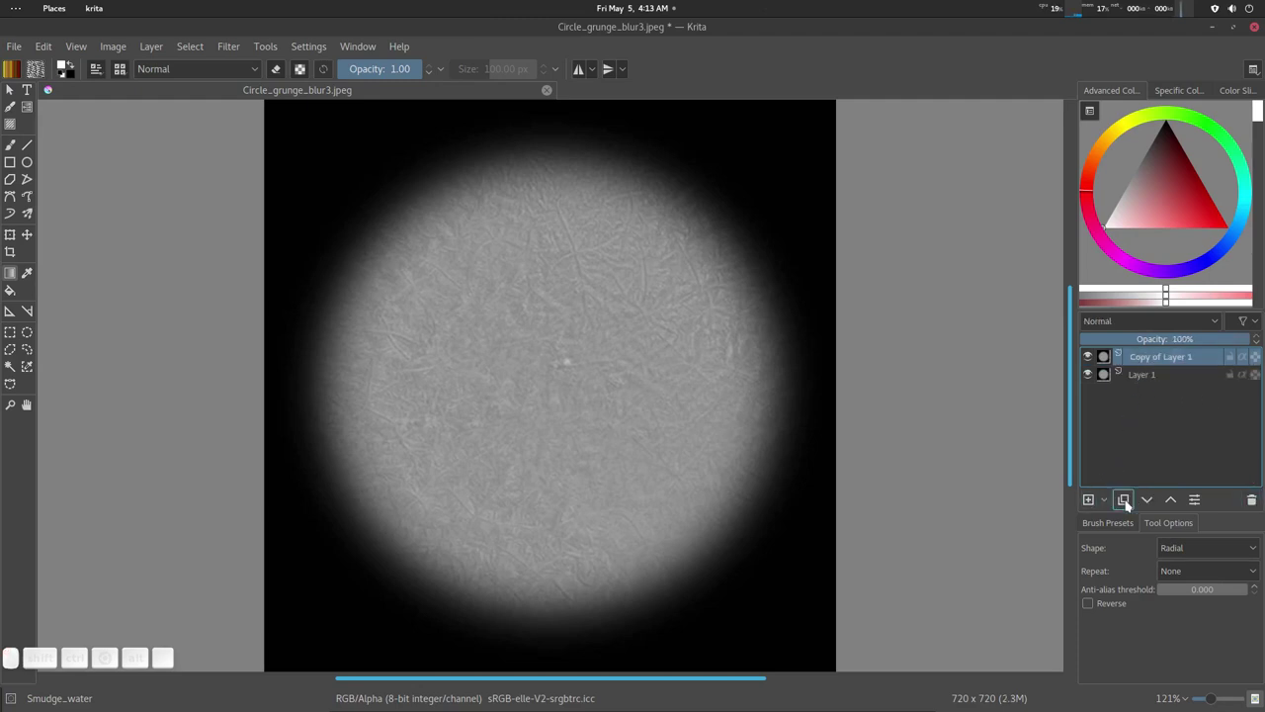
pyautogui.click(1123, 500)
pyautogui.click(1159, 393)
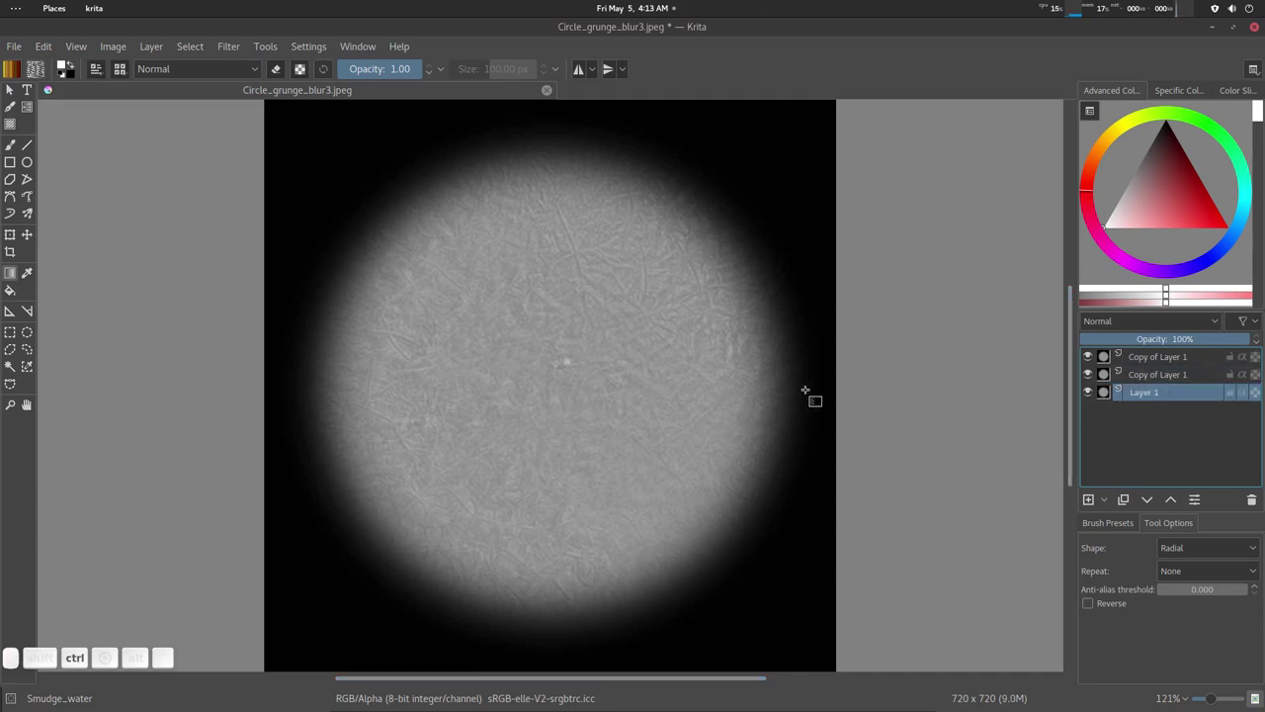
pyautogui.hotkey('ctrl', 'u')
pyautogui.press('Escape')
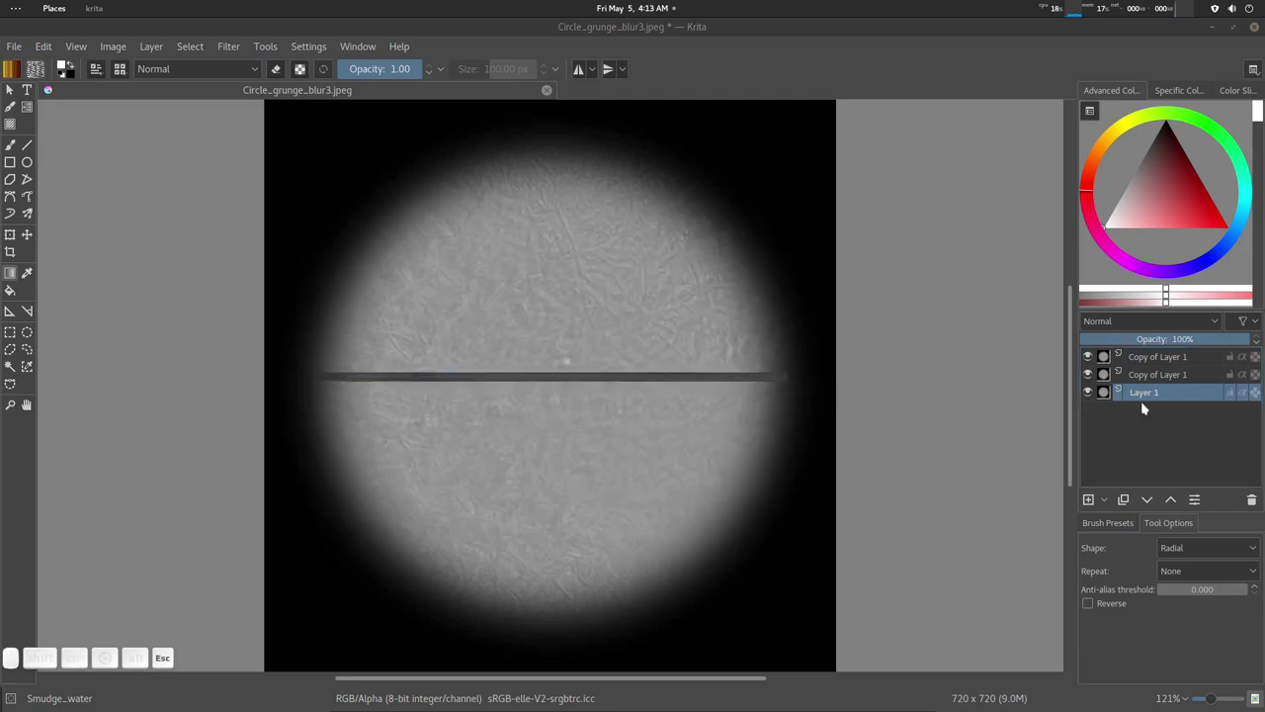
# Step: Start an HSV/HSL Adjustment on the topmost Copy of Layer 1 with Colorize enabled, keeping the circle visible for preview
pyautogui.click(1153, 360)
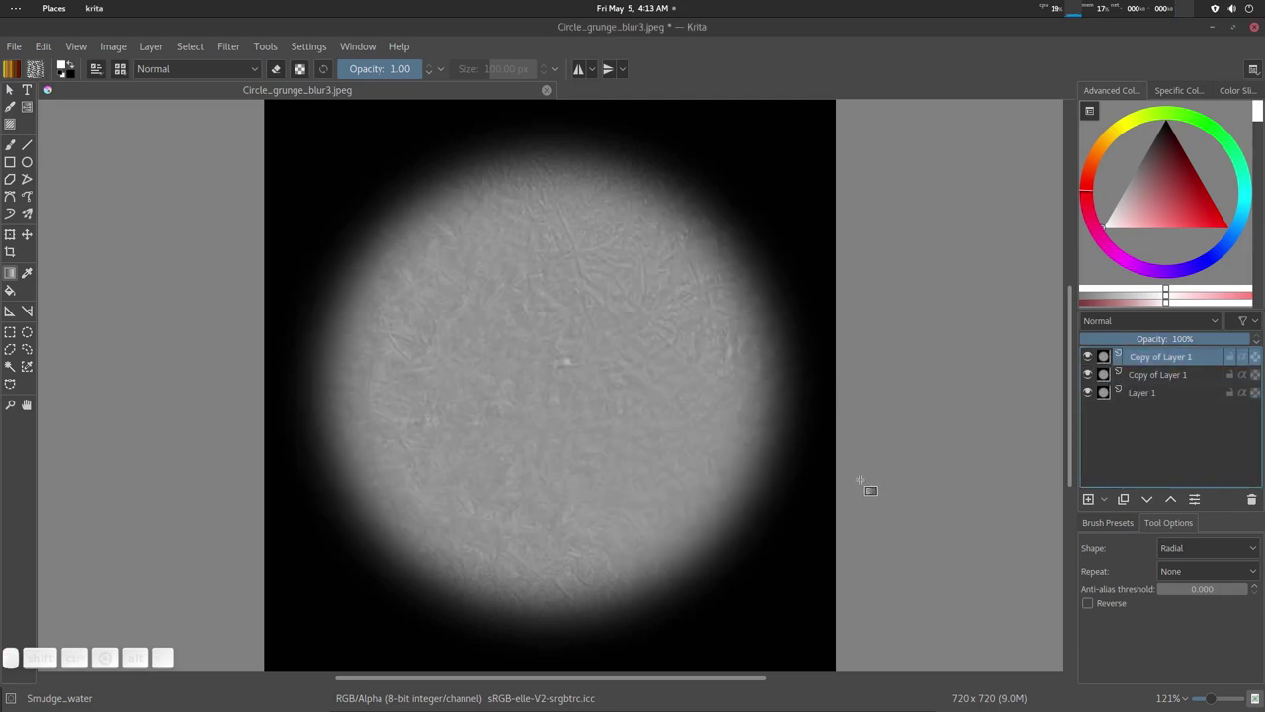
pyautogui.hotkey('ctrl', 'u')
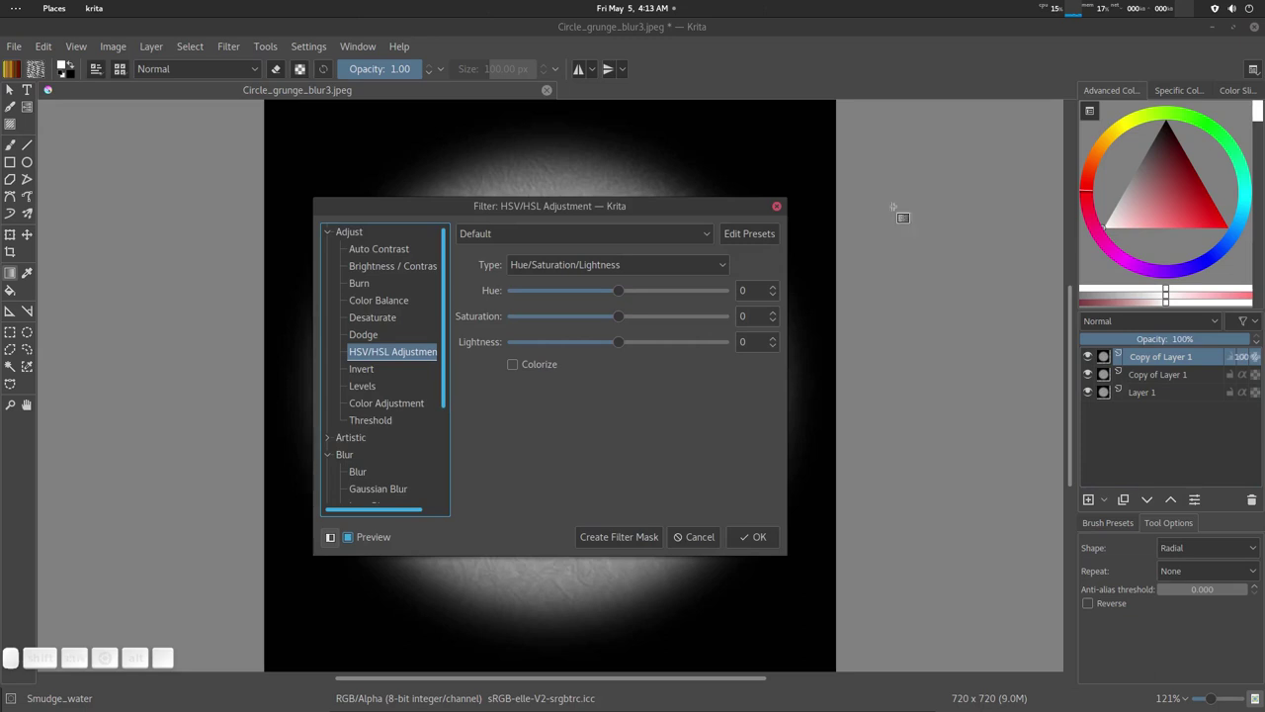
pyautogui.moveTo(643, 214); pyautogui.dragTo(1034, 134)
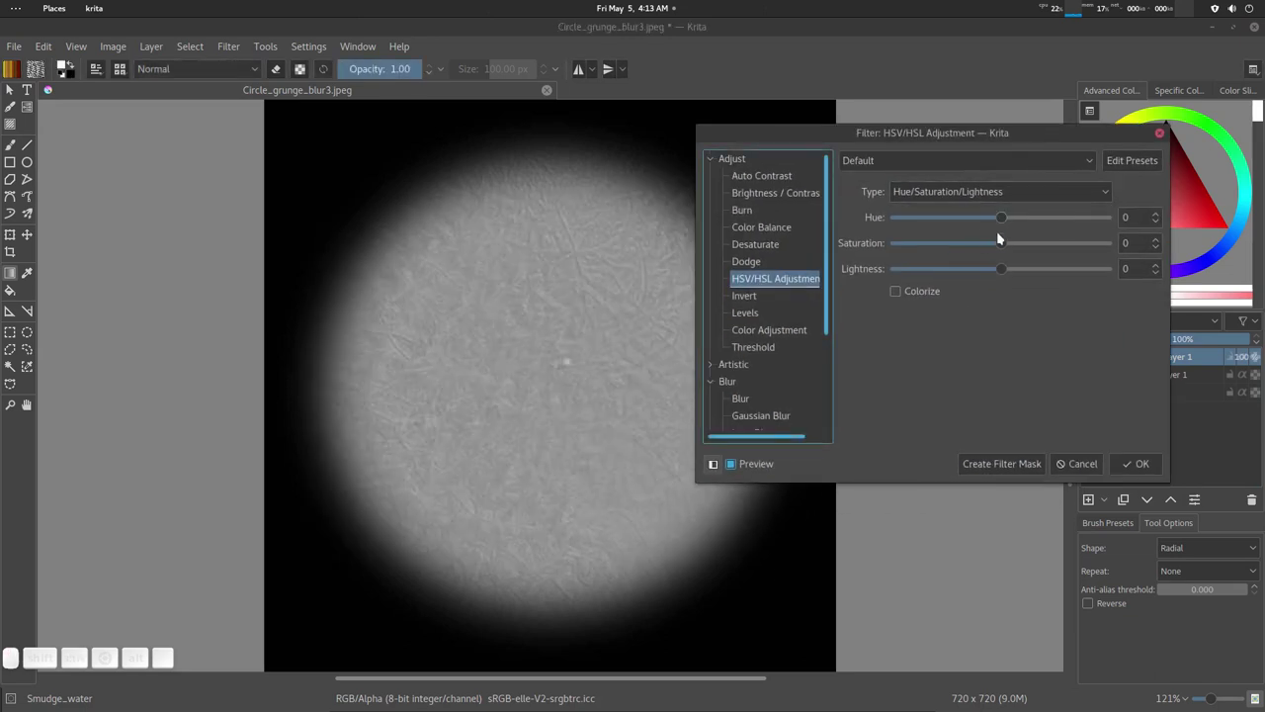
pyautogui.click(934, 292)
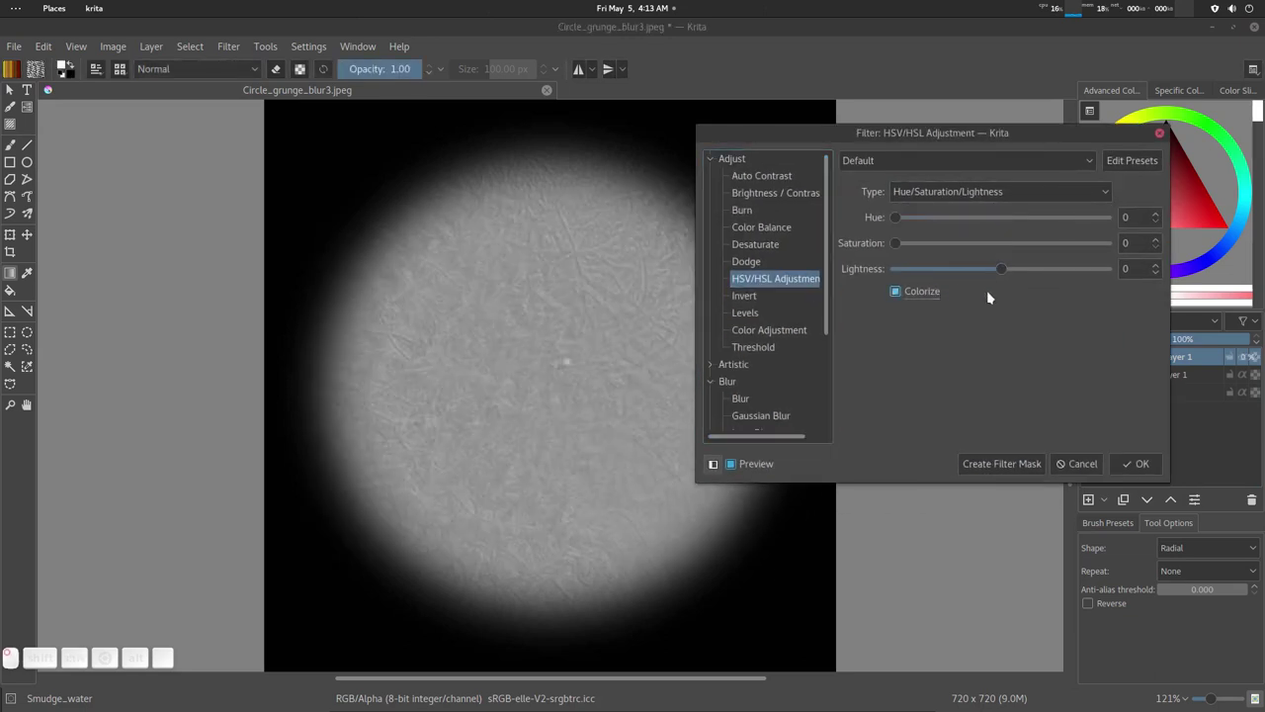
# Step: Try a yellow-green tint on the circle with hue 79, saturation 100 and lightness 0
pyautogui.moveTo(1000, 267); pyautogui.dragTo(1037, 267)
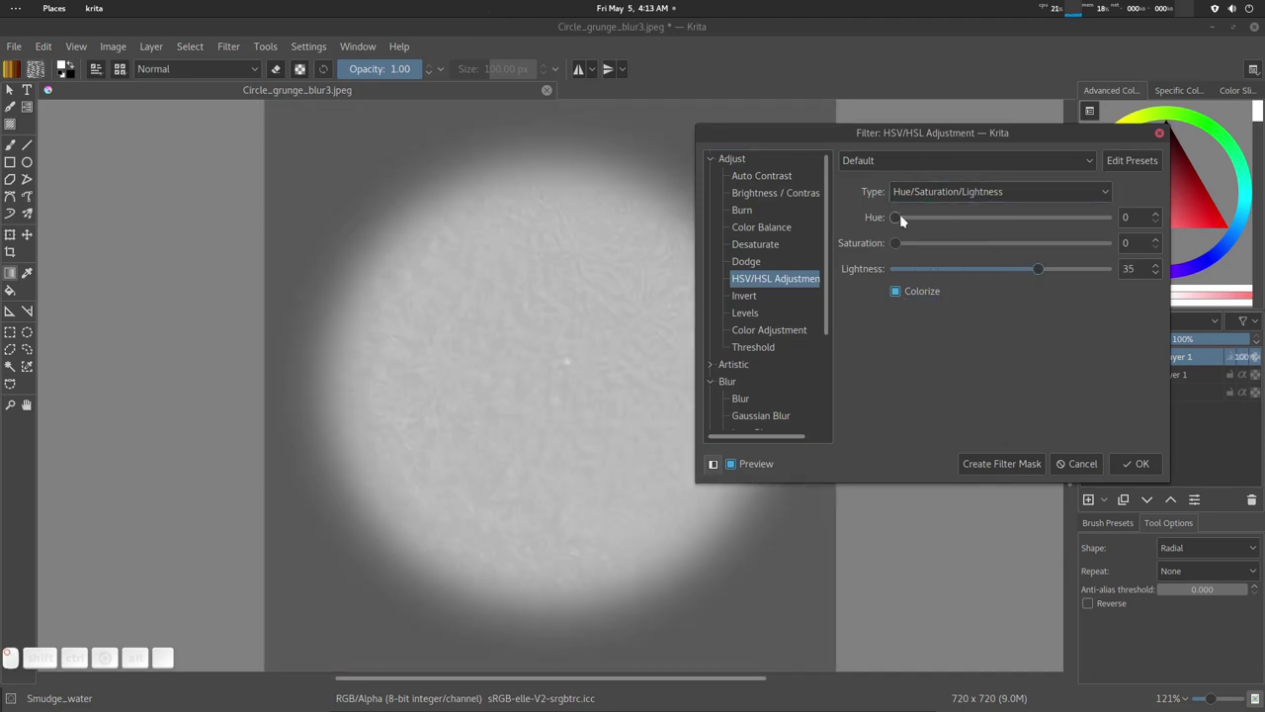
pyautogui.moveTo(900, 217); pyautogui.dragTo(1031, 218)
pyautogui.moveTo(895, 245); pyautogui.dragTo(1117, 248)
pyautogui.moveTo(1032, 218); pyautogui.dragTo(942, 217)
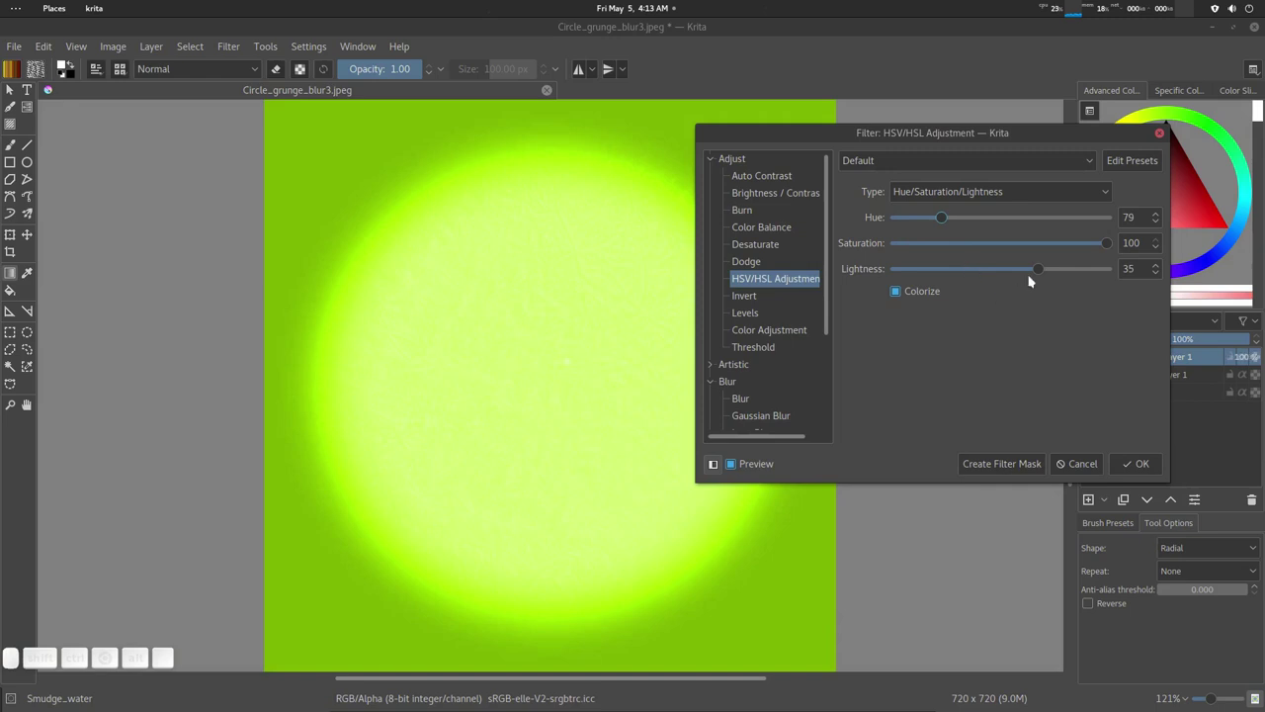
pyautogui.doubleClick(1118, 272)
pyautogui.press('BackSpace')
pyautogui.write('0')
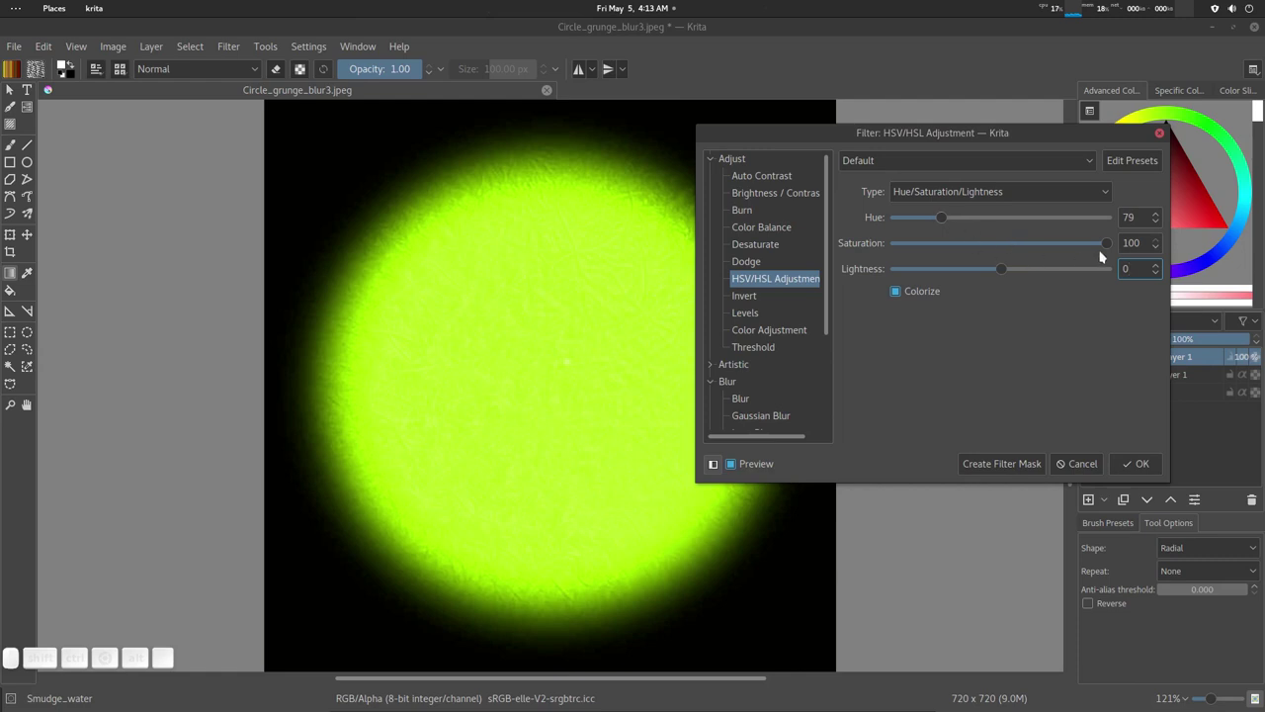
# Step: Try a muted tint with saturation 30 and hue 0
pyautogui.moveTo(1105, 245); pyautogui.dragTo(940, 258)
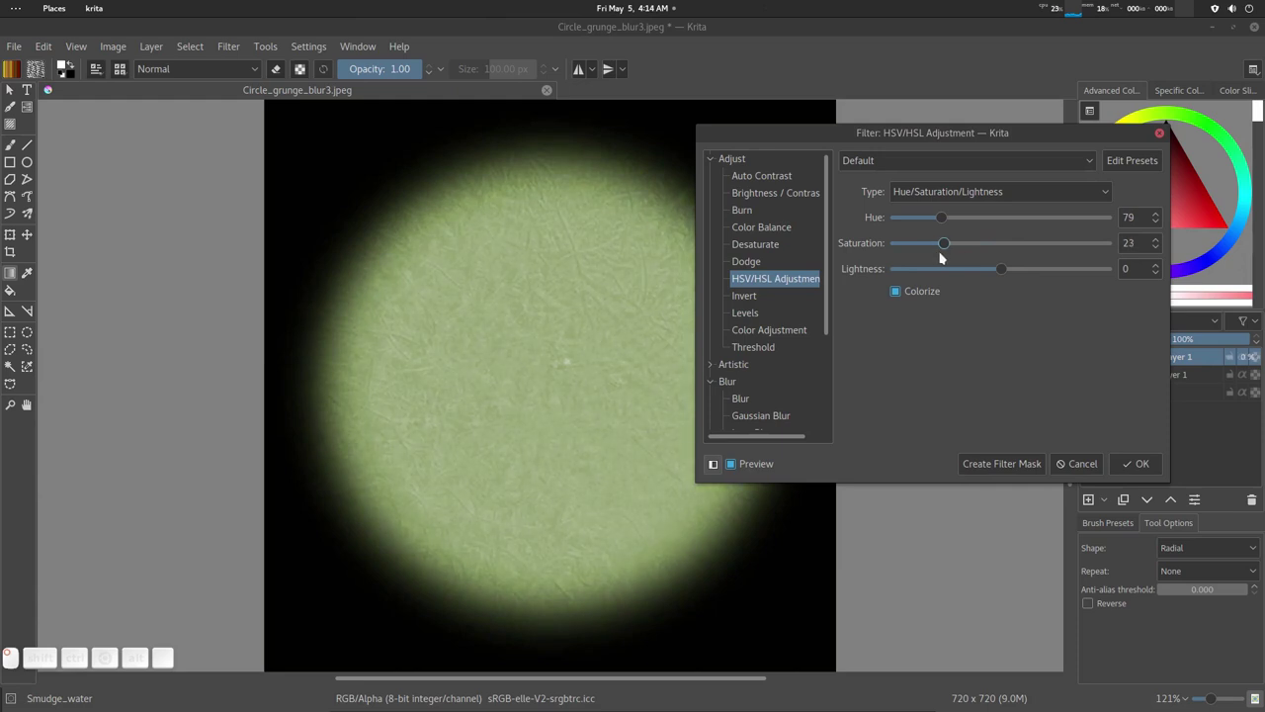
pyautogui.doubleClick(1132, 246)
pyautogui.write('30')
pyautogui.moveTo(939, 216); pyautogui.dragTo(837, 228)
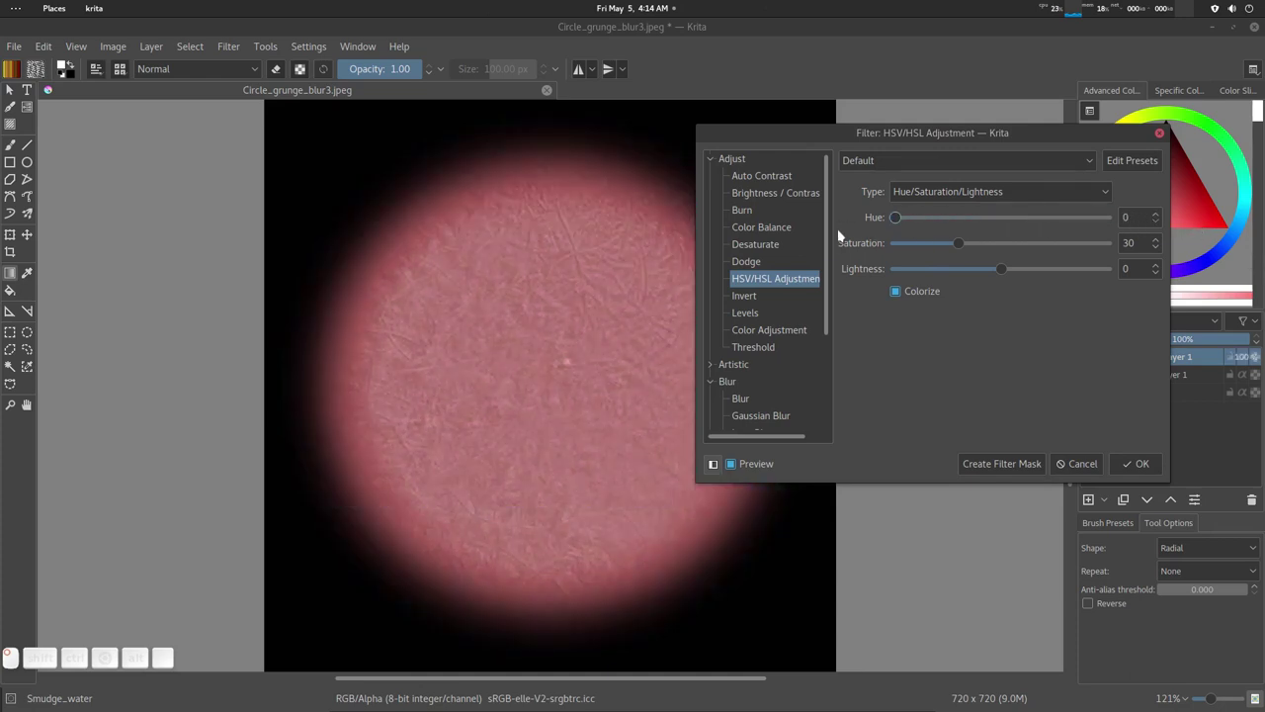
# Step: Set the colorization's saturation to 100 and lightness to 0, and apply the red tint to the topmost layer
pyautogui.moveTo(964, 247); pyautogui.dragTo(1109, 248)
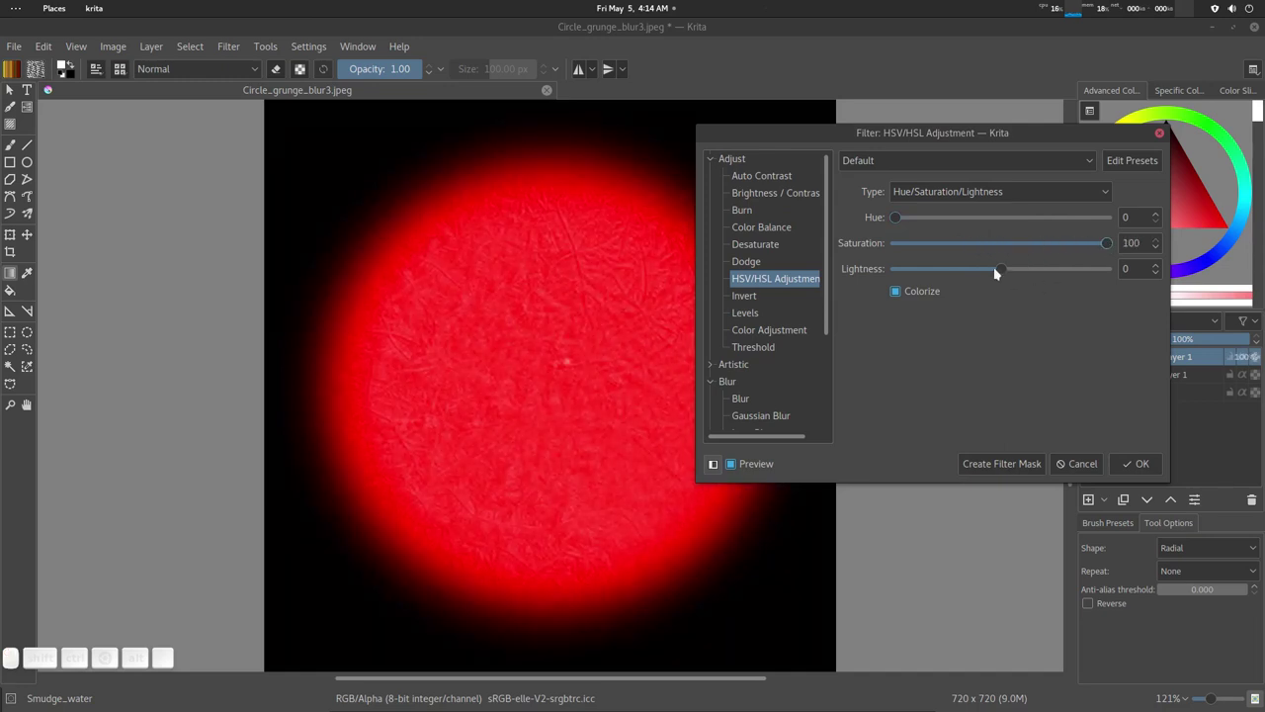
pyautogui.moveTo(1000, 276); pyautogui.dragTo(998, 276)
pyautogui.moveTo(1133, 270); pyautogui.dragTo(1092, 270)
pyautogui.write('0')
pyautogui.click(1137, 464)
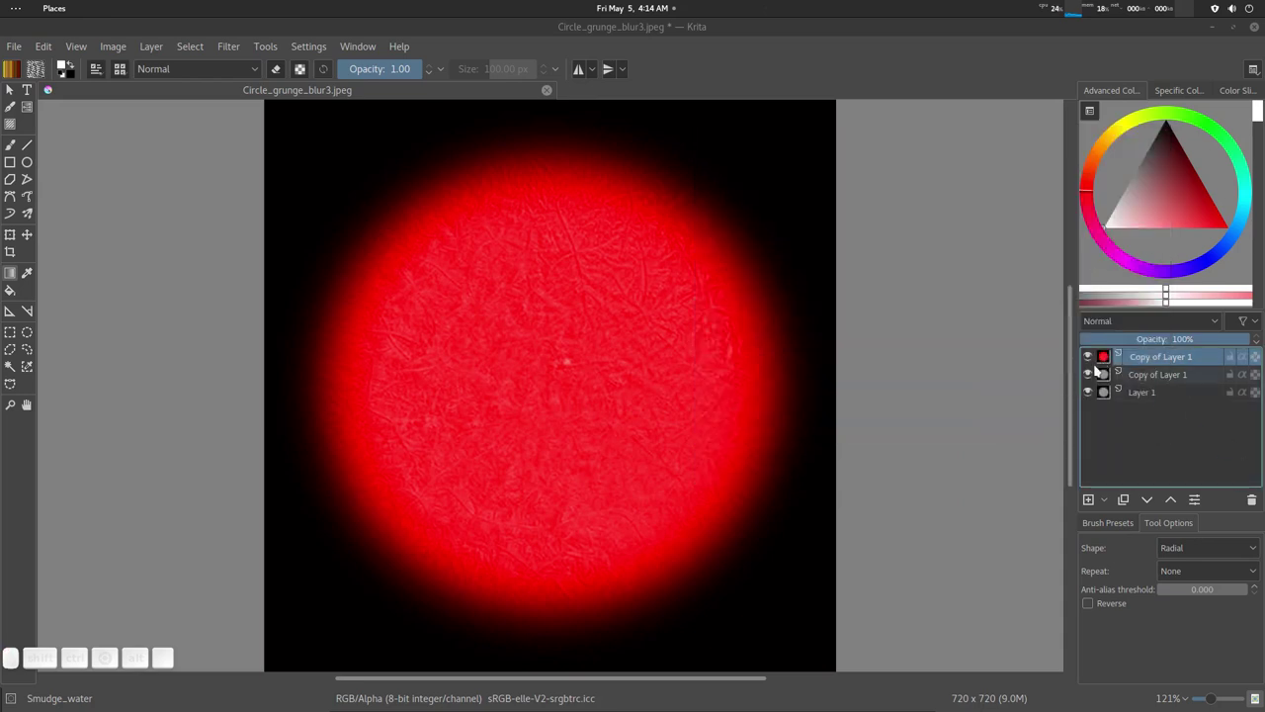
# Step: Hide the red layer and start an HSV/HSL Adjustment with Colorize enabled on the Copy of Layer 1 below it
pyautogui.click(1088, 358)
pyautogui.click(1137, 376)
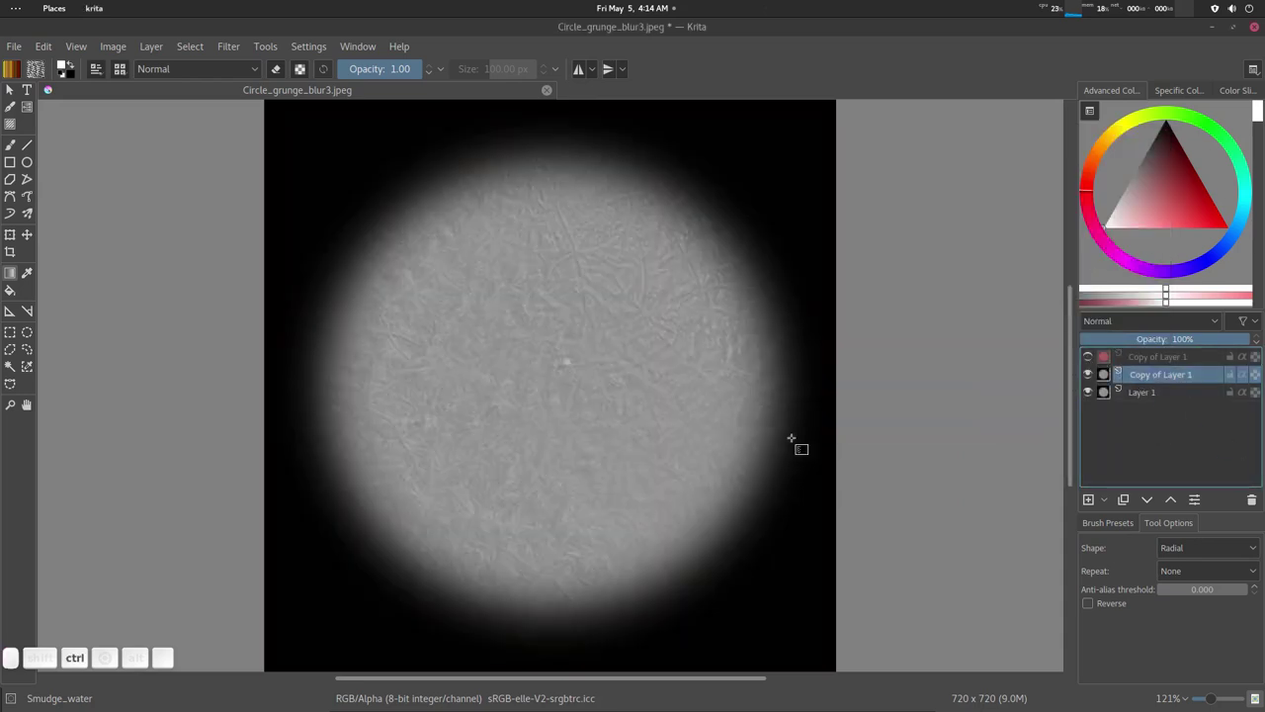
pyautogui.hotkey('ctrl', 'u')
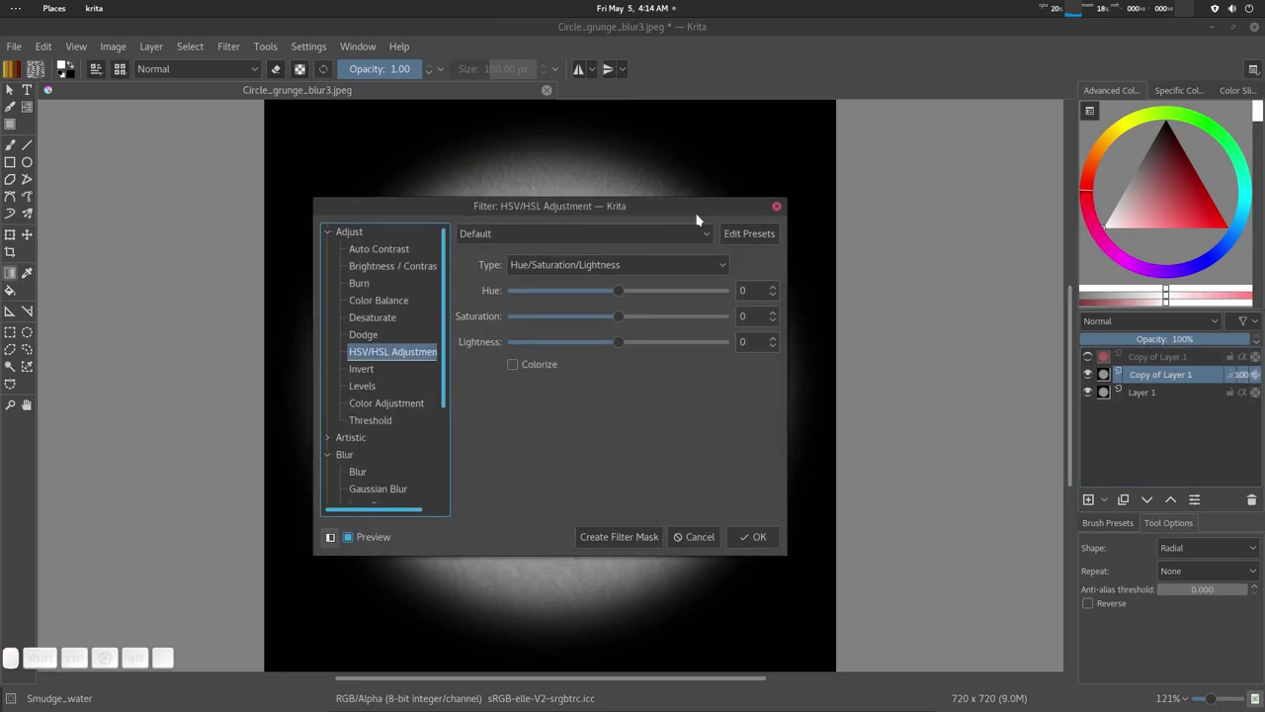
pyautogui.moveTo(704, 203); pyautogui.dragTo(1182, 125)
pyautogui.click(989, 286)
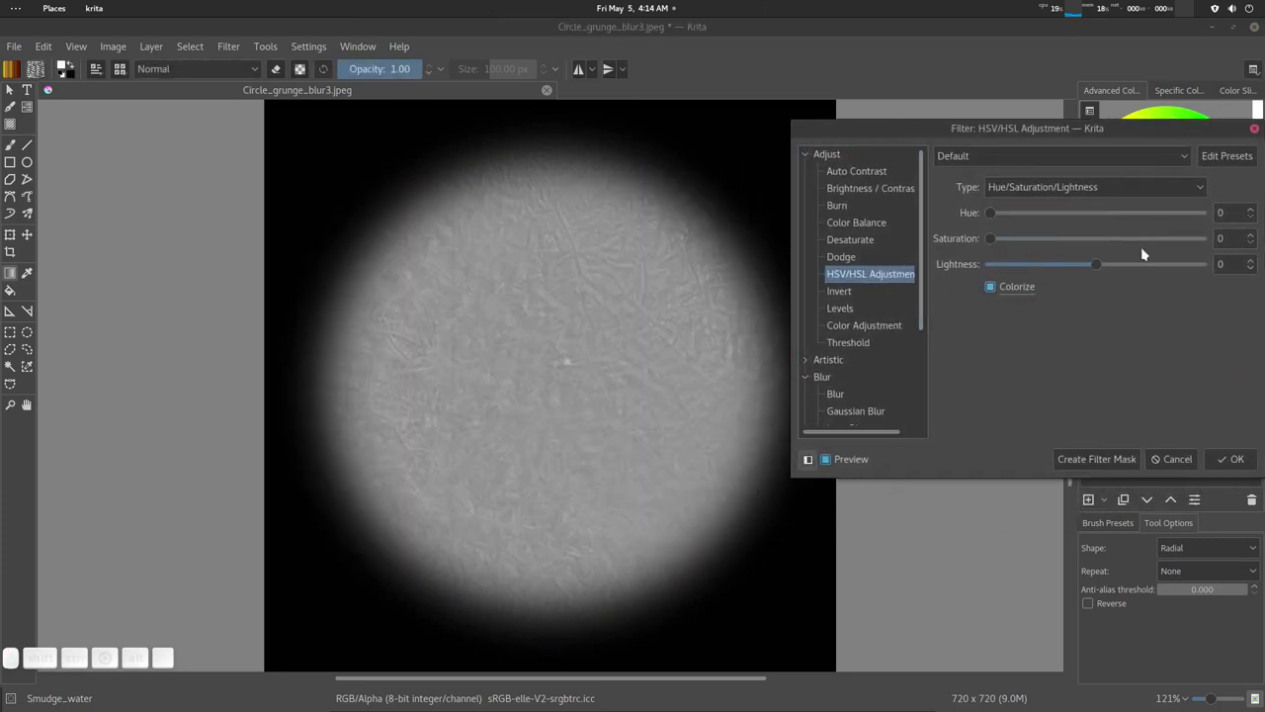
# Step: Tint this layer green with saturation 100 and hue 150, and apply the adjustment
pyautogui.moveTo(993, 238); pyautogui.dragTo(1201, 238)
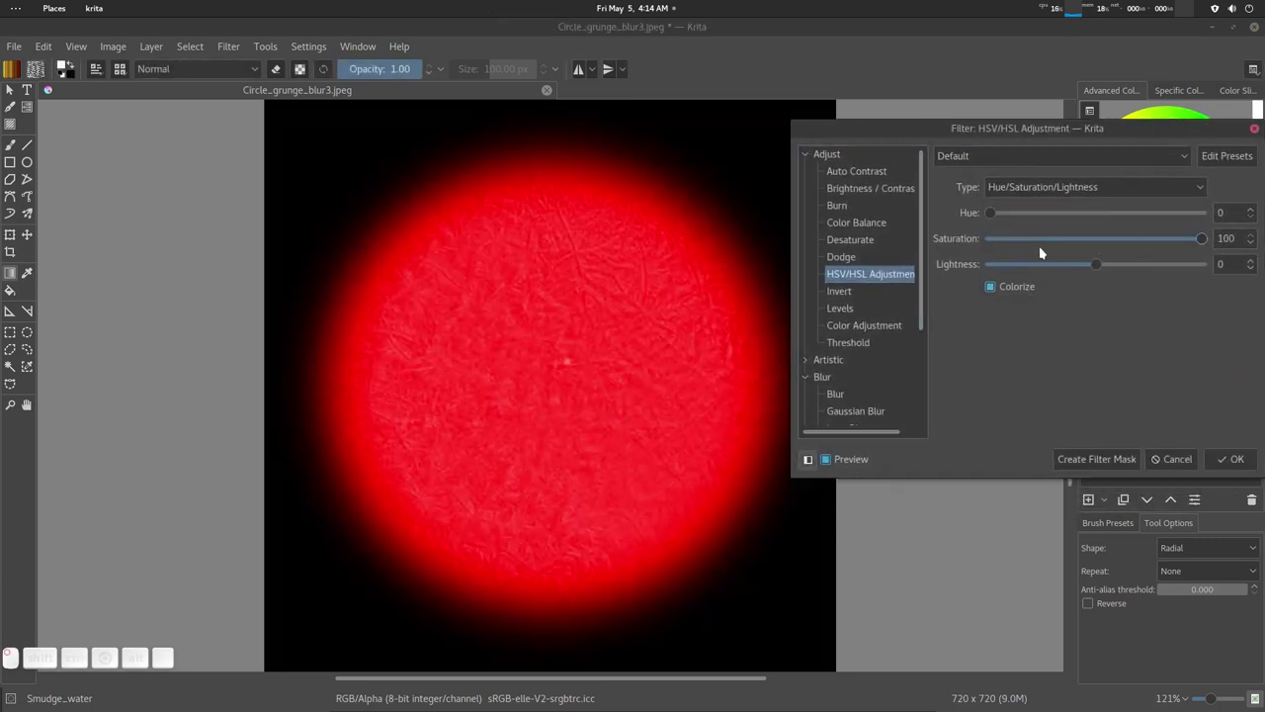
pyautogui.moveTo(991, 214); pyautogui.dragTo(1075, 228)
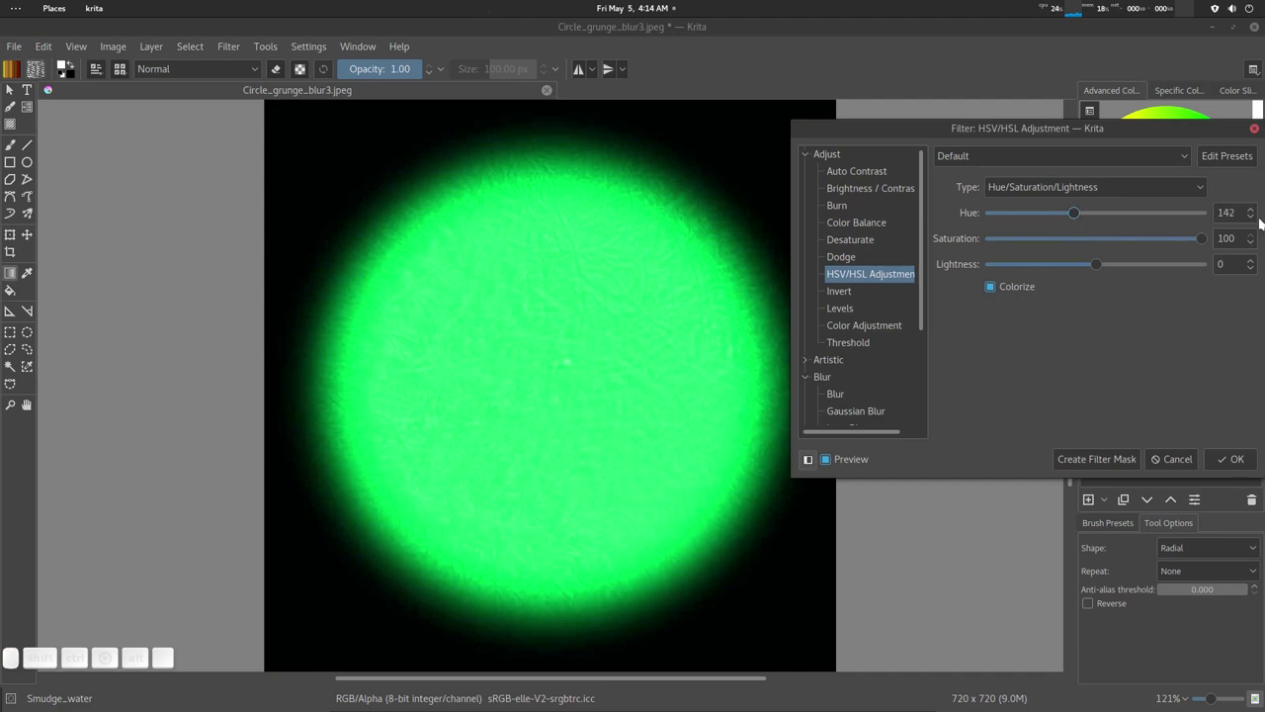
pyautogui.moveTo(1238, 213); pyautogui.dragTo(1195, 221)
pyautogui.write('150')
pyautogui.click(1231, 459)
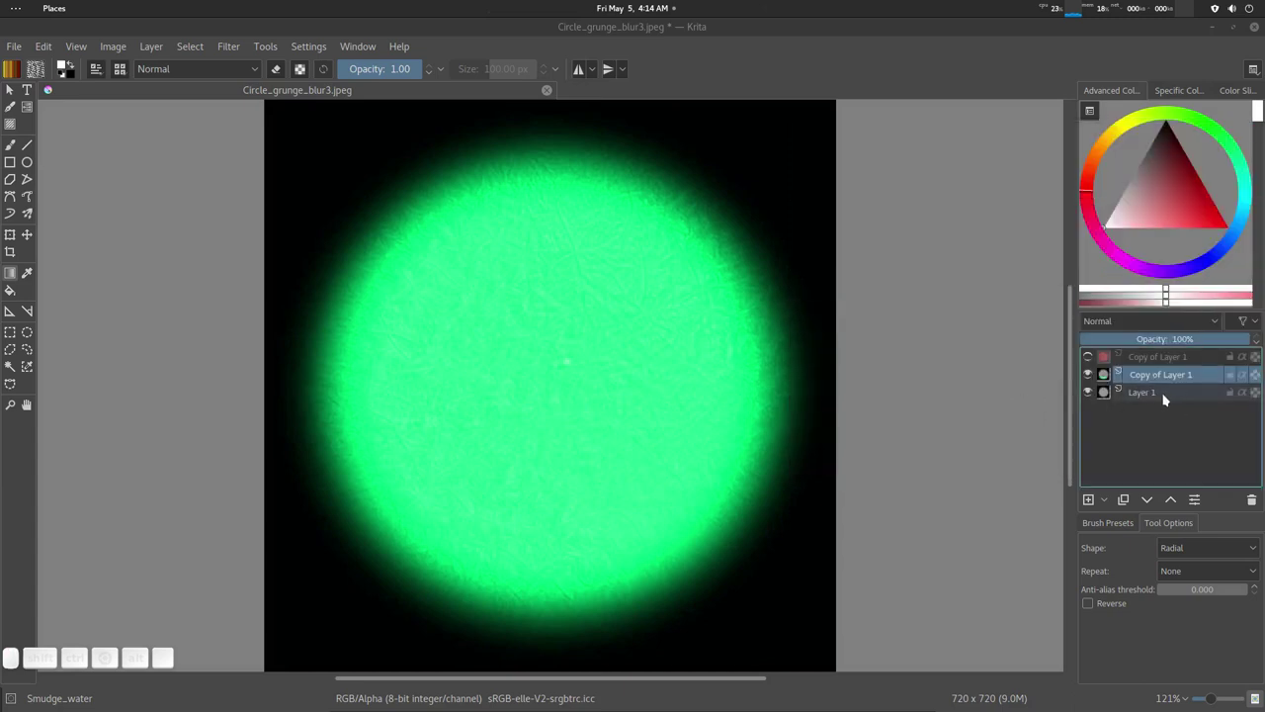
# Step: Duplicate Layer 1 and move the untinted duplicate to the bottom of the layer stack
pyautogui.click(1163, 393)
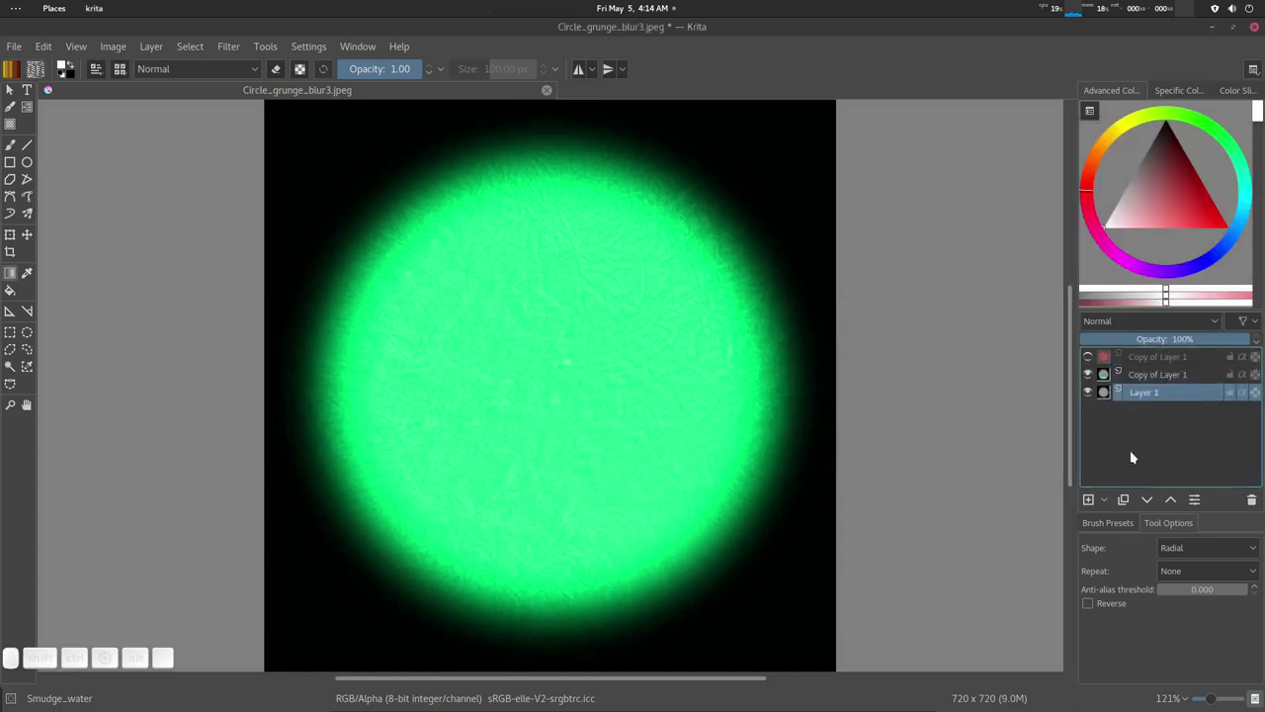
pyautogui.click(1123, 499)
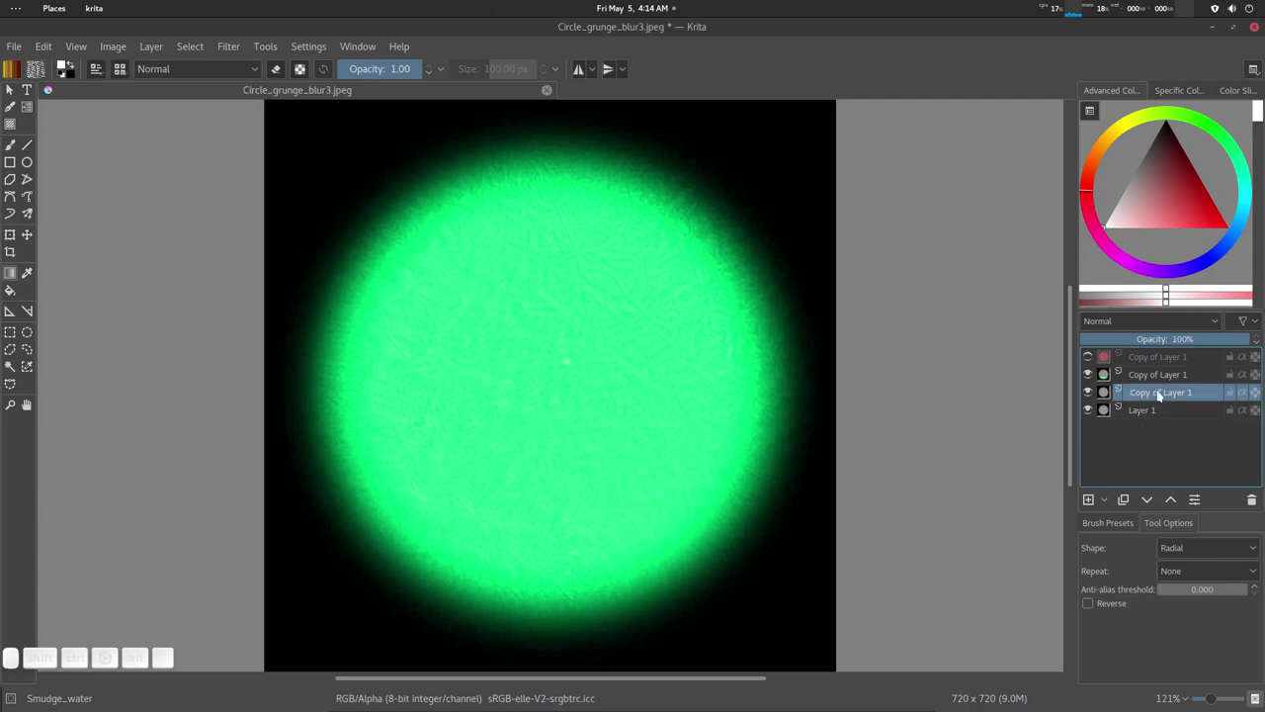
pyautogui.moveTo(1161, 394); pyautogui.dragTo(1162, 429)
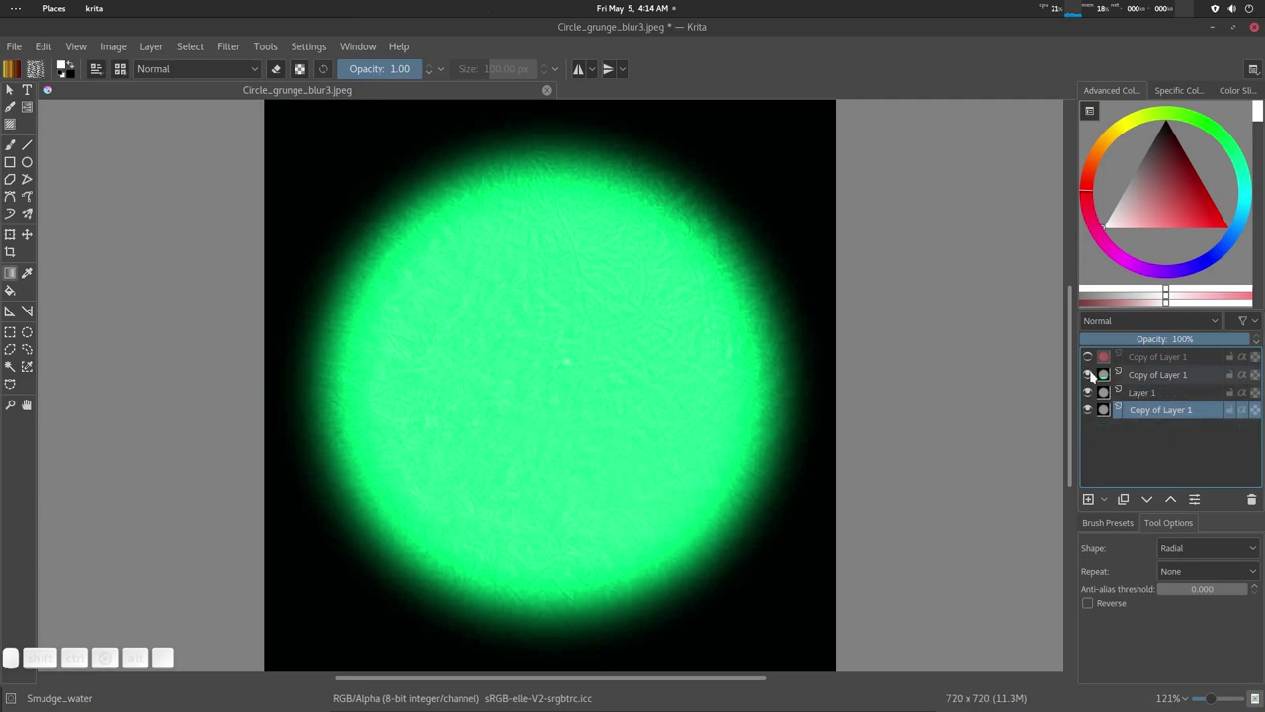
# Step: Hide the green layer and start an HSV/HSL Adjustment with Colorize enabled on Layer 1
pyautogui.click(1089, 375)
pyautogui.click(1135, 397)
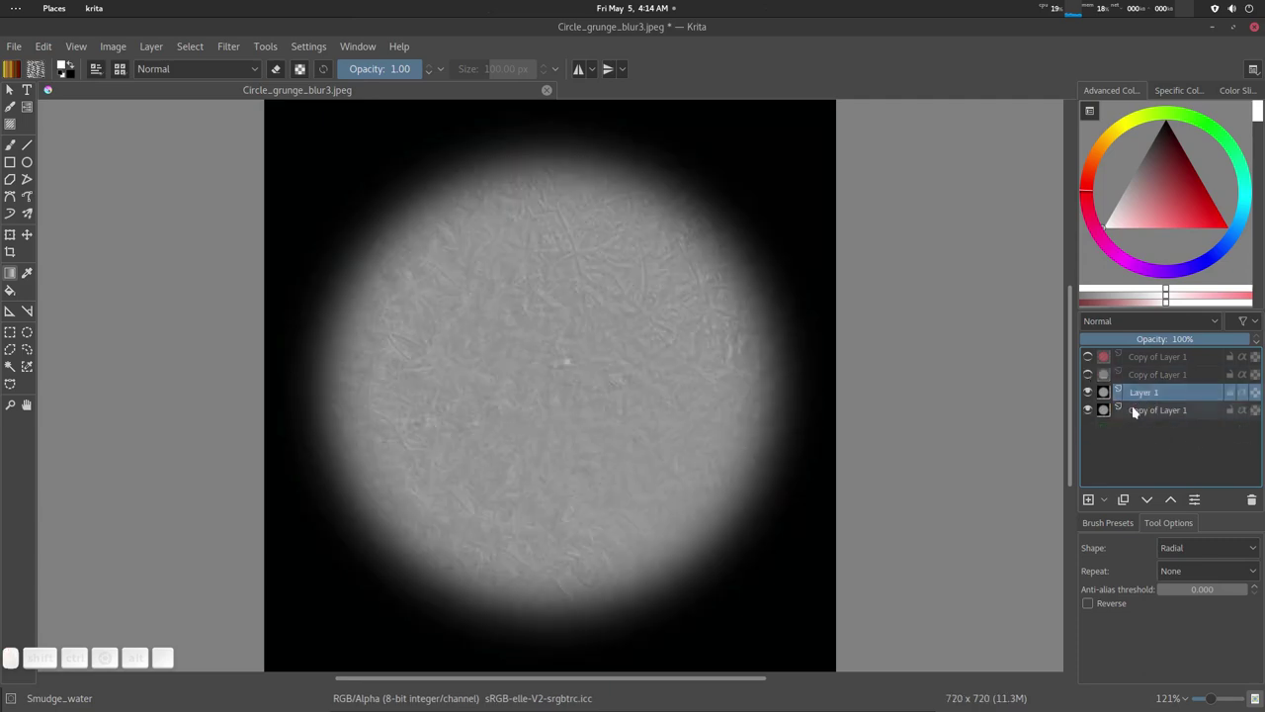
pyautogui.hotkey('ctrl', 'u')
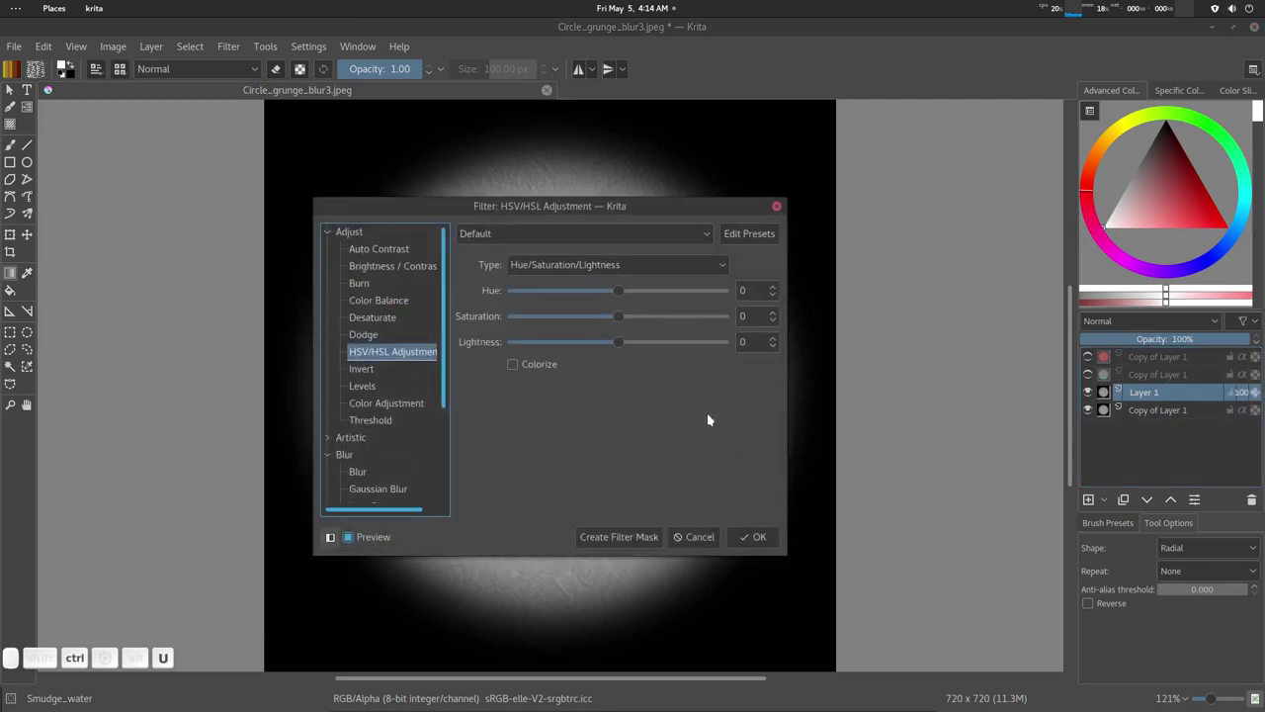
pyautogui.moveTo(604, 203); pyautogui.dragTo(1065, 81)
pyautogui.click(974, 241)
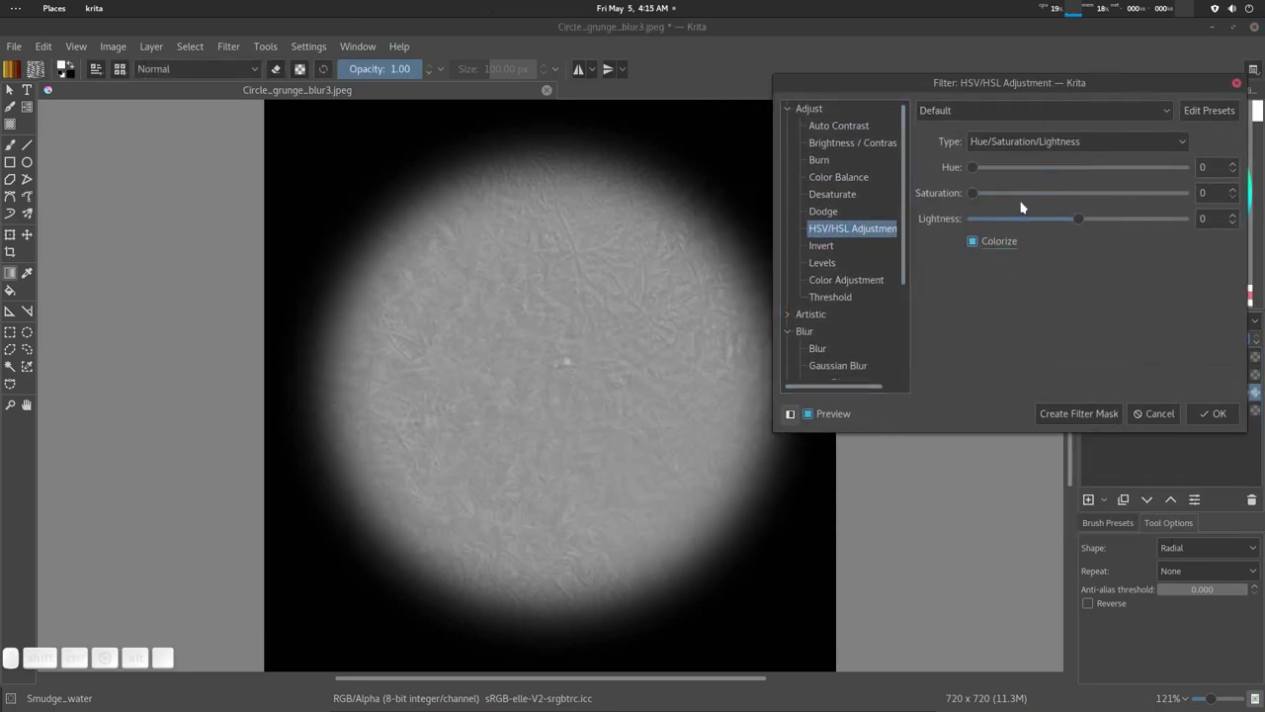
# Step: Tint Layer 1 blue with saturation 100 and hue 215, and apply the adjustment
pyautogui.moveTo(1021, 202); pyautogui.dragTo(1236, 223)
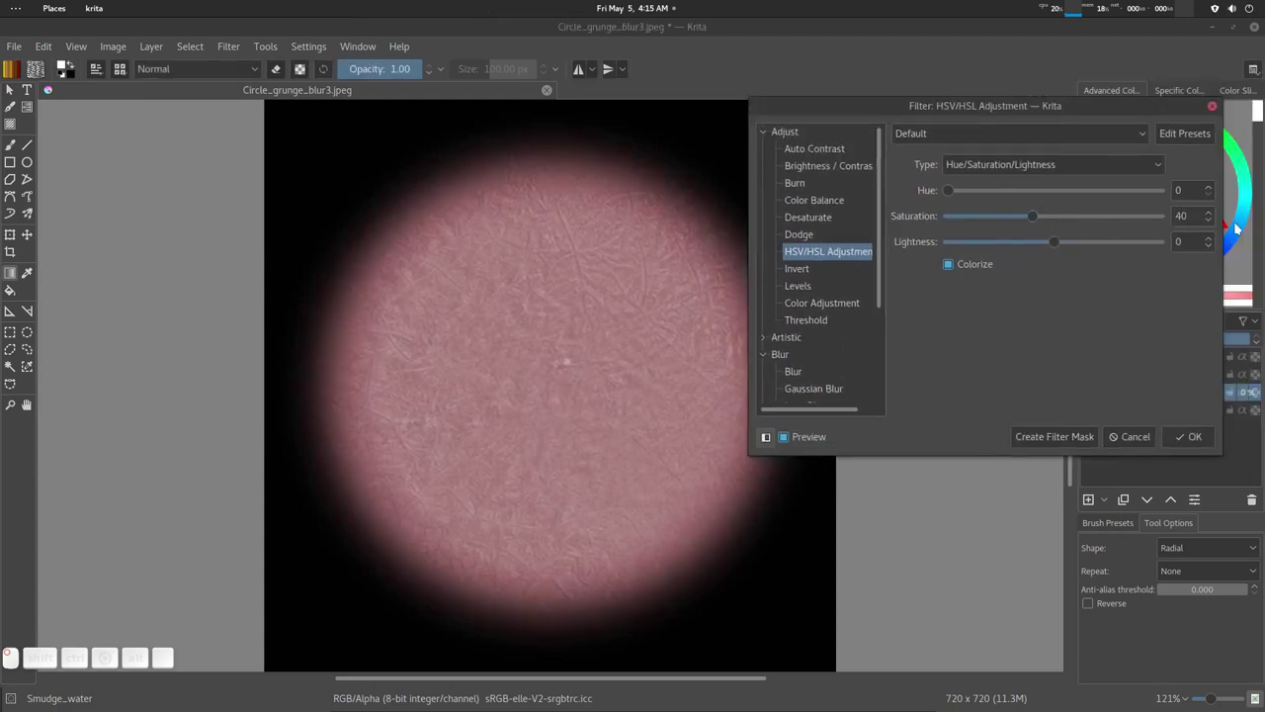
pyautogui.moveTo(1098, 217); pyautogui.dragTo(1172, 223)
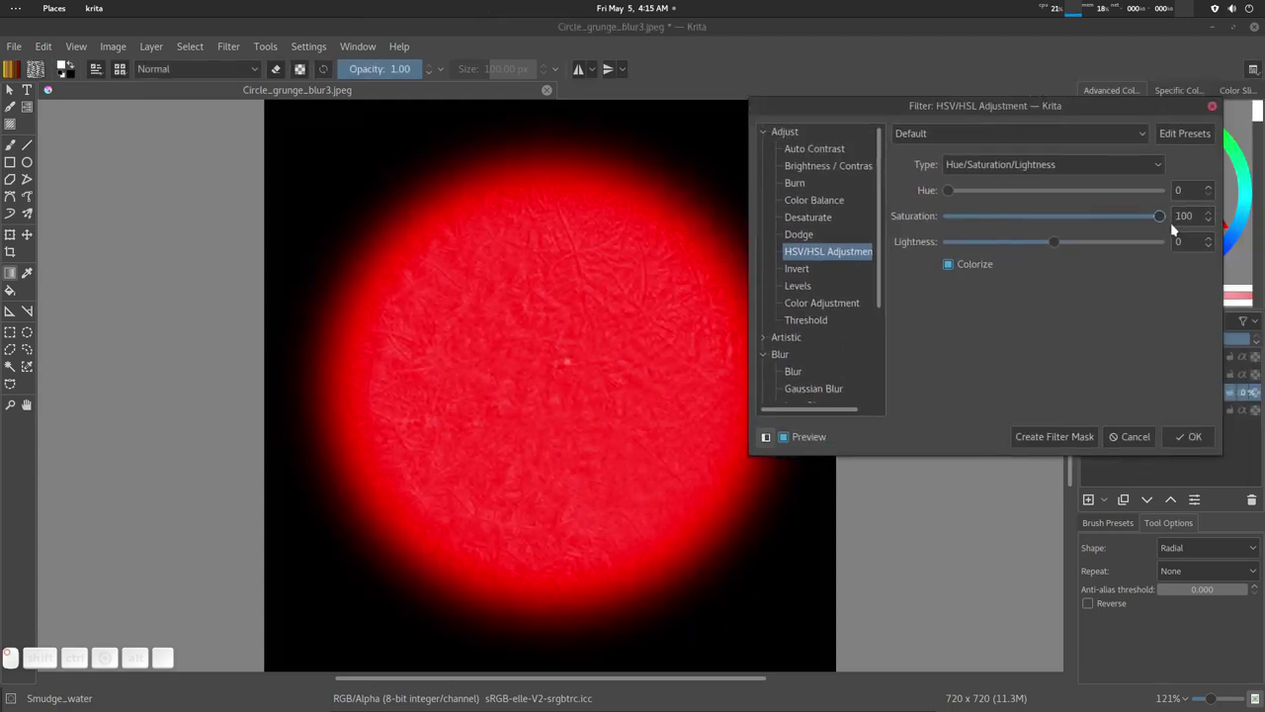
pyautogui.moveTo(947, 193); pyautogui.dragTo(1076, 199)
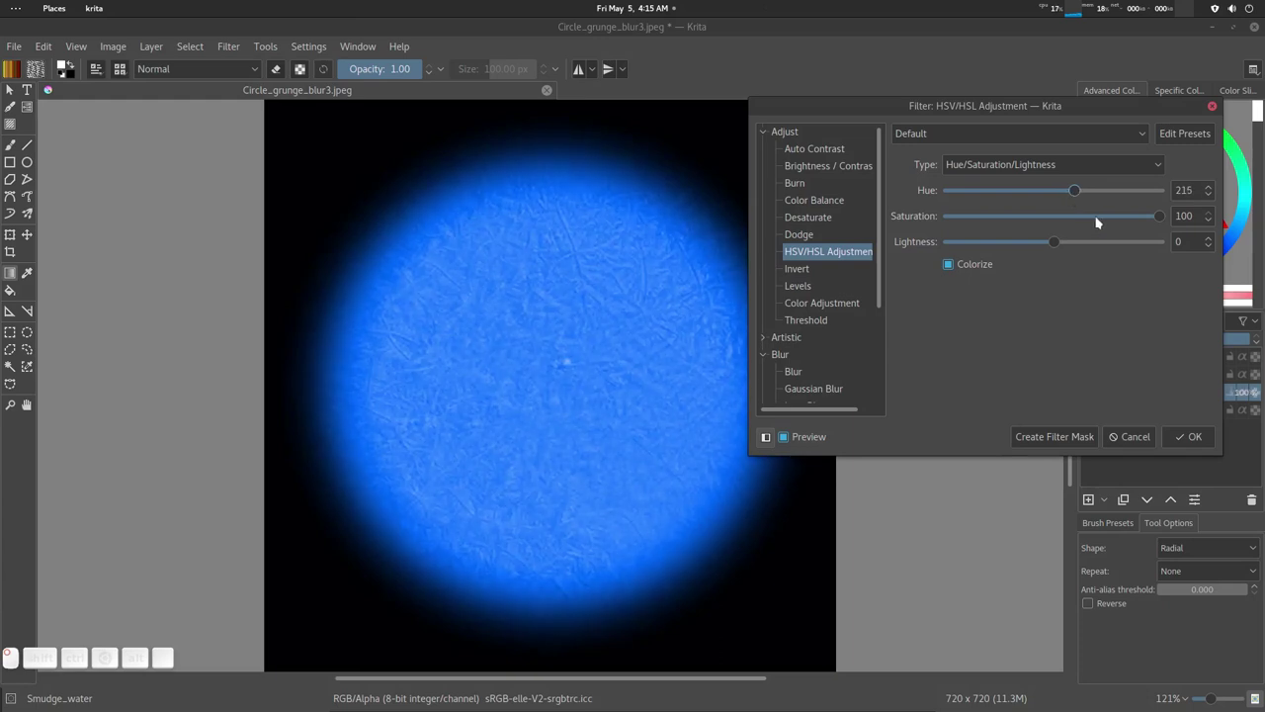
pyautogui.click(1189, 437)
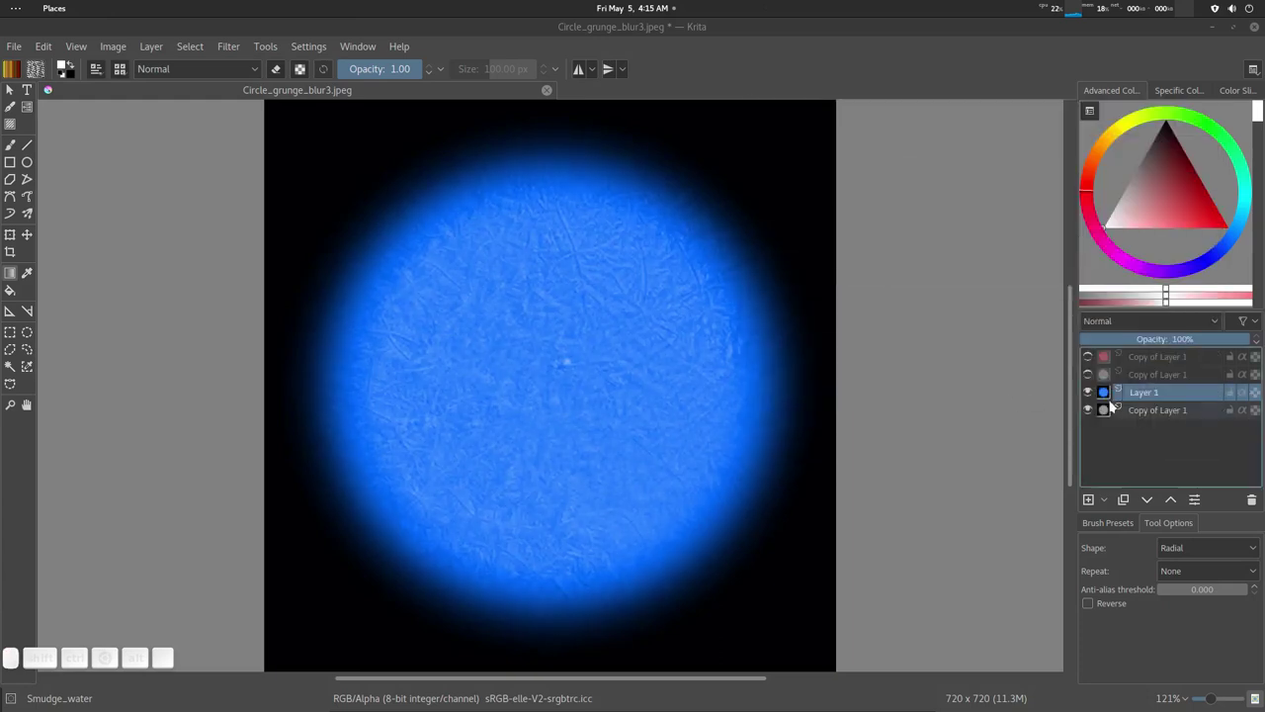
# Step: Show the red and green layers again and set the red layer's blending mode to Screen
pyautogui.click(1149, 358)
pyautogui.click(1087, 357)
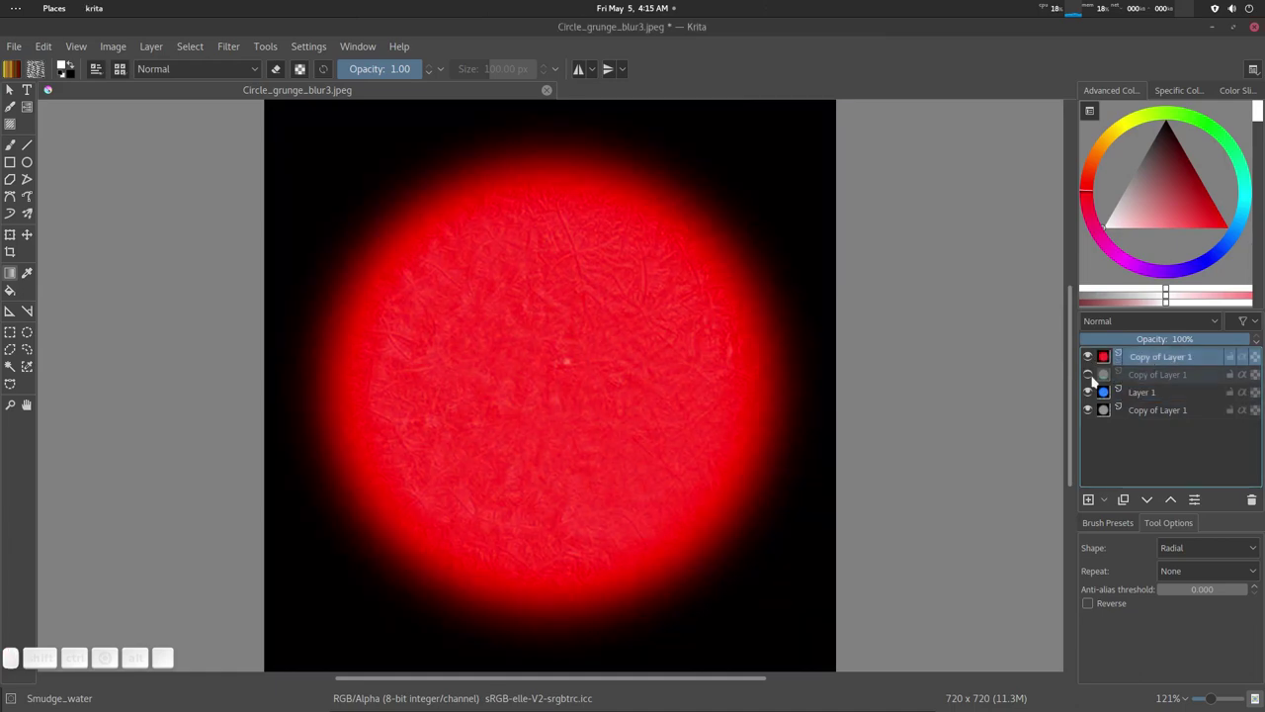
pyautogui.click(1118, 320)
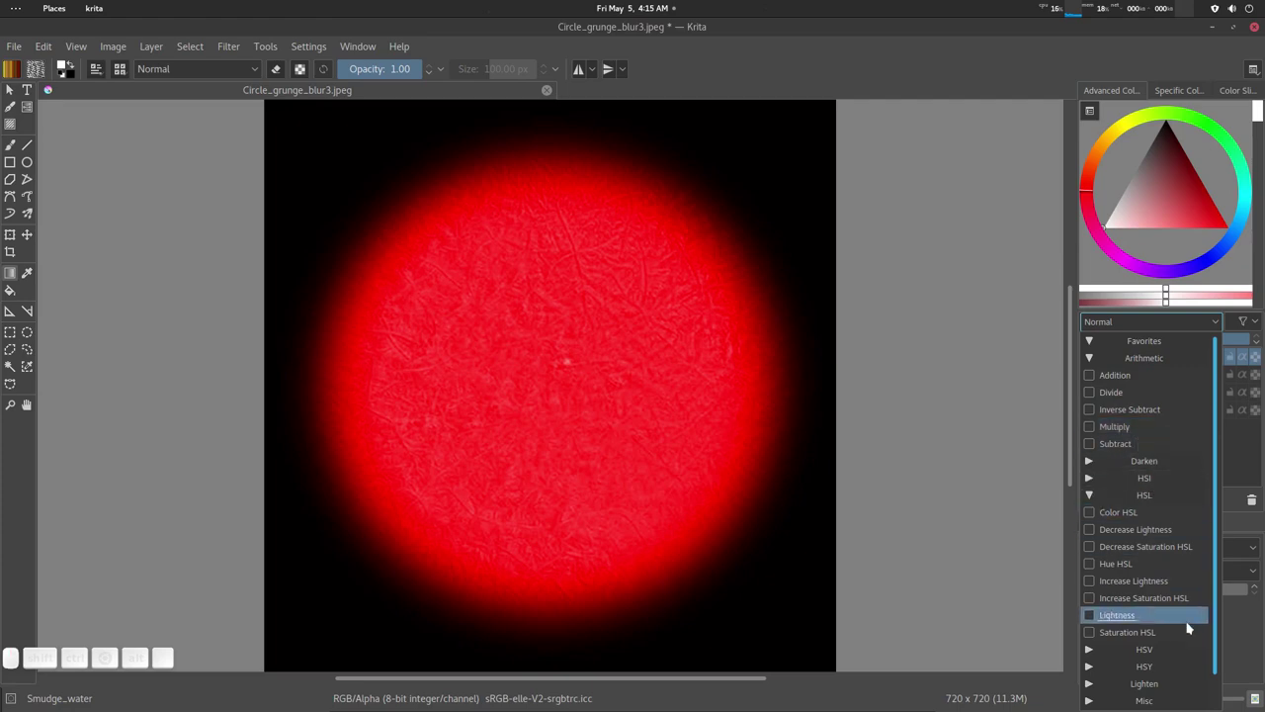
pyautogui.click(1147, 684)
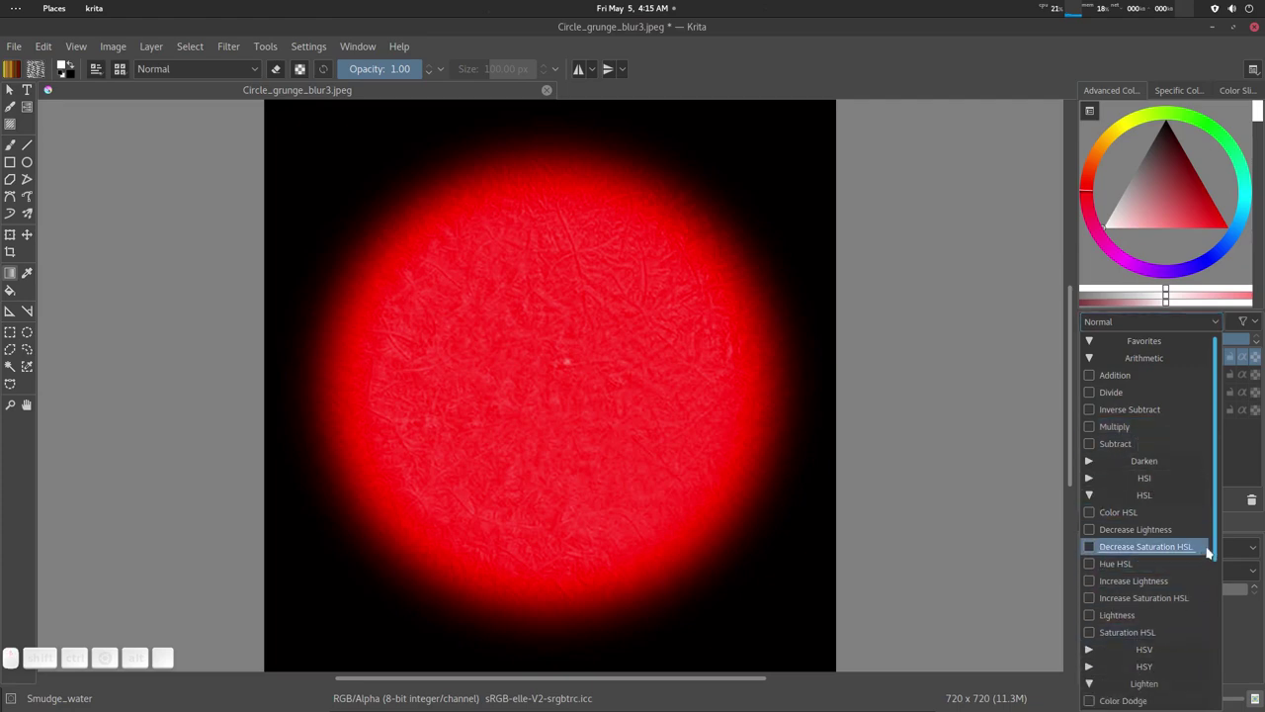
pyautogui.moveTo(1210, 546); pyautogui.dragTo(1211, 693)
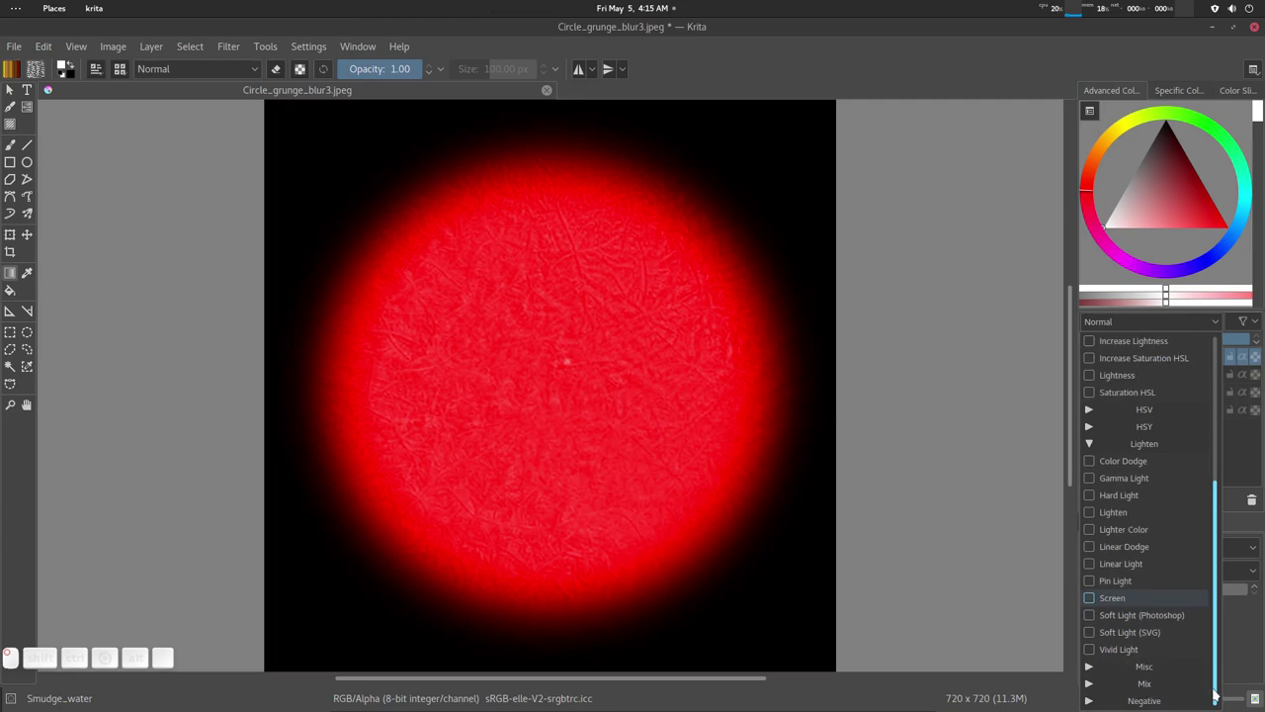
pyautogui.click(1121, 598)
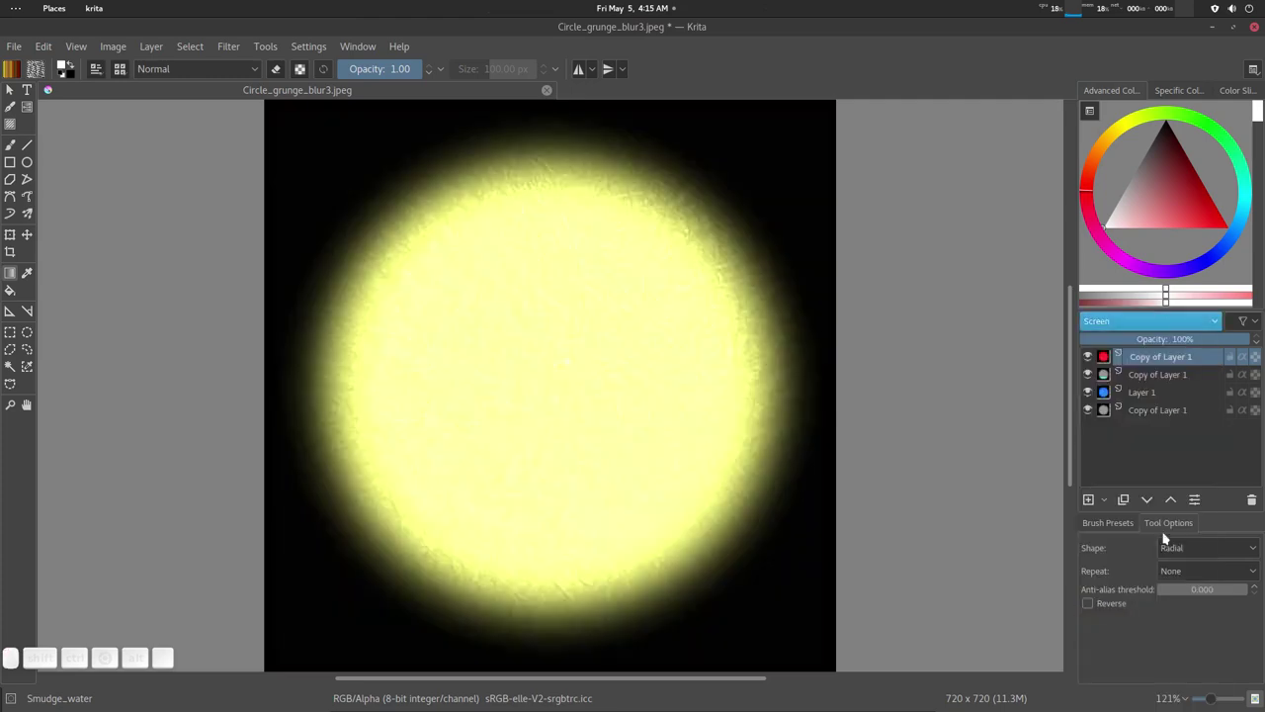
# Step: Set the green Copy of Layer 1's blending mode to Screen
pyautogui.click(1154, 376)
pyautogui.click(1147, 322)
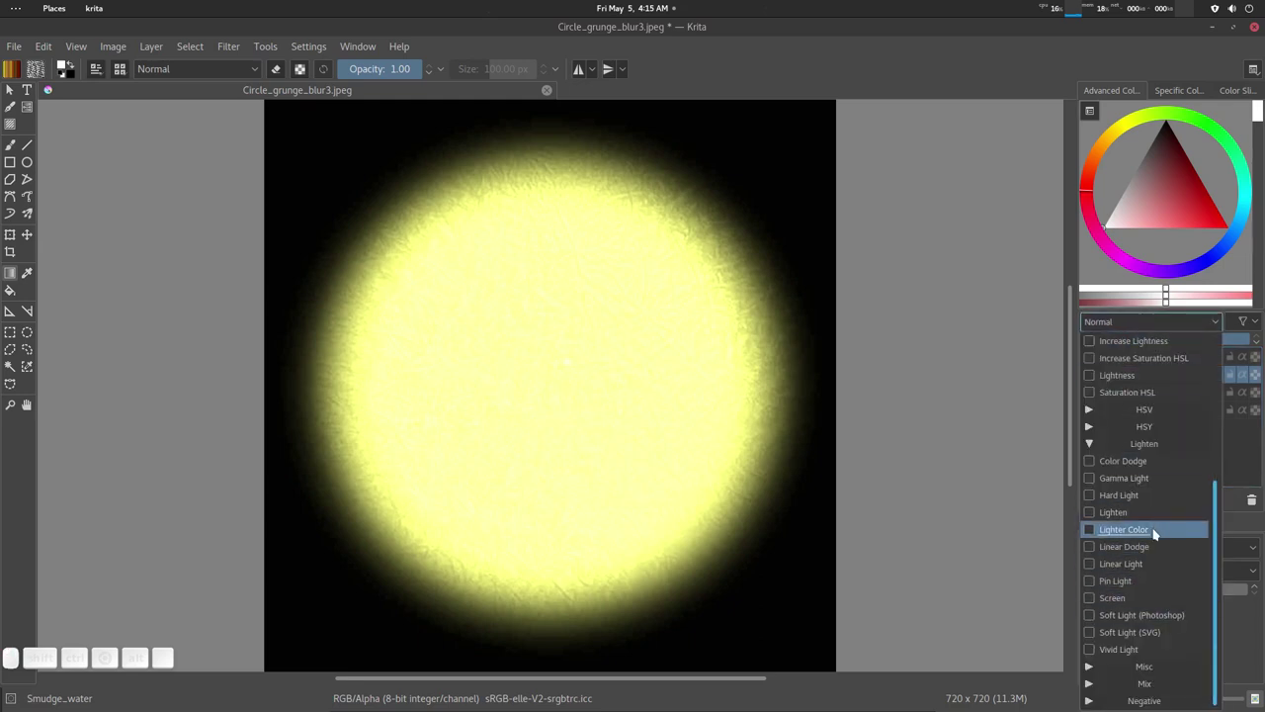
pyautogui.click(1202, 598)
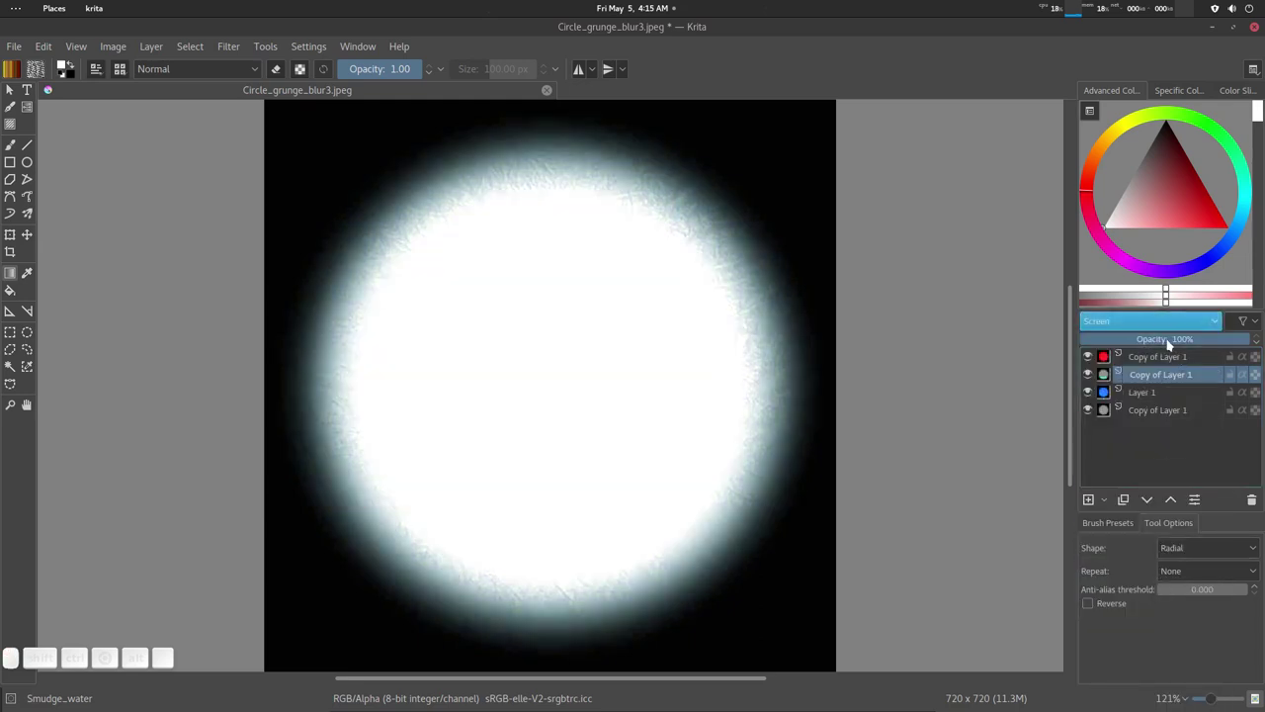
# Step: Set the blue Layer 1's blending mode to Screen
pyautogui.click(1145, 392)
pyautogui.click(1159, 324)
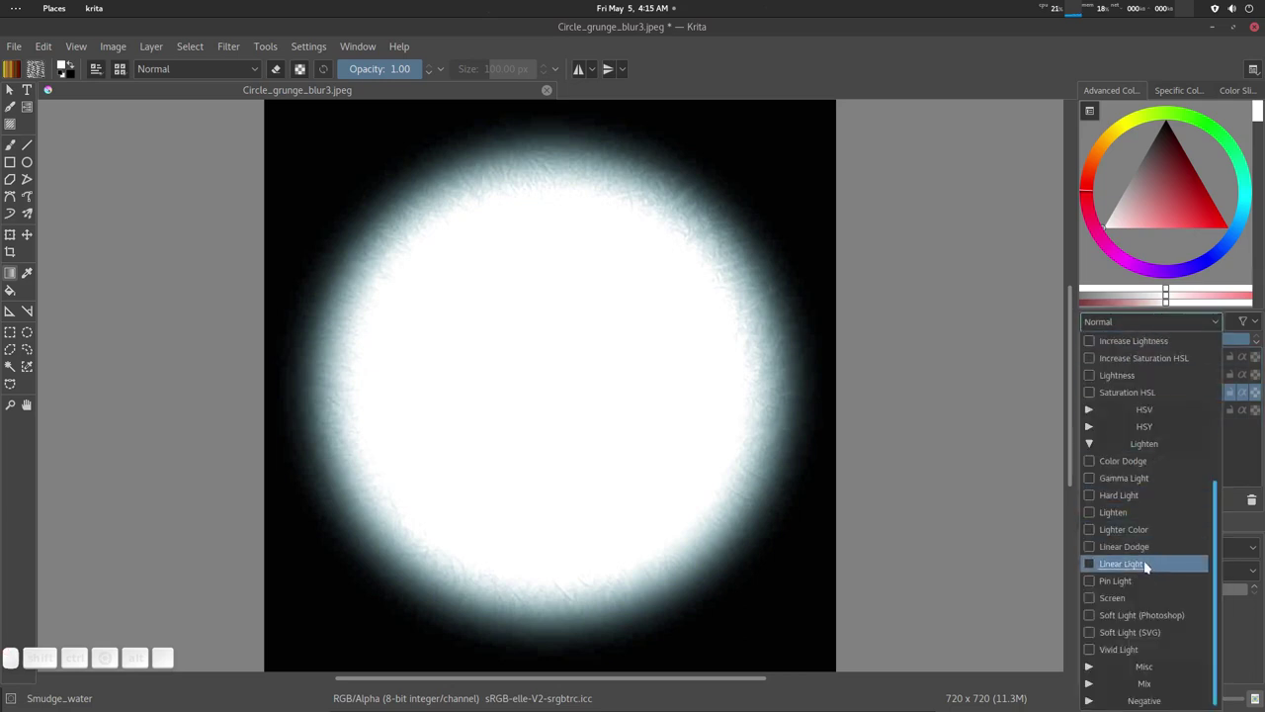
pyautogui.click(1144, 598)
# Step: Shift the red Copy of Layer 1 slightly to the right with the Move tool to create a colour fringe around the circle
pyautogui.click(1181, 357)
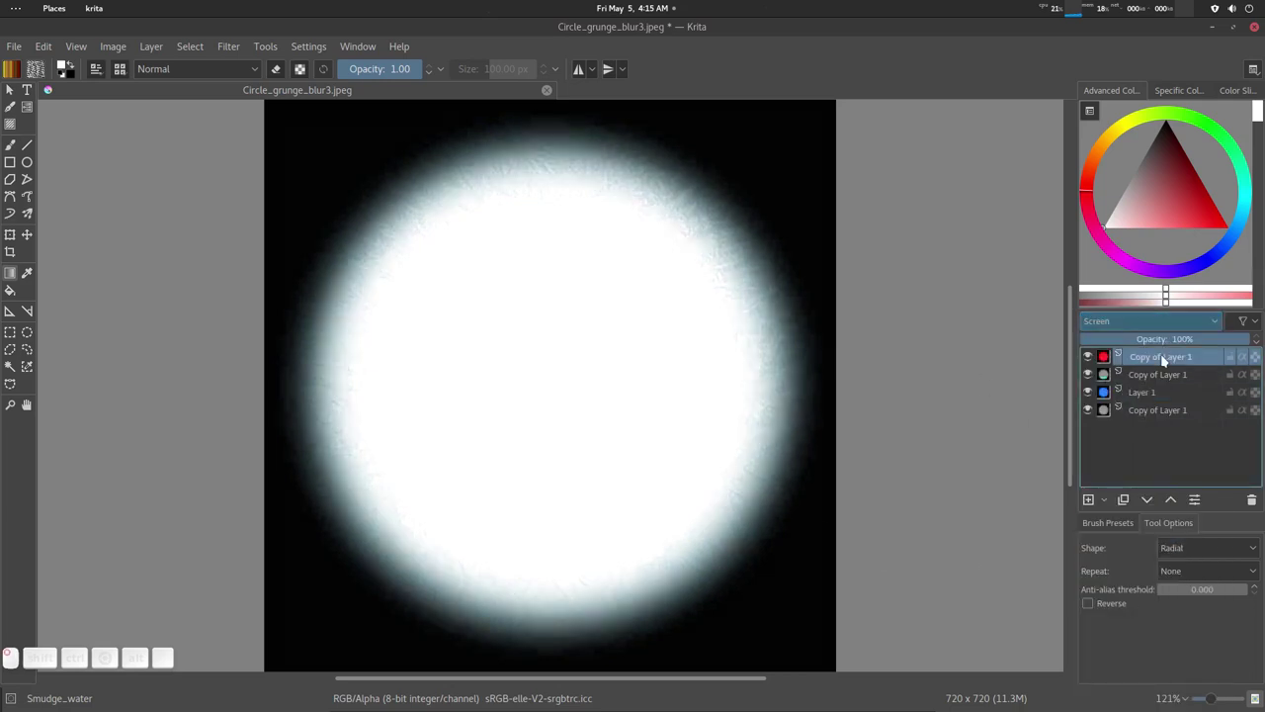
pyautogui.press('v')
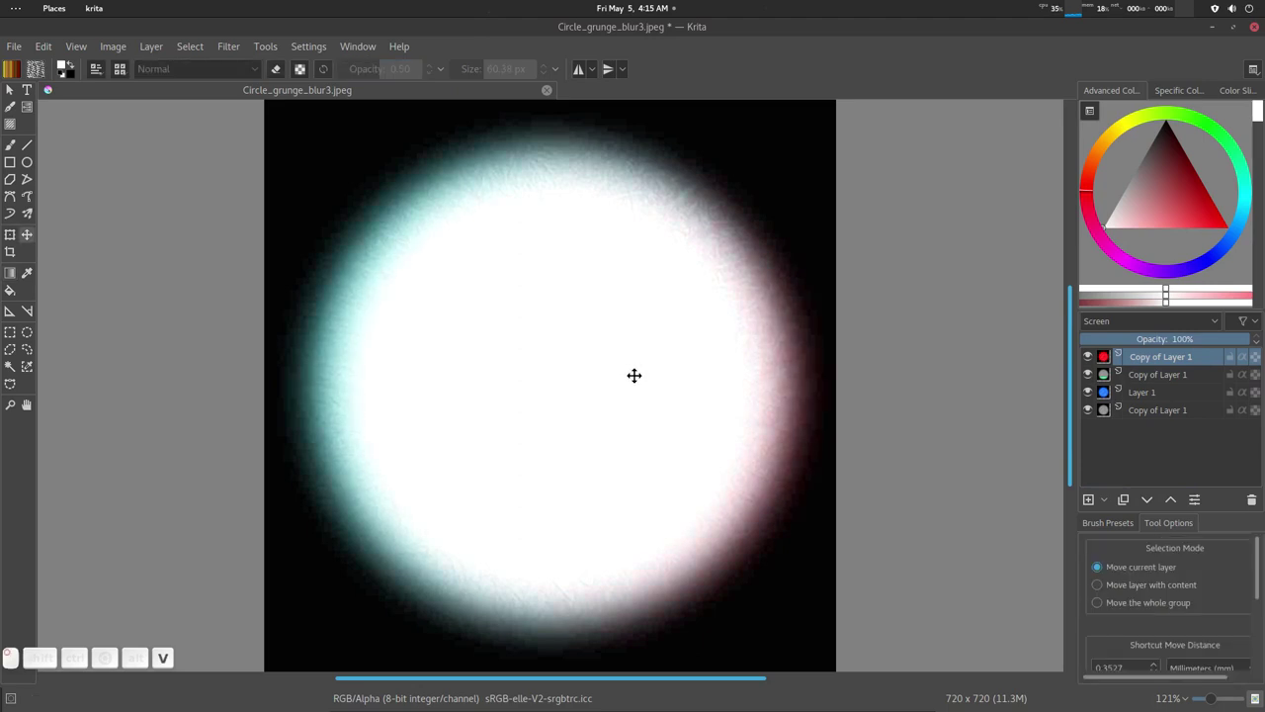
pyautogui.press('v')
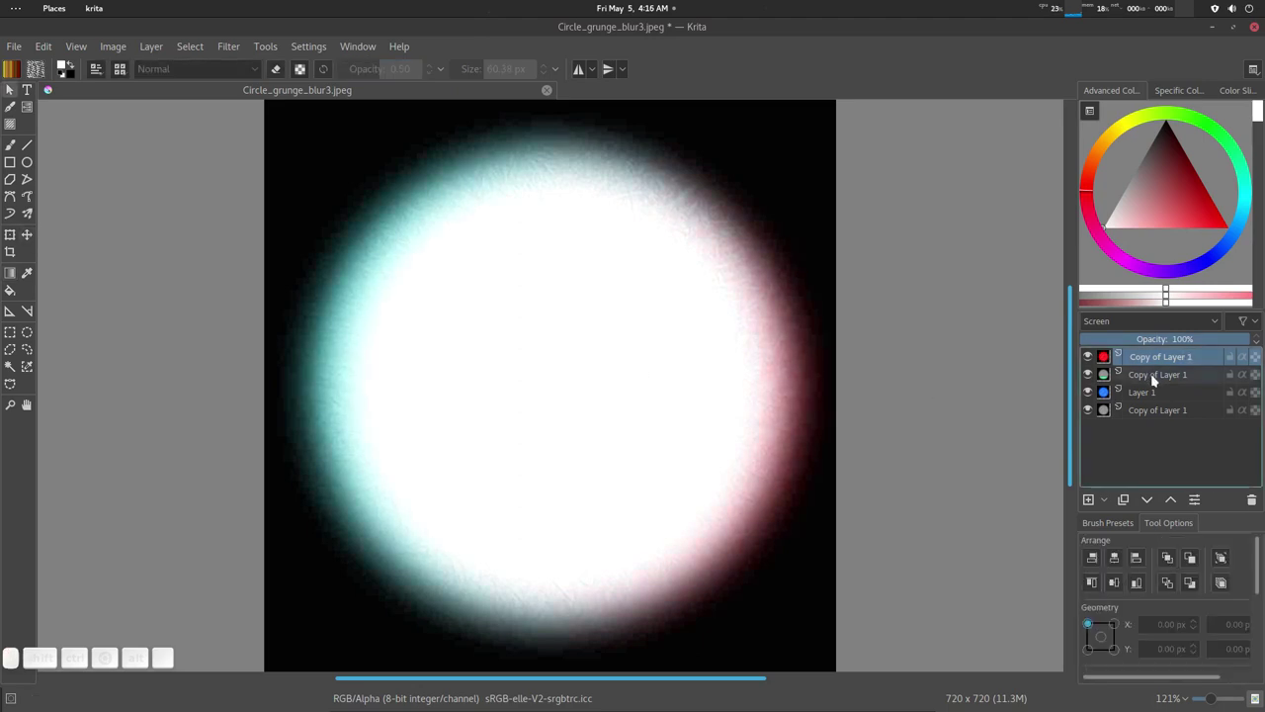
# Step: Move the green Copy of Layer 1 slightly to offset it from the red and blue layers
pyautogui.click(1153, 374)
pyautogui.press('v')
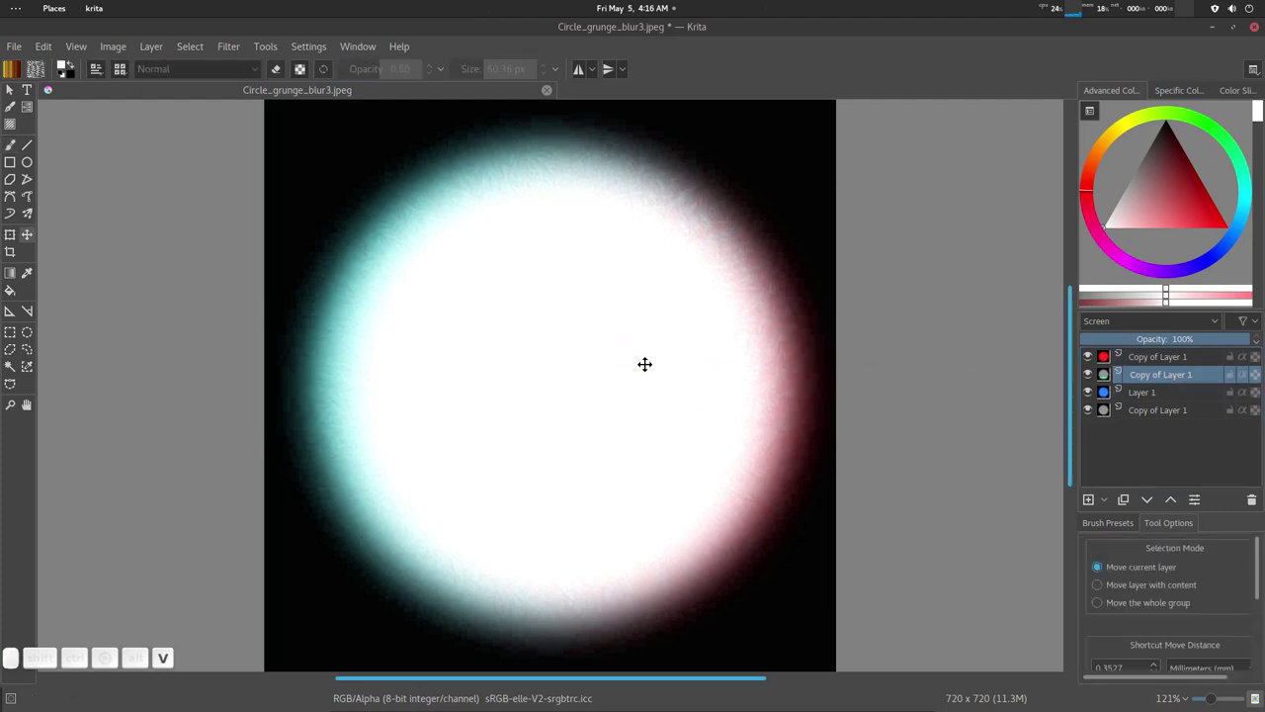
pyautogui.moveTo(645, 363)
pyautogui.mouseDown()
pyautogui.moveTo(630, 364)
pyautogui.moveTo(666, 365)
pyautogui.moveTo(666, 348)
pyautogui.moveTo(648, 353)
pyautogui.mouseUp()
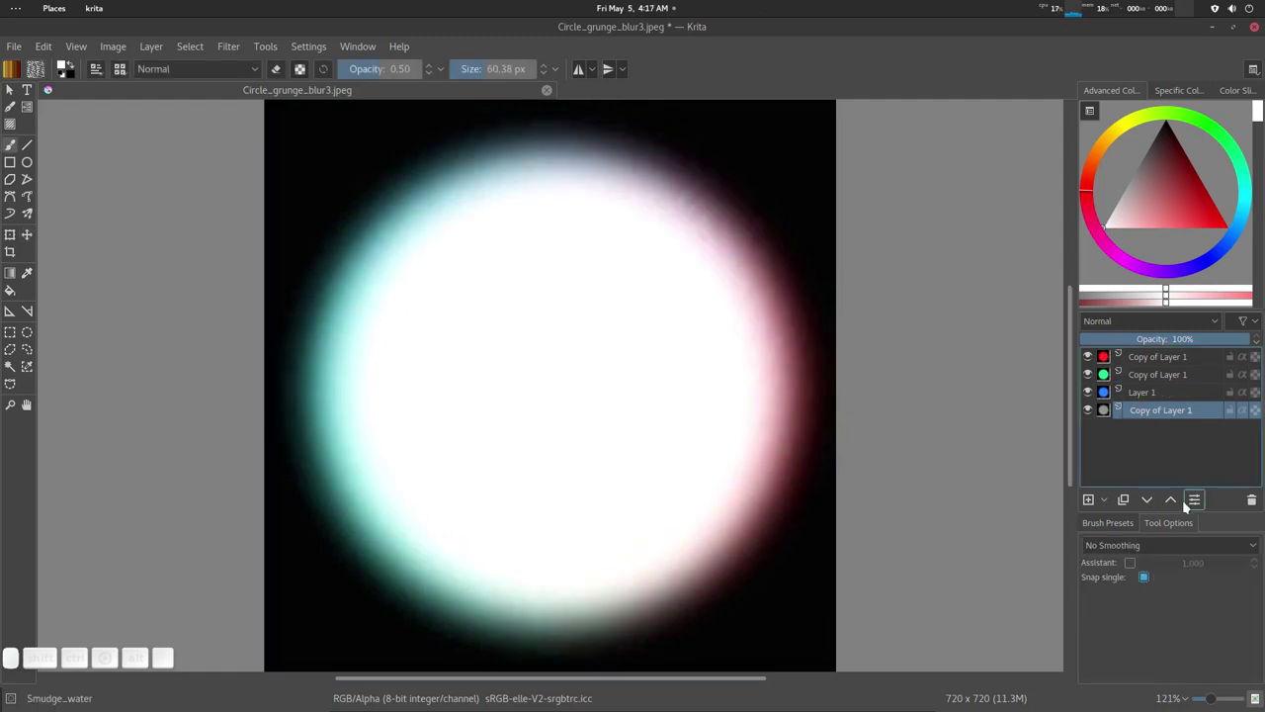
# Step: Raise the grey Copy of Layer 1 to the top of the layer stack and set its blending mode to Multiply
pyautogui.click(1172, 502)
pyautogui.click(1174, 501)
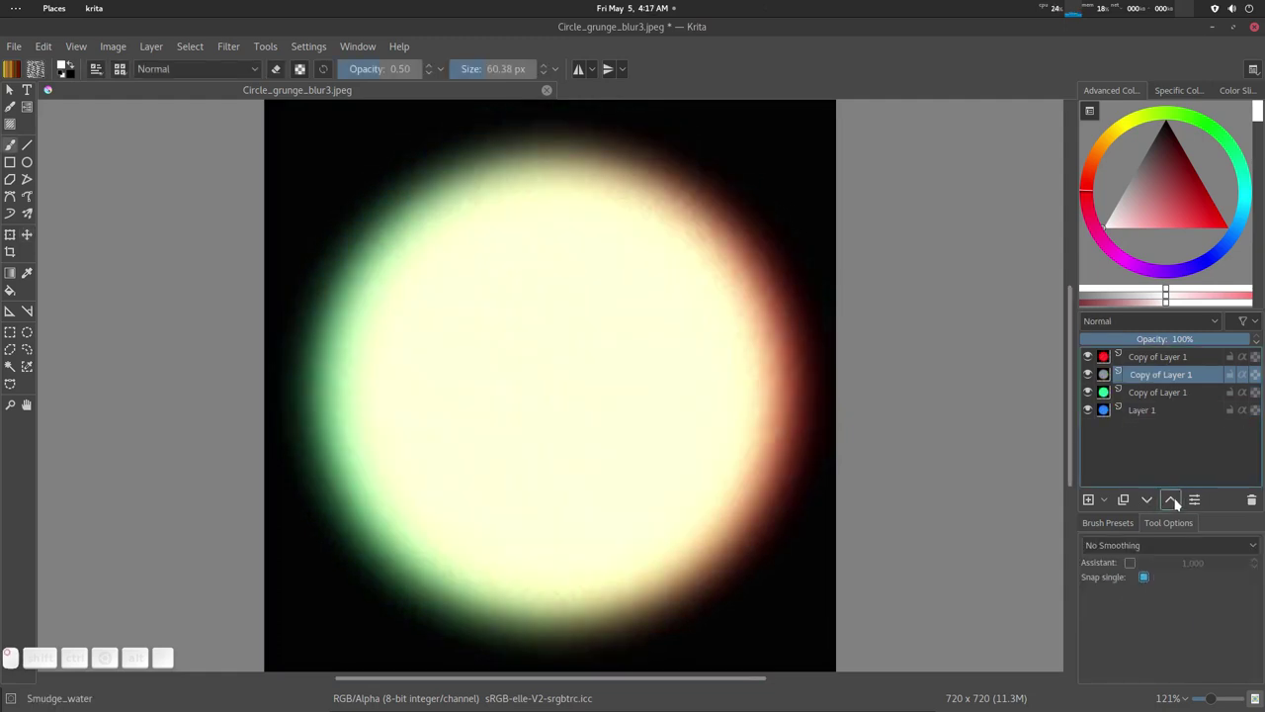
pyautogui.click(1172, 500)
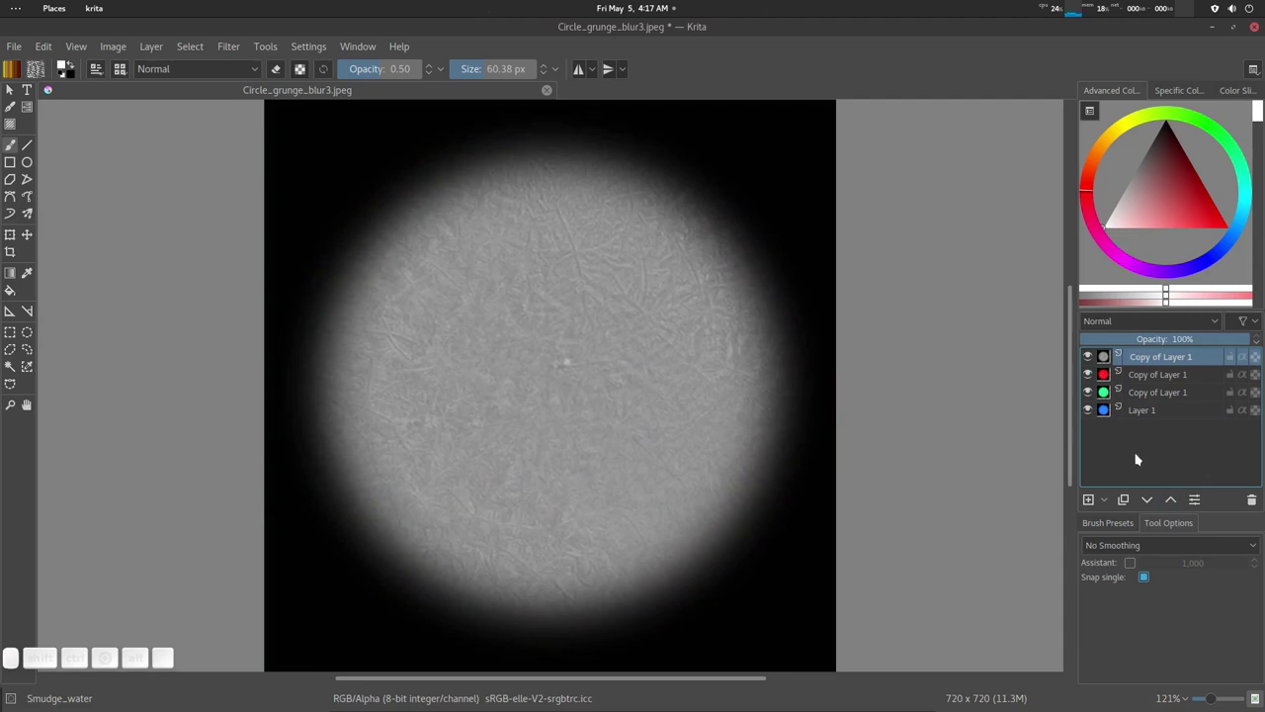
pyautogui.click(1157, 323)
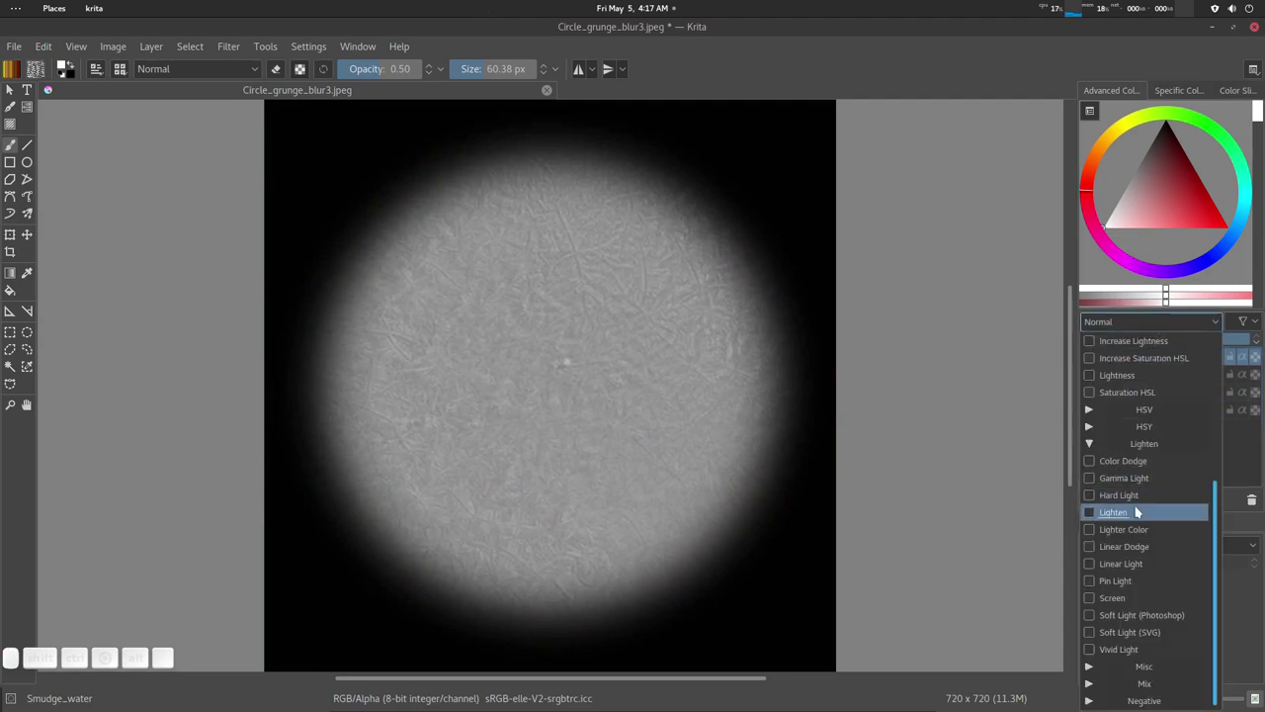
pyautogui.click(1127, 598)
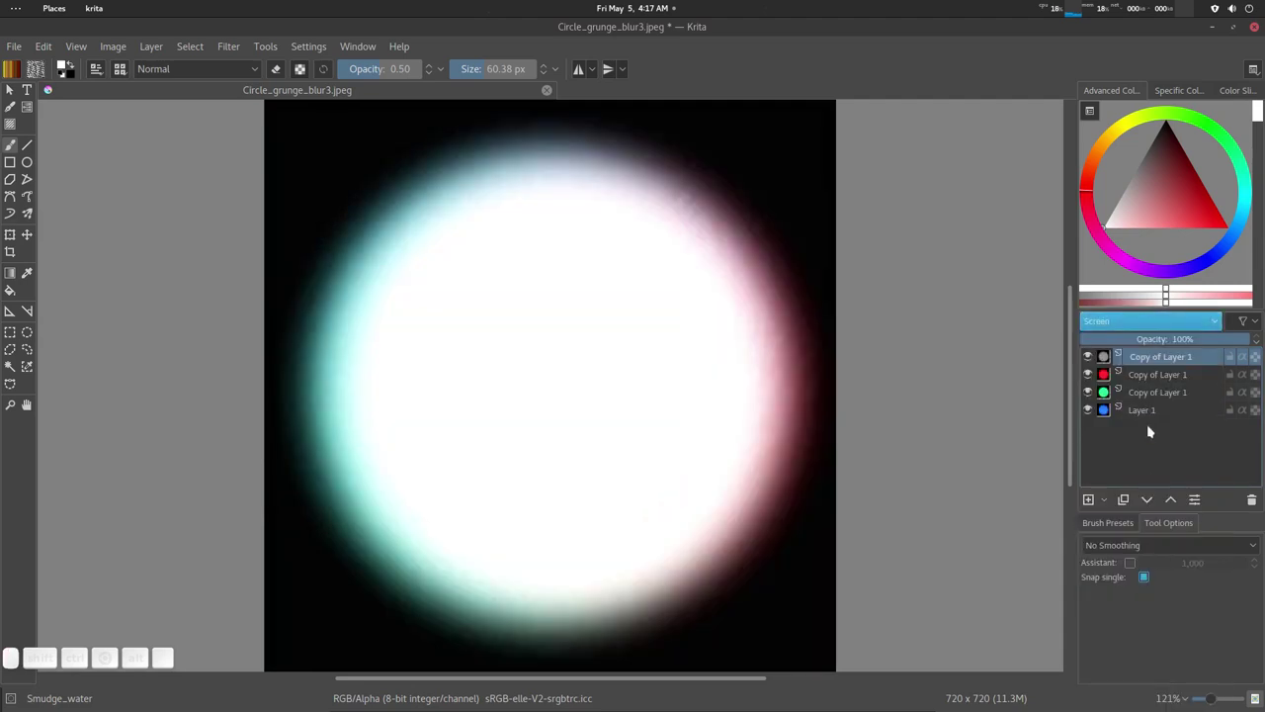
pyautogui.click(1160, 328)
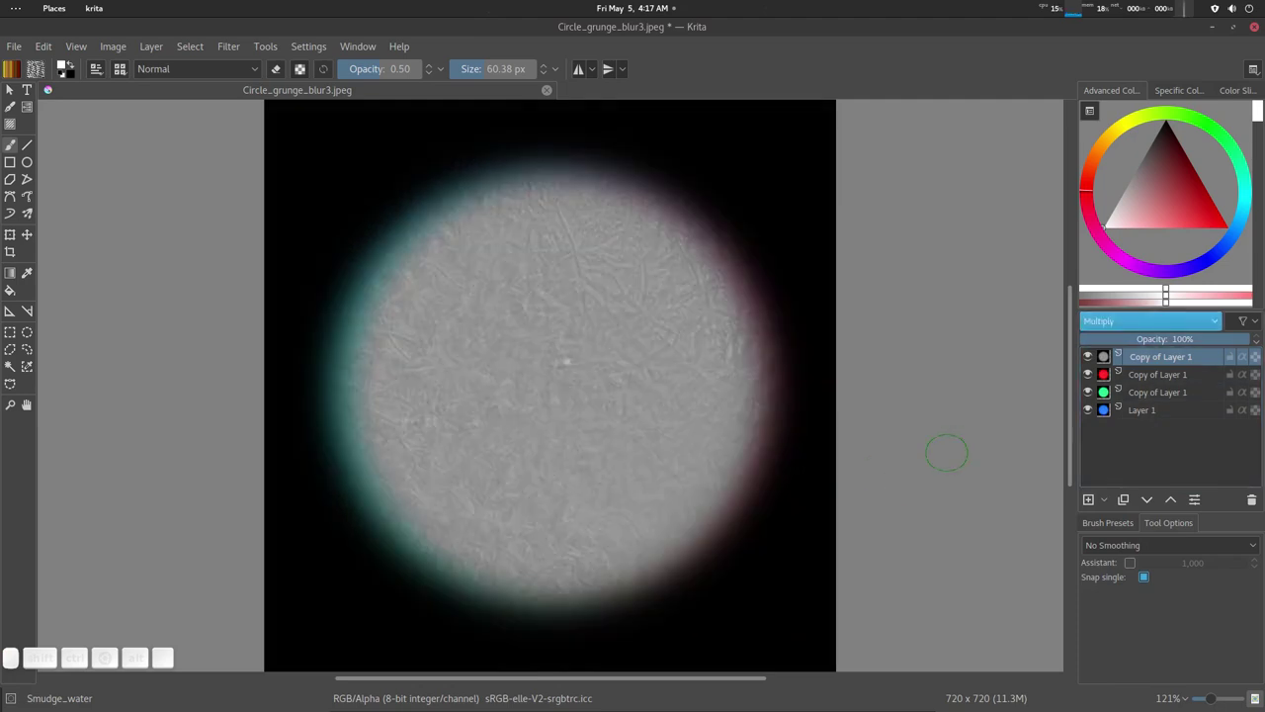
# Step: Nudge the red Copy of Layer 1 slightly with the Move tool to refine the colour fringe
pyautogui.click(1177, 376)
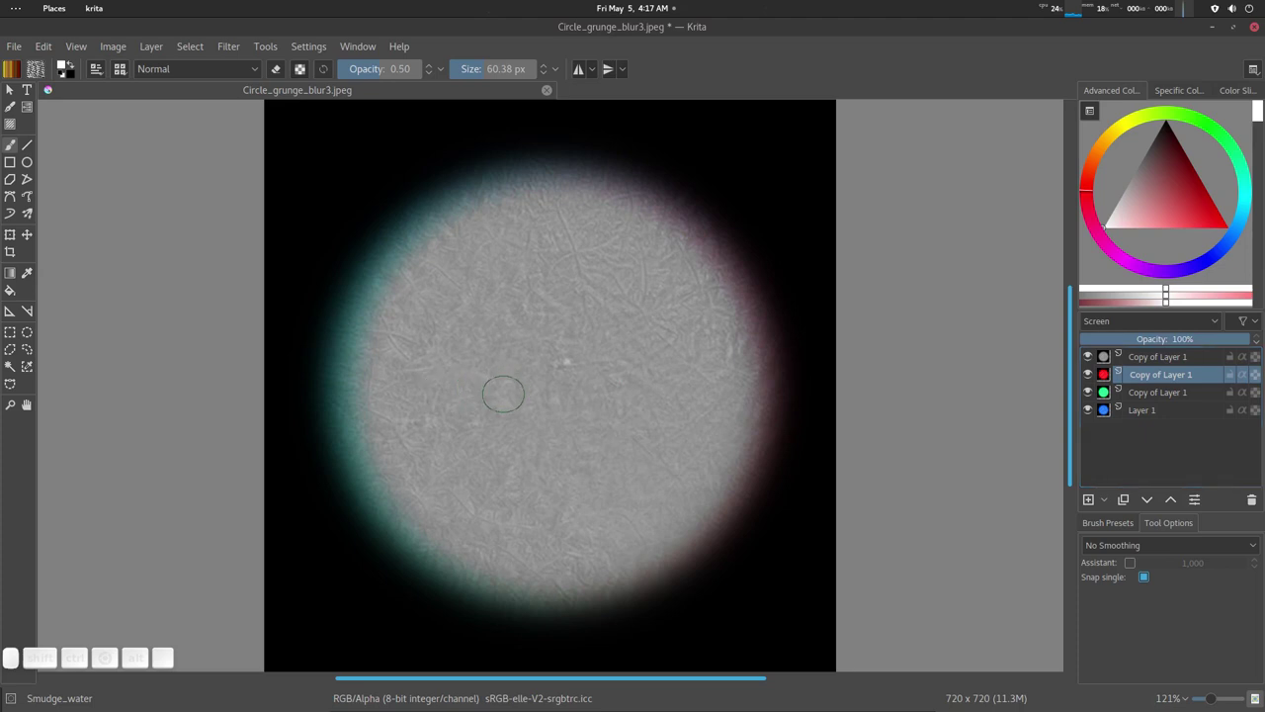
pyautogui.press('v')
pyautogui.moveTo(570, 392)
pyautogui.mouseDown()
pyautogui.moveTo(554, 389)
pyautogui.moveTo(579, 382)
pyautogui.moveTo(557, 362)
pyautogui.moveTo(541, 369)
pyautogui.moveTo(602, 389)
pyautogui.moveTo(560, 396)
pyautogui.moveTo(580, 395)
pyautogui.mouseUp()
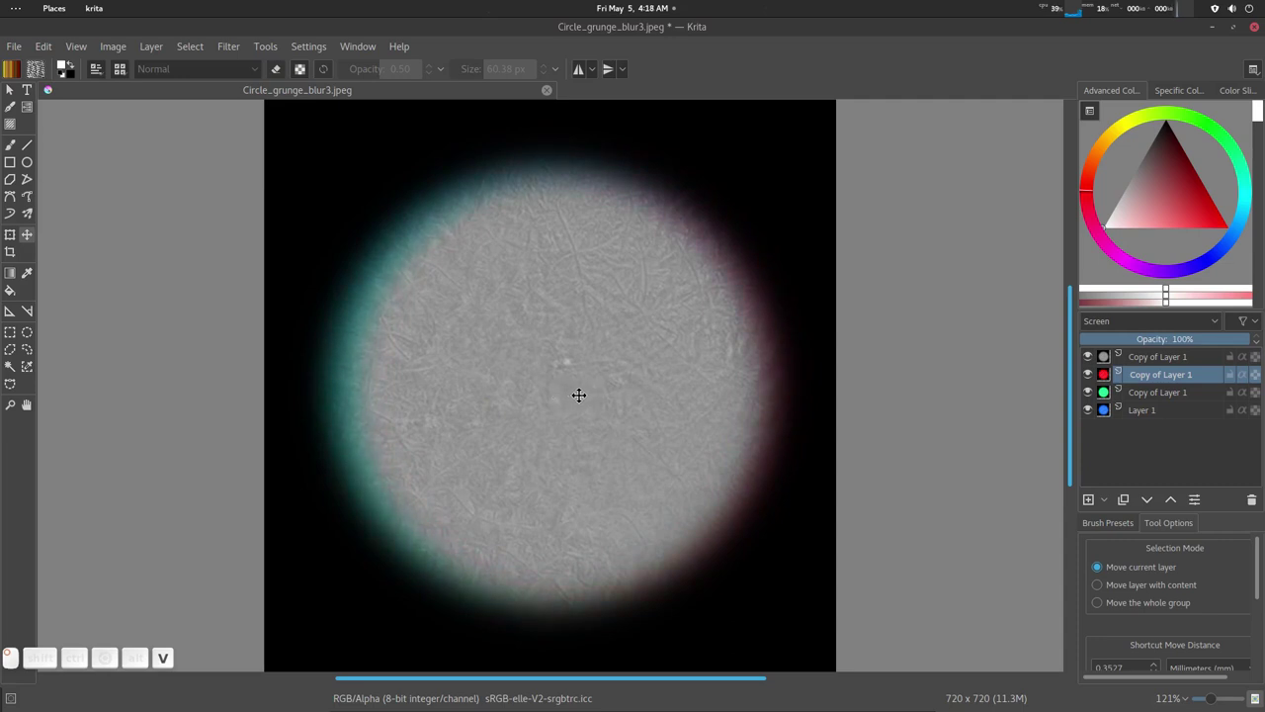
pyautogui.press('b')
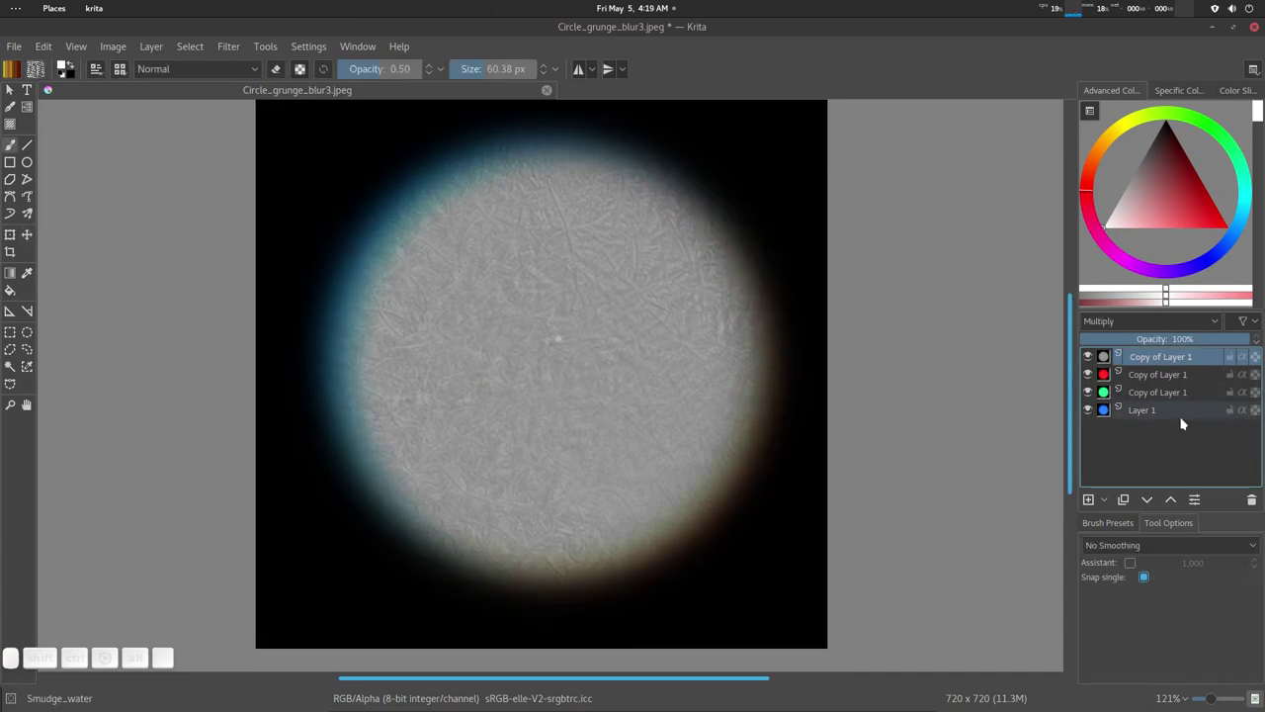
pyautogui.click(1181, 411)
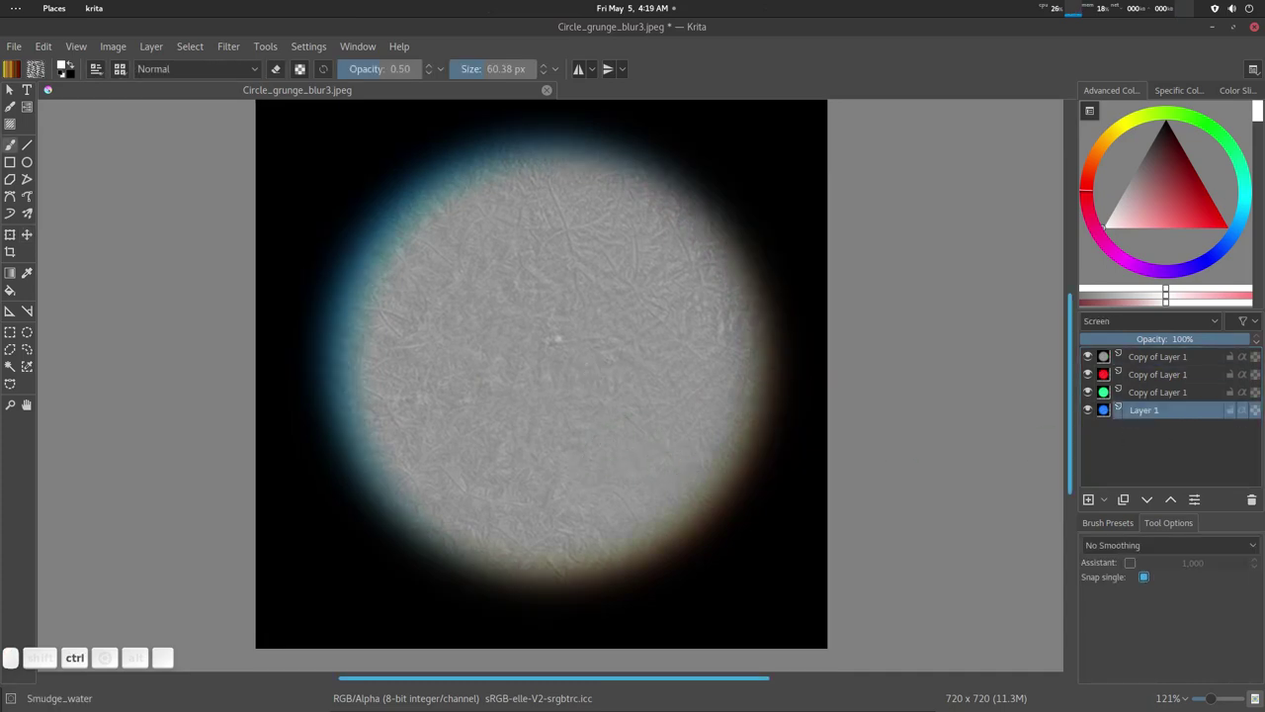
pyautogui.hotkey('ctrl', 'u')
pyautogui.moveTo(637, 208); pyautogui.dragTo(1192, 111)
pyautogui.moveTo(1172, 191); pyautogui.dragTo(1138, 225)
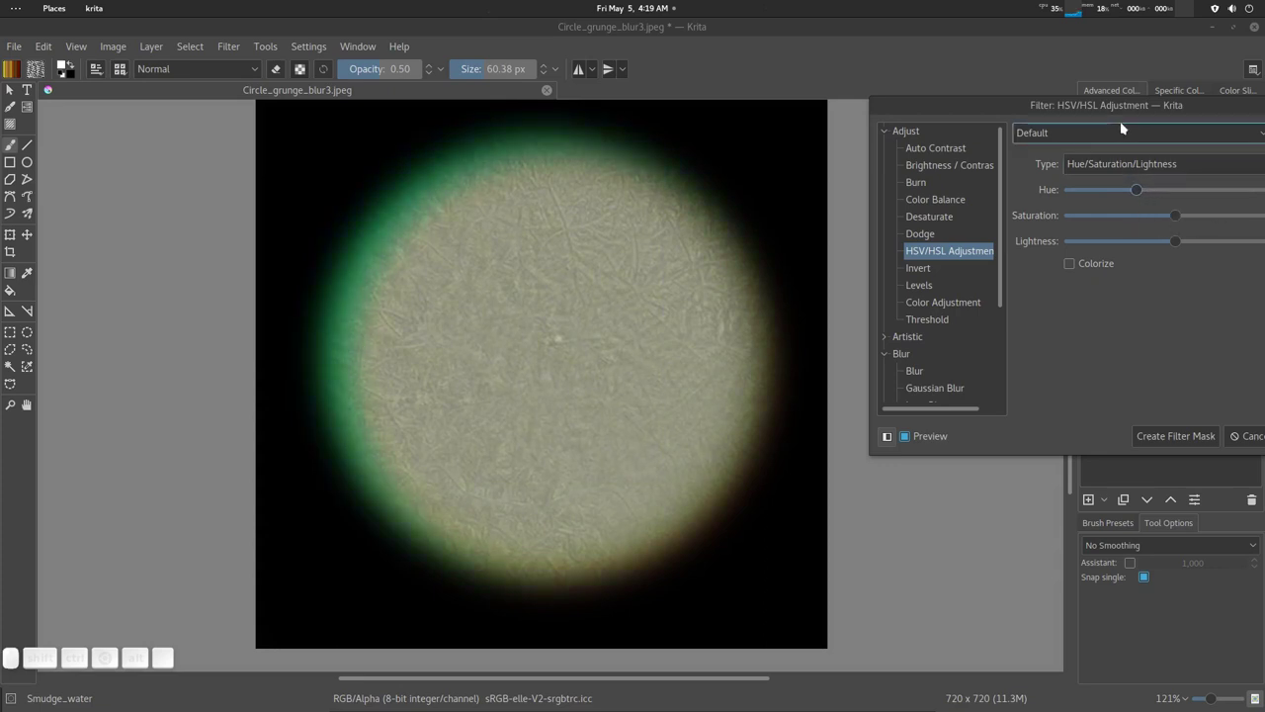
pyautogui.moveTo(1119, 104); pyautogui.dragTo(932, 168)
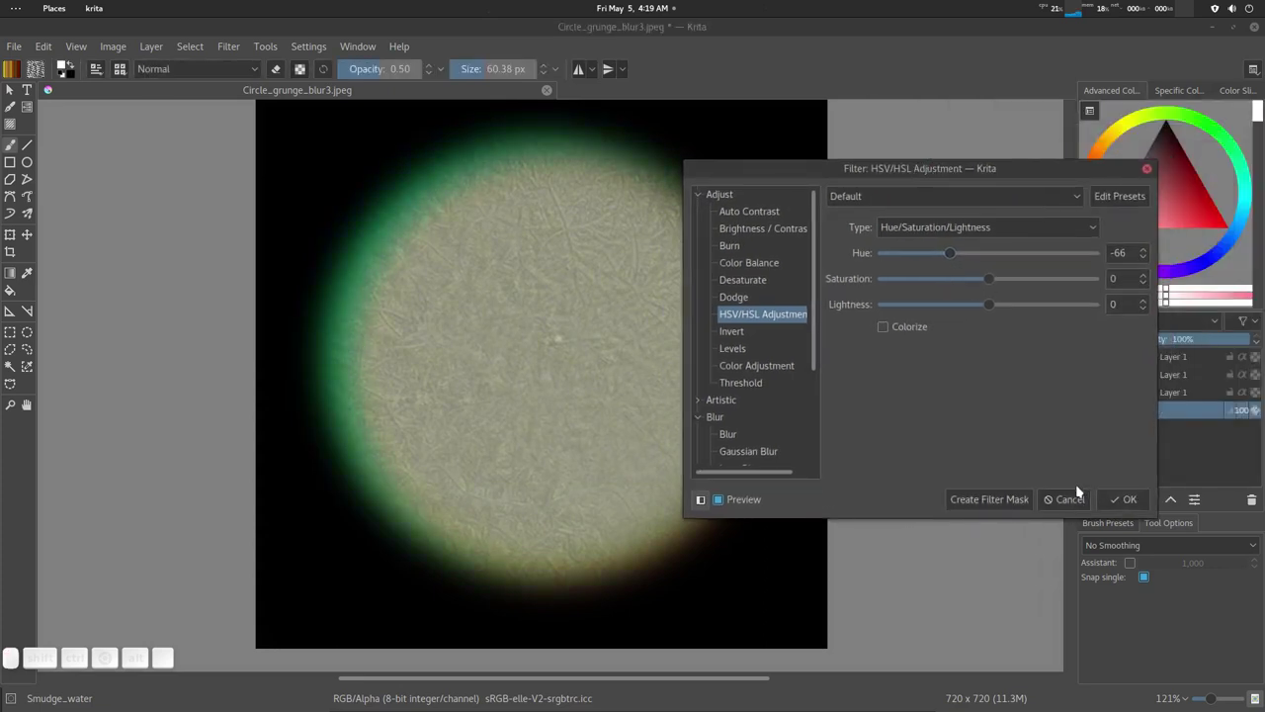
pyautogui.click(1077, 495)
# Step: Apply an HSV/HSL Adjustment to the red Copy of Layer 1 with hue 86 and saturation 100
pyautogui.click(1147, 374)
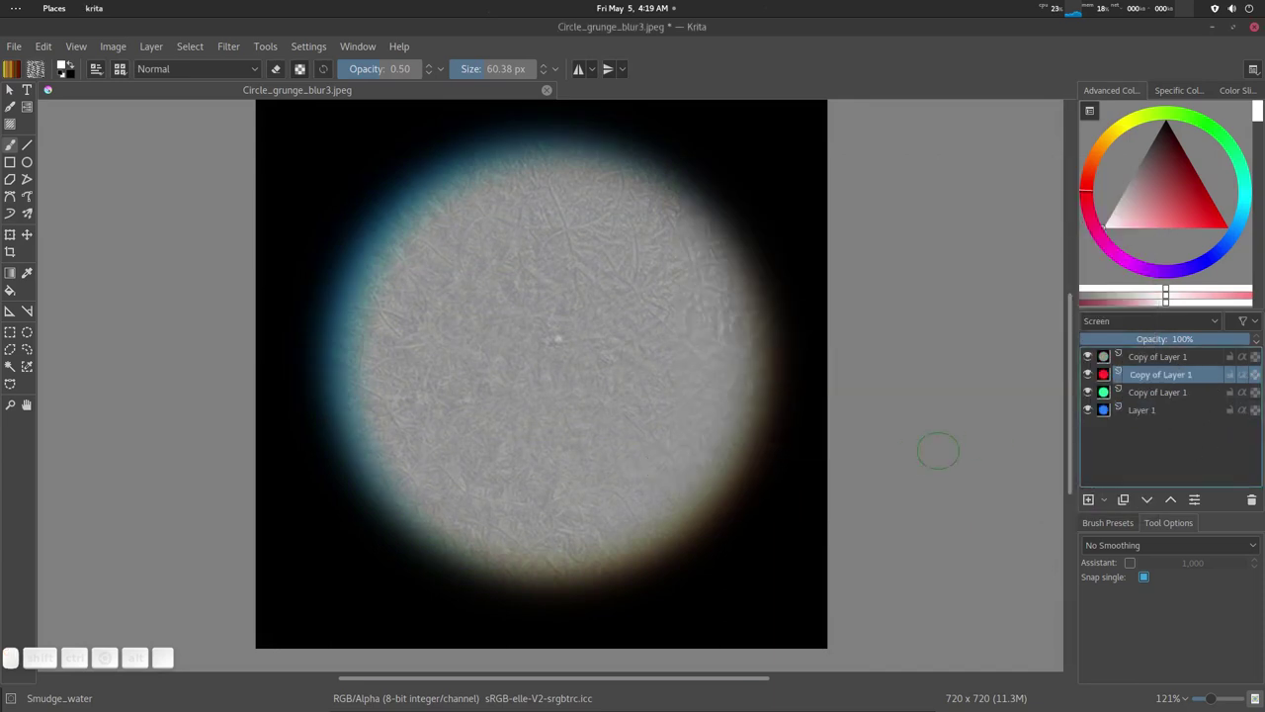
pyautogui.press('ctrl')
pyautogui.hotkey('ctrl', 'u')
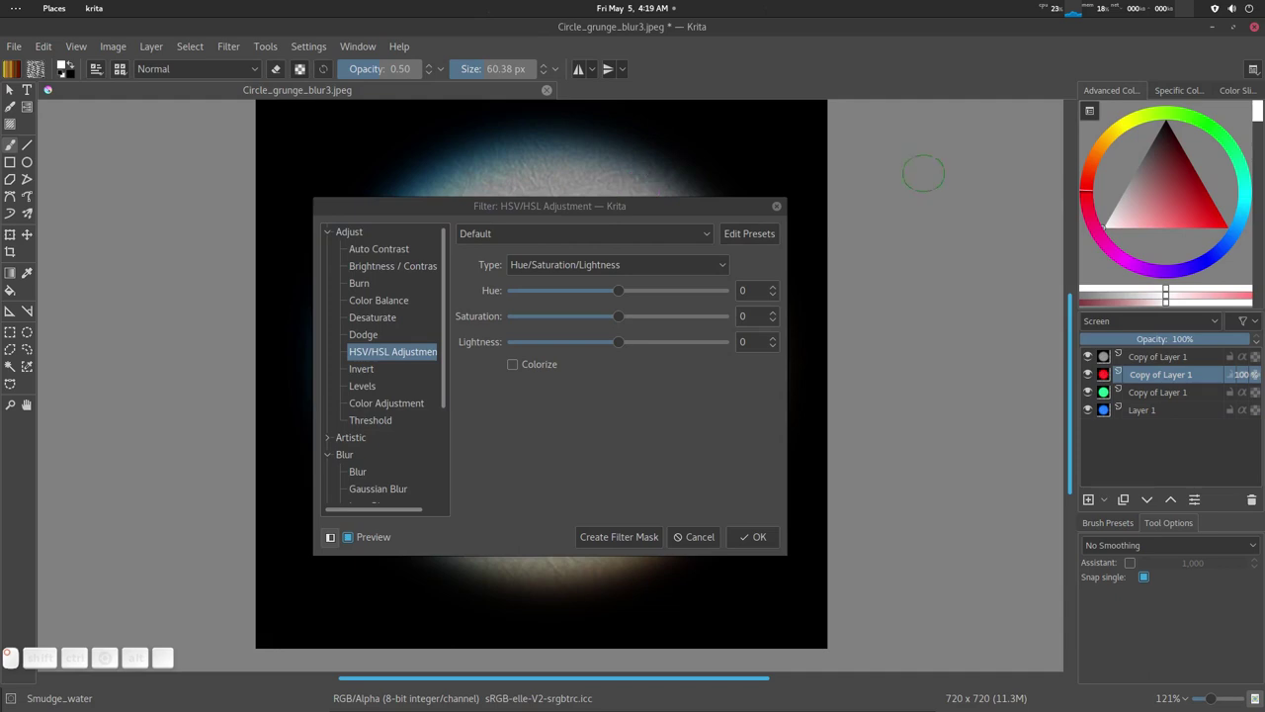
pyautogui.moveTo(636, 206); pyautogui.dragTo(1109, 133)
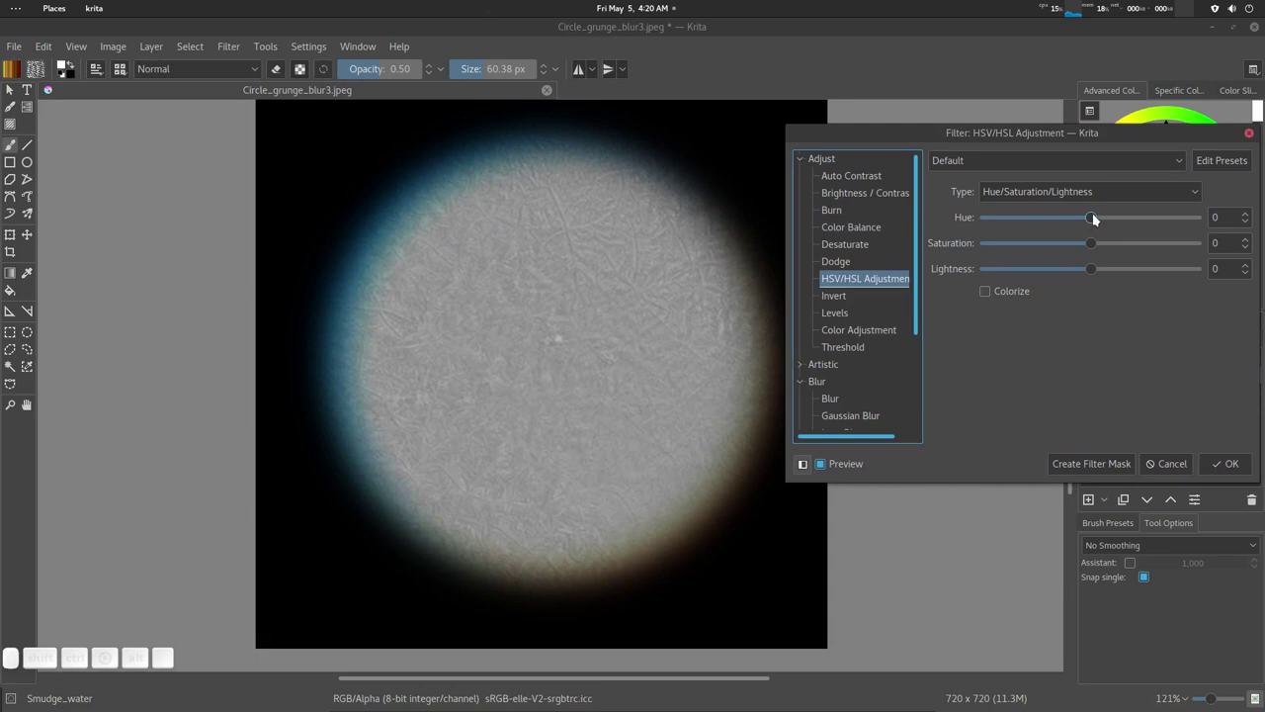
pyautogui.moveTo(1093, 217); pyautogui.dragTo(1144, 244)
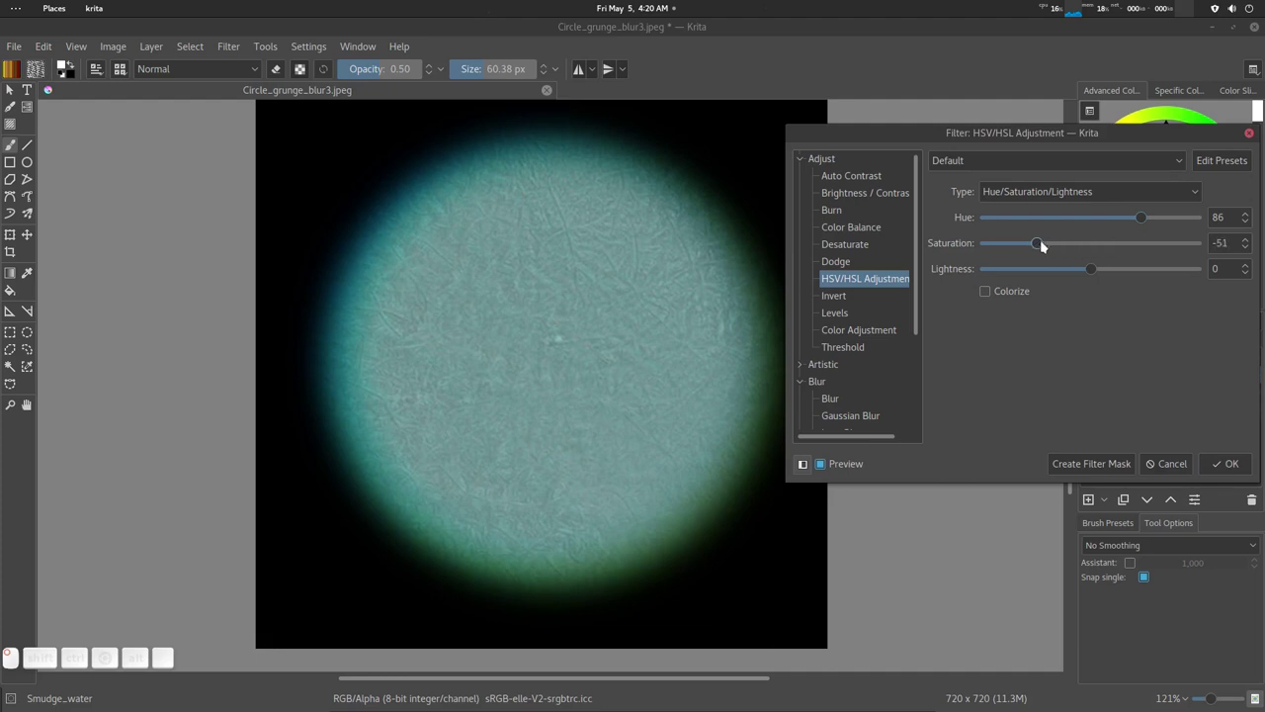
pyautogui.moveTo(1038, 243); pyautogui.dragTo(1220, 247)
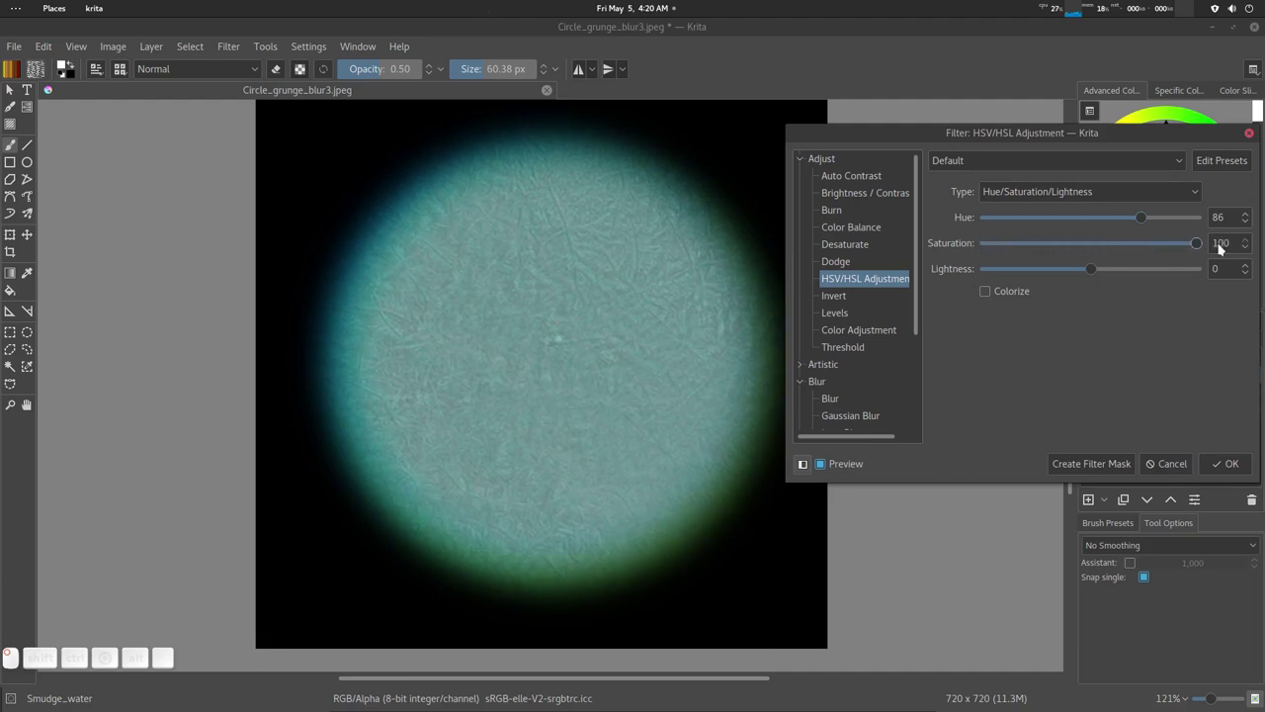
pyautogui.click(1215, 469)
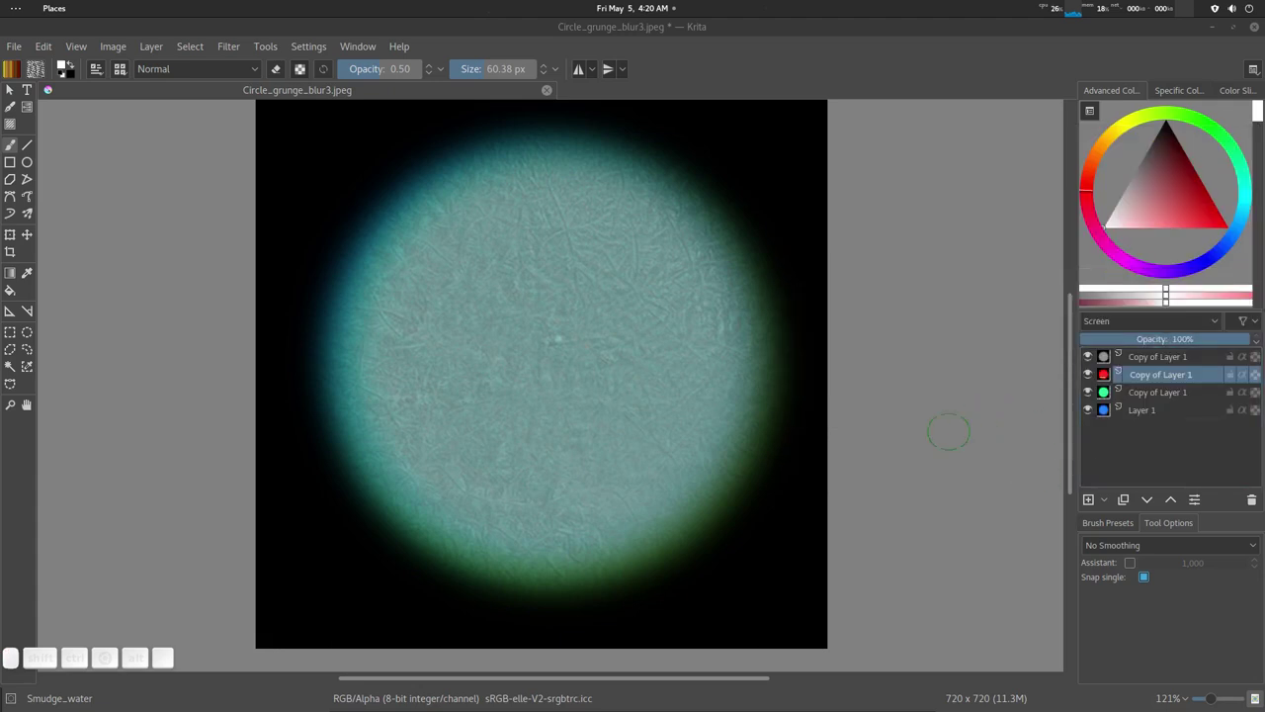
# Step: Compare the image with the green layer hidden and shown, and reposition the hue-shifted layer to adjust the fringe at the circle's edge
pyautogui.click(1088, 392)
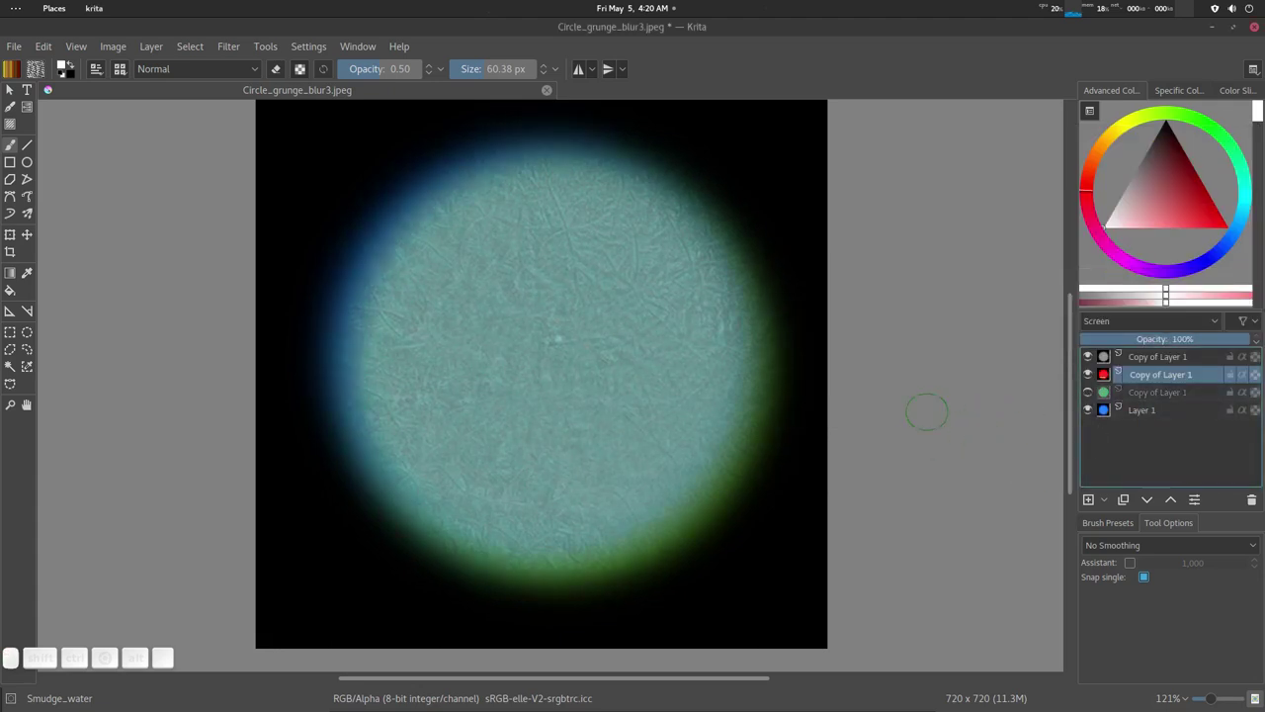
pyautogui.click(1089, 393)
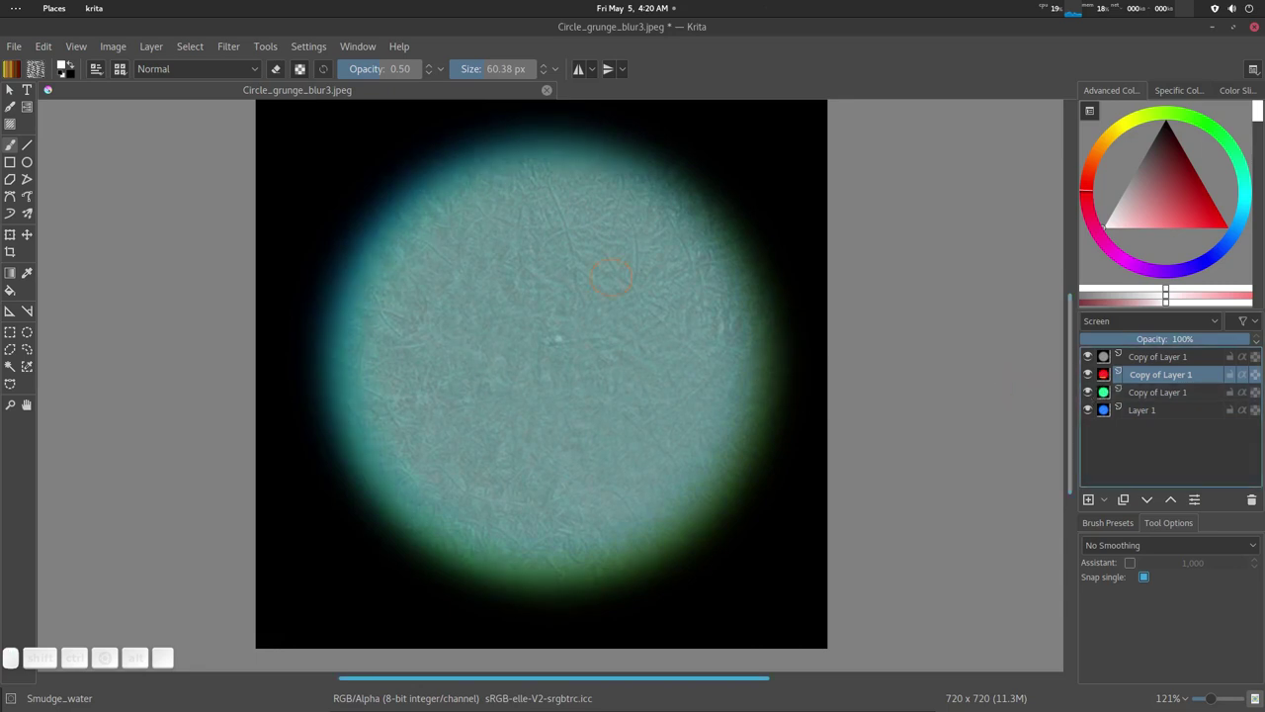
pyautogui.press('v')
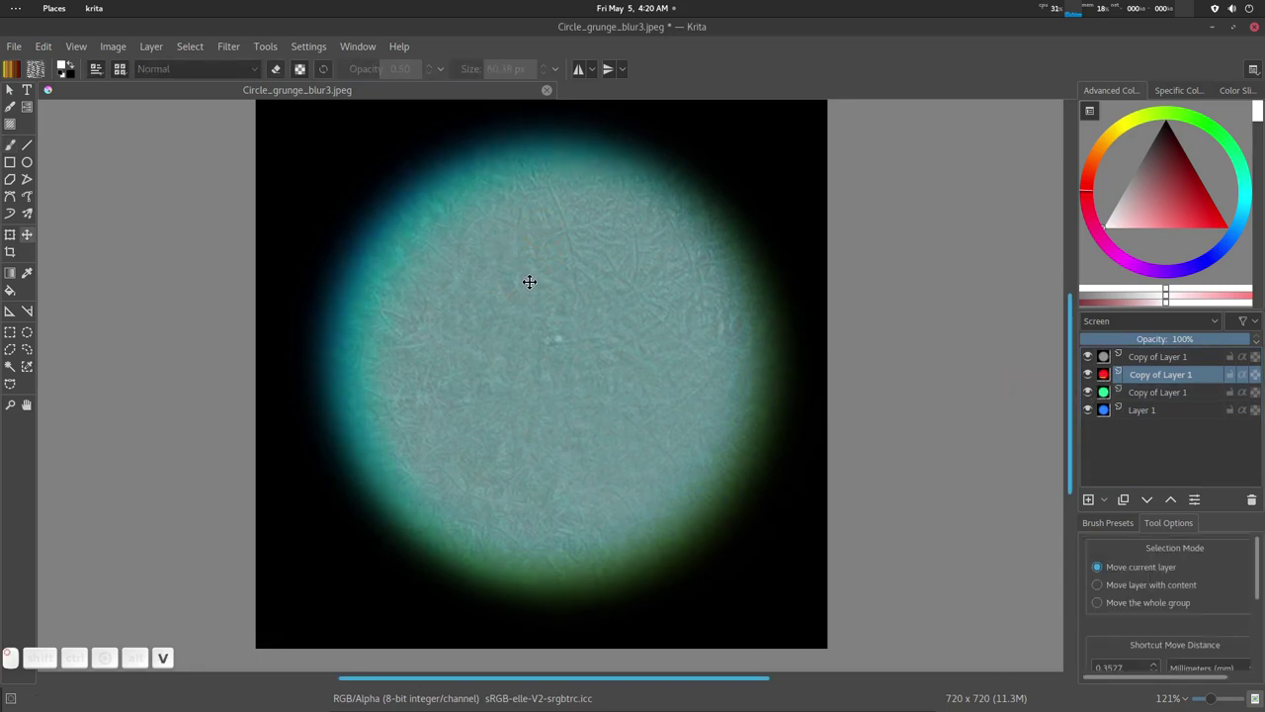
pyautogui.moveTo(528, 280); pyautogui.dragTo(590, 208)
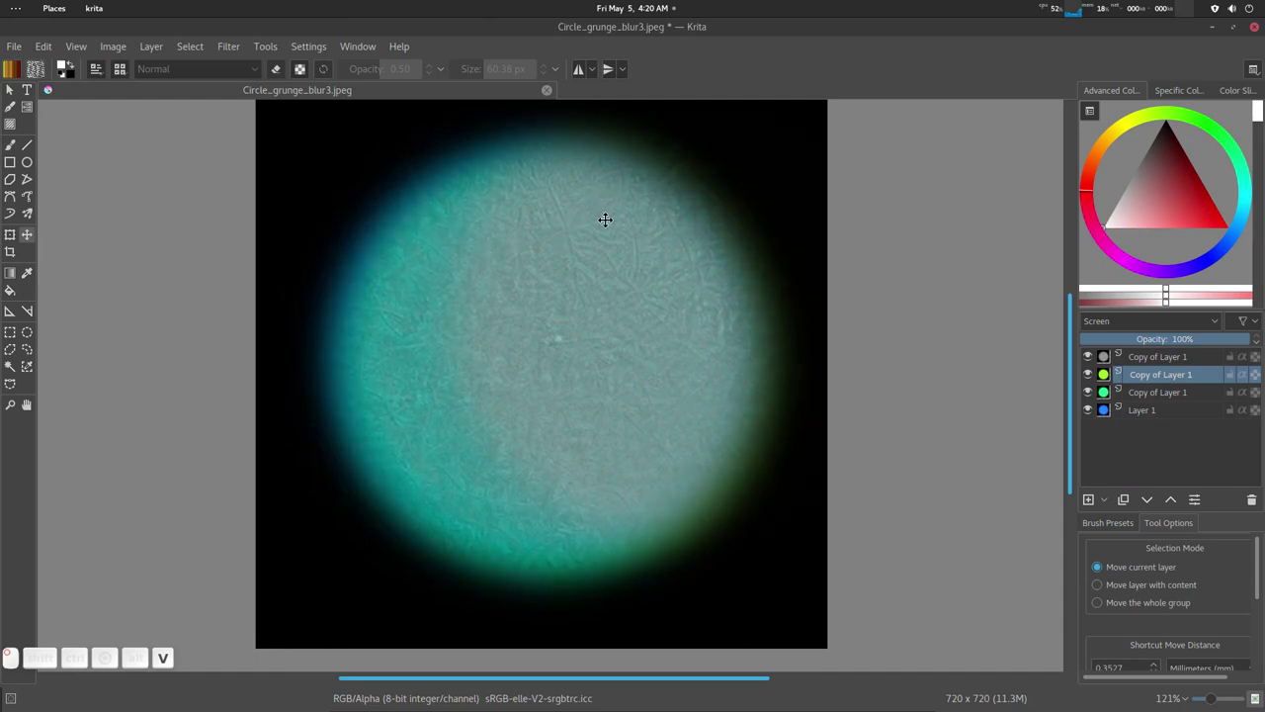
pyautogui.moveTo(507, 280); pyautogui.dragTo(419, 260)
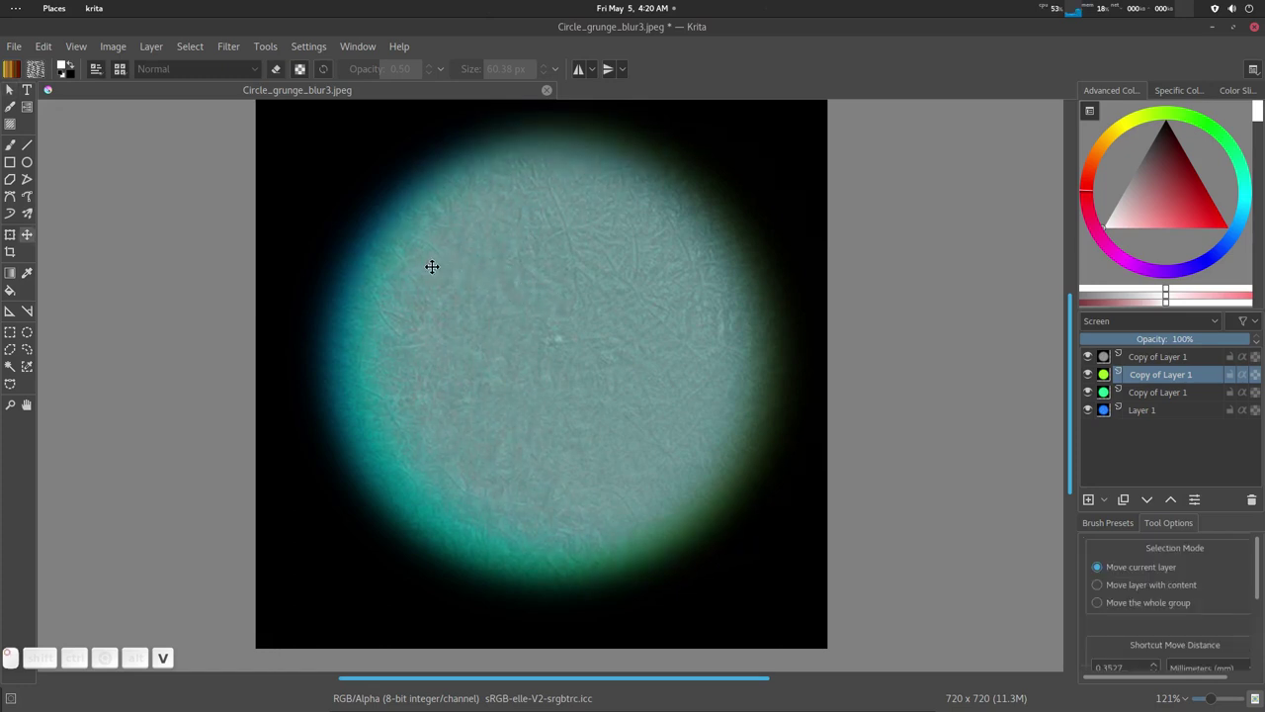
pyautogui.press('v')
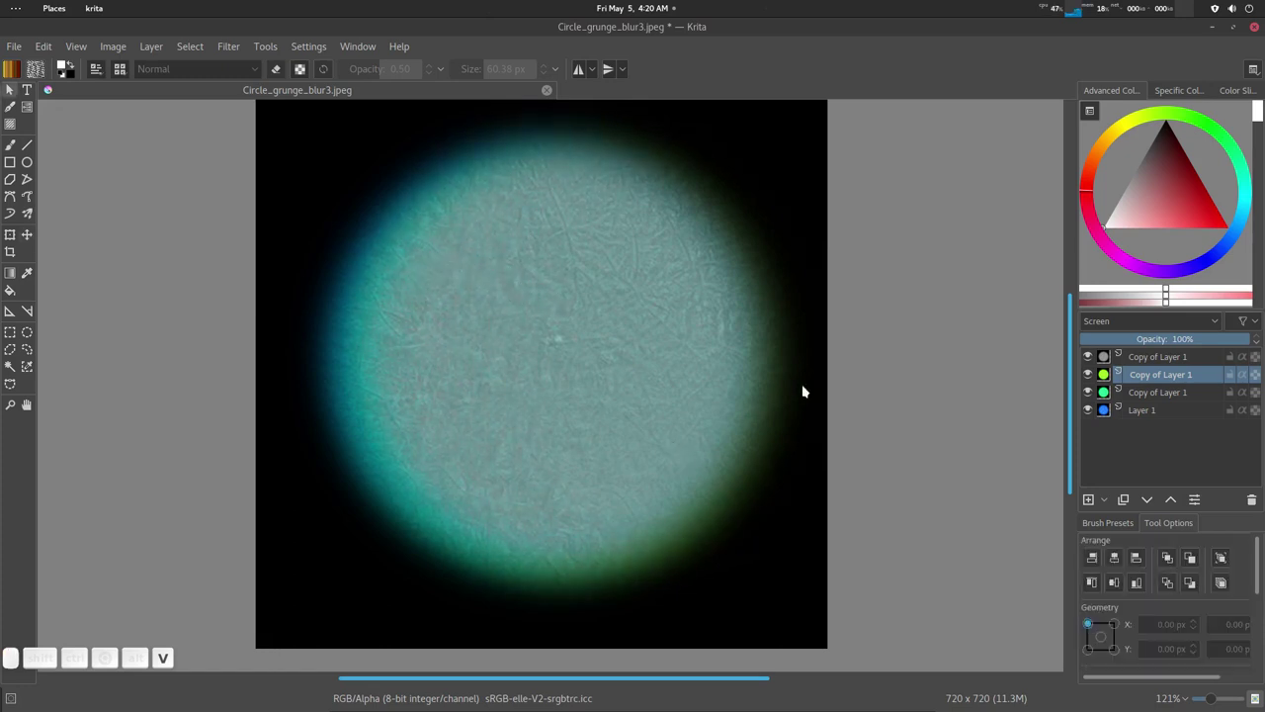
# Step: Save the layered circle texture as a new file
pyautogui.moveTo(797, 398); pyautogui.dragTo(782, 412, button='middle')
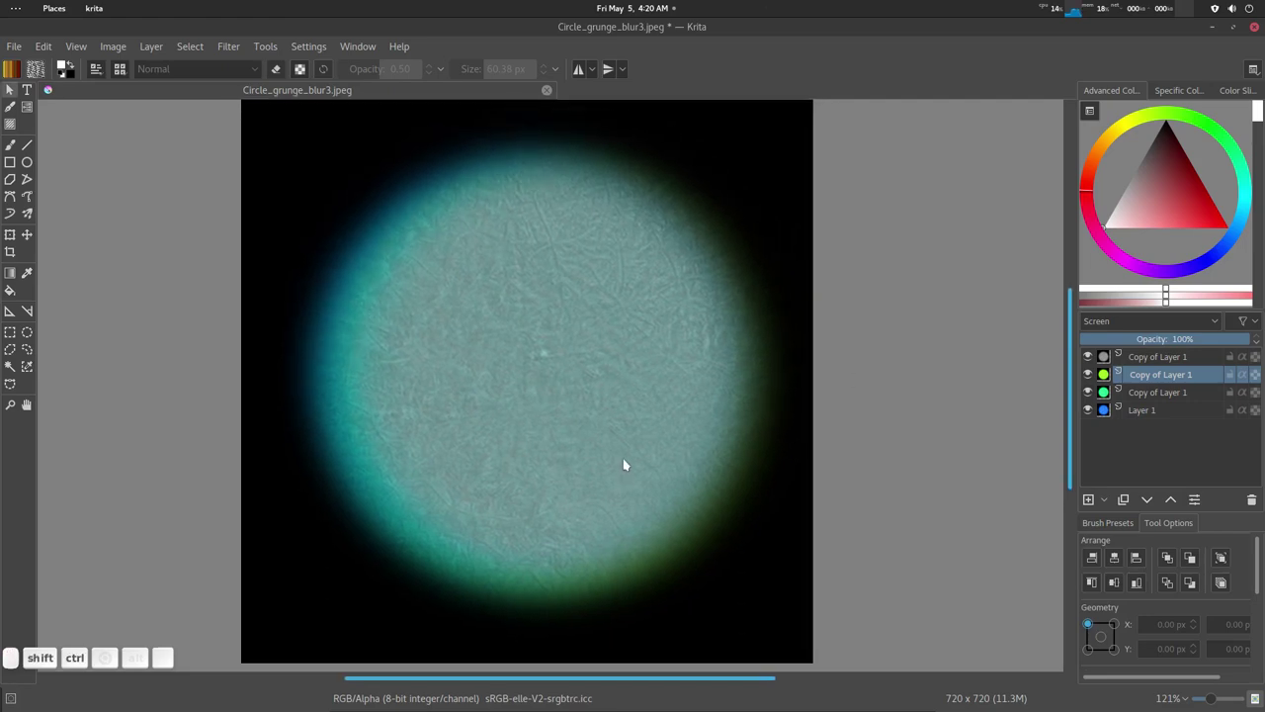
pyautogui.hotkey('ctrl', 'shift', 's')
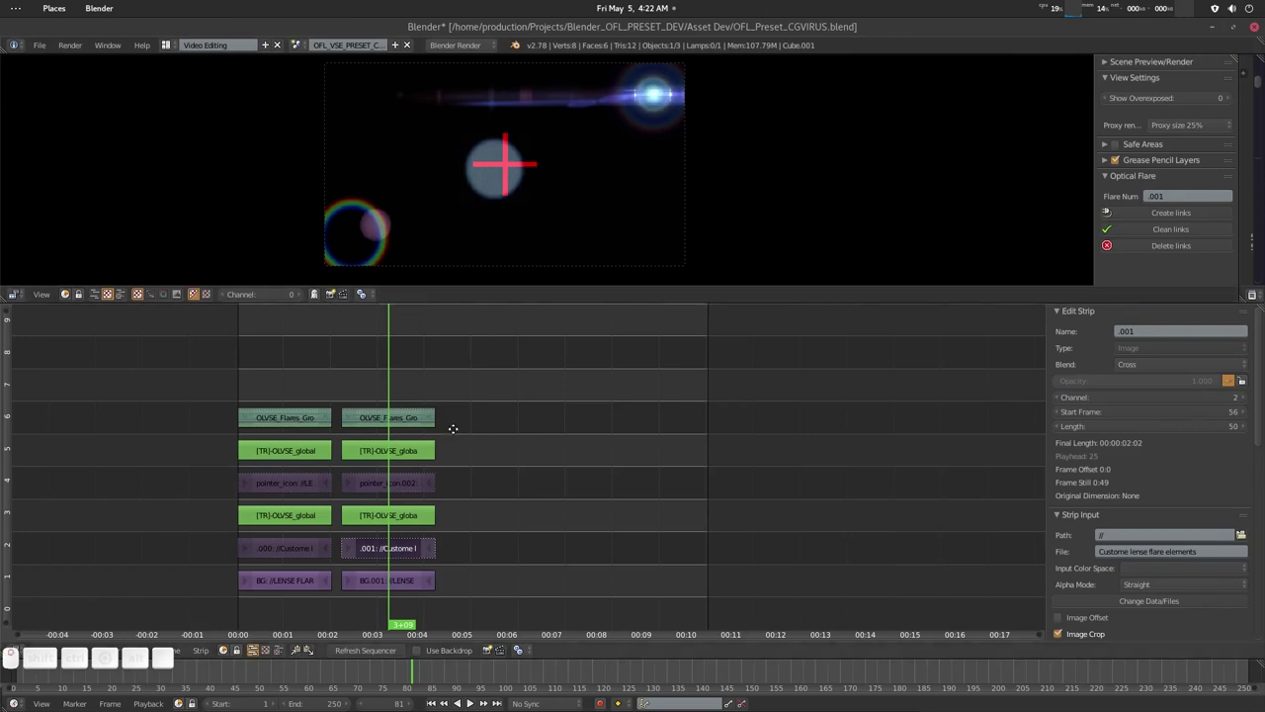
# Step: Switch to Blender, create the optical flare links for flare .001 and open its OLVSE_Sprites_group.001 meta strip
pyautogui.moveTo(453, 429); pyautogui.dragTo(470, 436, button='middle')
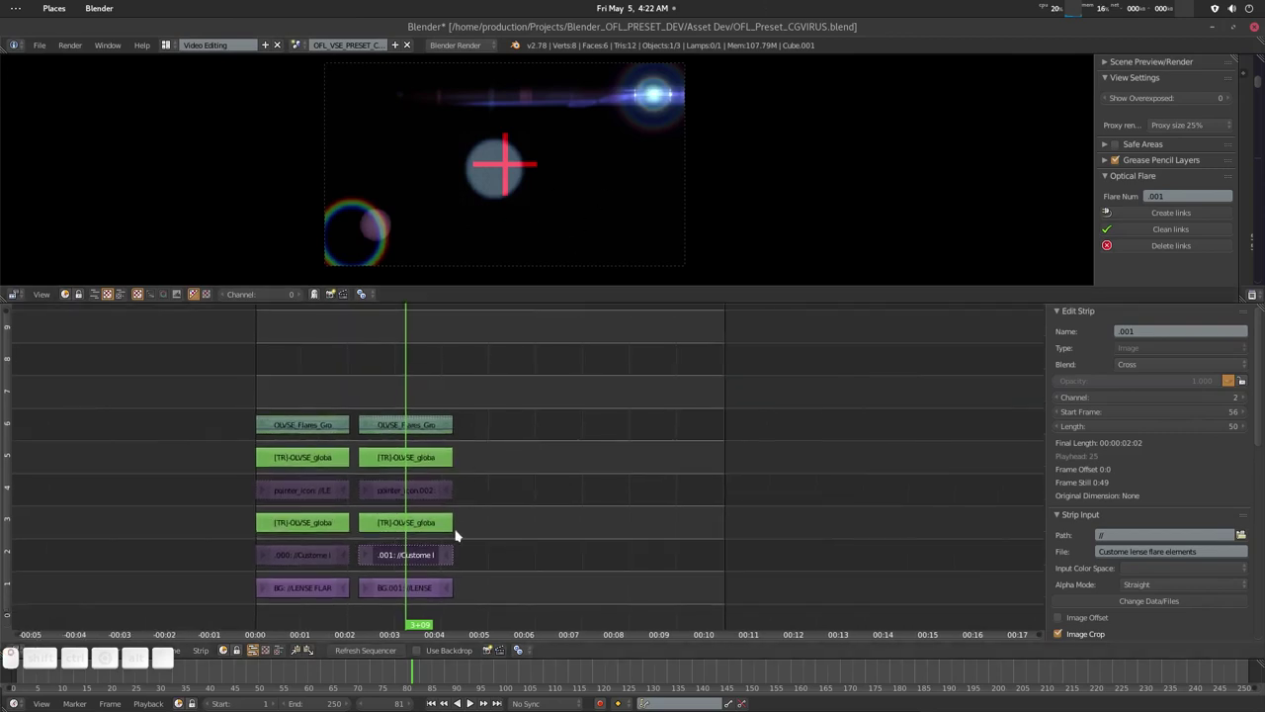
pyautogui.click(1197, 215)
pyautogui.moveTo(410, 494); pyautogui.dragTo(430, 487, button='middle')
pyautogui.press('Tab')
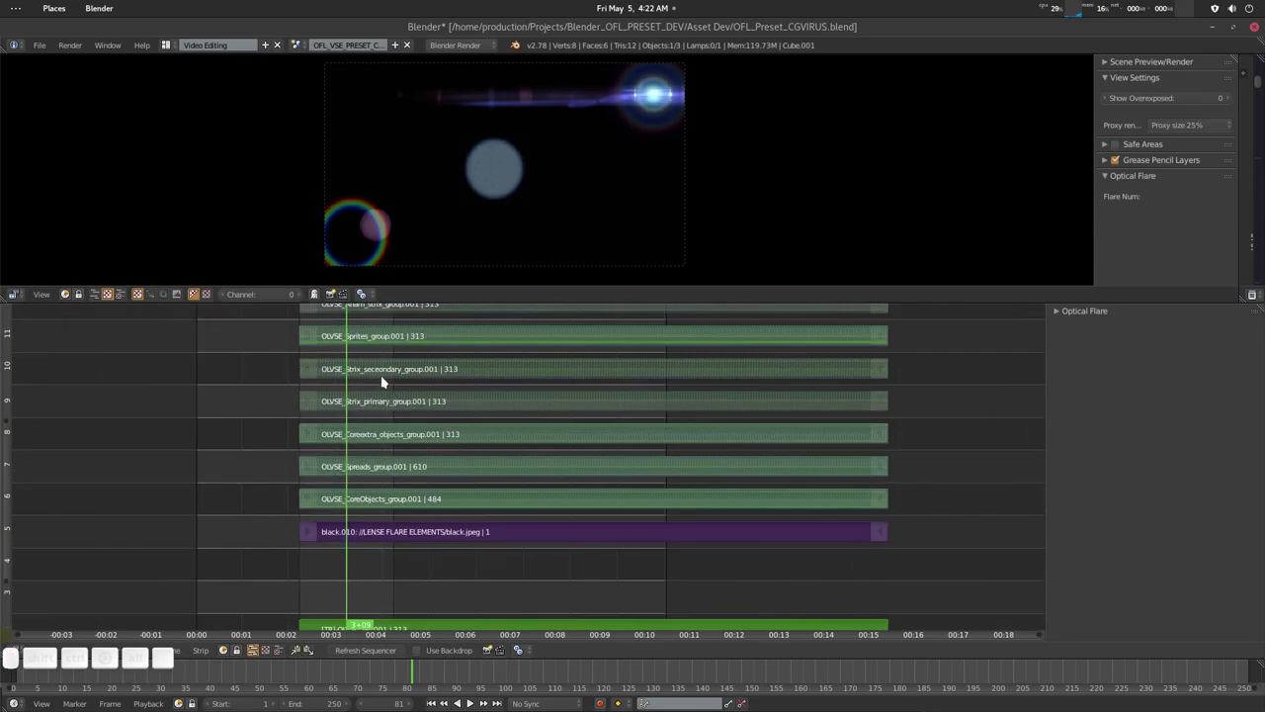
pyautogui.rightClick(392, 386)
pyautogui.press('Tab')
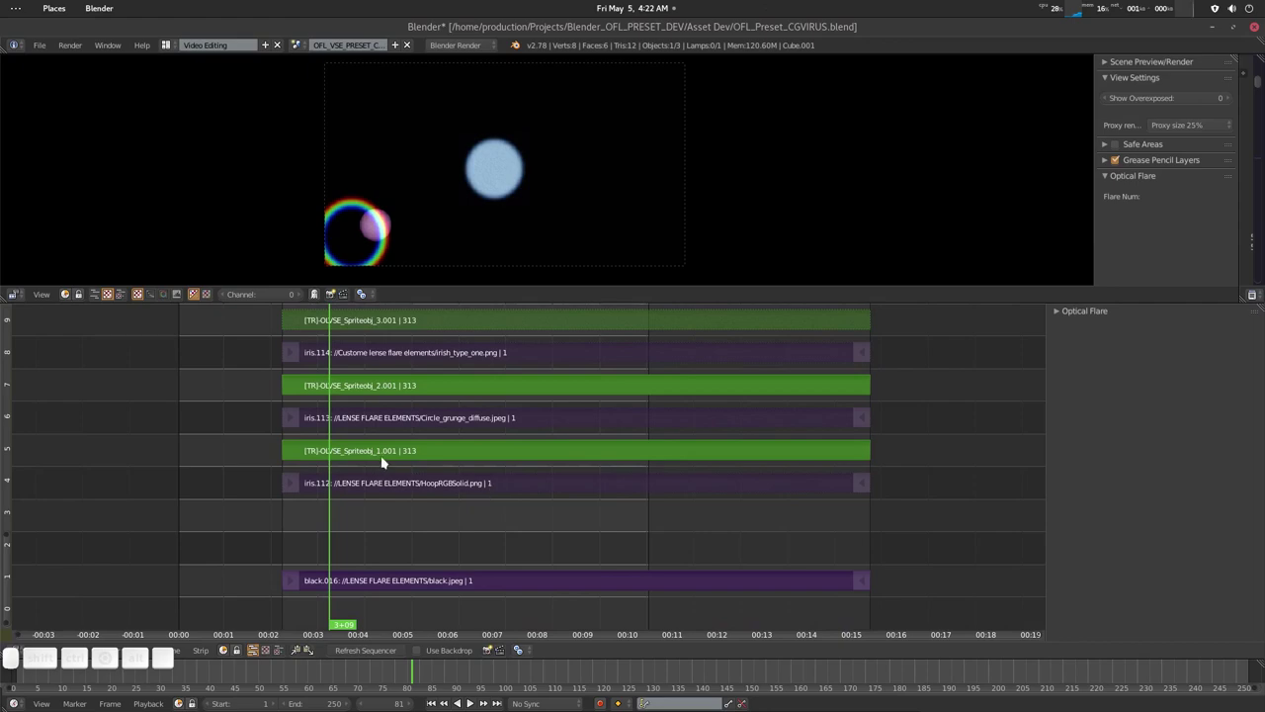
# Step: Replace the image of the iris.112 strip with Circle_grunge_blur_chromataic.png from the LENSE FLARE ELEMENTS folder
pyautogui.rightClick(383, 458)
pyautogui.rightClick(403, 486)
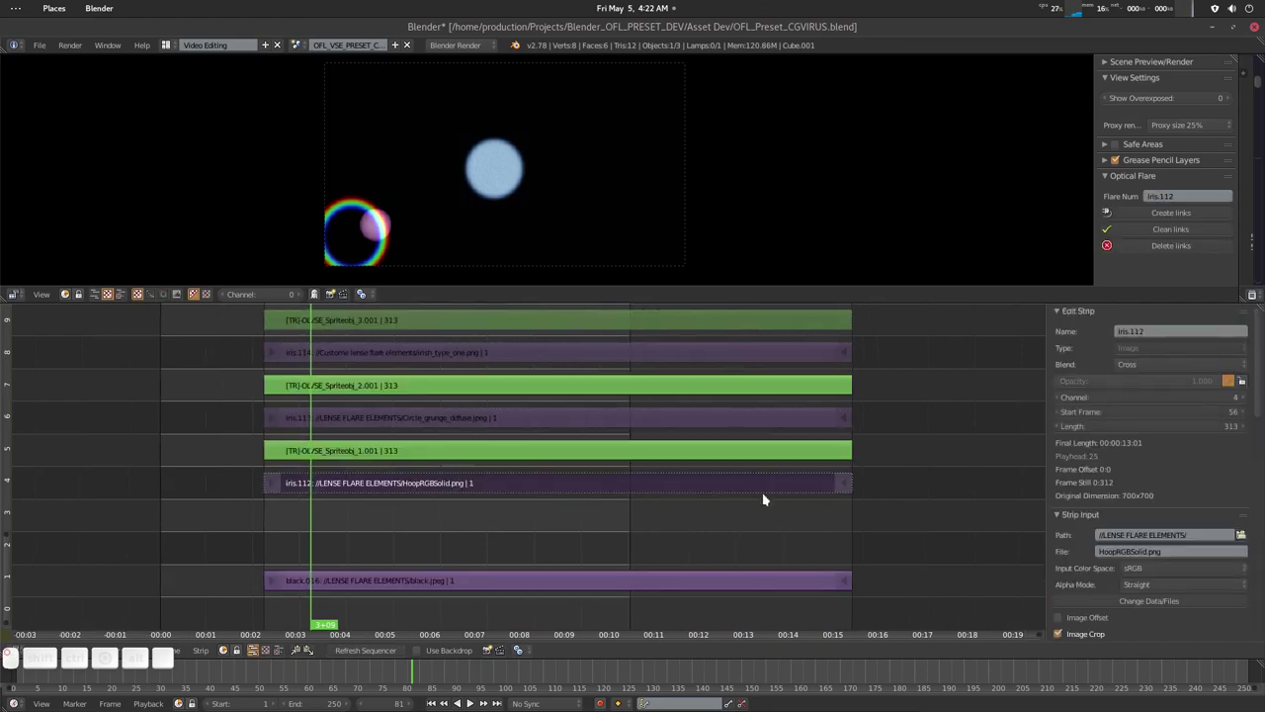
pyautogui.scroll(-1, 1196, 544)
pyautogui.click(1185, 578)
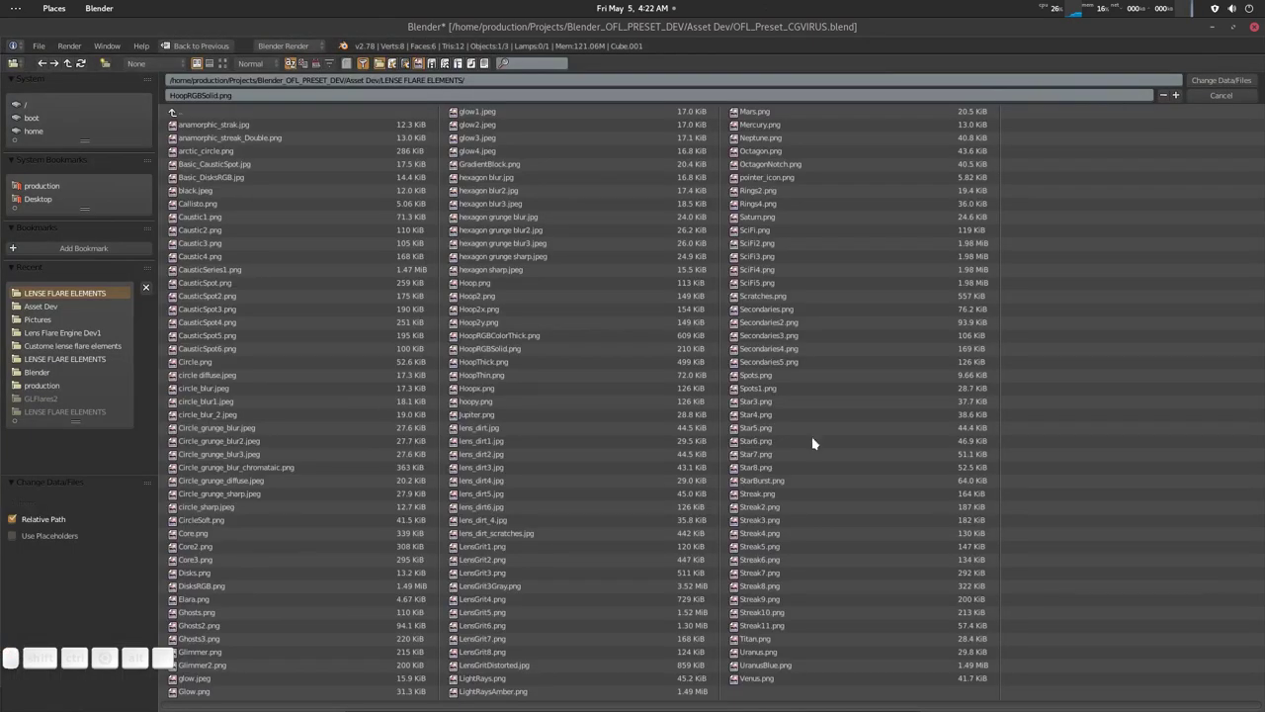
pyautogui.click(222, 64)
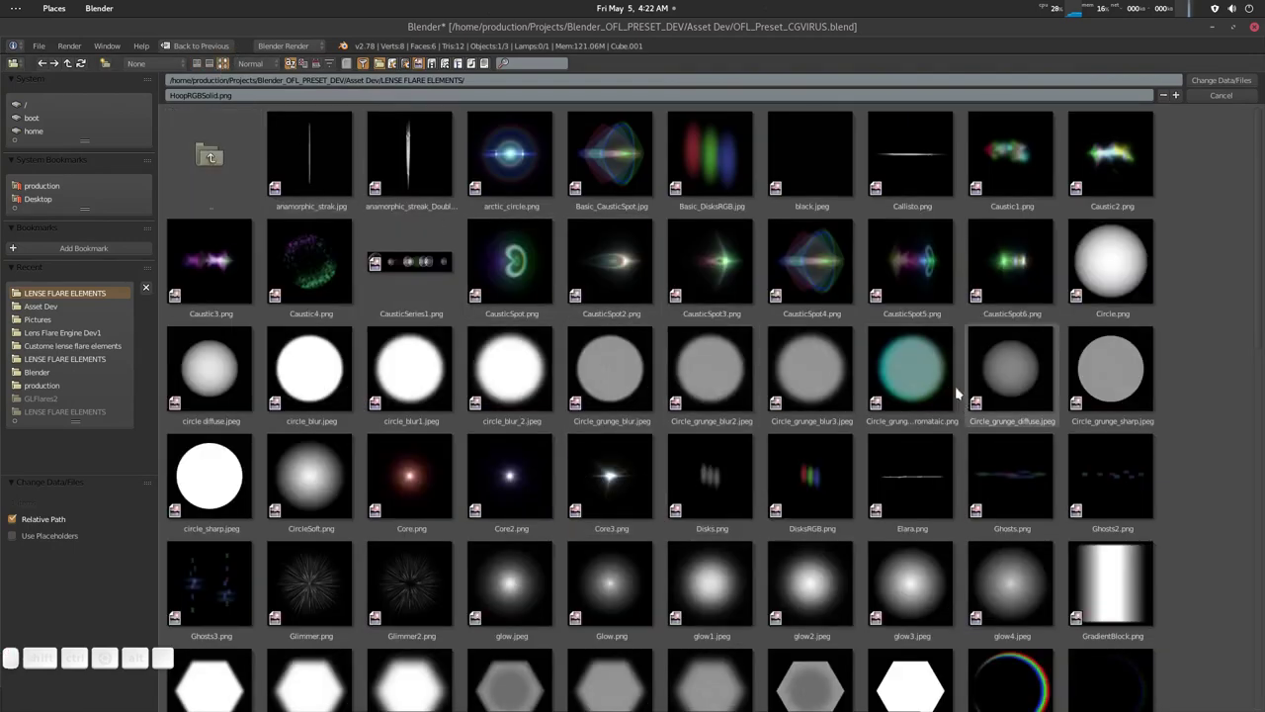
pyautogui.doubleClick(908, 371)
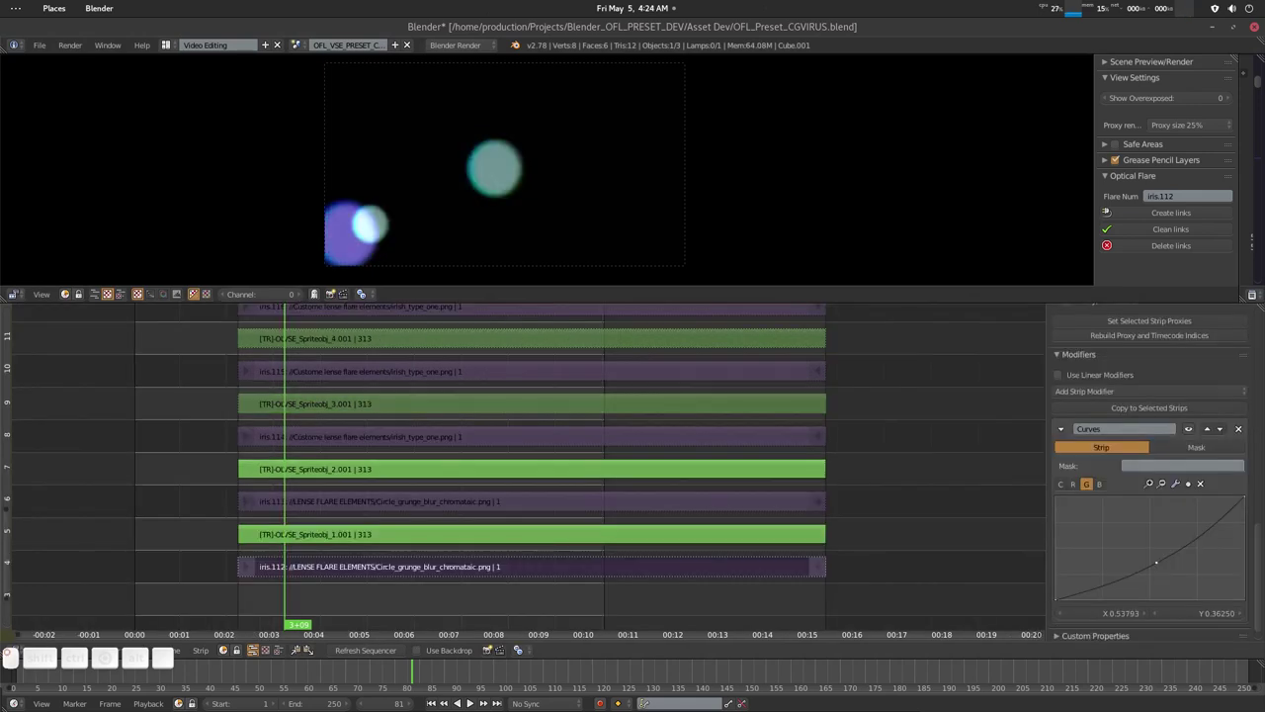
# Step: In iris.112's Curves modifier, set the green curve point to about 0.52, 0.43 and raise the red curve's midtones with a new point
pyautogui.moveTo(1156, 563); pyautogui.dragTo(1153, 555)
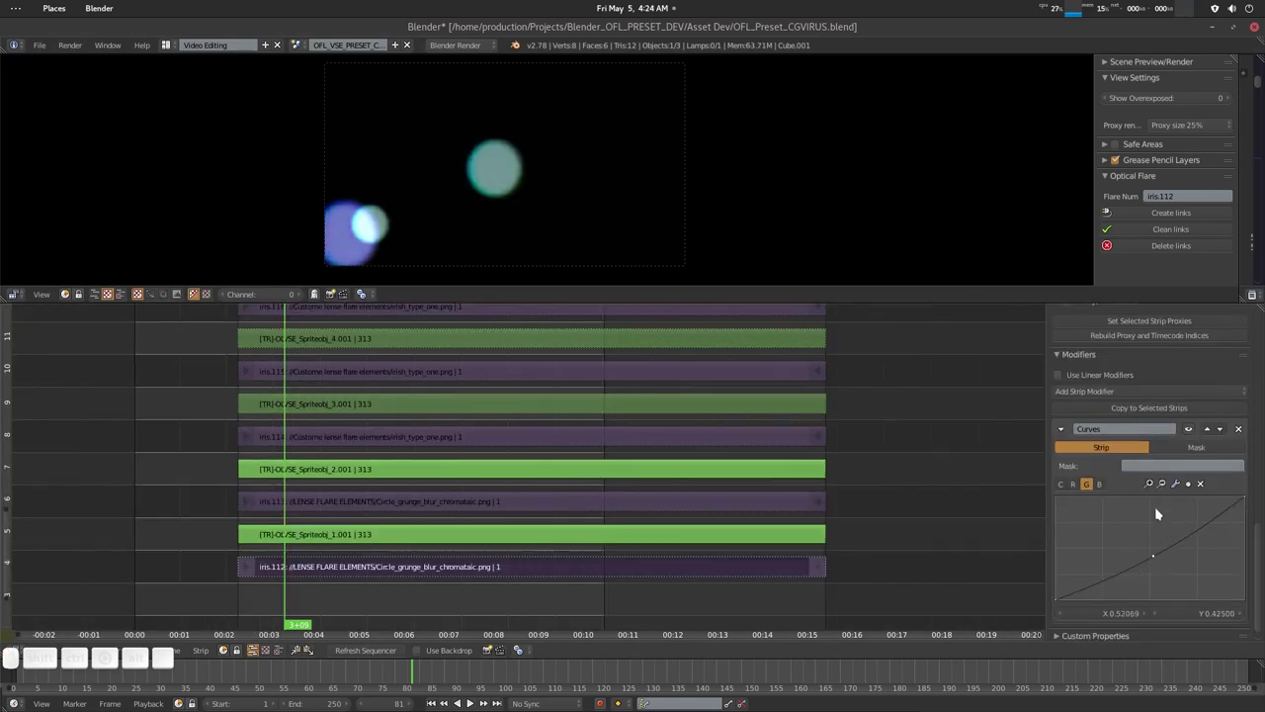
pyautogui.click(1073, 484)
pyautogui.click(1132, 551)
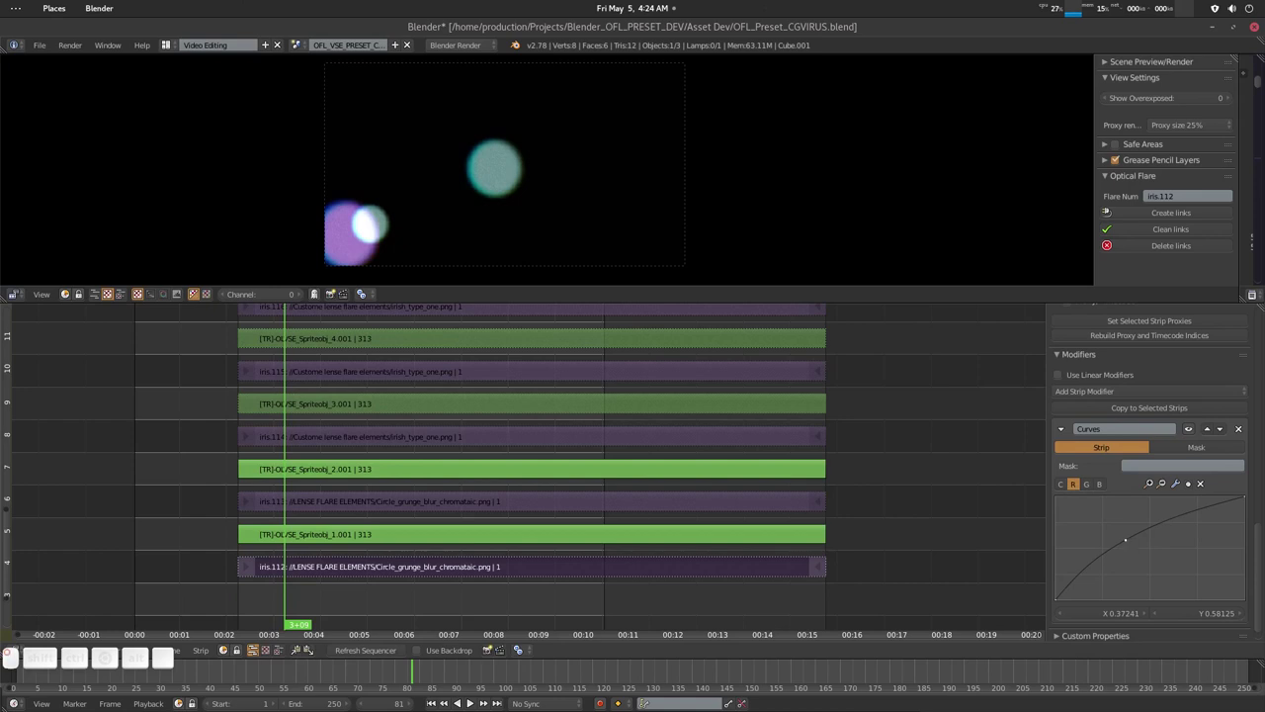
pyautogui.moveTo(1125, 539); pyautogui.dragTo(1129, 543)
# Step: Add a Curves modifier to the iris.113 strip and lower its combined curve with a point at about 0.53, 0.32
pyautogui.click(329, 477)
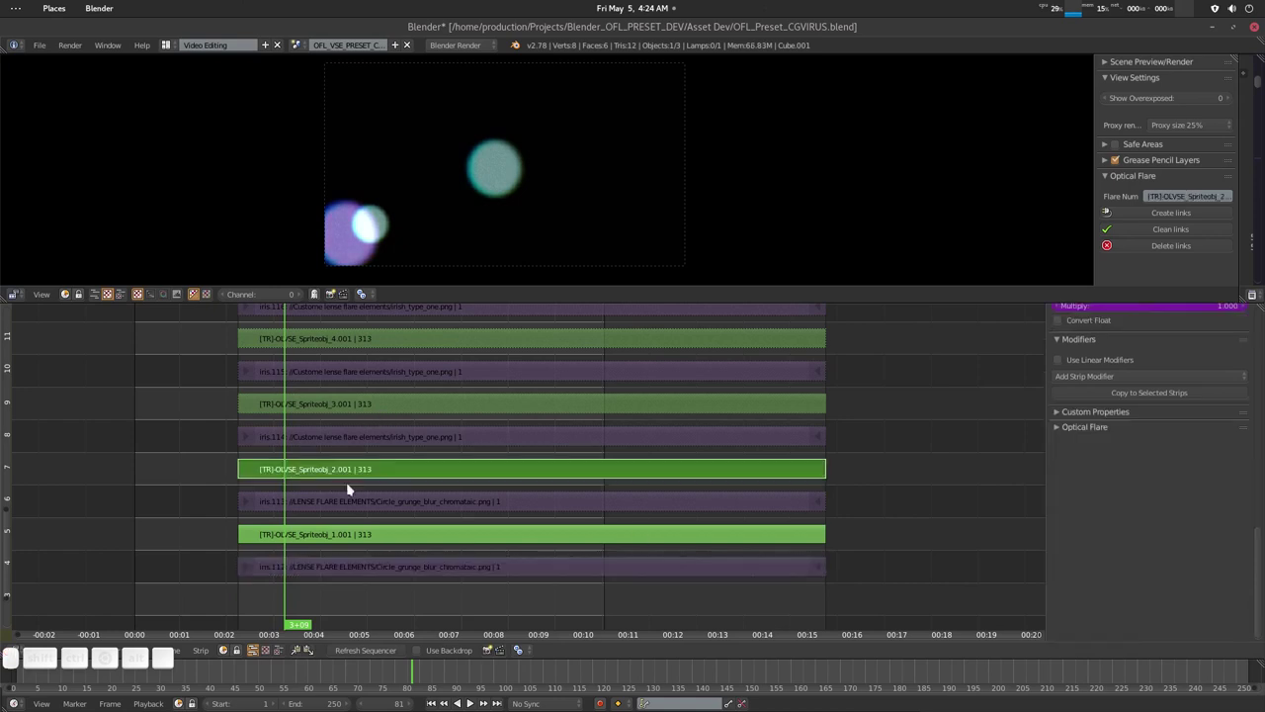
pyautogui.click(748, 504)
pyautogui.scroll(3, 1120, 425)
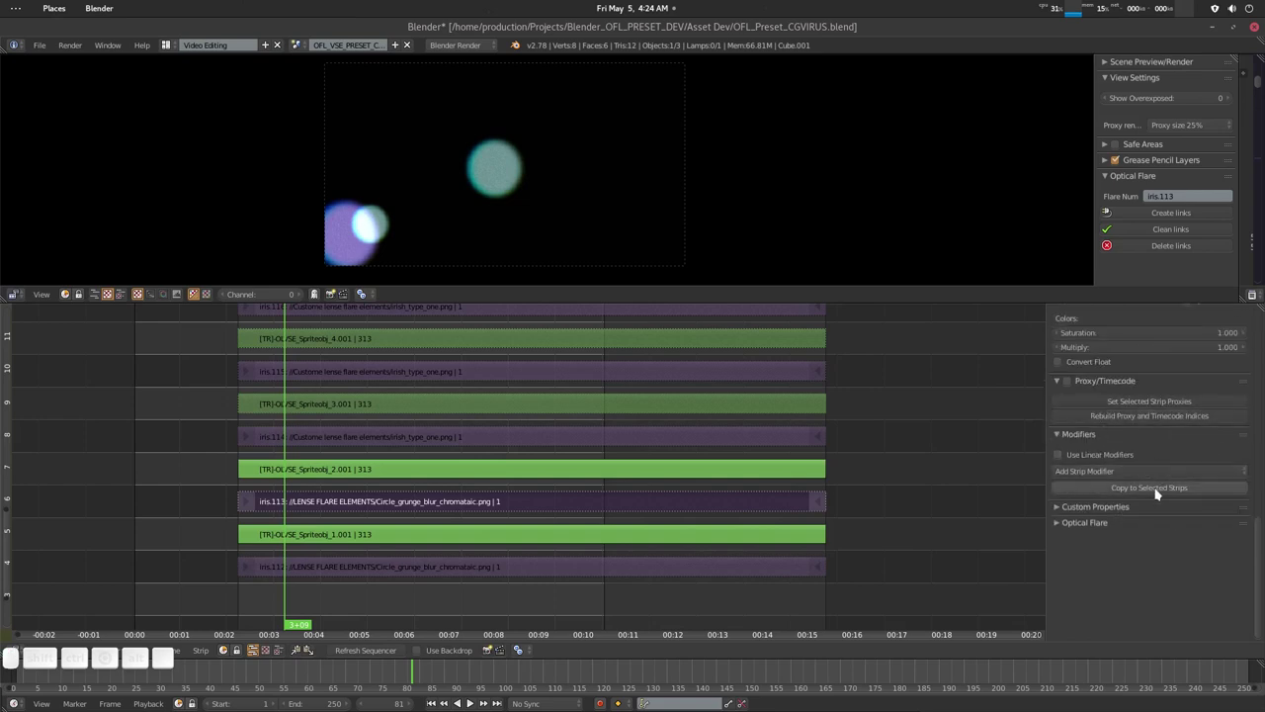
pyautogui.click(1102, 471)
pyautogui.click(1093, 503)
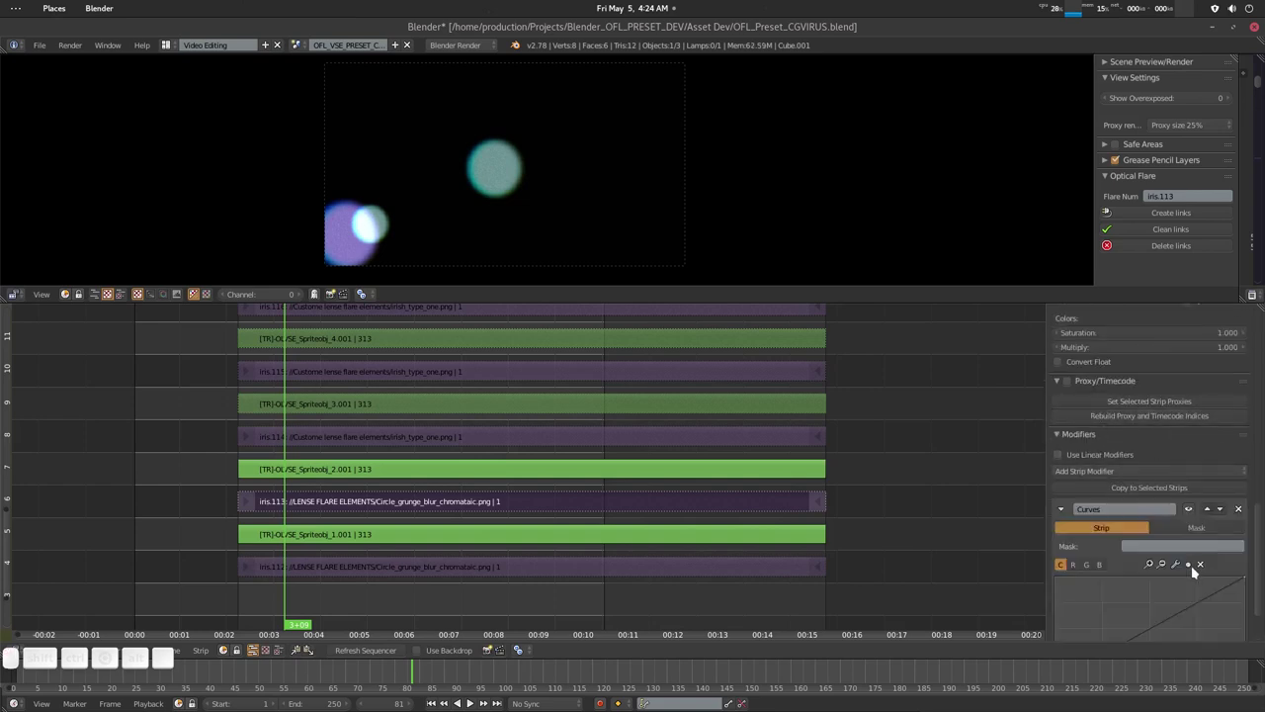
pyautogui.scroll(-3, 1167, 564)
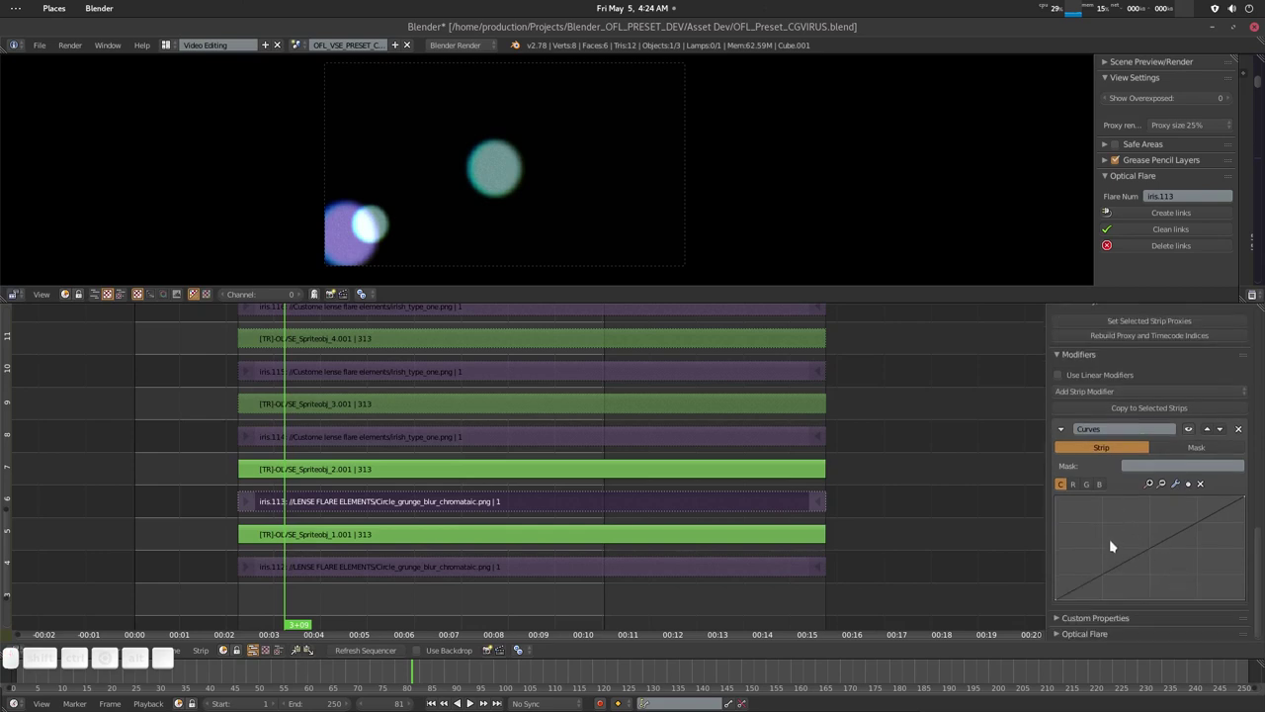
pyautogui.click(1137, 557)
pyautogui.moveTo(1139, 560); pyautogui.dragTo(1156, 572)
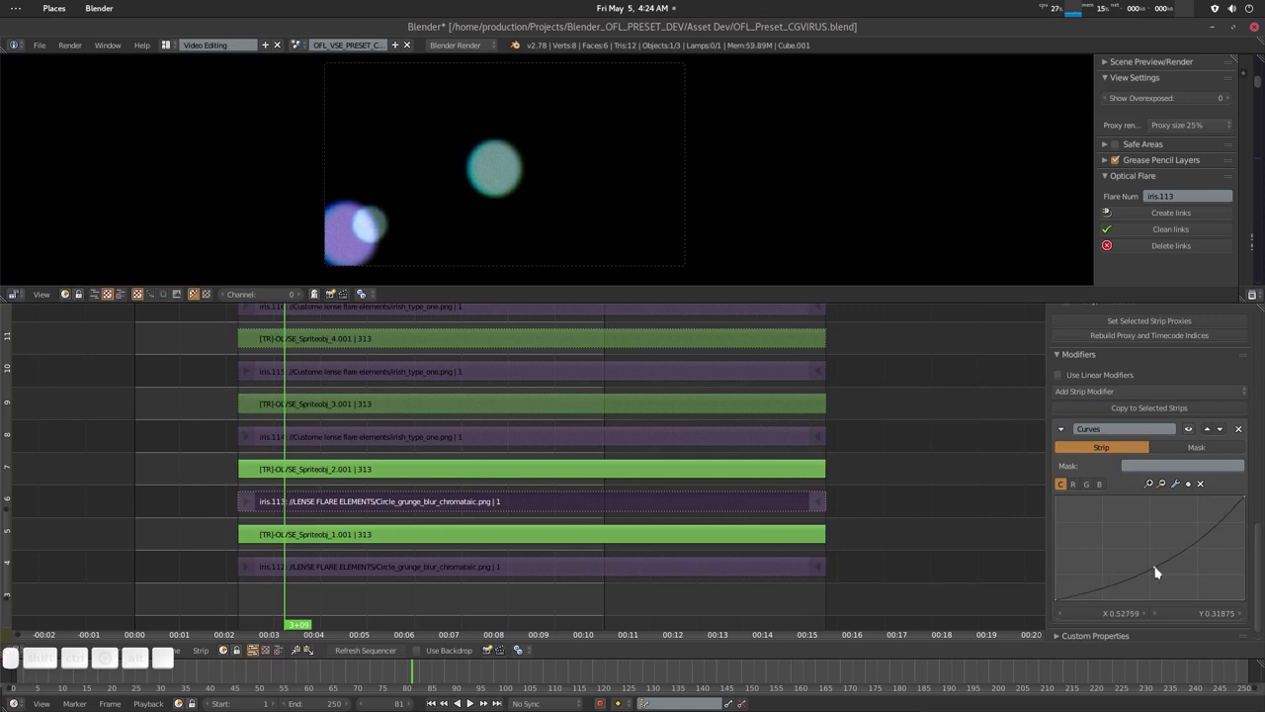
pyautogui.click(1077, 484)
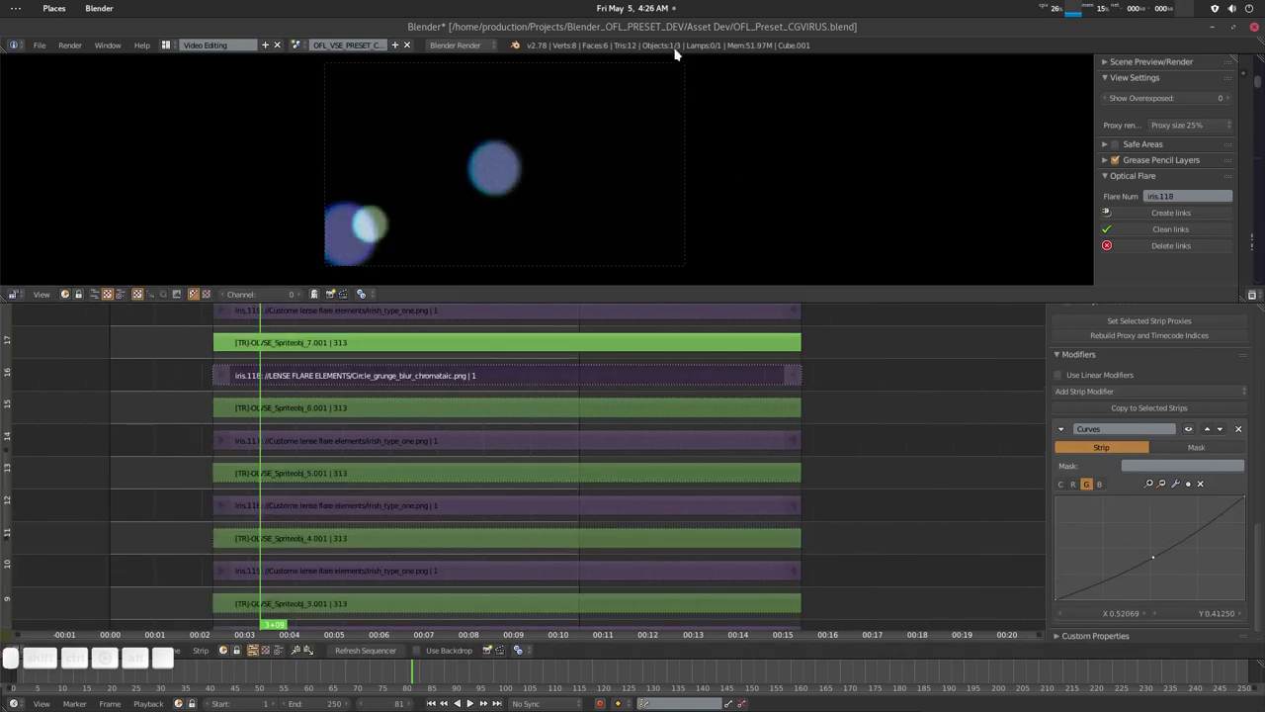
# Step: Move the flare's global control to the frame's upper right and set the opacity of the OLVSE_Sprites_group.001 meta strip to 1.000
pyautogui.press('g')
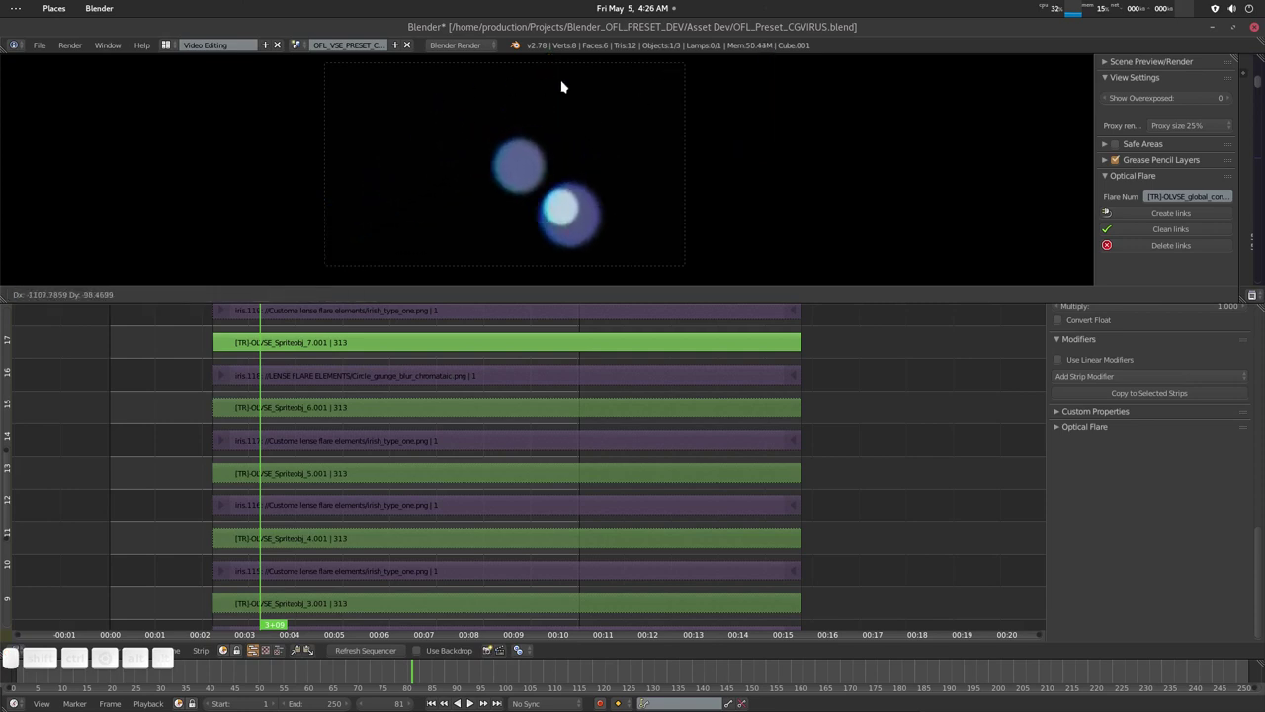
pyautogui.click(637, 87)
pyautogui.press('Tab')
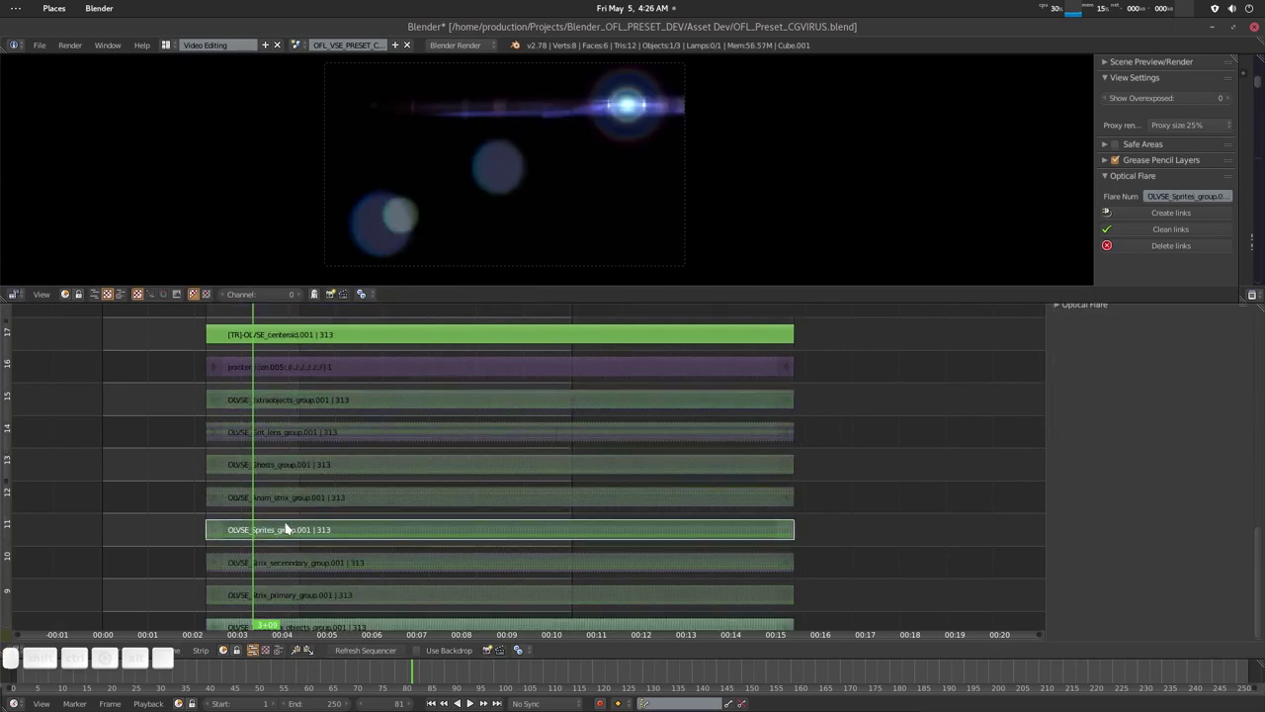
pyautogui.scroll(10, 1222, 448)
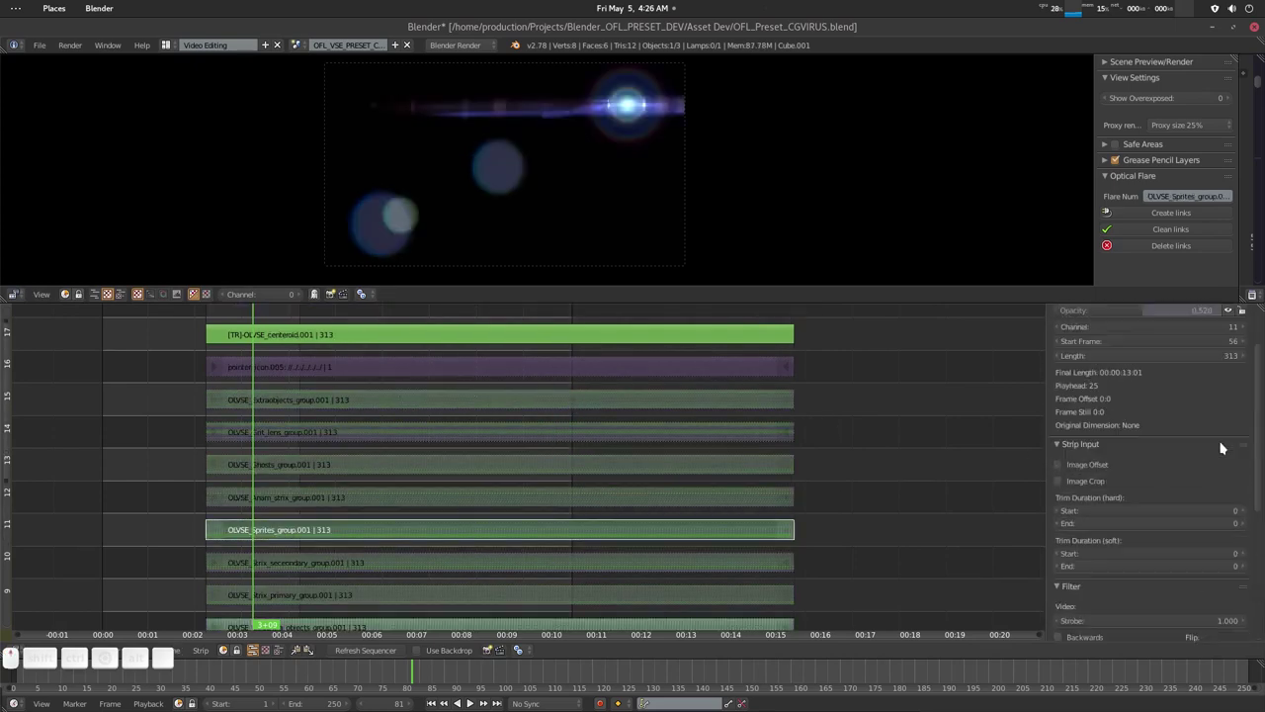
pyautogui.moveTo(1141, 381); pyautogui.dragTo(1226, 381)
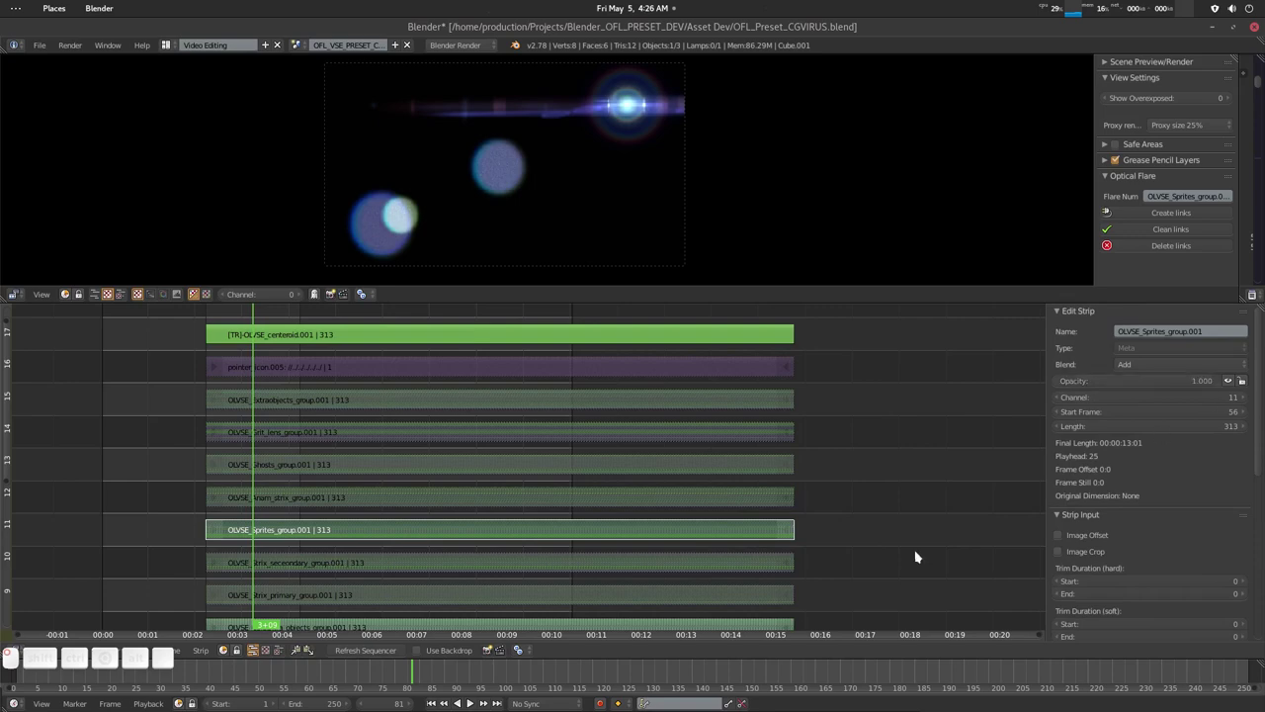
# Step: Move the flare's global control to about X 37.6, Y 31.8 percent and leave the flare group's meta strip
pyautogui.rightClick(621, 104)
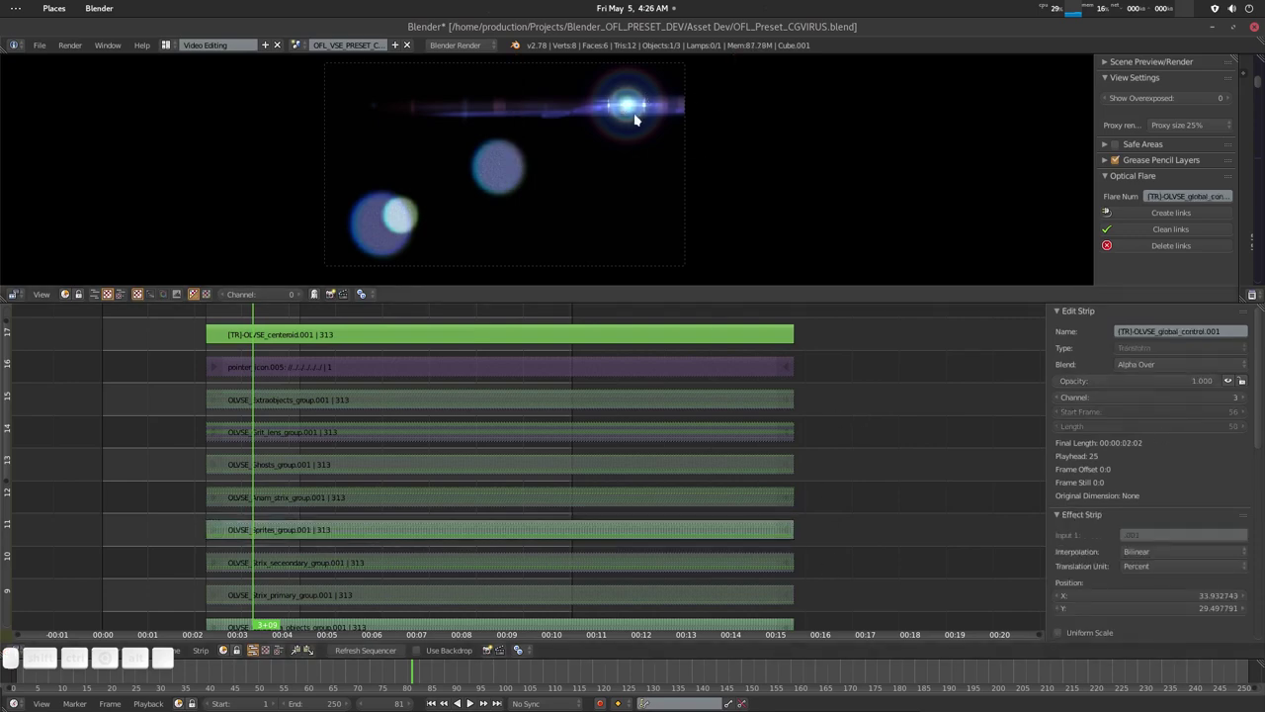
pyautogui.press('g')
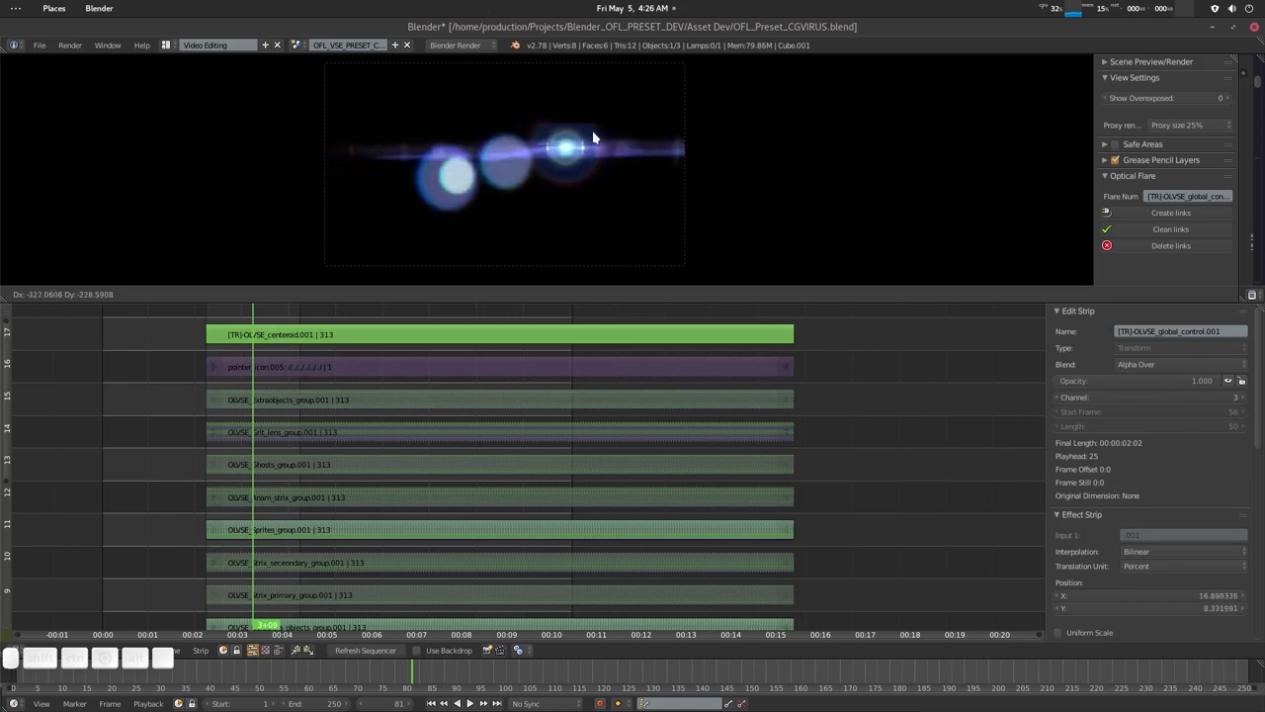
pyautogui.click(645, 117)
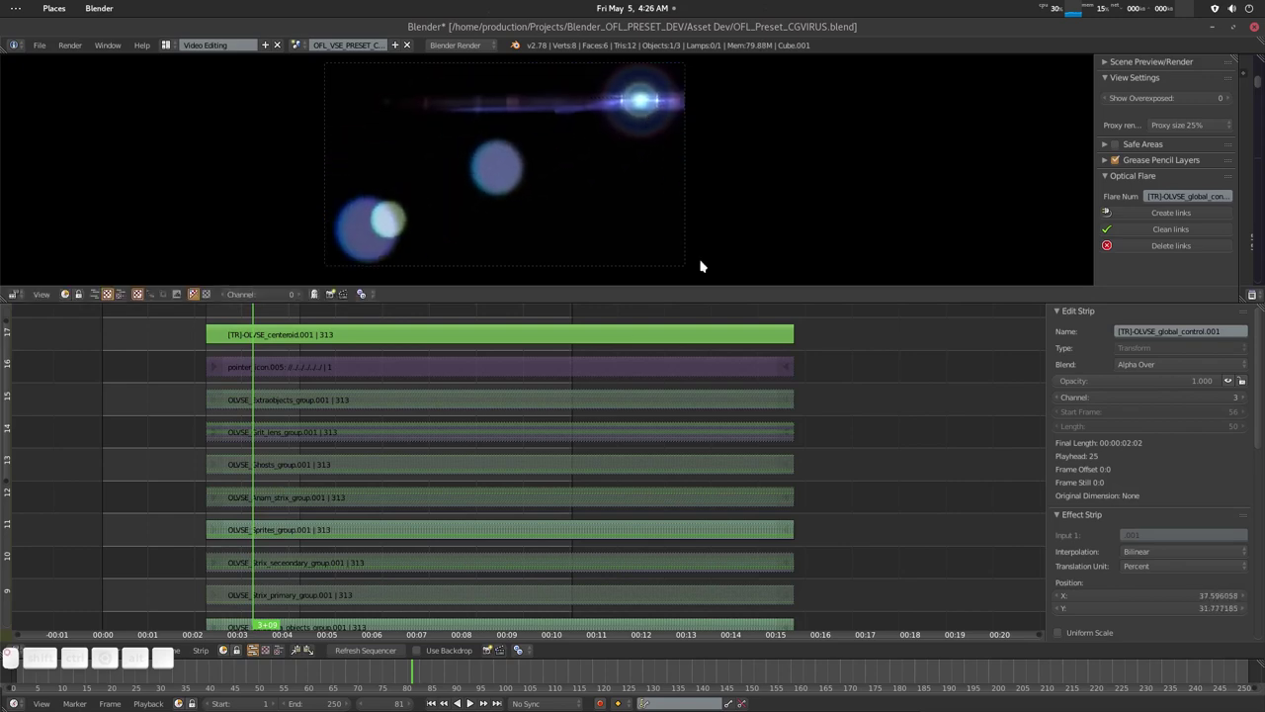
pyautogui.press('Tab')
pyautogui.press('Home')
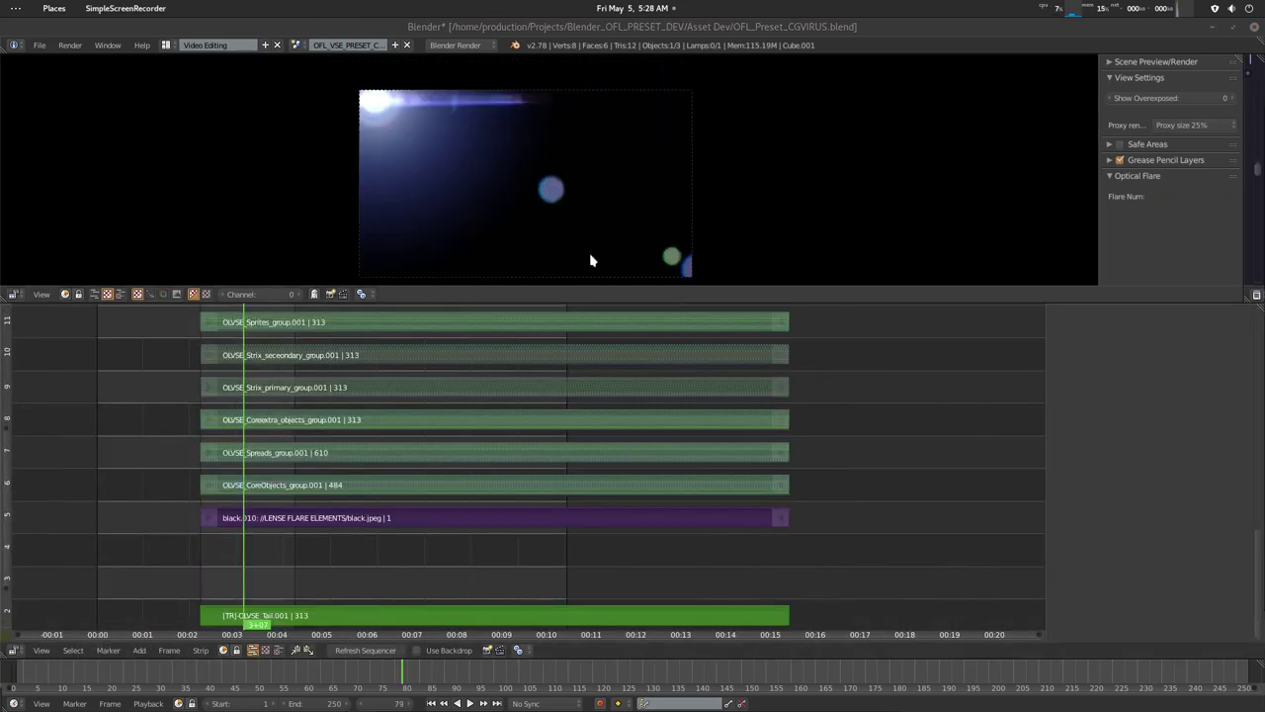
# Step: Scale up the flare through its global control and leave the flare group's meta strip
pyautogui.moveTo(443, 475); pyautogui.dragTo(451, 511, button='middle')
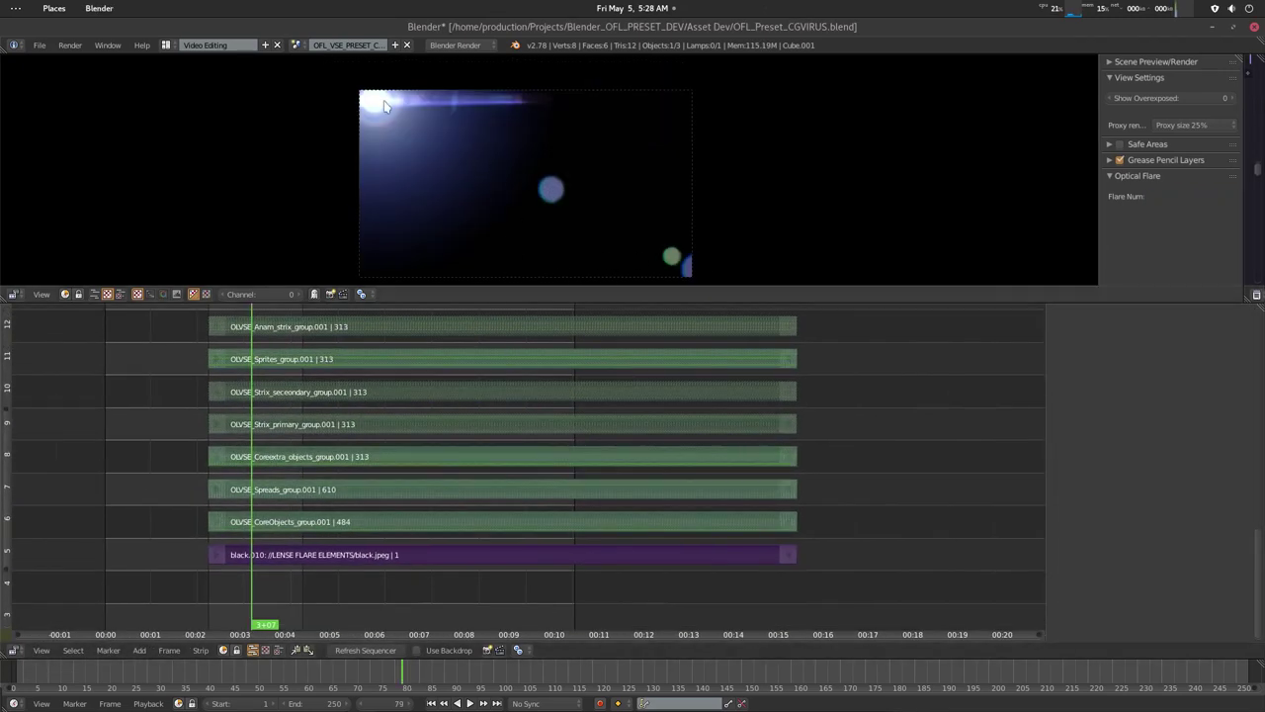
pyautogui.rightClick(384, 106)
pyautogui.press('s')
pyautogui.click(422, 146)
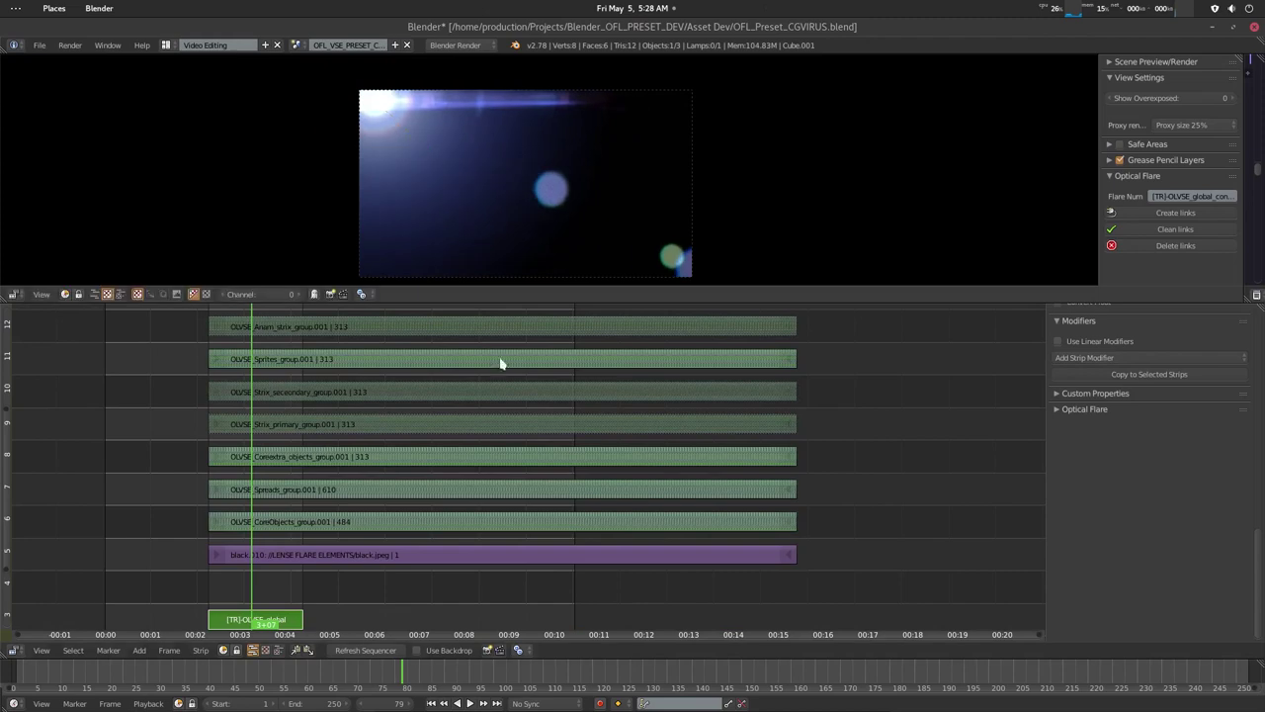
pyautogui.moveTo(621, 499); pyautogui.dragTo(579, 475, button='middle')
pyautogui.press('Tab')
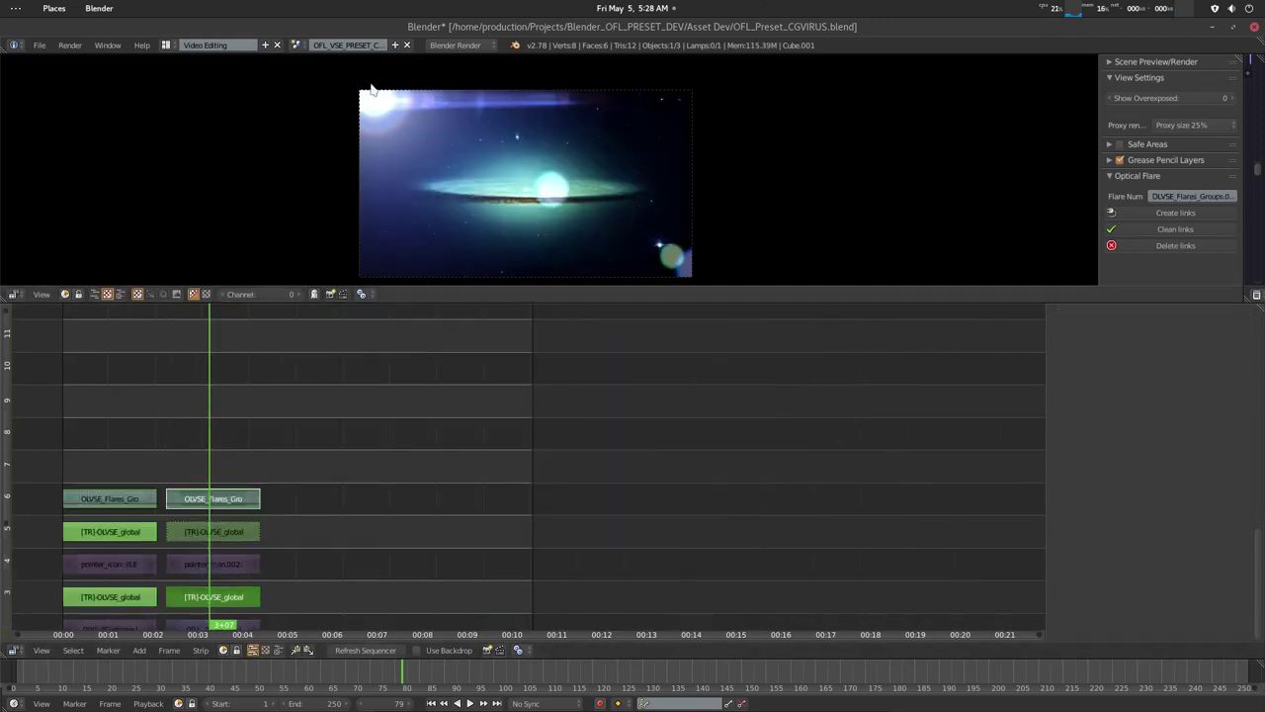
# Step: Rescale the flare over the galaxy background and move its global control across the frame to test the sprites
pyautogui.rightClick(374, 107)
pyautogui.press('s')
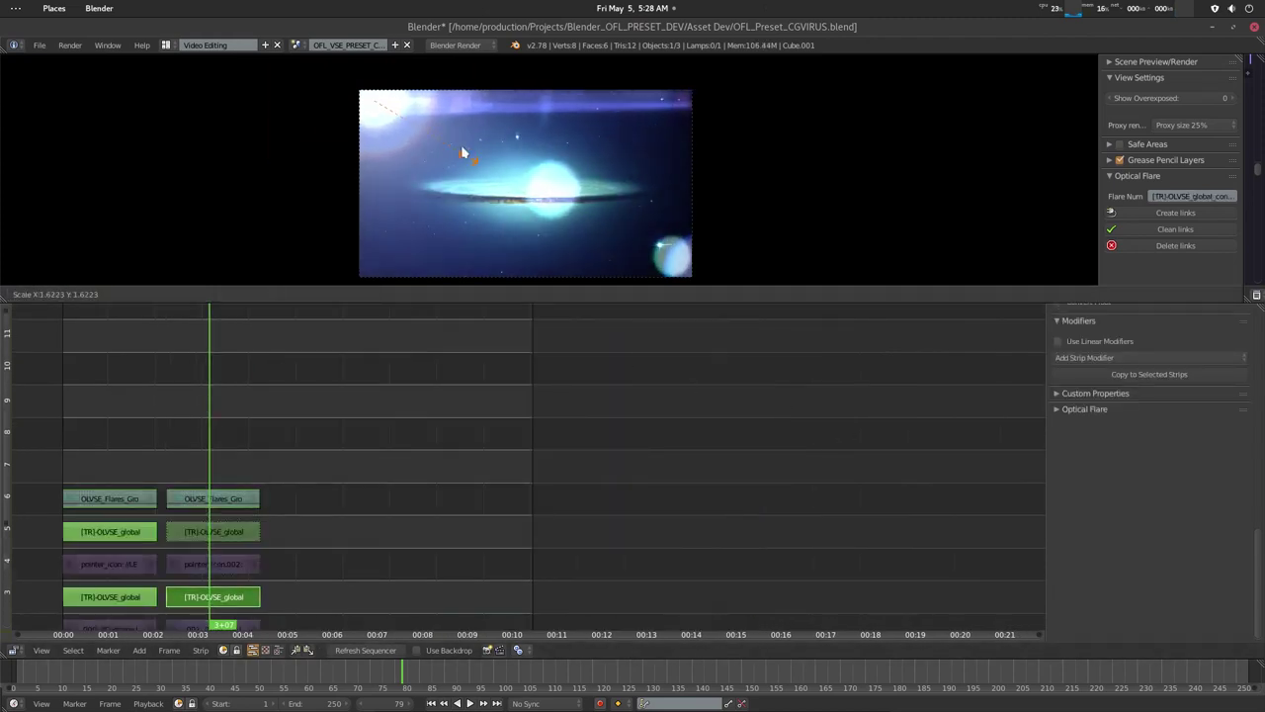
pyautogui.click(429, 122)
pyautogui.press('g')
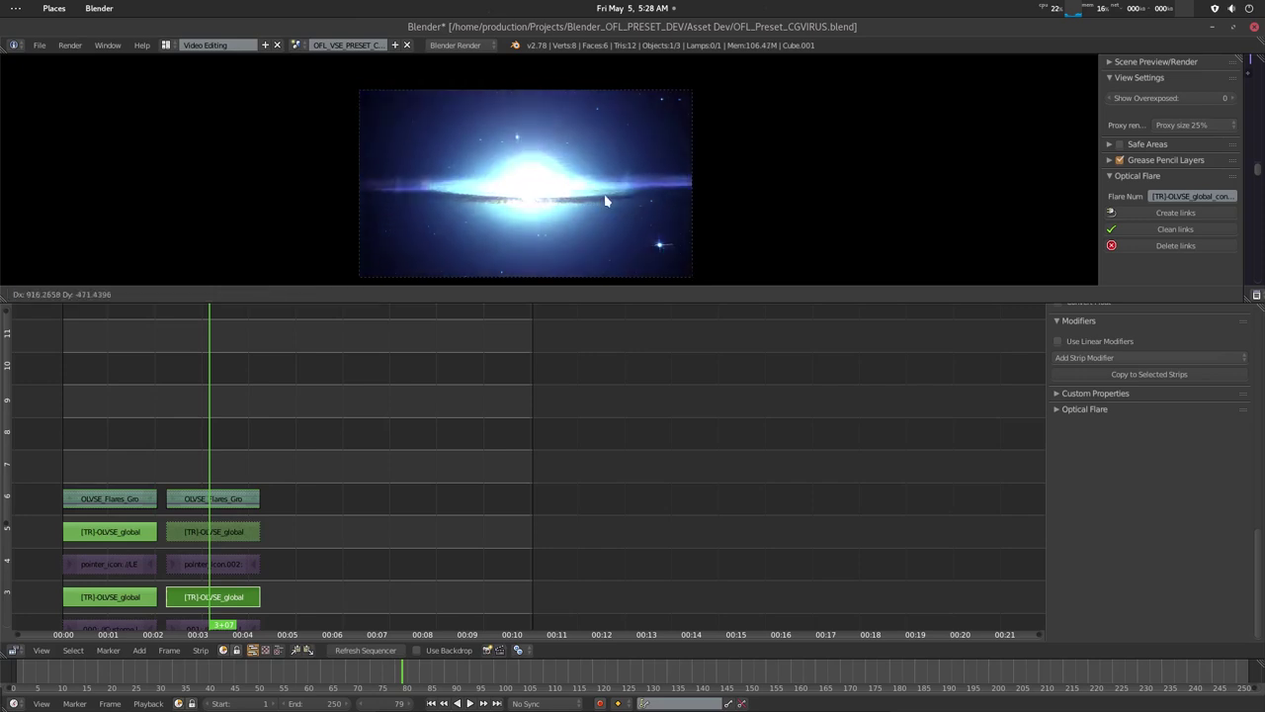
pyautogui.click(692, 126)
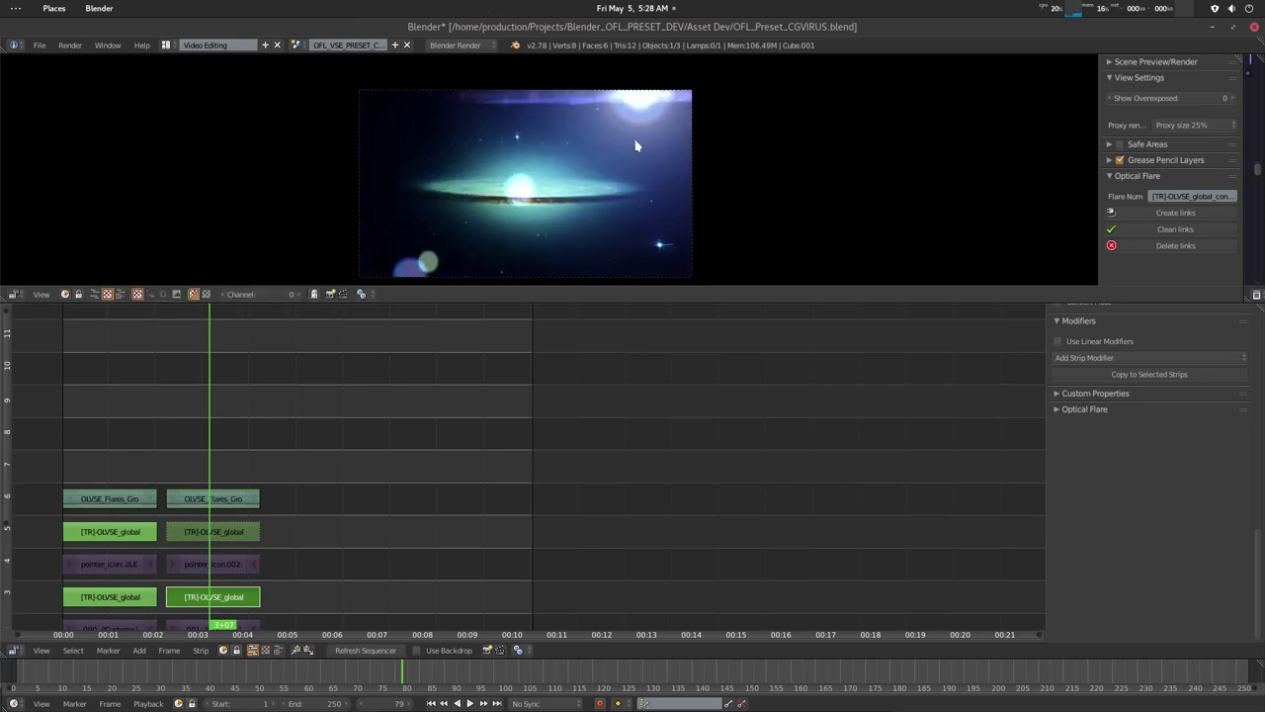
# Step: Open the second flare's OLVSE_Flares_Groups meta strip and the OLVSE_Coreextra_objects_group.001 meta strip inside it
pyautogui.rightClick(248, 497)
pyautogui.moveTo(291, 488); pyautogui.dragTo(336, 457, button='middle')
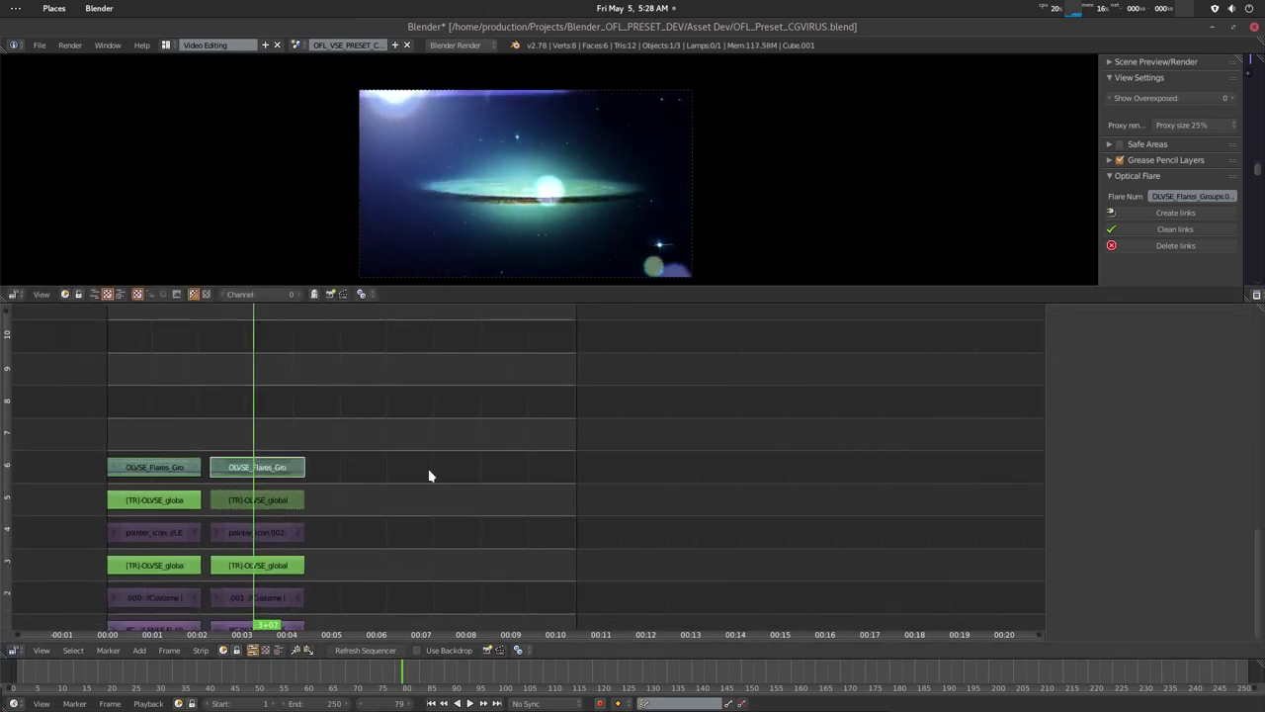
pyautogui.press('Tab')
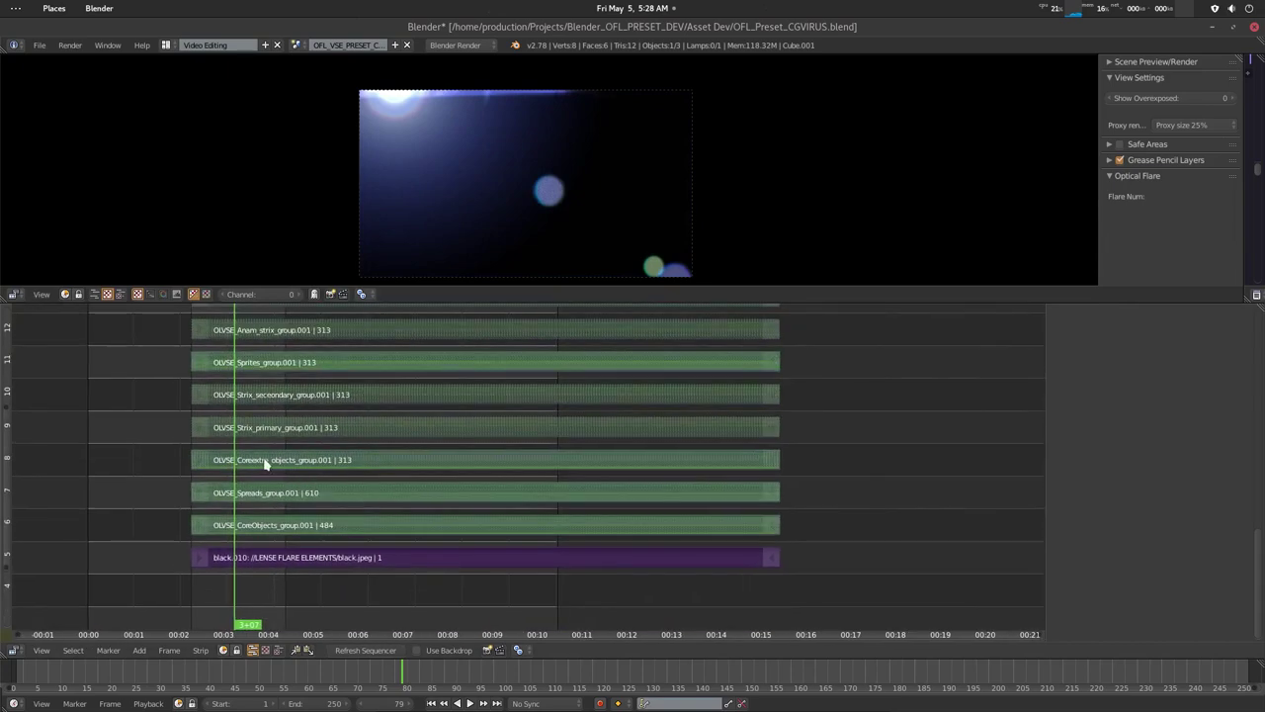
pyautogui.rightClick(278, 460)
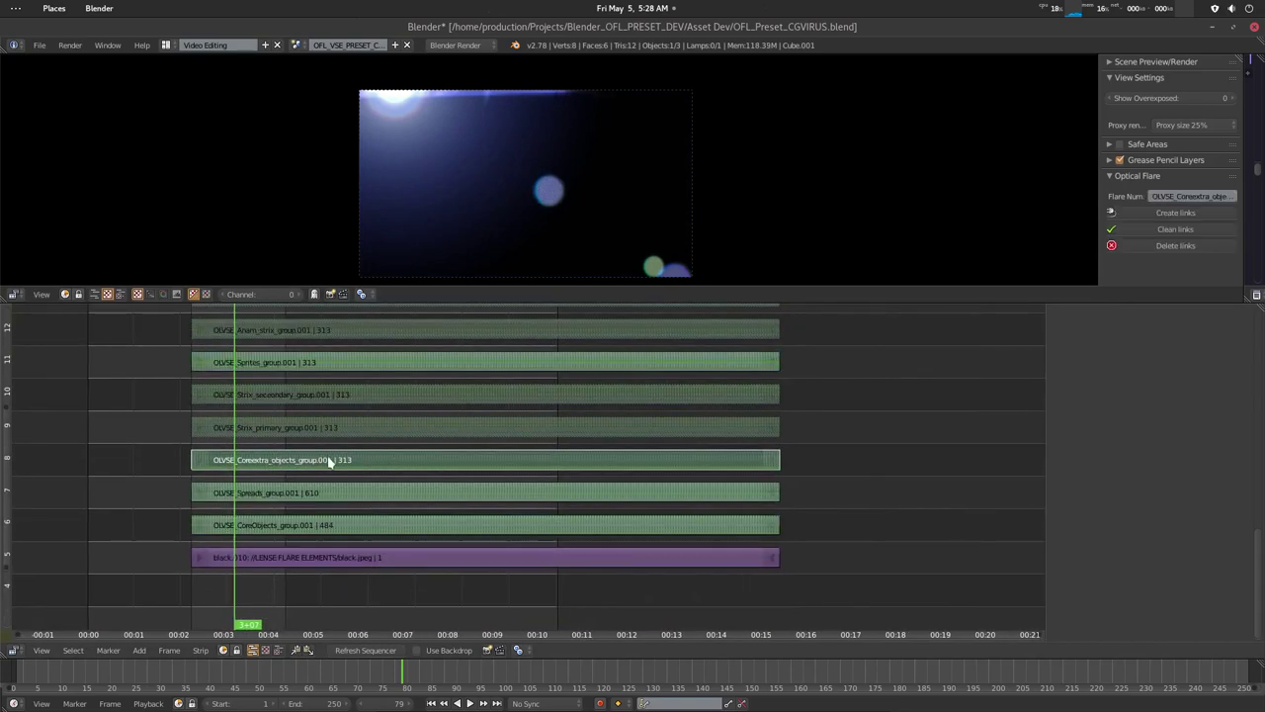
pyautogui.press('Tab')
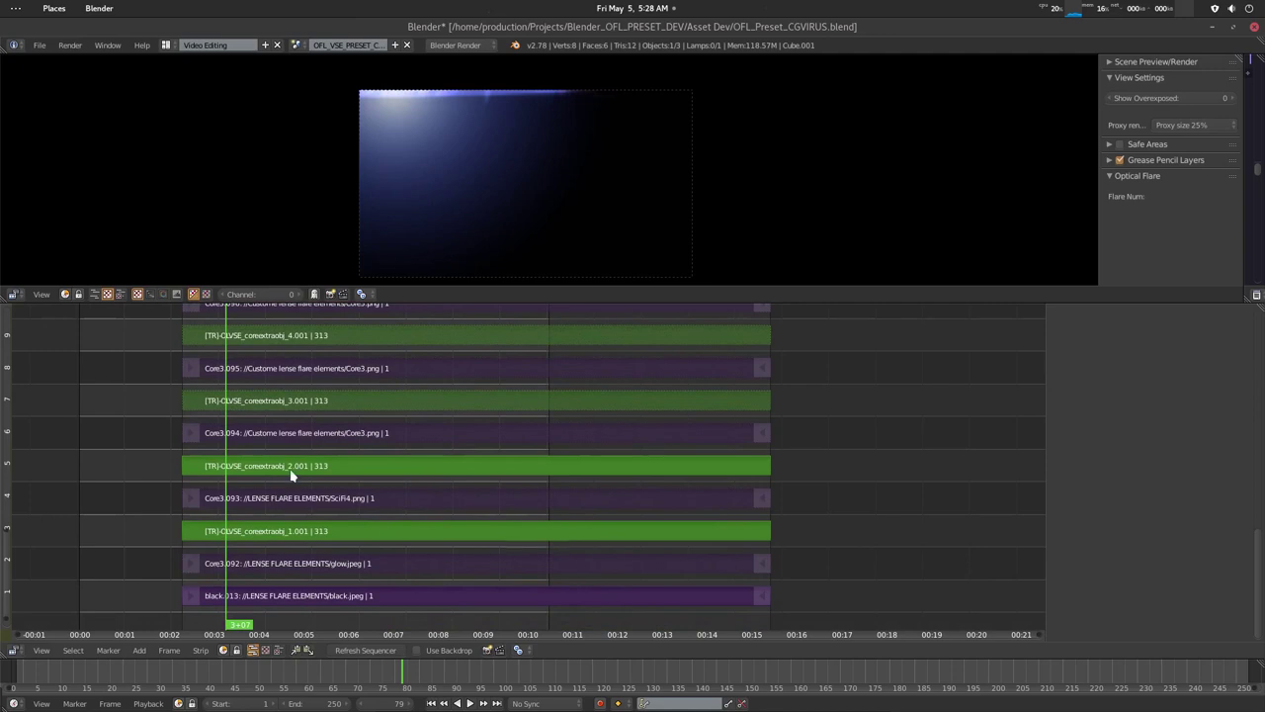
# Step: Mute and unmute the [TR]-OLVSE_coreextraobj_2.001 strip to compare the flare with and without its streak
pyautogui.rightClick(292, 475)
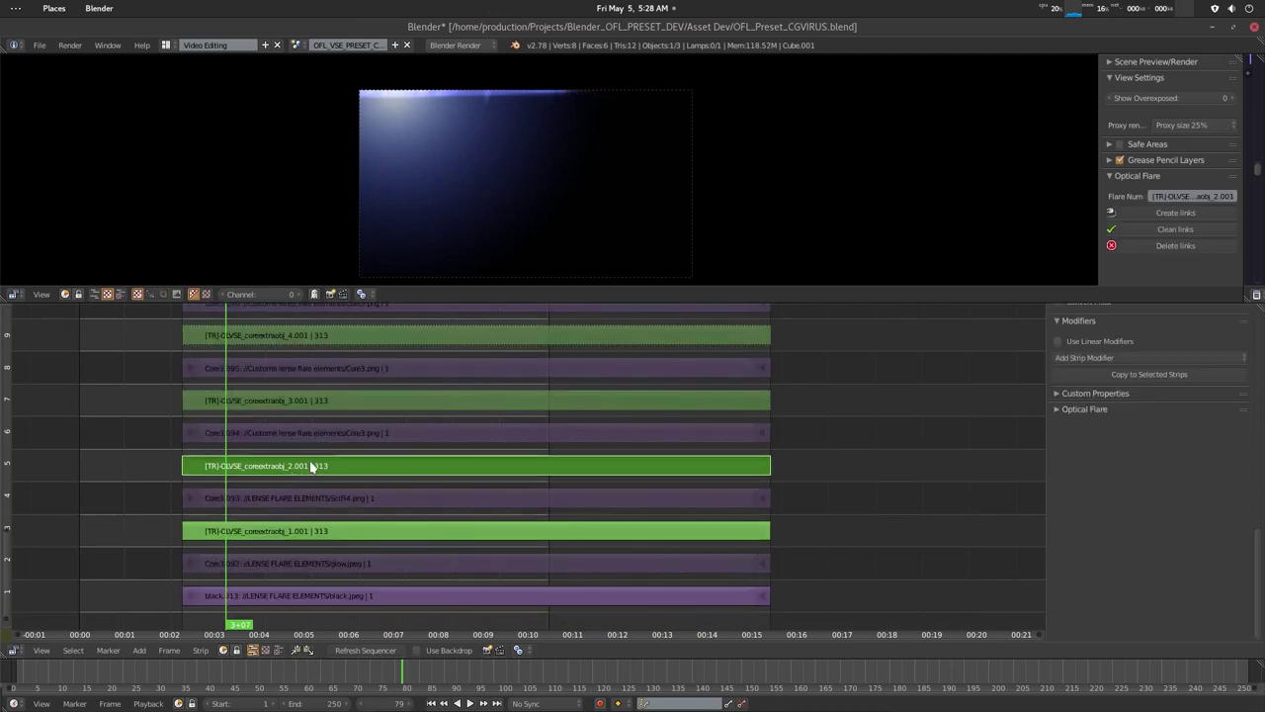
pyautogui.press('h')
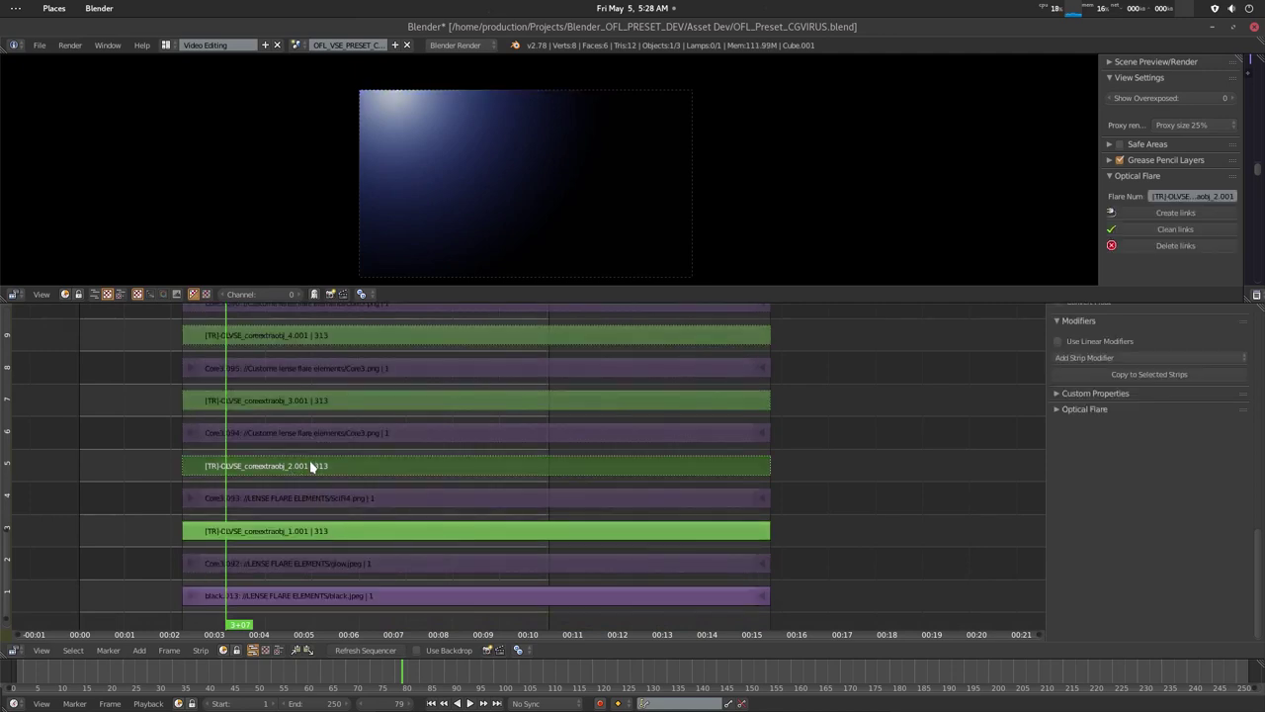
pyautogui.hotkey('alt', 'h')
pyautogui.hotkey('ctrl', 'z')
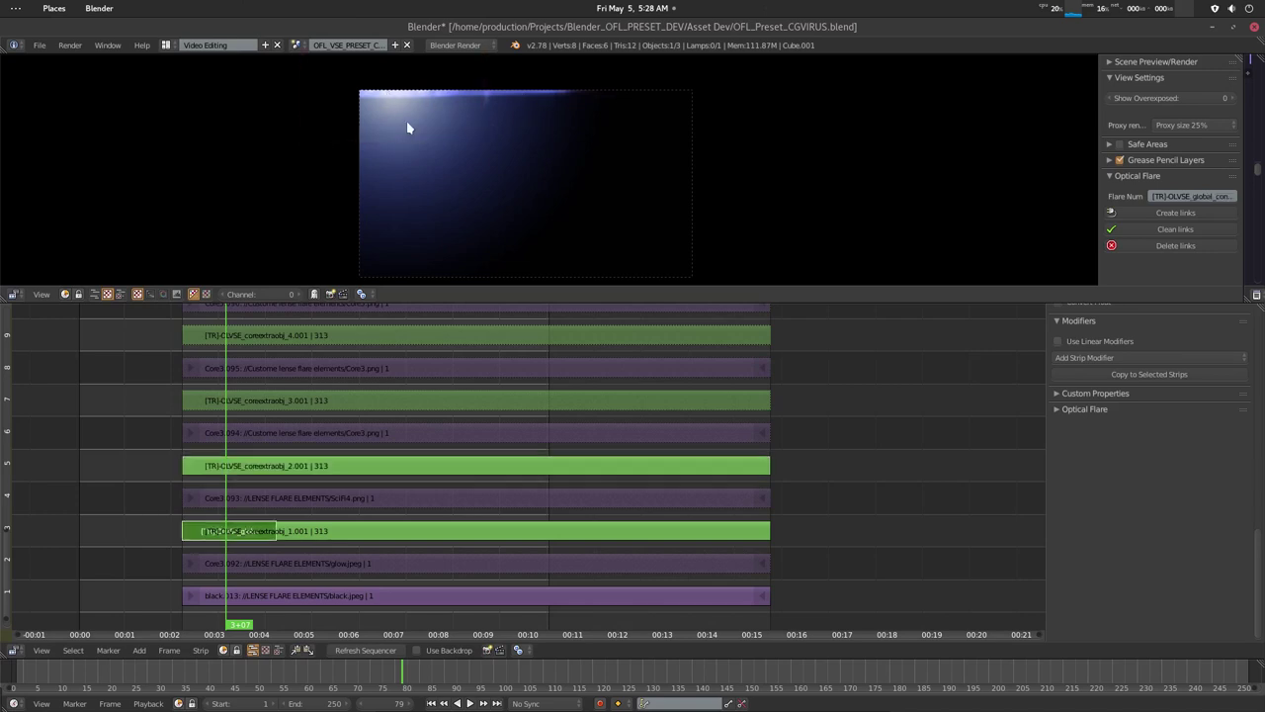
# Step: Move the flare's global control inward to just left of the frame's centre and select the [TR]-OLVSE_coreextraobj_1.001 strip
pyautogui.press('g')
pyautogui.click(486, 187)
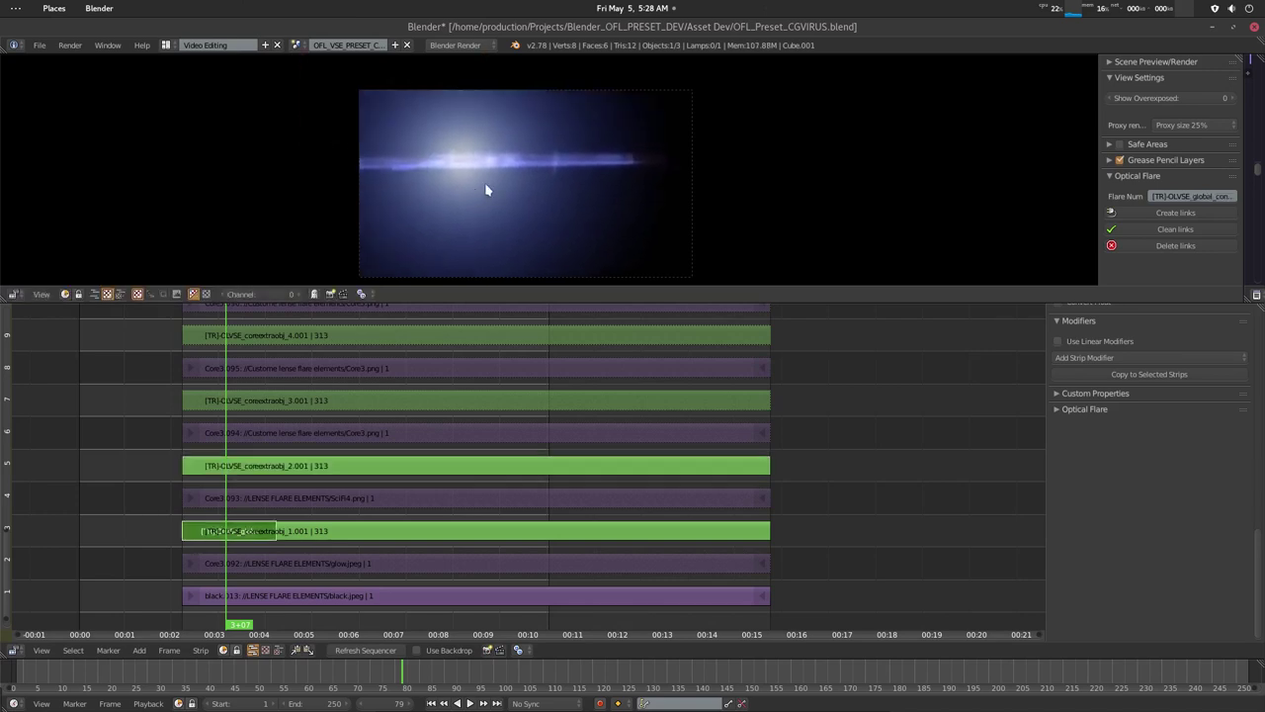
pyautogui.rightClick(326, 532)
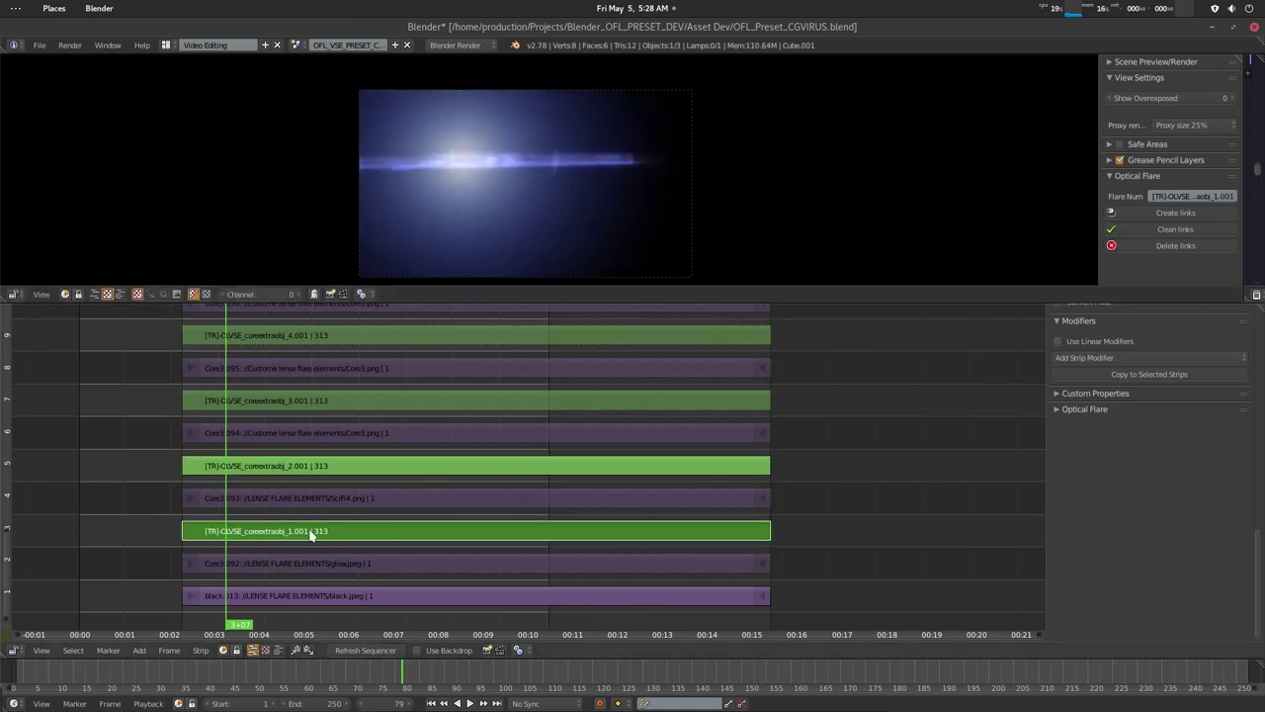
# Step: Mute and unmute the [TR]-OLVSE_coreextraobj_1.001 strip and toggle the Core3.092 glow strip's Curves modifier off and on to compare the glow's tint
pyautogui.press('h')
pyautogui.hotkey('alt', 'h')
pyautogui.rightClick(289, 570)
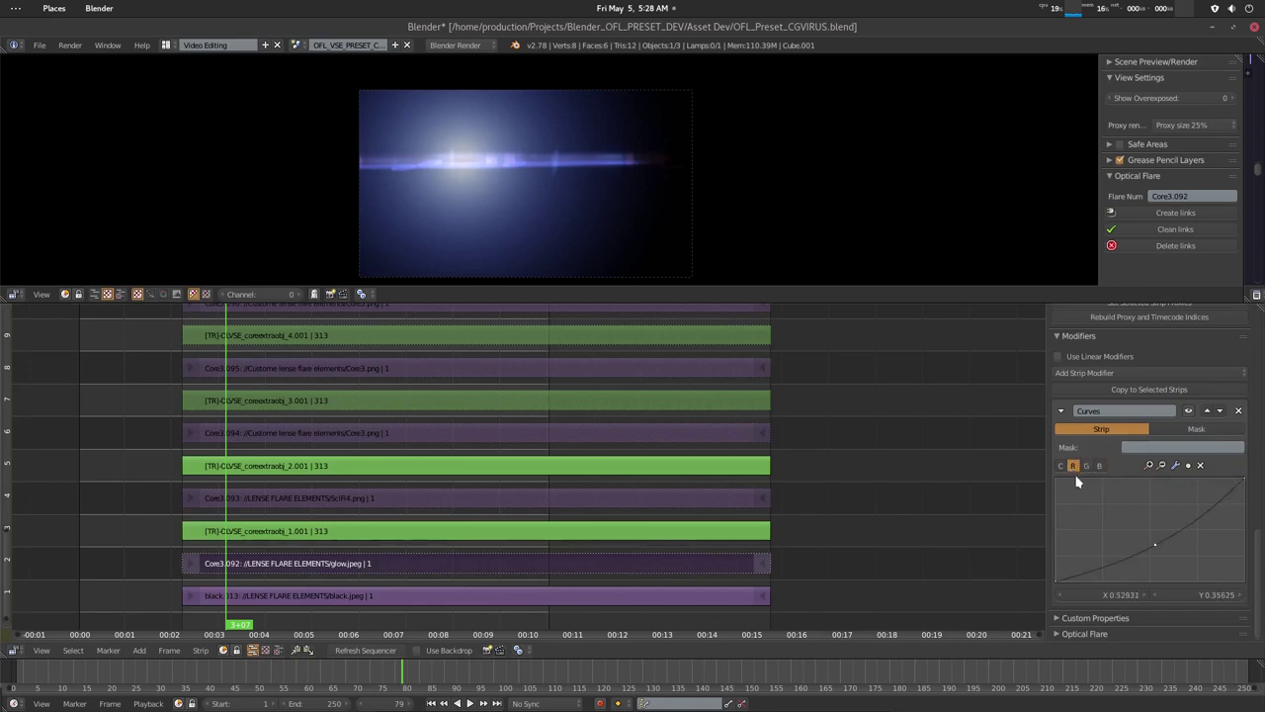
pyautogui.click(1188, 410)
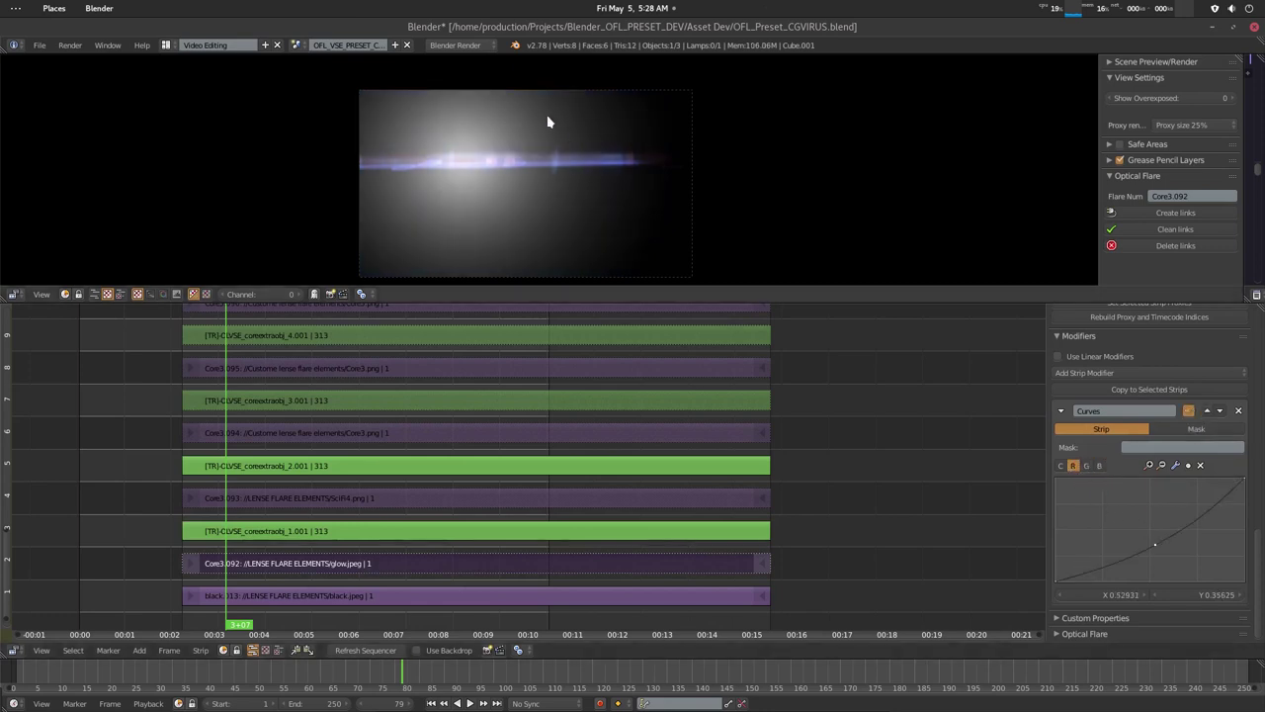
pyautogui.click(1189, 410)
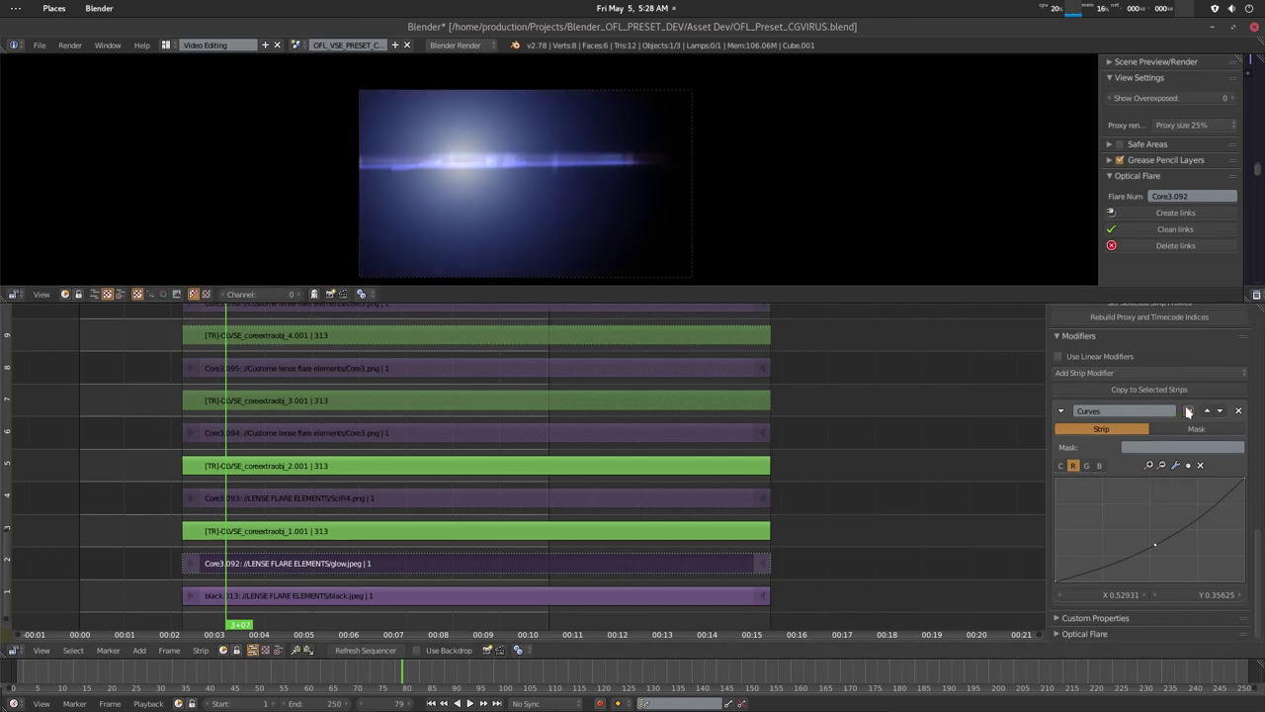
pyautogui.moveTo(650, 487); pyautogui.dragTo(613, 485, button='middle')
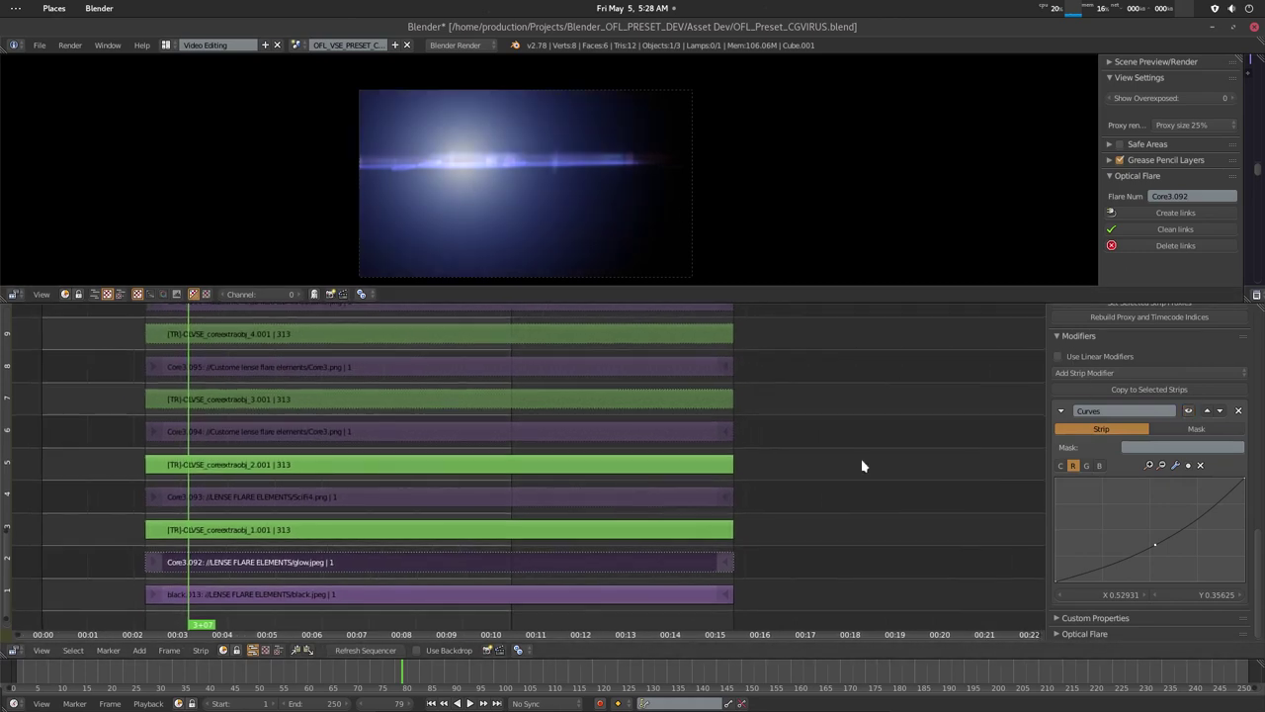
# Step: Leave the OLVSE_Coreextra_objects_group.001 meta strip and move the flare's global control across the frame to its upper-left corner
pyautogui.press('a')
pyautogui.press('Tab')
pyautogui.hotkey('ctrl', 'z')
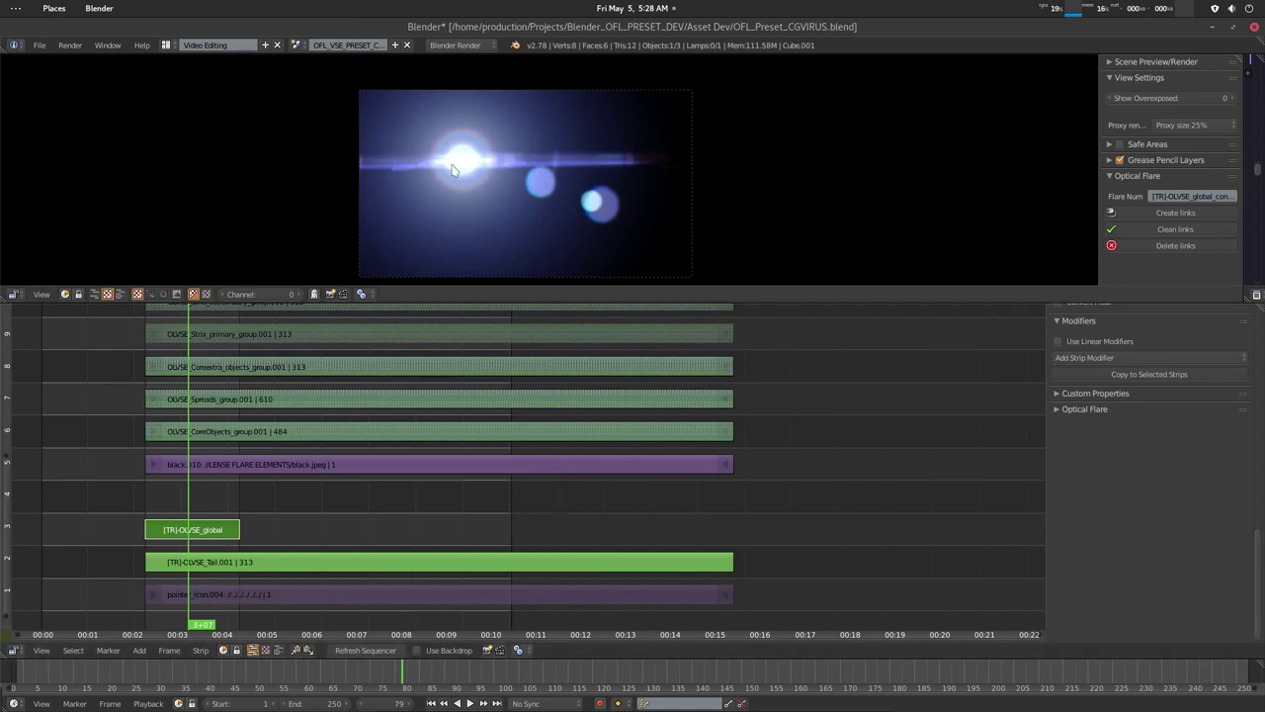
pyautogui.press('g')
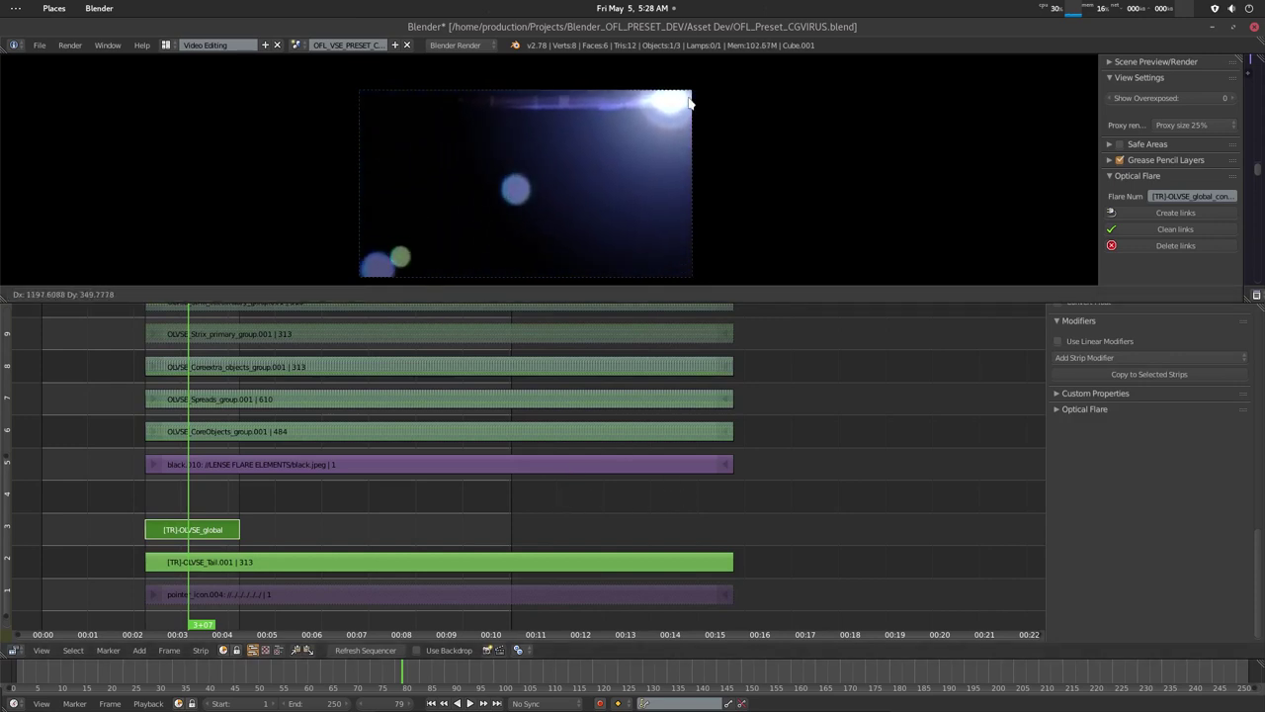
pyautogui.moveTo(690, 103); pyautogui.dragTo(405, 108)
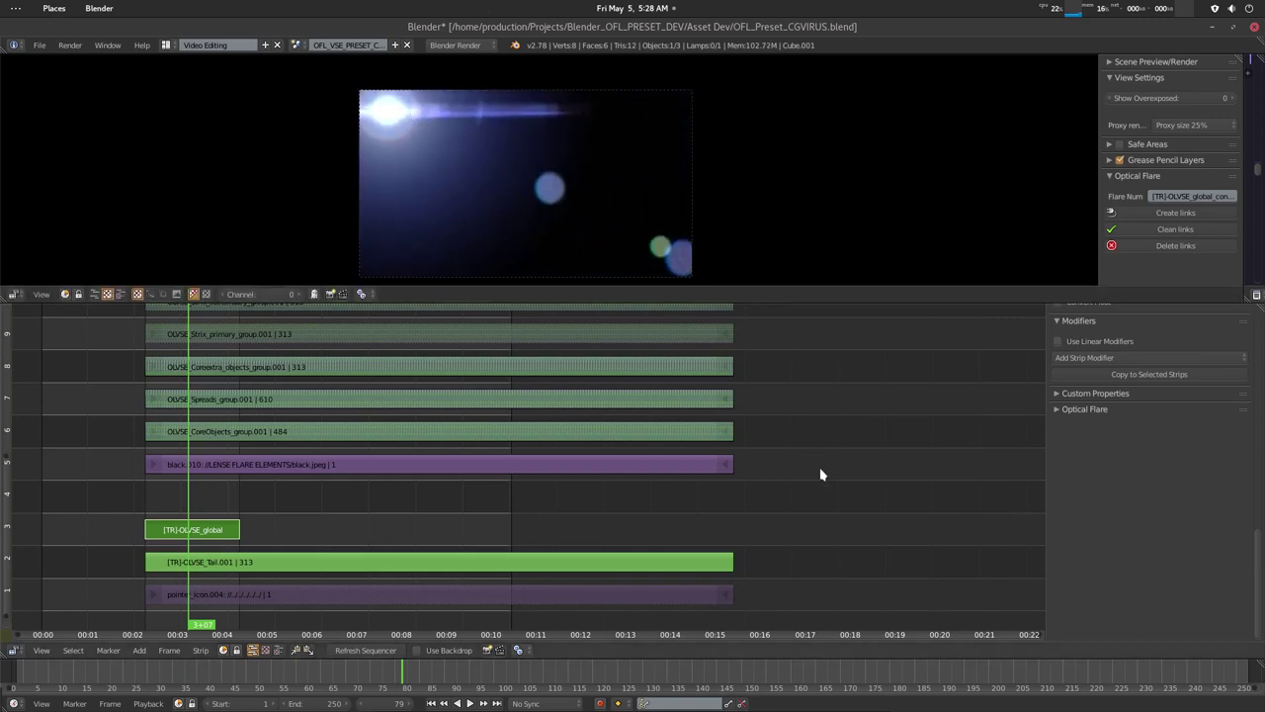
# Step: Return to the main sequence, scale the flare up about 1.47 times over the galaxy background, and reposition it near the frame's upper-left corner
pyautogui.press('Tab')
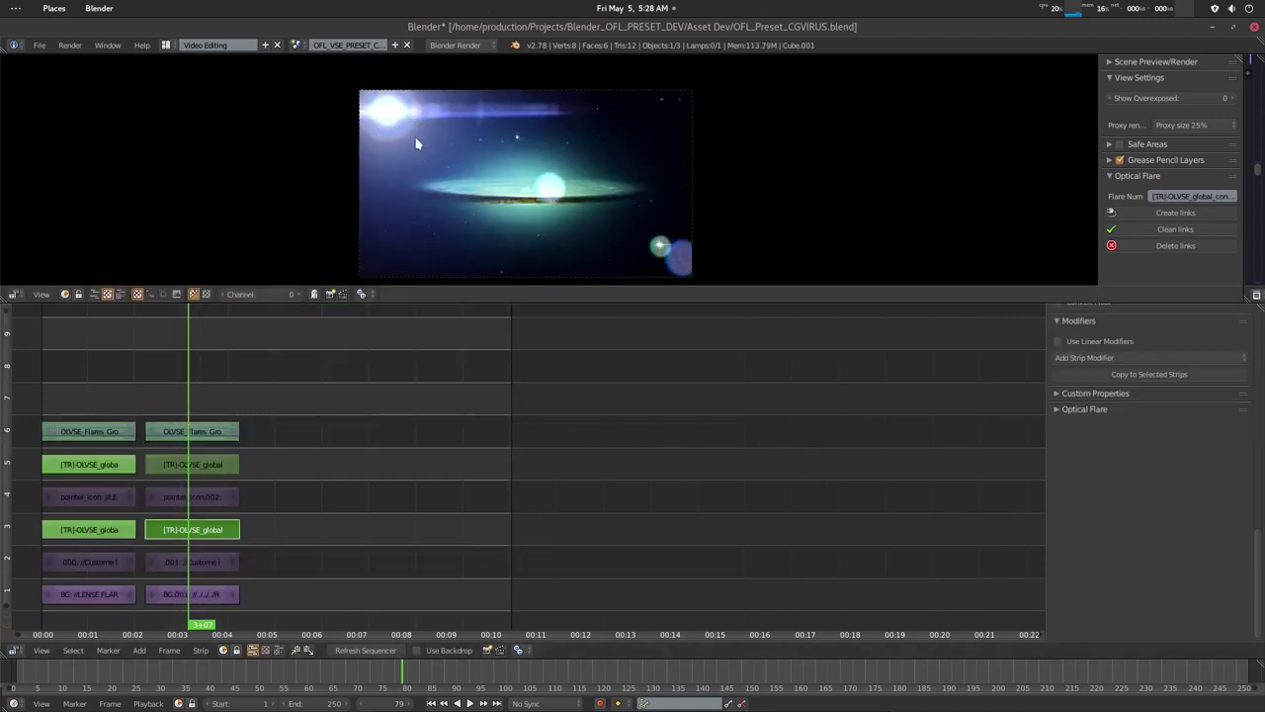
pyautogui.press('s')
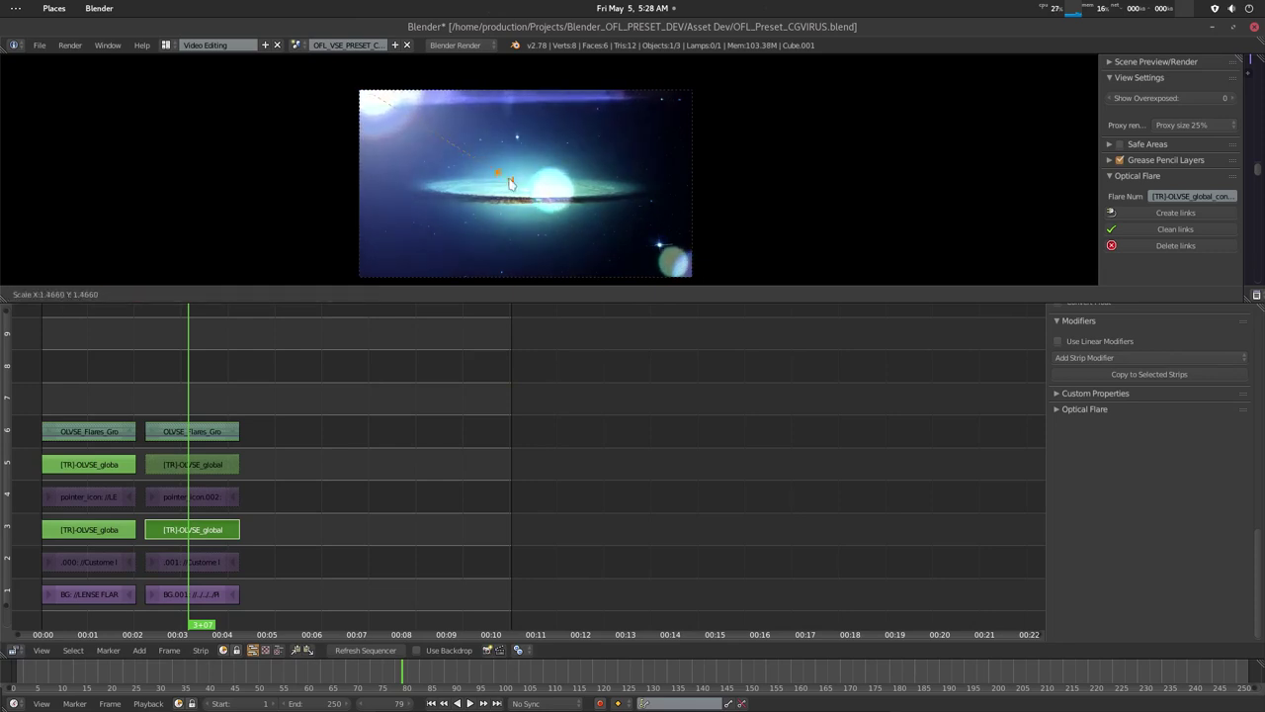
pyautogui.click(509, 183)
pyautogui.press('g')
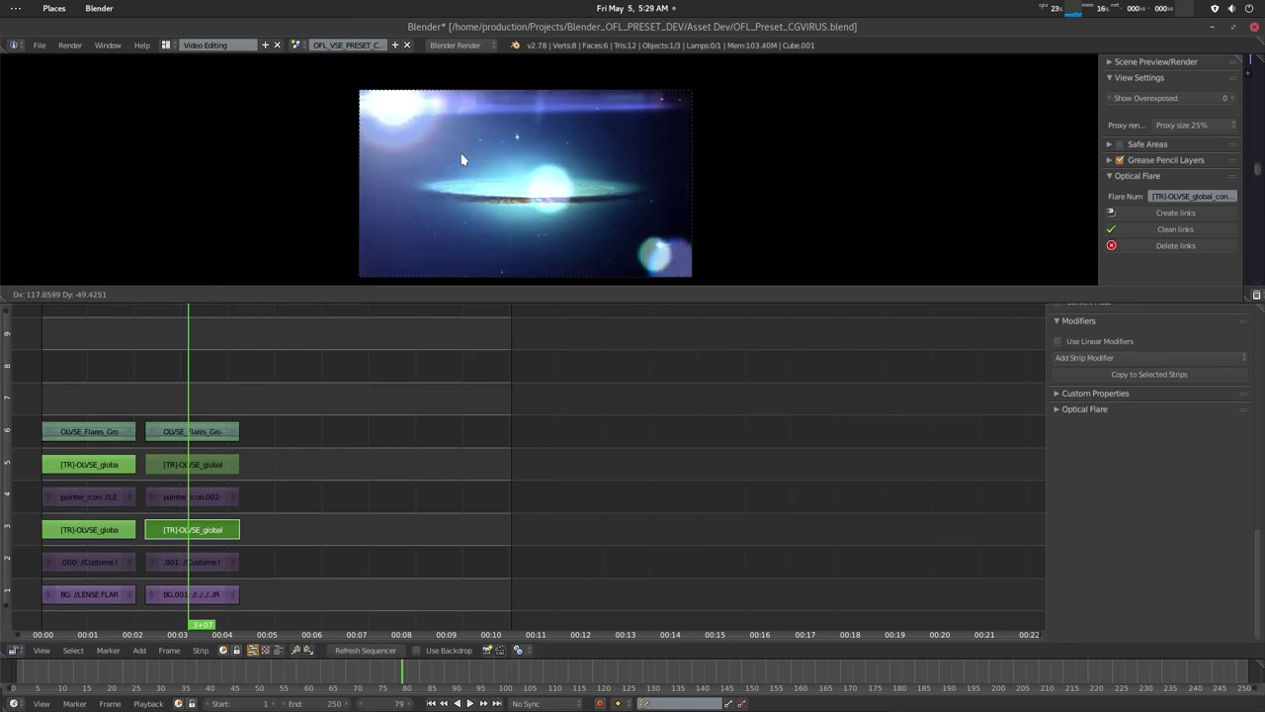
pyautogui.click(456, 148)
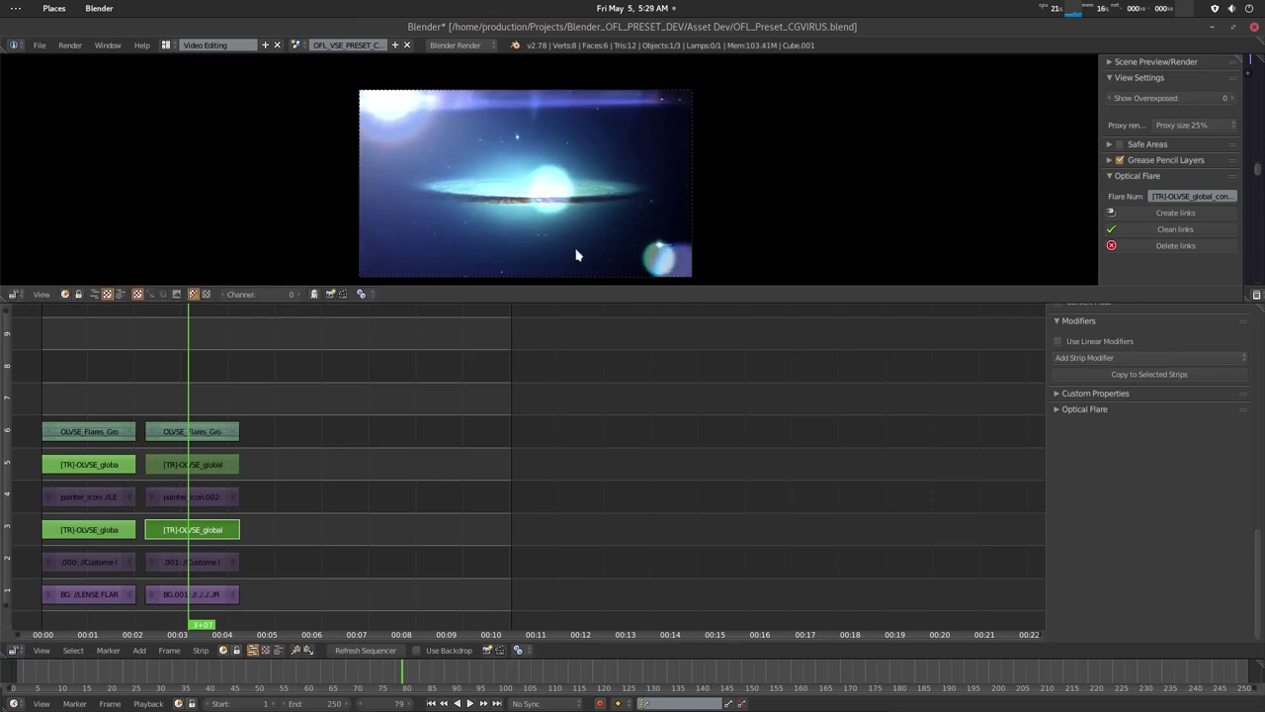